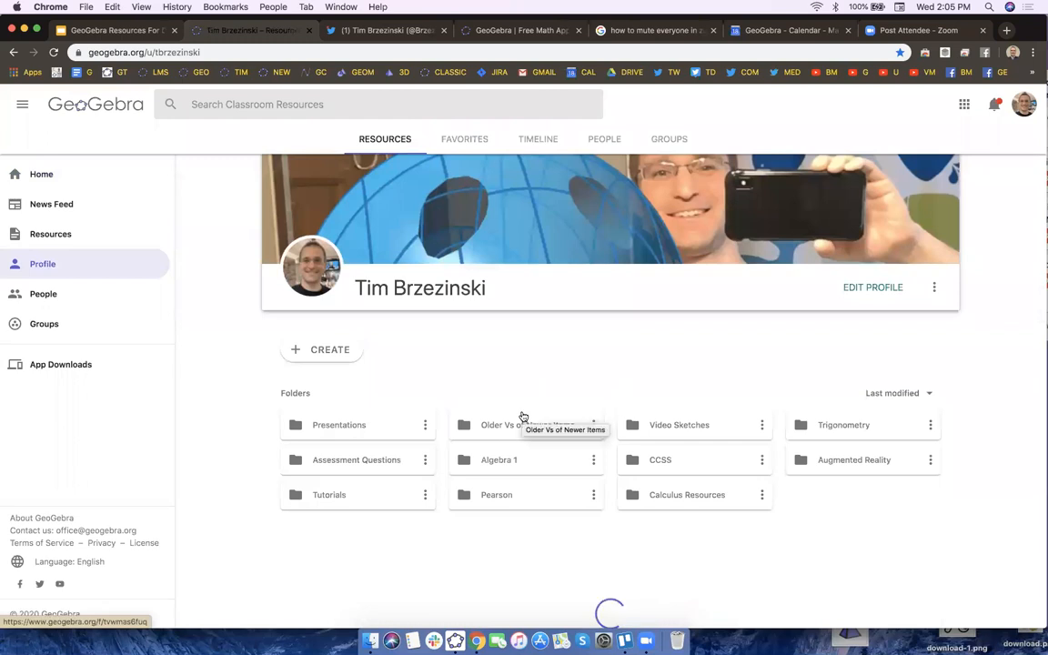
# Create a new activity from the profile's resources and title it "Sample Title".
pyautogui.scroll(-1, 523, 417)
pyautogui.scroll(-2, 524, 414)
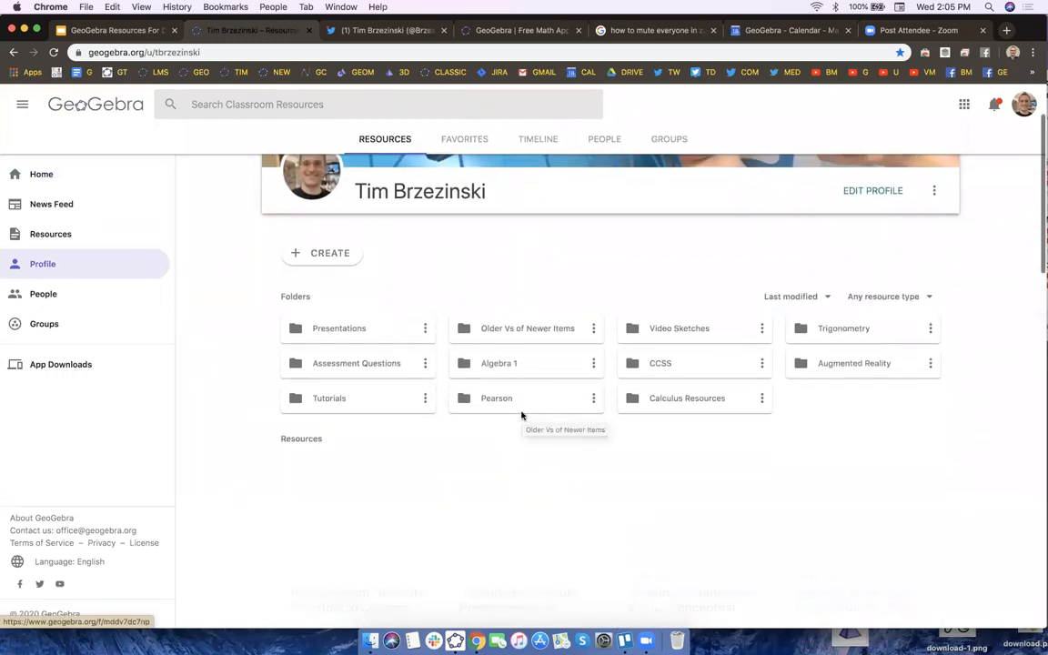
pyautogui.scroll(-2, 529, 425)
pyautogui.scroll(2, 529, 425)
pyautogui.scroll(1, 528, 423)
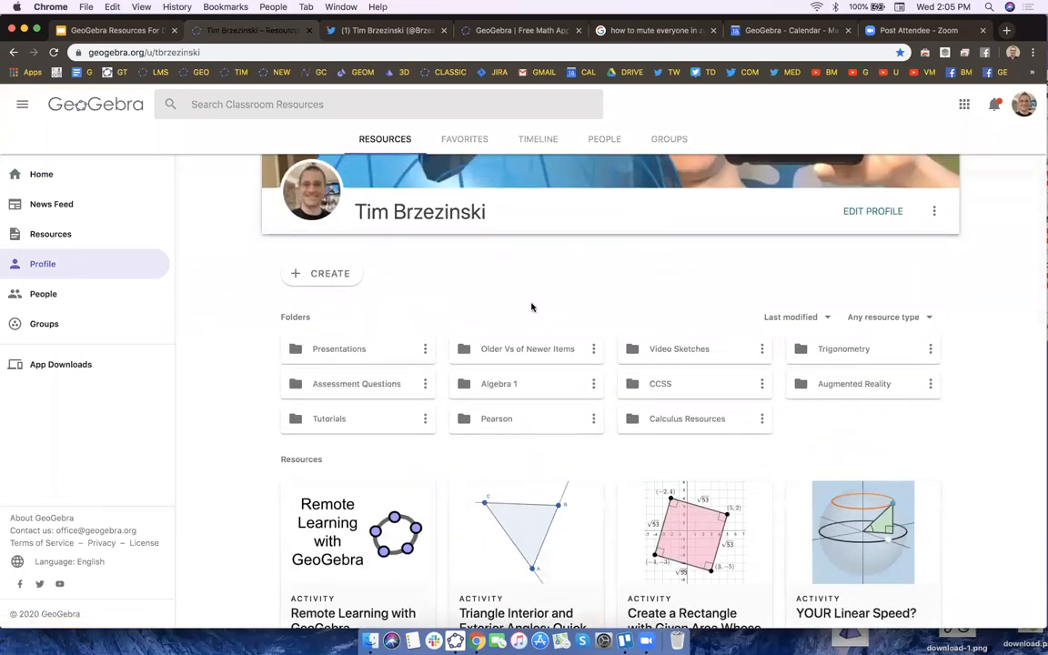
pyautogui.click(314, 275)
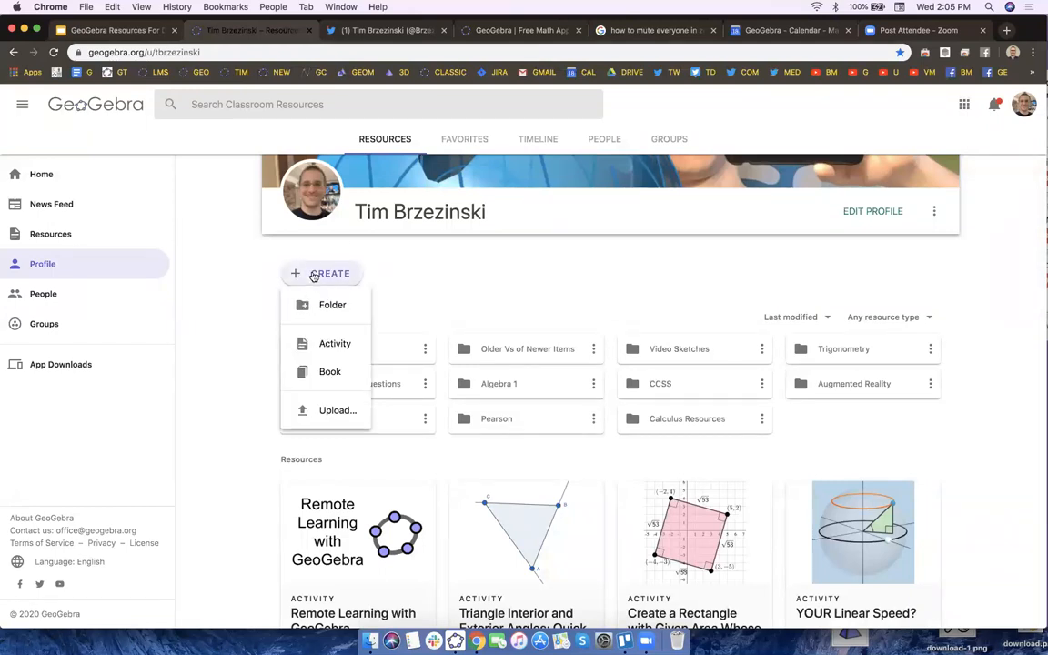
pyautogui.click(331, 344)
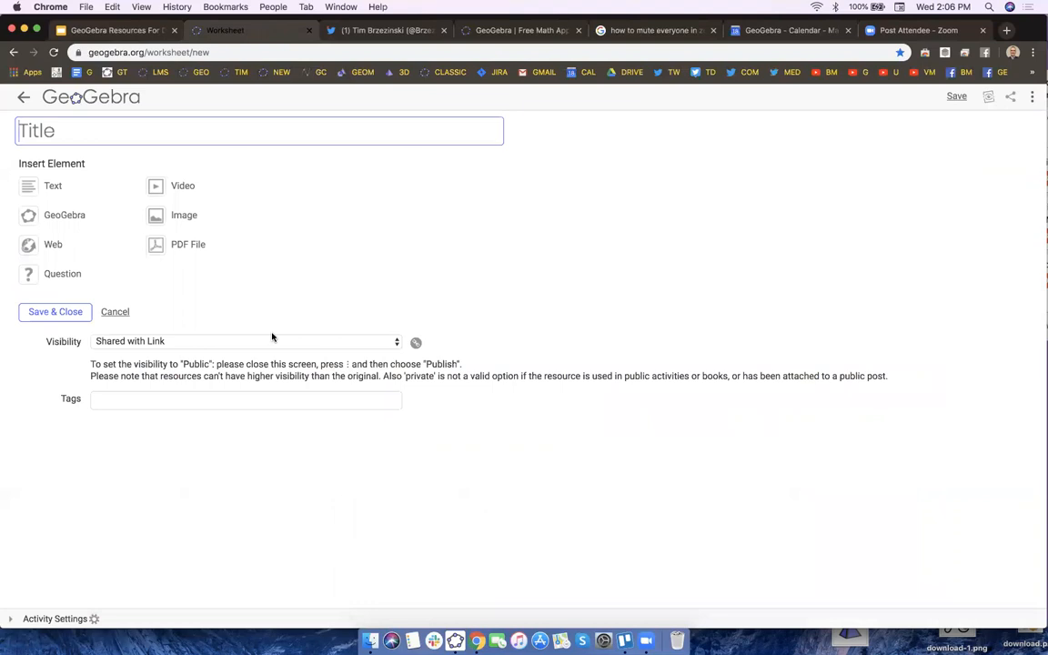
pyautogui.write('Sample Title')
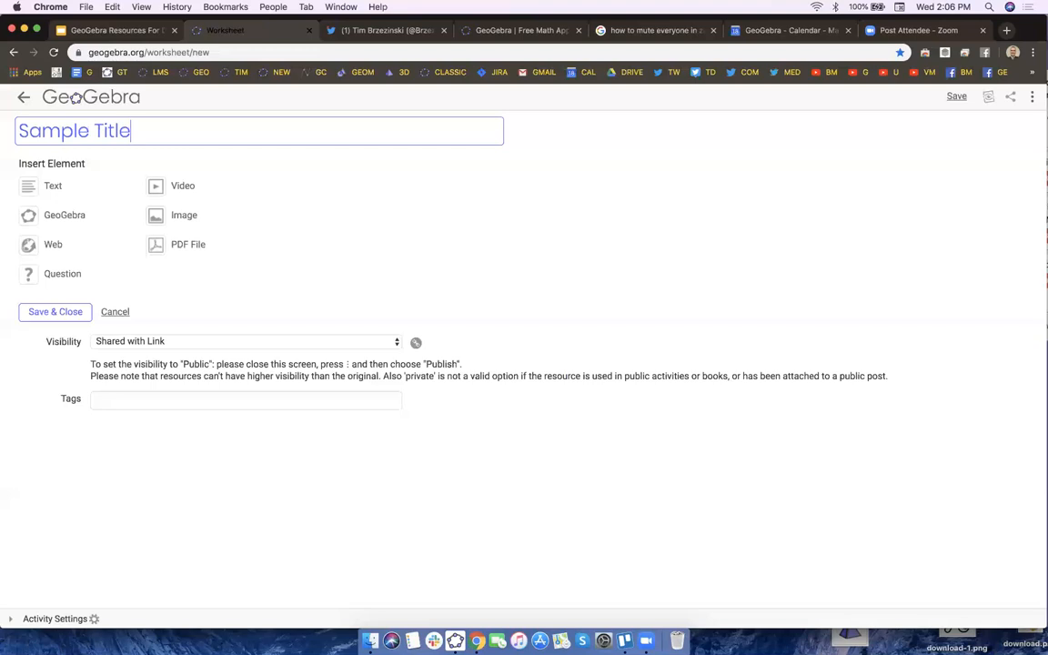
# Add a text element reading "Hello students! Please do...." and make the whole text bold.
pyautogui.click(32, 186)
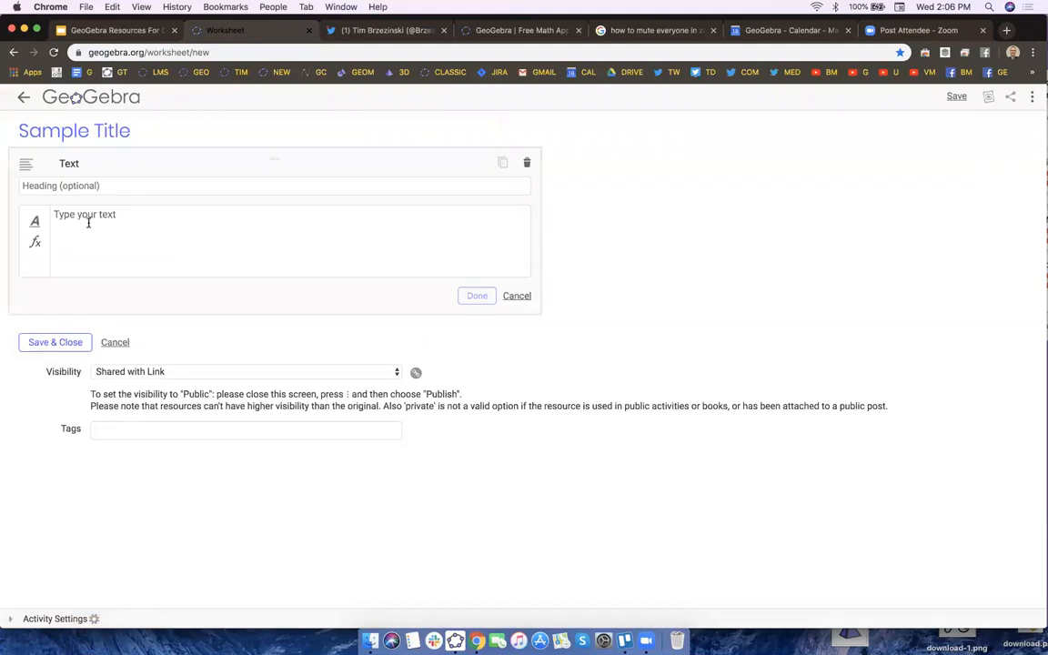
pyautogui.write('He')
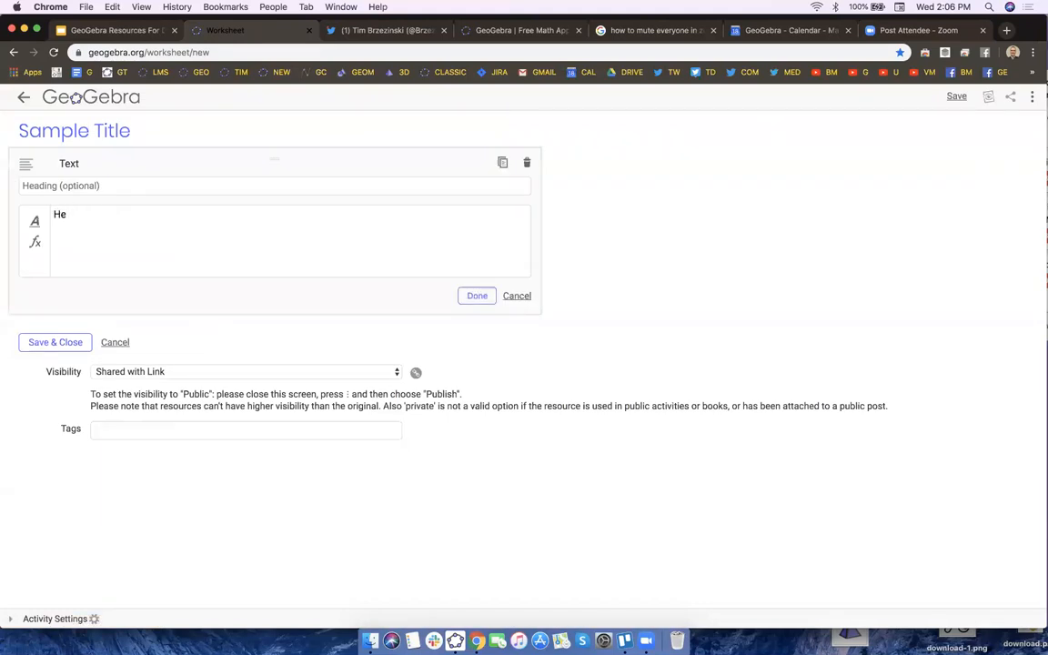
pyautogui.write('olo students! Please do..')
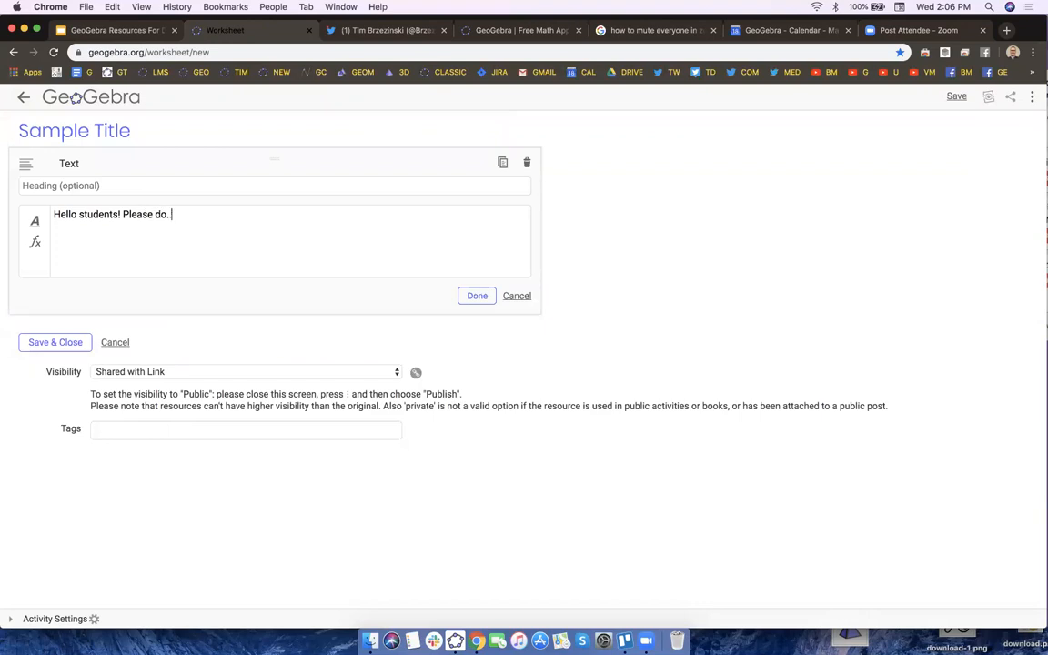
pyautogui.write('..')
pyautogui.moveTo(179, 214); pyautogui.dragTo(48, 215)
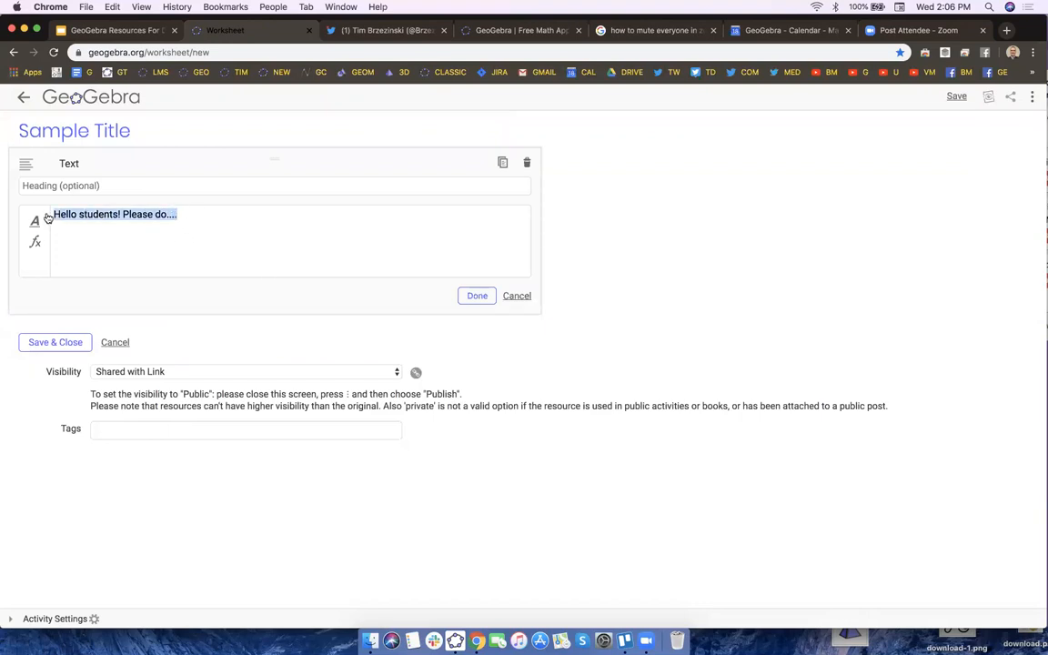
pyautogui.click(35, 222)
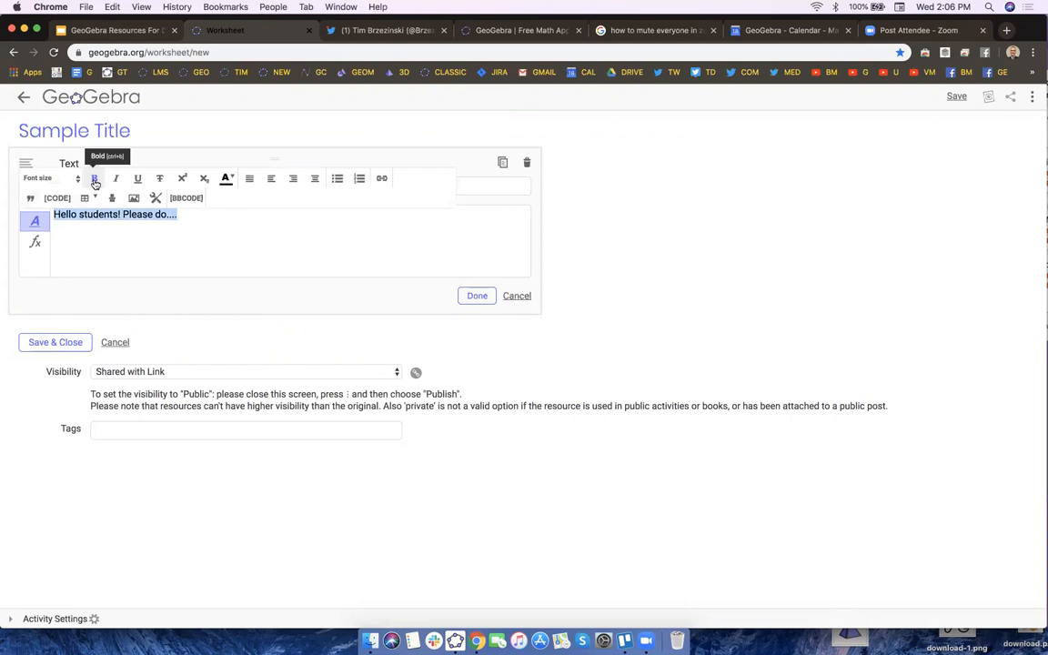
pyautogui.click(93, 179)
pyautogui.click(226, 178)
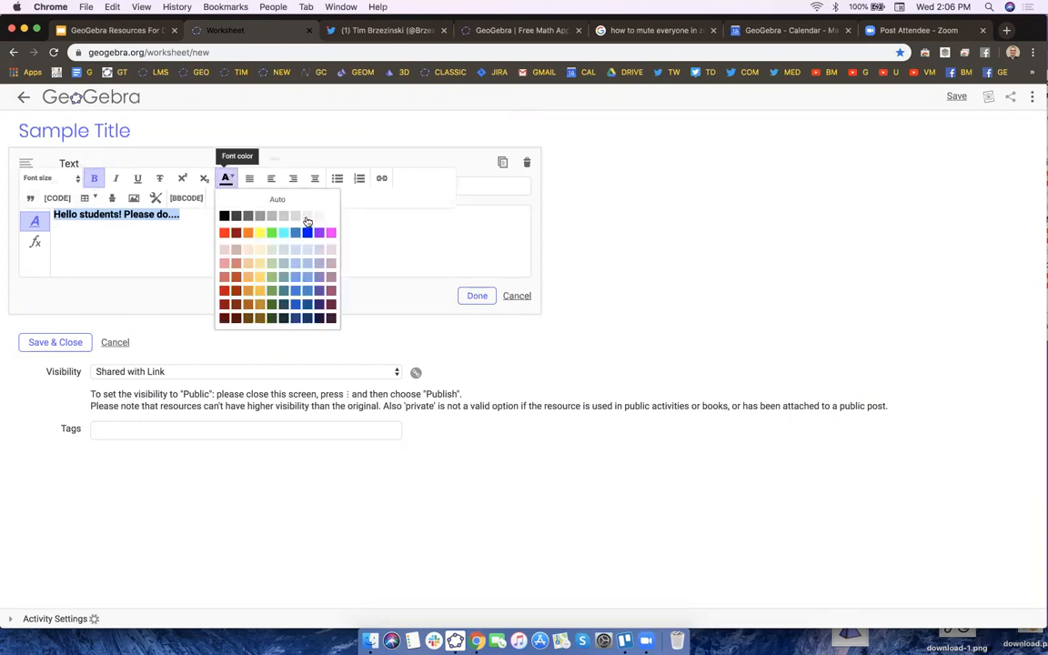
pyautogui.click(381, 180)
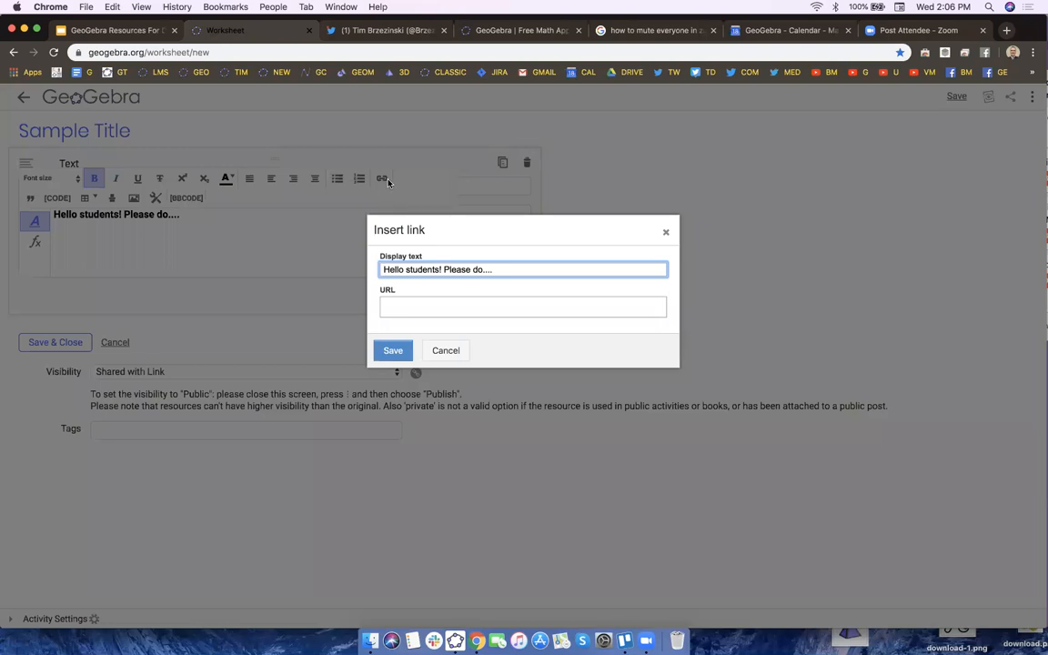
pyautogui.click(445, 350)
# Change the greeting text's font size, trying Very big and Very small before settling on Big.
pyautogui.moveTo(192, 215); pyautogui.dragTo(60, 213)
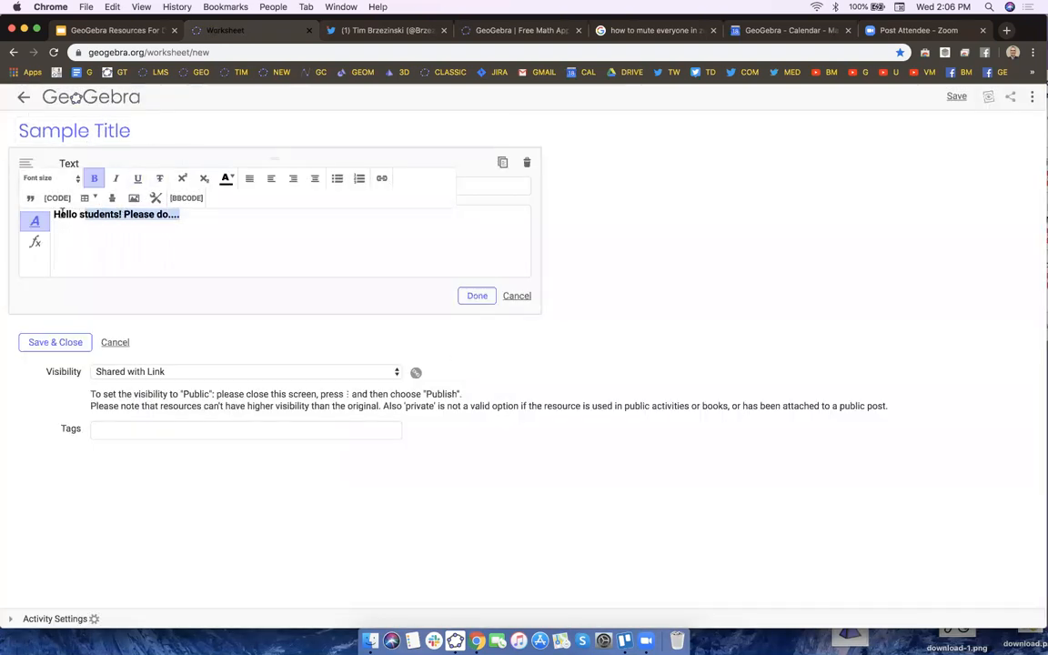
pyautogui.click(52, 178)
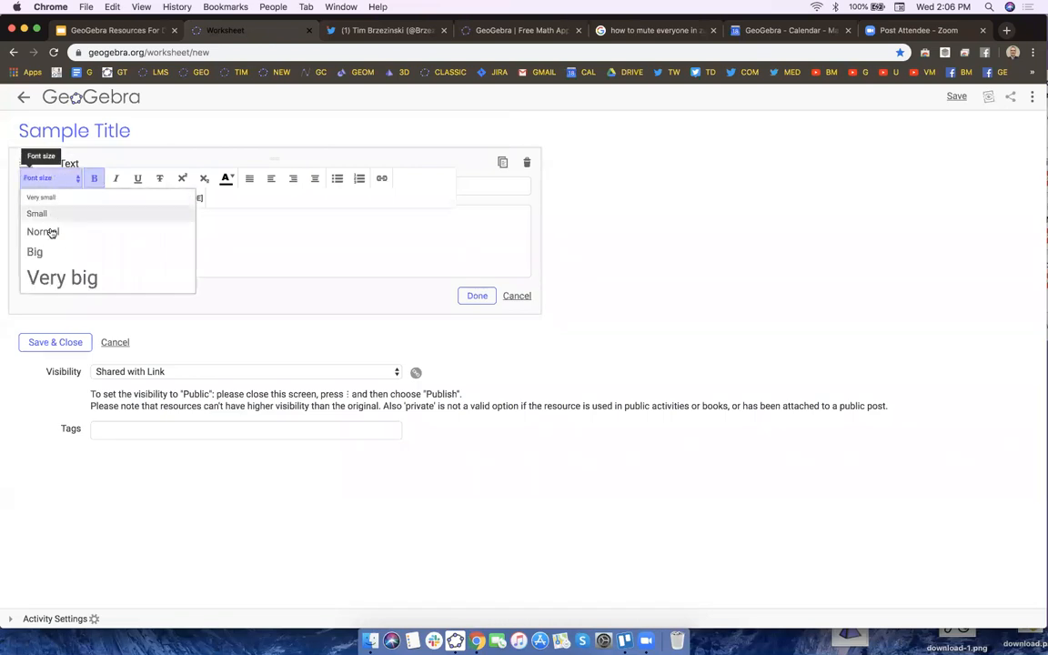
pyautogui.click(57, 275)
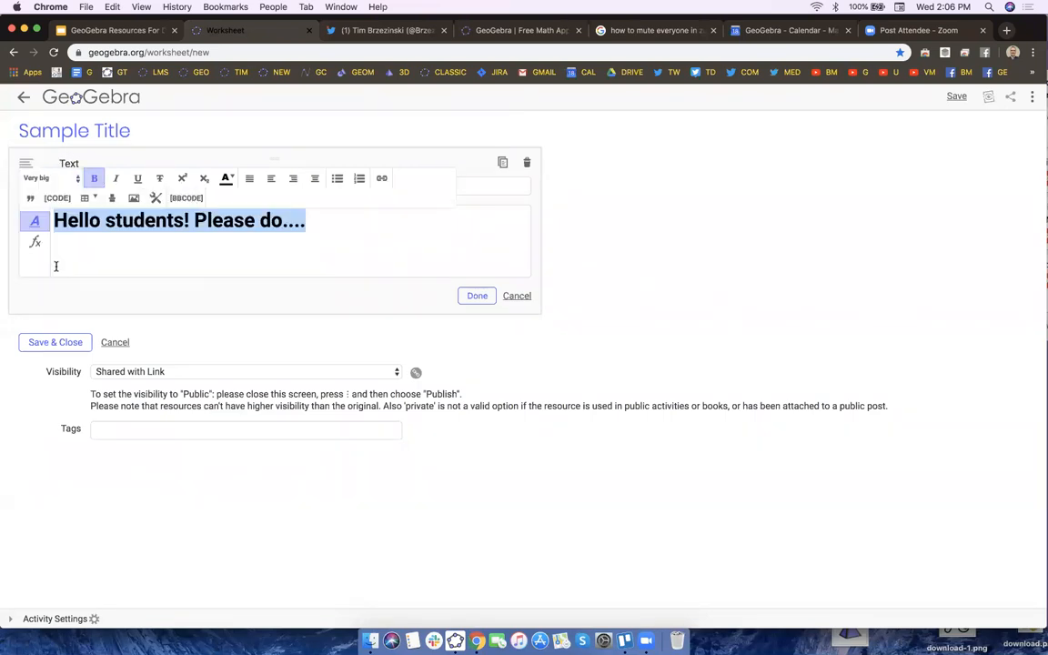
pyautogui.click(41, 178)
pyautogui.click(40, 195)
pyautogui.click(40, 179)
pyautogui.click(36, 254)
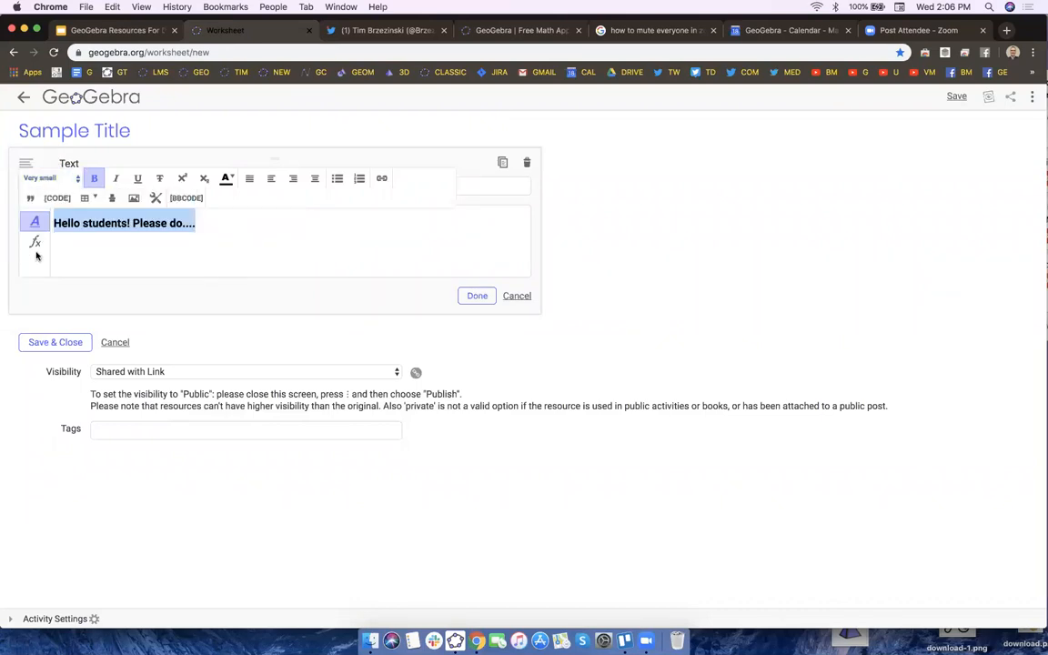
pyautogui.click(102, 246)
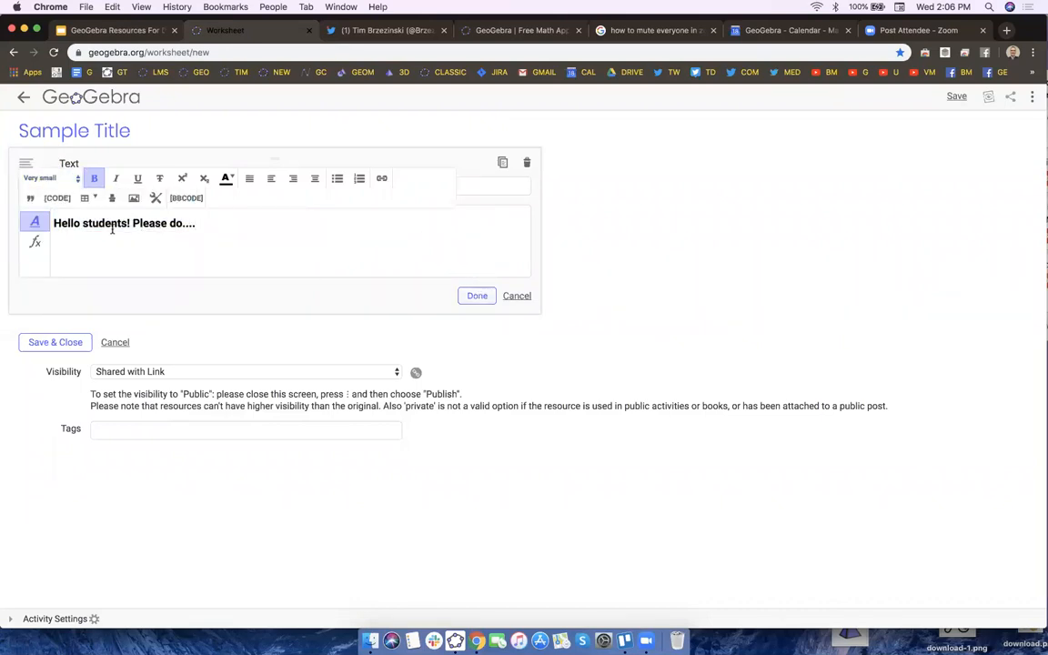
# Open the math editor for a new line below the greeting and look through the Greek, Relationships and Basic symbols.
pyautogui.press('Return')
pyautogui.scroll(5, 35, 250)
pyautogui.scroll(3, 35, 251)
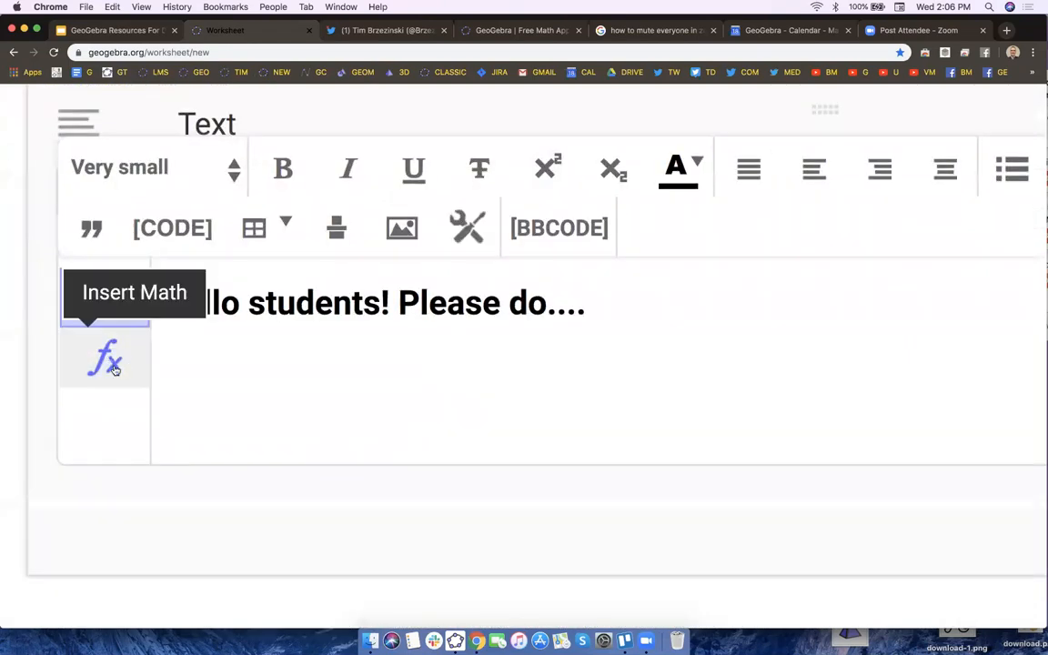
pyautogui.click(114, 363)
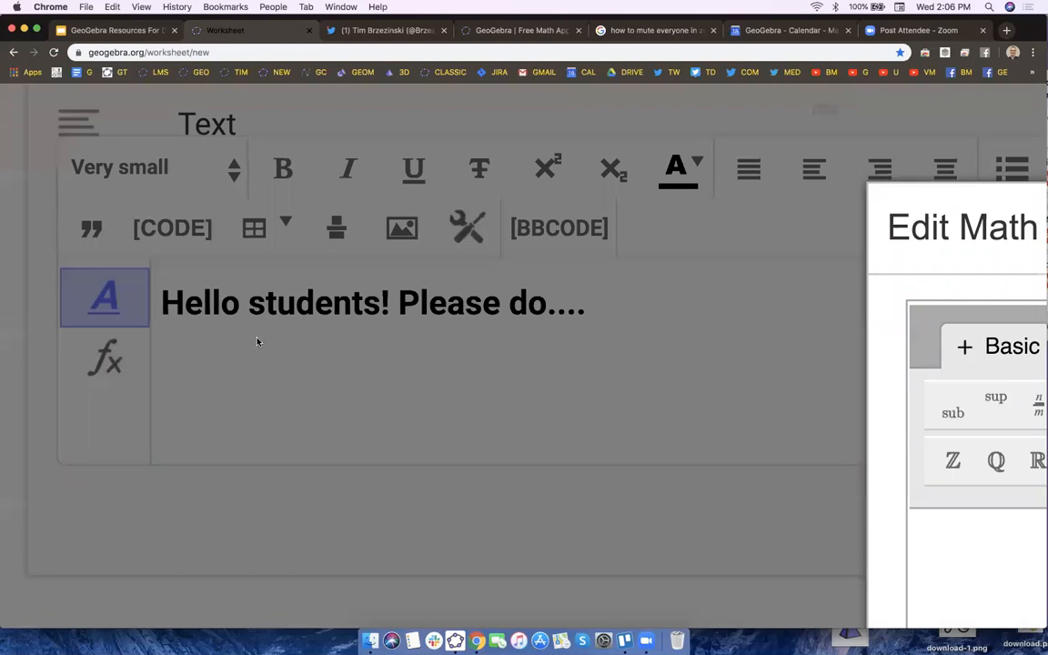
pyautogui.scroll(-8, 257, 344)
pyautogui.click(352, 316)
pyautogui.click(386, 238)
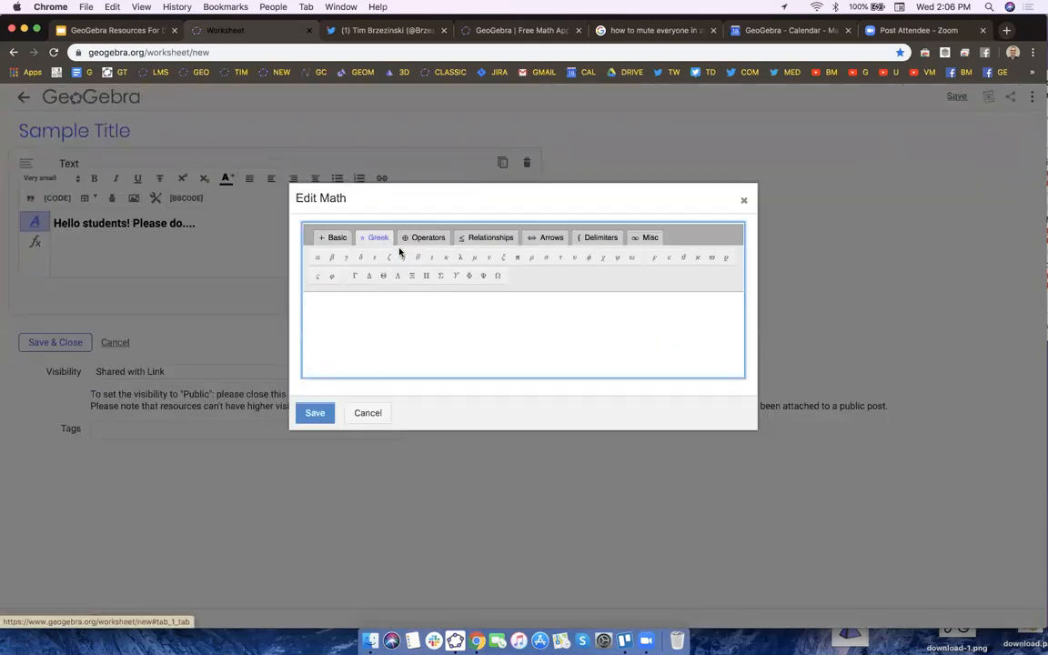
pyautogui.click(484, 238)
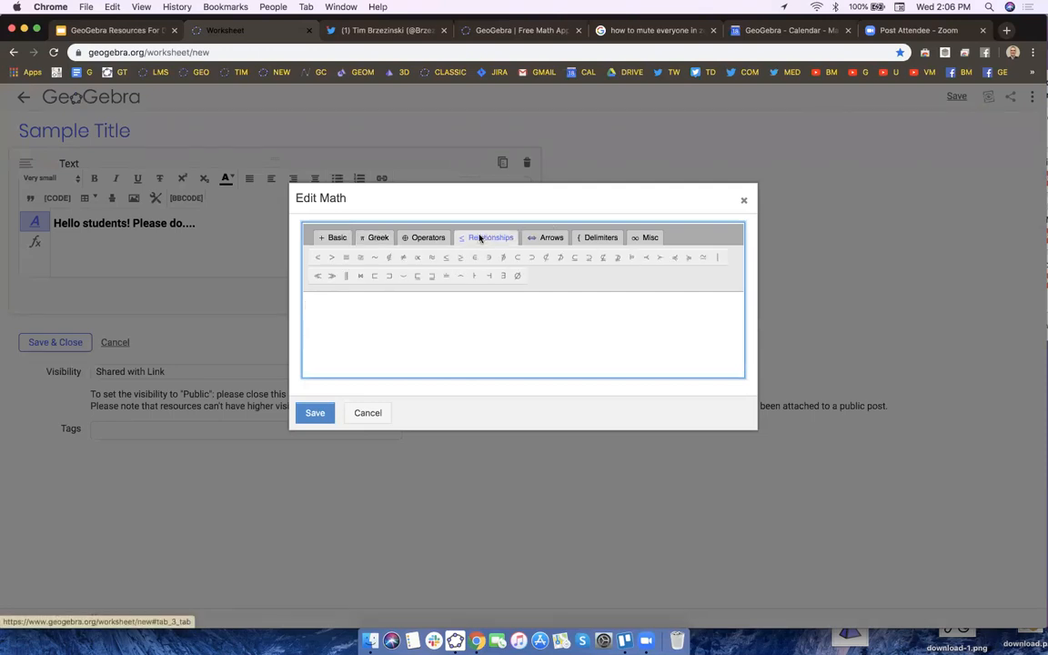
pyautogui.click(333, 237)
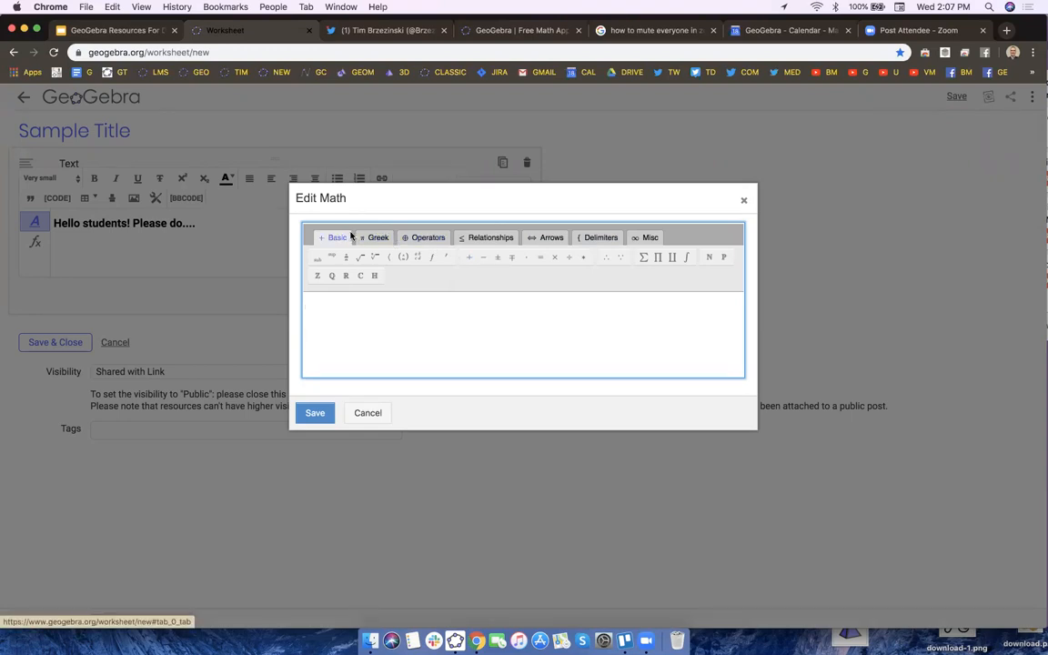
# Insert the math expression √(x+2) below the greeting text, using the \sqrt command.
pyautogui.write('\\sqrt')
pyautogui.press('BackSpace')
pyautogui.press('BackSpace')
pyautogui.press('BackSpace')
pyautogui.press('BackSpace')
pyautogui.press('BackSpace')
pyautogui.write('\\sqrt')
pyautogui.press('space')
pyautogui.write('x+2')
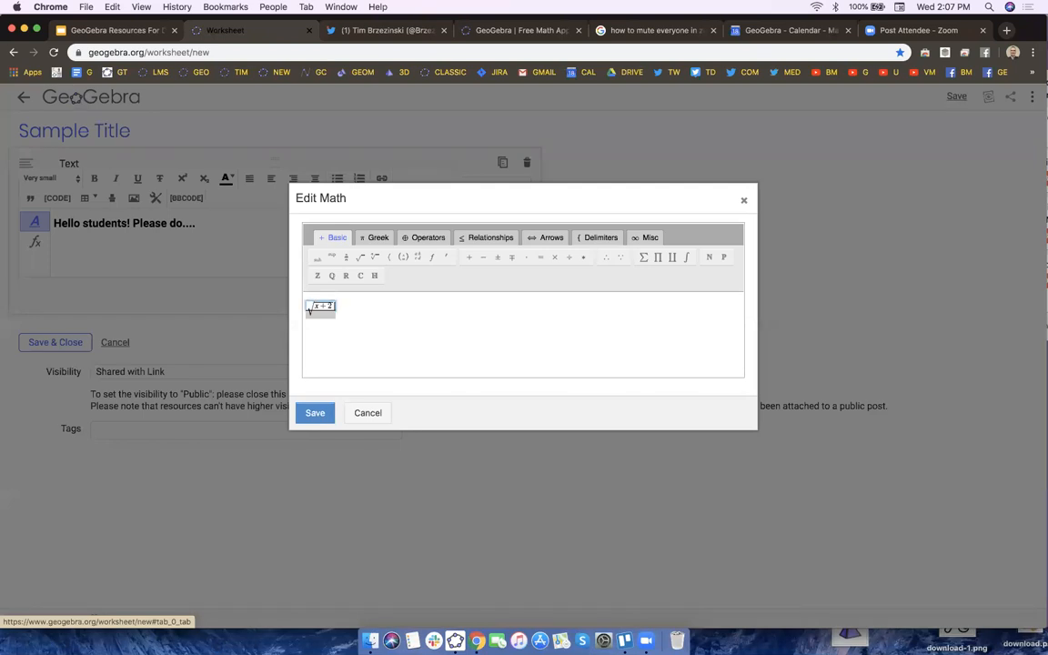
pyautogui.click(314, 414)
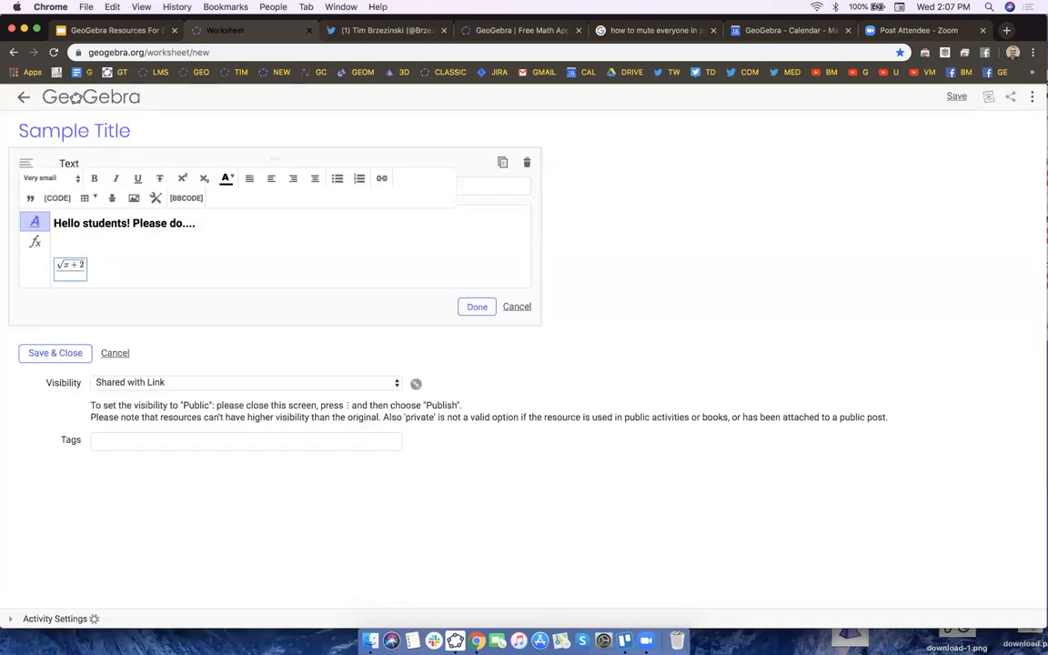
# Delete the square root expression and the greeting's last dot, and finish editing the text element.
pyautogui.press('BackSpace')
pyautogui.press('BackSpace')
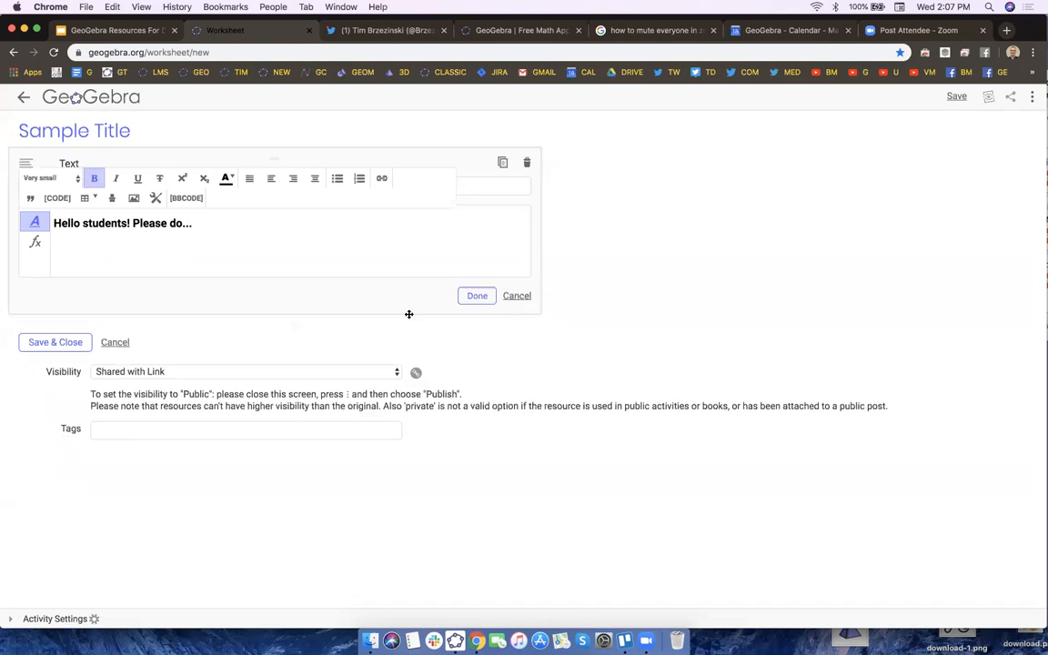
pyautogui.click(477, 296)
pyautogui.click(96, 243)
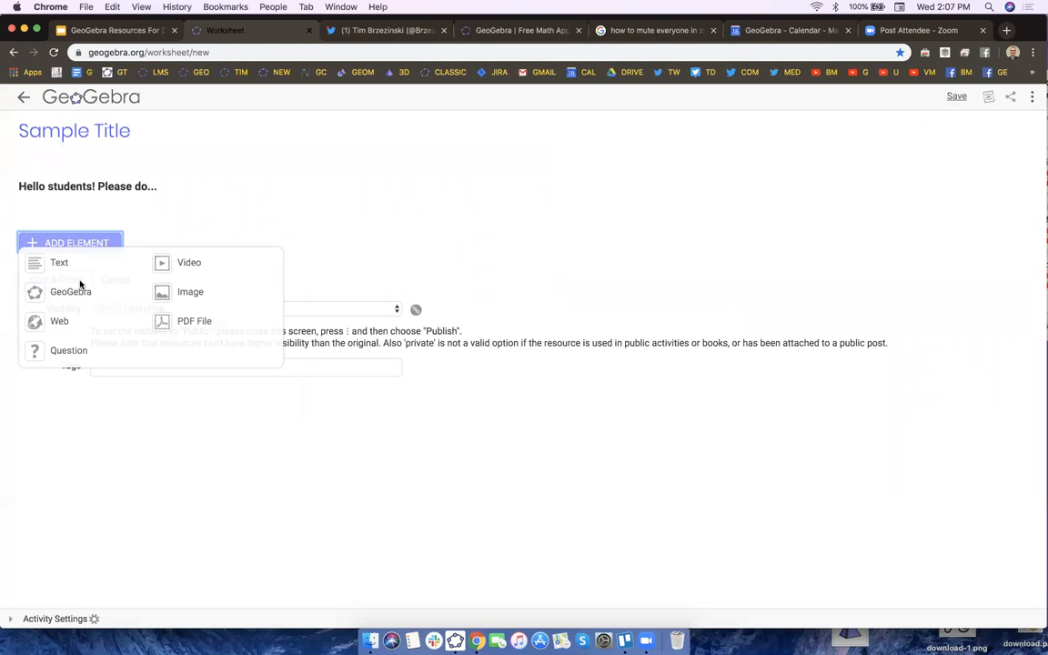
pyautogui.click(57, 322)
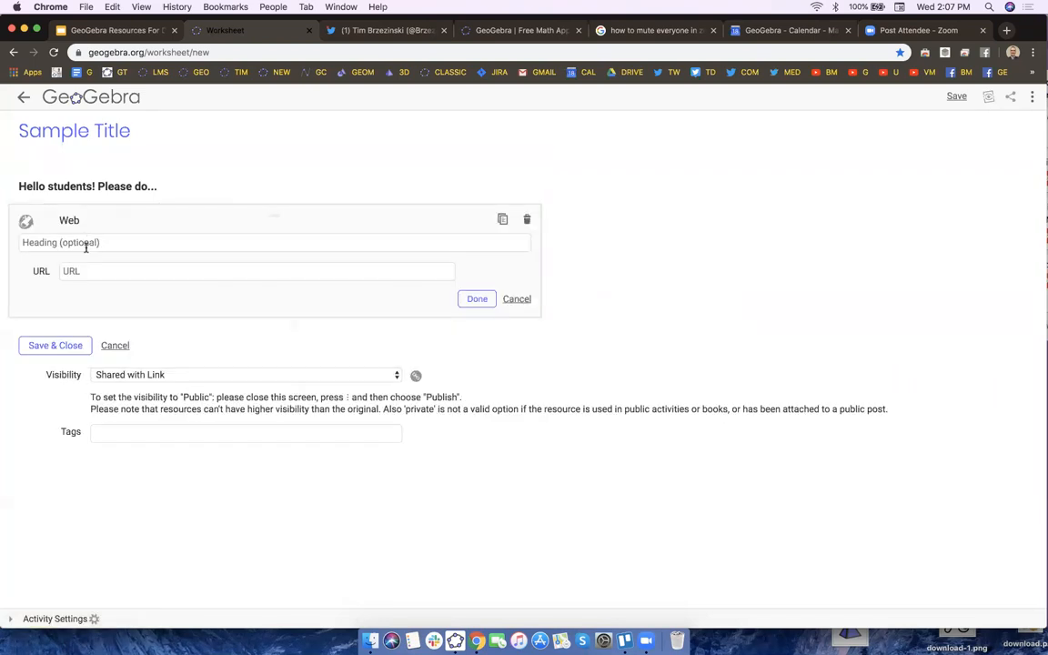
pyautogui.click(86, 244)
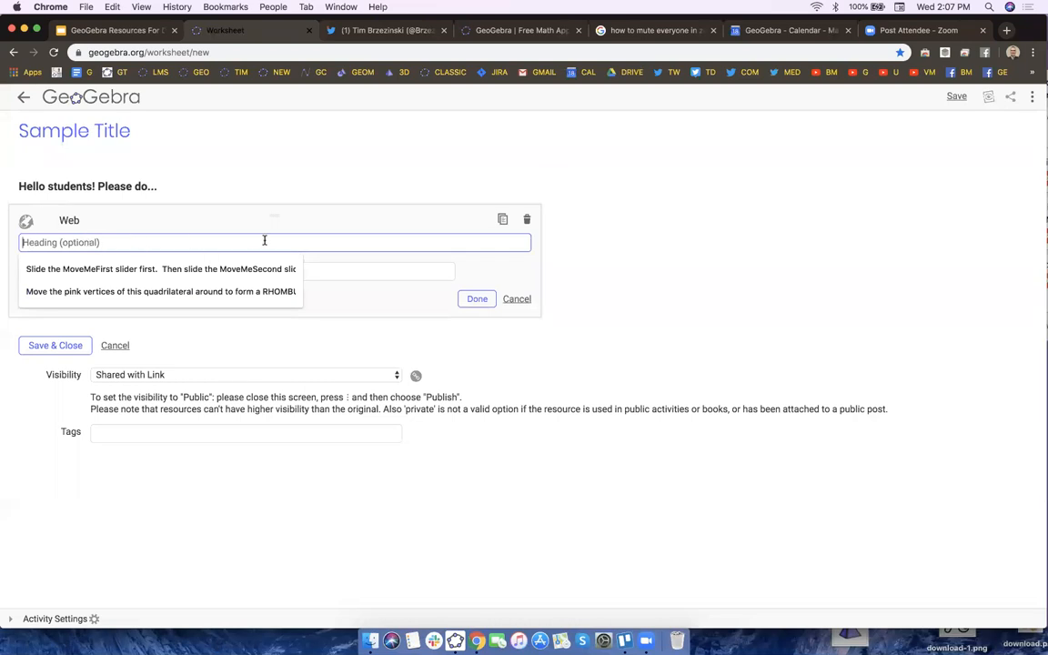
pyautogui.click(526, 219)
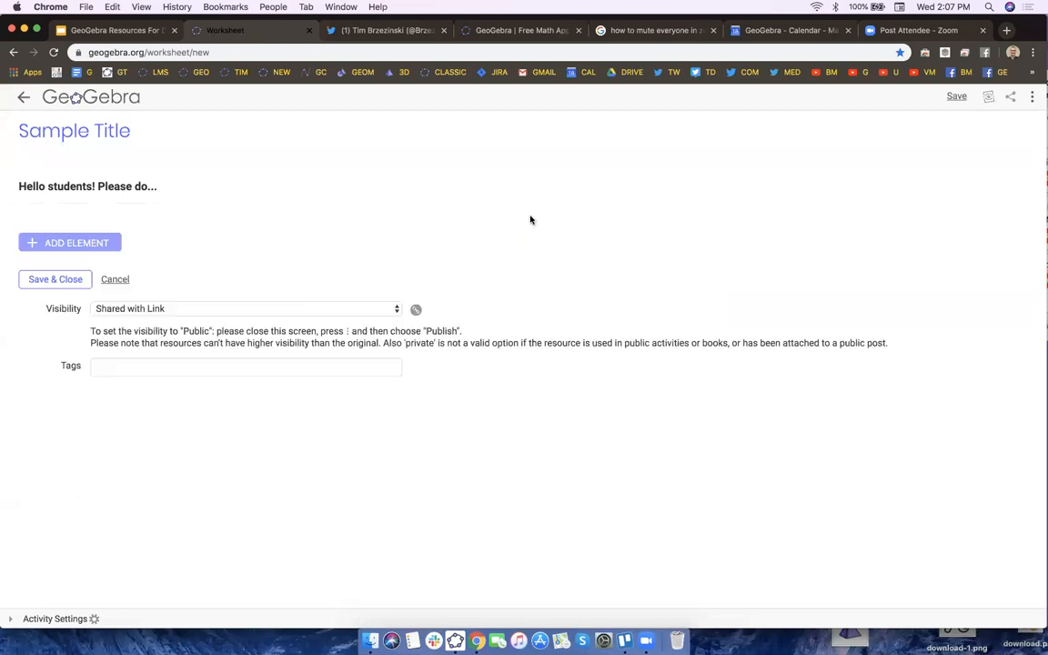
pyautogui.click(94, 243)
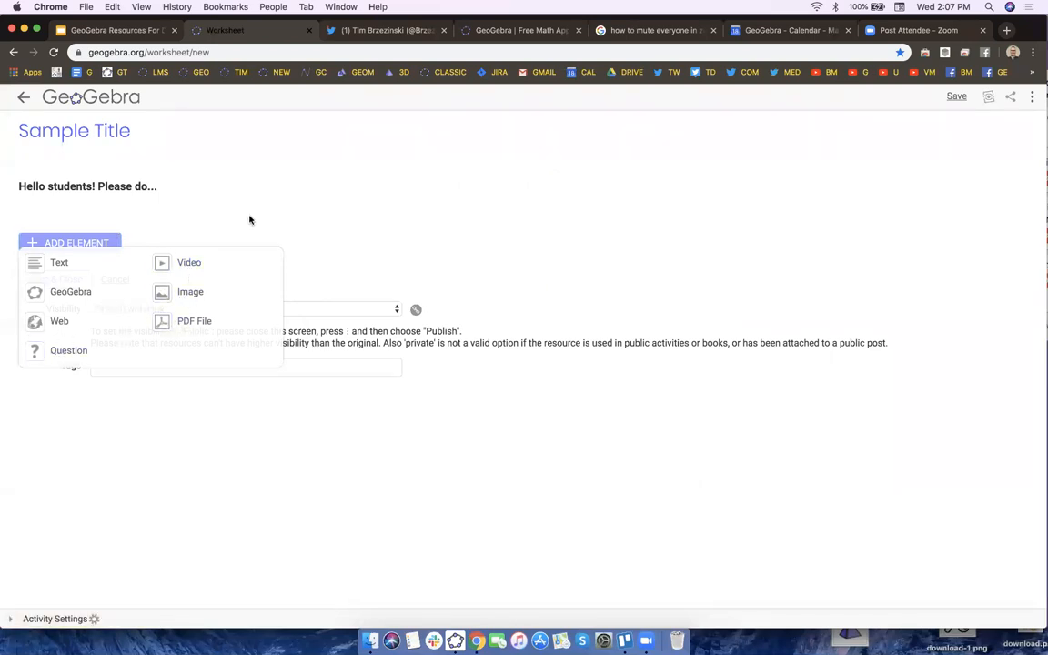
pyautogui.click(112, 231)
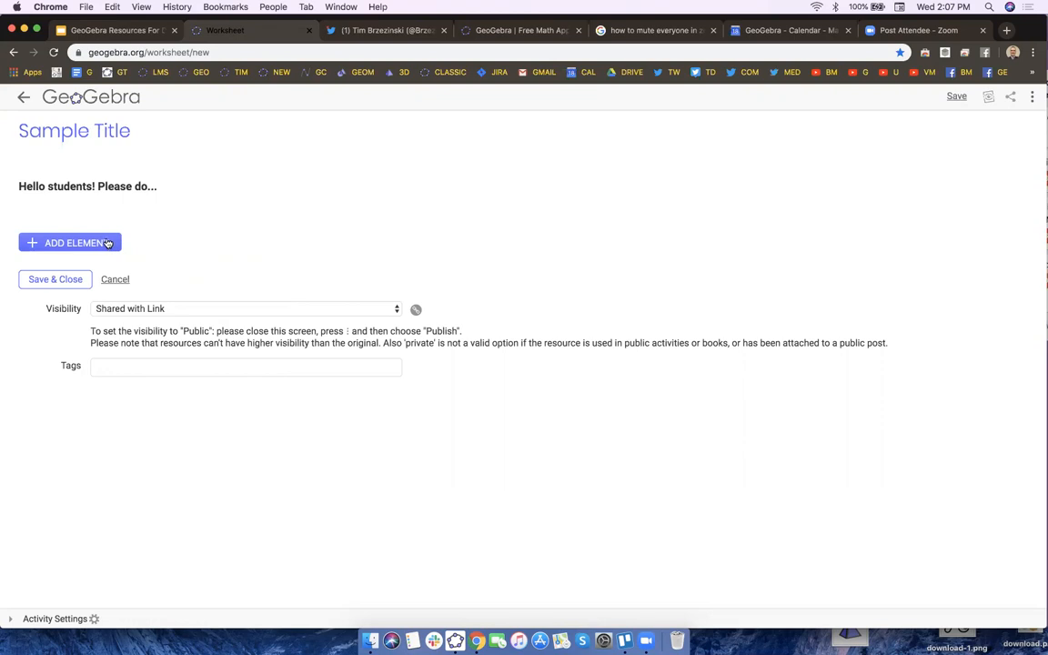
# Add a text element with placeholder text and open the link settings for that text without inserting a link.
pyautogui.click(107, 244)
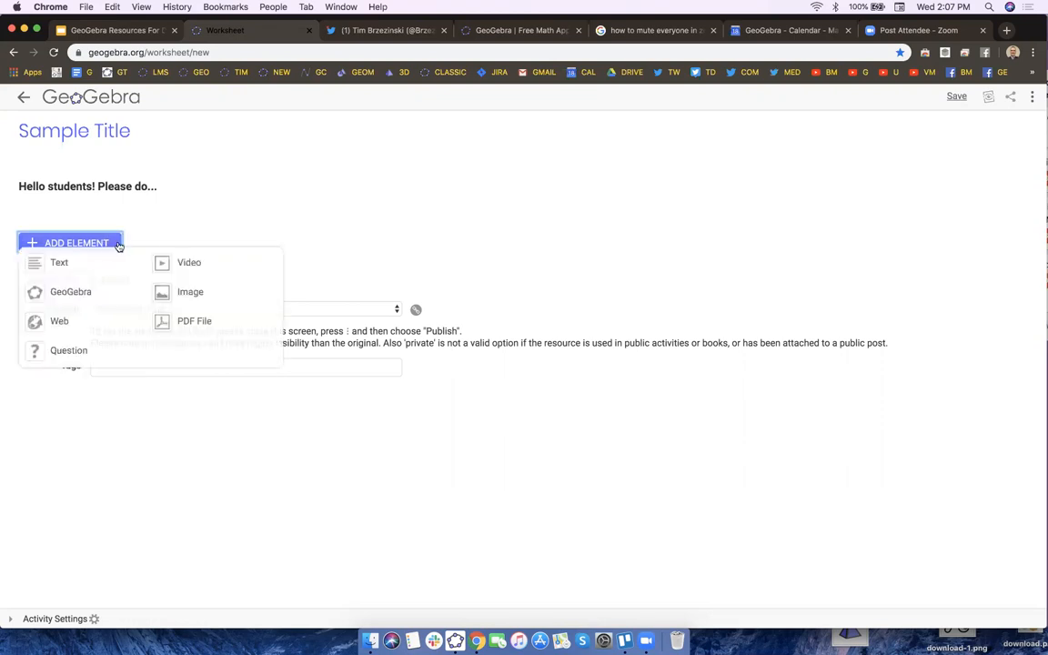
pyautogui.click(59, 262)
pyautogui.write('alkdjaldjasl;jd;lkasdkdJ')
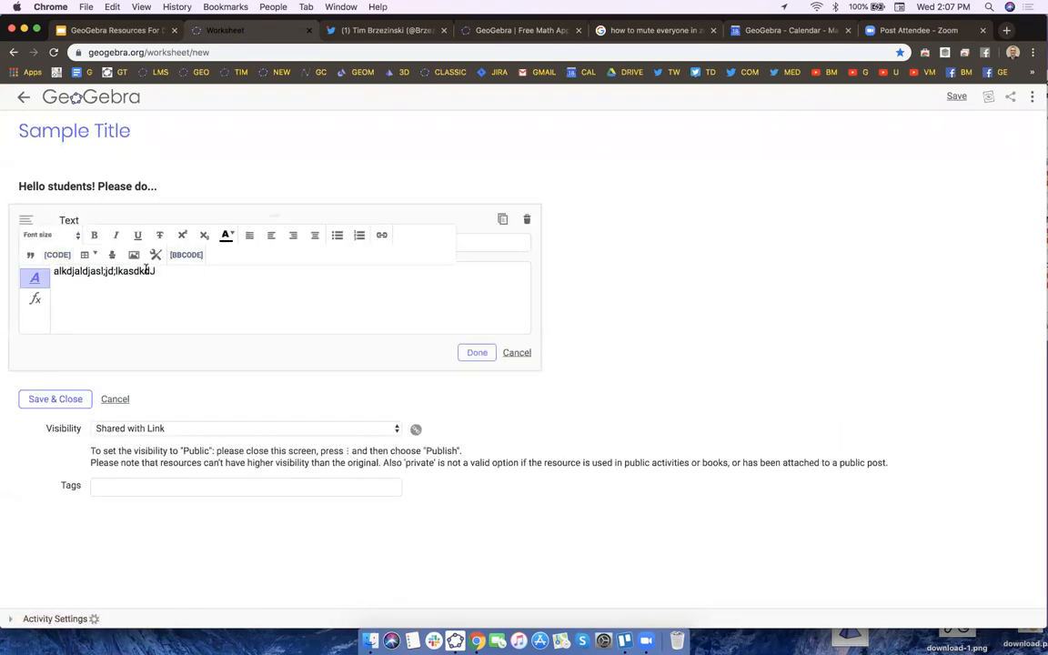
pyautogui.press('super+a')
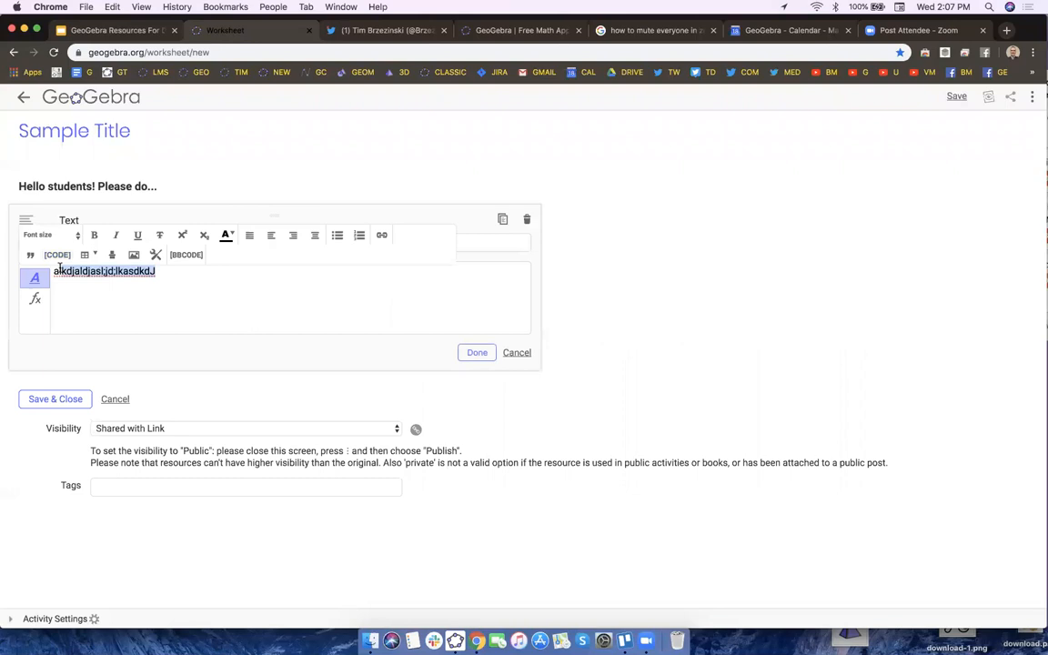
pyautogui.click(383, 236)
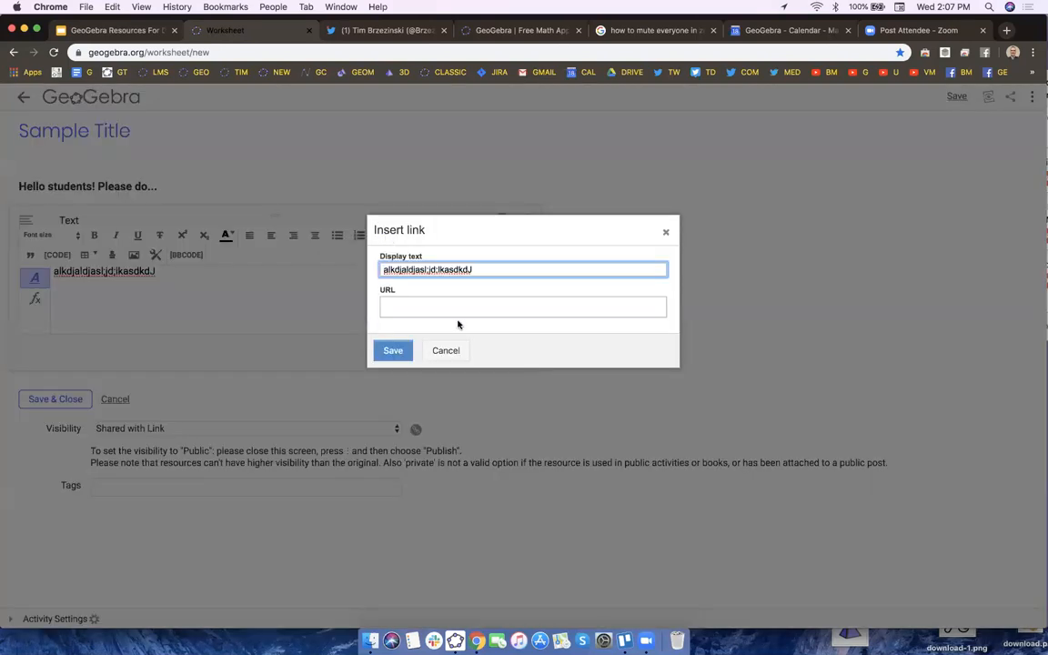
pyautogui.click(446, 350)
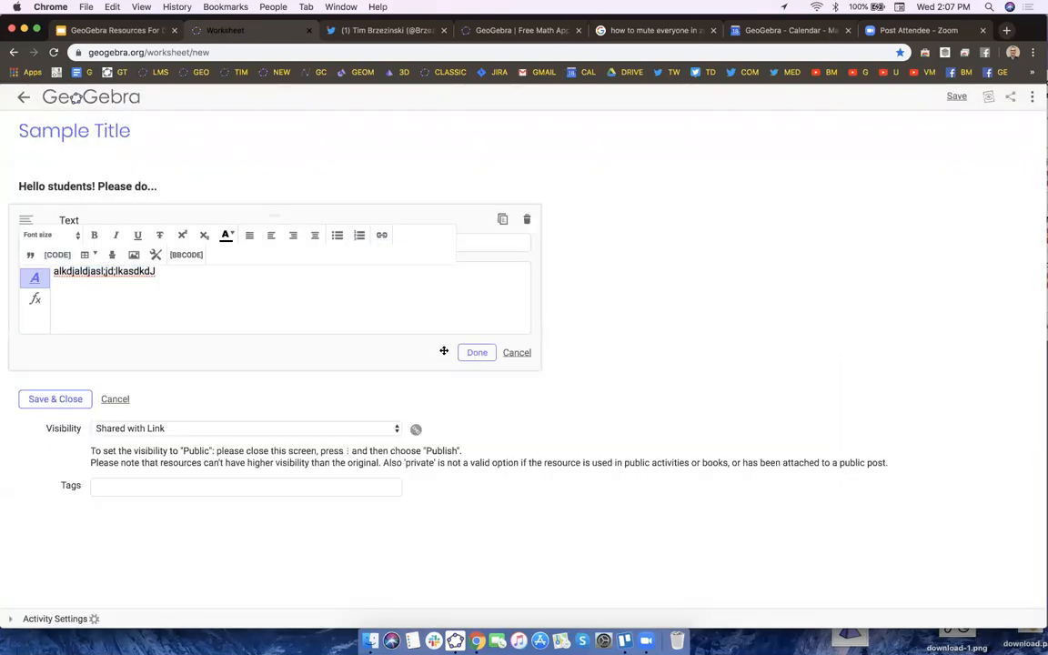
# Delete the placeholder text element from the activity.
pyautogui.click(526, 221)
pyautogui.click(84, 242)
pyautogui.click(321, 238)
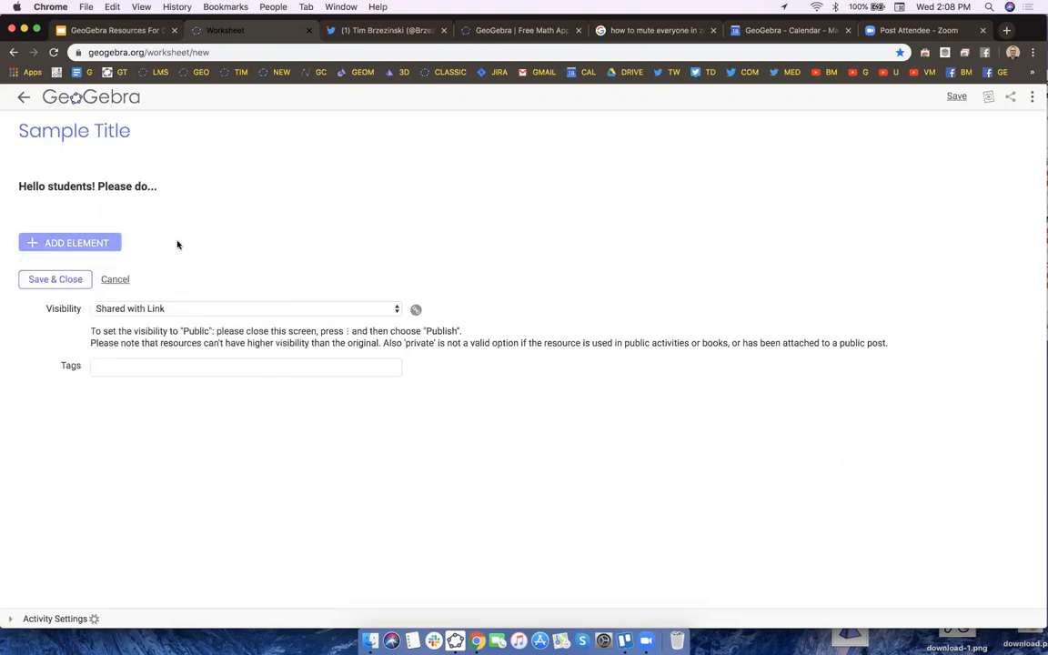
# Start adding a GeoGebra applet element below the greeting text.
pyautogui.click(69, 244)
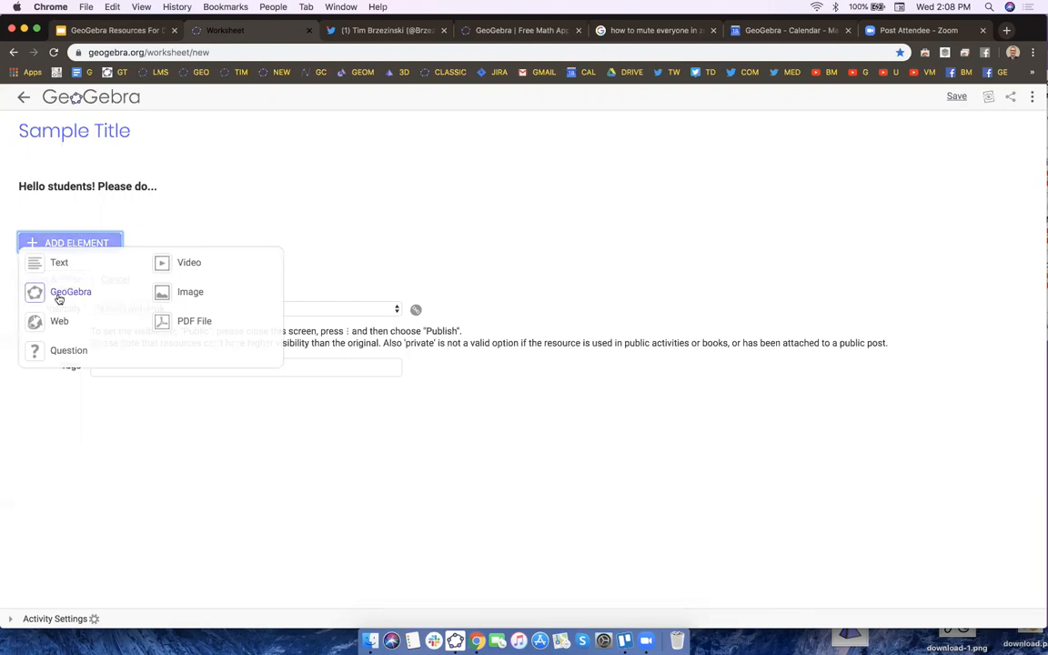
pyautogui.scroll(5, 59, 299)
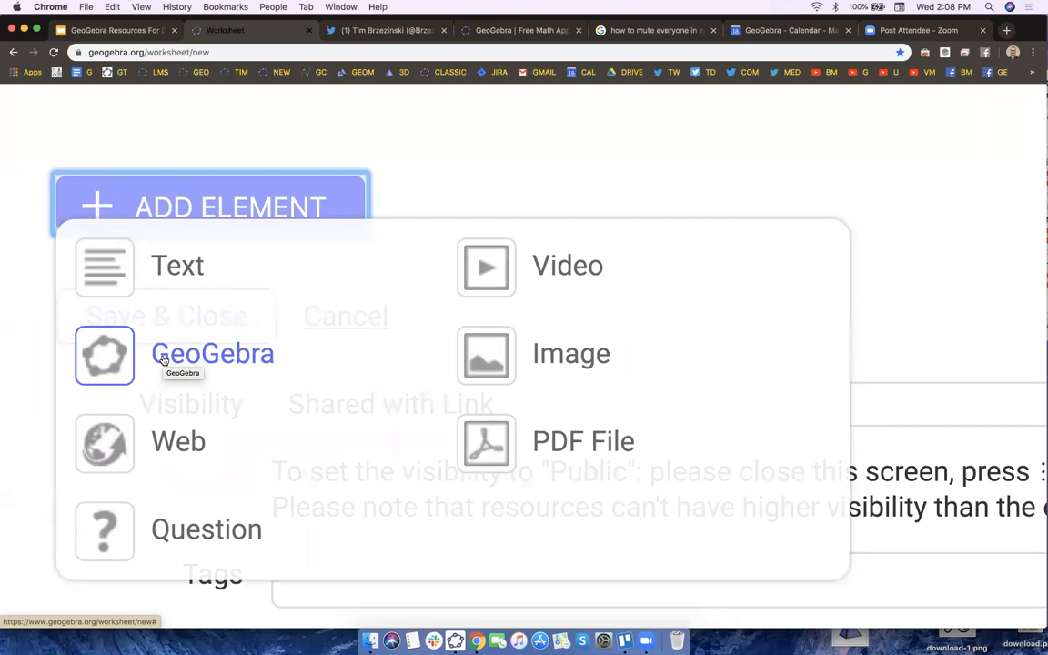
pyautogui.scroll(-5, 163, 360)
pyautogui.click(63, 292)
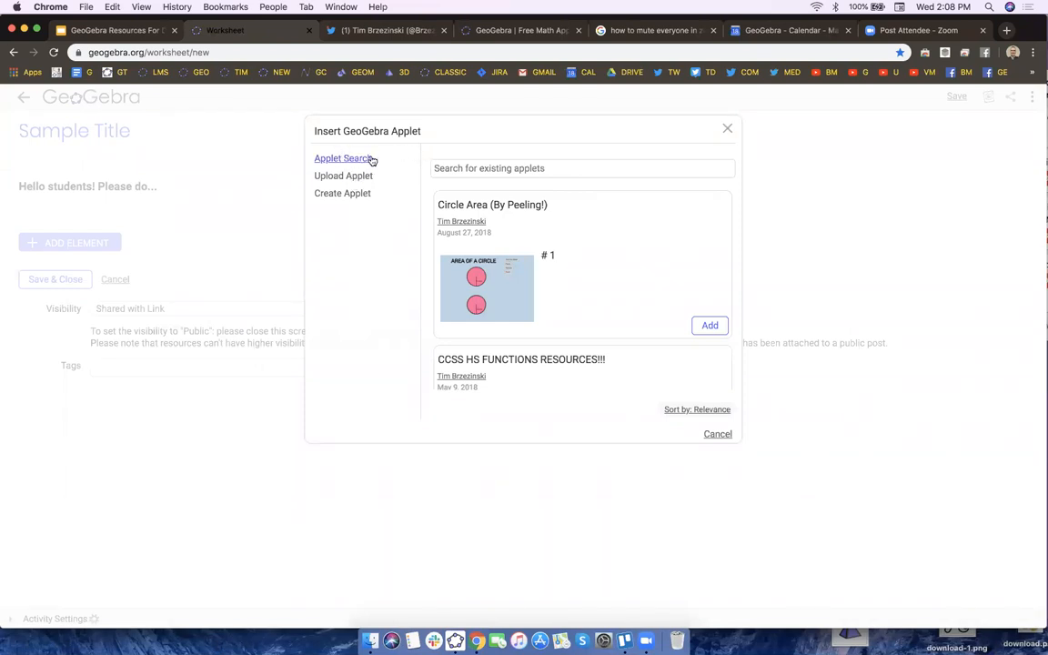
# Browse the list of existing applets offered for insertion.
pyautogui.click(482, 167)
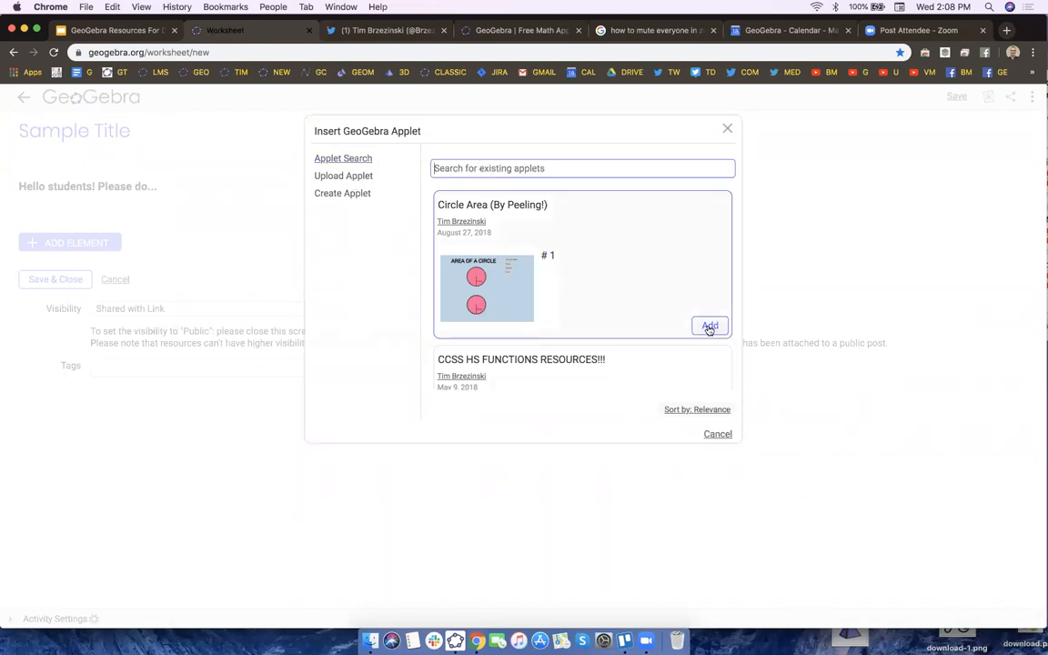
pyautogui.scroll(-3, 640, 330)
pyautogui.scroll(2, 640, 330)
pyautogui.scroll(-6, 640, 331)
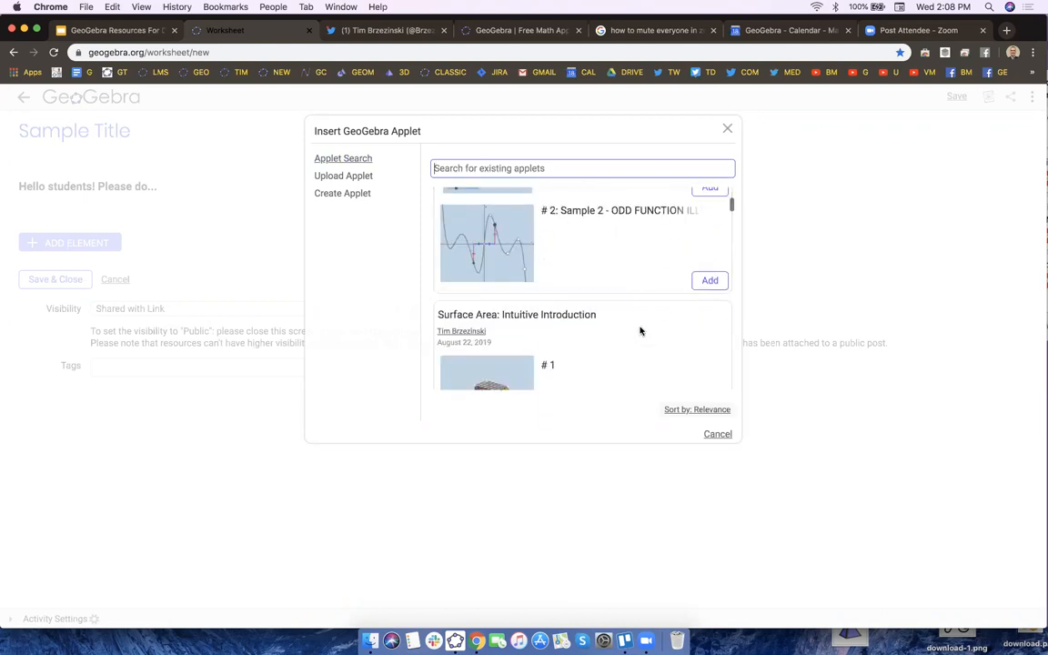
pyautogui.scroll(-6, 640, 330)
pyautogui.scroll(1, 640, 331)
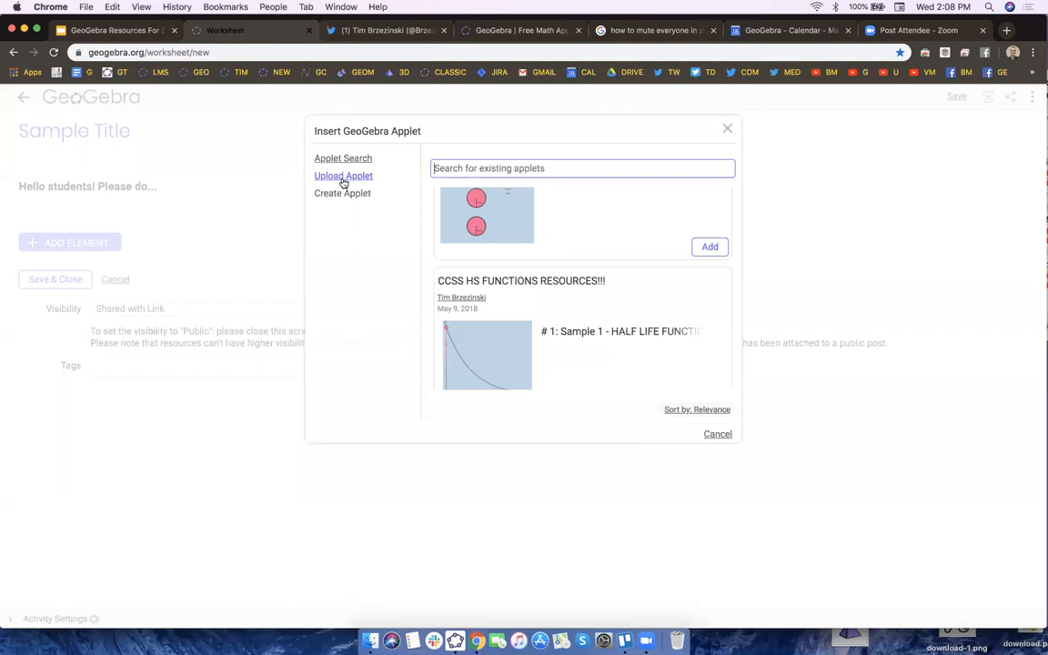
# Switch to the GeoGebra Classic 5 desktop app, reposition its window, and close it to return to the applet insertion.
pyautogui.click(455, 640)
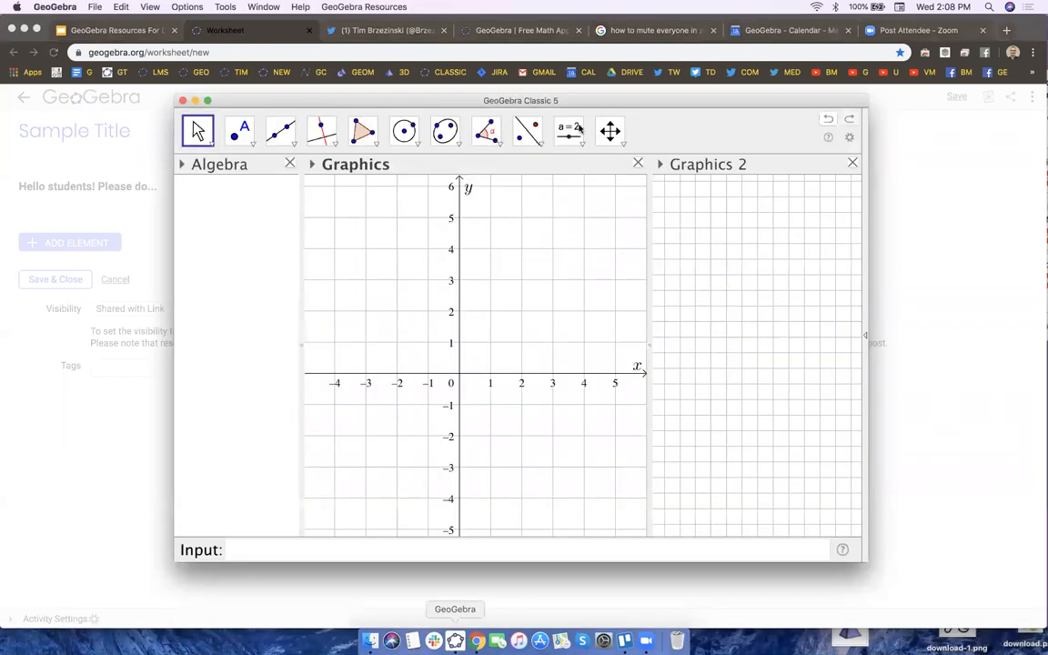
pyautogui.moveTo(517, 95); pyautogui.dragTo(516, 129)
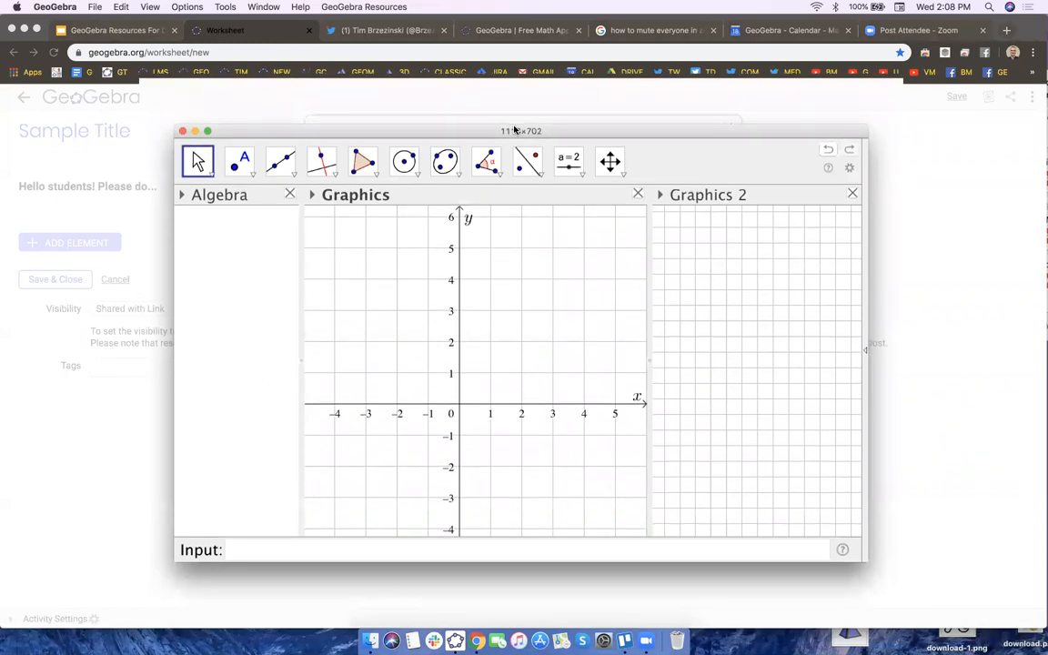
pyautogui.moveTo(713, 131); pyautogui.dragTo(578, 152)
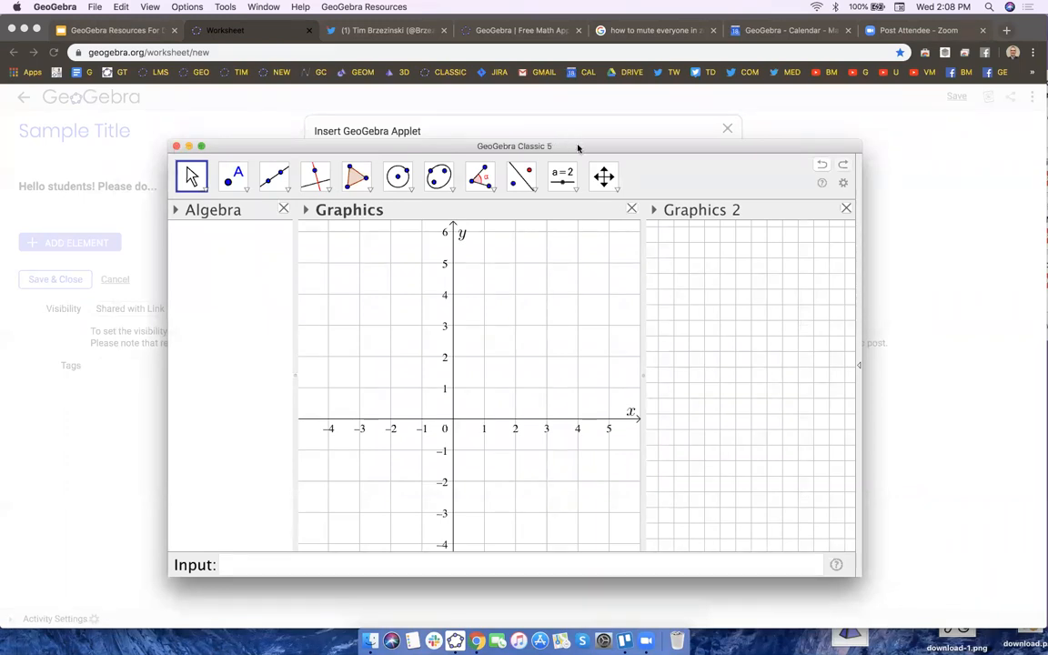
pyautogui.moveTo(577, 147); pyautogui.dragTo(564, 149)
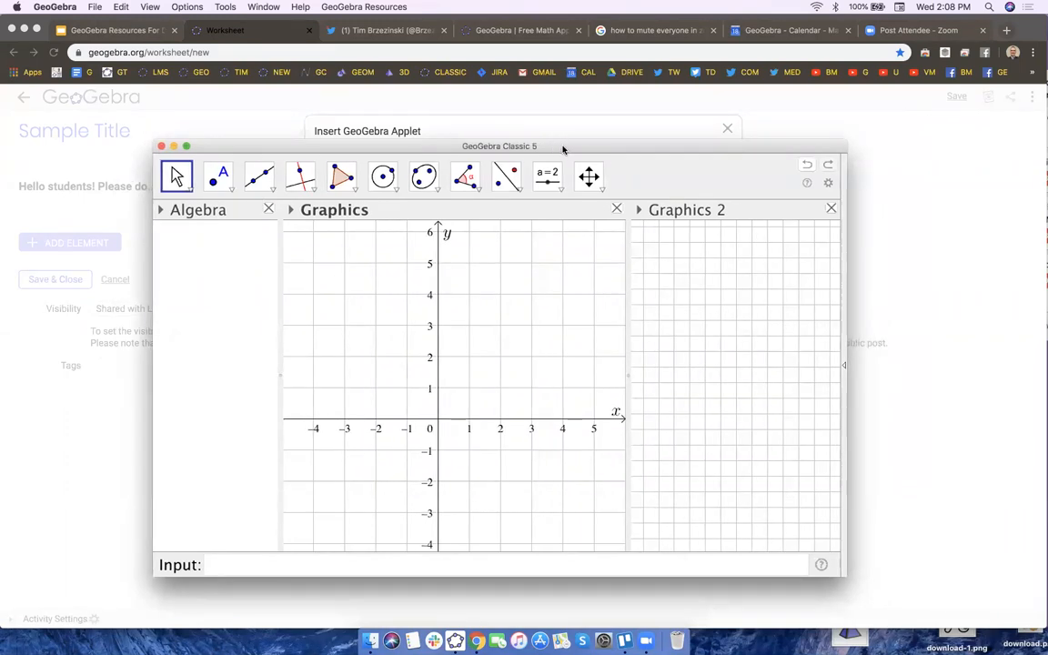
pyautogui.click(161, 146)
pyautogui.click(503, 391)
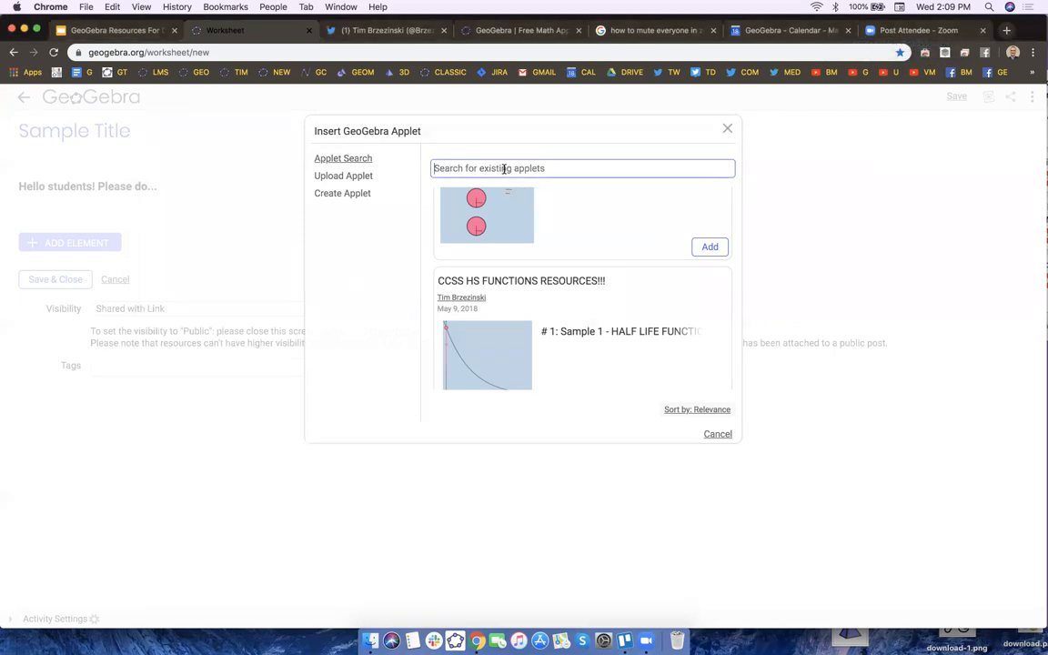
# Search the existing applets for "slope".
pyautogui.write('SL')
pyautogui.press('BackSpace')
pyautogui.press('BackSpace')
pyautogui.write('S')
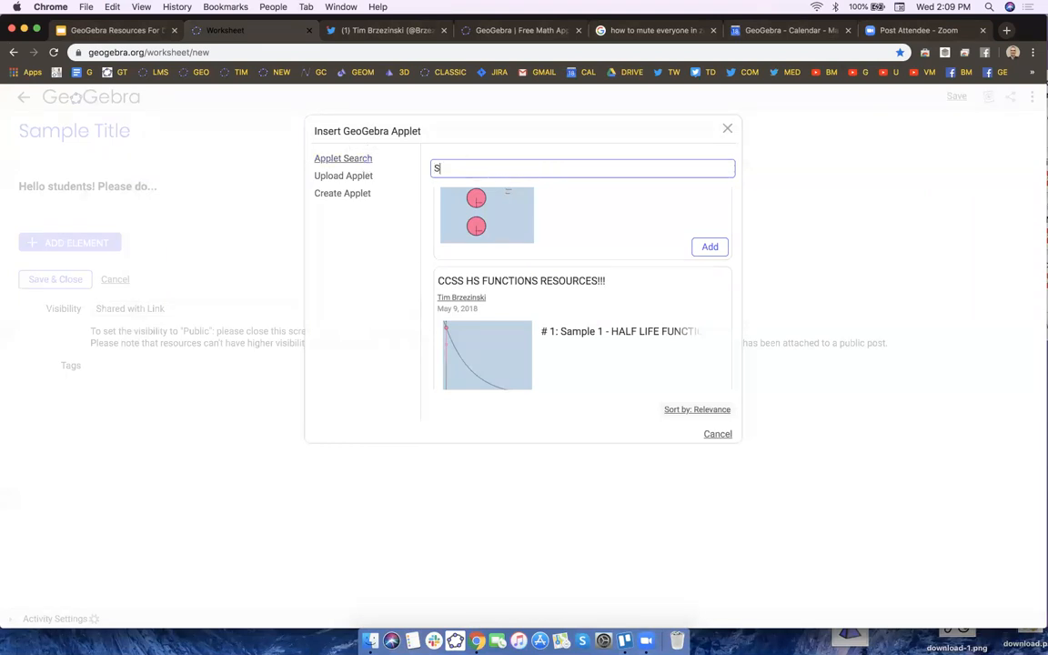
pyautogui.write('LOPE')
pyautogui.press('BackSpace')
pyautogui.press('BackSpace')
pyautogui.write('slope')
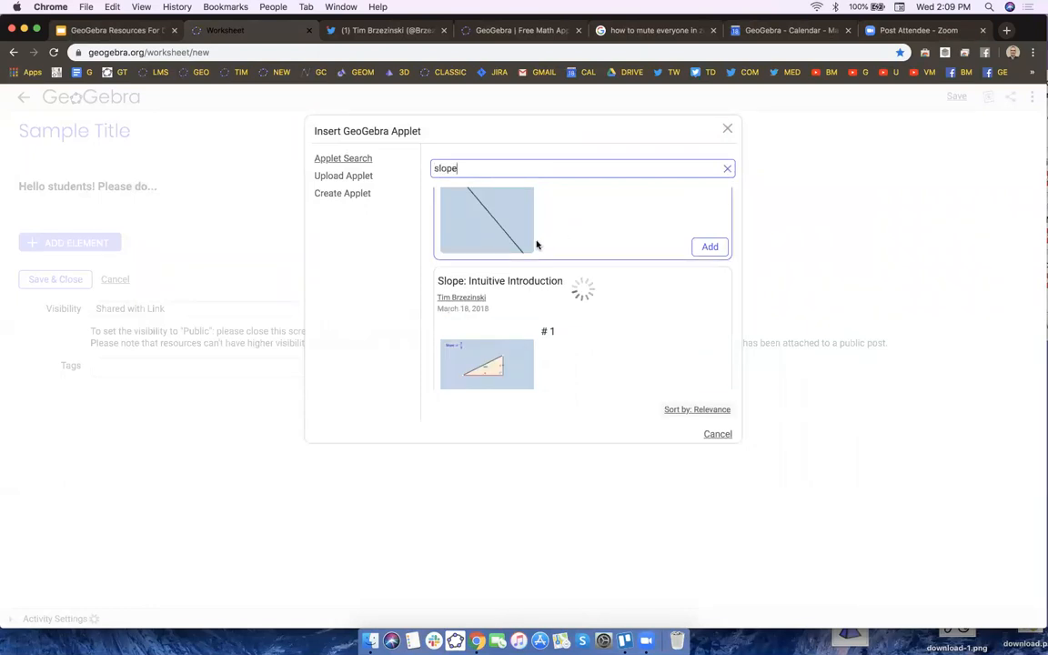
# Look through the slope applets and clear the search text.
pyautogui.scroll(-5, 538, 244)
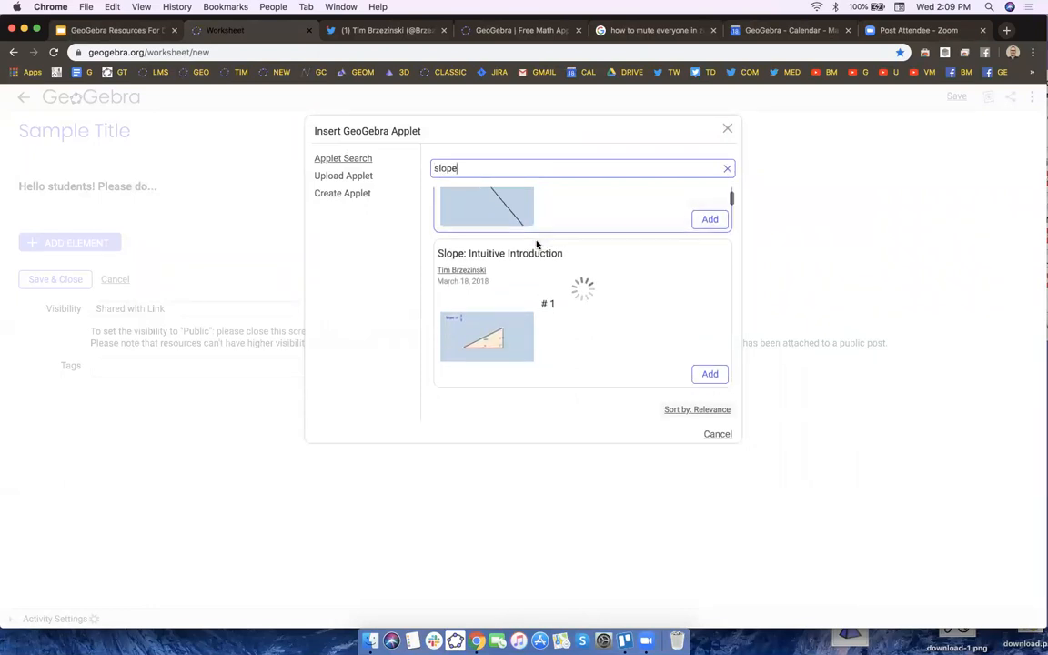
pyautogui.scroll(6, 537, 246)
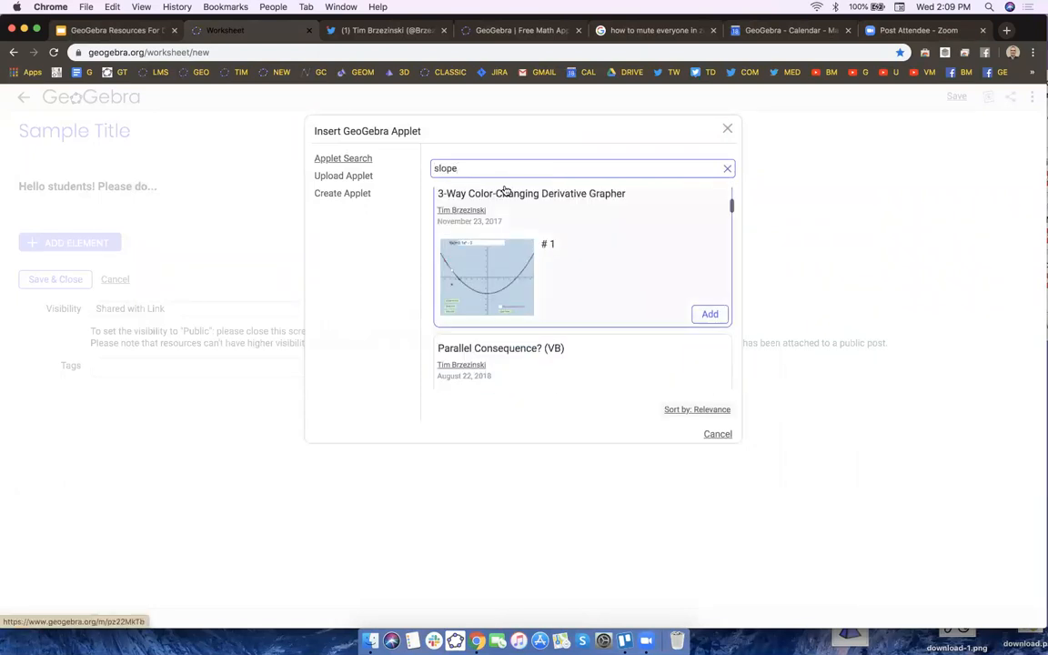
pyautogui.doubleClick(447, 167)
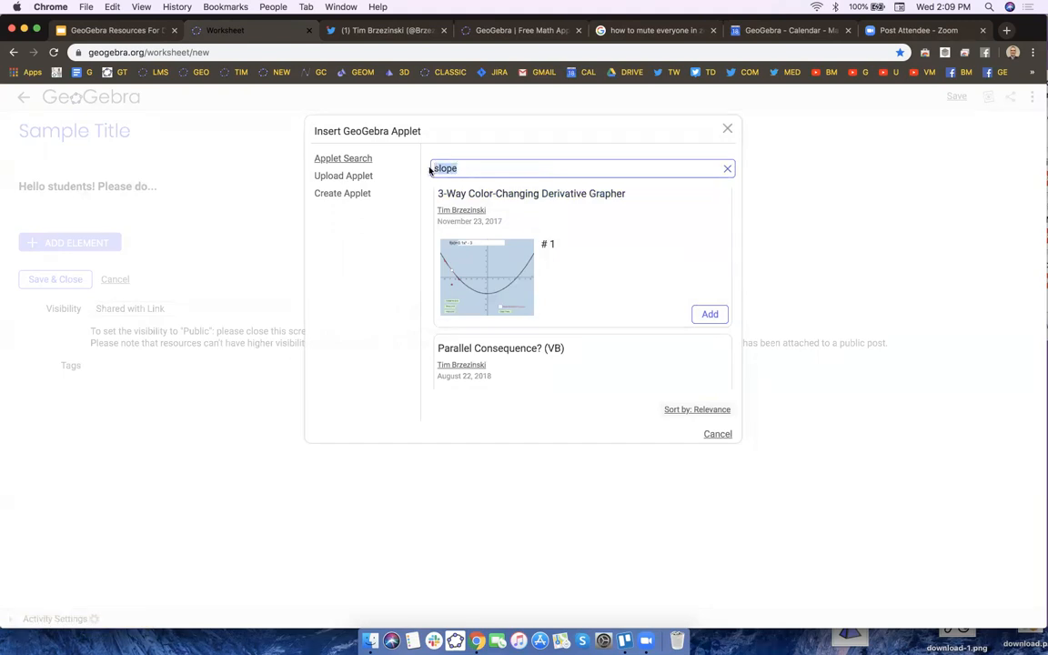
pyautogui.press('BackSpace')
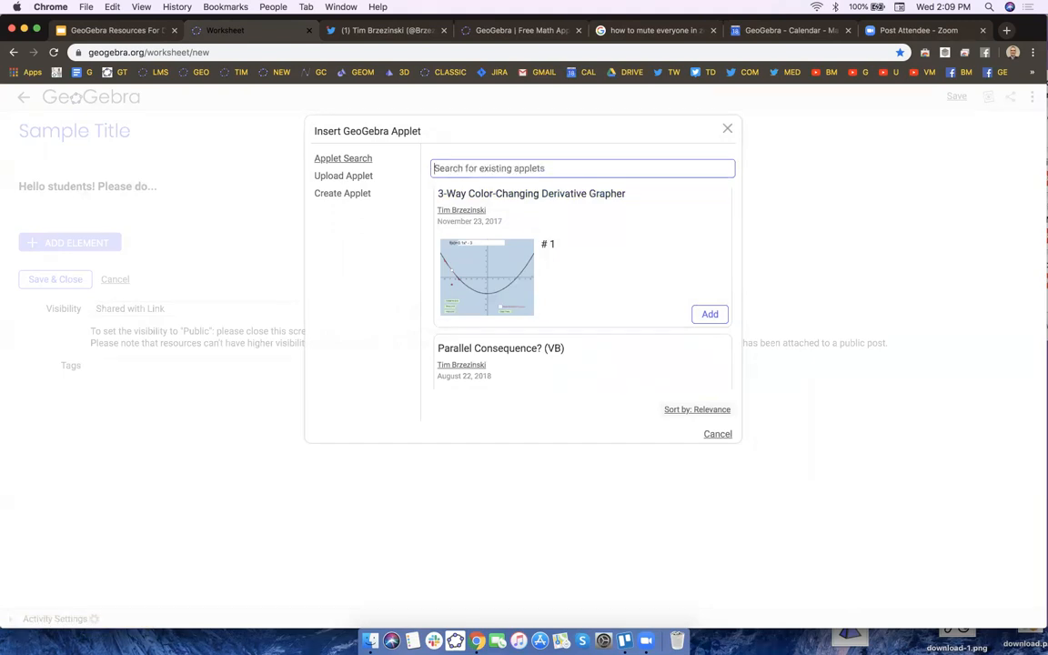
# Open the GeoGebra home page in a new browser tab and look over its featured resources.
pyautogui.click(1007, 32)
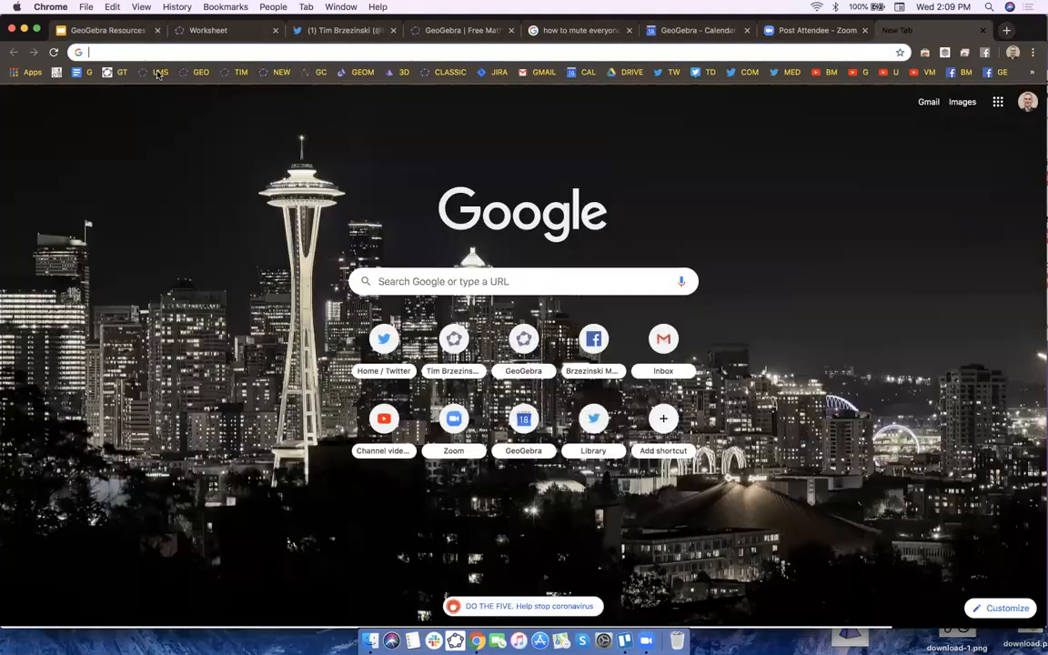
pyautogui.click(200, 73)
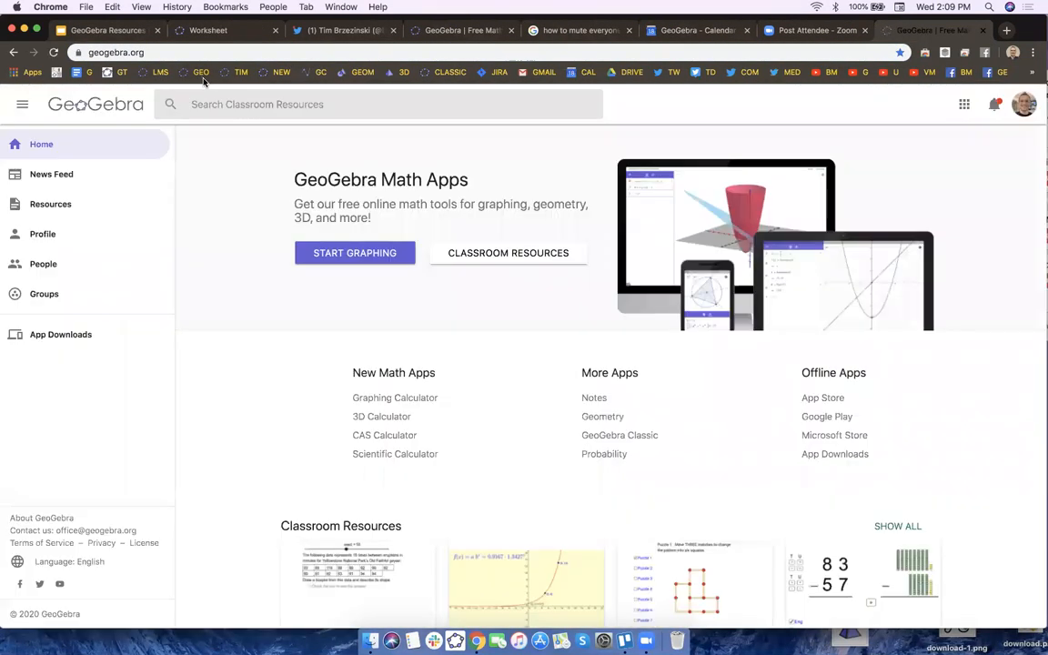
pyautogui.scroll(-10, 391, 316)
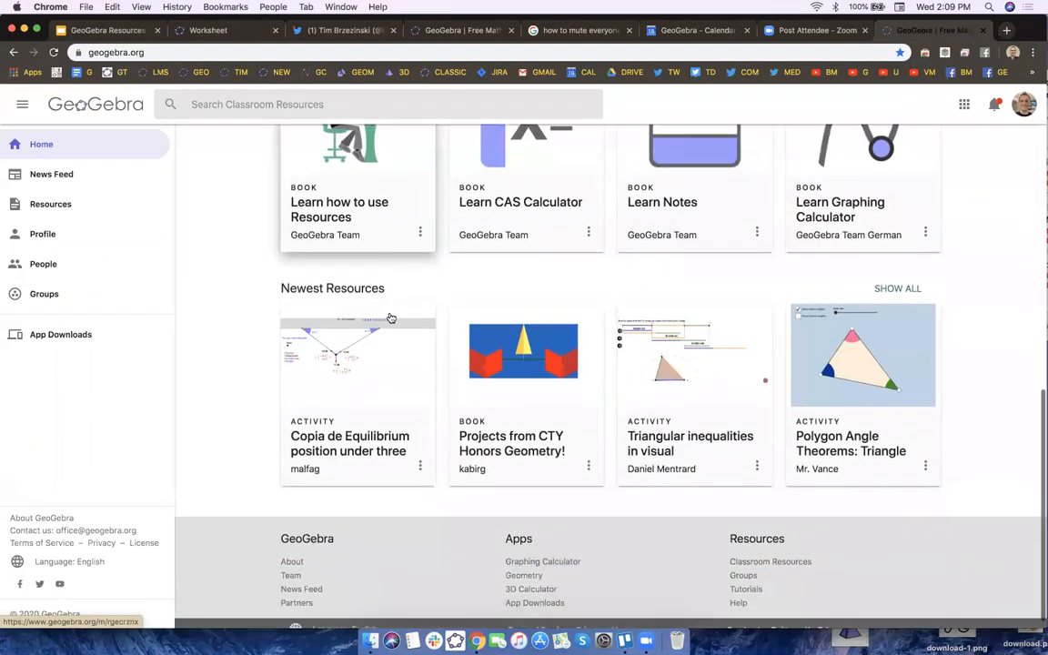
pyautogui.scroll(10, 485, 315)
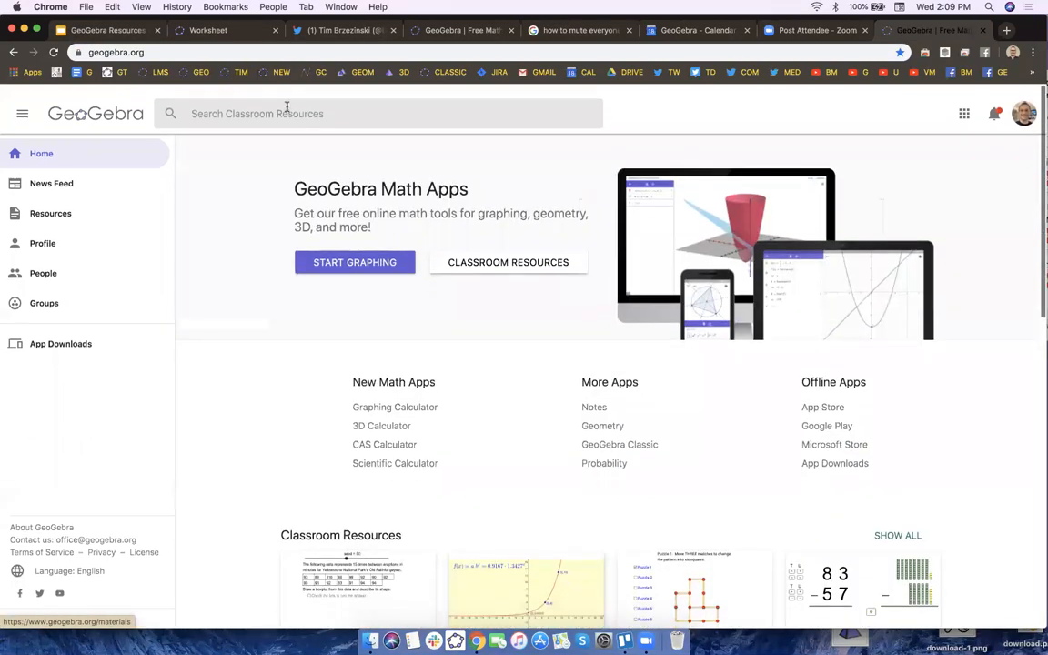
# Search the classroom resources for "triangle angles" and look through the matching activities.
pyautogui.click(286, 105)
pyautogui.write('triangle angles')
pyautogui.press('Return')
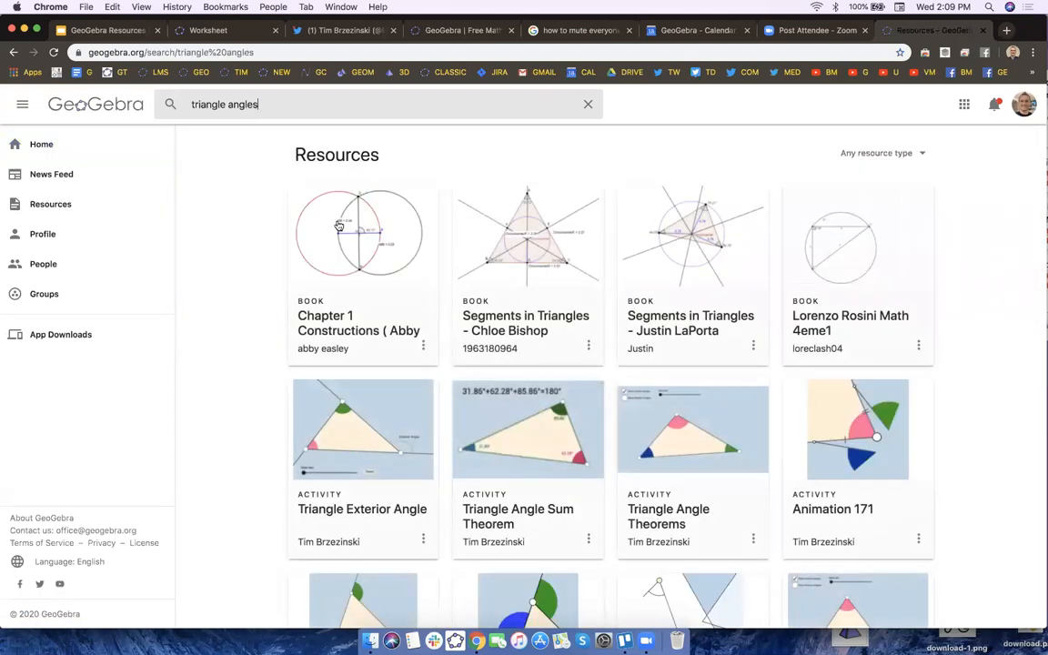
pyautogui.scroll(-3, 392, 296)
pyautogui.scroll(-2, 392, 297)
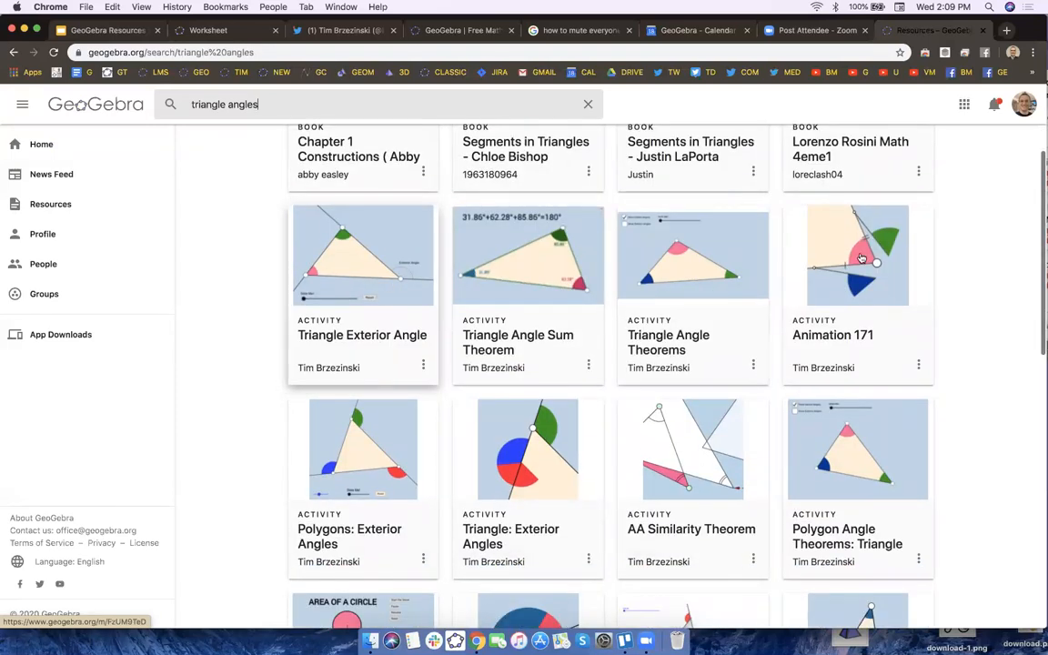
# Open the Animation 171 activity and move the triangle's rightmost white vertex up and outward.
pyautogui.click(871, 261)
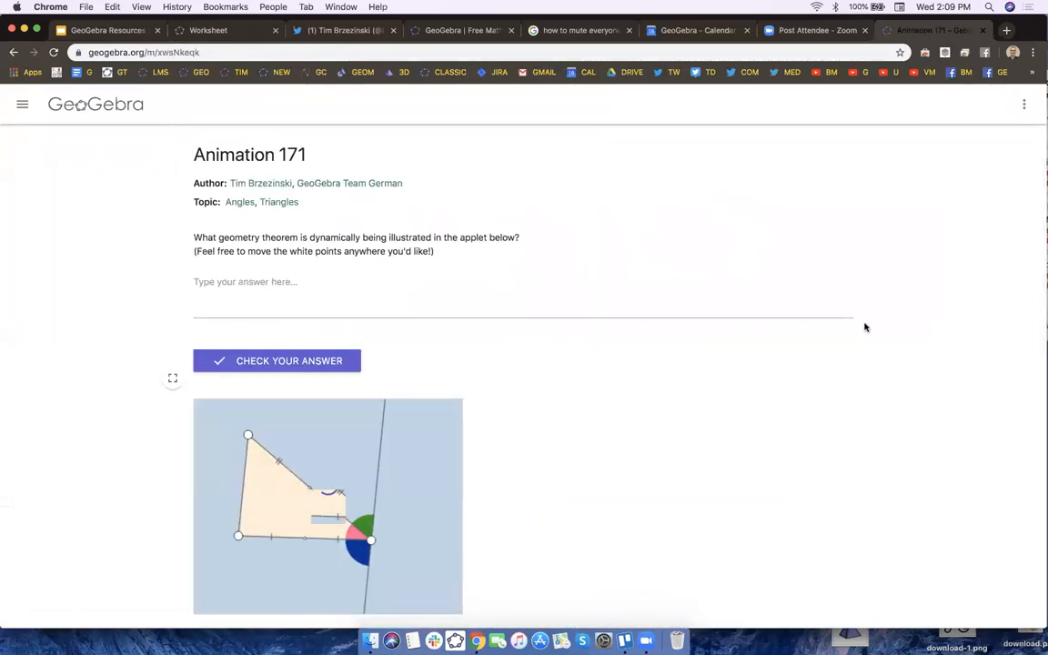
pyautogui.scroll(-2, 865, 326)
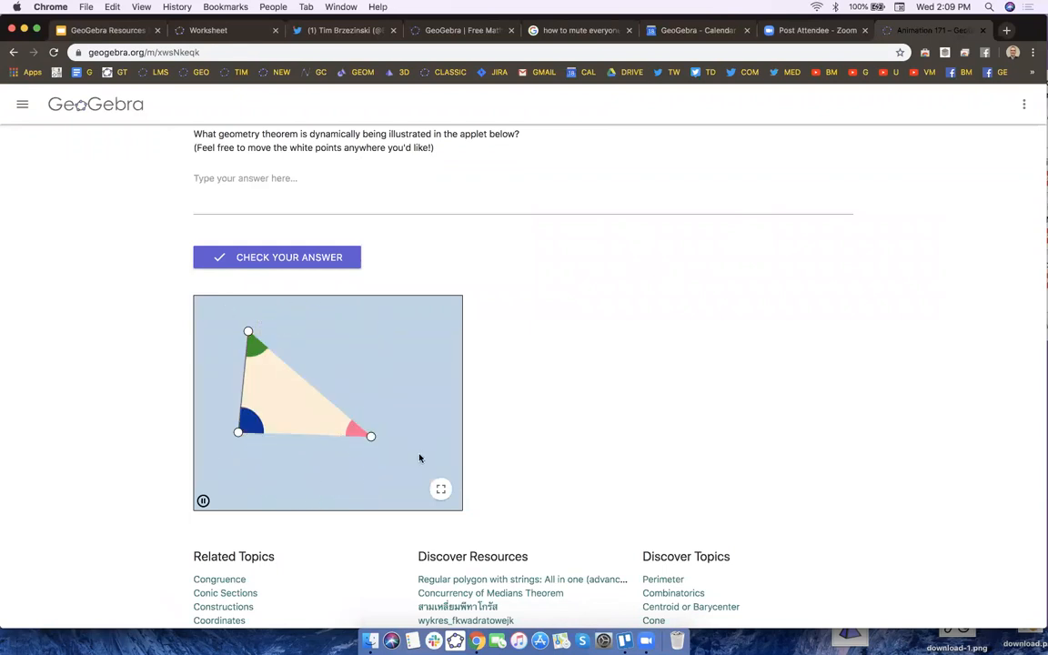
pyautogui.moveTo(370, 437); pyautogui.dragTo(400, 401)
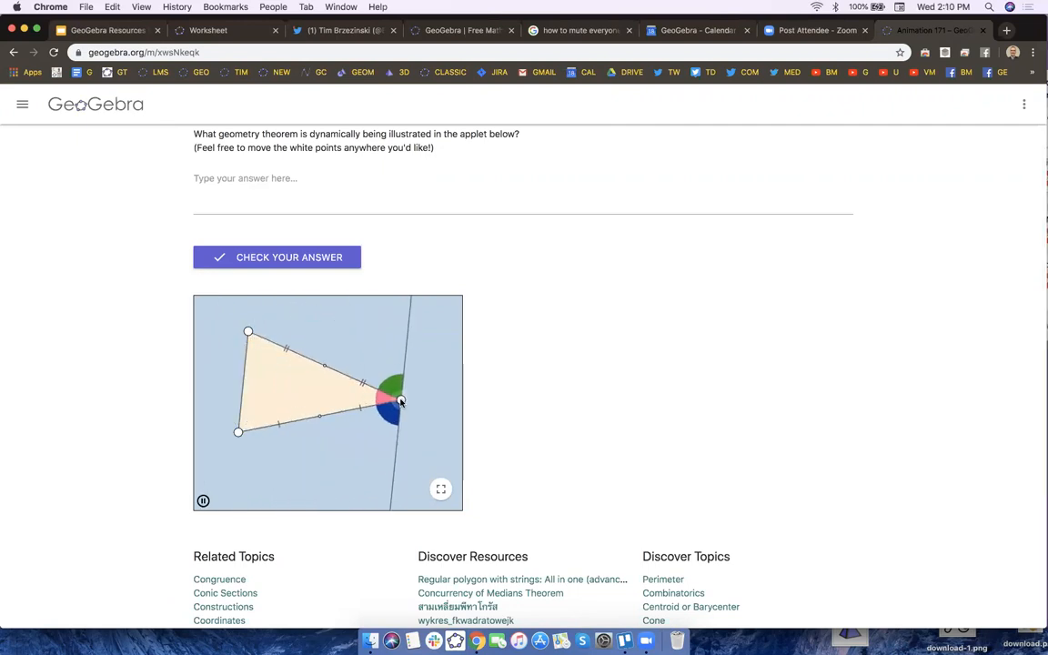
# Copy the activity ID xwsNkeqk from its web address and search for it among the applets in the worksheet.
pyautogui.moveTo(198, 52); pyautogui.dragTo(157, 51)
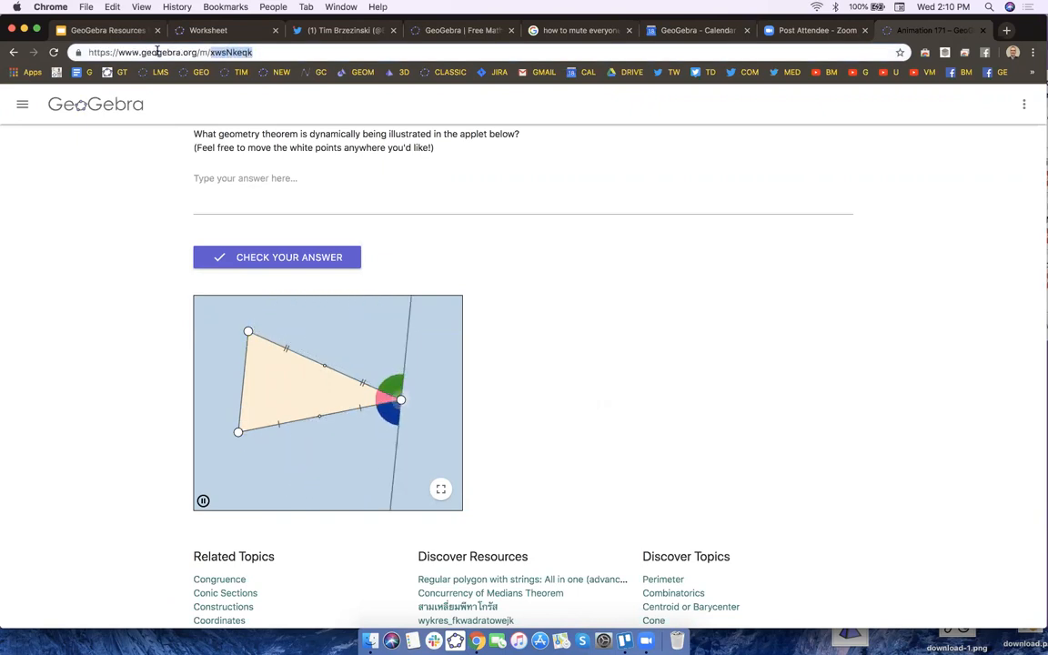
pyautogui.click(218, 31)
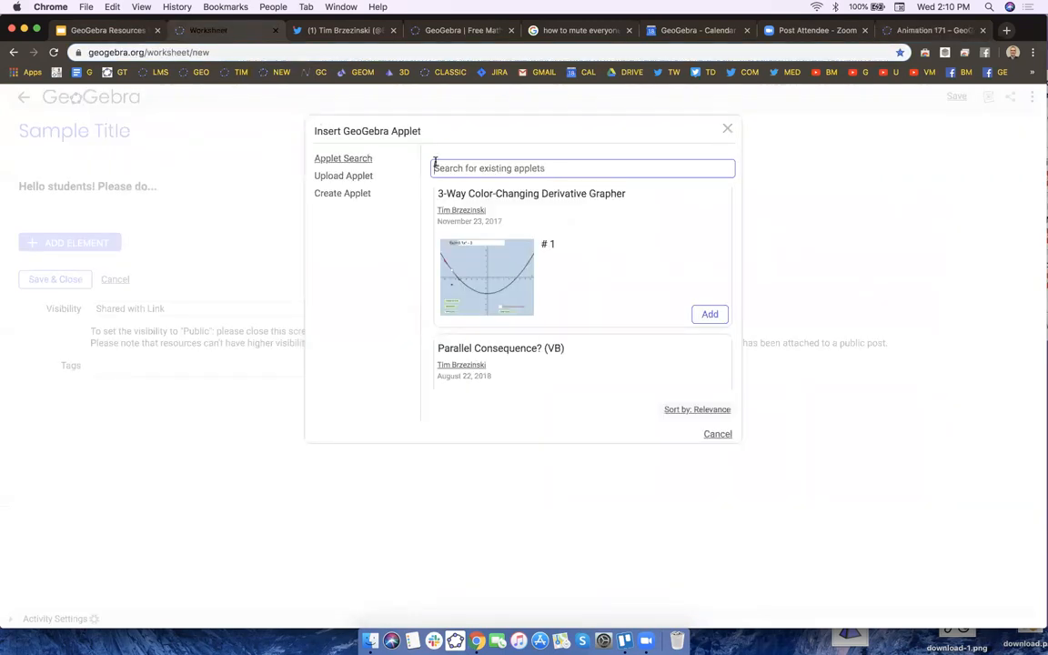
pyautogui.write('AwsNkeqk')
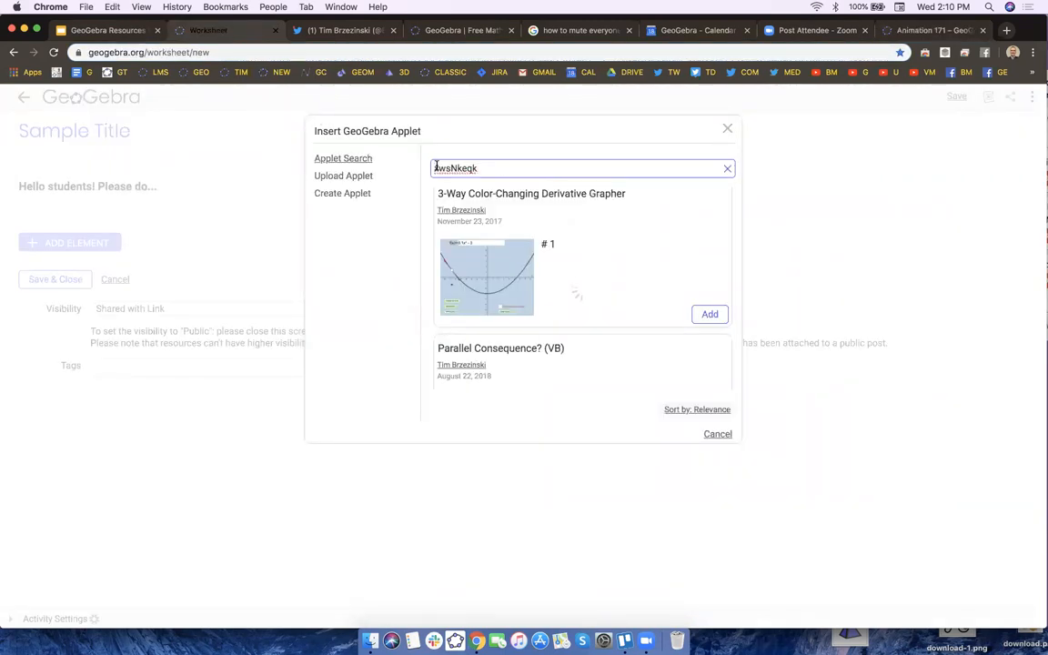
# Insert the Animation 171 applet with the heading "Study this animation. What do you notice?" and delete the element again.
pyautogui.click(708, 327)
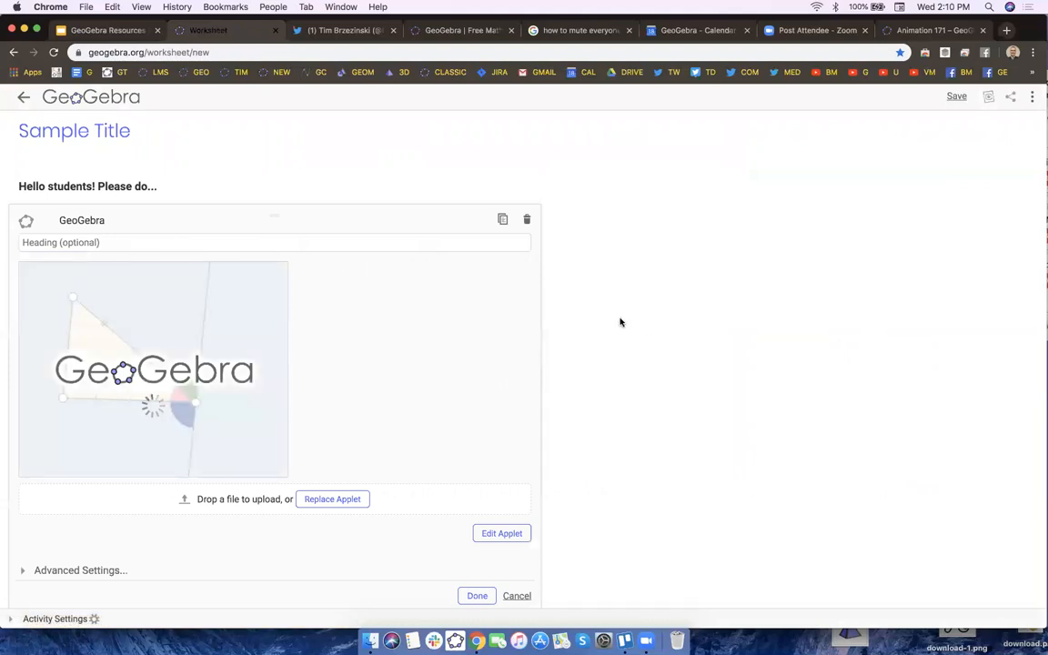
pyautogui.click(173, 241)
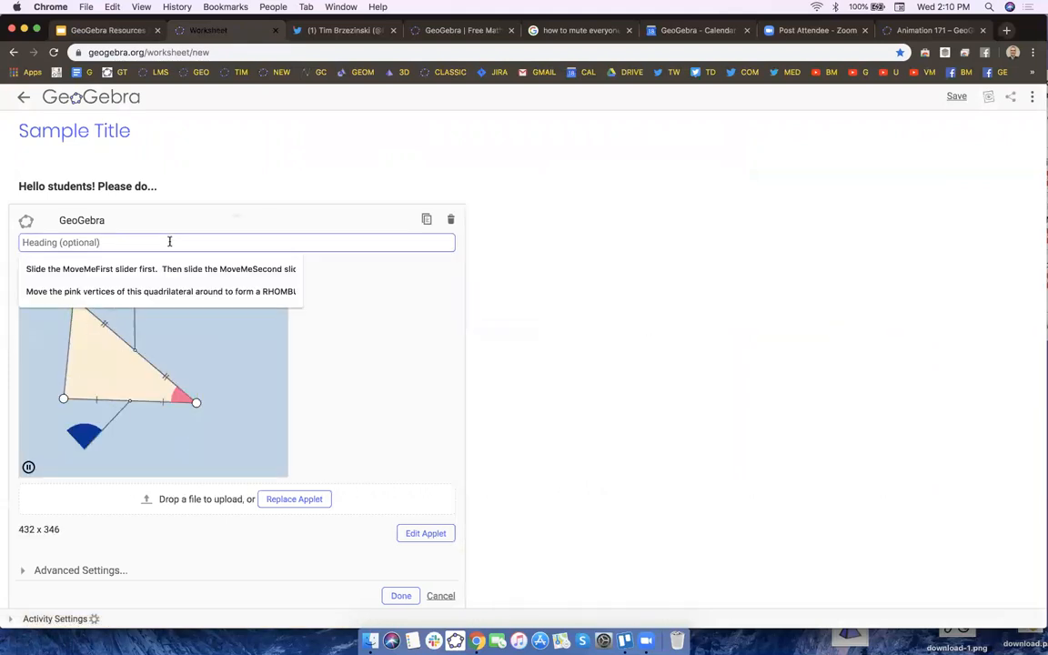
pyautogui.write('Study this animation. What do you notice?')
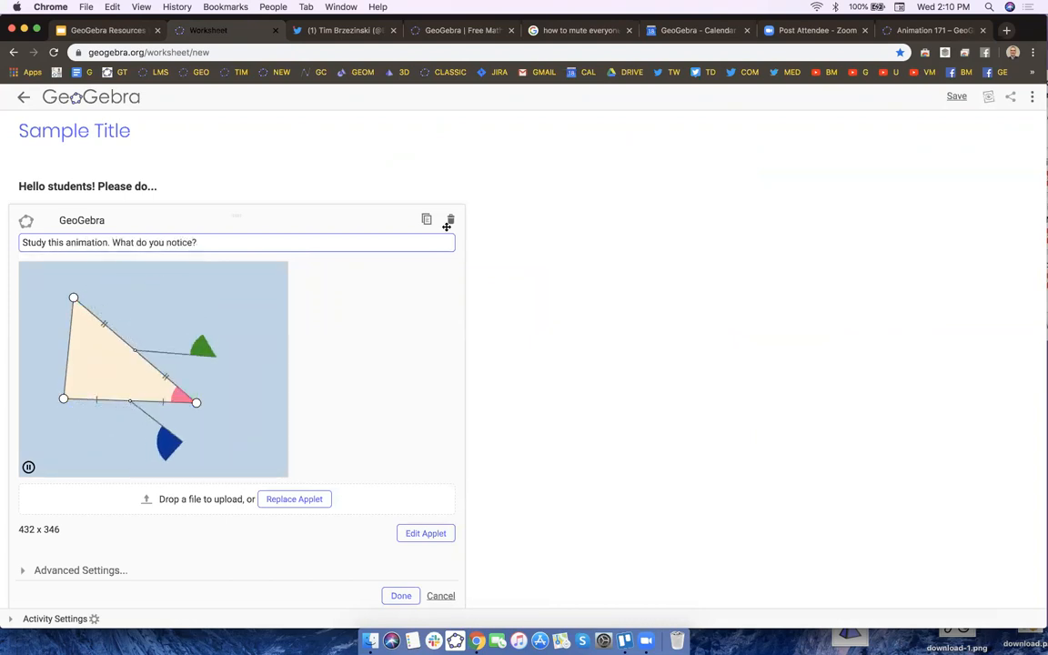
pyautogui.scroll(-3, 560, 360)
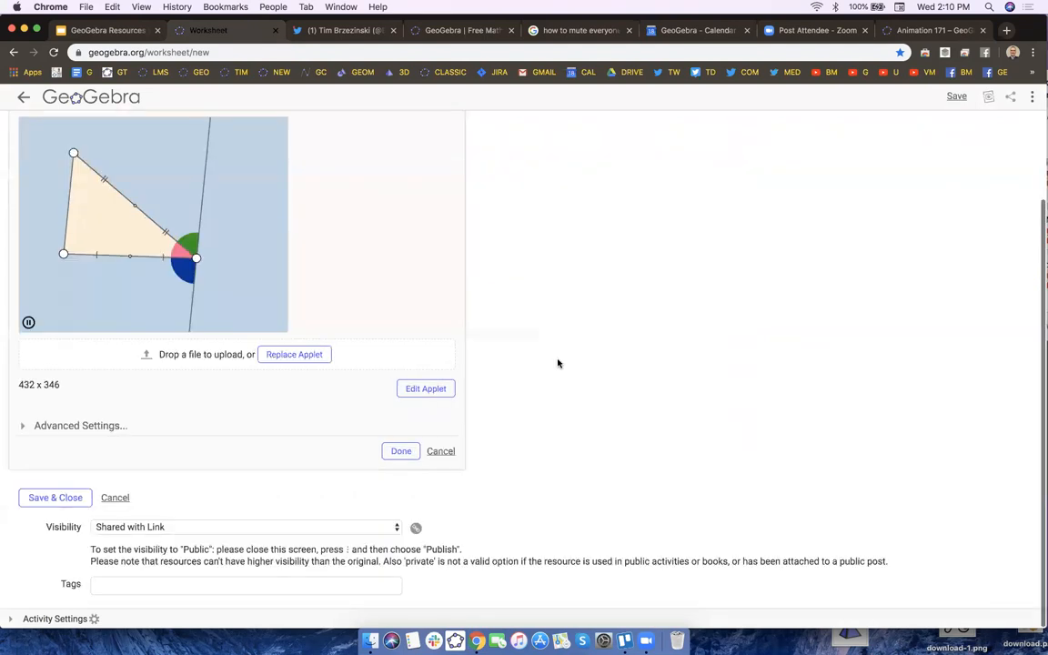
pyautogui.click(411, 450)
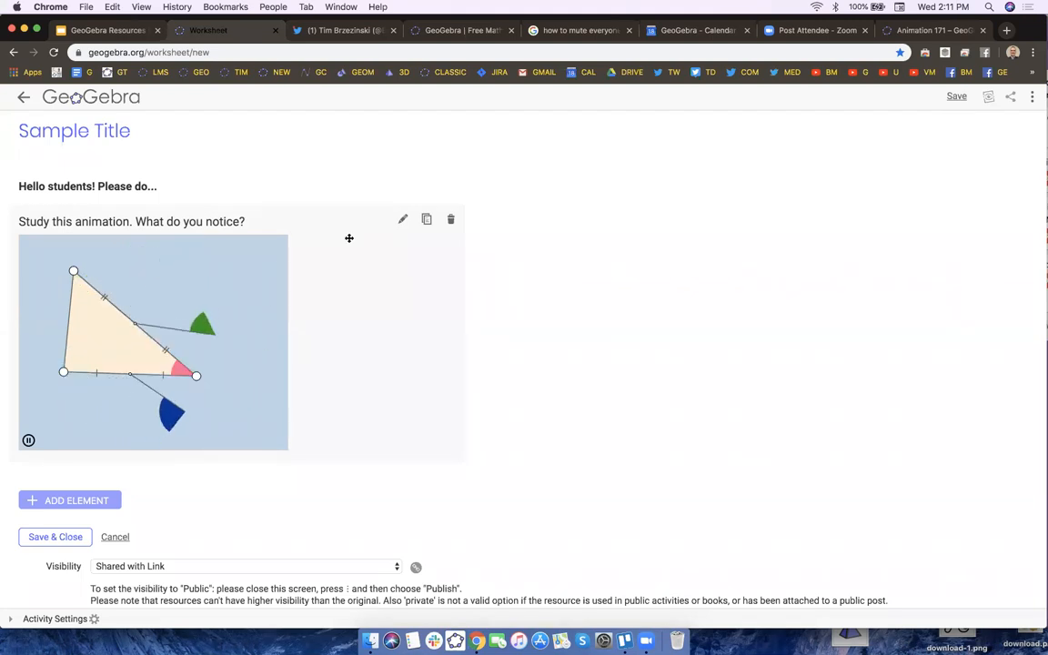
pyautogui.click(453, 221)
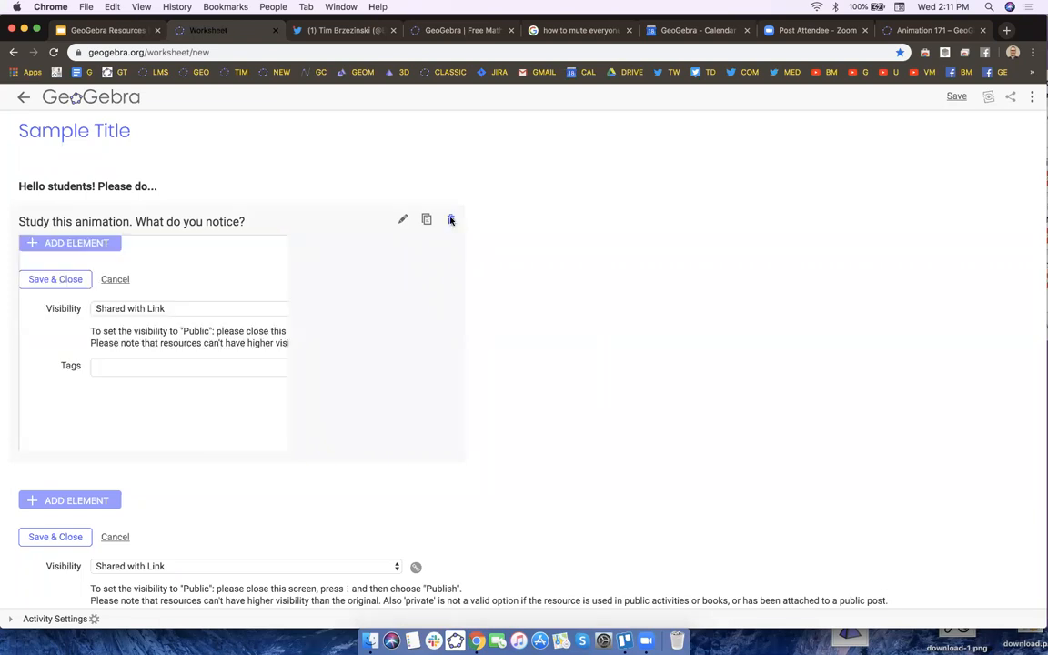
# Create a new Geometry applet in the worksheet and enlarge its drawing area.
pyautogui.click(87, 246)
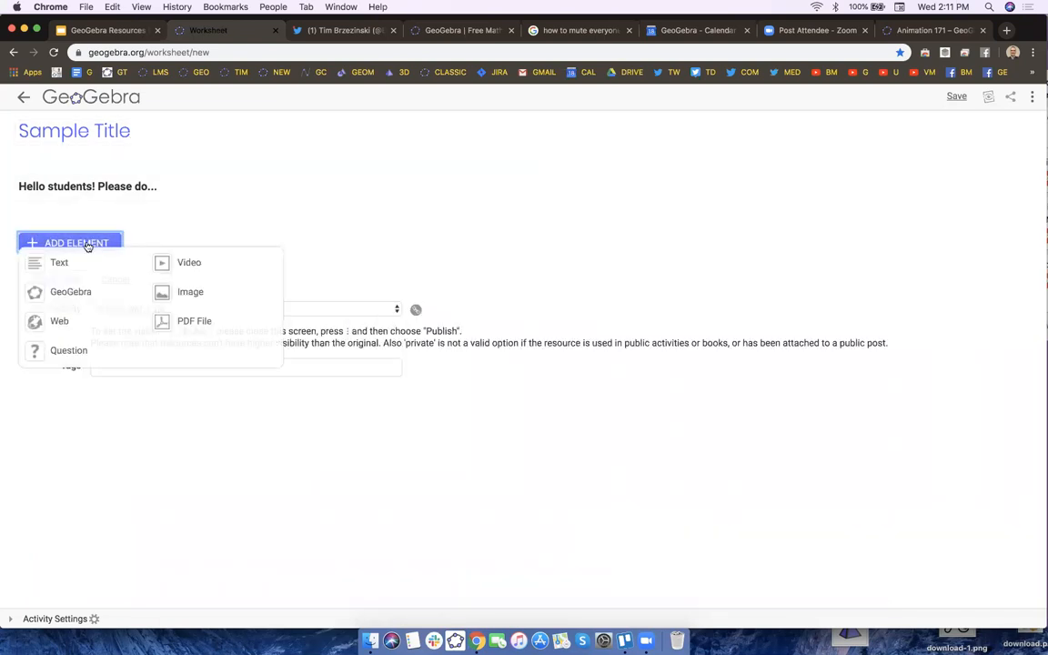
pyautogui.click(60, 293)
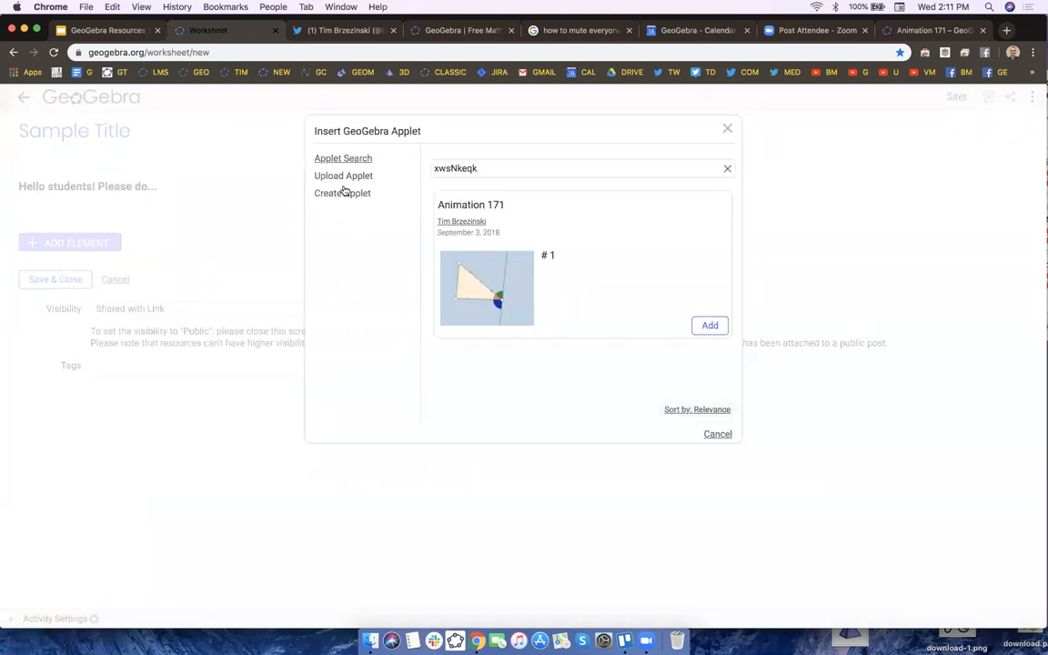
pyautogui.scroll(5, 341, 196)
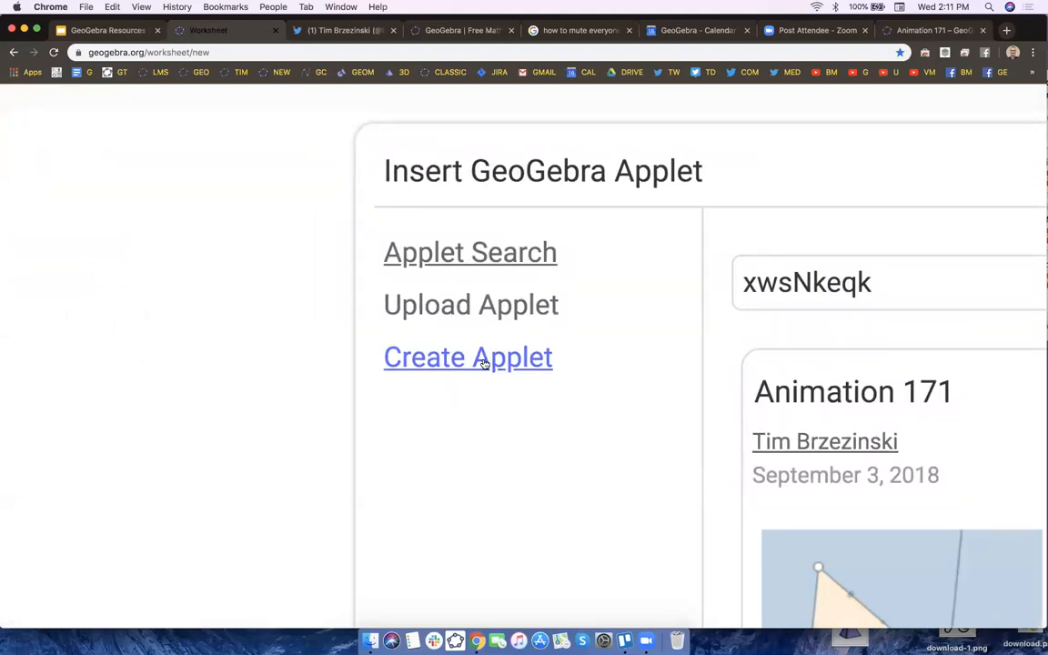
pyautogui.scroll(-5, 484, 362)
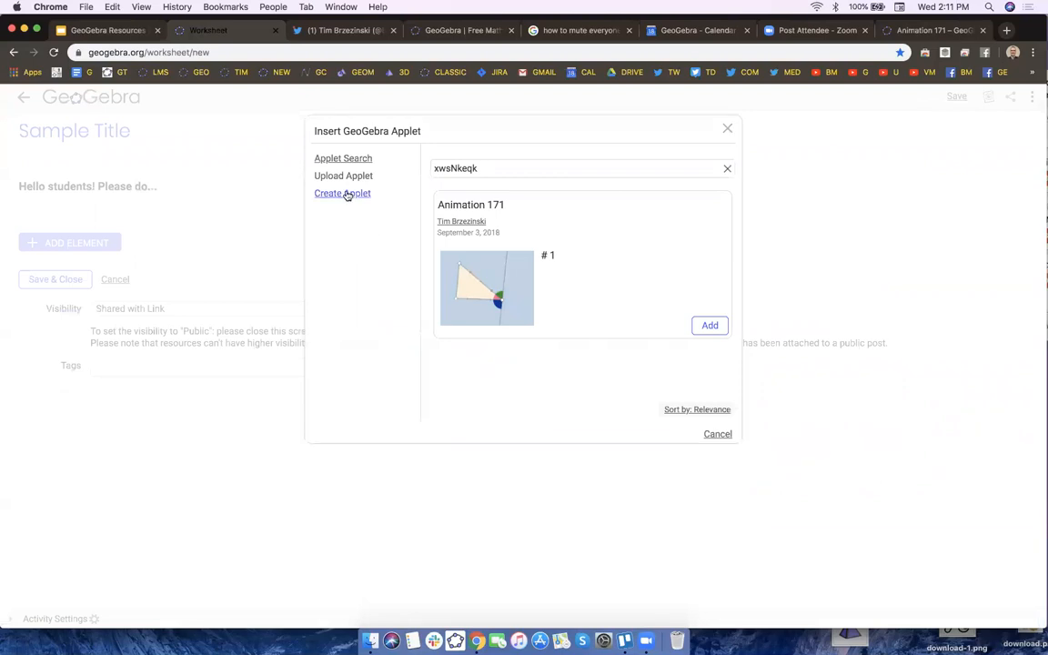
pyautogui.click(349, 196)
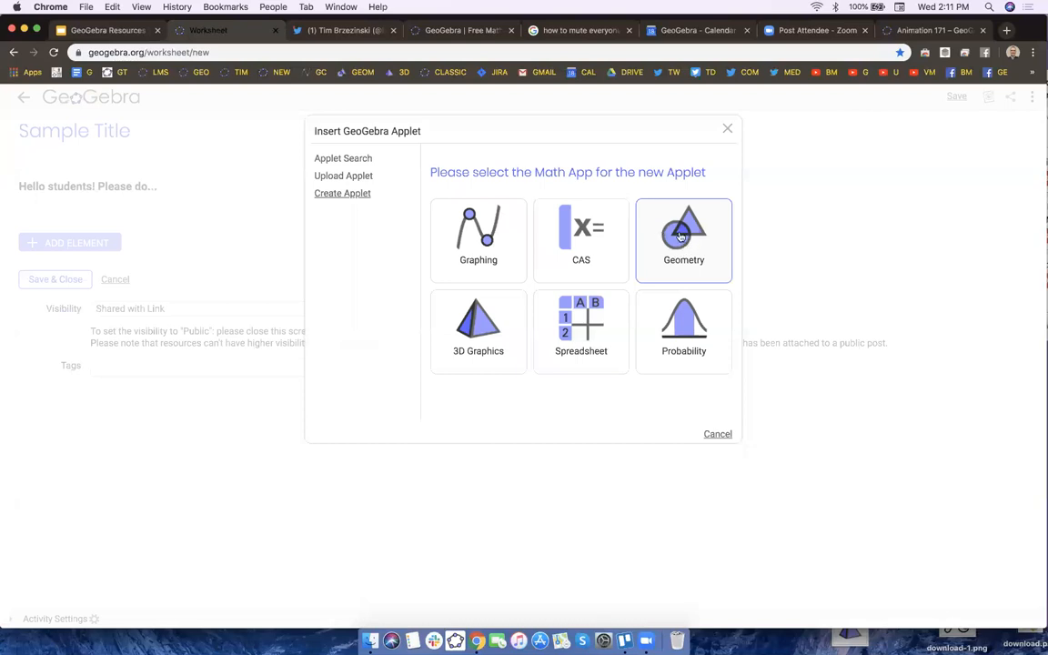
pyautogui.click(680, 235)
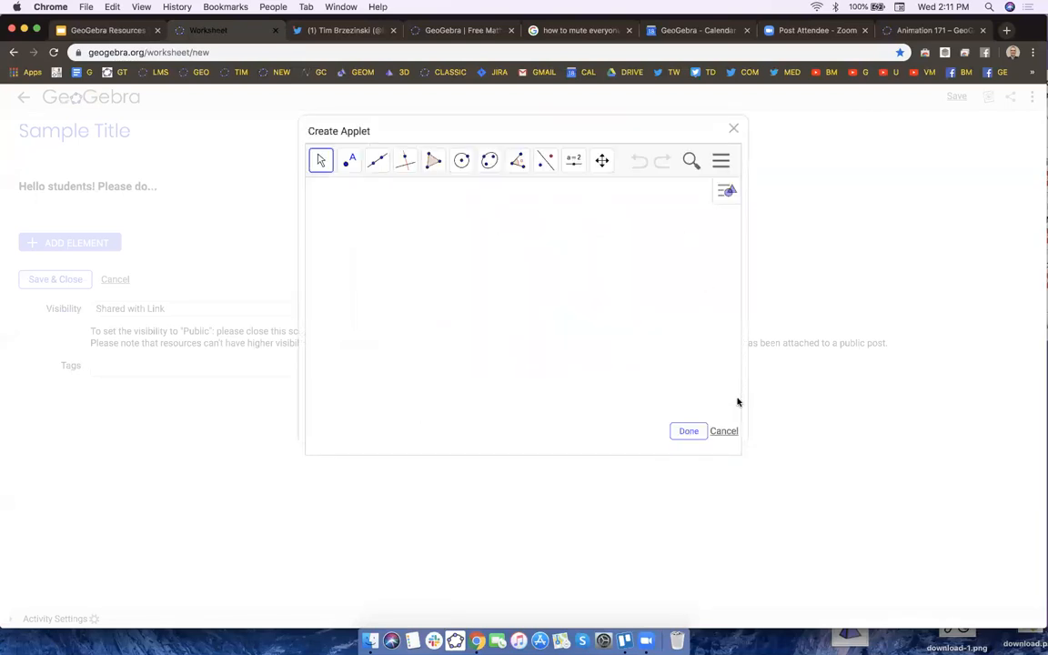
pyautogui.moveTo(748, 441); pyautogui.dragTo(933, 491)
pyautogui.moveTo(847, 490); pyautogui.dragTo(875, 517)
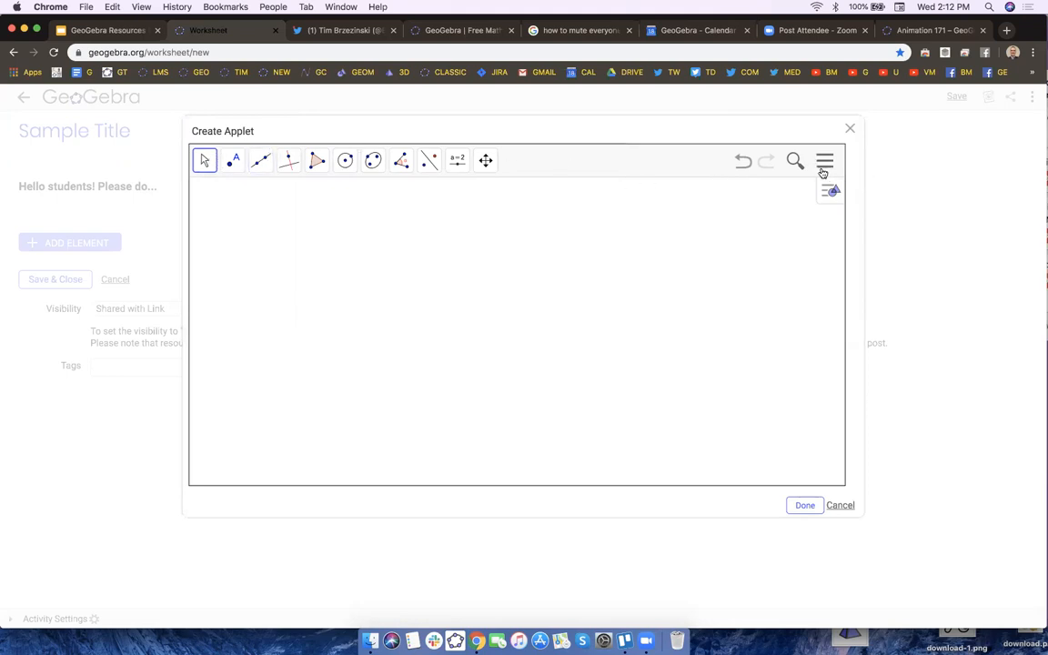
# Show the square grid in the applet's drawing area.
pyautogui.rightClick(625, 286)
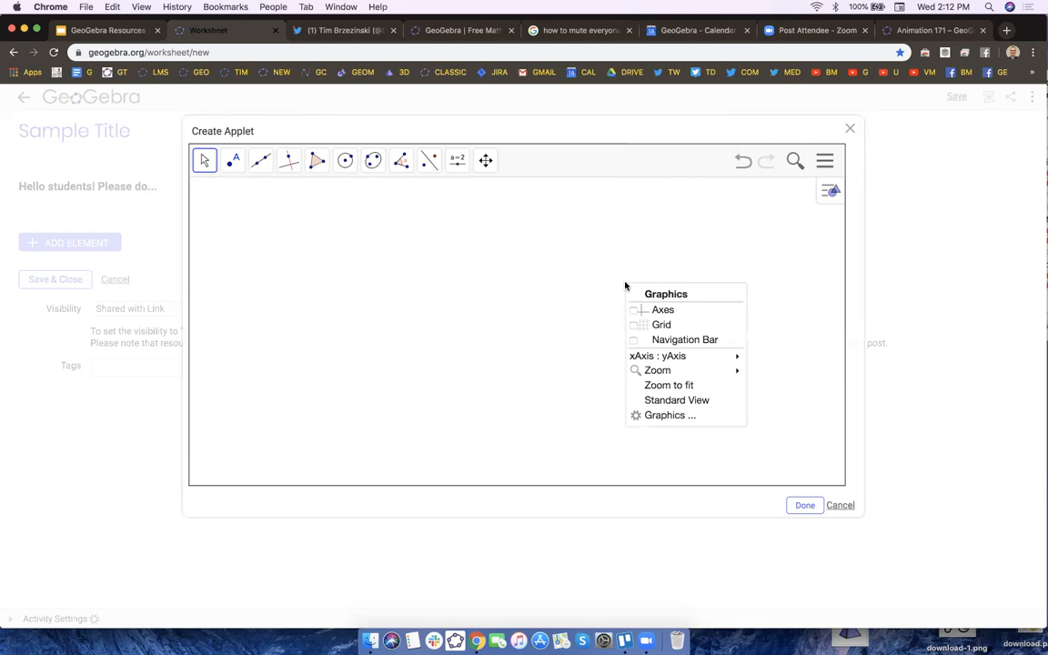
pyautogui.click(585, 270)
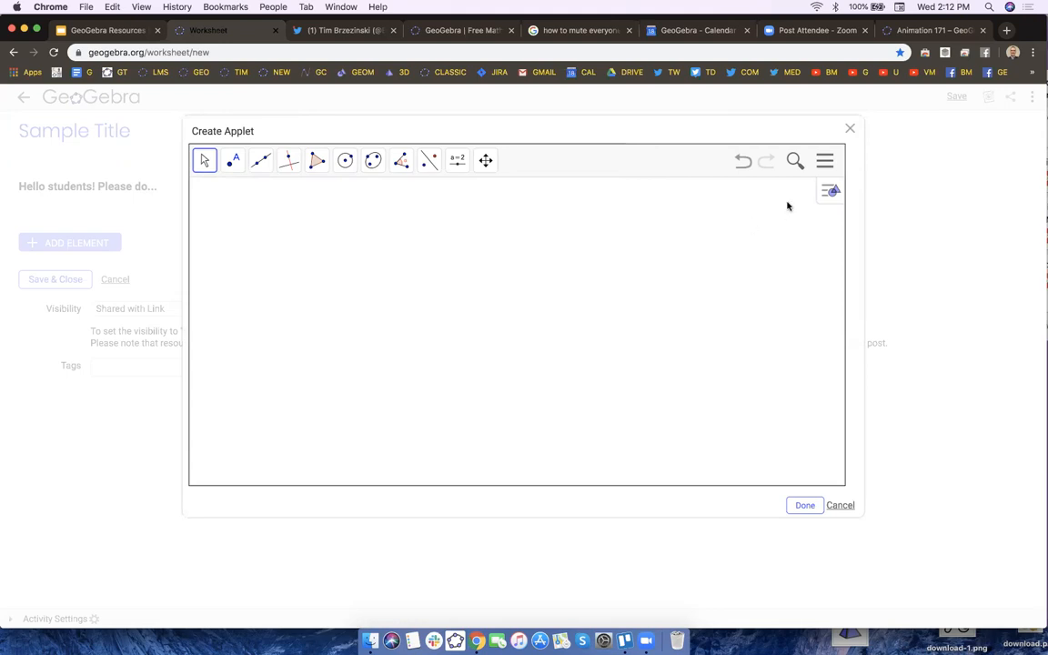
pyautogui.click(832, 191)
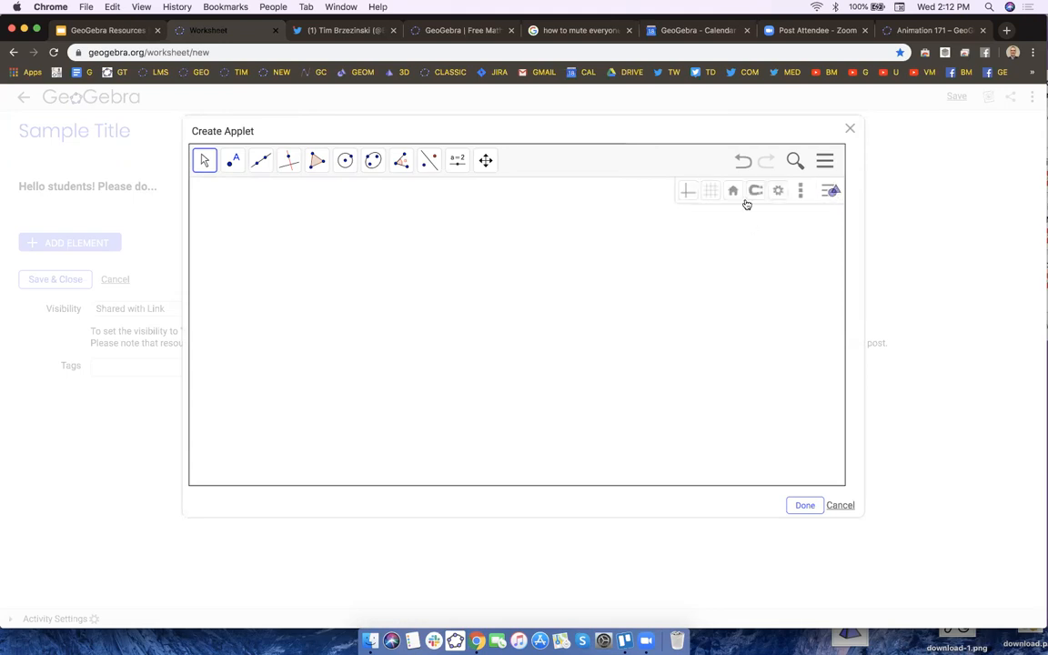
pyautogui.click(710, 190)
pyautogui.click(738, 219)
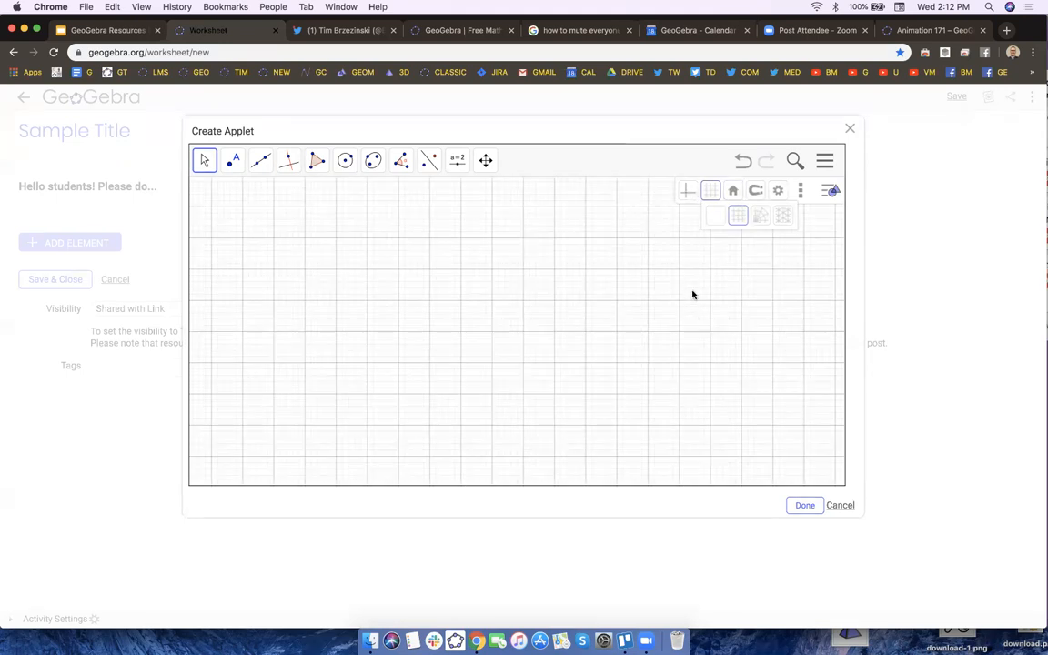
# Switch the coordinate axes on and off to try them, leaving them hidden.
pyautogui.click(686, 195)
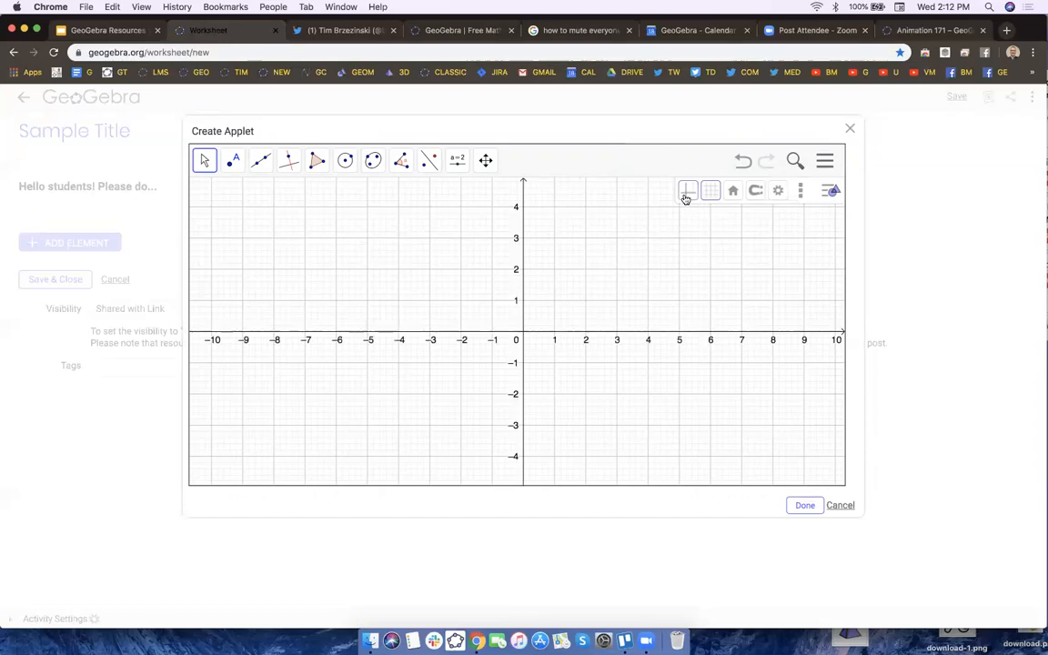
pyautogui.click(686, 194)
pyautogui.click(686, 196)
pyautogui.click(686, 197)
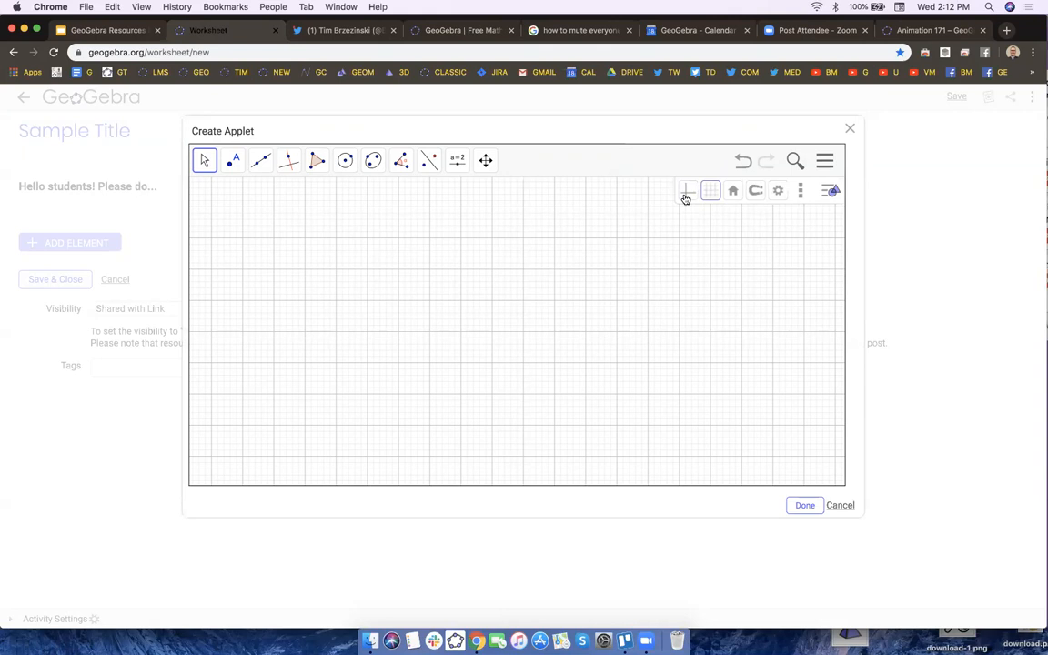
pyautogui.click(832, 192)
# Draw a rising line through two grid points seven squares apart horizontally and four squares apart vertically.
pyautogui.moveTo(608, 276); pyautogui.dragTo(615, 298)
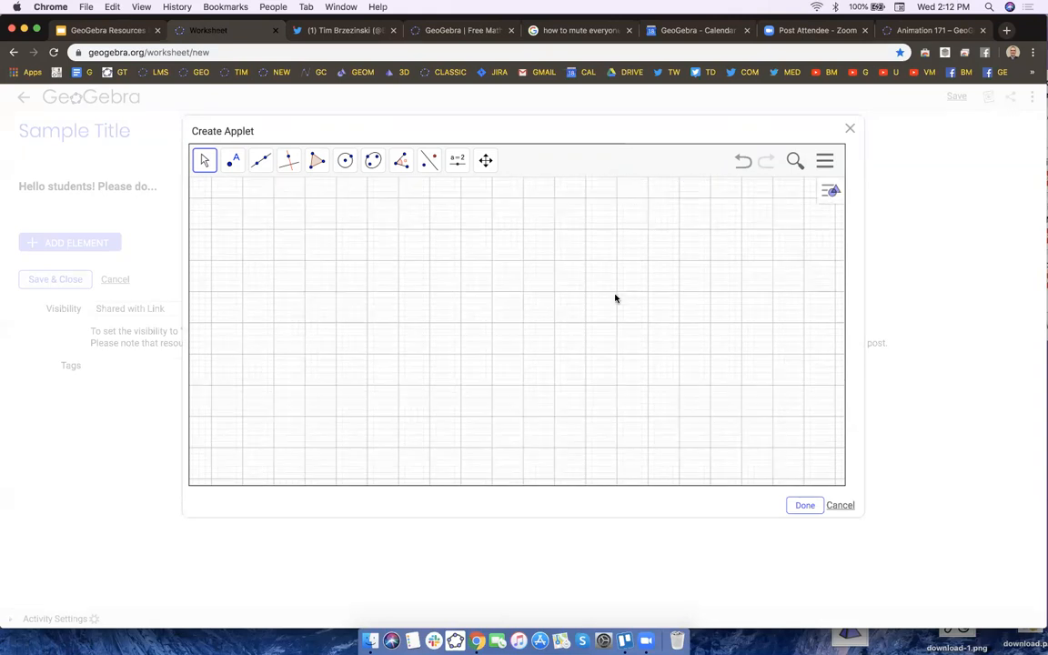
pyautogui.click(260, 161)
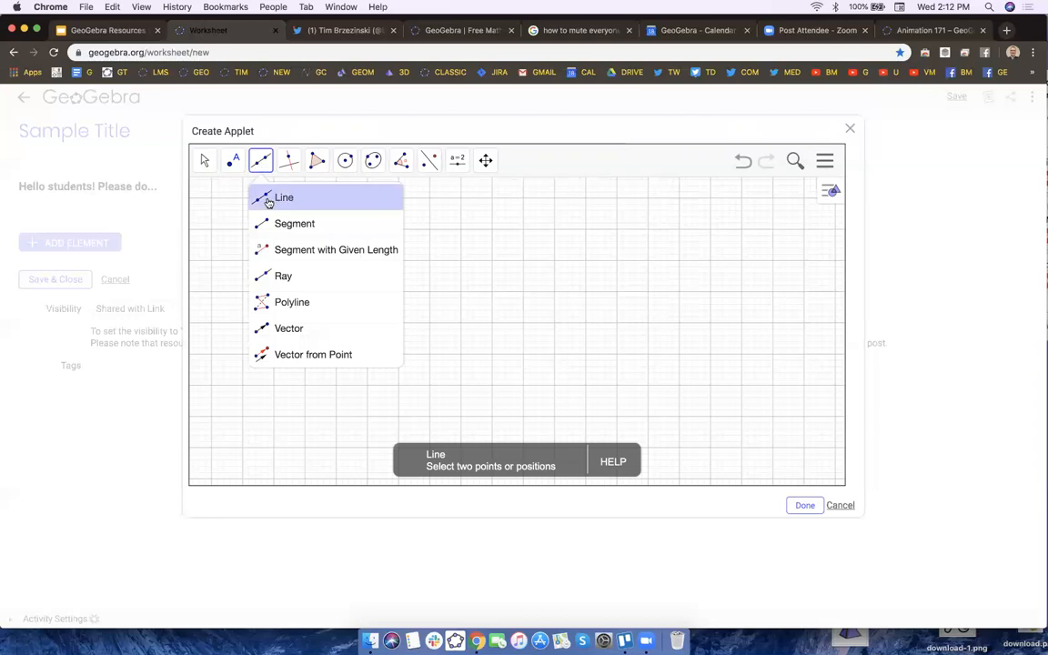
pyautogui.click(271, 202)
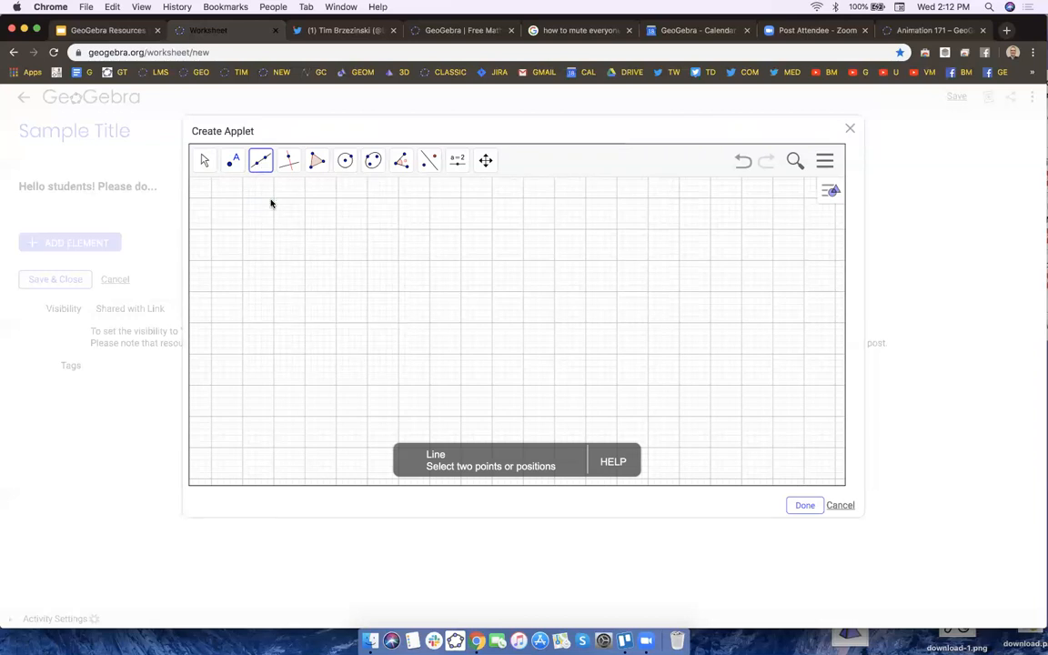
pyautogui.click(304, 384)
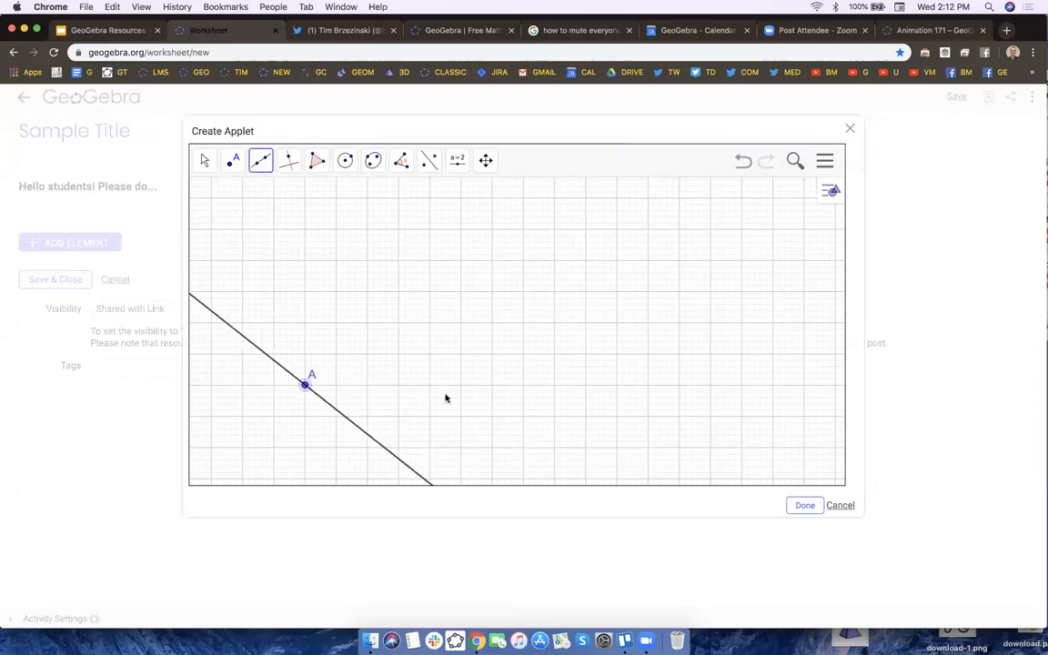
pyautogui.click(523, 261)
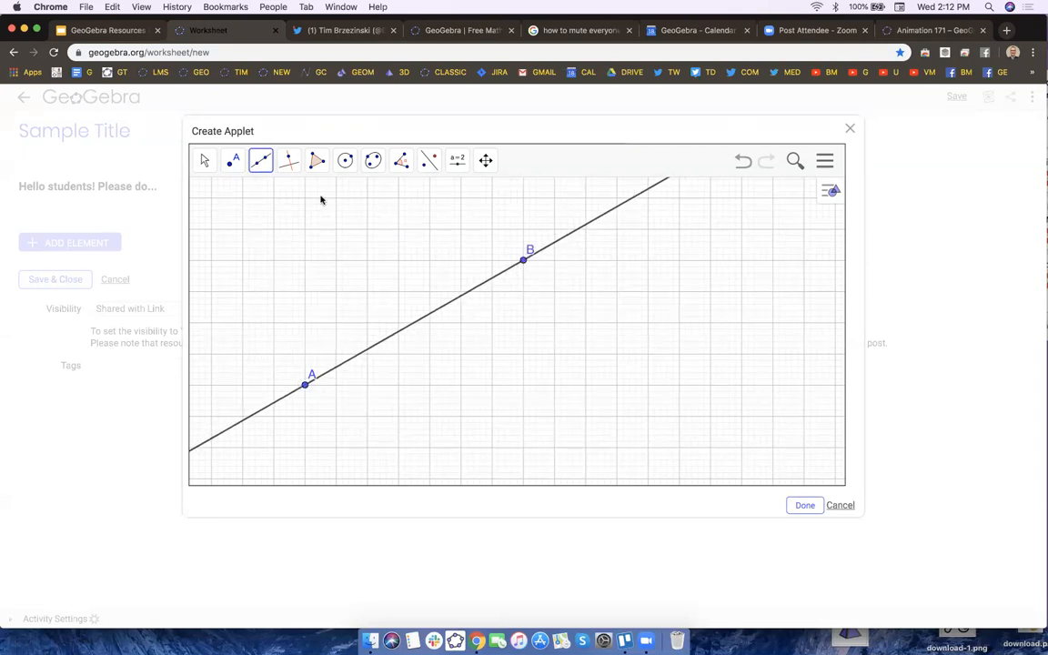
# Add a slope measurement to the line through points A and B.
pyautogui.click(316, 162)
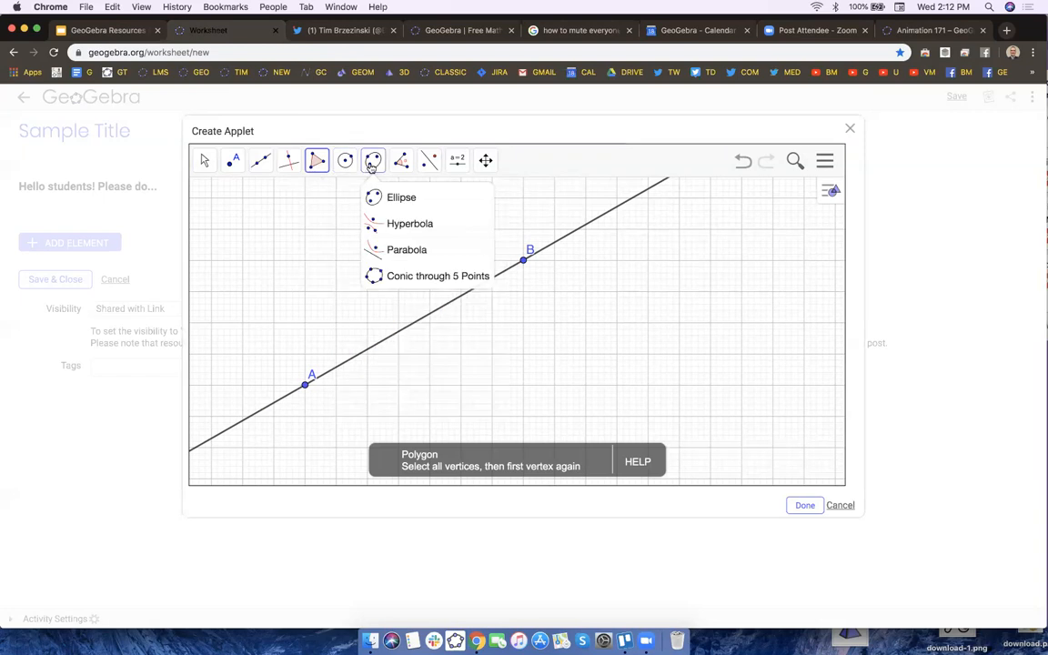
pyautogui.moveTo(292, 165)
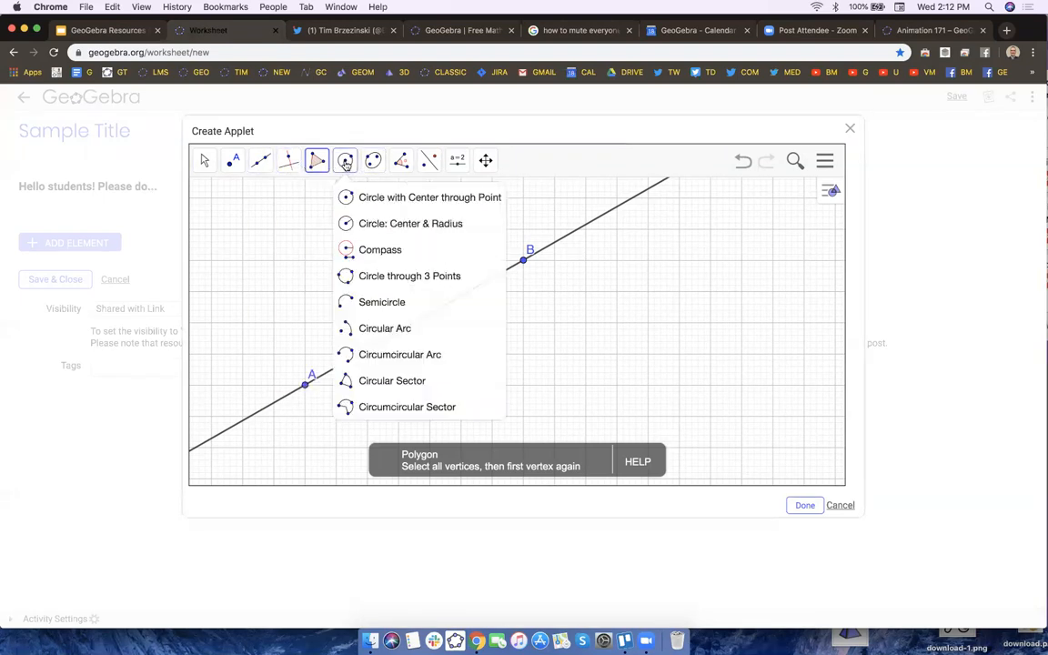
pyautogui.moveTo(368, 164)
pyautogui.moveTo(403, 164)
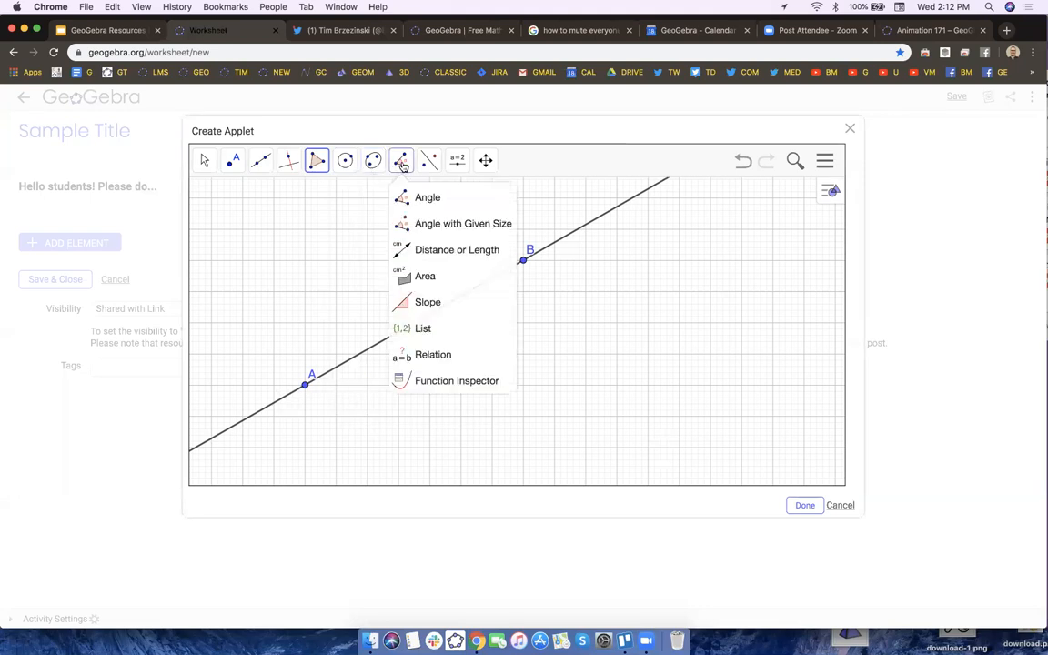
pyautogui.click(427, 301)
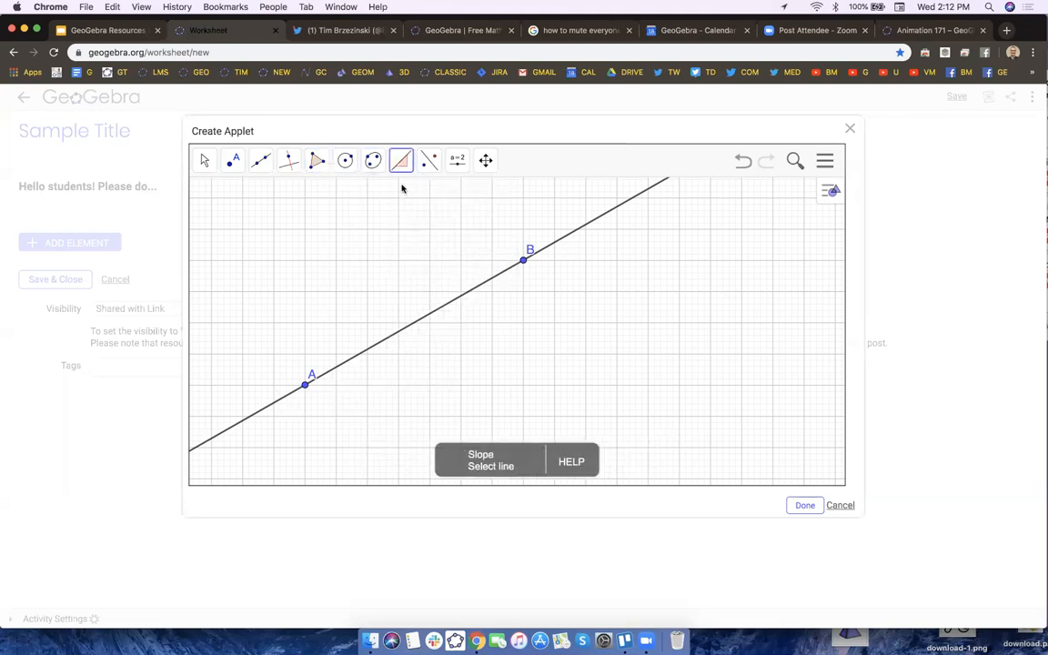
pyautogui.click(436, 310)
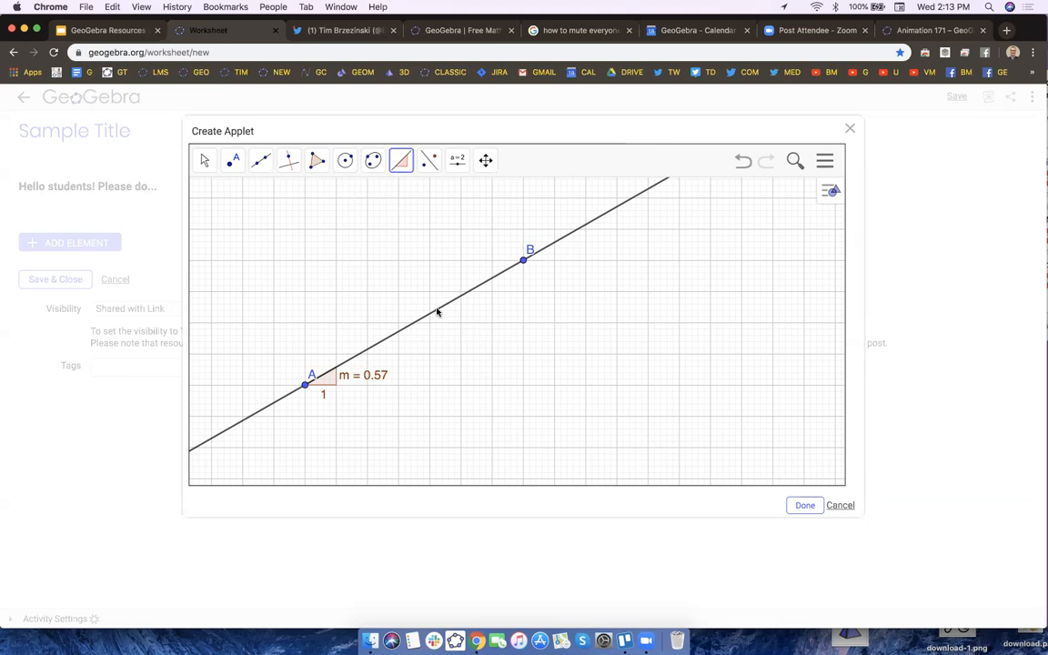
# Draw a parallel to line AB through a new grid point one square left of and five squares above point A.
pyautogui.click(261, 160)
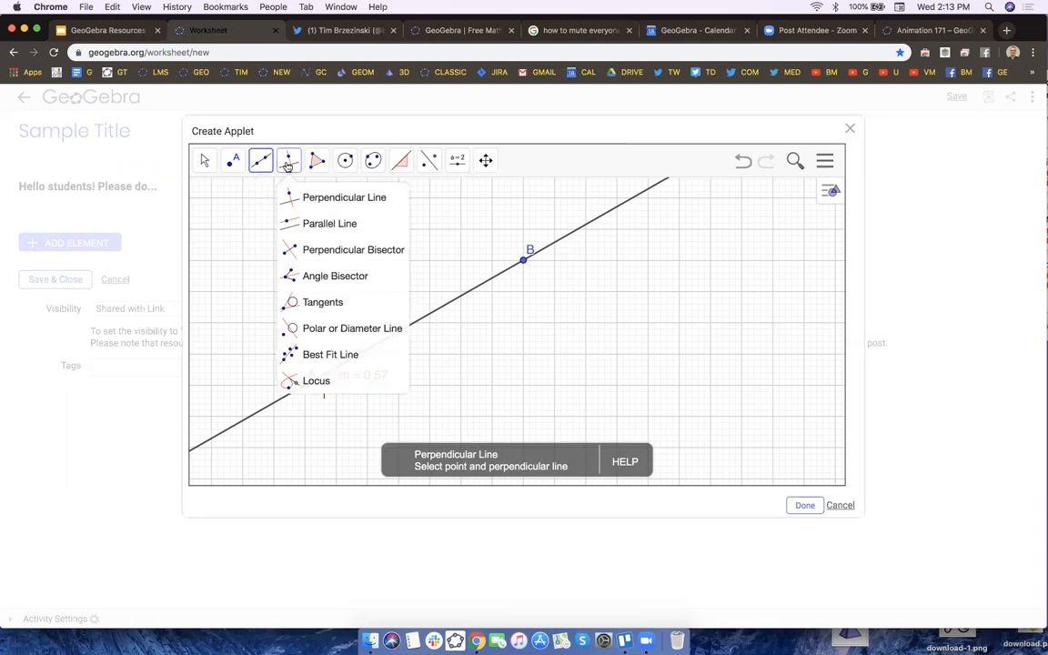
pyautogui.click(306, 222)
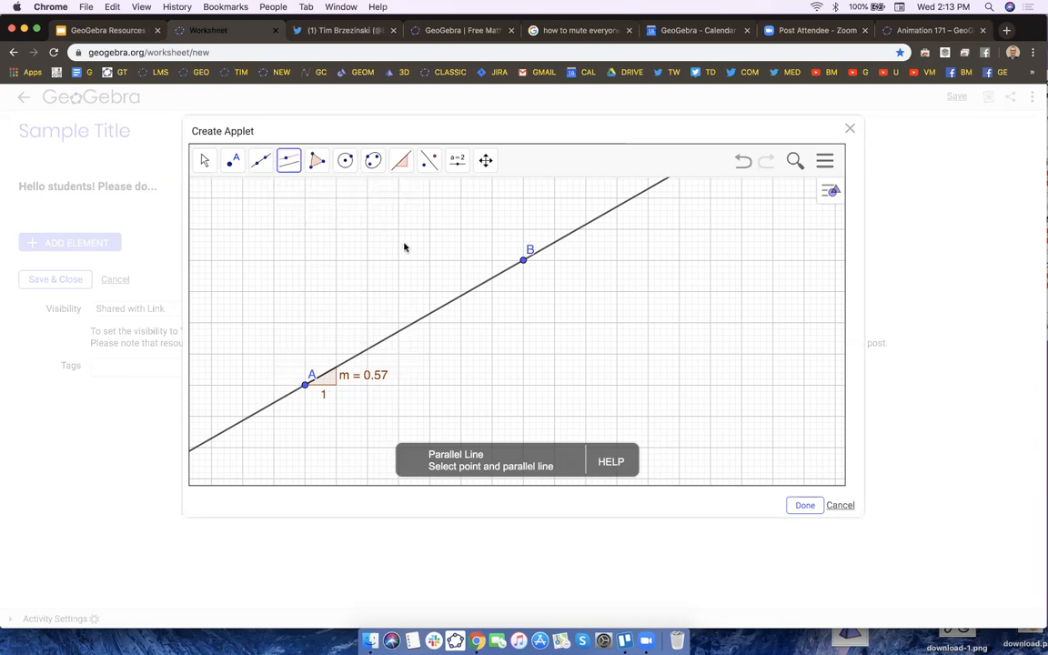
pyautogui.click(444, 307)
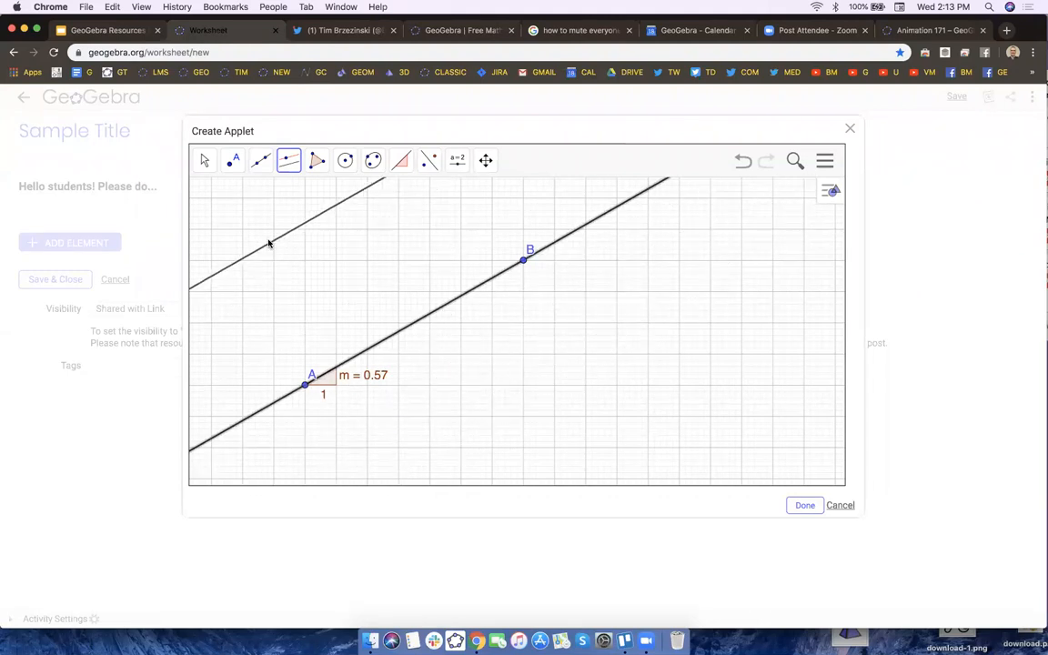
pyautogui.click(274, 229)
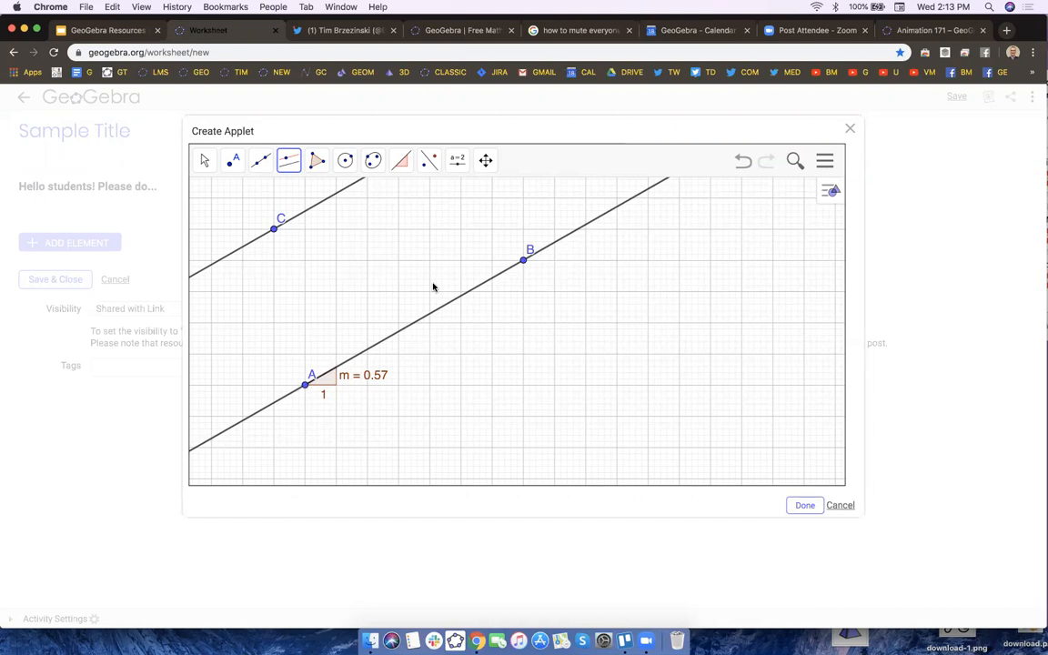
# Add a slope measurement to the parallel line through point C.
pyautogui.click(400, 161)
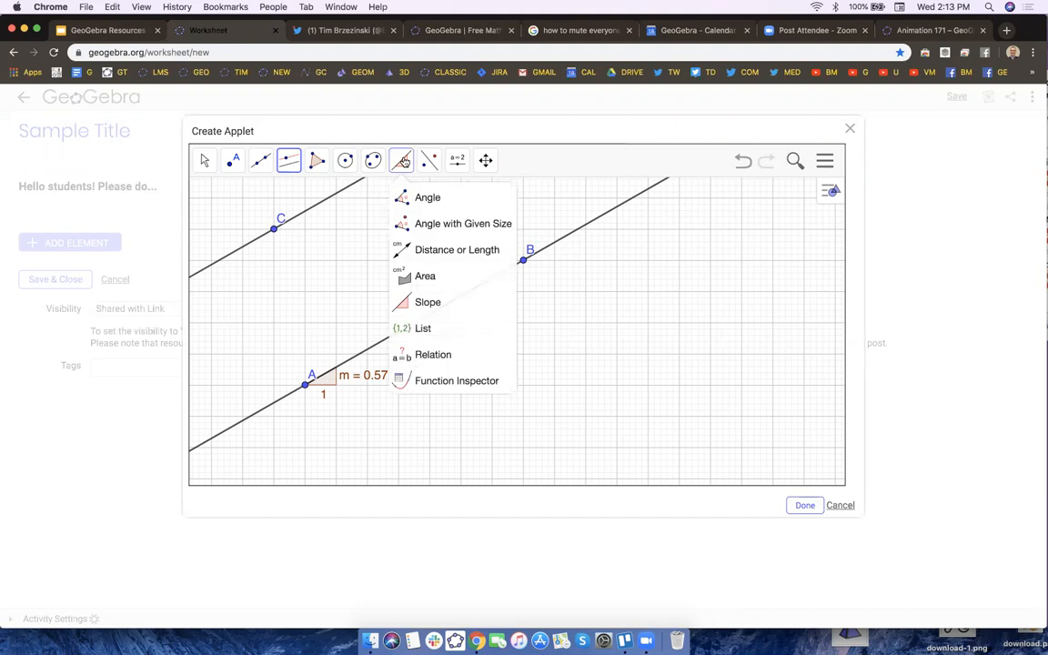
pyautogui.click(426, 301)
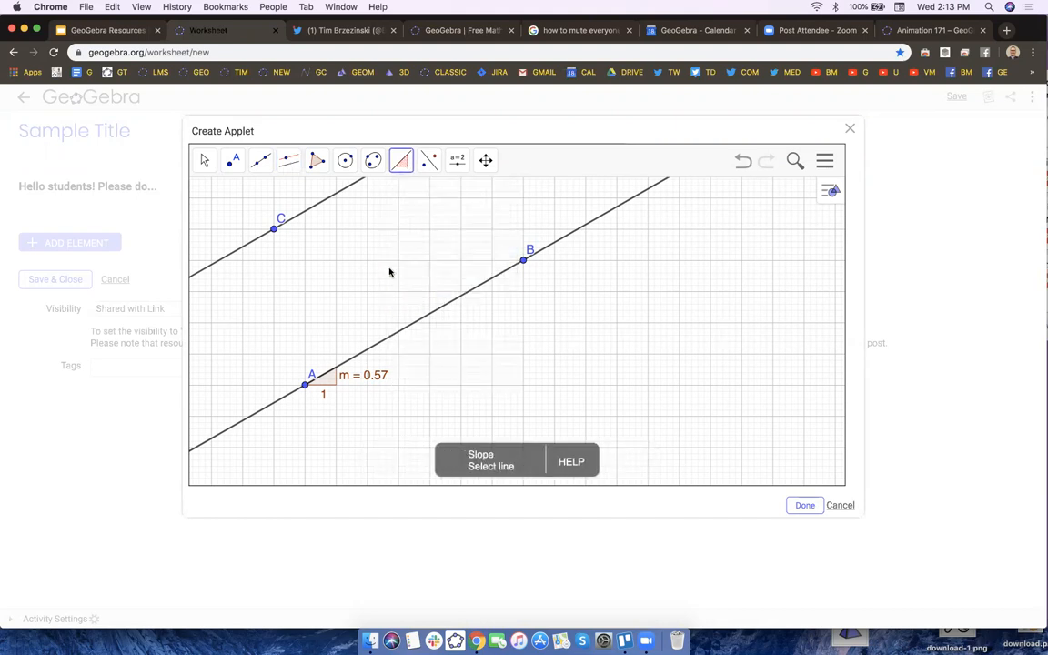
pyautogui.click(322, 204)
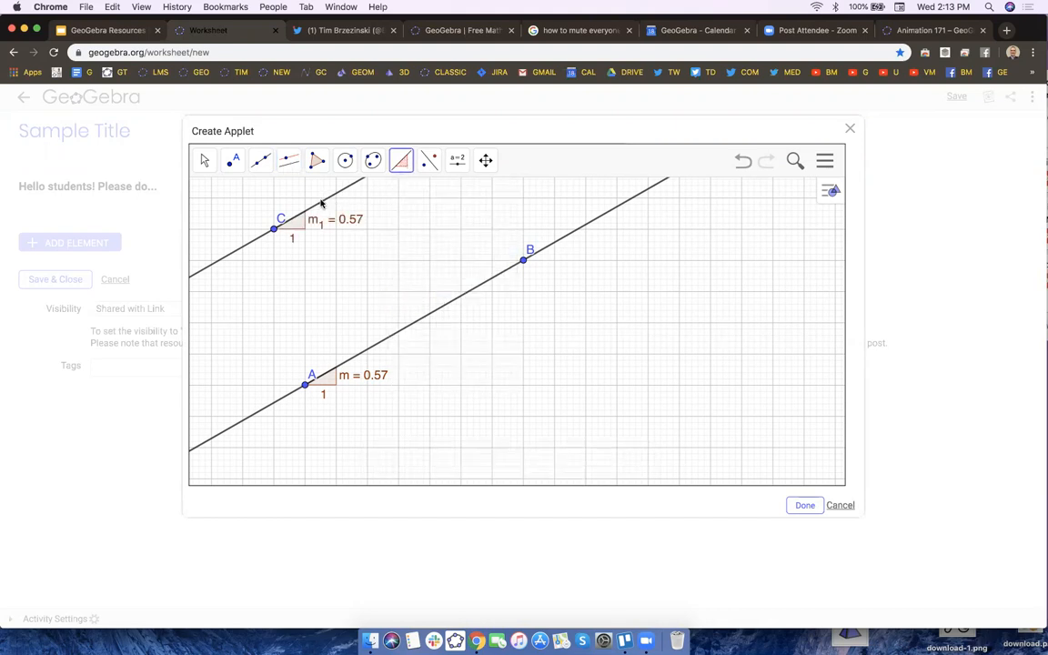
# Test the construction by moving points A and B, then shift line AB two squares right and point C two squares down.
pyautogui.click(204, 161)
pyautogui.click(228, 198)
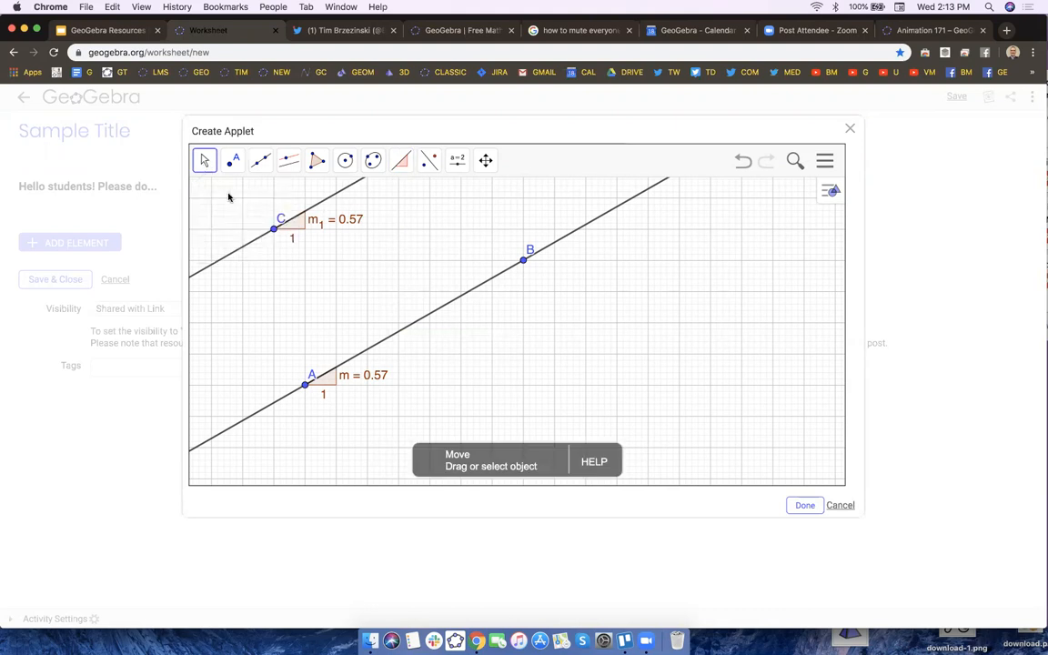
pyautogui.moveTo(524, 261); pyautogui.dragTo(493, 297)
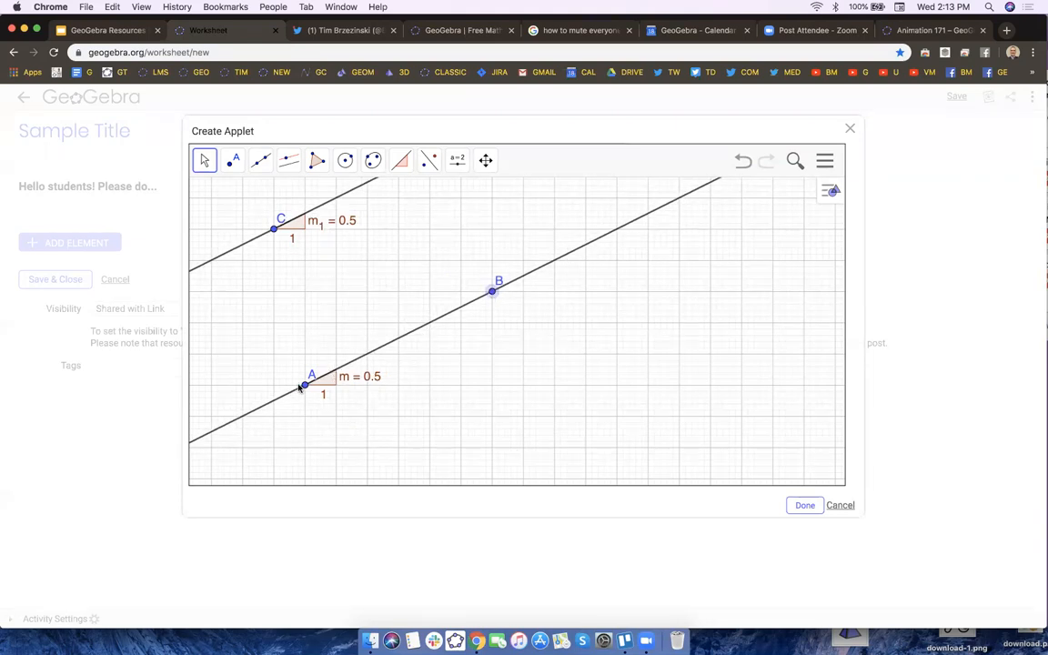
pyautogui.moveTo(305, 386); pyautogui.dragTo(337, 354)
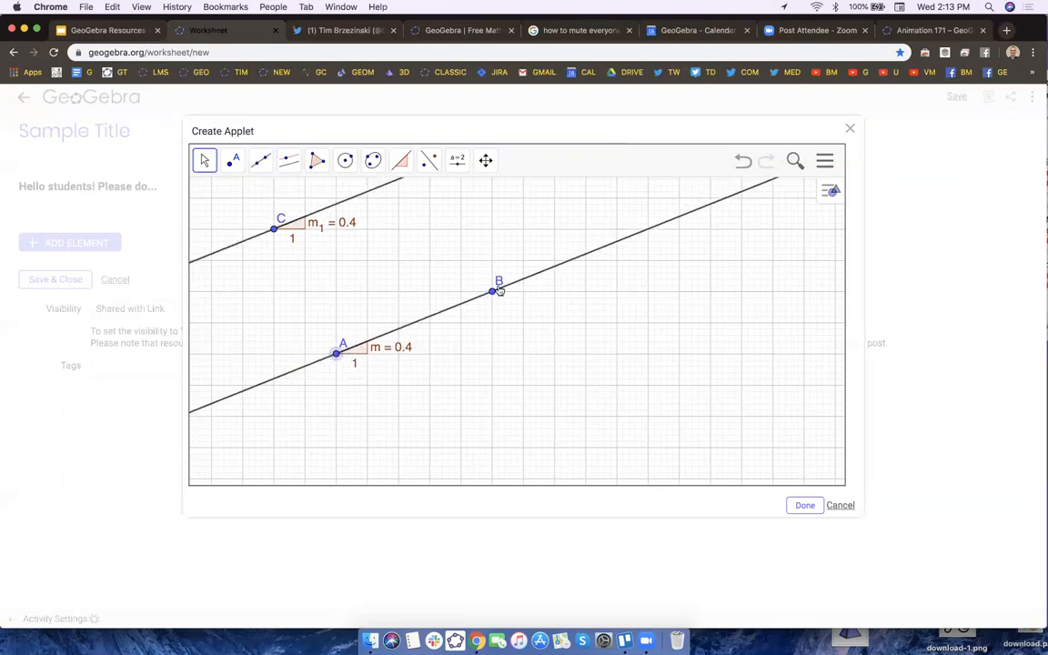
pyautogui.moveTo(494, 292); pyautogui.dragTo(461, 262)
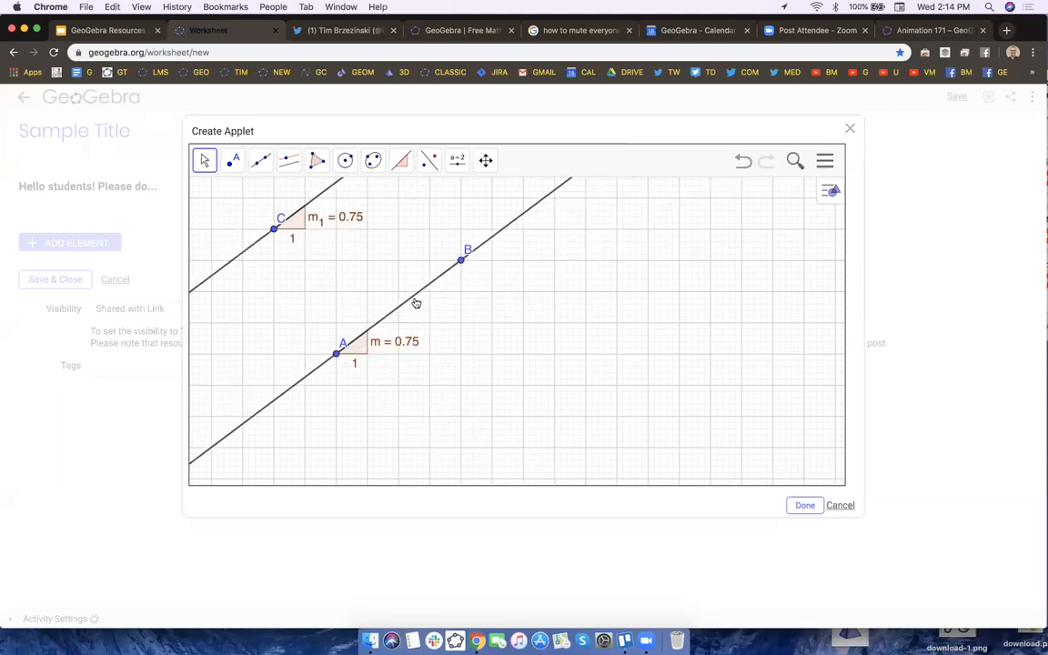
pyautogui.moveTo(410, 305); pyautogui.dragTo(471, 304)
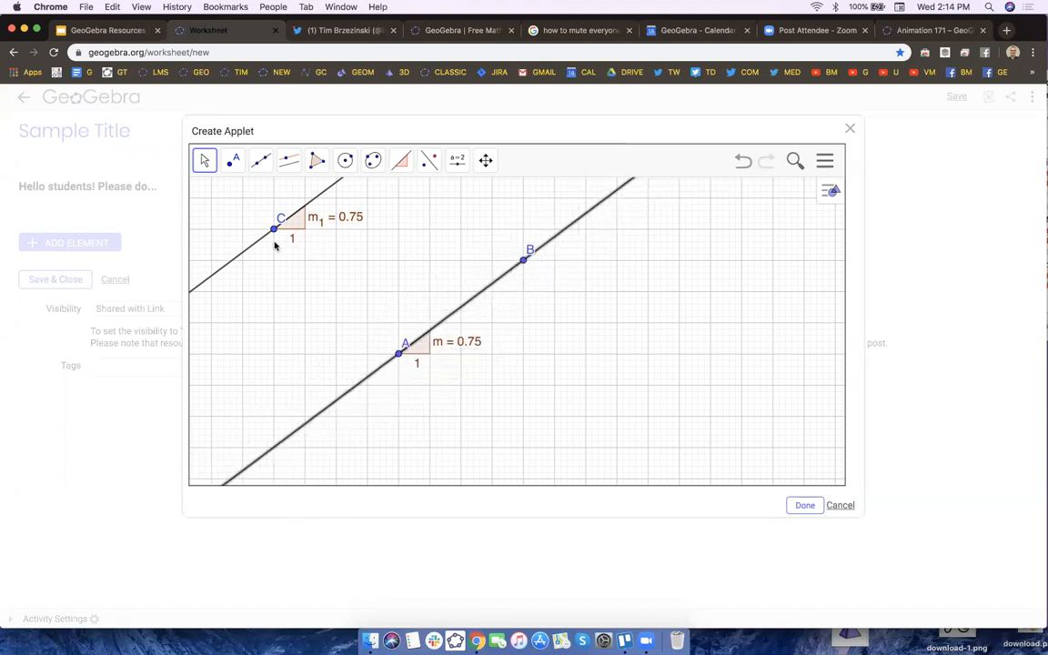
pyautogui.moveTo(275, 232); pyautogui.dragTo(277, 295)
pyautogui.click(205, 162)
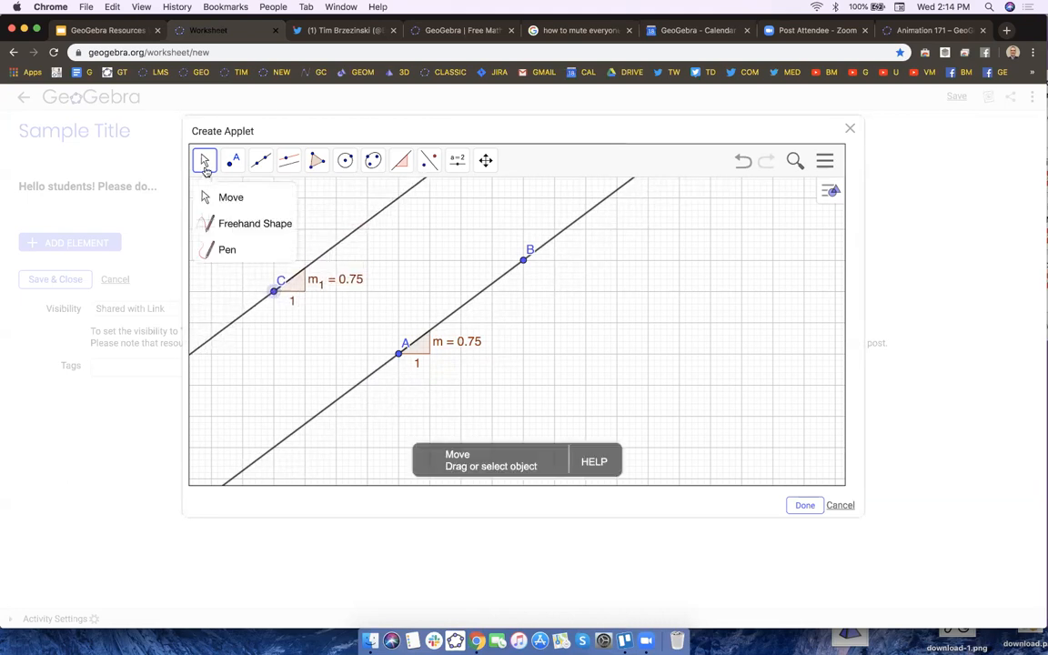
pyautogui.click(263, 162)
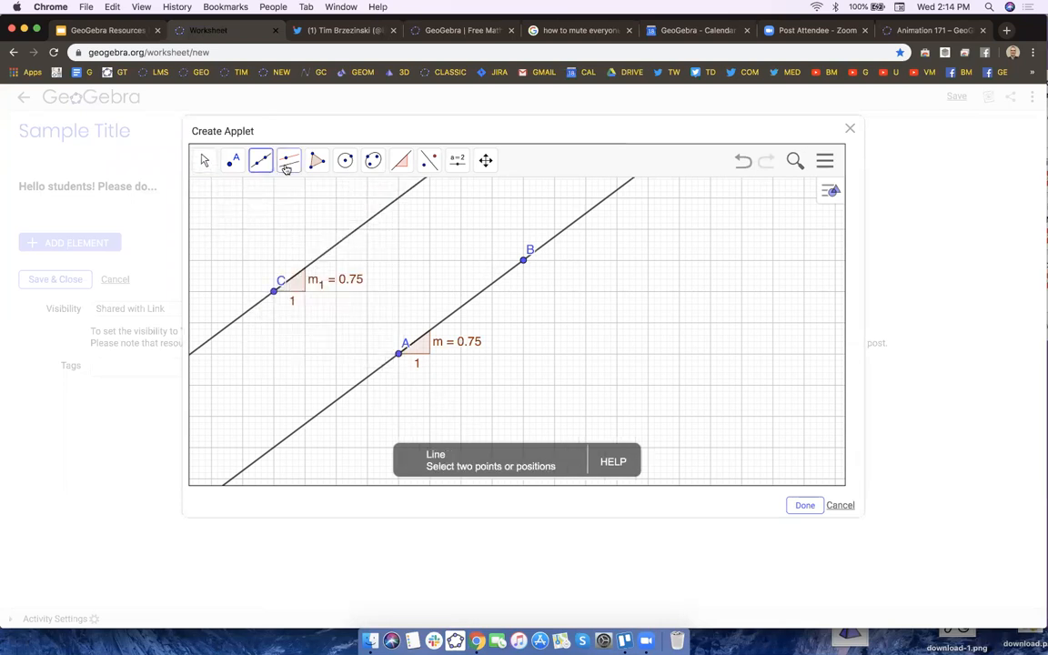
pyautogui.click(288, 164)
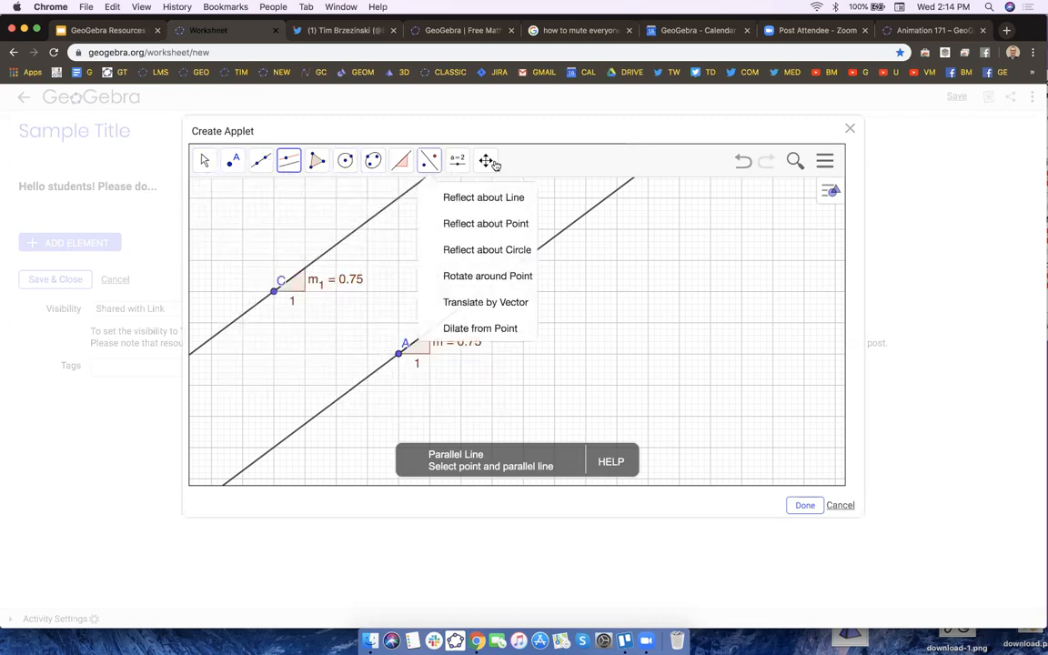
pyautogui.moveTo(243, 163)
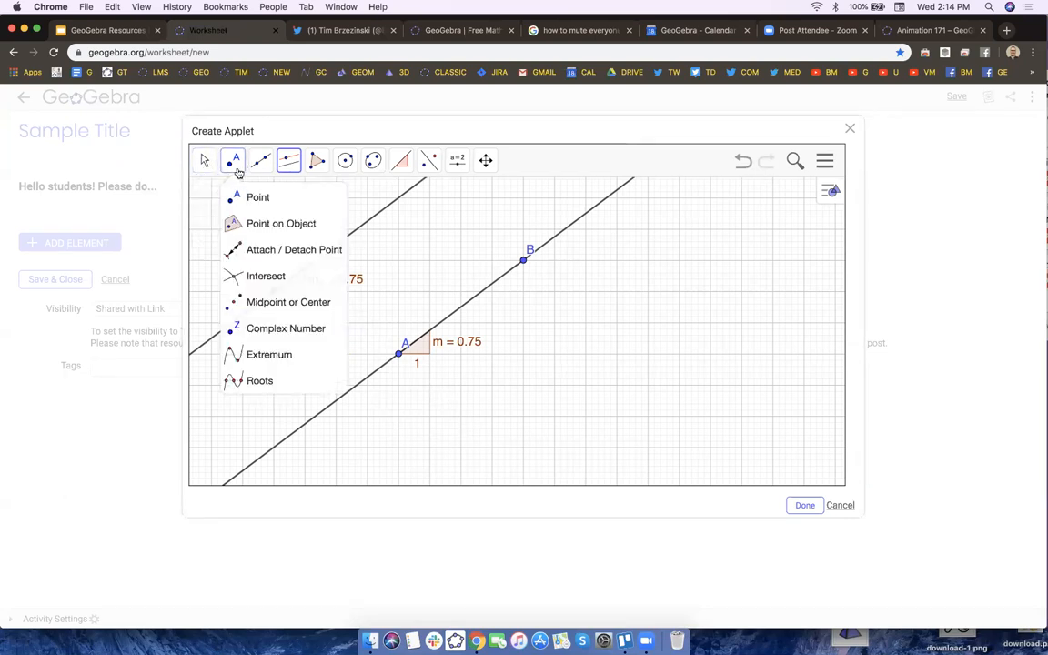
pyautogui.moveTo(320, 163)
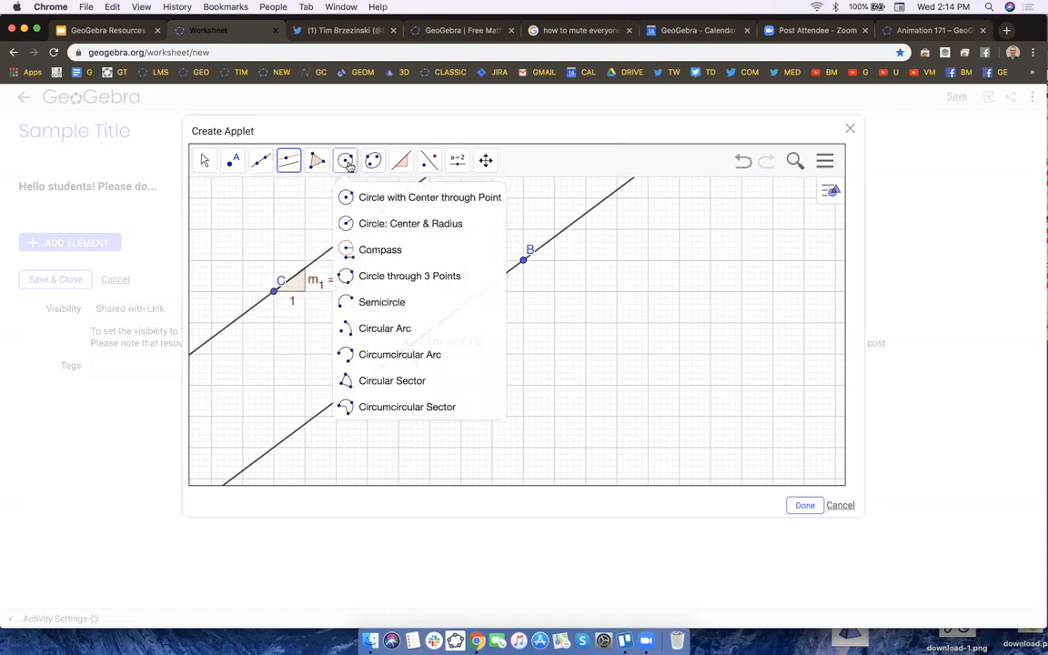
pyautogui.moveTo(401, 167)
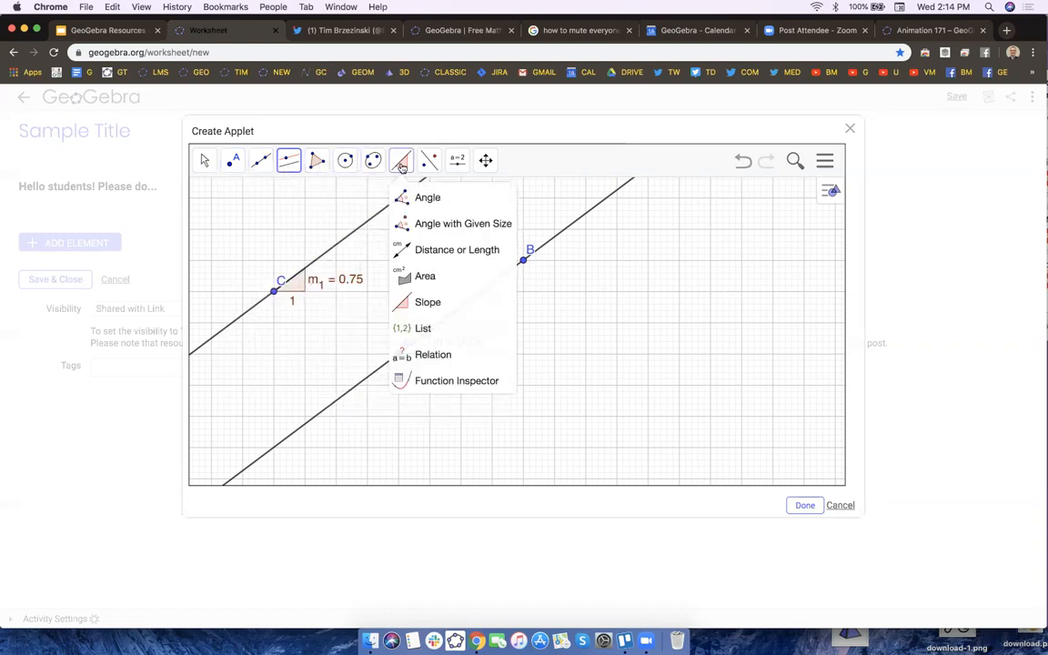
# Move point B two squares left and point A almost one square left, placing A off the major grid intersections.
pyautogui.click(205, 160)
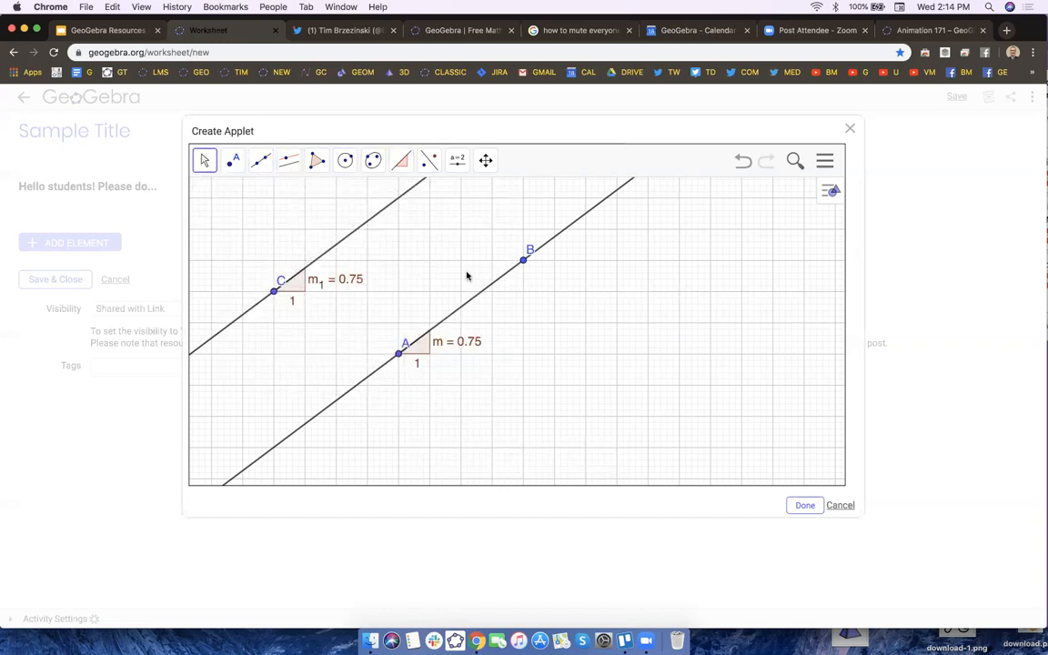
pyautogui.moveTo(523, 262); pyautogui.dragTo(450, 244)
pyautogui.moveTo(386, 353); pyautogui.dragTo(371, 349)
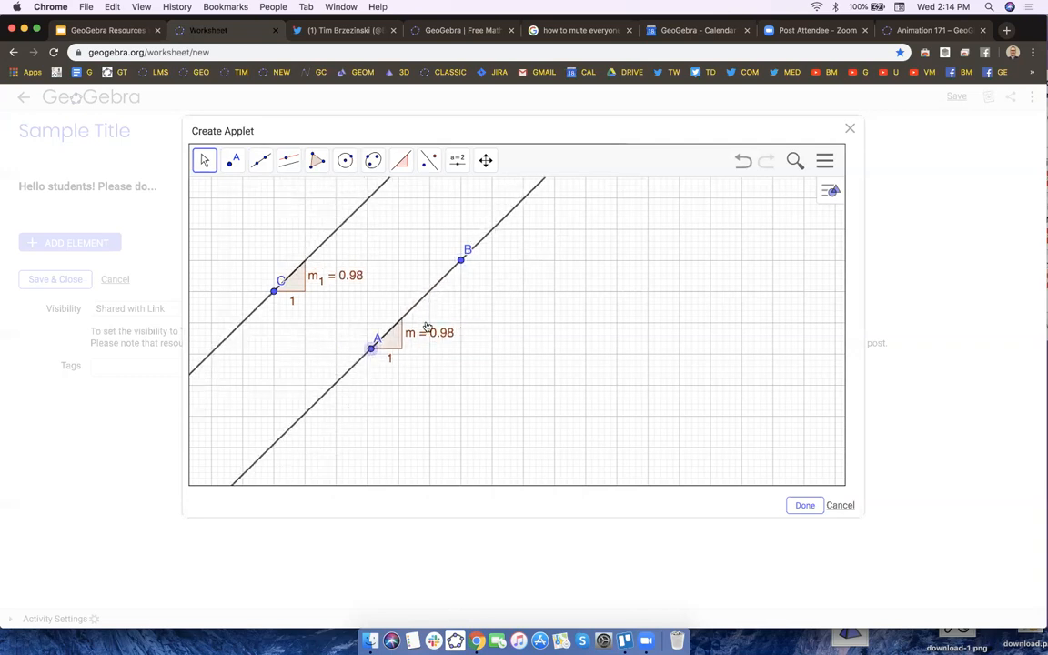
pyautogui.moveTo(591, 292)
pyautogui.mouseDown()
pyautogui.moveTo(607, 314)
pyautogui.moveTo(601, 303)
pyautogui.mouseUp()
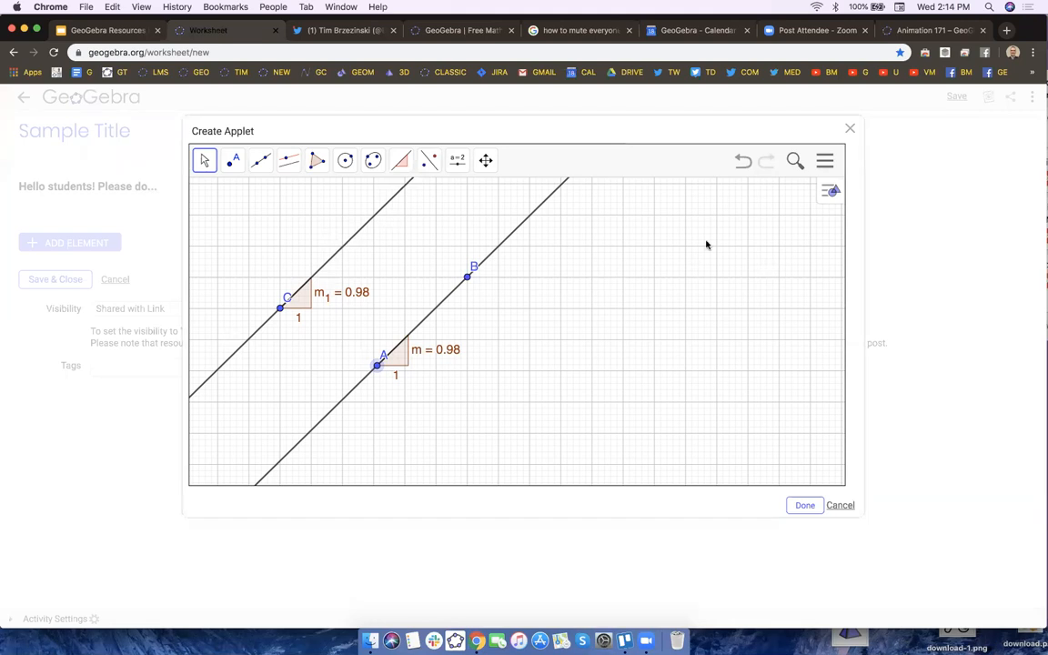
# In the graphics view settings, turn on a fixed distance for the x-axis and set it to 1.
pyautogui.click(827, 163)
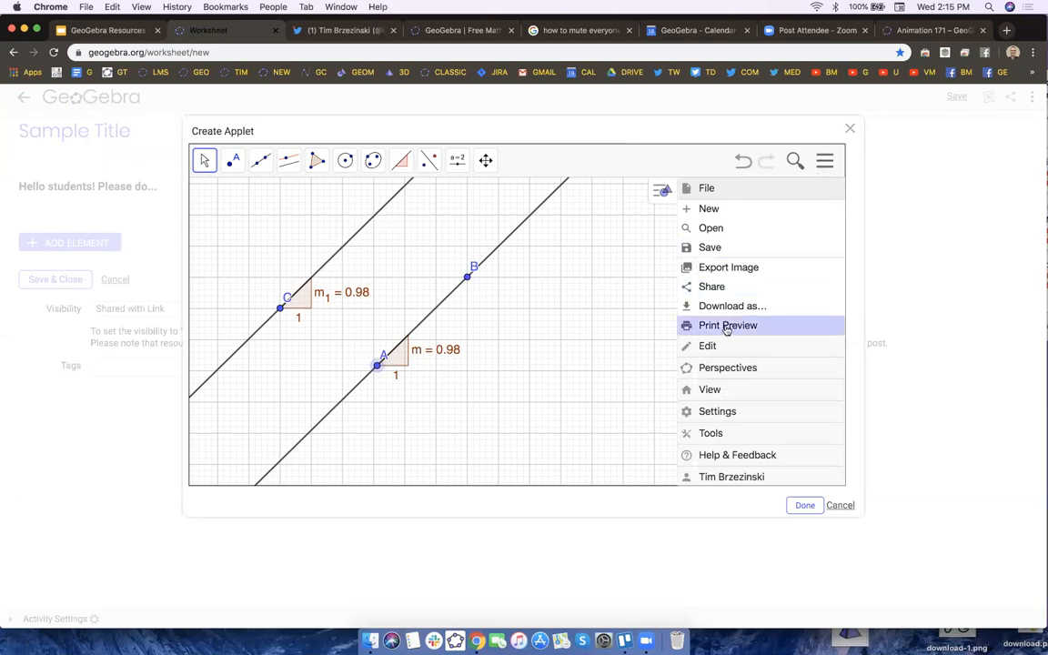
pyautogui.click(619, 283)
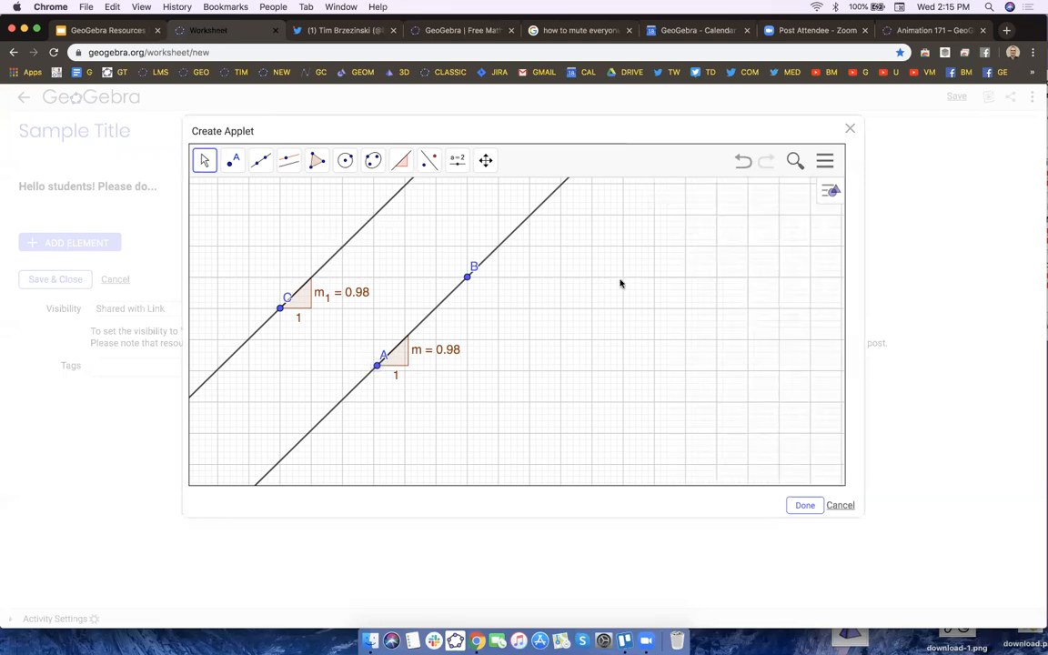
pyautogui.rightClick(632, 322)
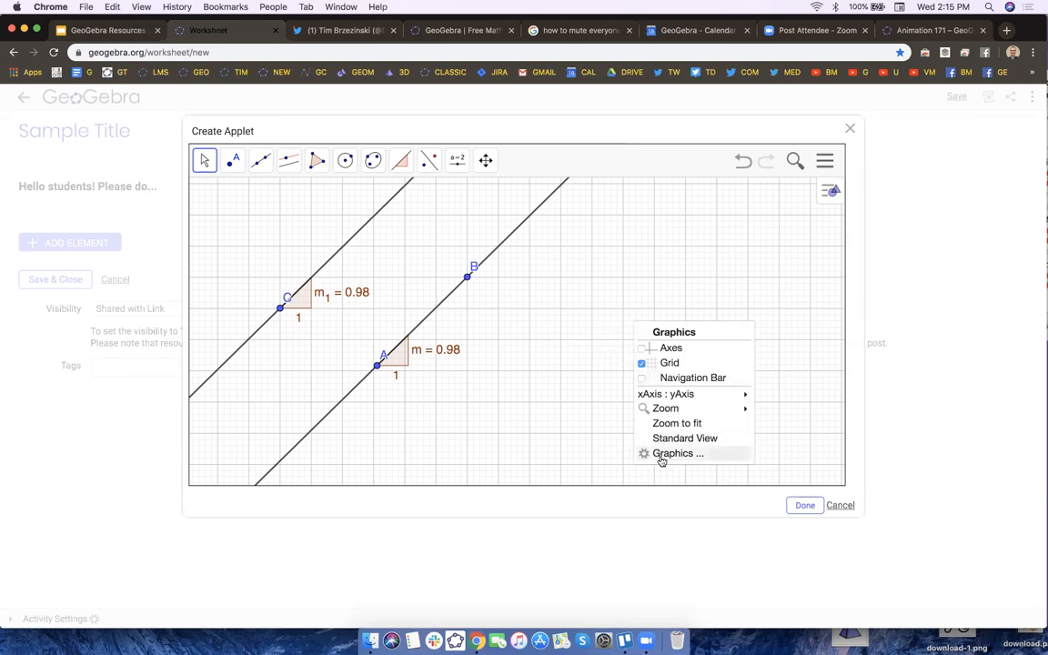
pyautogui.scroll(5, 661, 461)
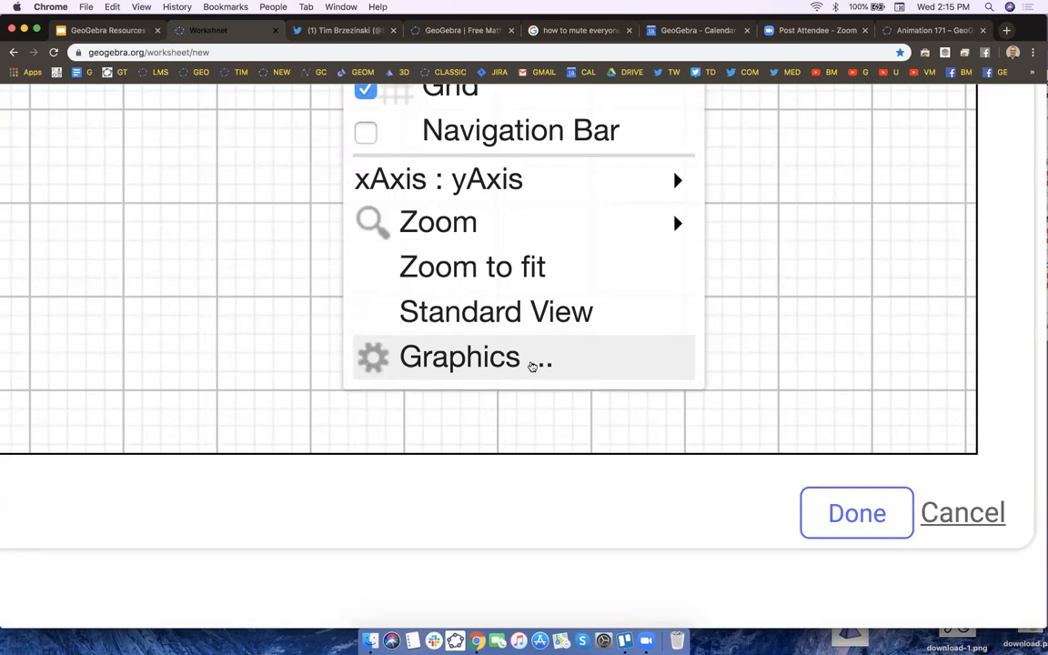
pyautogui.scroll(-5, 533, 366)
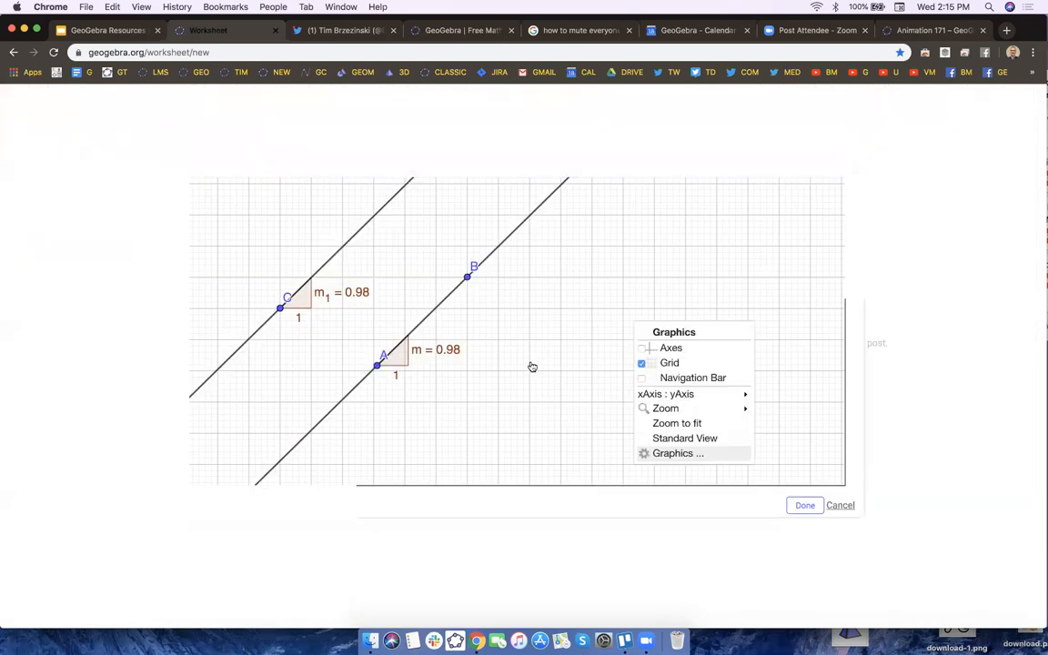
pyautogui.click(672, 453)
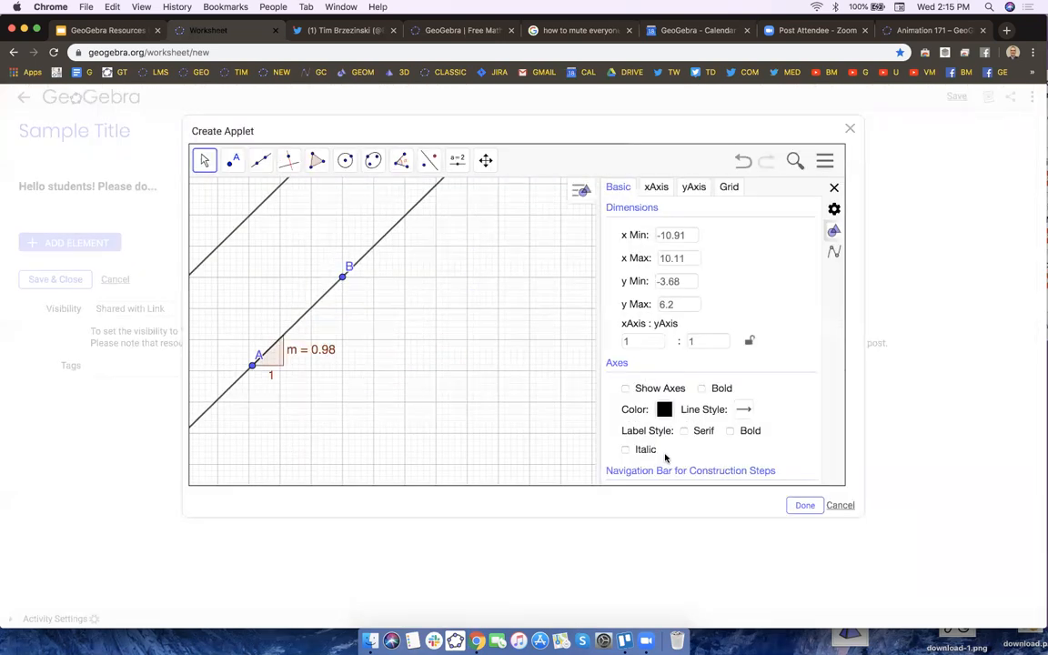
pyautogui.click(656, 188)
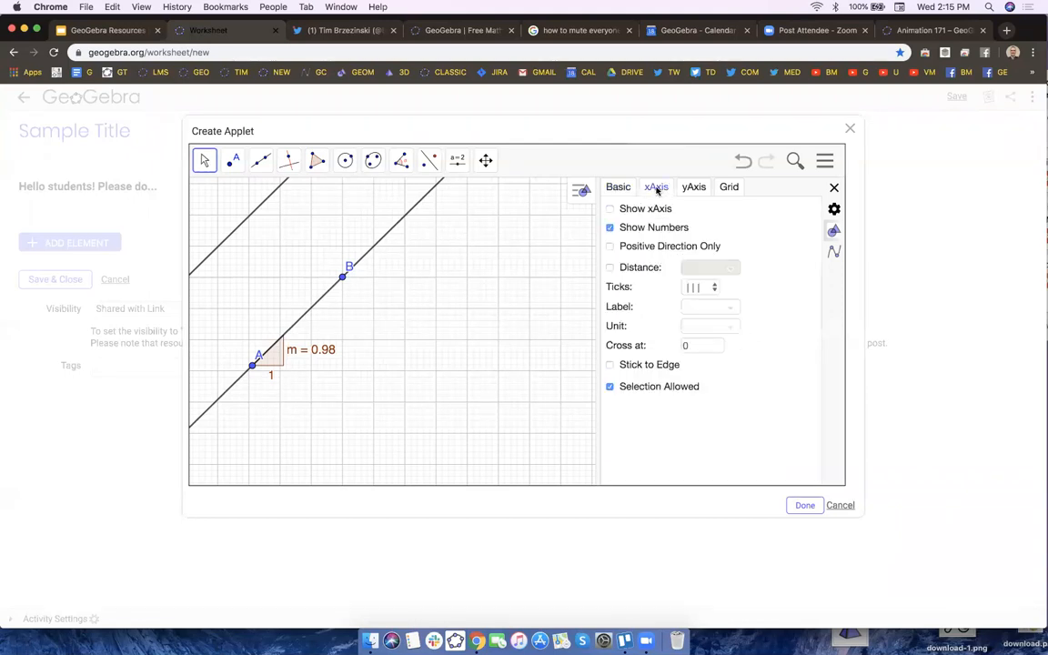
pyautogui.click(609, 268)
pyautogui.click(699, 267)
pyautogui.write('1')
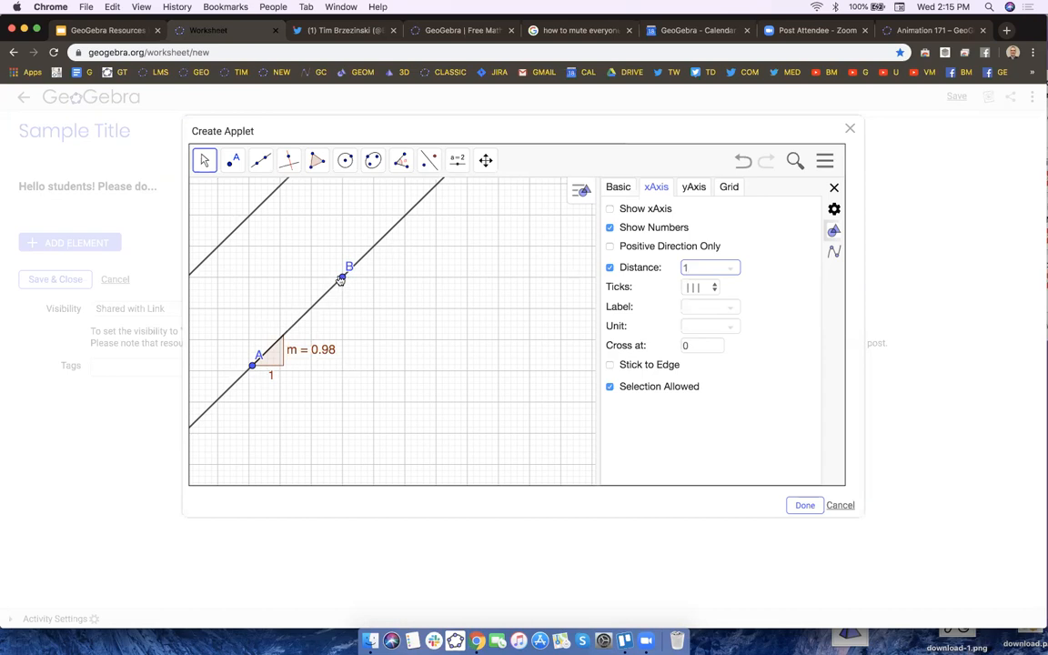
# Turn on a fixed distance for the y-axis, set it to 1, and check that the x-axis setting matches.
pyautogui.click(694, 186)
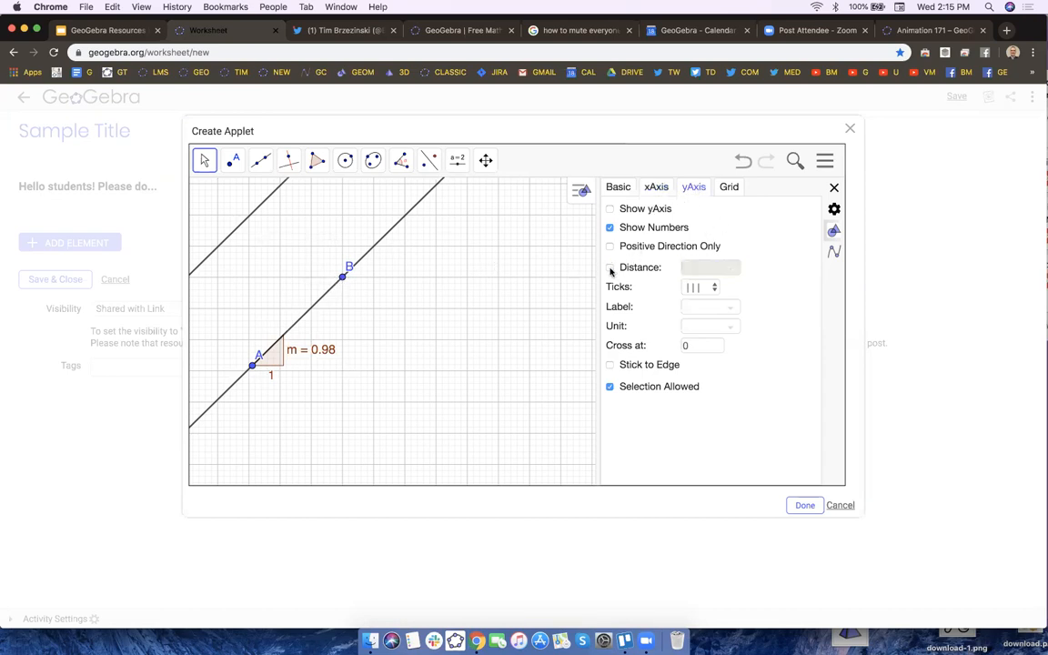
pyautogui.click(609, 267)
pyautogui.click(696, 266)
pyautogui.write('1')
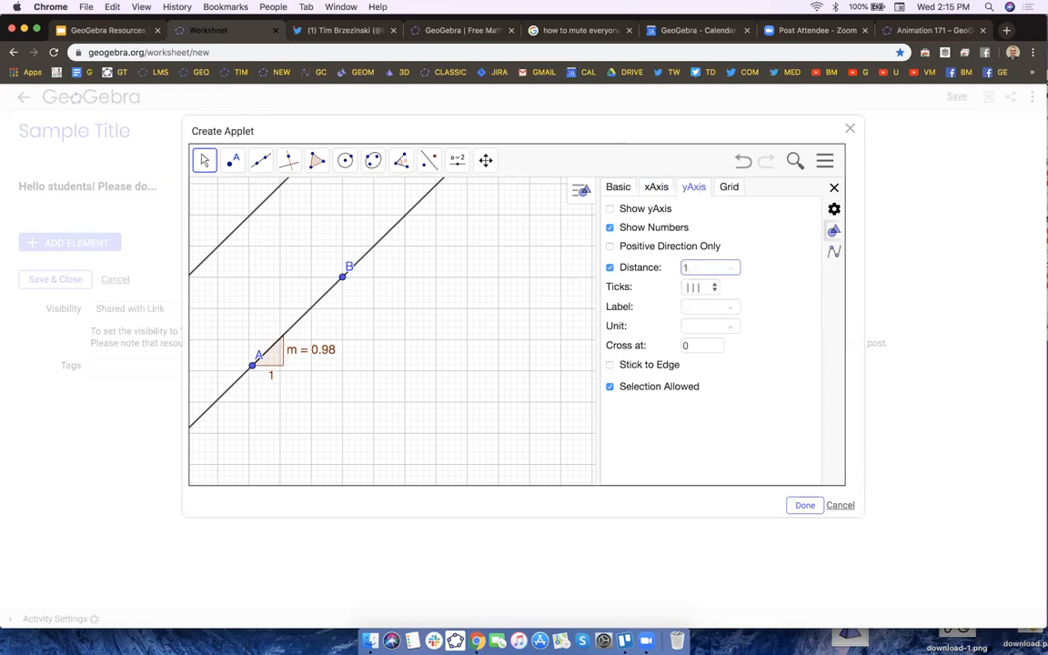
pyautogui.click(658, 187)
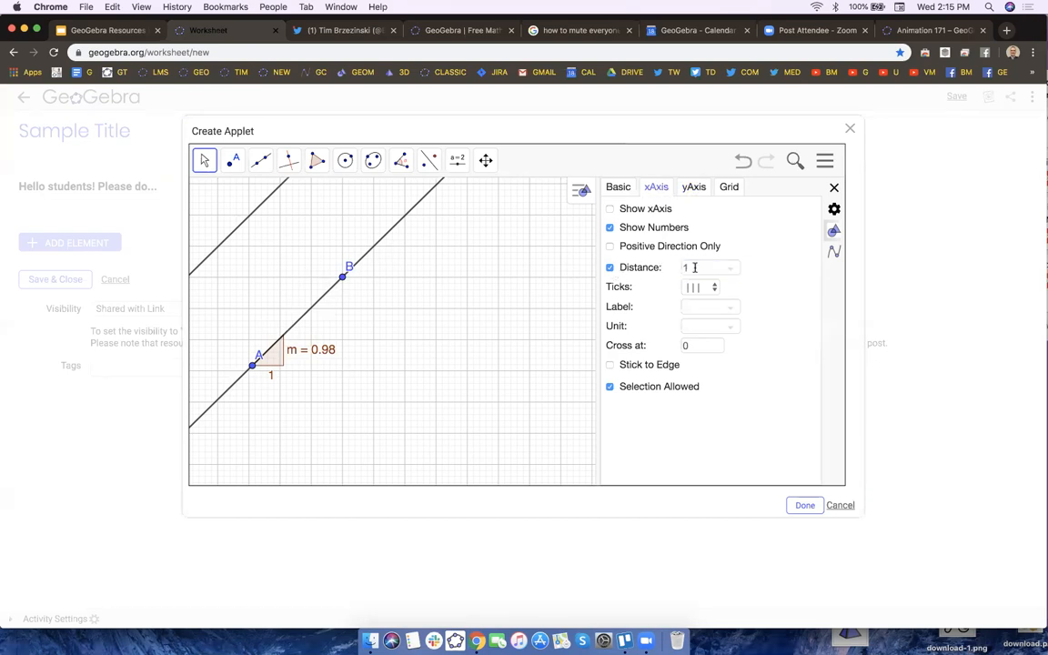
pyautogui.click(693, 187)
# Set the grid type to Major Gridlines and point capturing to Fixed to Grid, and close the settings.
pyautogui.click(728, 187)
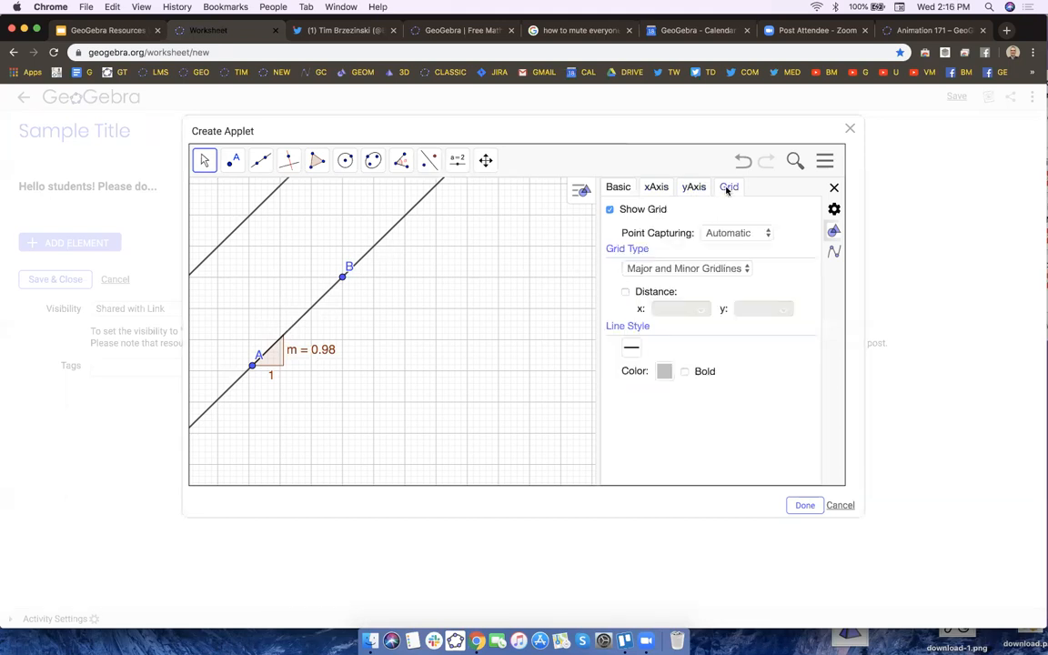
pyautogui.click(664, 270)
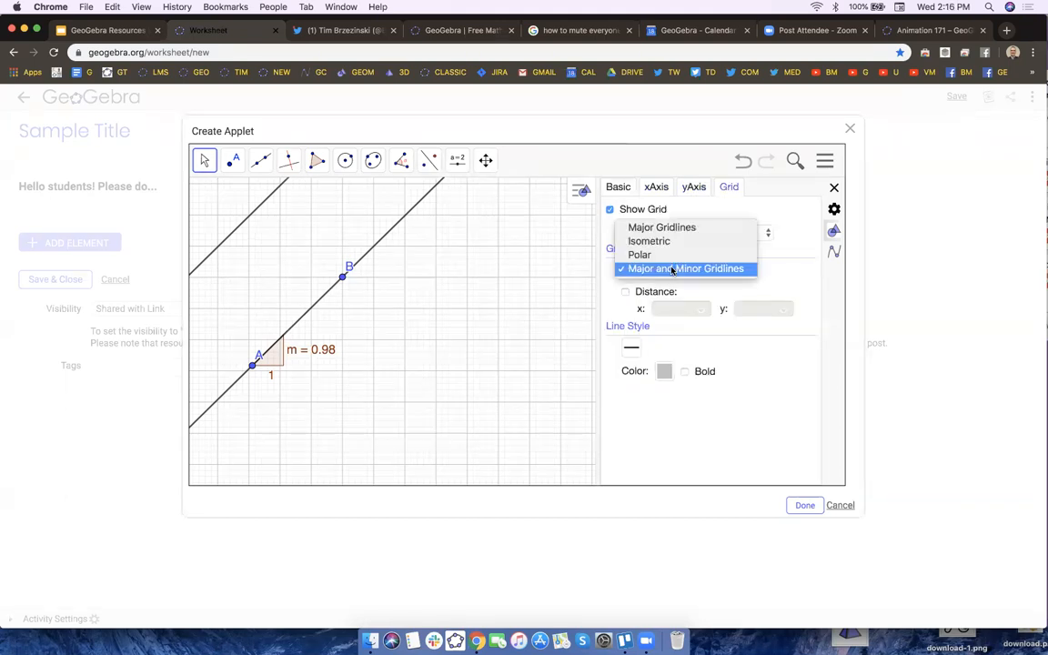
pyautogui.click(657, 227)
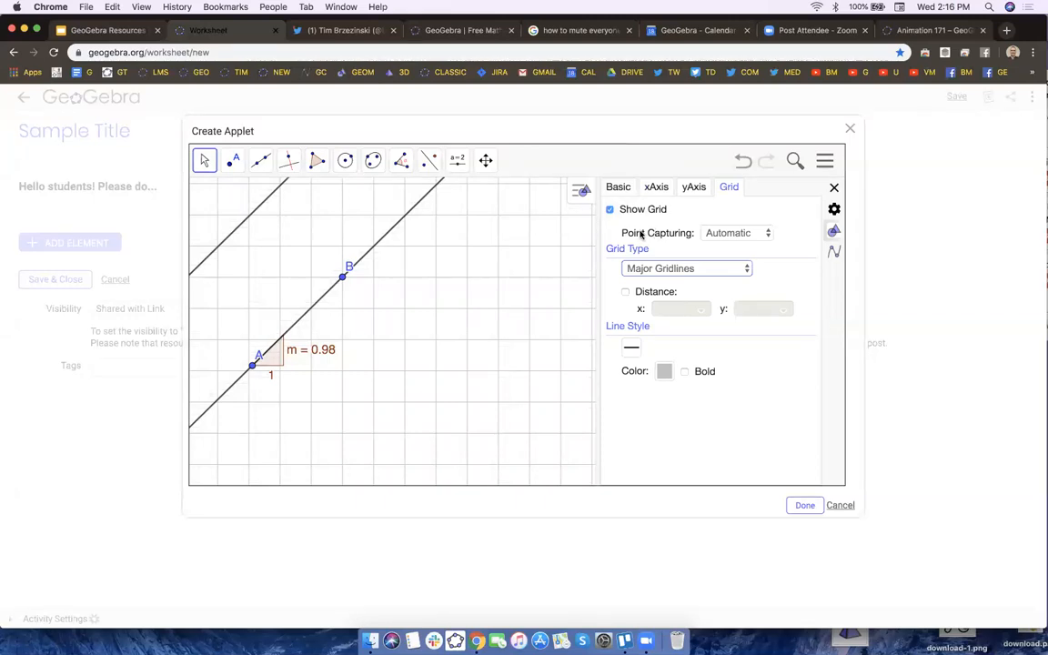
pyautogui.click(733, 235)
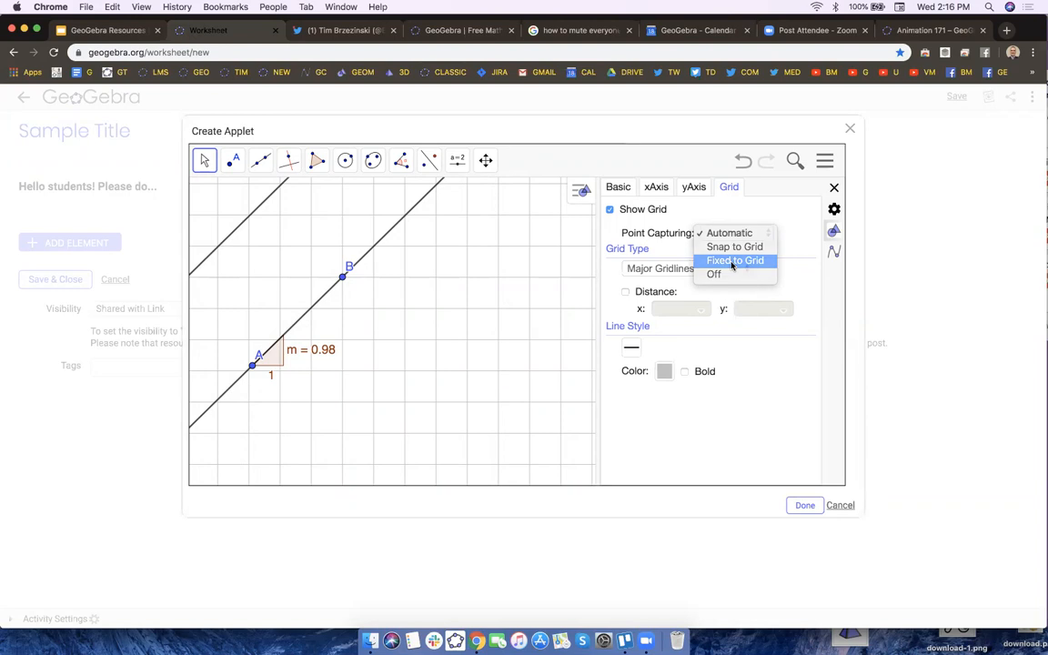
pyautogui.click(732, 262)
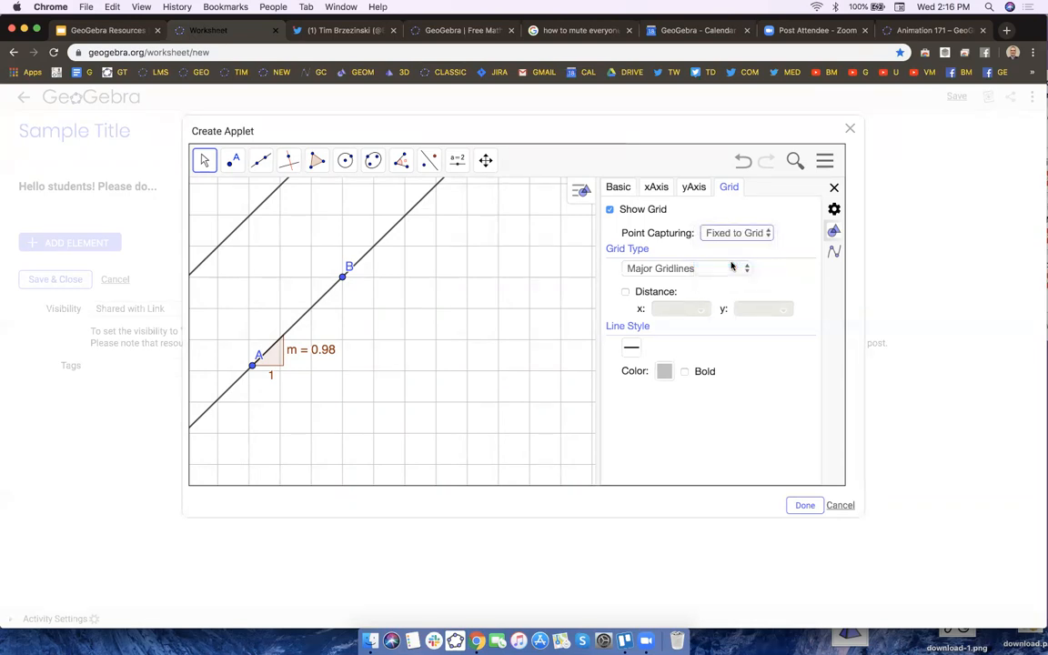
pyautogui.click(832, 189)
# Move point B one square right and one square up to test the grid snapping, and select line AB.
pyautogui.moveTo(468, 275); pyautogui.dragTo(486, 262)
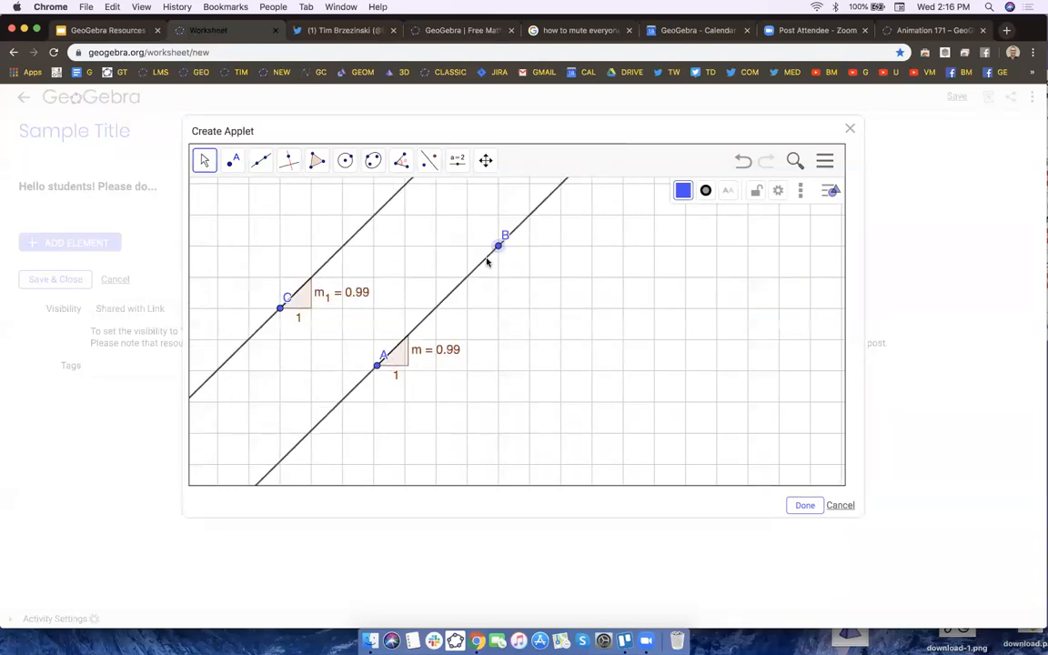
pyautogui.click(439, 304)
pyautogui.moveTo(475, 317); pyautogui.dragTo(505, 354)
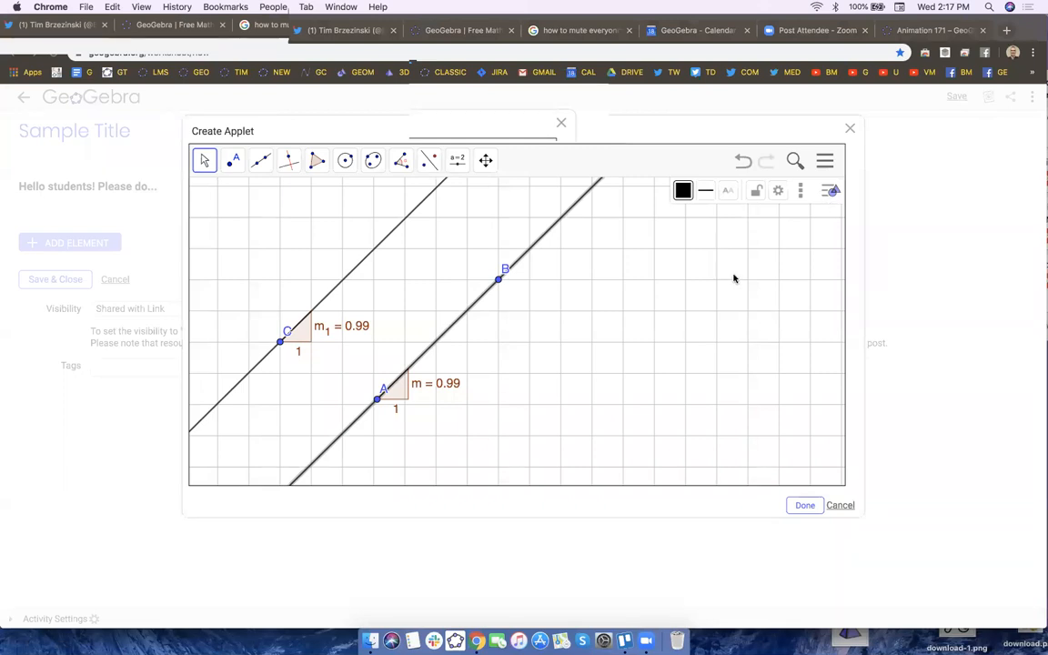
# Review the x-axis, y-axis and grid settings of the graphics view, and close the settings.
pyautogui.click(678, 304)
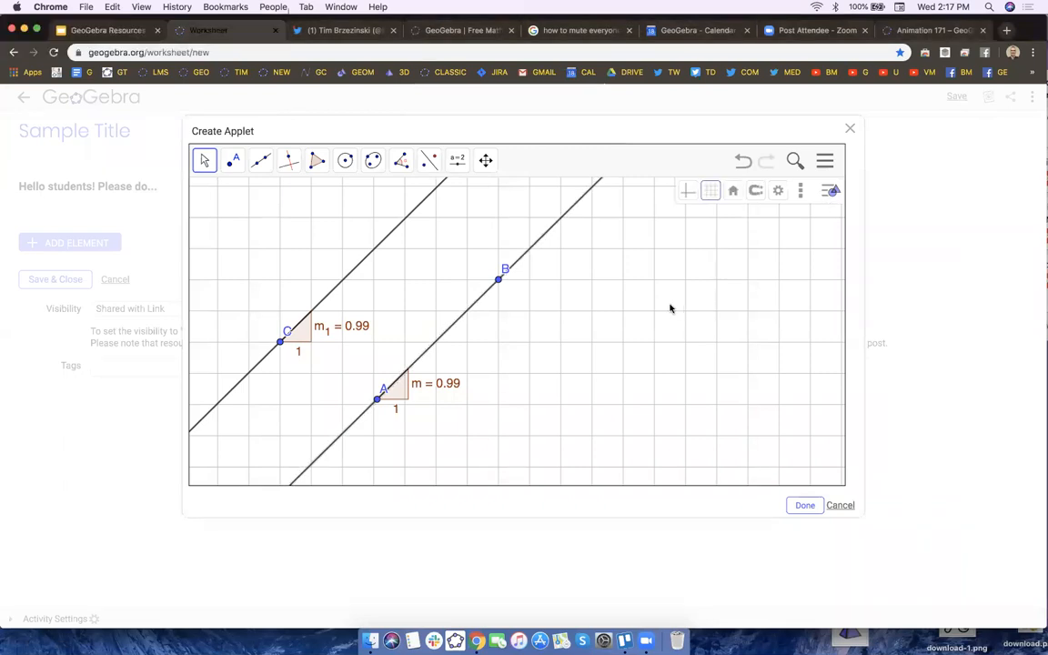
pyautogui.rightClick(576, 336)
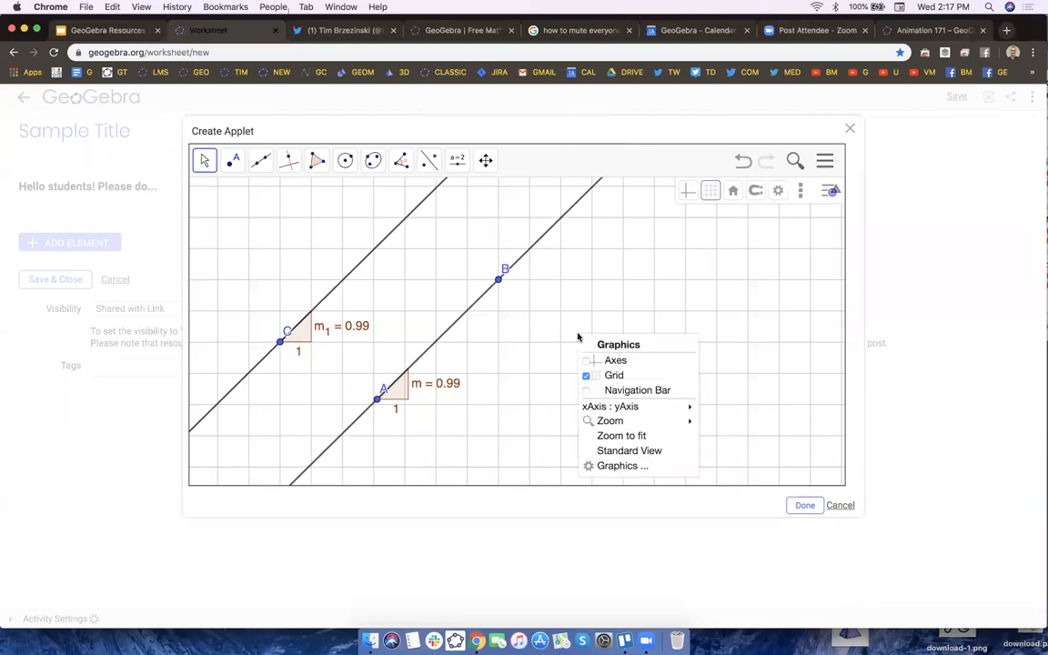
pyautogui.click(624, 466)
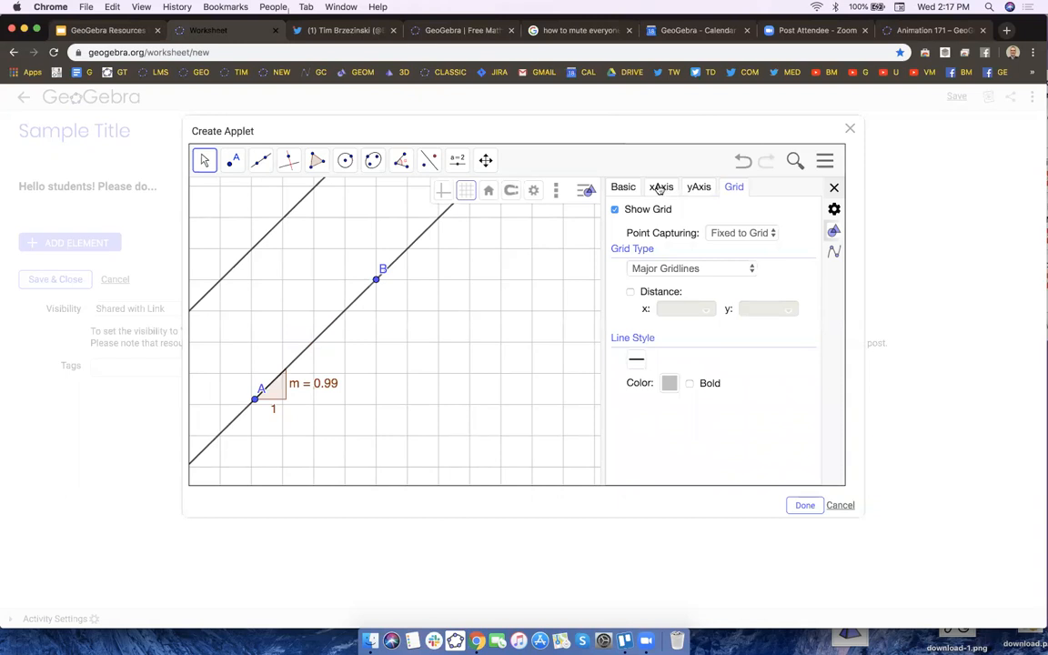
pyautogui.scroll(5, 659, 191)
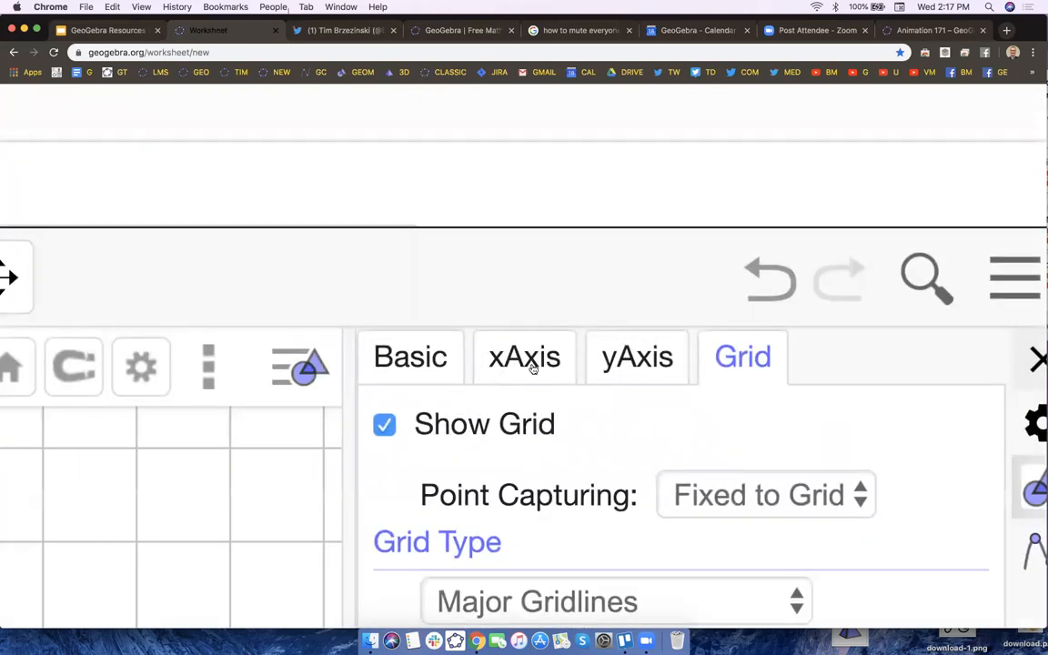
pyautogui.scroll(-5, 533, 358)
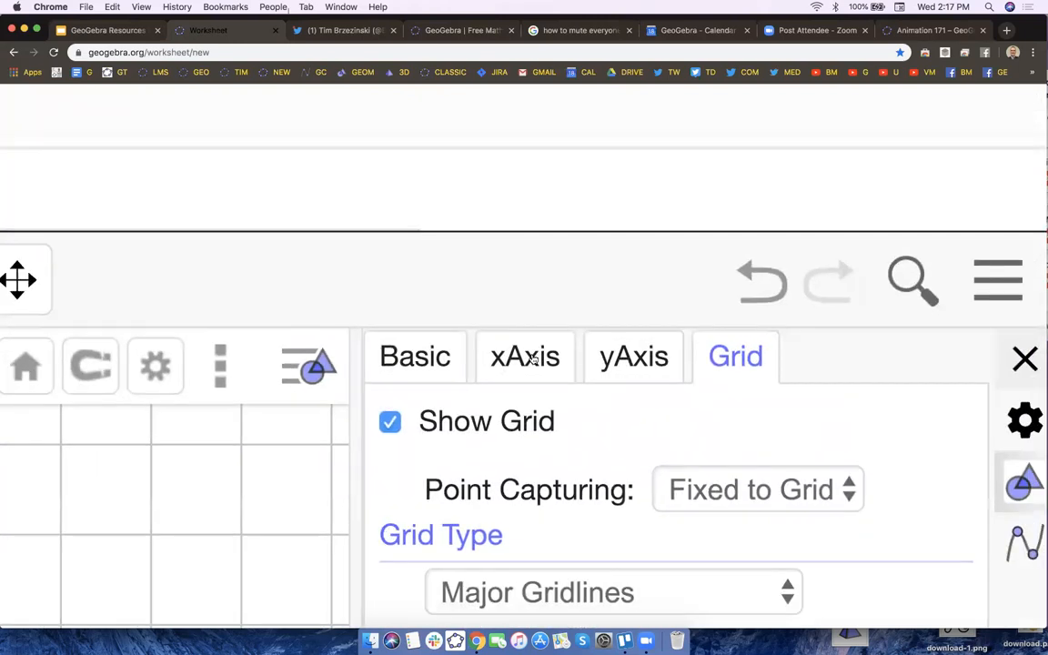
pyautogui.click(662, 188)
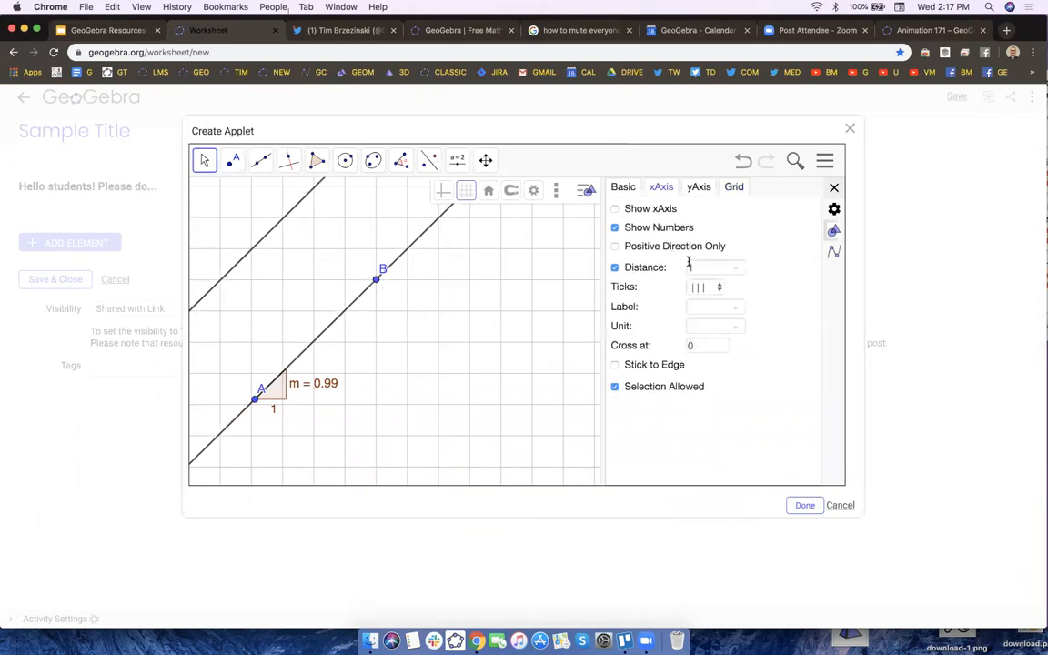
pyautogui.click(697, 188)
pyautogui.click(729, 189)
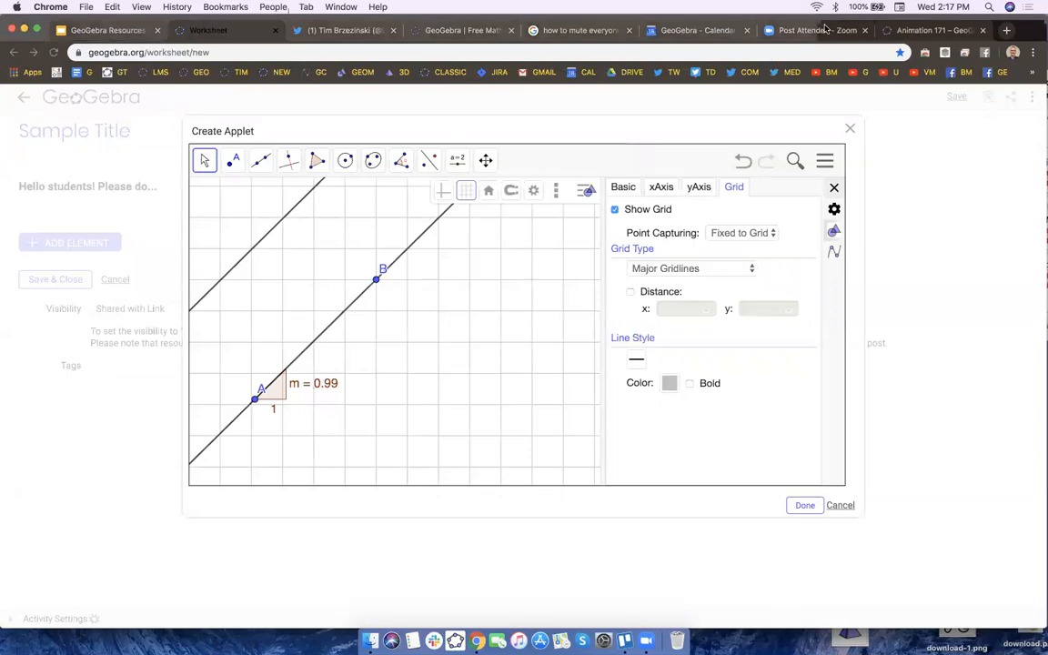
pyautogui.click(834, 187)
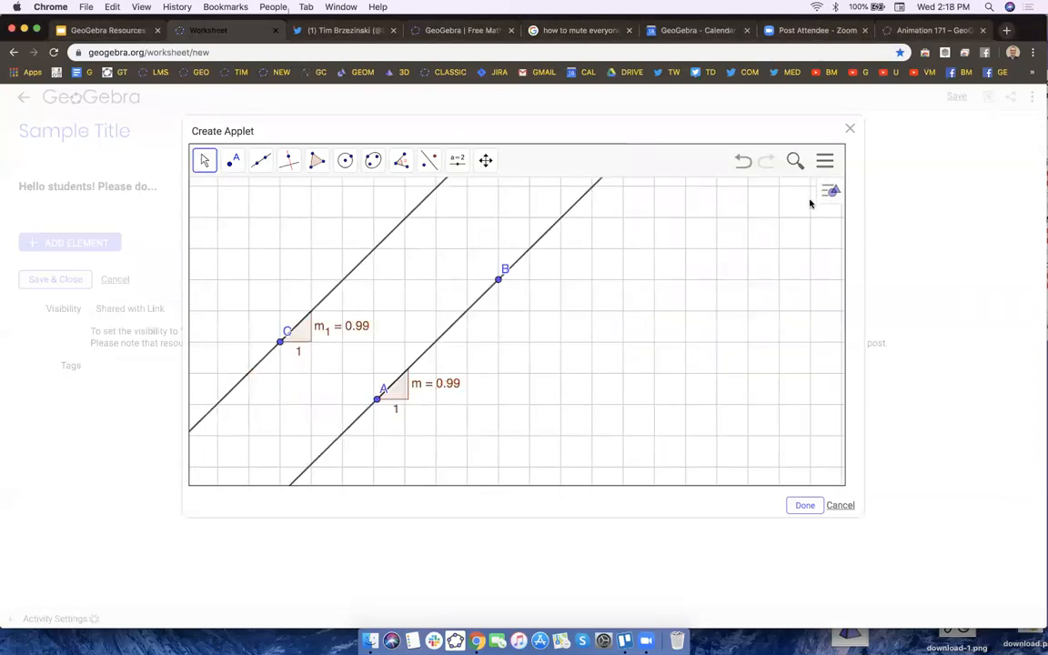
# Check the point capturing options of the graphics view, and select and deselect point B.
pyautogui.scroll(5, 831, 195)
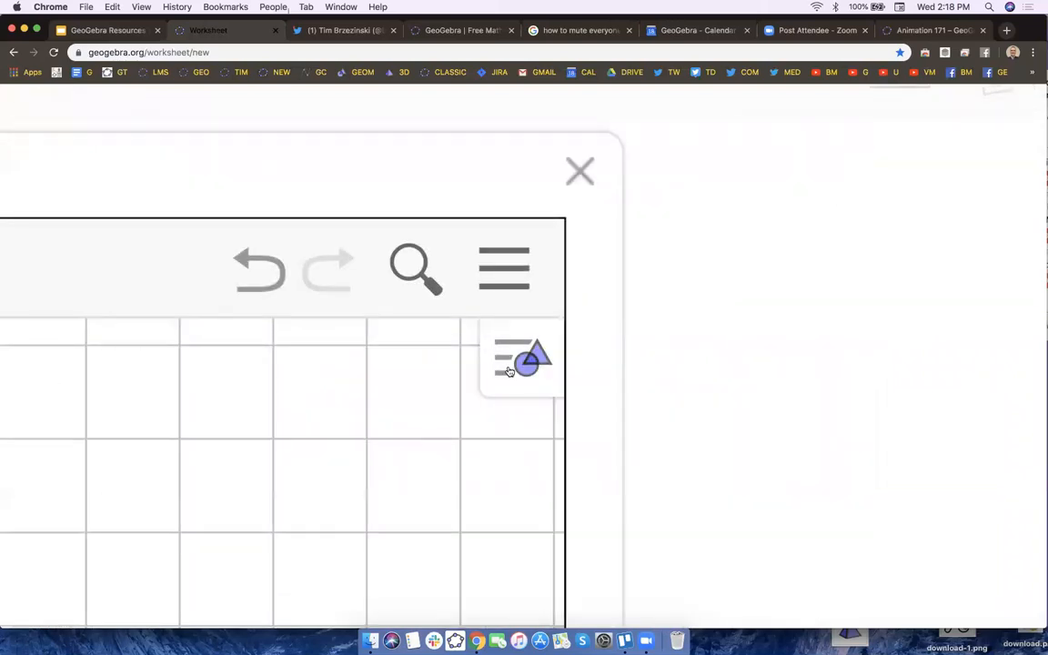
pyautogui.click(829, 192)
pyautogui.click(310, 370)
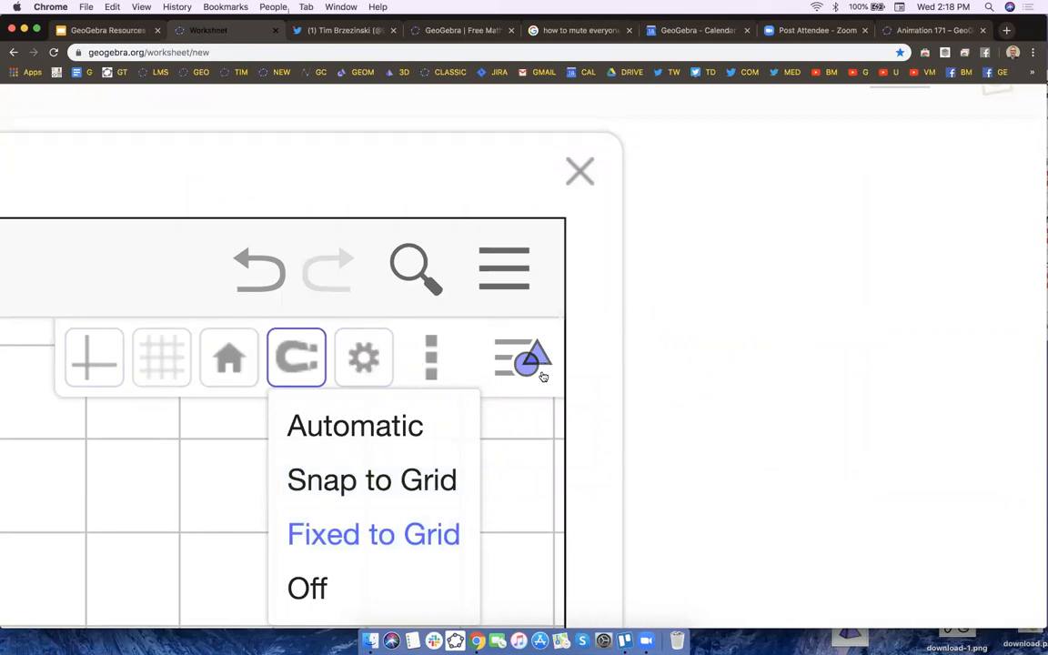
pyautogui.click(521, 503)
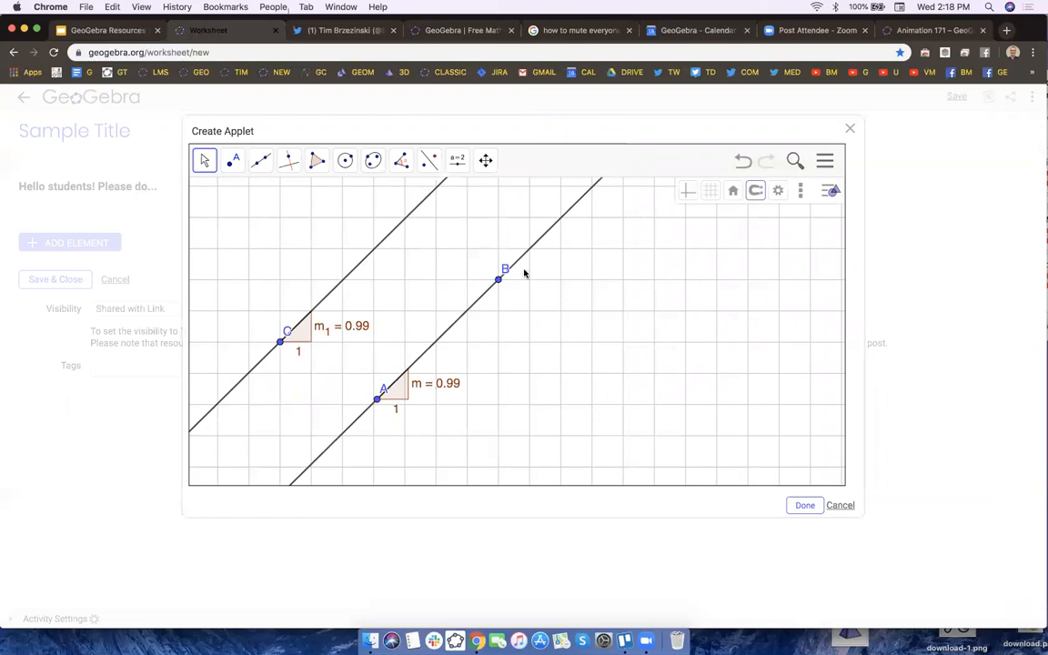
pyautogui.moveTo(499, 279)
pyautogui.mouseDown()
pyautogui.moveTo(499, 311)
pyautogui.moveTo(498, 280)
pyautogui.mouseUp()
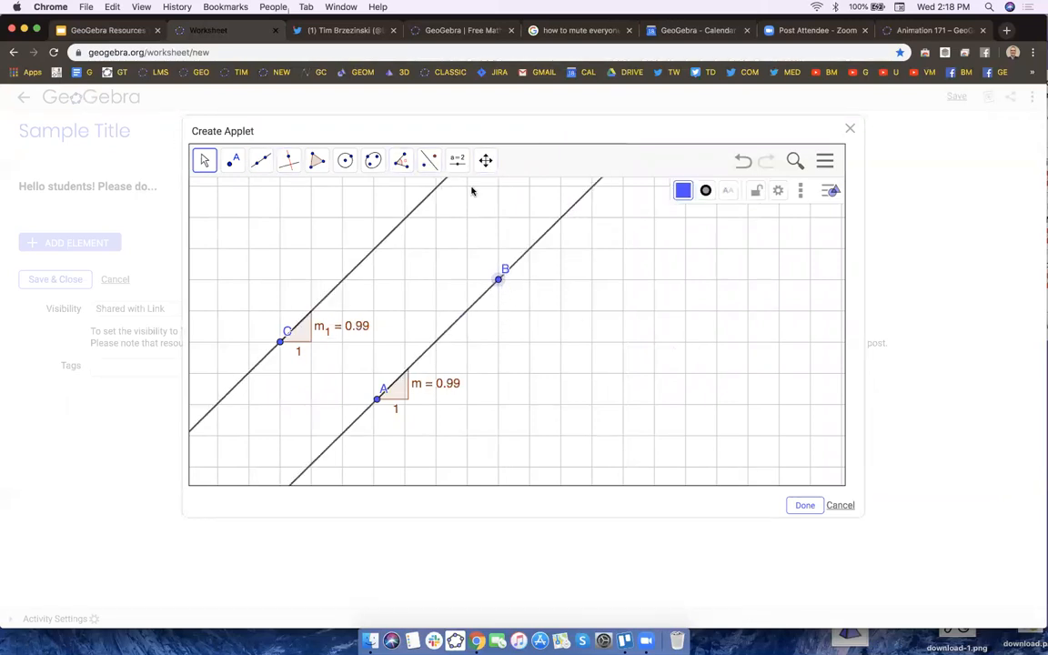
pyautogui.click(448, 264)
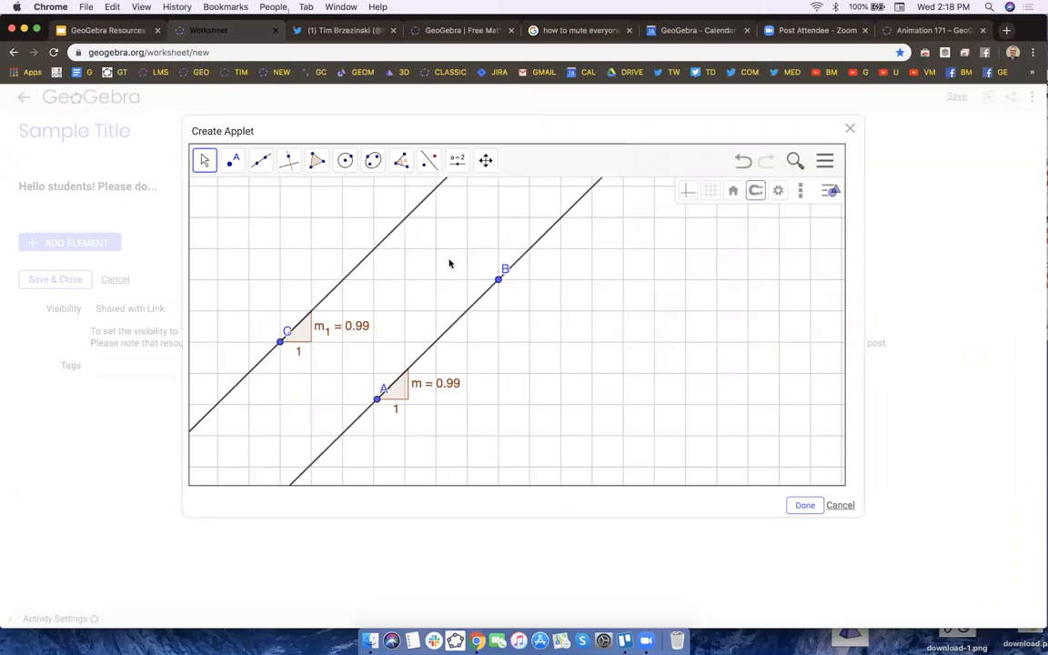
# Open the toolbar customization from the applet's tool options, look over the listed tools, and apply it to return to the construction.
pyautogui.click(826, 161)
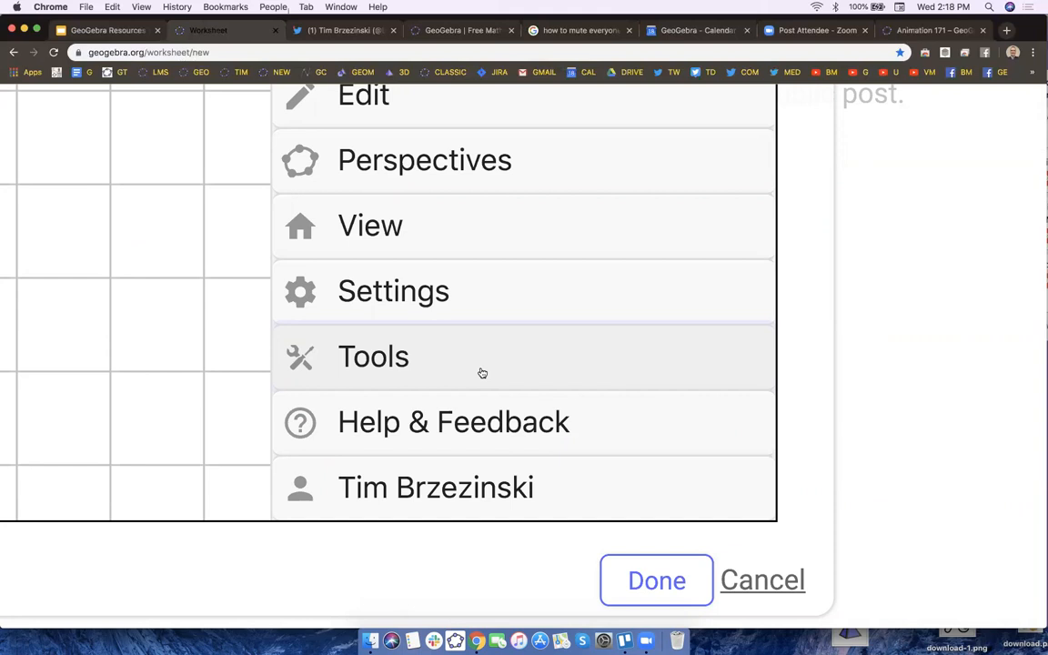
pyautogui.scroll(-5, 482, 373)
pyautogui.click(709, 431)
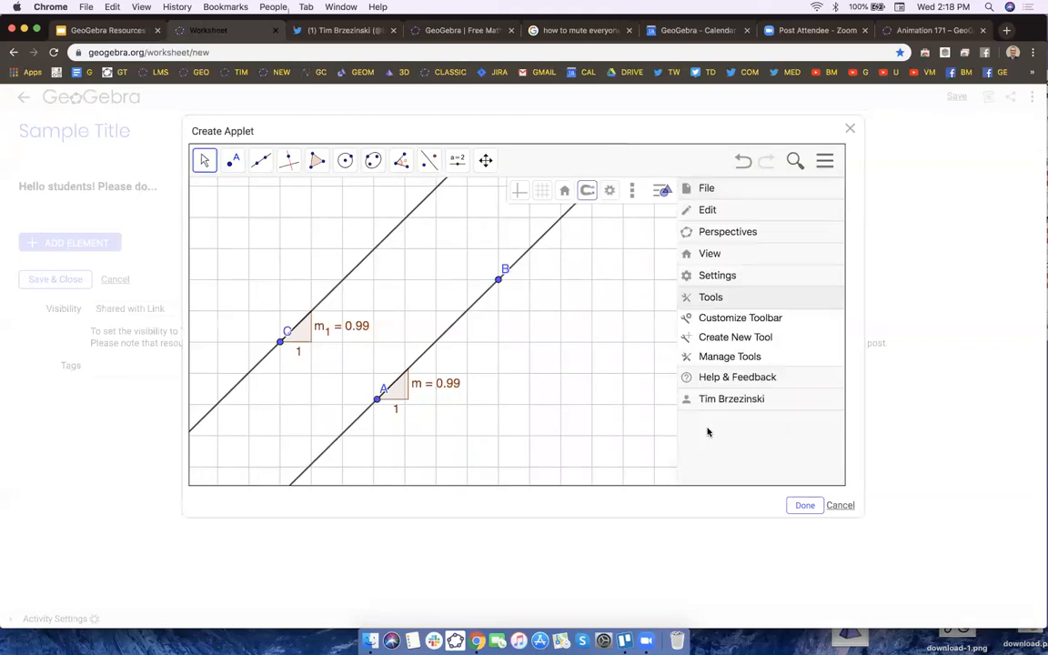
pyautogui.click(733, 320)
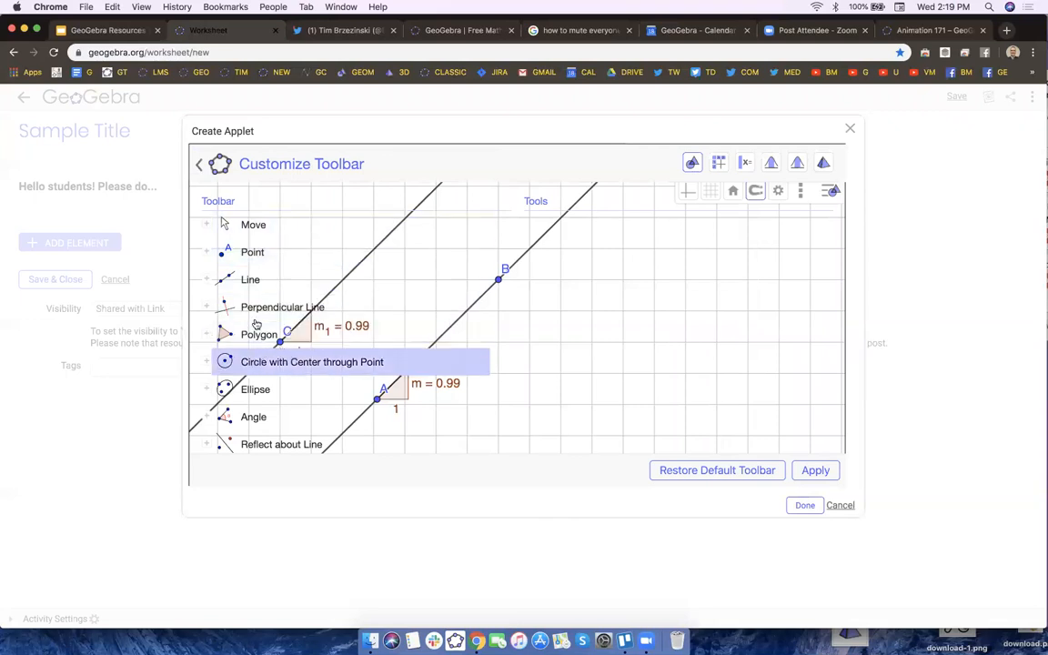
pyautogui.click(814, 472)
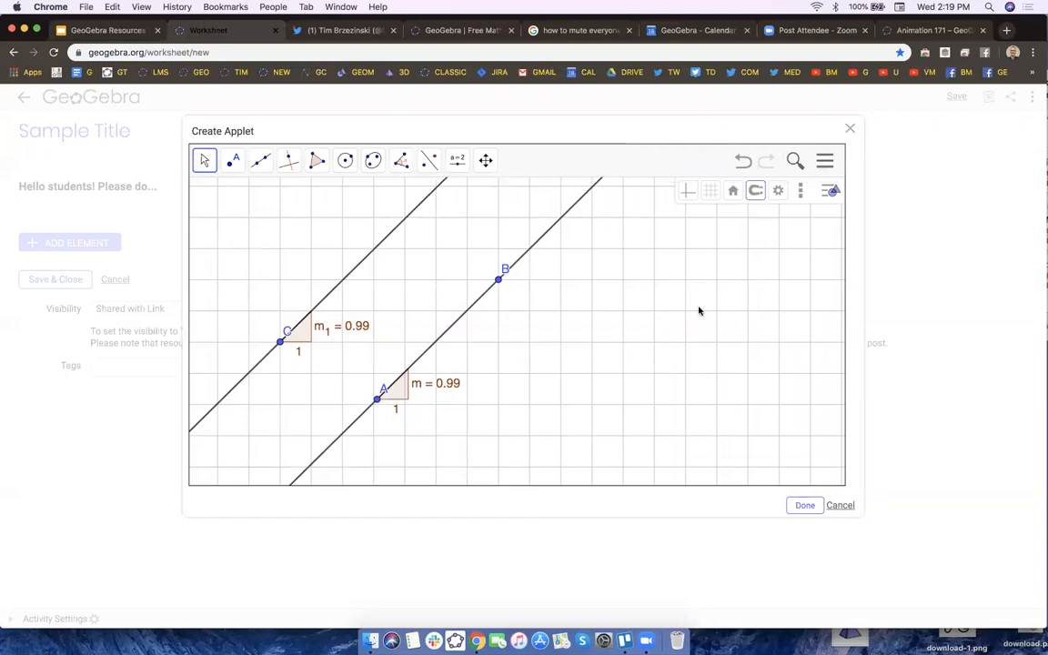
# Hide the grid in the graphics view by choosing the no-grid option, and collapse the style bar.
pyautogui.click(712, 192)
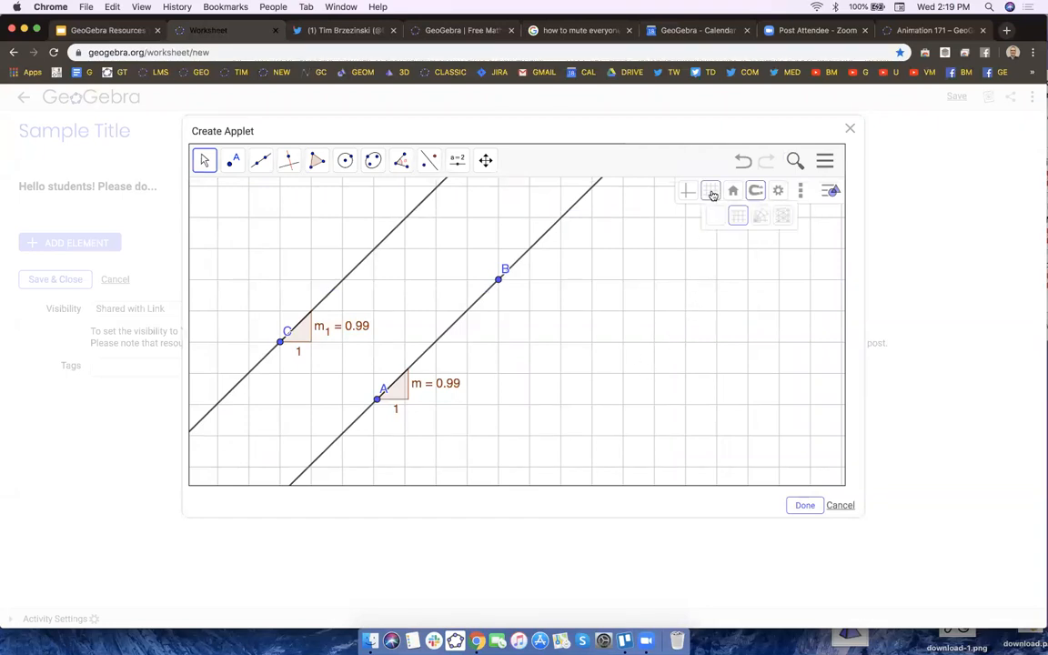
pyautogui.click(693, 306)
pyautogui.scroll(1, 708, 191)
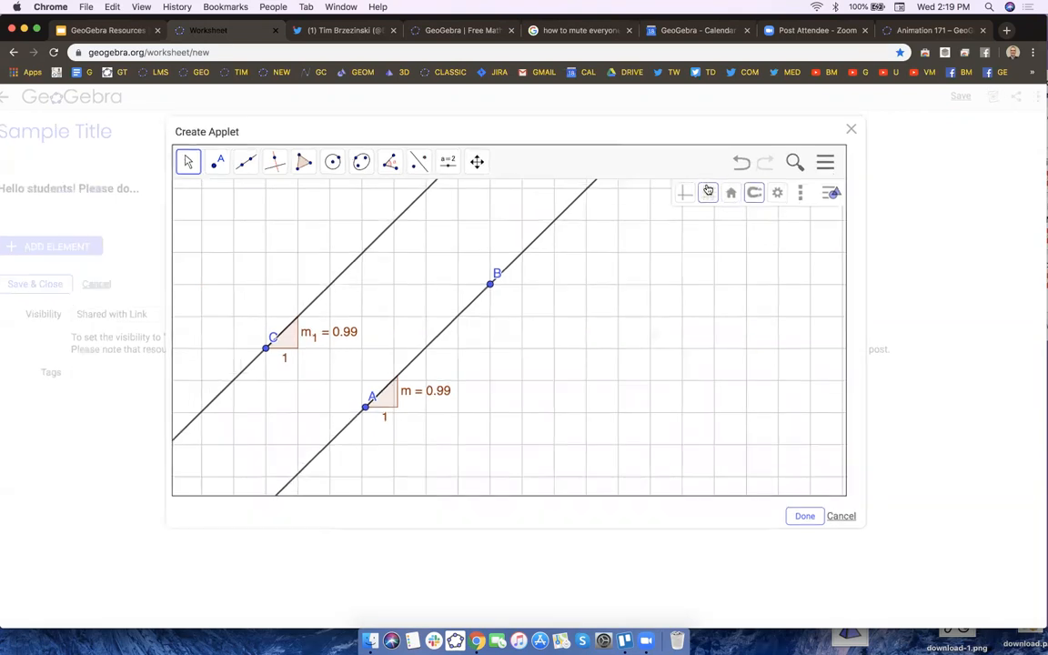
pyautogui.scroll(5, 709, 191)
pyautogui.click(525, 361)
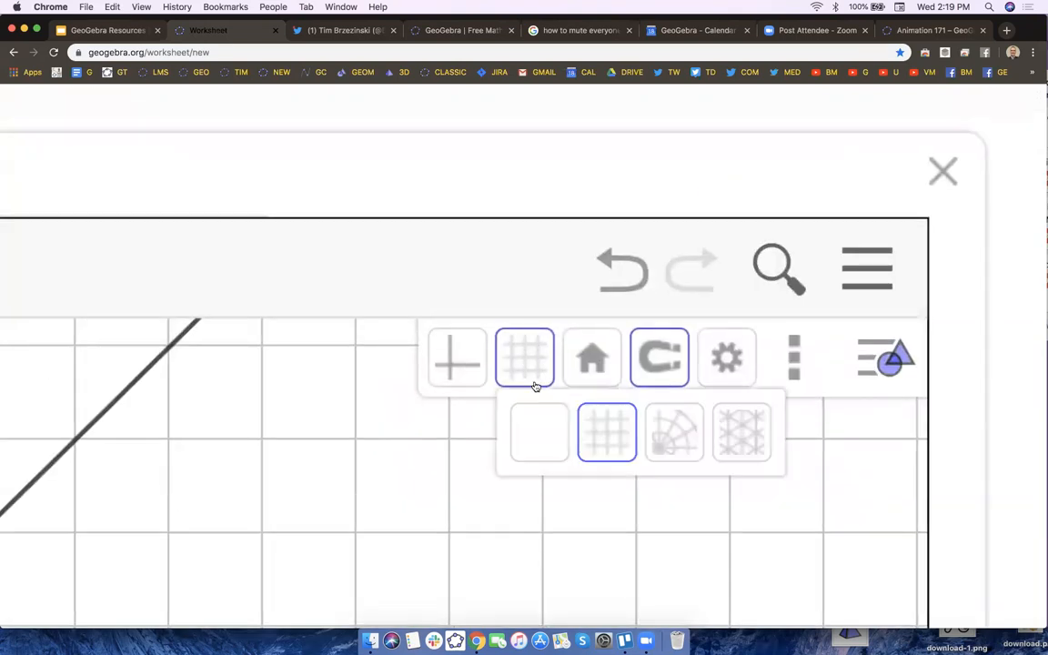
pyautogui.click(543, 426)
pyautogui.click(529, 367)
pyautogui.click(528, 369)
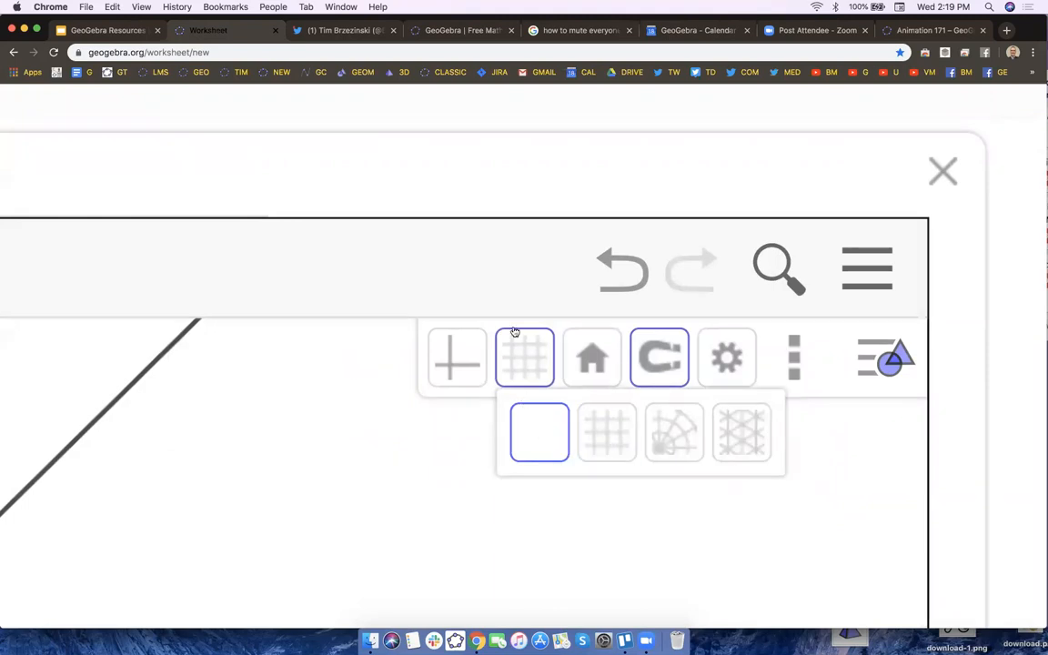
pyautogui.scroll(-5, 526, 384)
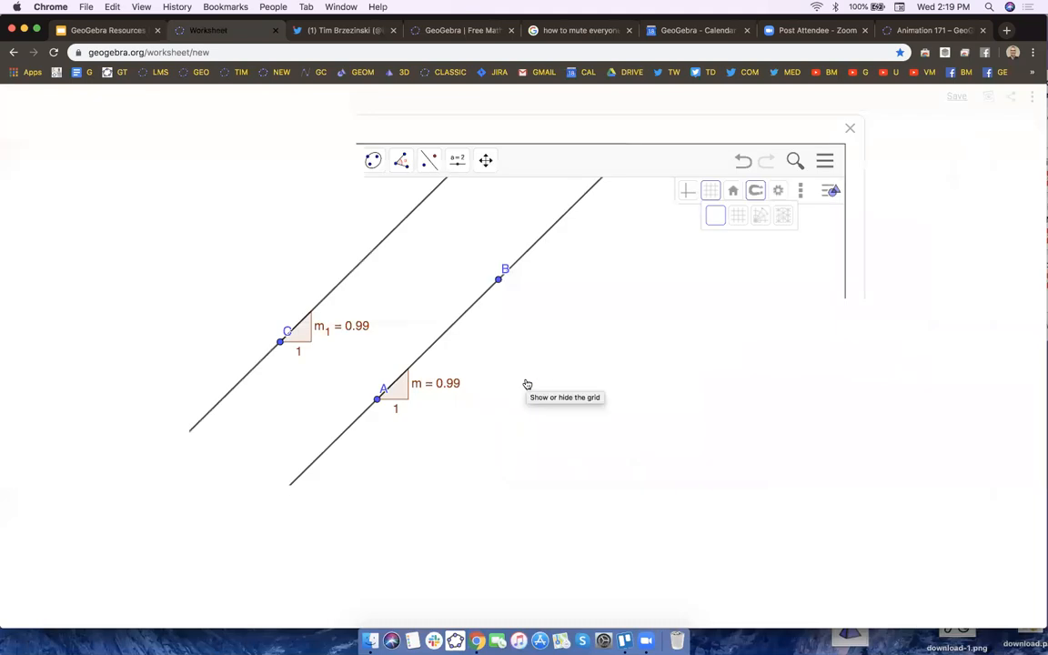
pyautogui.click(611, 340)
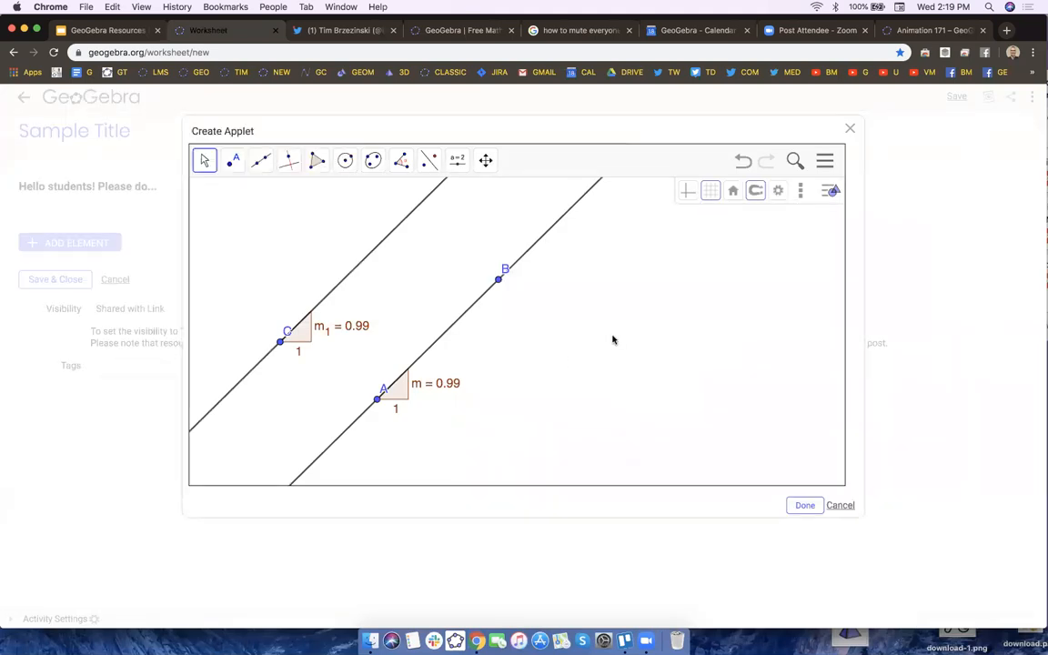
pyautogui.click(839, 190)
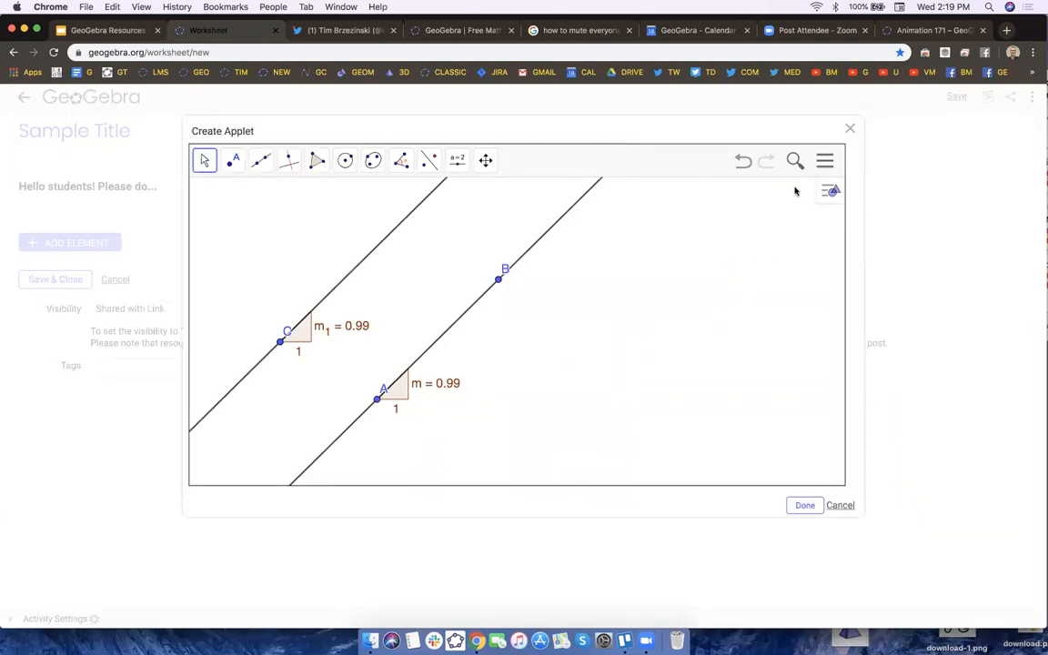
# In the toolbar customization, remove every tool group from the applet's toolbar, from Move through Move Graphics View.
pyautogui.click(825, 161)
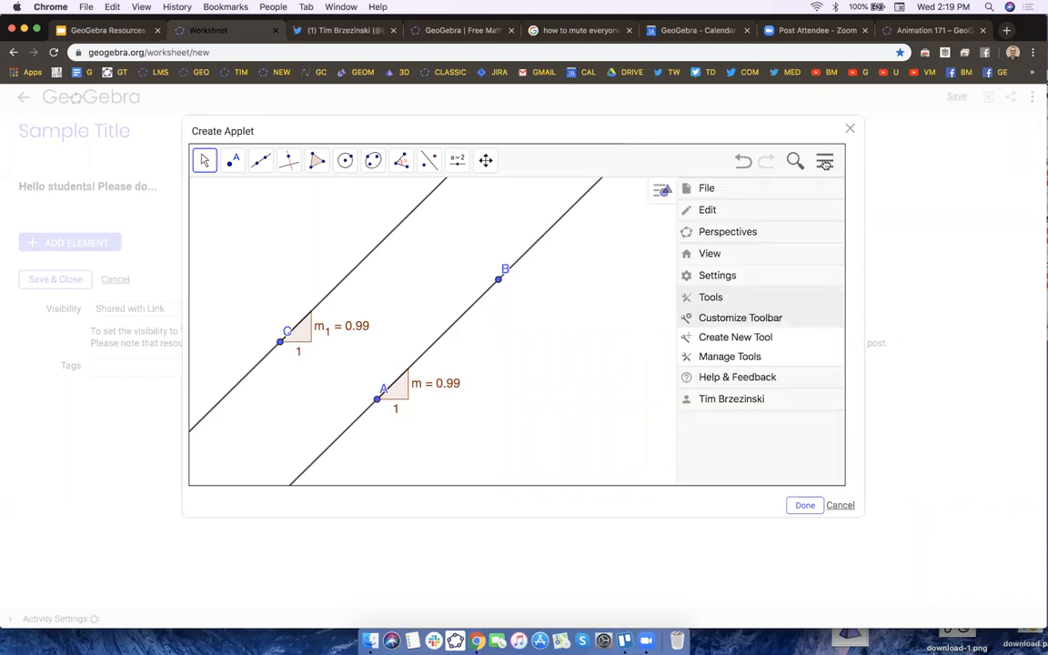
pyautogui.click(743, 318)
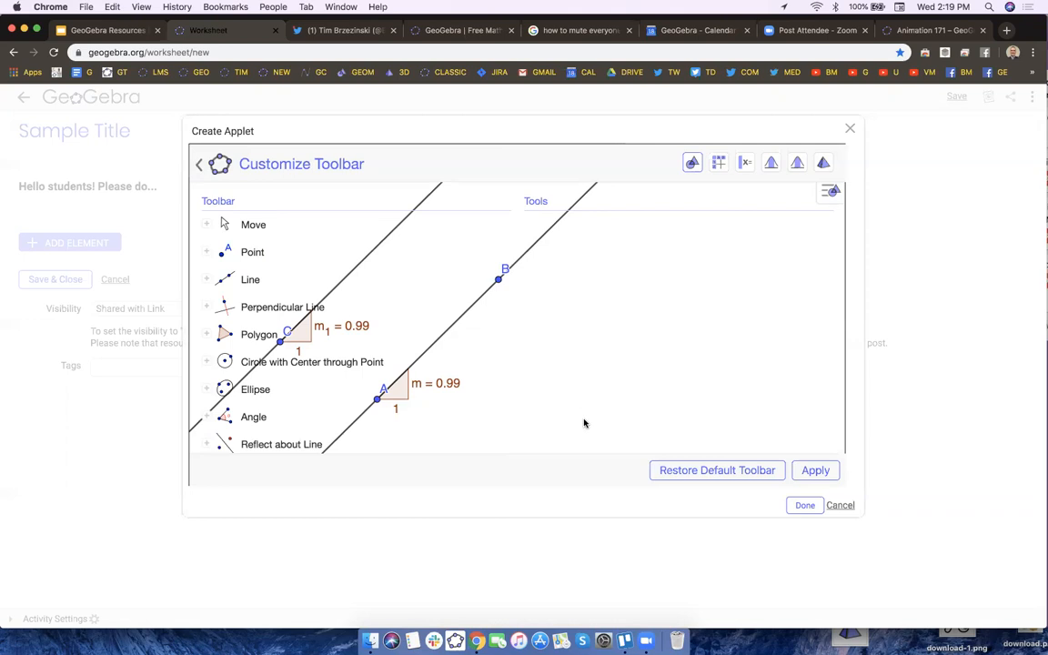
pyautogui.moveTo(250, 227); pyautogui.dragTo(533, 225)
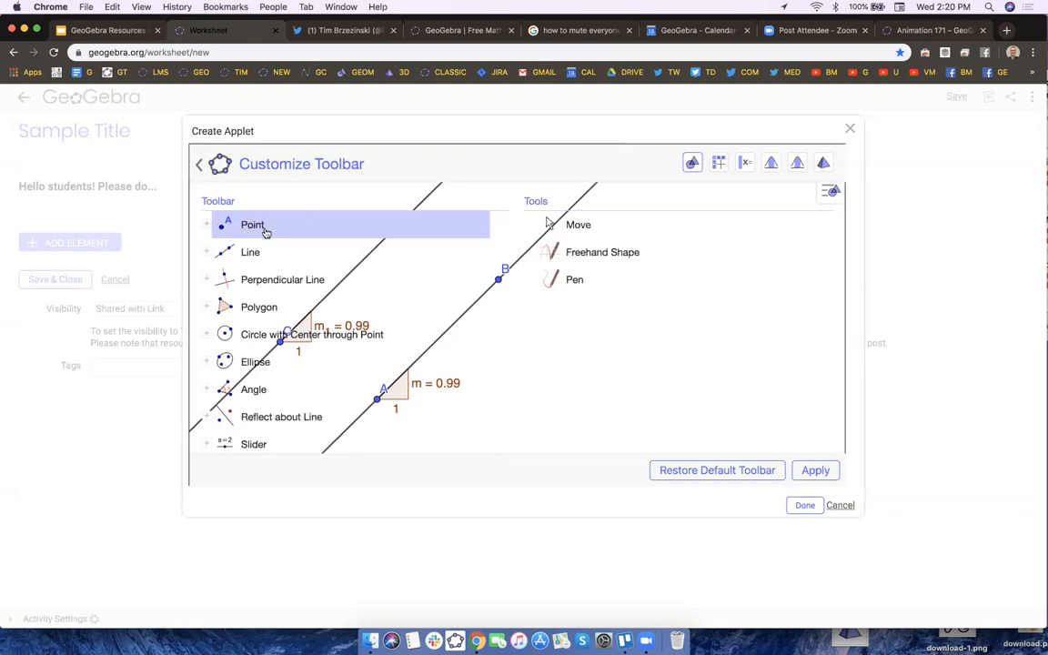
pyautogui.moveTo(253, 224); pyautogui.dragTo(552, 311)
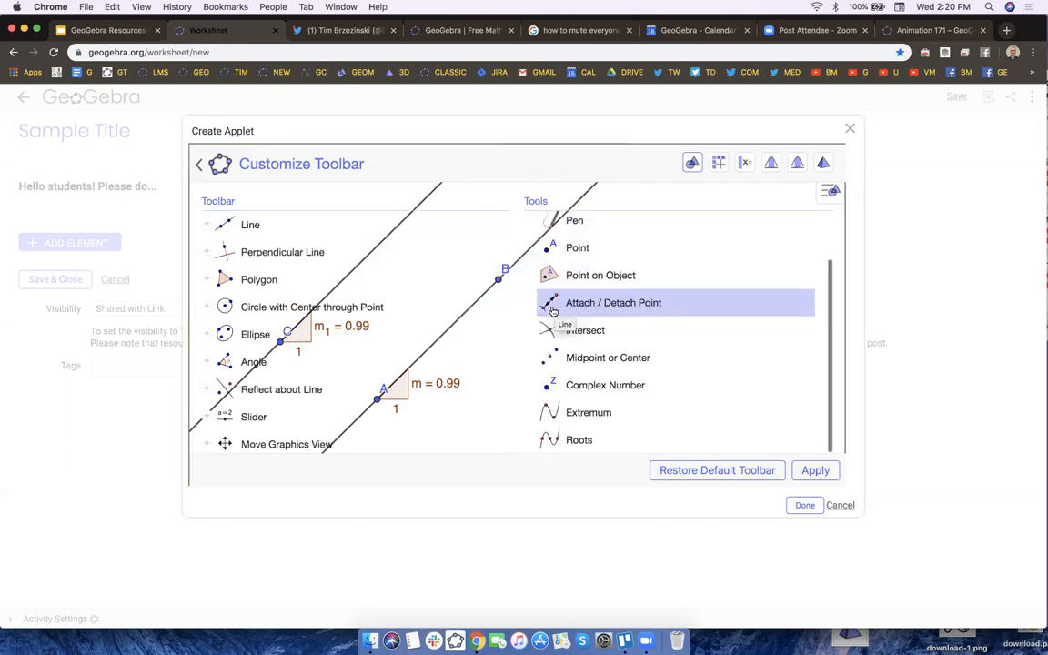
pyautogui.moveTo(274, 226); pyautogui.dragTo(565, 400)
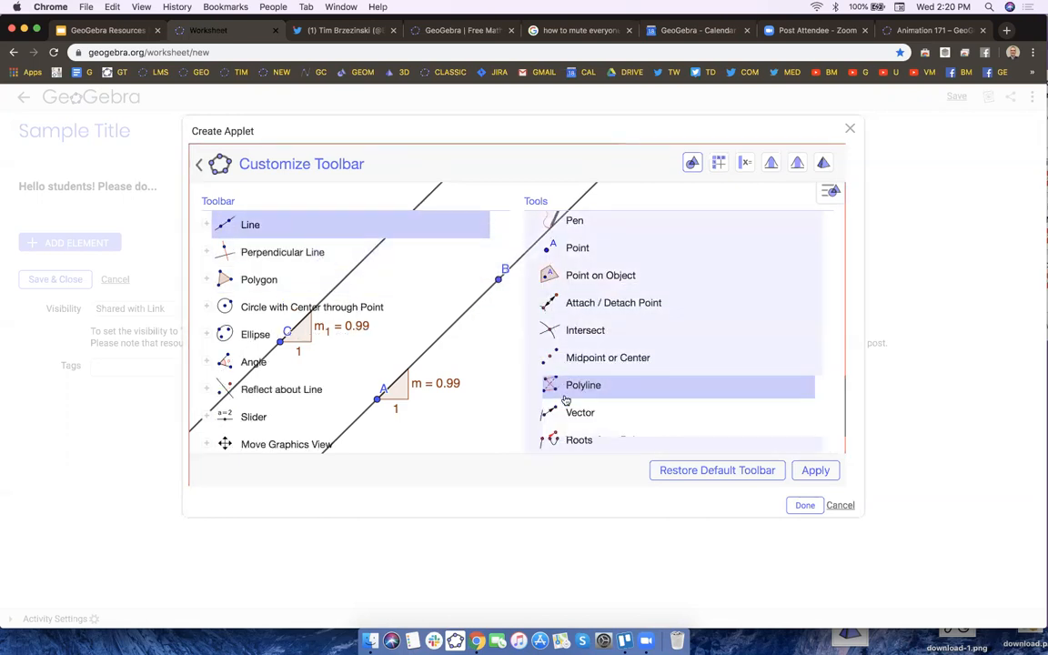
pyautogui.moveTo(299, 225); pyautogui.dragTo(555, 362)
pyautogui.moveTo(278, 229); pyautogui.dragTo(560, 368)
pyautogui.moveTo(296, 226); pyautogui.dragTo(559, 245)
pyautogui.moveTo(297, 231); pyautogui.dragTo(559, 358)
pyautogui.moveTo(304, 230); pyautogui.dragTo(552, 367)
pyautogui.moveTo(279, 229); pyautogui.dragTo(552, 376)
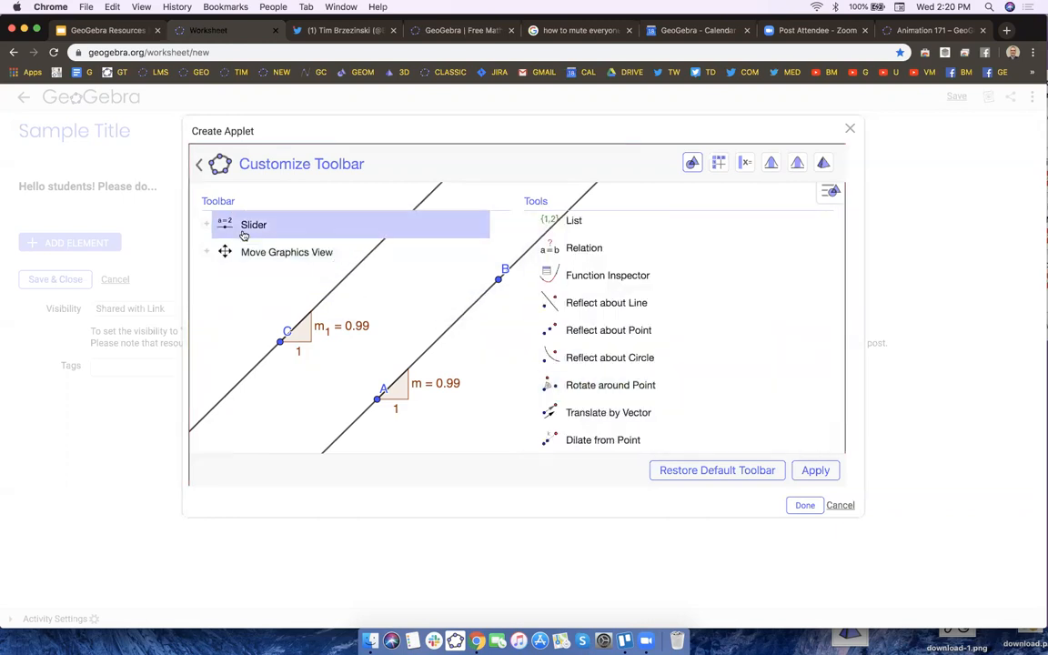
pyautogui.moveTo(256, 230); pyautogui.dragTo(552, 358)
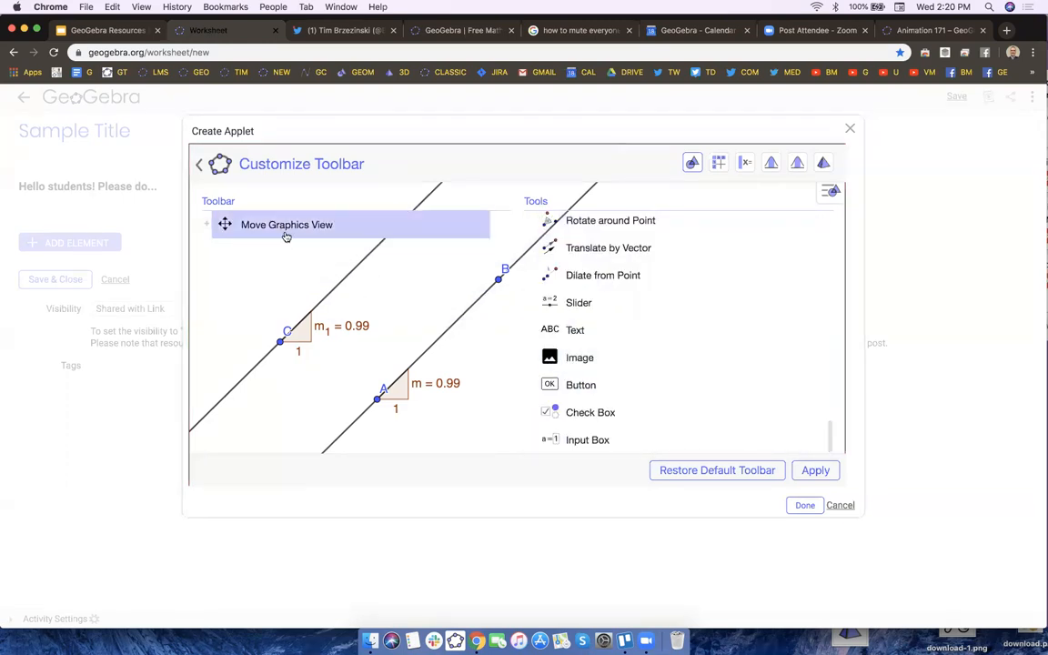
pyautogui.moveTo(282, 228); pyautogui.dragTo(561, 330)
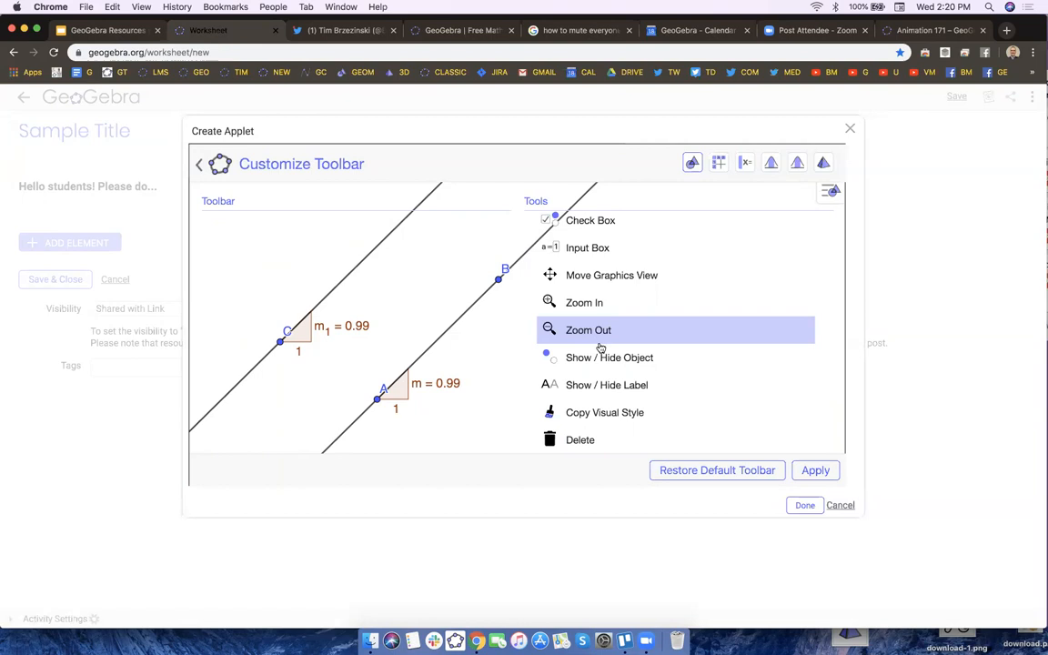
# Add the Move tool as the first entry of the emptied custom toolbar.
pyautogui.scroll(10, 600, 353)
pyautogui.scroll(10, 602, 361)
pyautogui.scroll(10, 603, 361)
pyautogui.scroll(5, 602, 361)
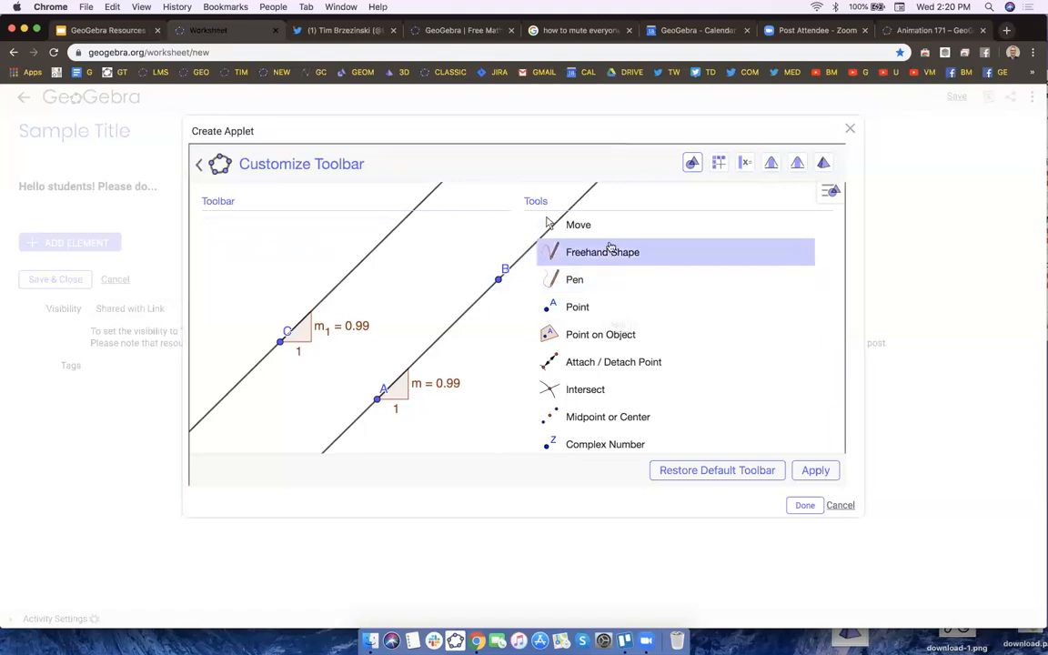
pyautogui.moveTo(717, 230); pyautogui.dragTo(214, 226)
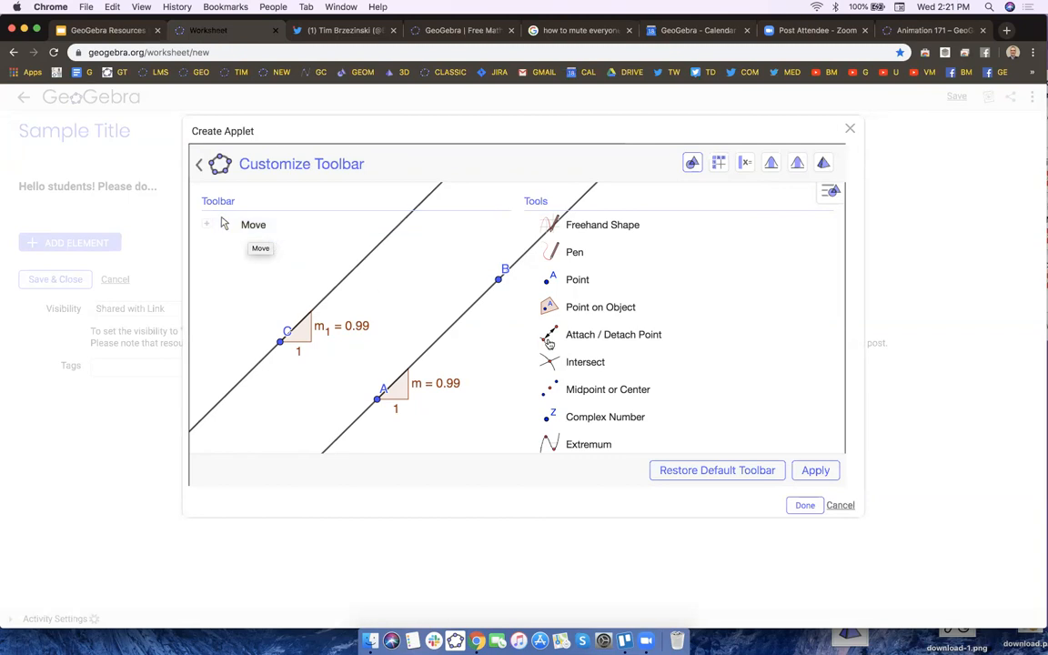
# Find the Line tool among the available tools and add it to the custom toolbar as its own group below Move.
pyautogui.scroll(-1, 609, 362)
pyautogui.scroll(-5, 610, 362)
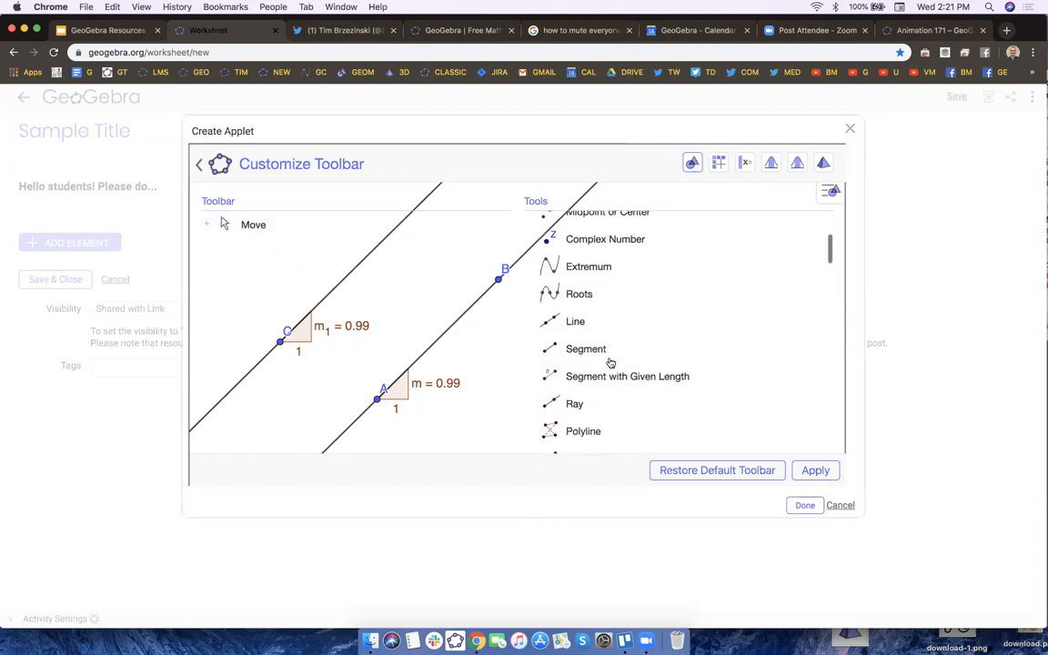
pyautogui.scroll(-5, 609, 362)
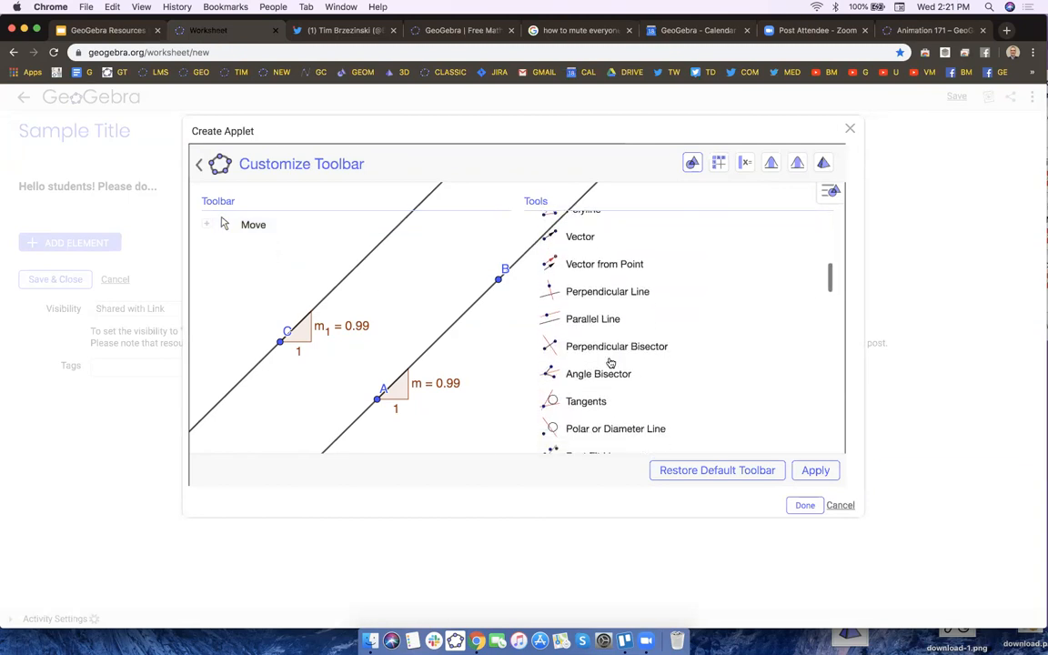
pyautogui.scroll(-6, 609, 362)
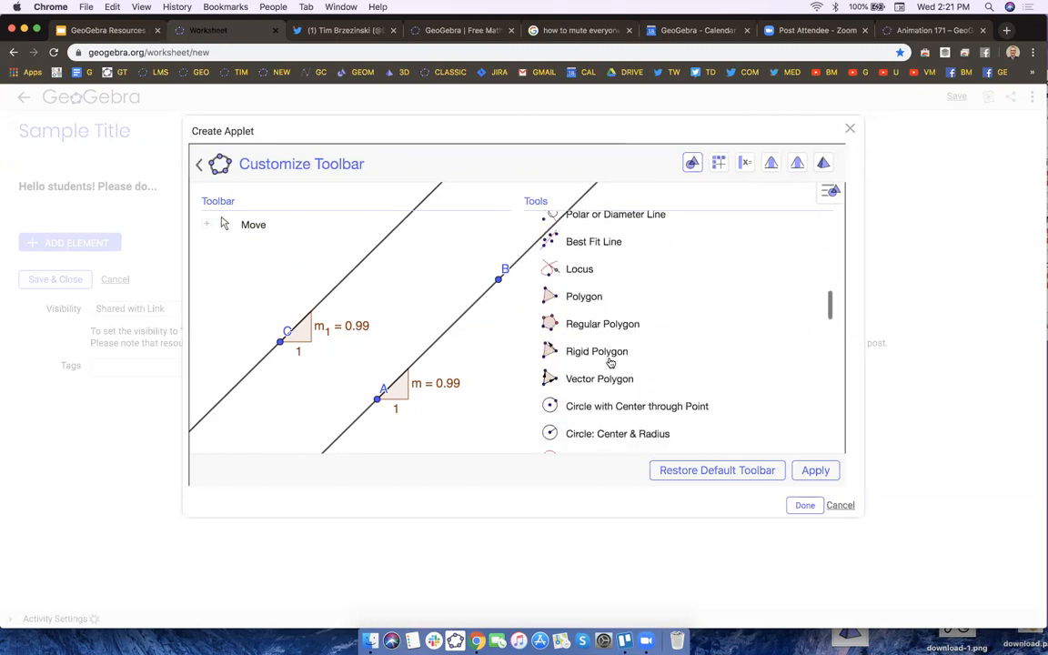
pyautogui.scroll(-2, 609, 362)
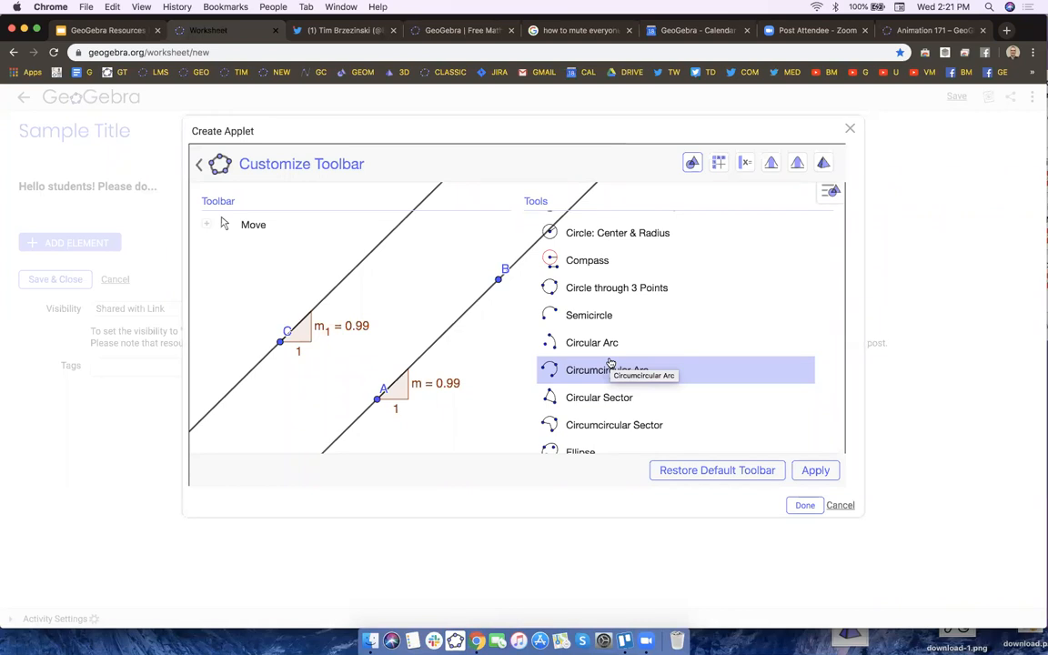
pyautogui.scroll(-5, 609, 358)
pyautogui.scroll(-6, 610, 356)
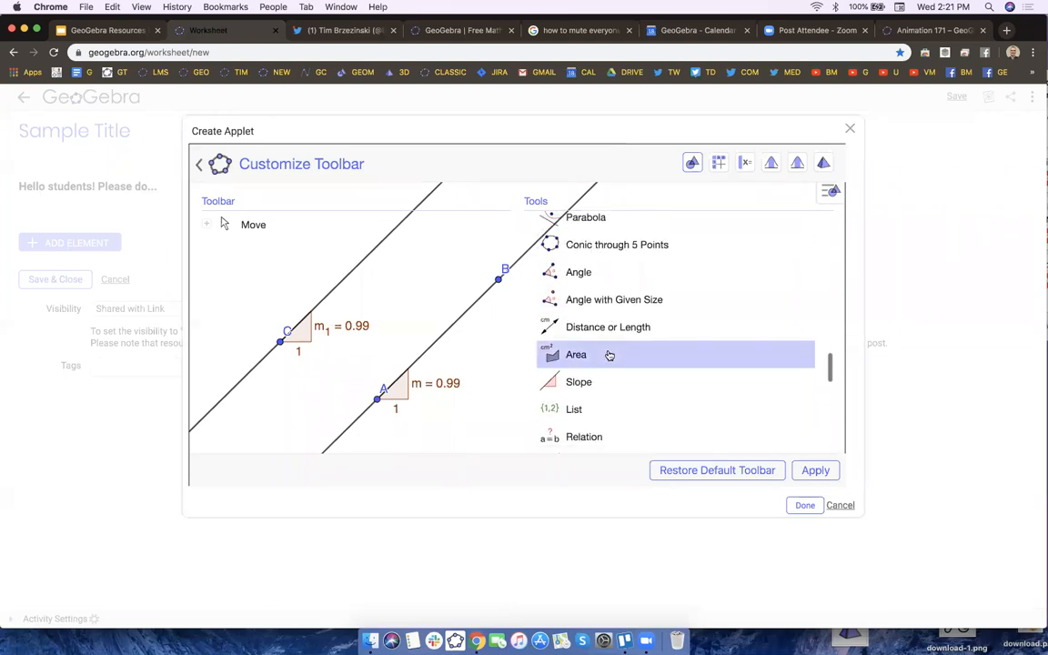
pyautogui.scroll(4, 609, 355)
pyautogui.scroll(10, 609, 354)
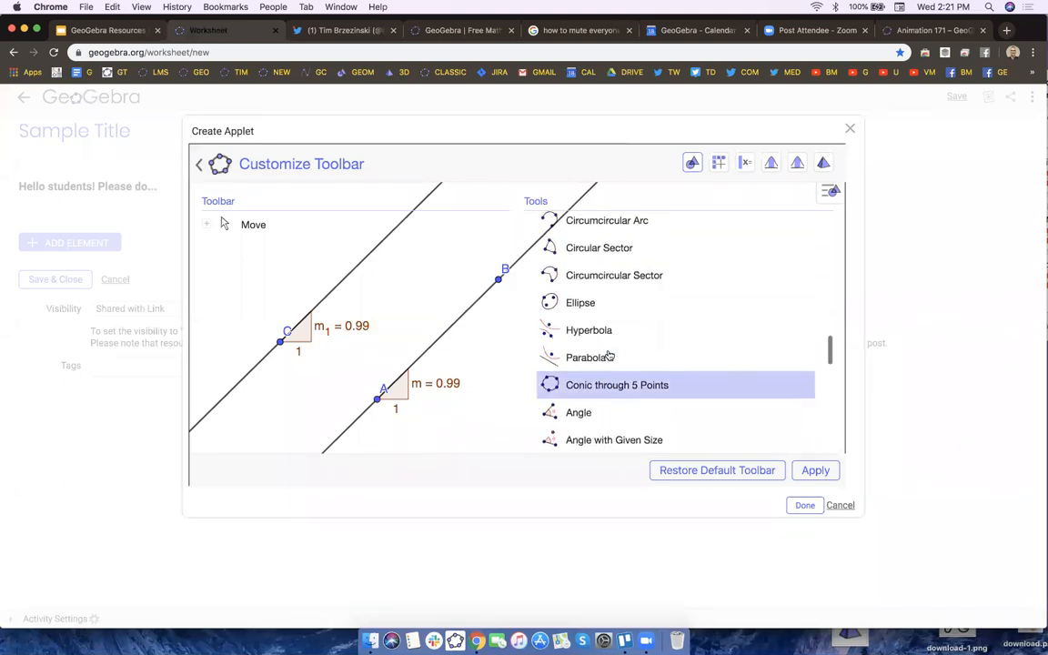
pyautogui.scroll(6, 609, 355)
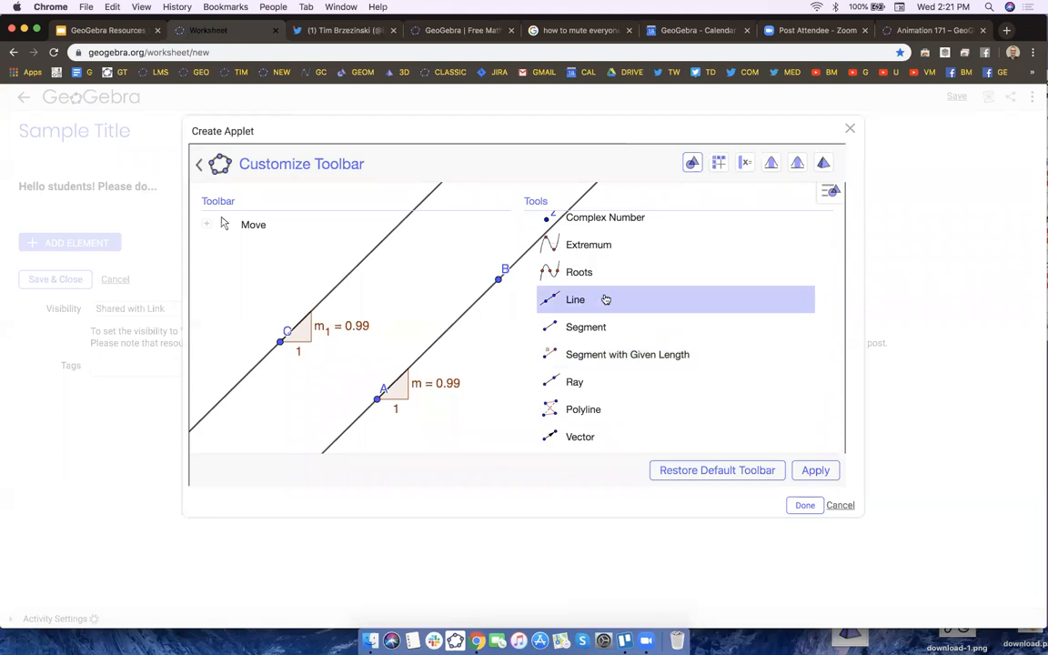
pyautogui.moveTo(605, 299); pyautogui.dragTo(212, 251)
# Add the Slope tool to the custom toolbar as a separate group below Line.
pyautogui.scroll(-1, 615, 361)
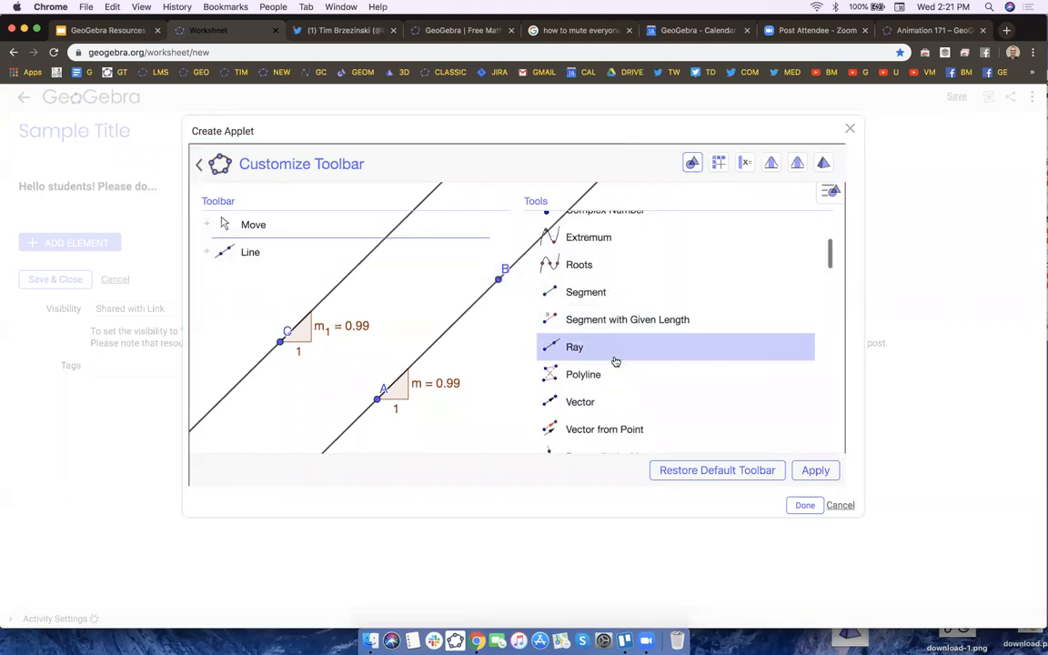
pyautogui.scroll(-4, 615, 361)
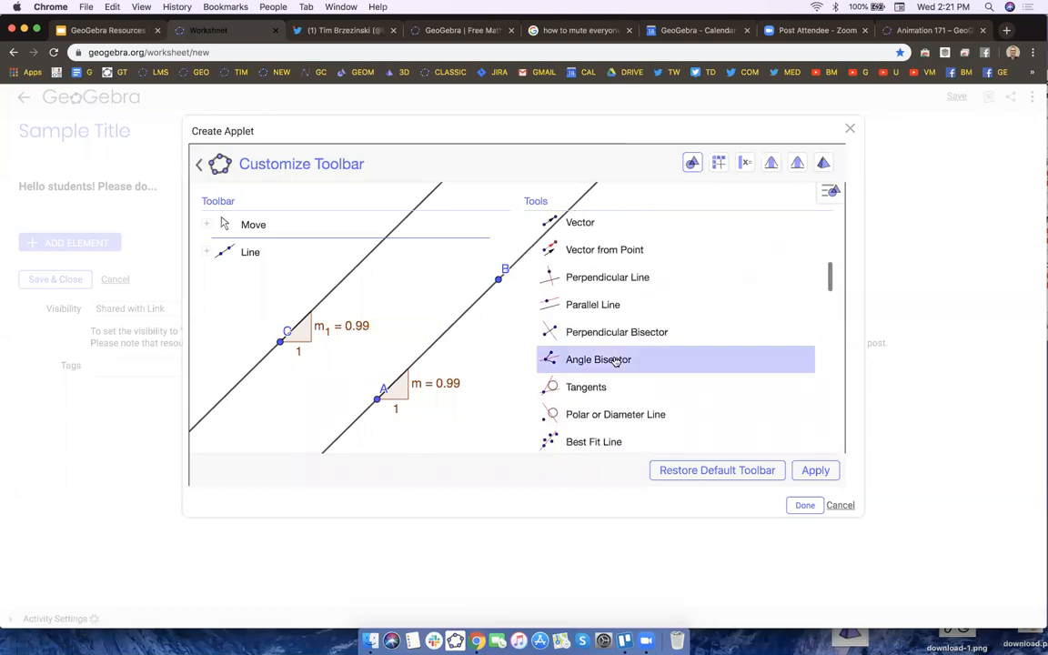
pyautogui.scroll(-5, 615, 361)
pyautogui.scroll(-10, 615, 361)
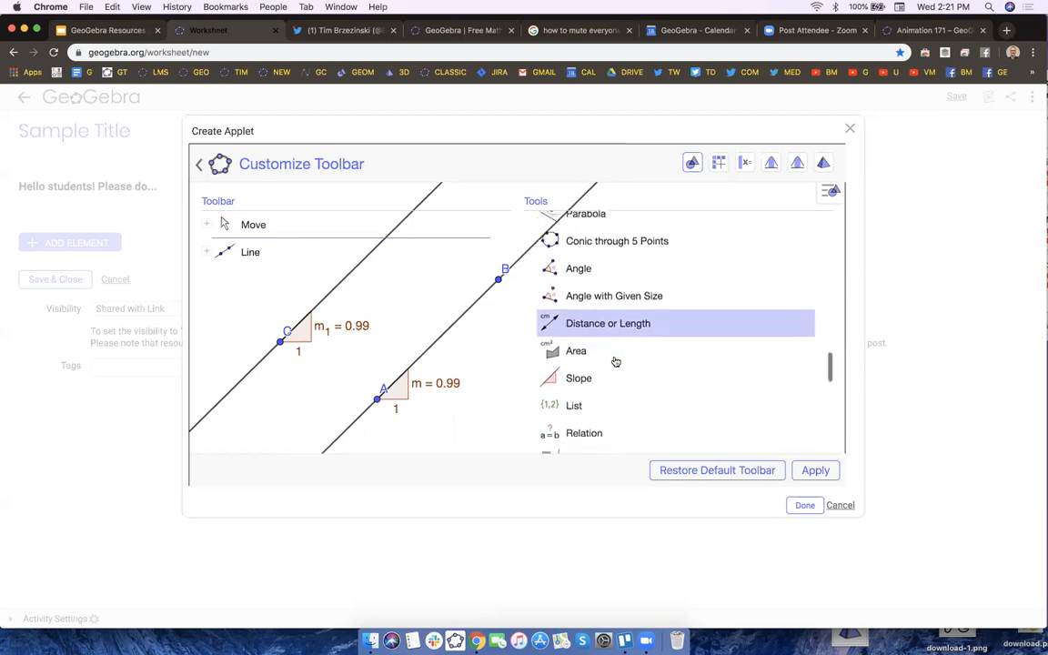
pyautogui.scroll(-1, 615, 361)
pyautogui.moveTo(615, 363); pyautogui.dragTo(225, 283)
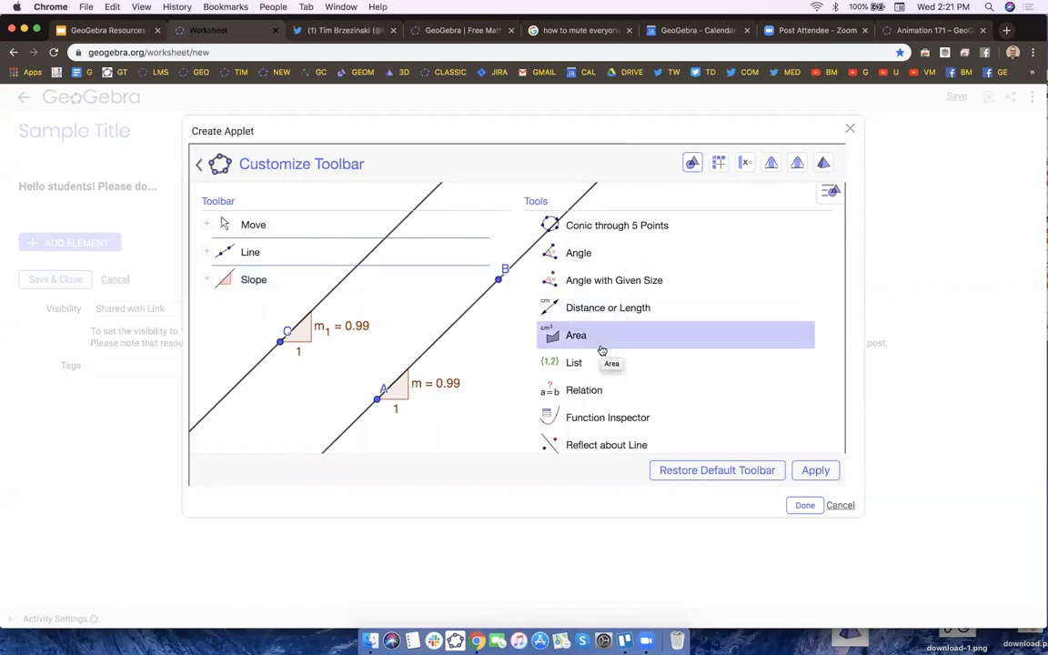
# Add the Parallel Line tool to the custom toolbar as a separate group below Slope.
pyautogui.scroll(-5, 601, 350)
pyautogui.scroll(5, 602, 351)
pyautogui.scroll(5, 602, 350)
pyautogui.scroll(6, 602, 350)
pyautogui.scroll(4, 603, 346)
pyautogui.moveTo(603, 307); pyautogui.dragTo(243, 310)
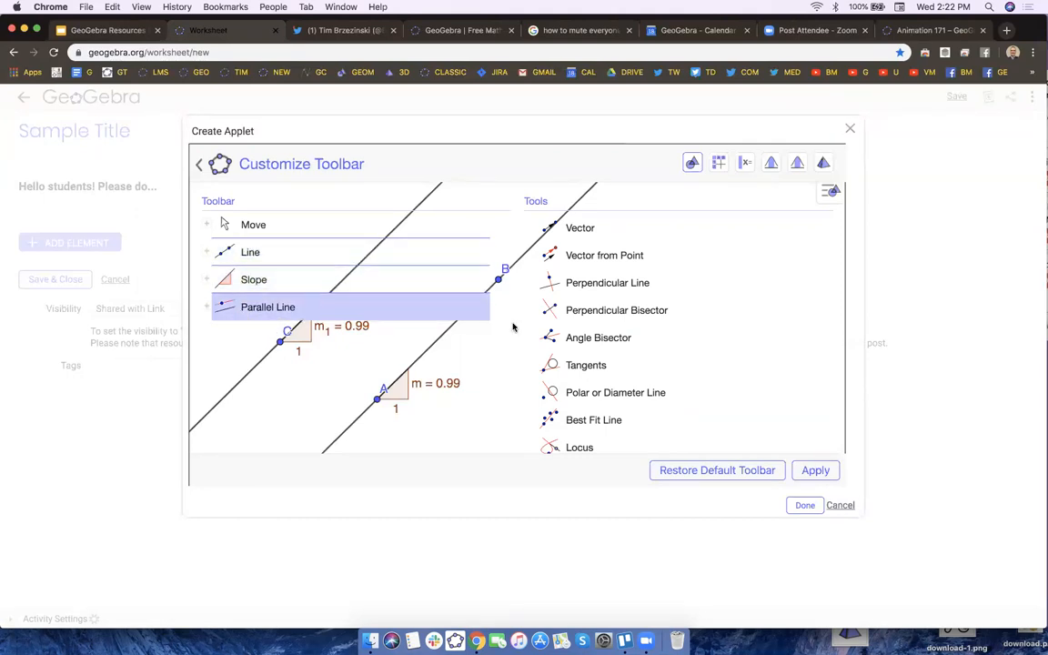
# Add the Delete tool as the last group of the custom toolbar and apply the customization to the applet.
pyautogui.scroll(-5, 610, 350)
pyautogui.scroll(-10, 610, 353)
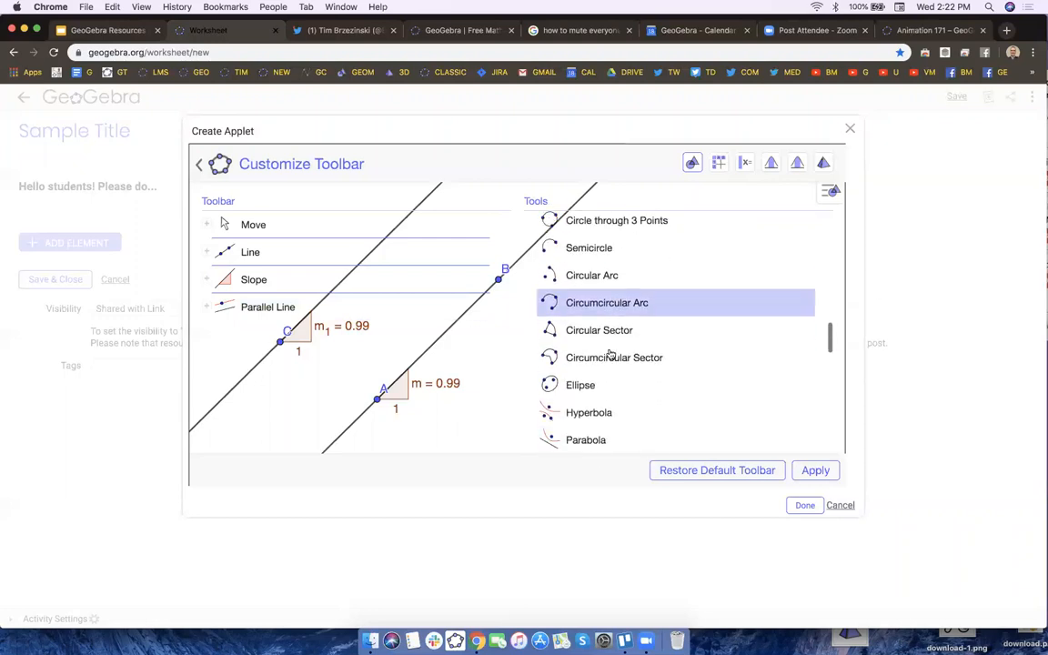
pyautogui.scroll(-2, 609, 355)
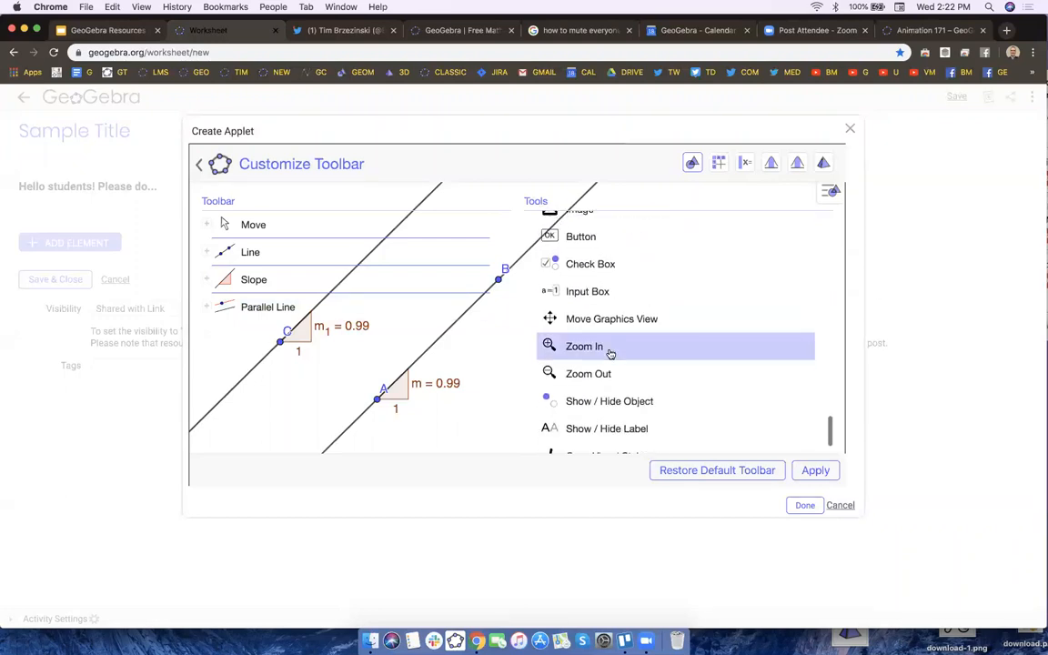
pyautogui.moveTo(622, 441); pyautogui.dragTo(224, 335)
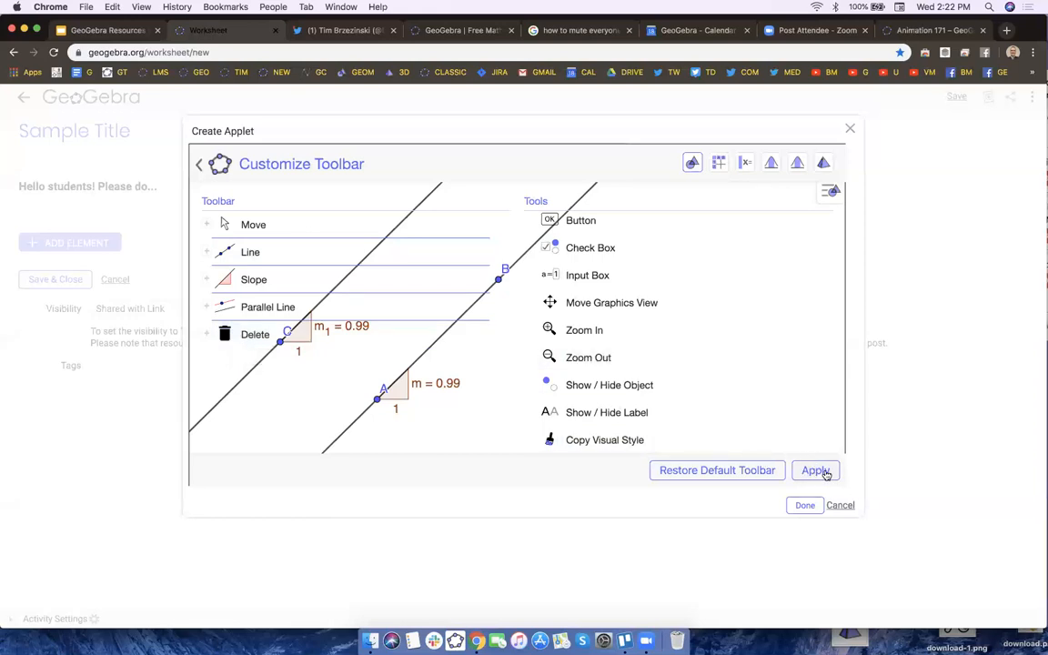
pyautogui.moveTo(242, 336); pyautogui.dragTo(224, 286)
pyautogui.click(227, 310)
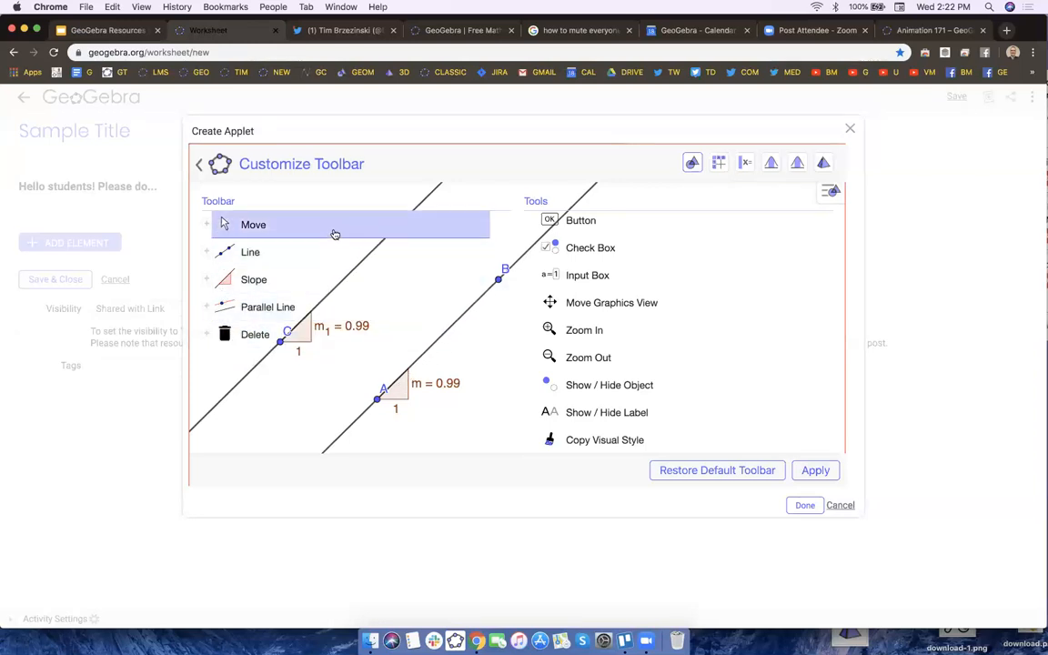
pyautogui.click(814, 471)
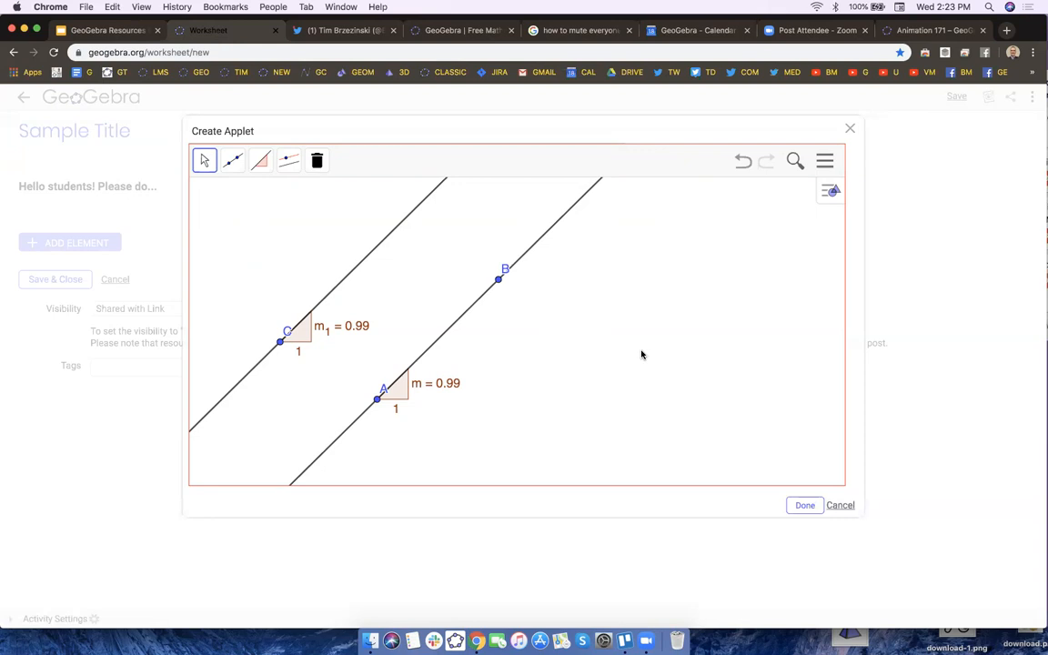
# Clear the construction with the Delete tool by removing points C, A and B with their lines and slope triangles.
pyautogui.click(317, 161)
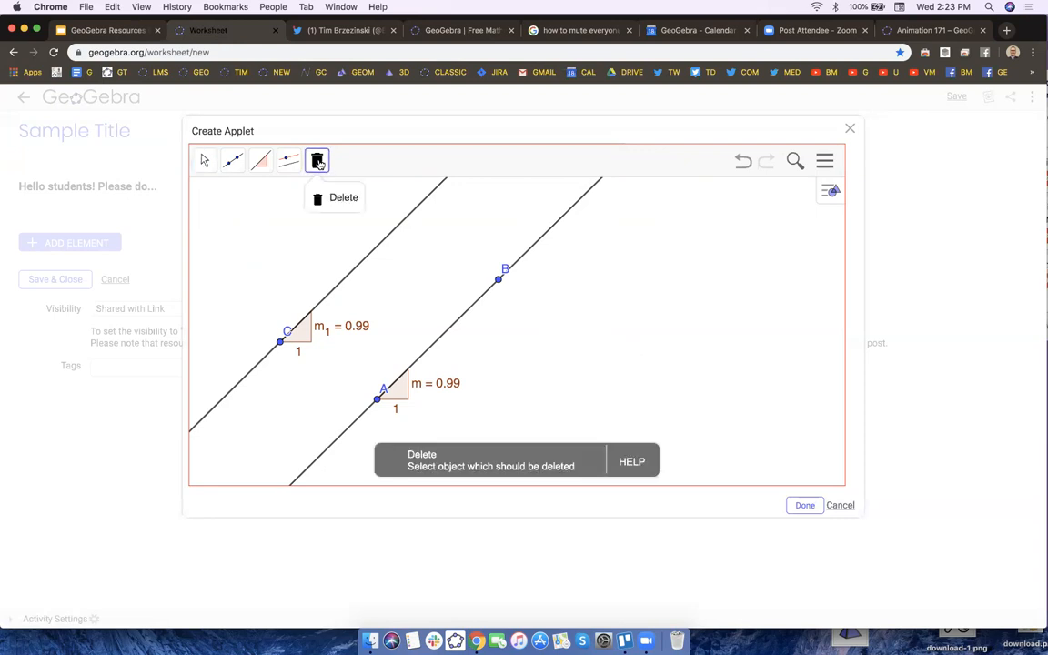
pyautogui.click(293, 337)
pyautogui.click(290, 331)
pyautogui.click(280, 341)
pyautogui.click(378, 397)
pyautogui.click(499, 279)
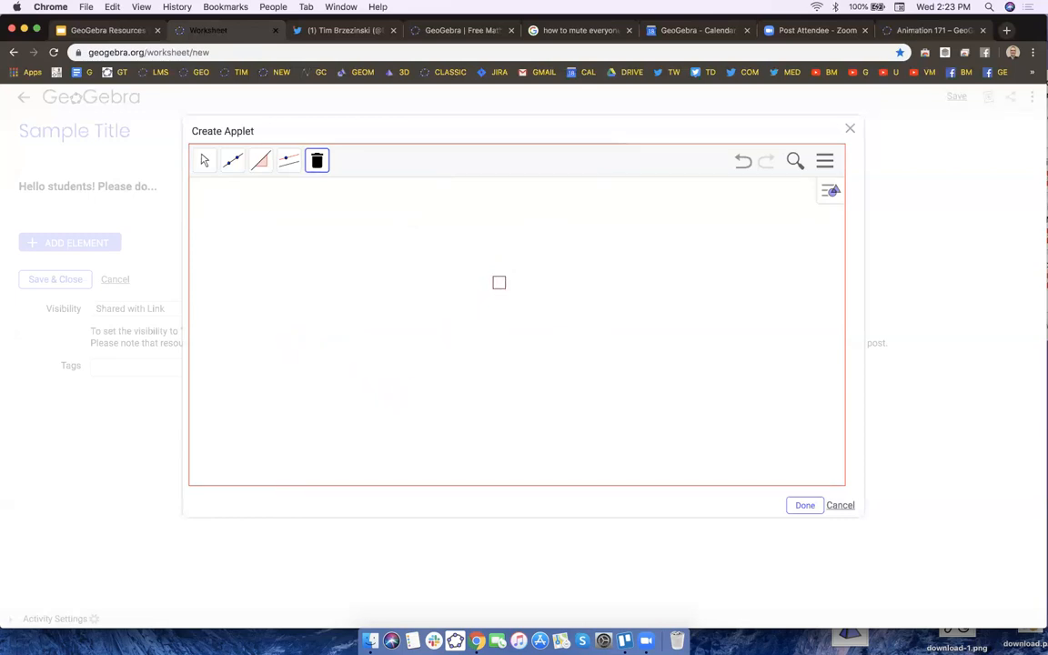
# Return to the Move tool and show the grid with major and minor gridlines in the graphics view.
pyautogui.click(205, 161)
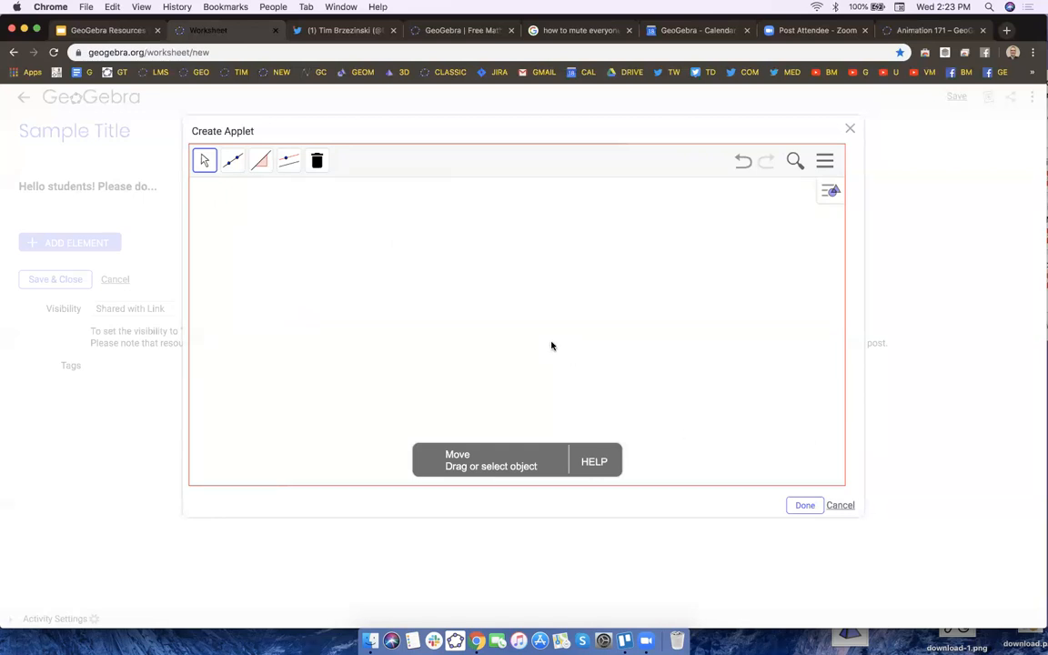
pyautogui.click(233, 161)
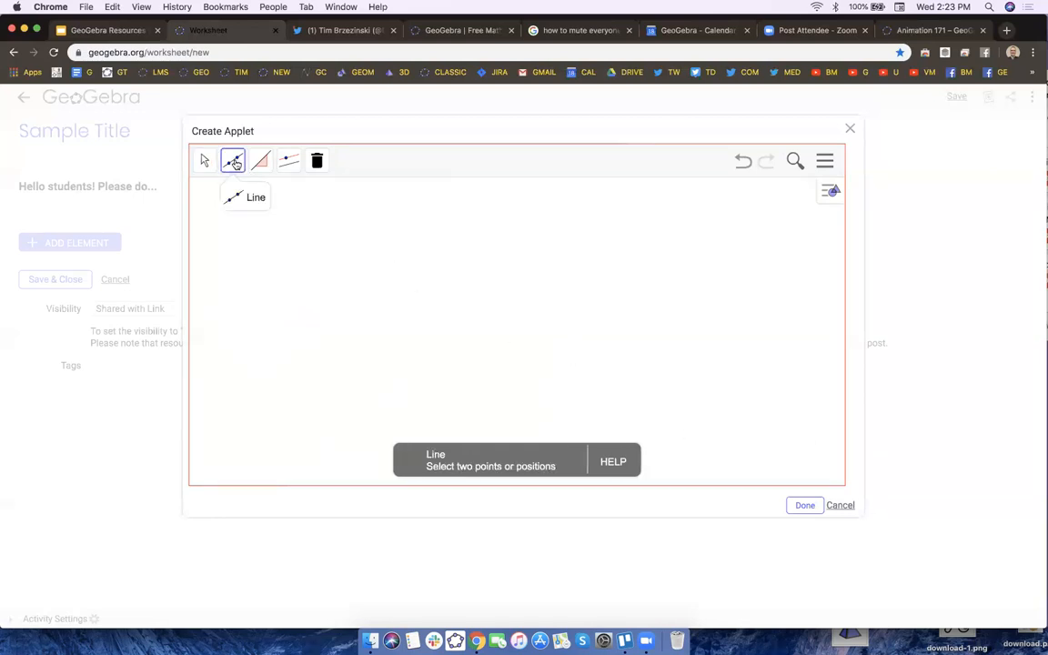
pyautogui.click(206, 158)
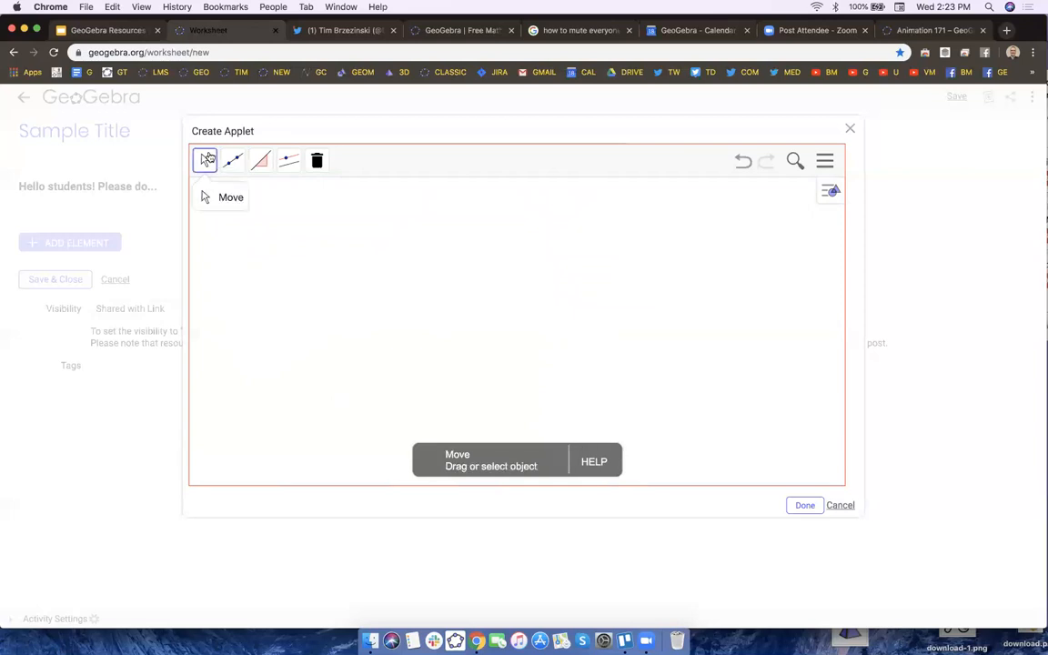
pyautogui.click(831, 191)
pyautogui.click(712, 197)
pyautogui.click(742, 223)
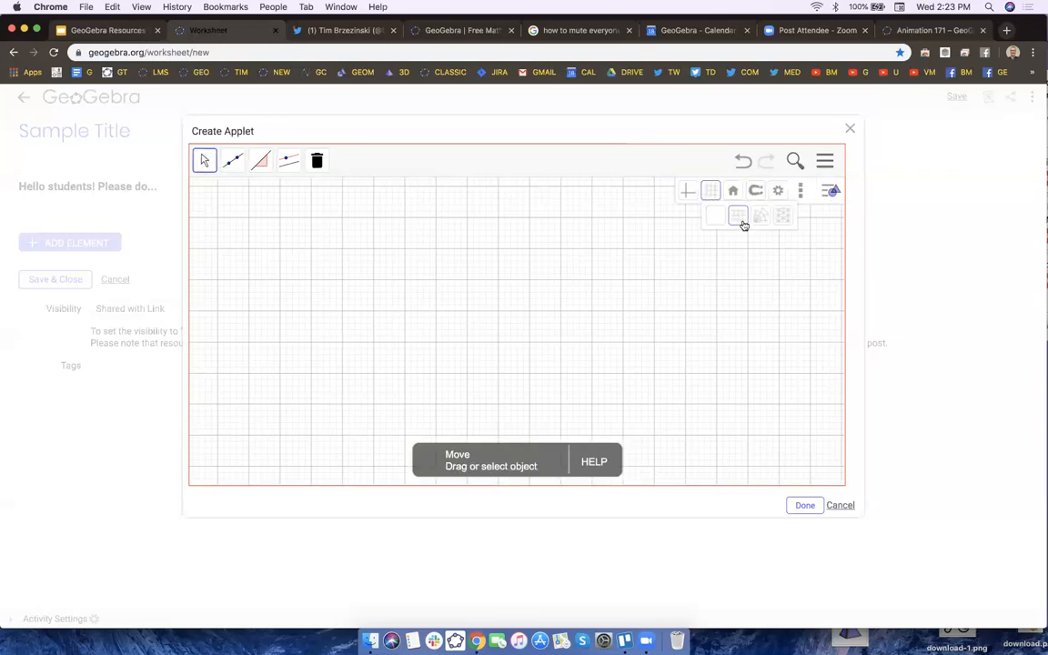
pyautogui.click(730, 270)
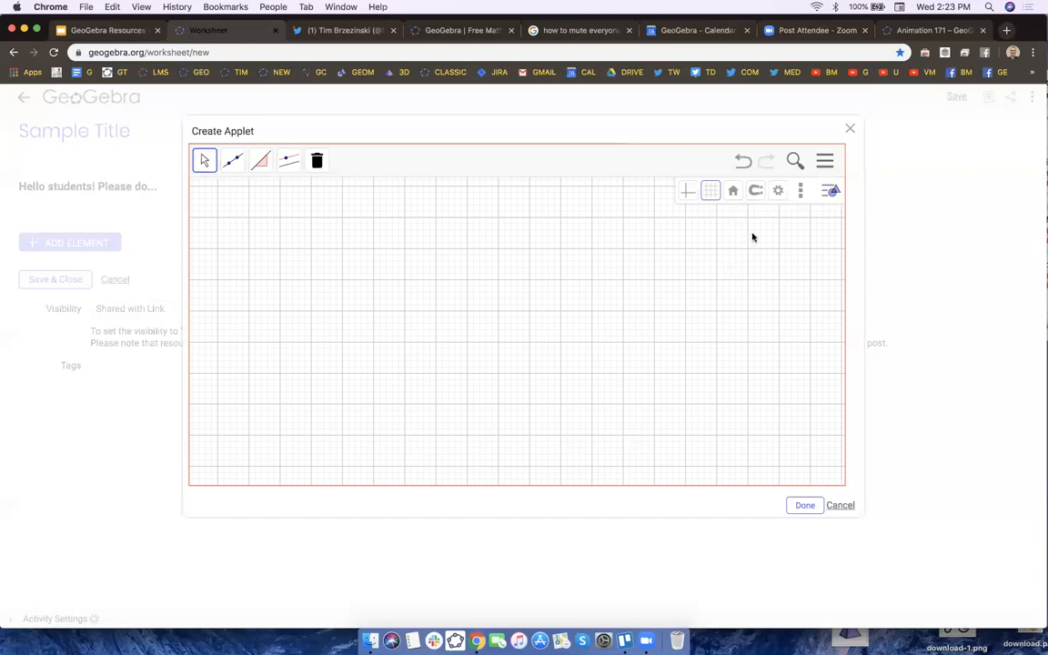
# In the graphics view's grid settings, change the grid type to Major Gridlines and close the settings.
pyautogui.rightClick(624, 305)
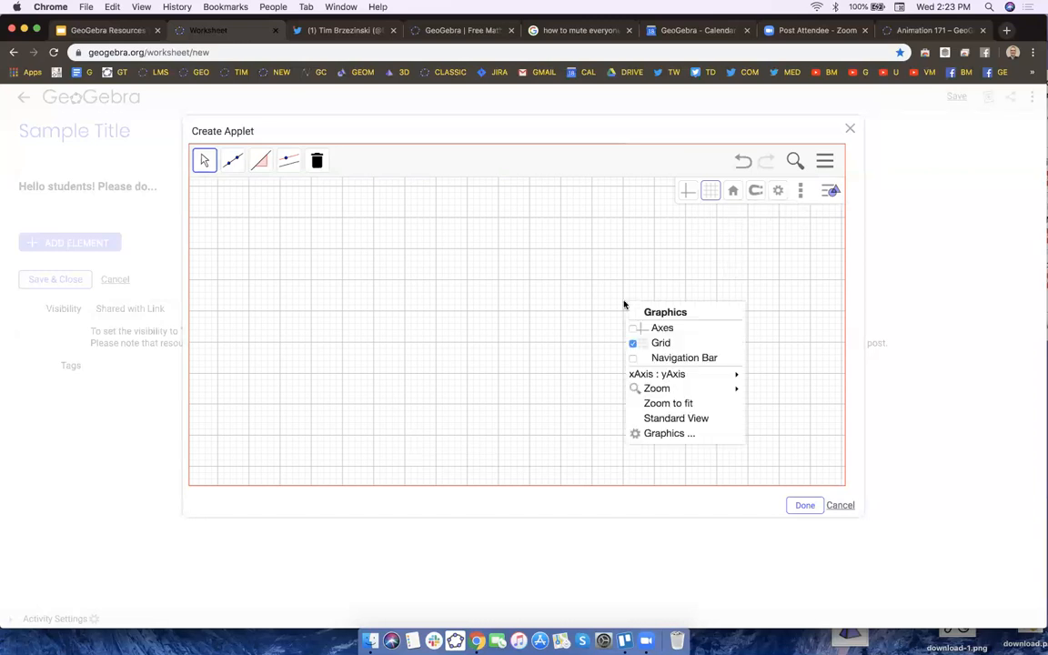
pyautogui.click(652, 434)
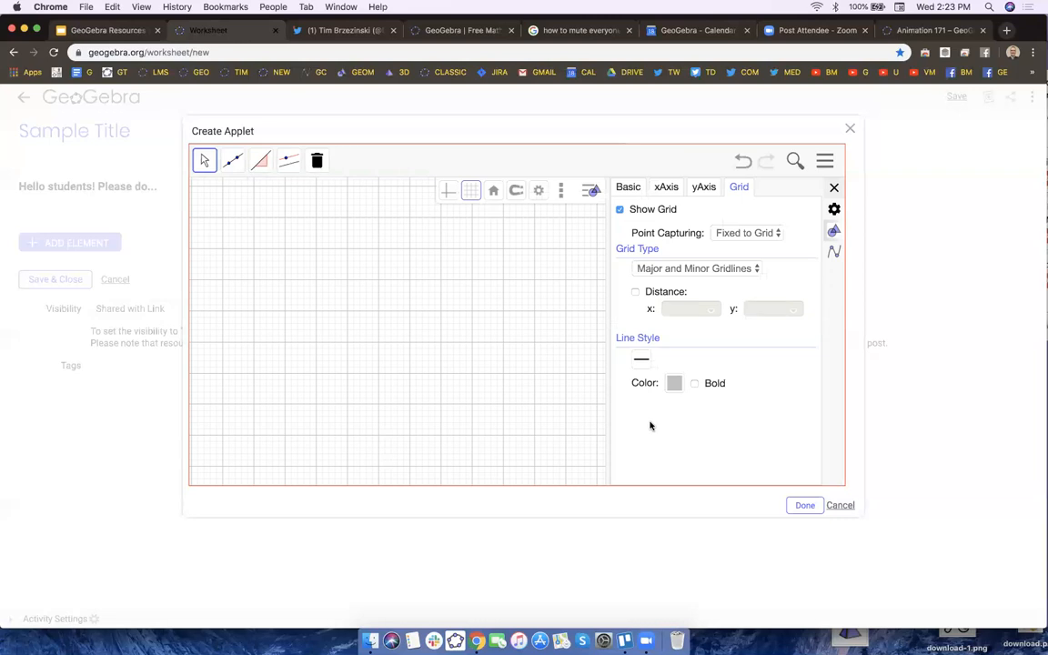
pyautogui.click(666, 187)
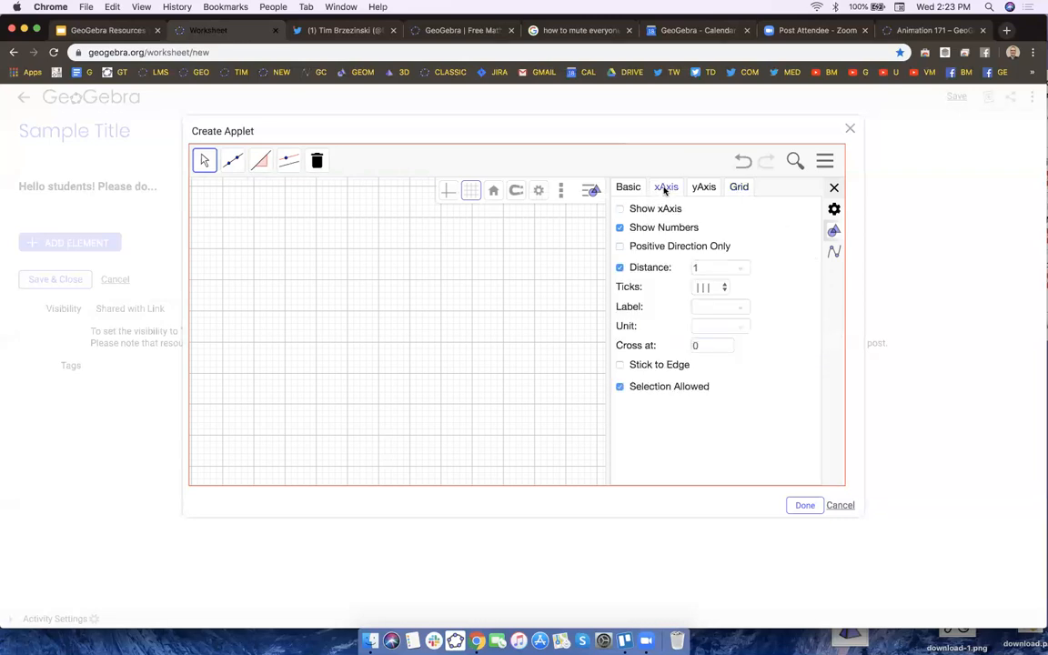
pyautogui.click(703, 187)
pyautogui.click(735, 188)
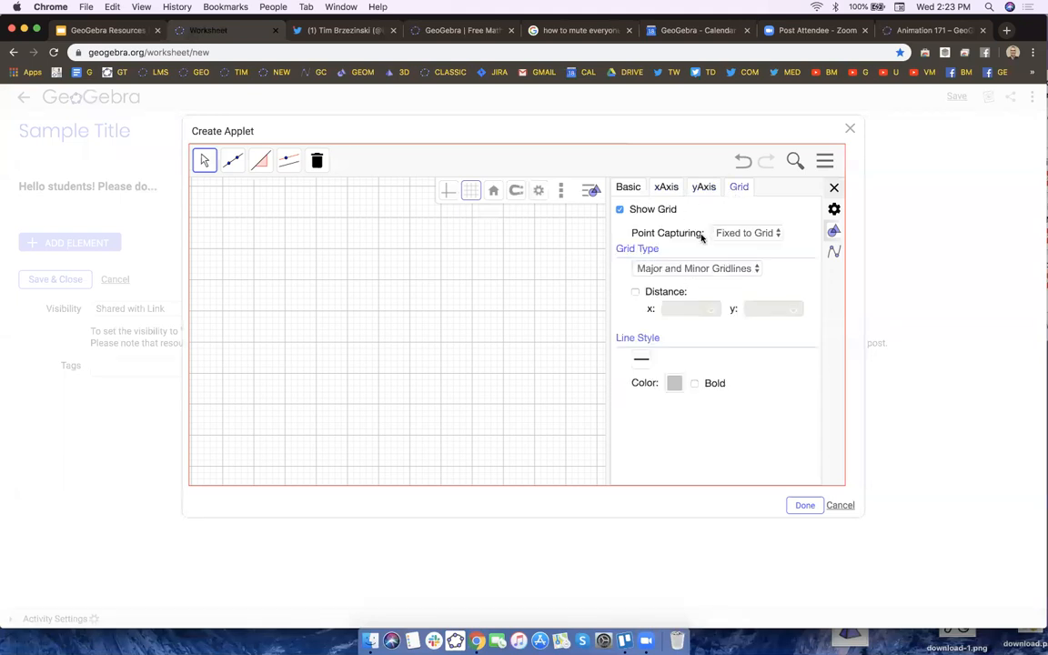
pyautogui.click(695, 268)
pyautogui.click(693, 229)
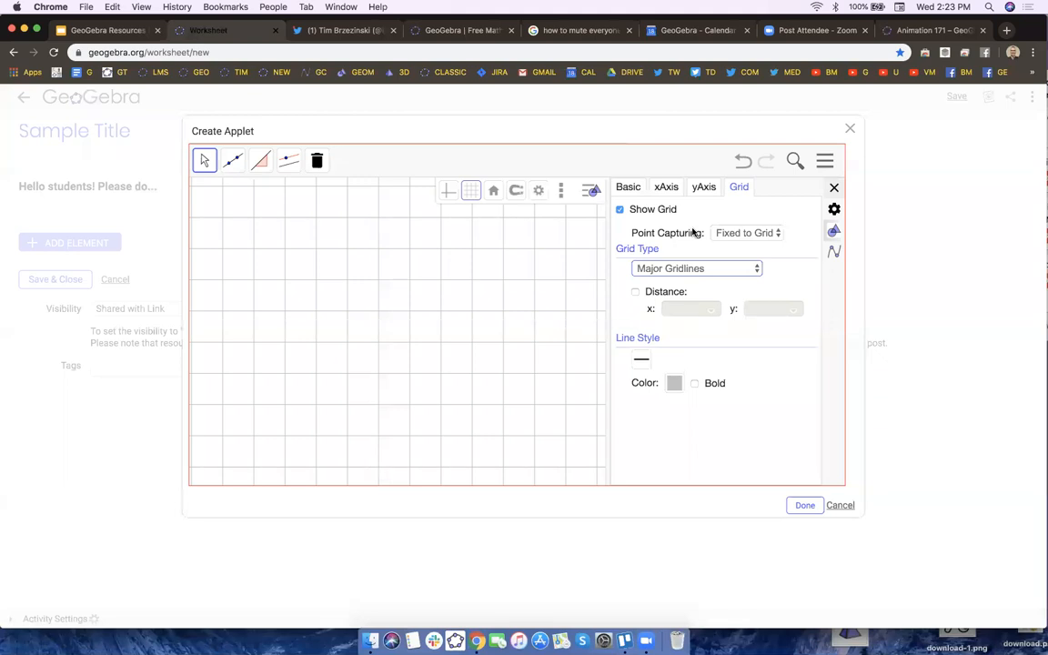
pyautogui.click(835, 187)
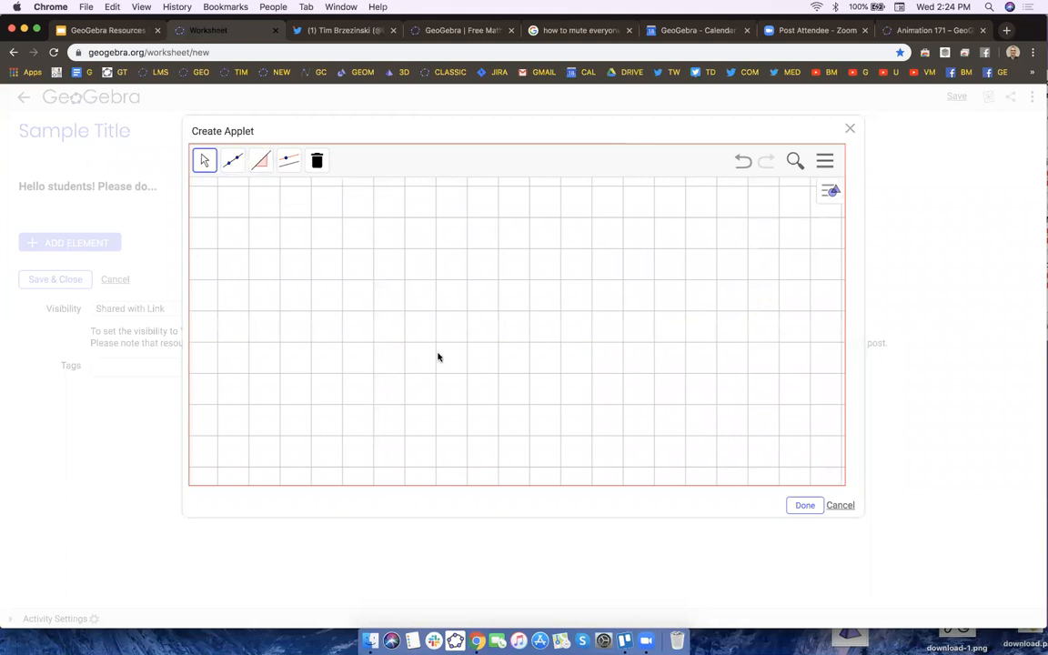
# Draw a line through two new grid points, the second five squares right of and three squares above the first.
pyautogui.click(231, 162)
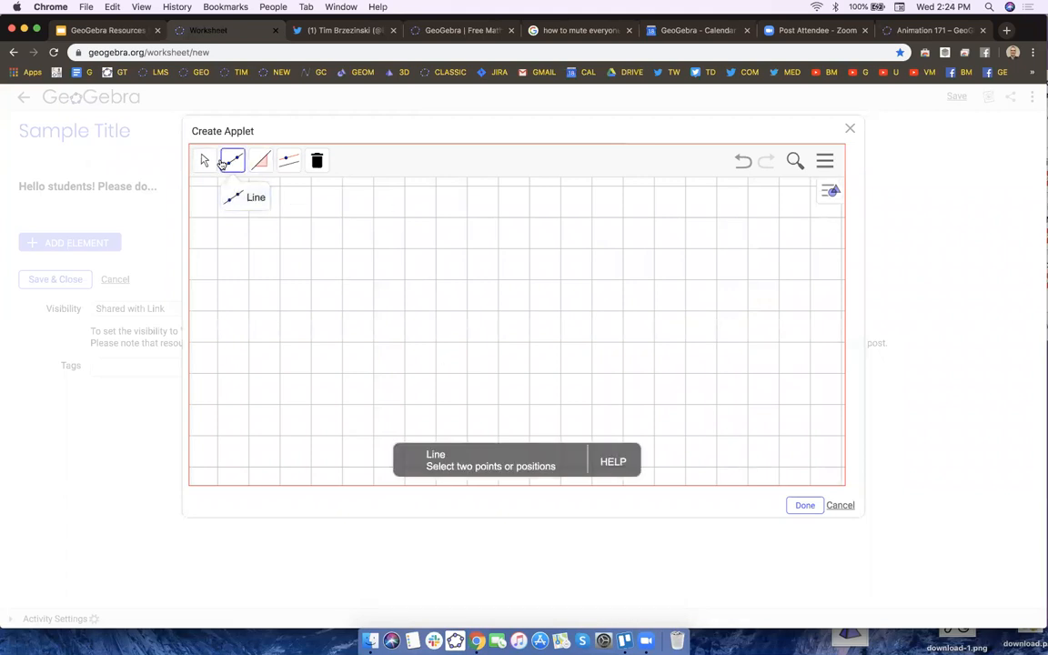
pyautogui.click(280, 310)
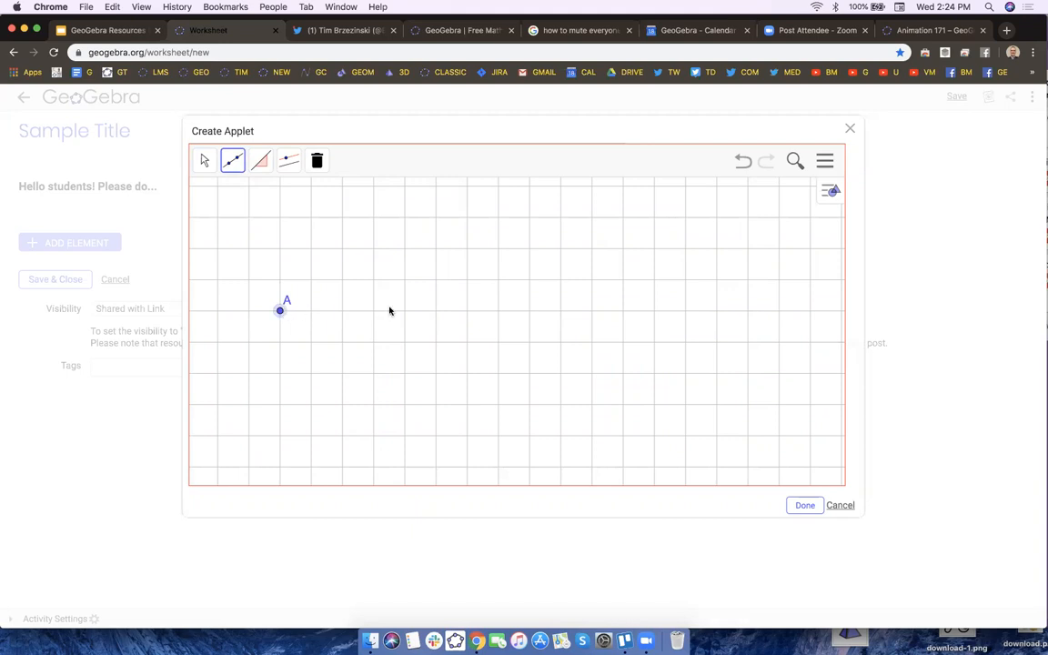
pyautogui.click(436, 217)
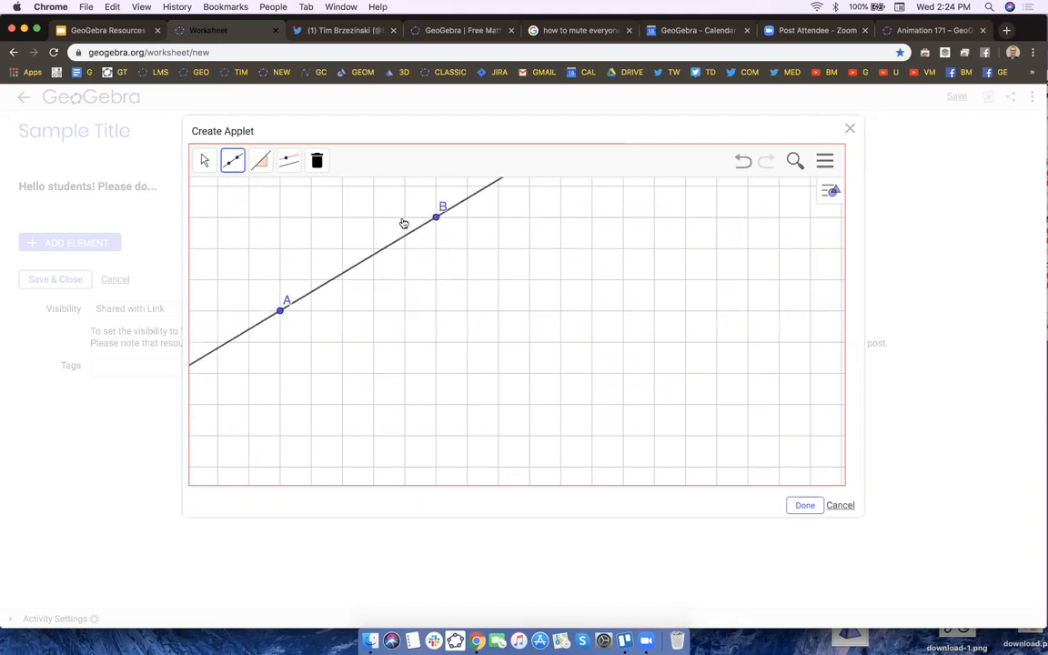
# Construct a line parallel to line AB through a new grid point four squares directly below B.
pyautogui.click(287, 162)
pyautogui.click(360, 264)
pyautogui.click(437, 340)
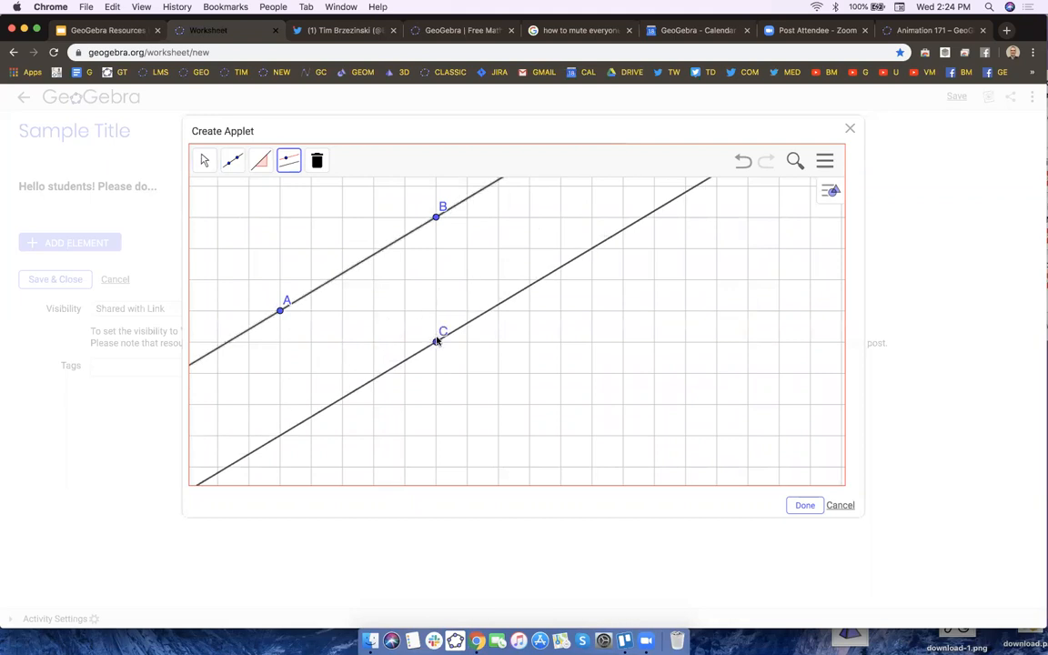
# Add slope triangles to both parallel lines with the Slope tool, and return to the Move tool to grab point B.
pyautogui.click(260, 160)
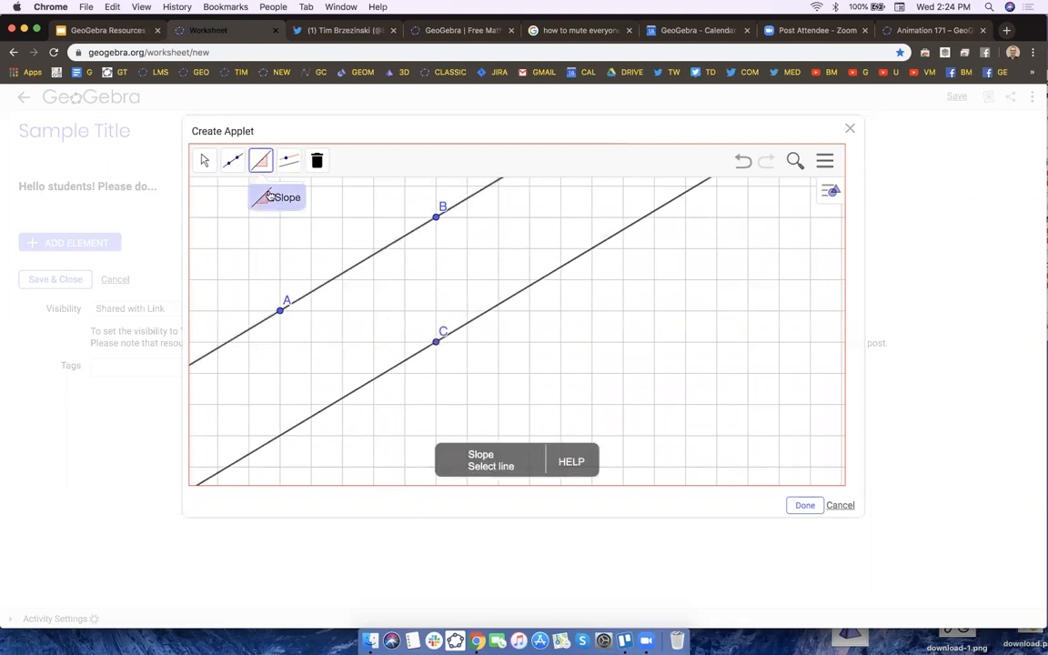
pyautogui.click(379, 254)
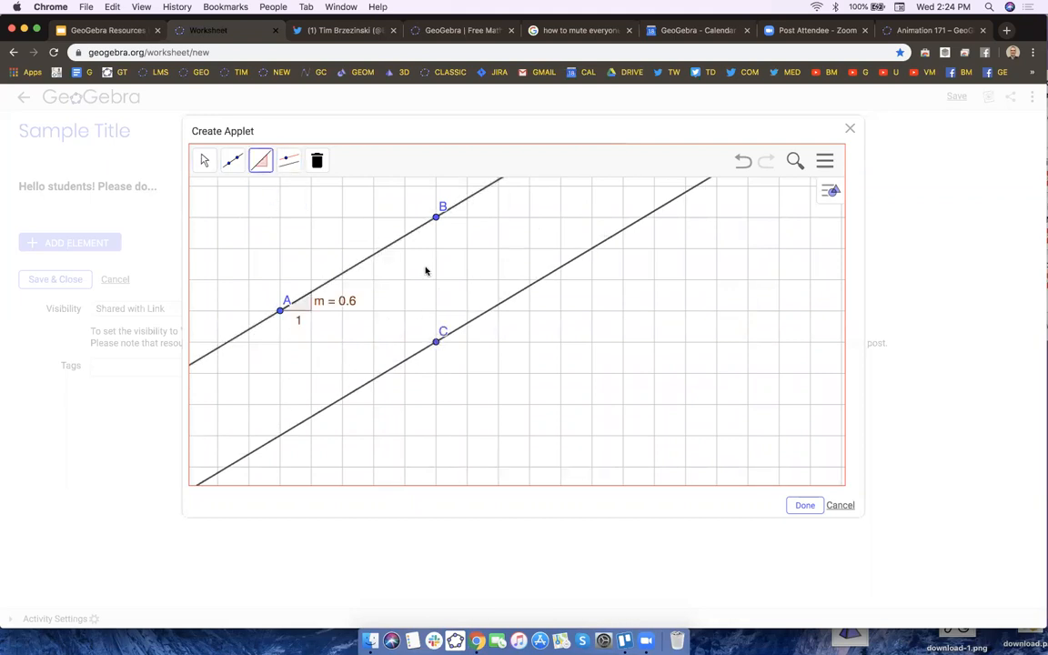
pyautogui.click(494, 311)
pyautogui.click(204, 160)
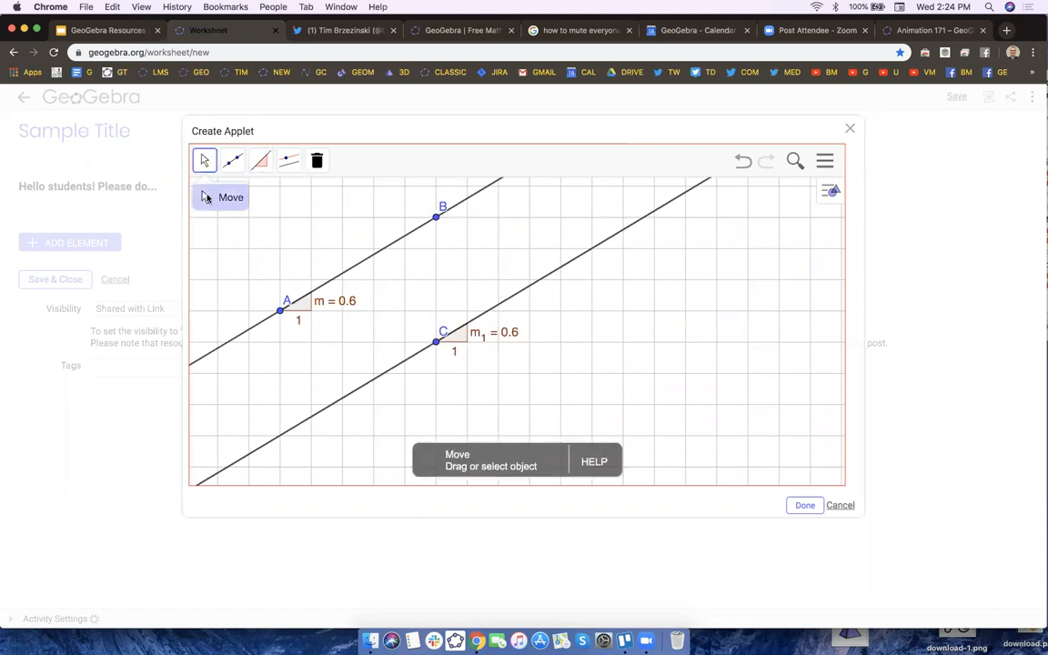
pyautogui.moveTo(436, 216)
pyautogui.mouseDown()
pyautogui.moveTo(407, 368)
pyautogui.moveTo(347, 435)
pyautogui.moveTo(440, 330)
pyautogui.moveTo(431, 216)
pyautogui.moveTo(438, 242)
pyautogui.moveTo(356, 435)
pyautogui.moveTo(461, 311)
pyautogui.moveTo(411, 209)
pyautogui.moveTo(430, 393)
pyautogui.moveTo(437, 217)
pyautogui.mouseUp()
# Delete points A, B and C with their dependent lines and slopes, and finish creating the blank applet.
pyautogui.click(317, 159)
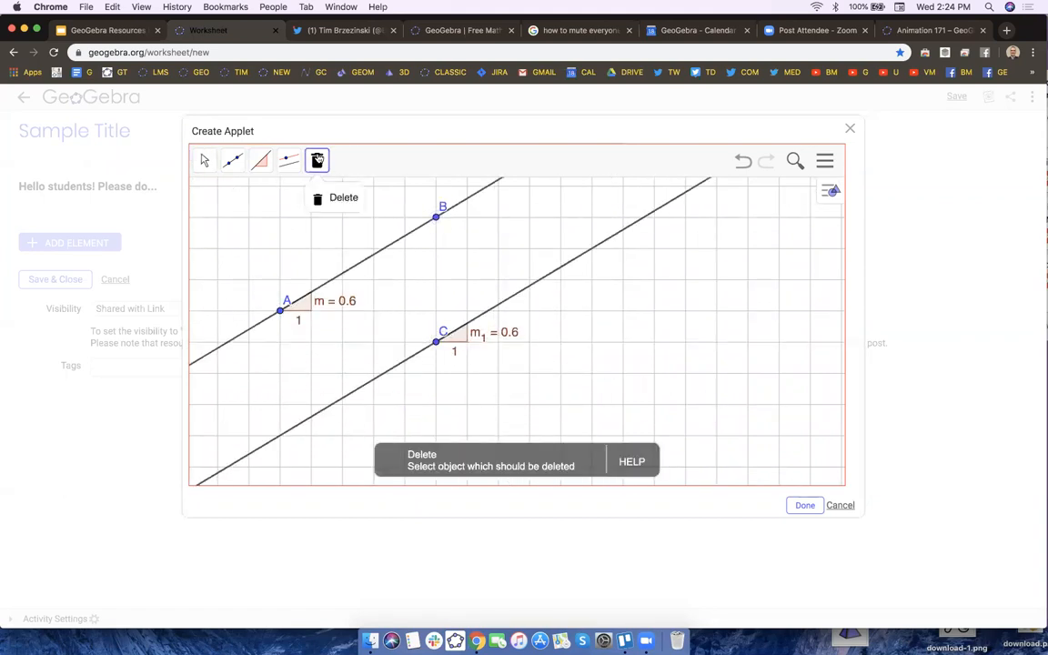
pyautogui.click(282, 309)
pyautogui.click(439, 215)
pyautogui.click(436, 341)
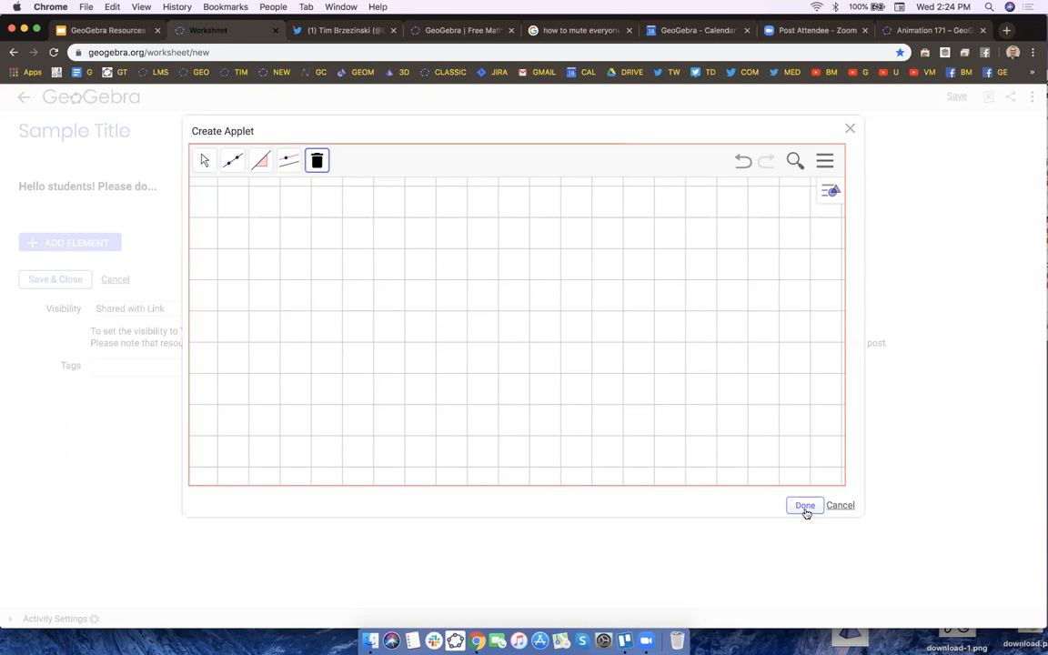
pyautogui.click(805, 506)
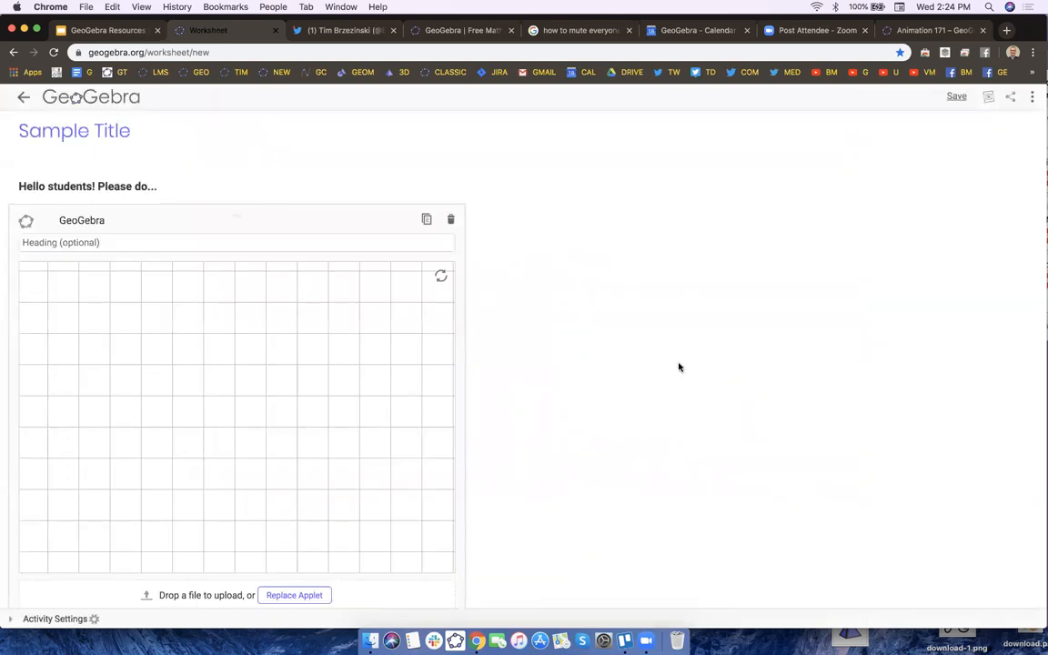
# In the applet's advanced settings, enable Show Toolbar.
pyautogui.scroll(-2, 679, 367)
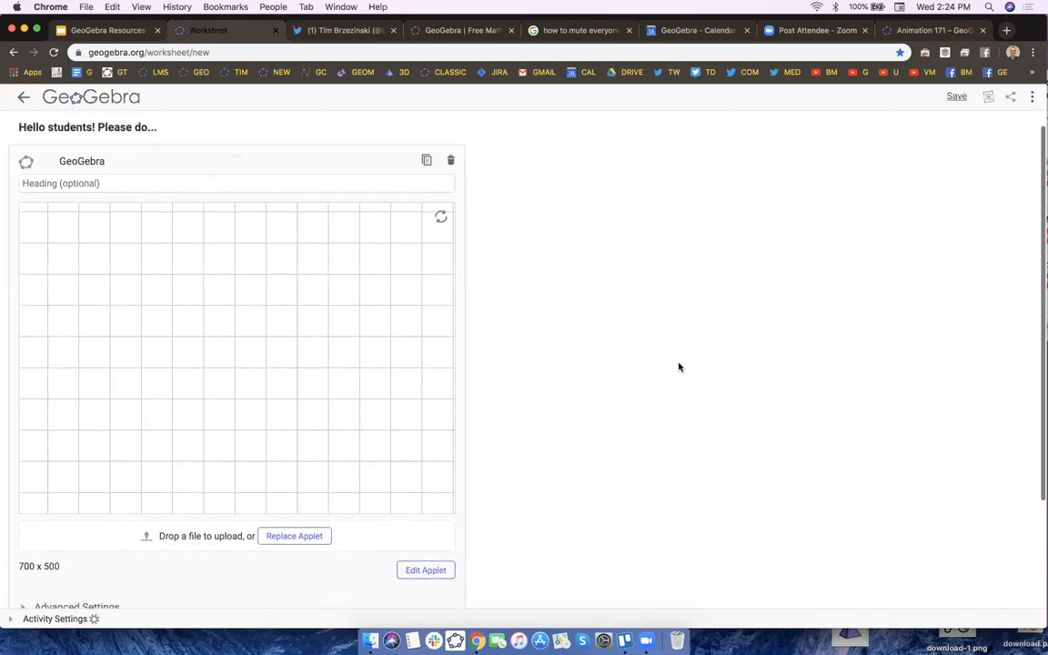
pyautogui.scroll(-1, 678, 366)
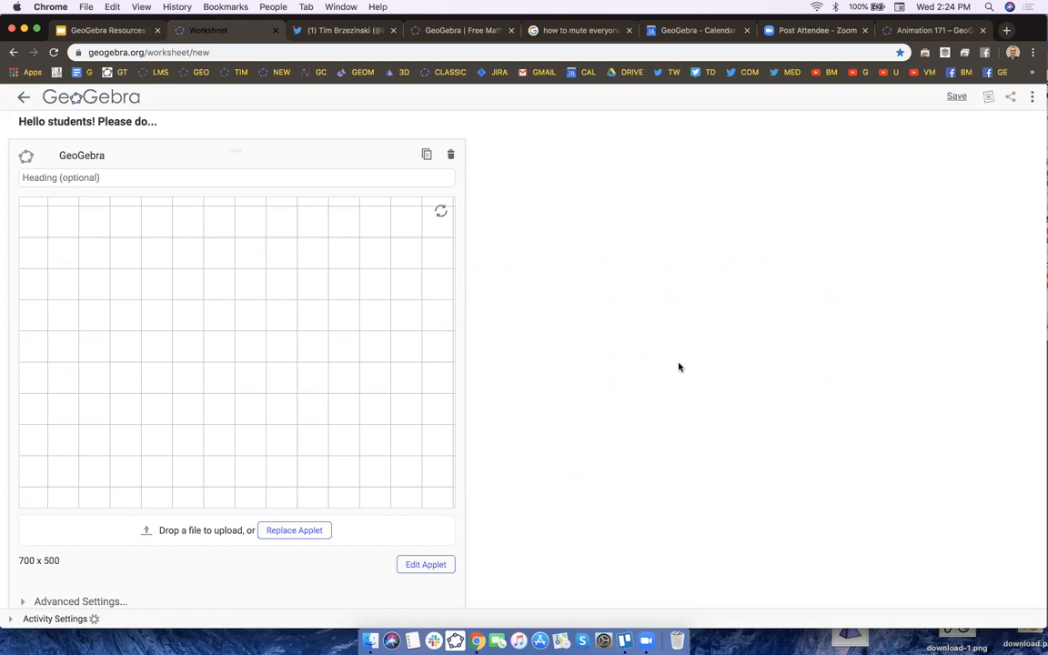
pyautogui.scroll(-3, 678, 366)
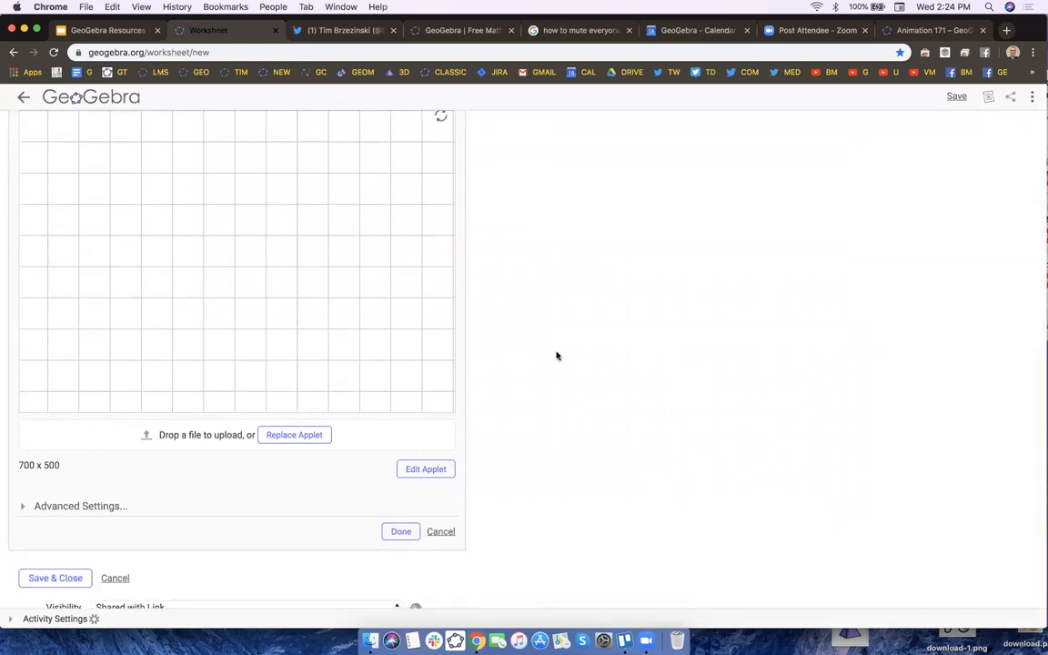
pyautogui.scroll(-2, 556, 355)
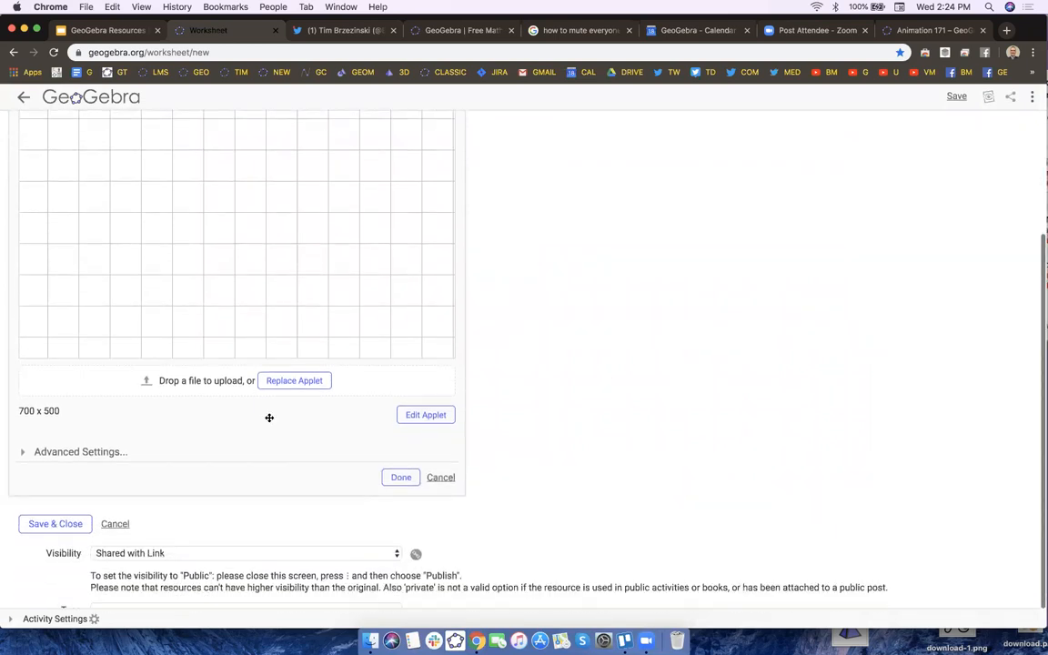
pyautogui.click(70, 453)
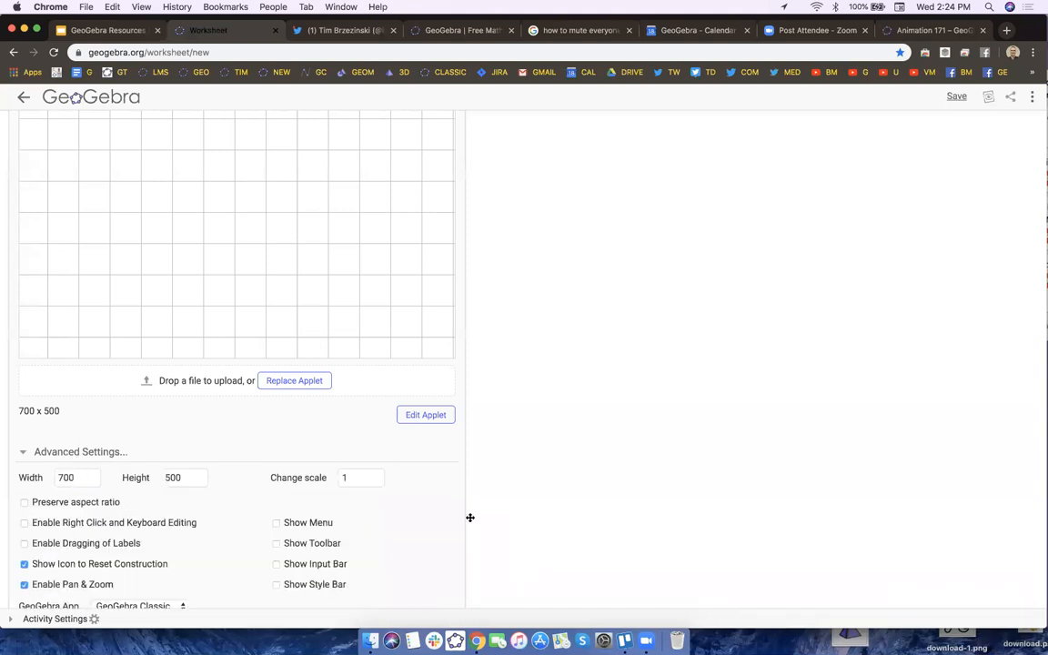
pyautogui.scroll(-2, 591, 480)
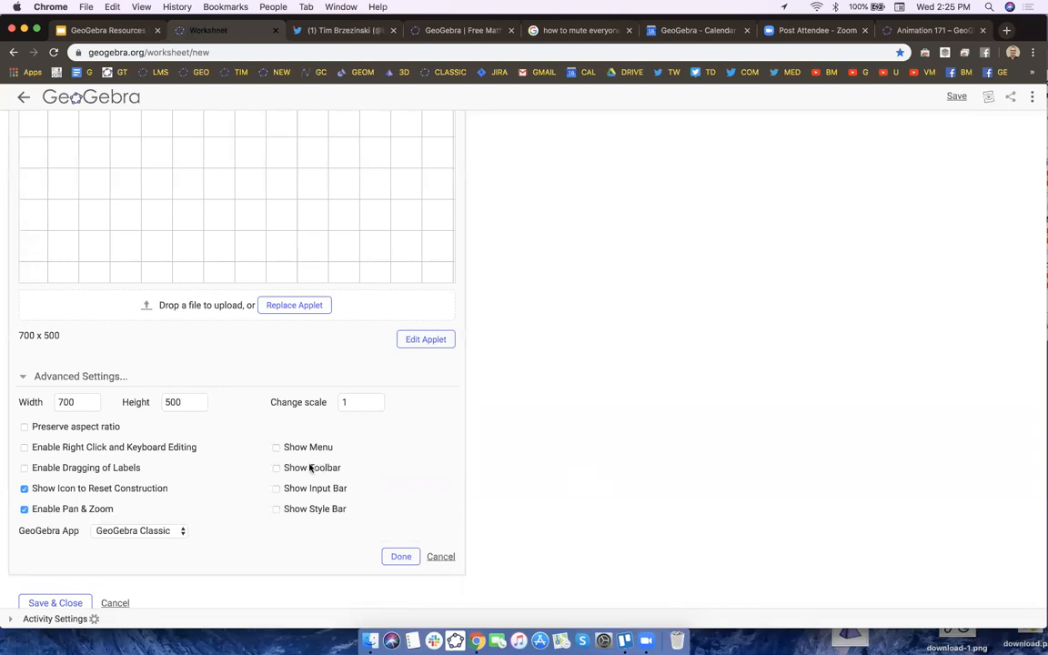
pyautogui.click(277, 468)
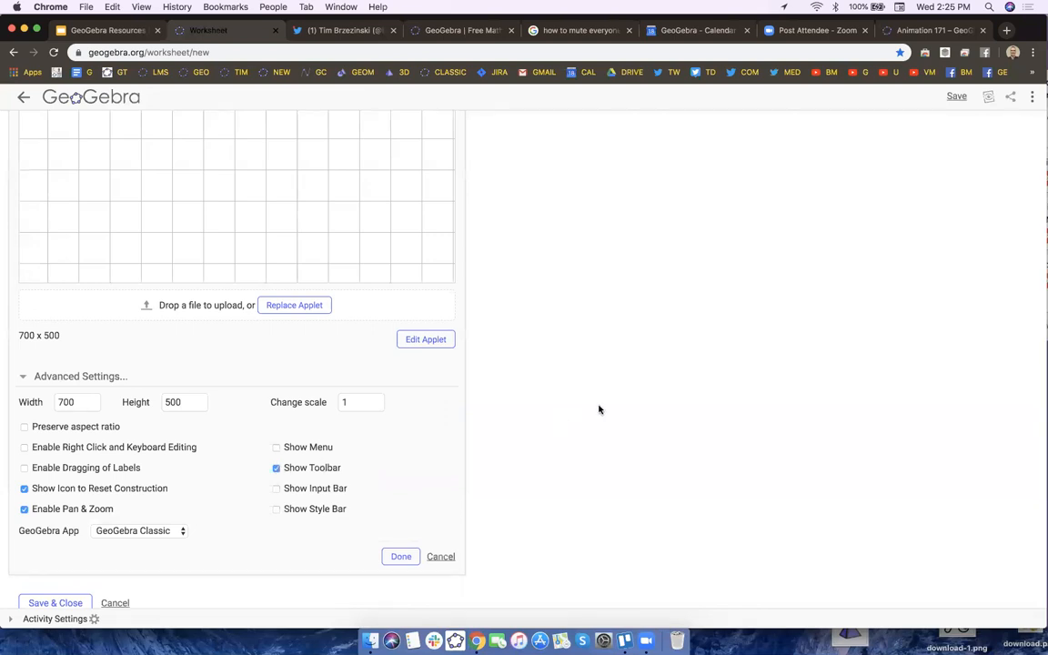
# Also enable Show Menu, Show Input Bar, Show Style Bar, Enable Right Click and Keyboard Editing, and Enable Dragging of Labels for the applet.
pyautogui.scroll(1, 599, 409)
pyautogui.scroll(3, 599, 410)
pyautogui.scroll(-4, 599, 409)
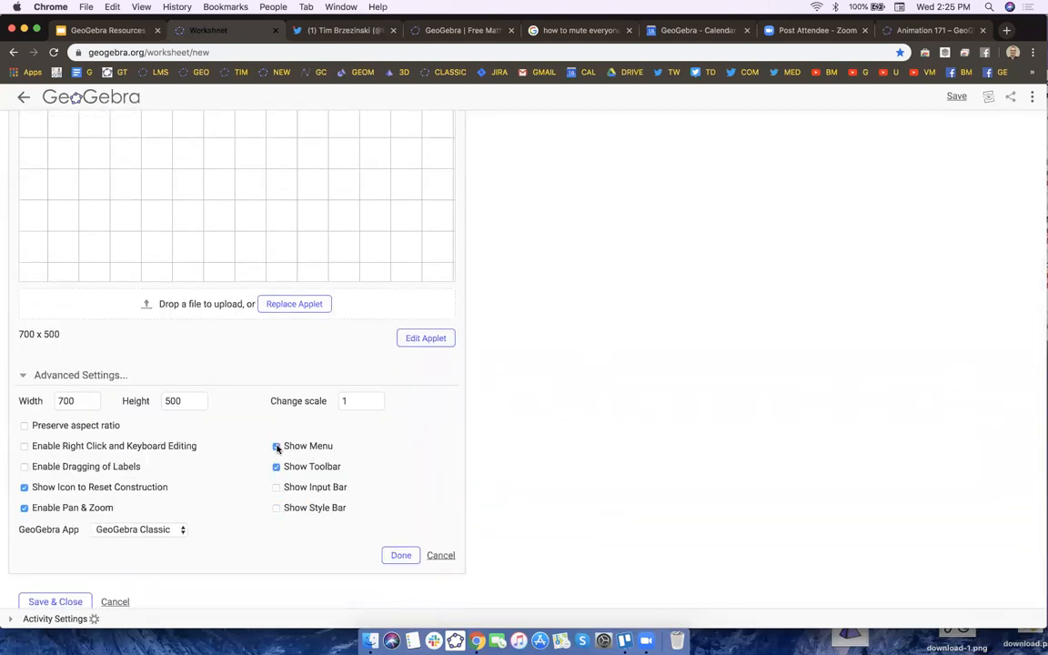
pyautogui.click(277, 488)
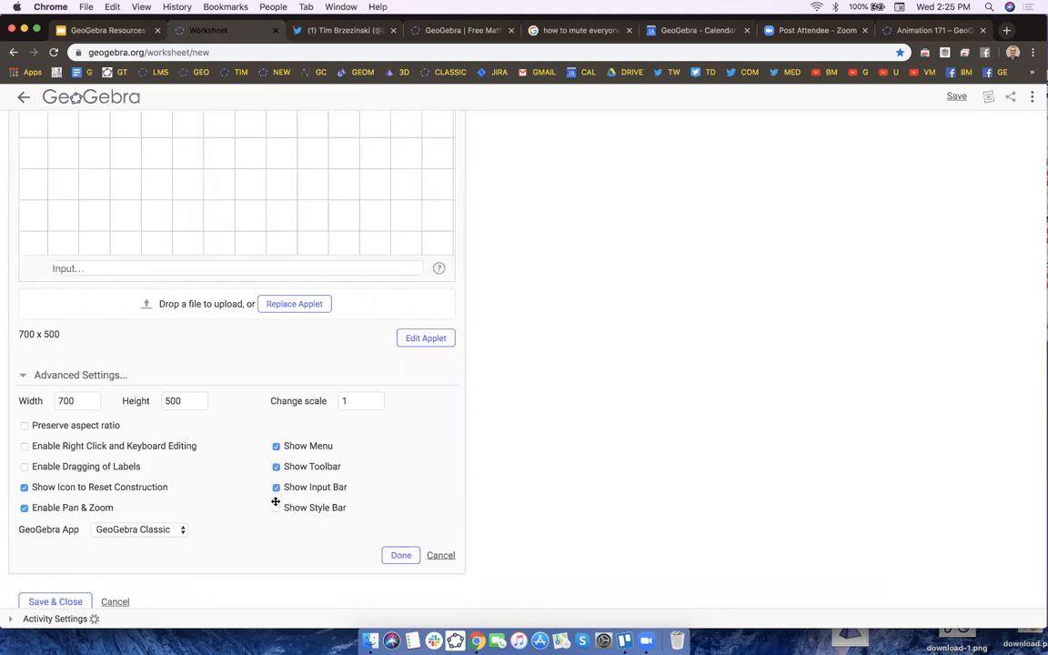
pyautogui.click(276, 507)
pyautogui.click(23, 467)
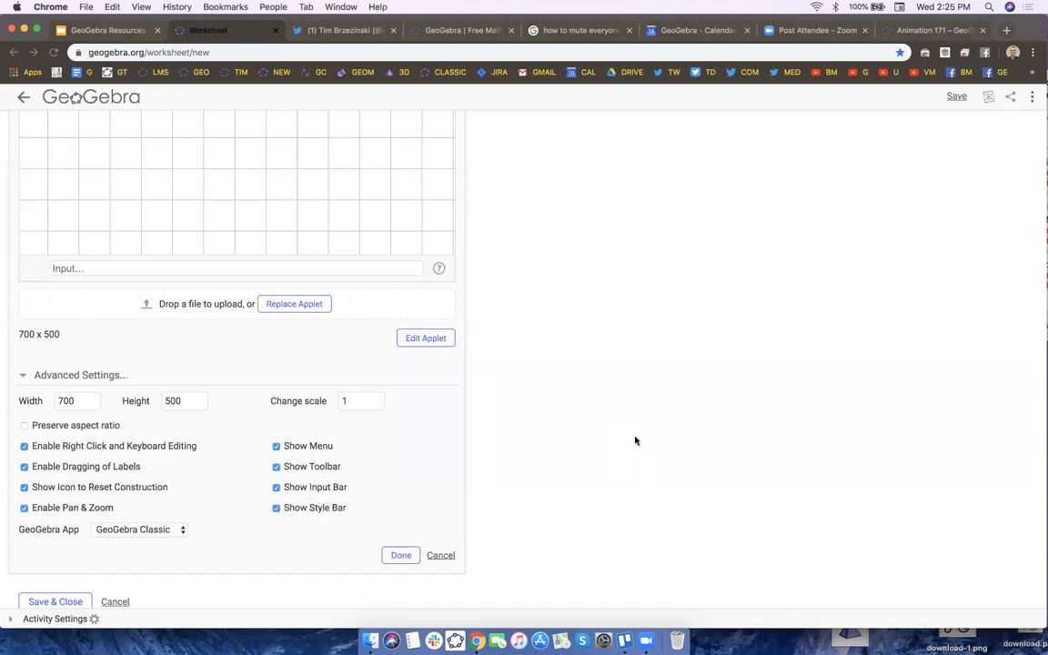
# Set the applet's width to 800 and check the resized applet preview.
pyautogui.scroll(5, 634, 440)
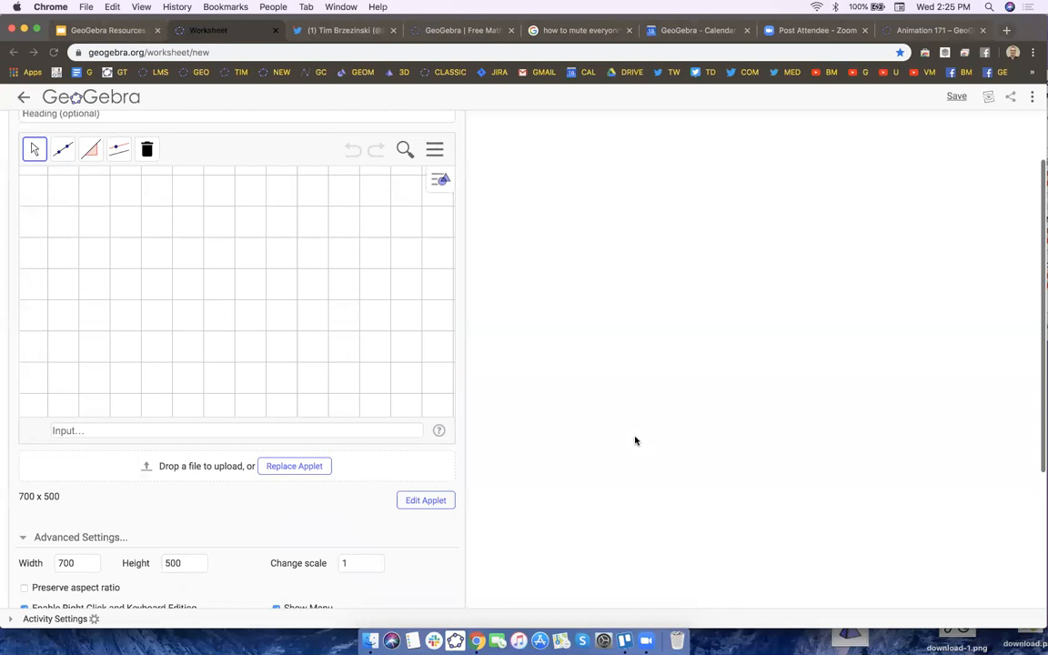
pyautogui.scroll(-1, 635, 440)
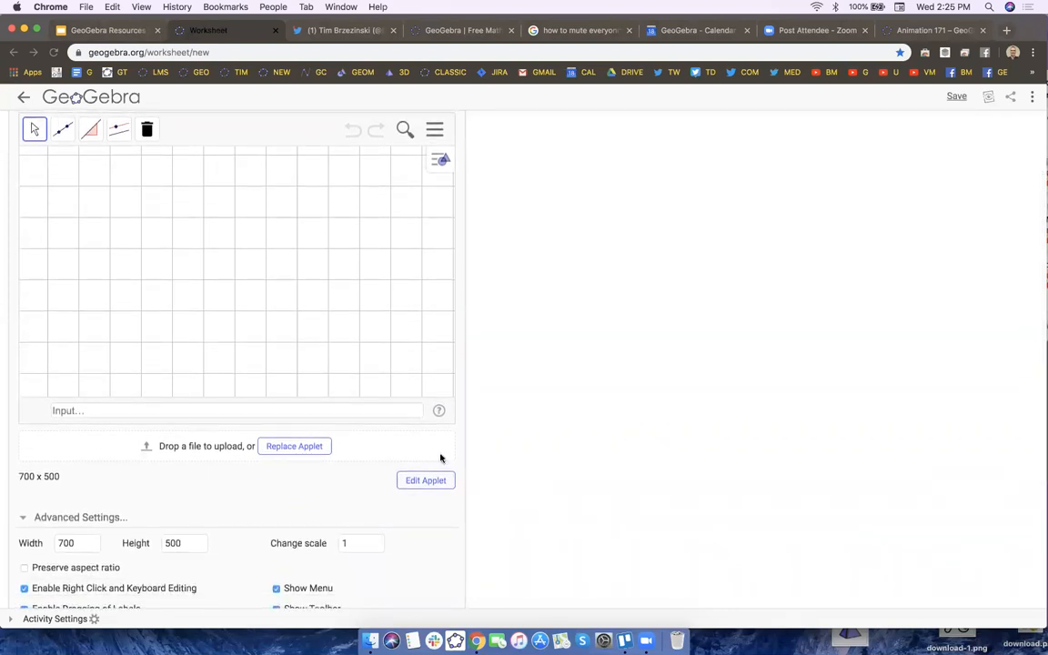
pyautogui.click(74, 544)
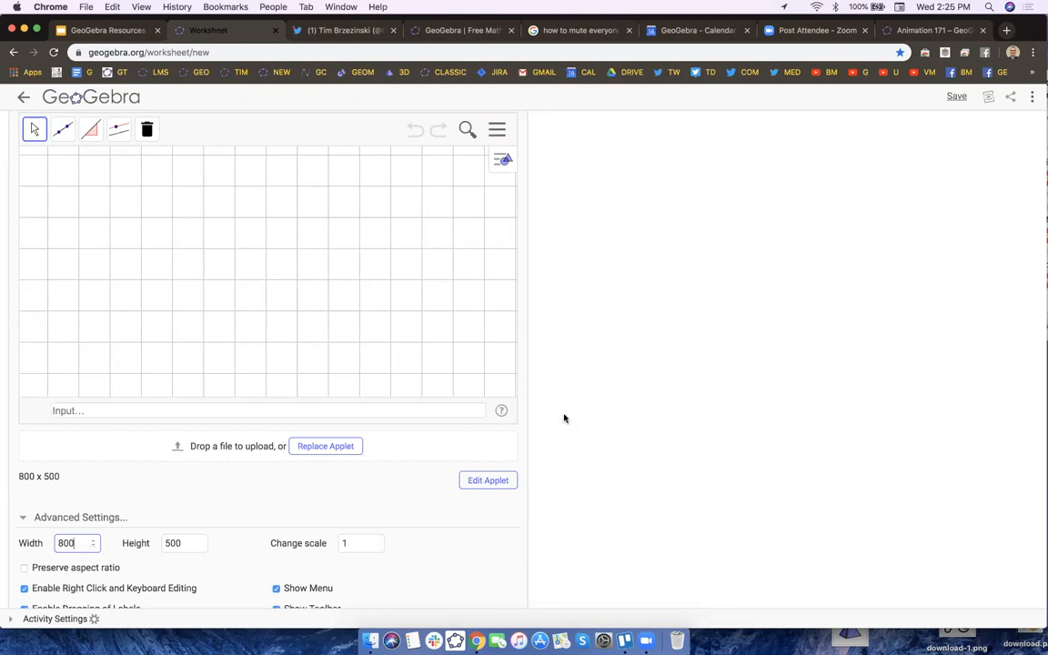
pyautogui.scroll(-3, 564, 418)
pyautogui.scroll(3, 564, 418)
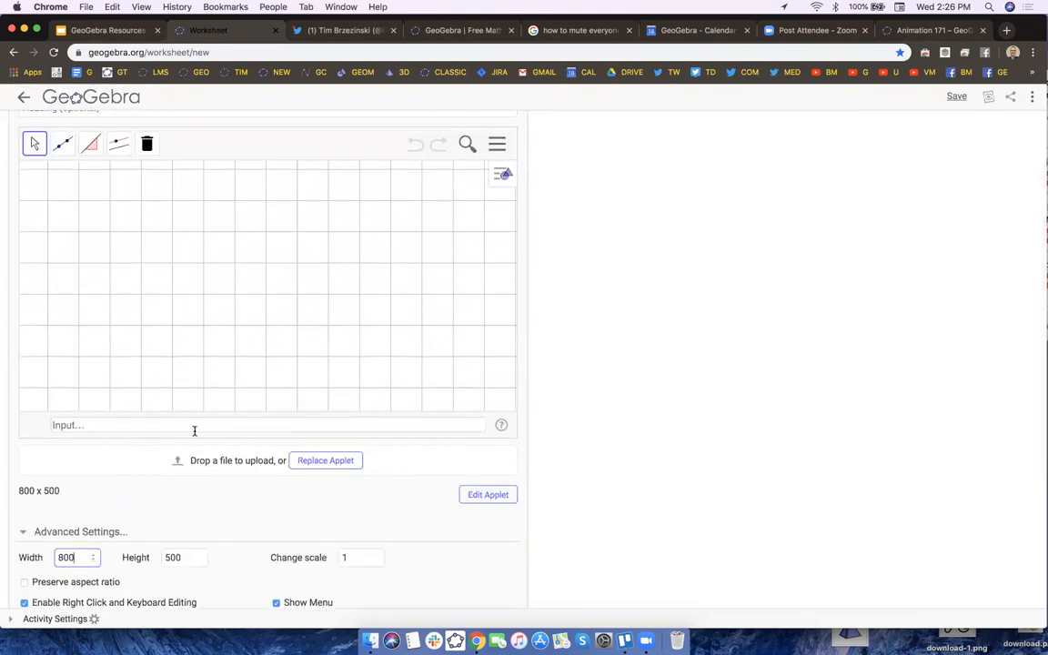
pyautogui.scroll(-1, 601, 431)
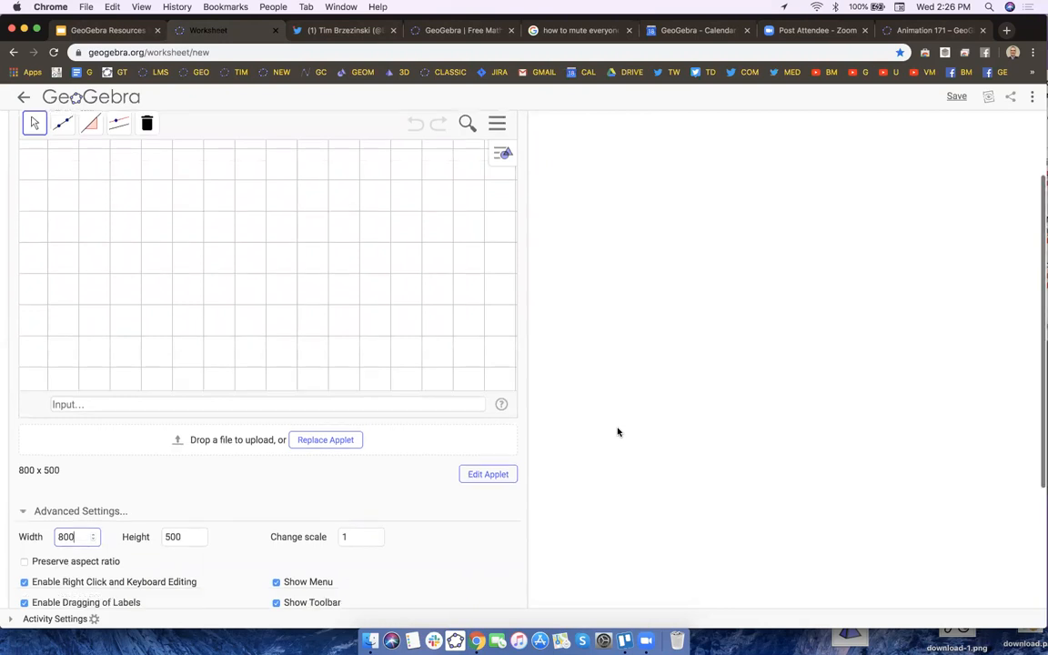
# Turn off Show Input Bar for the applet and finish editing the applet element.
pyautogui.scroll(-3, 618, 432)
pyautogui.click(275, 499)
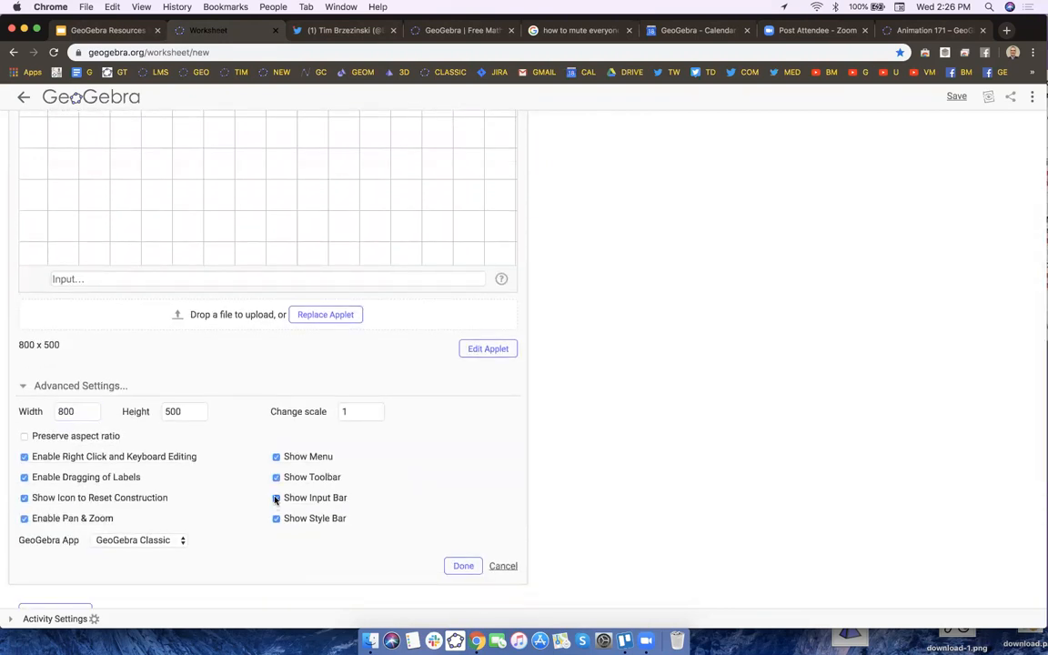
pyautogui.scroll(4, 619, 439)
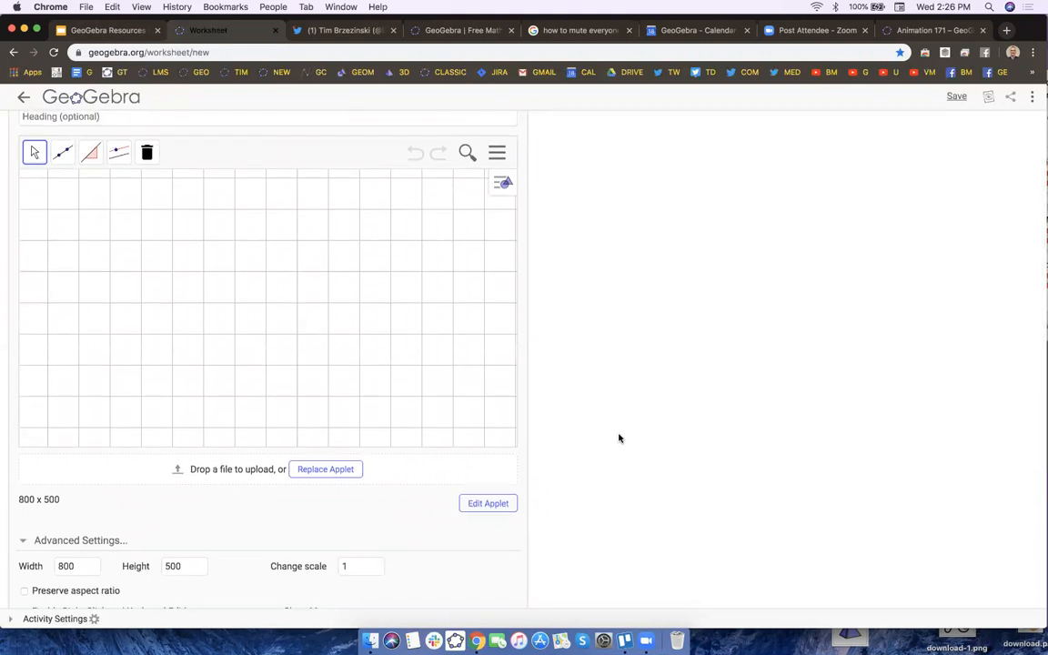
pyautogui.scroll(-5, 619, 438)
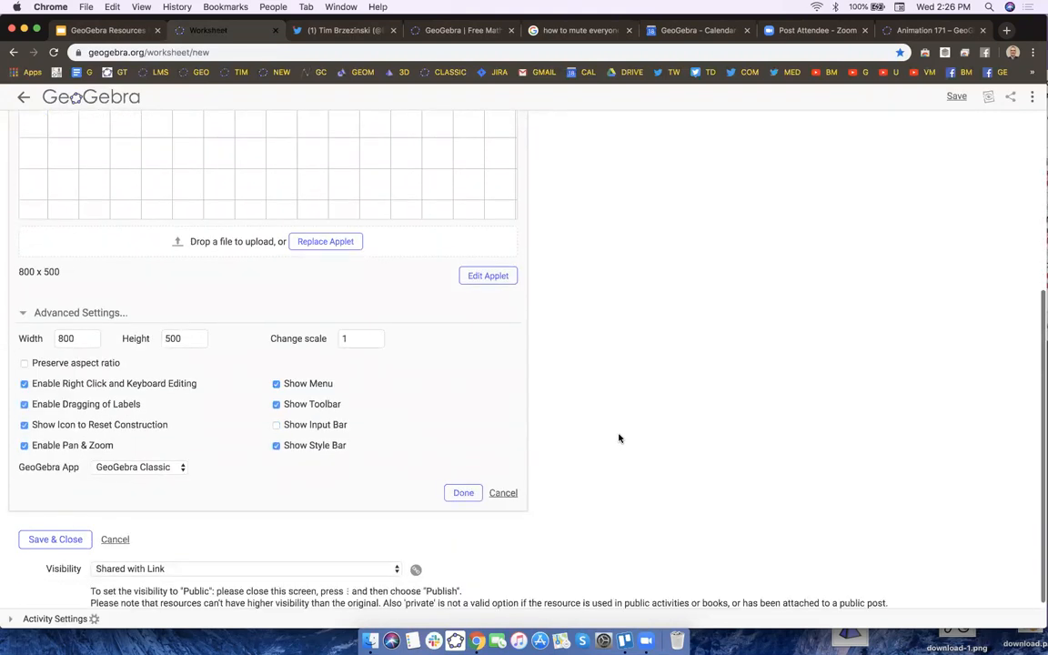
pyautogui.click(462, 493)
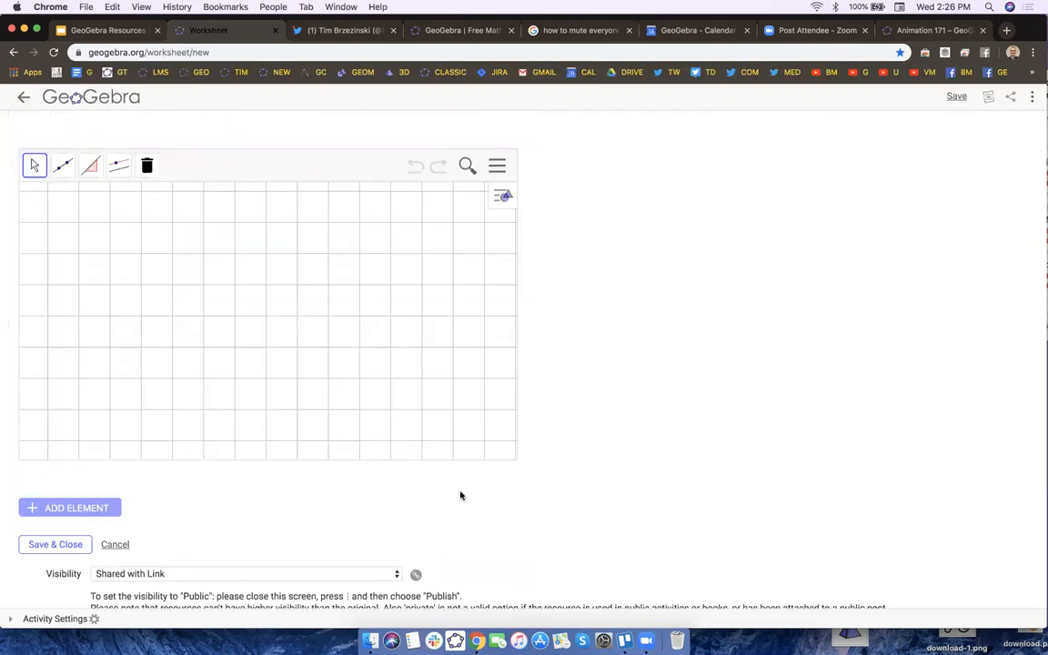
# Save and close the activity, and open the Sample Title activity from the profile's resources.
pyautogui.click(47, 547)
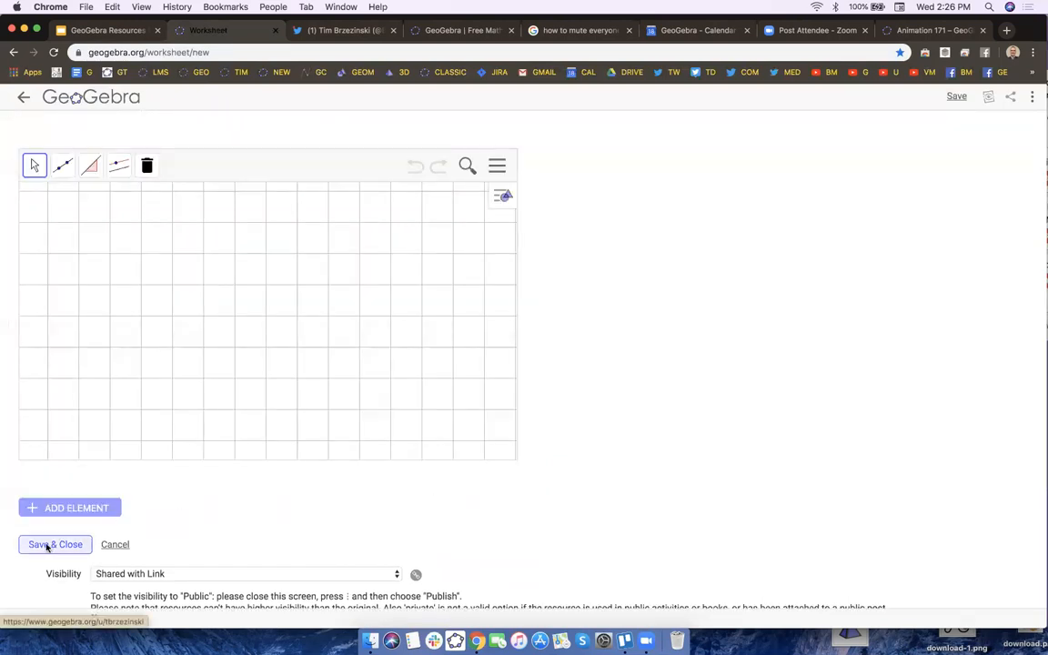
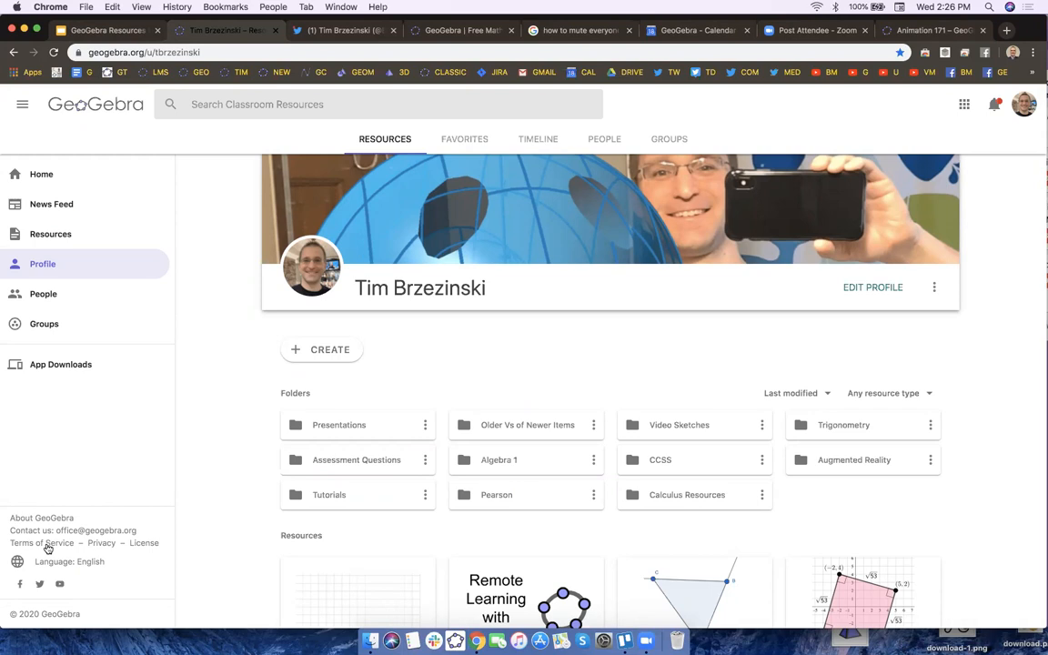
pyautogui.scroll(-5, 262, 517)
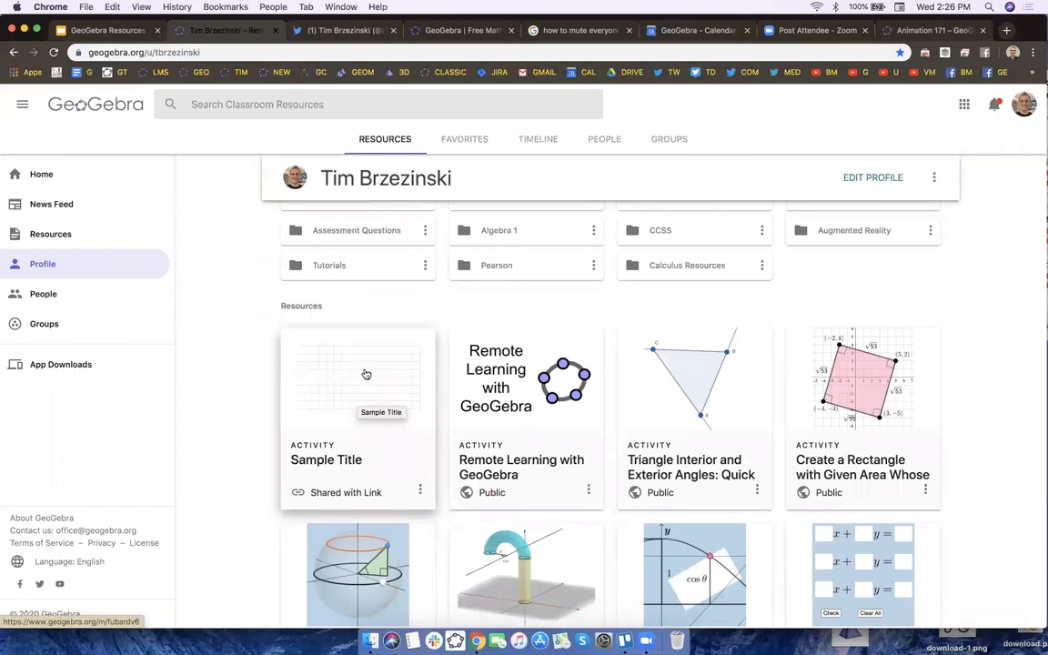
pyautogui.click(365, 372)
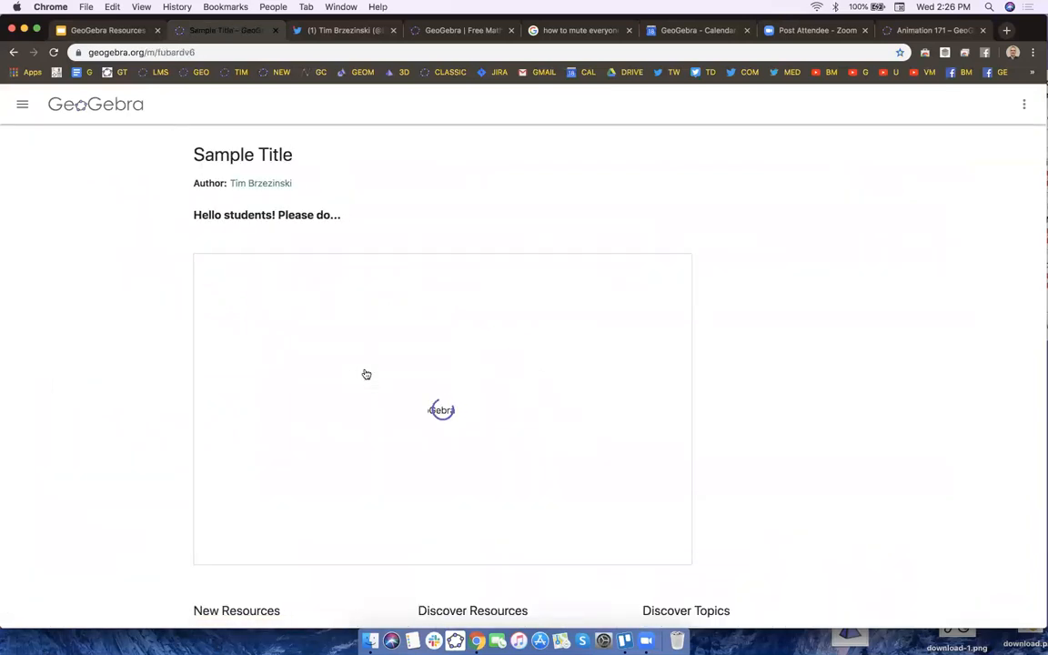
pyautogui.scroll(-1, 791, 436)
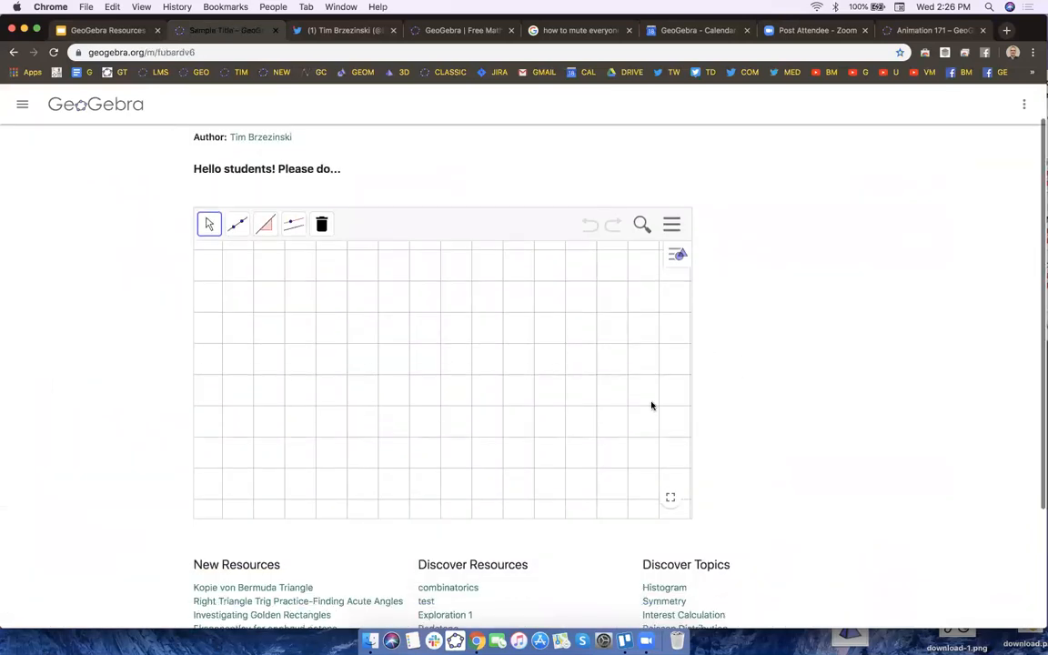
# In the saved activity's applet, draw a line through two grid points, the second eight squares right of and four squares above the first.
pyautogui.click(237, 224)
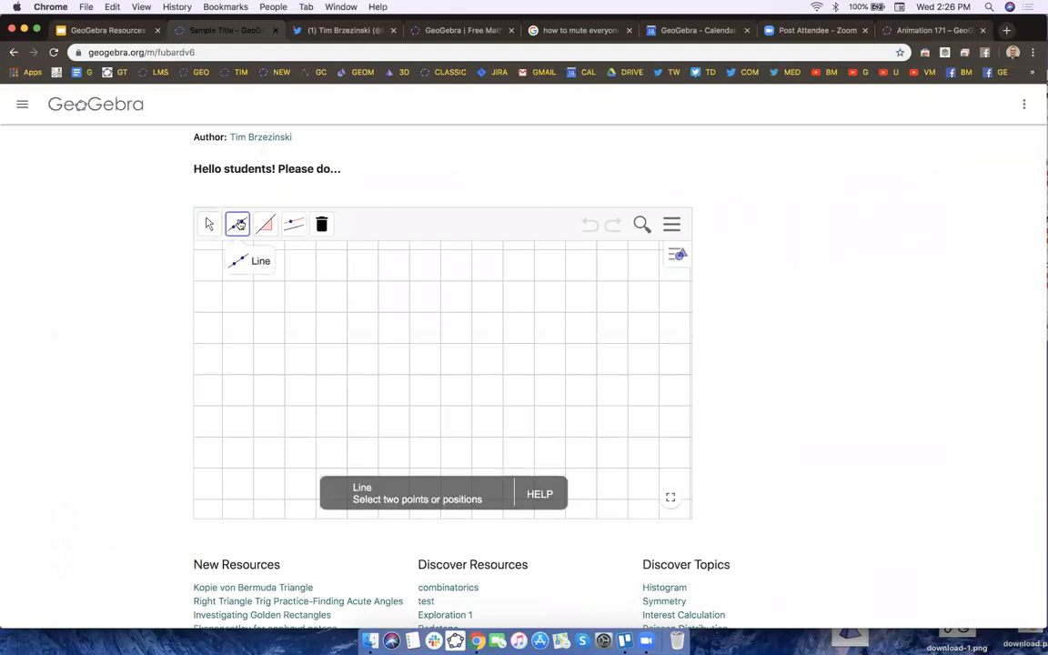
pyautogui.click(254, 406)
pyautogui.click(503, 280)
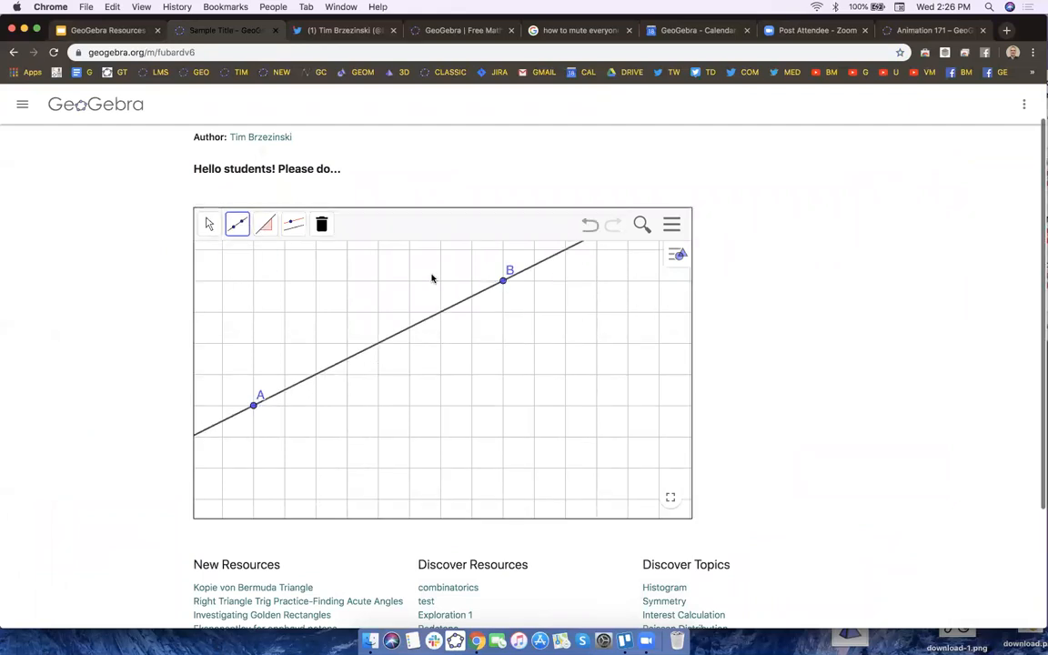
# Construct a parallel to line AB through a new grid point five squares right of and one square below A.
pyautogui.click(292, 224)
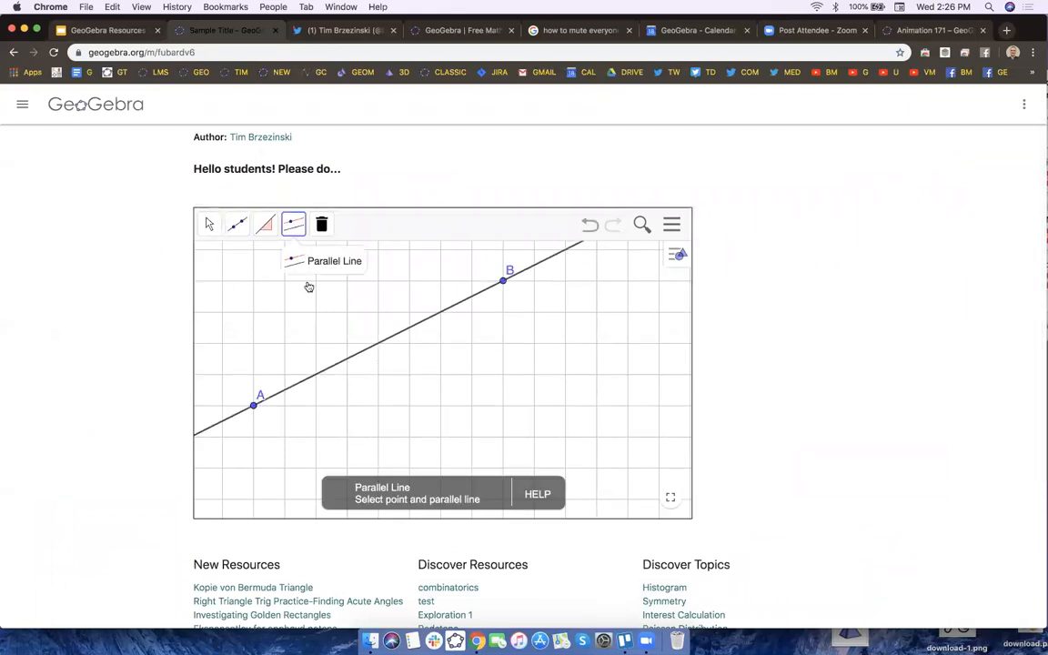
pyautogui.click(357, 354)
pyautogui.click(408, 438)
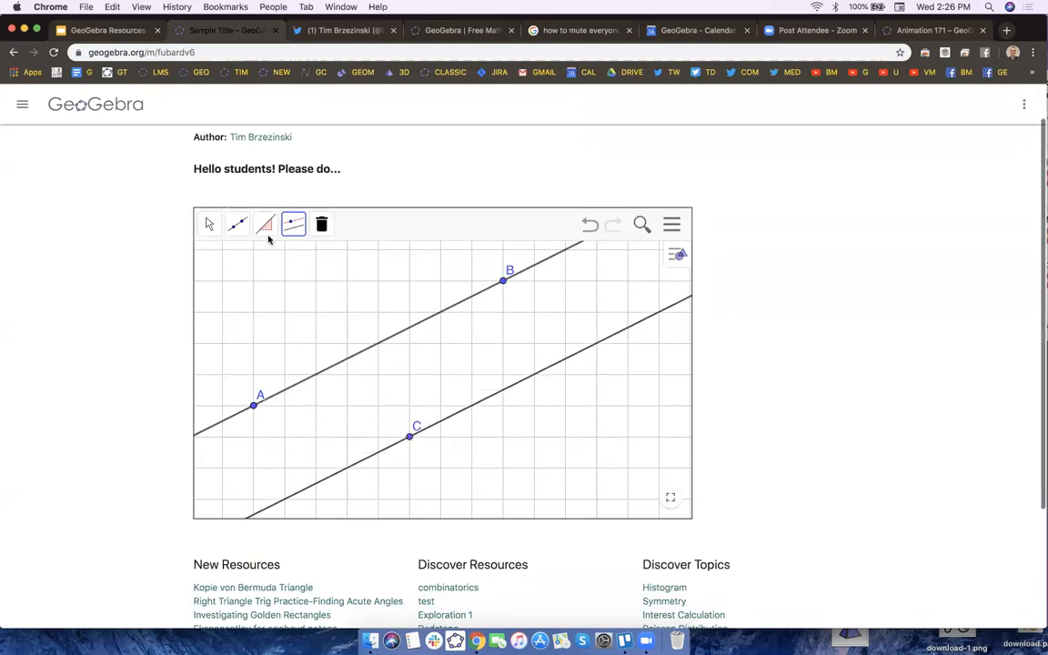
# Add slope measurements to line AB and its parallel through C, and move point B two grid squares to the left.
pyautogui.click(264, 223)
pyautogui.click(407, 329)
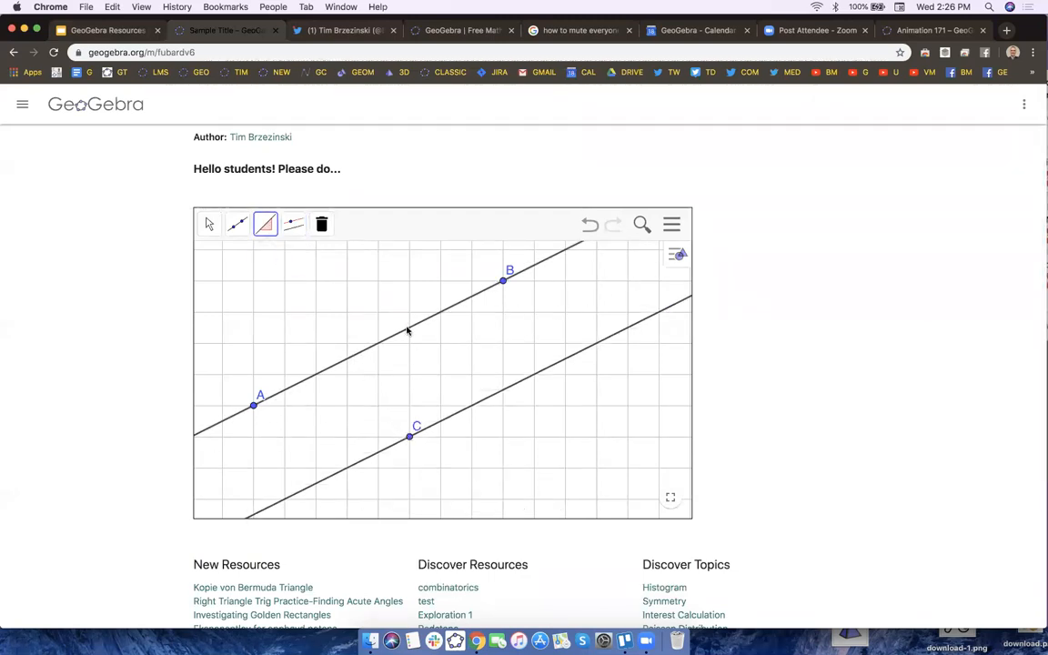
pyautogui.click(478, 403)
pyautogui.click(208, 224)
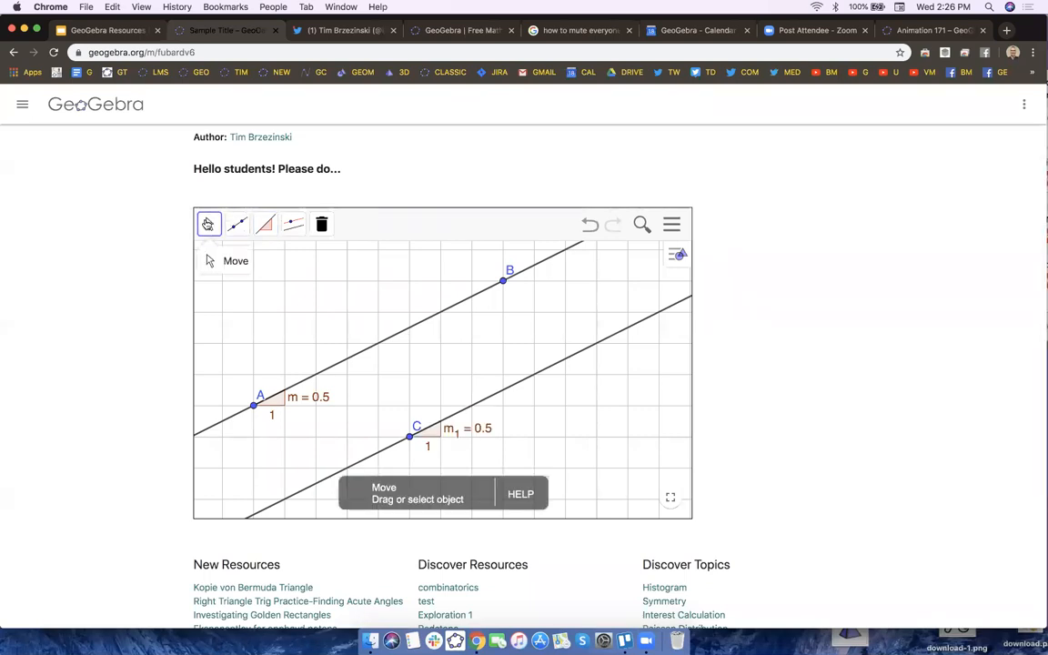
pyautogui.moveTo(506, 288); pyautogui.dragTo(440, 281)
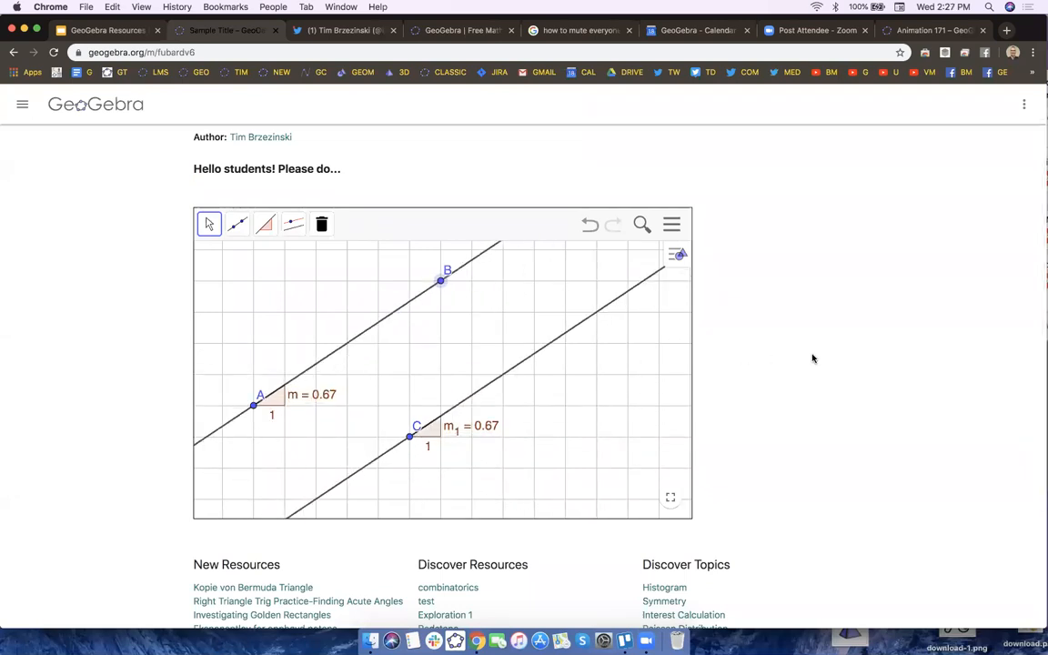
# Reopen the Sample Title activity for editing and change its title to "Quick Warm Up".
pyautogui.scroll(2, 811, 357)
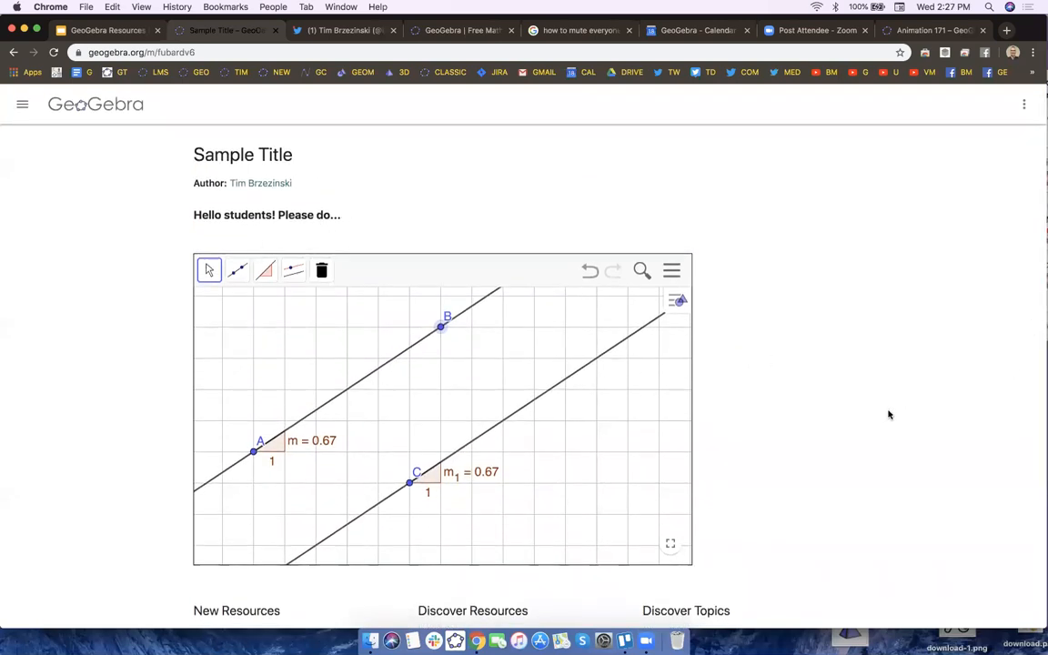
pyautogui.scroll(-5, 889, 414)
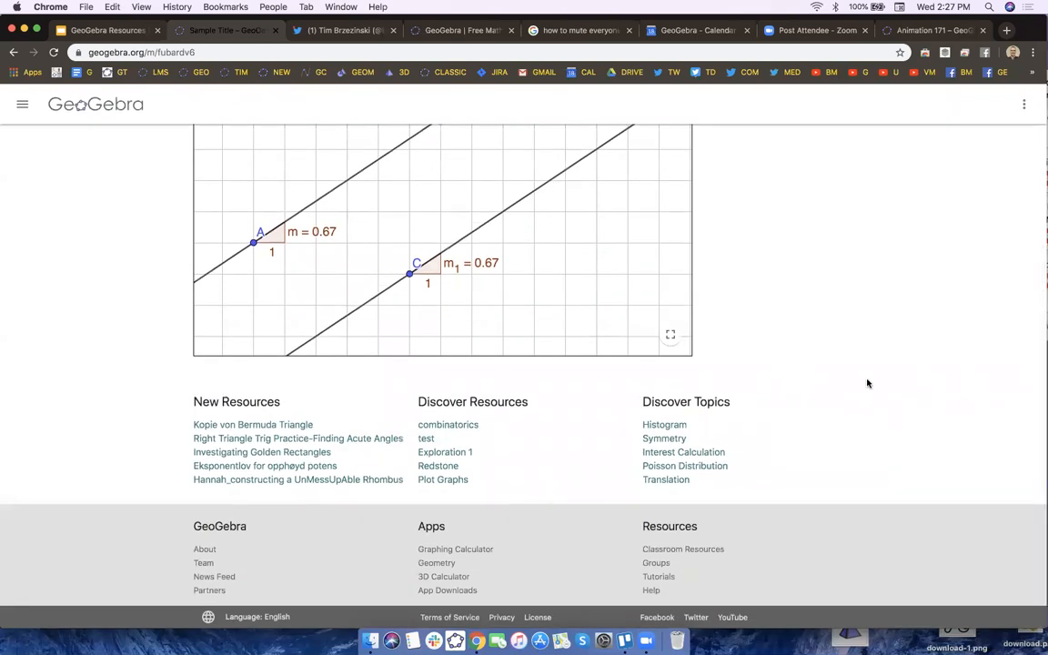
pyautogui.scroll(5, 868, 383)
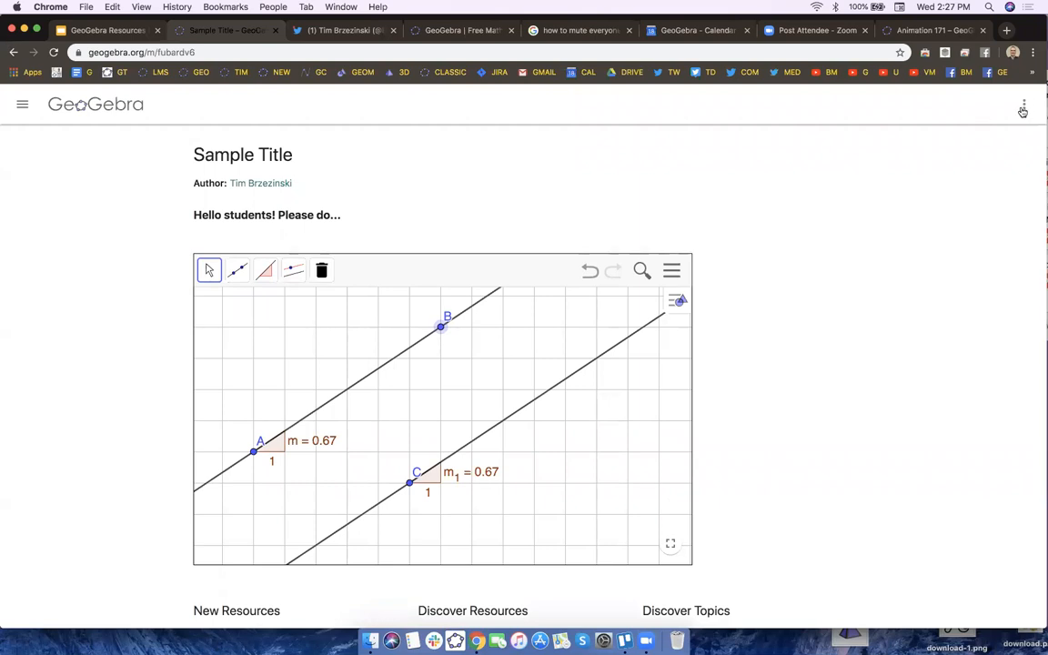
pyautogui.scroll(5, 1023, 111)
pyautogui.click(982, 152)
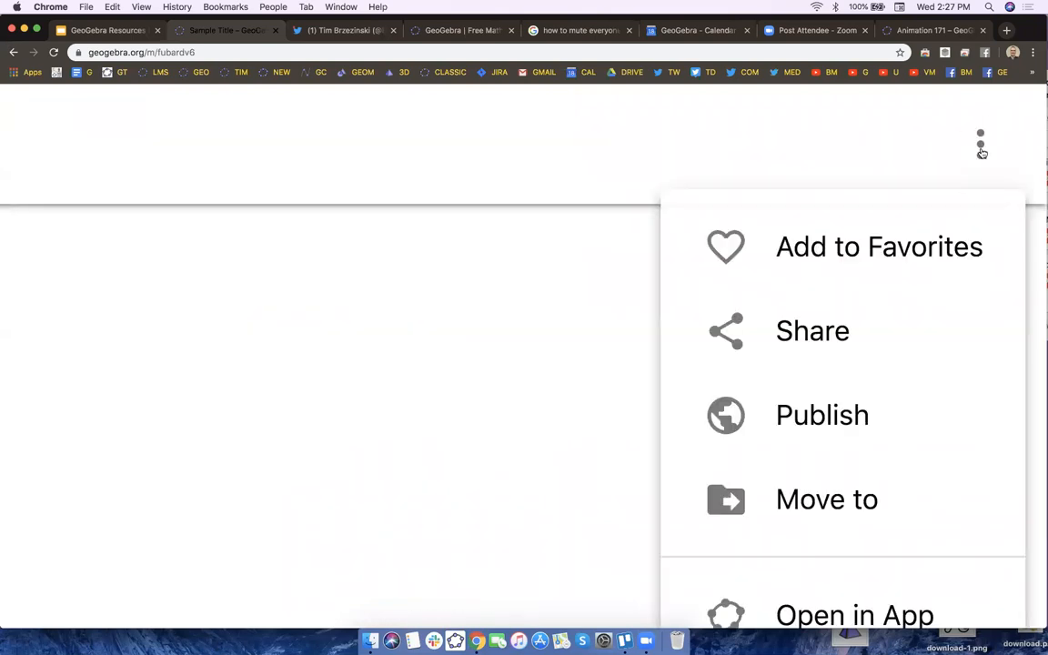
pyautogui.scroll(-5, 888, 337)
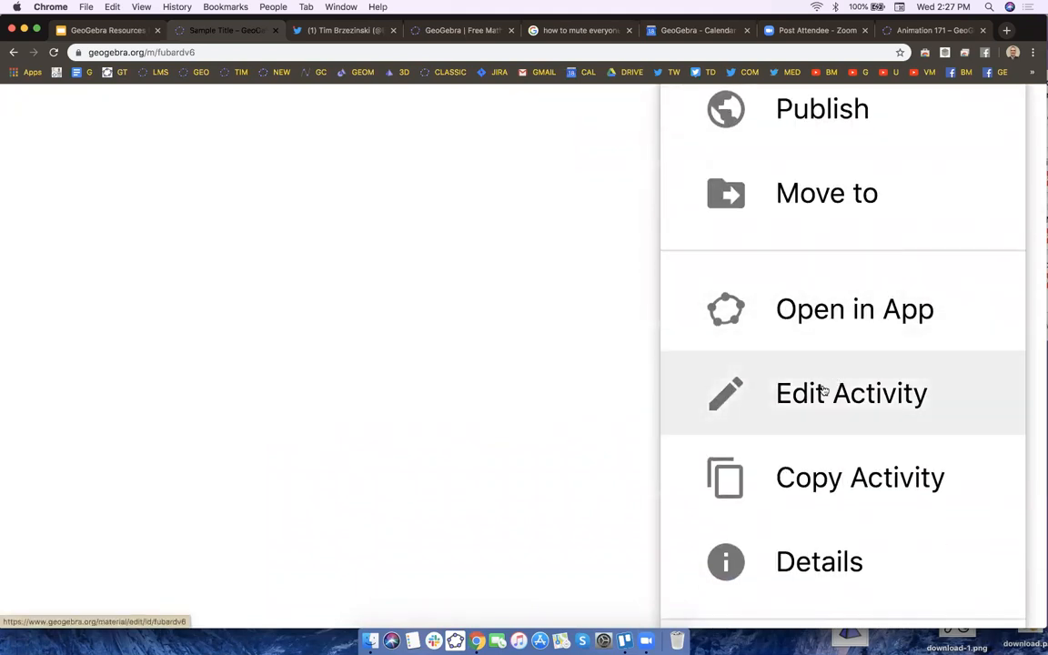
pyautogui.scroll(-5, 824, 390)
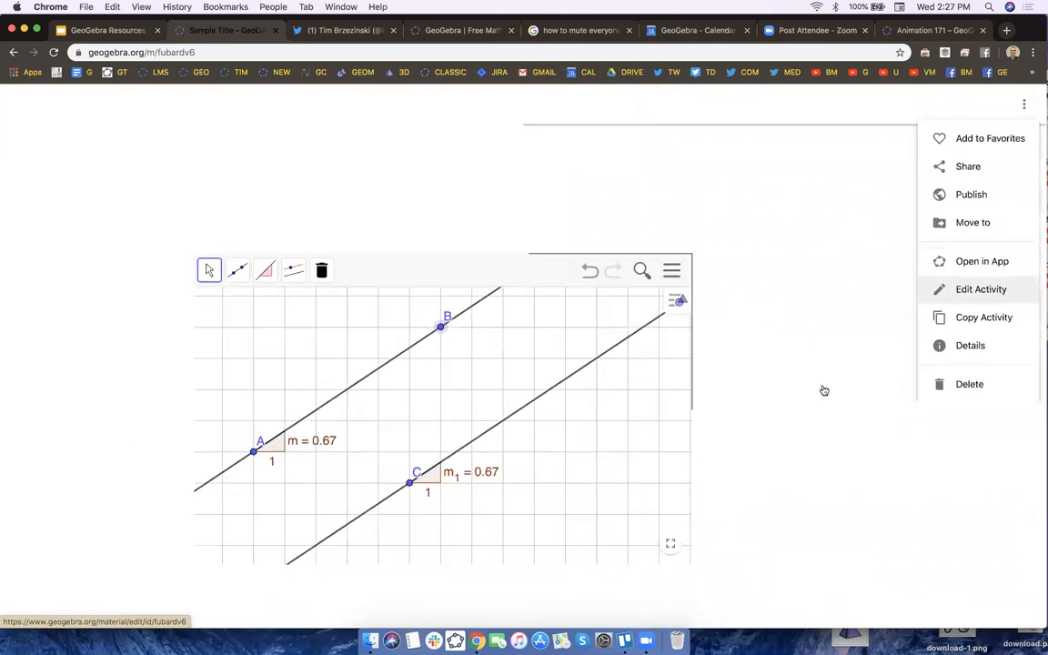
pyautogui.click(971, 290)
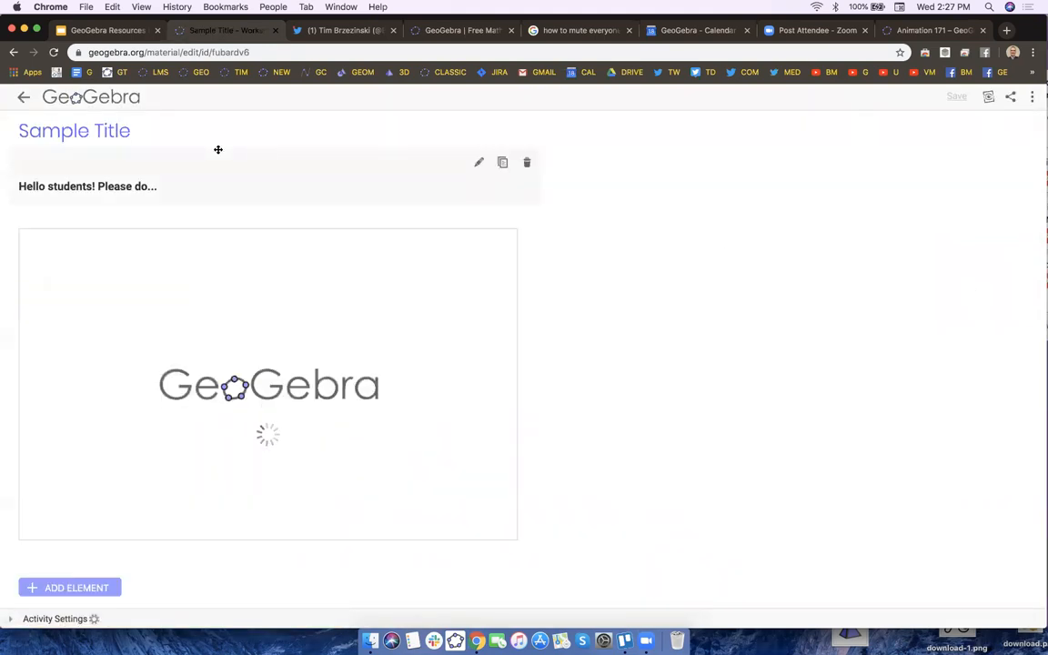
pyautogui.moveTo(152, 131); pyautogui.dragTo(2, 134)
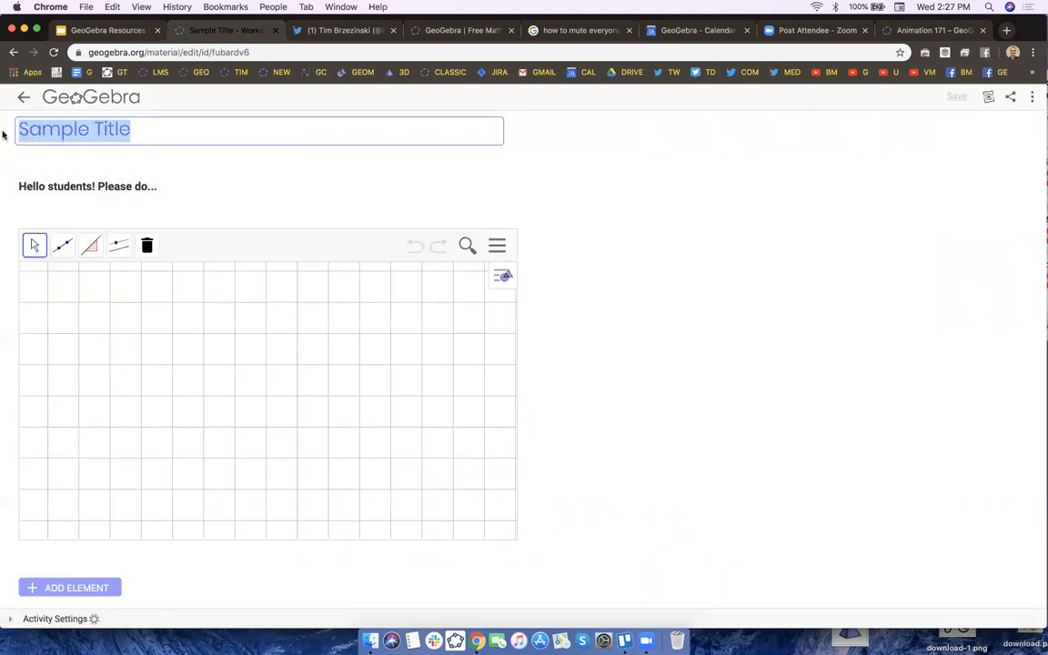
pyautogui.write('Quick Warm Up')
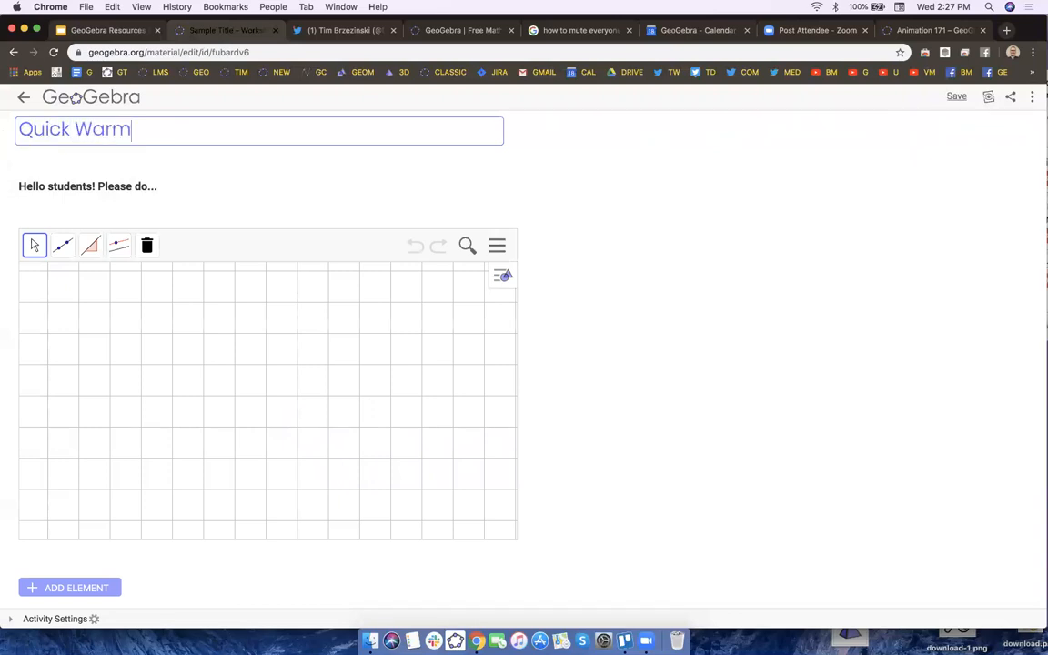
# Add the numbered lines 1), 2) and 3) below "Hello students! Please do..." in the text element and finish editing it.
pyautogui.moveTo(120, 198)
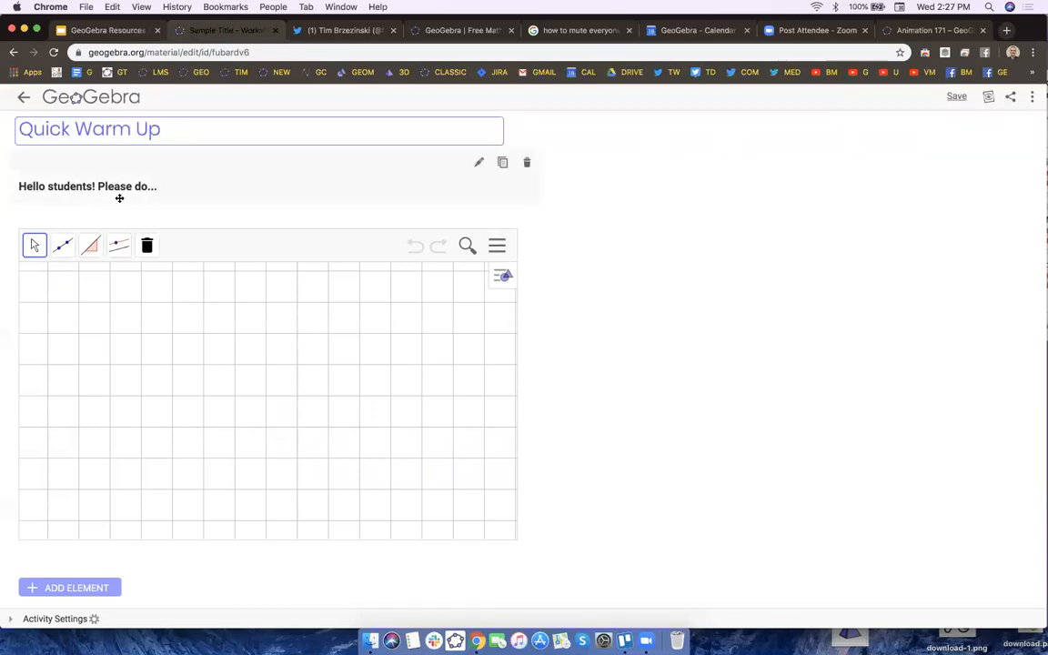
pyautogui.click(479, 162)
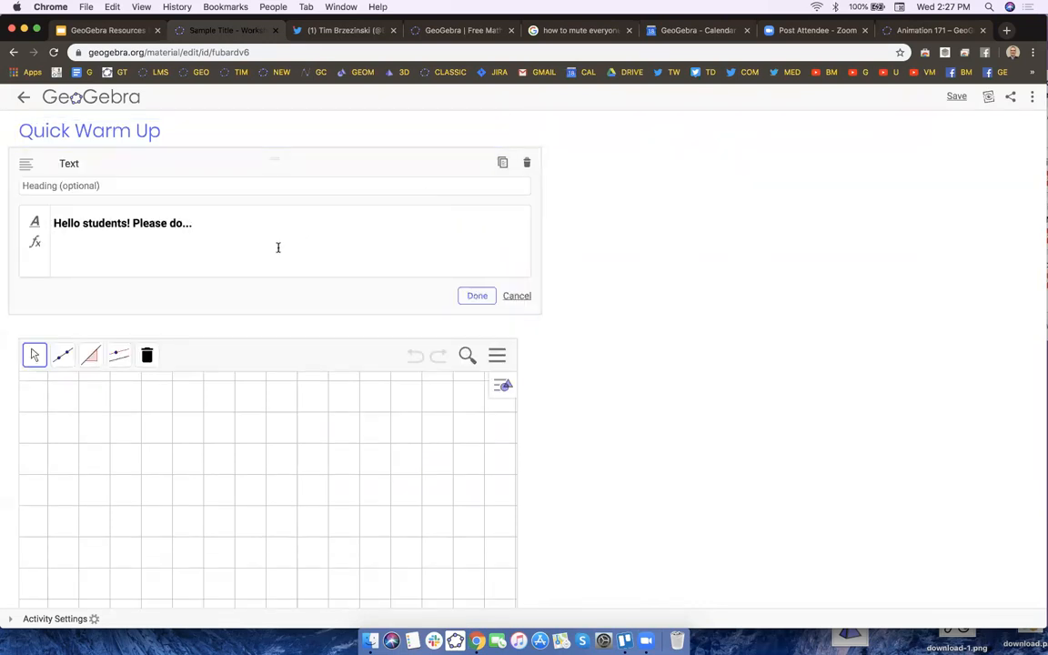
pyautogui.write('1')
pyautogui.press('Return')
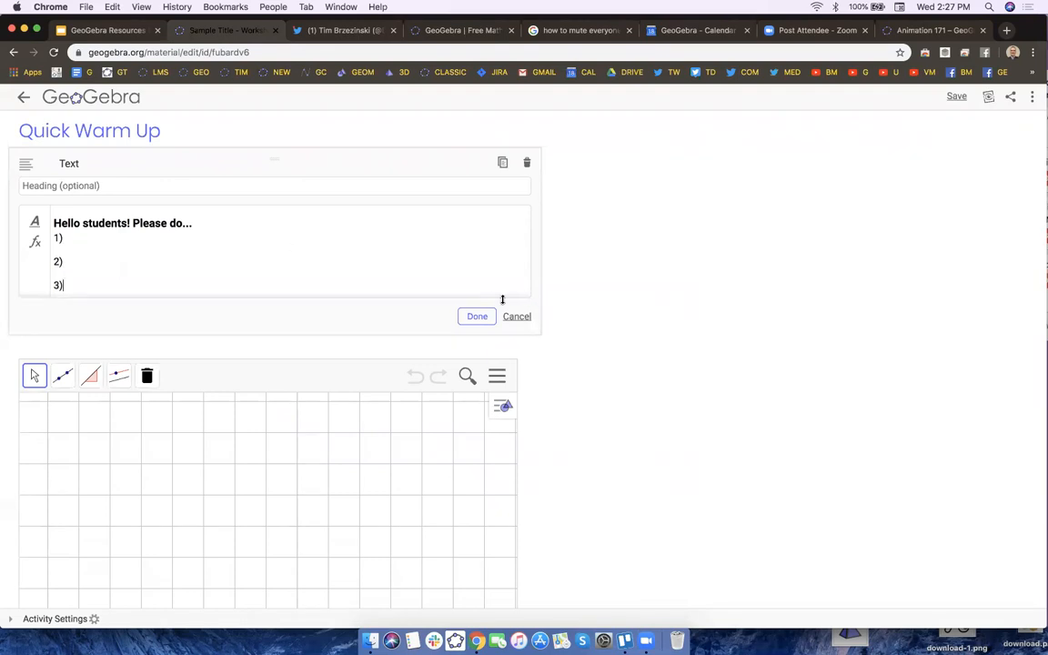
pyautogui.click(478, 315)
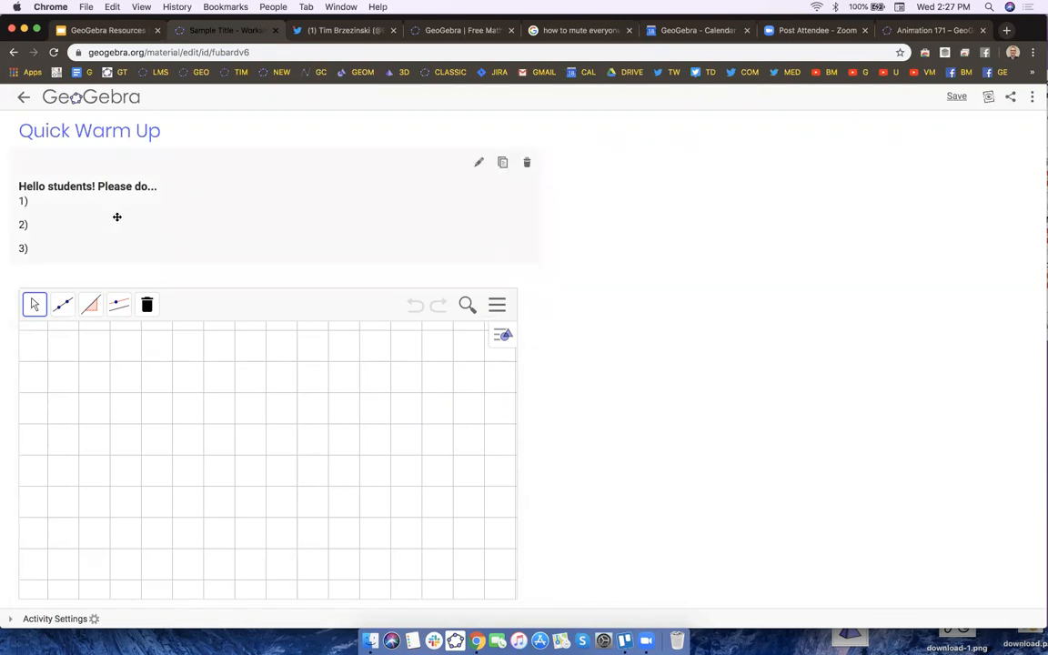
# Edit the applet element and set its GeoGebra App option to Geometry.
pyautogui.scroll(-2, 682, 385)
pyautogui.scroll(-1, 682, 385)
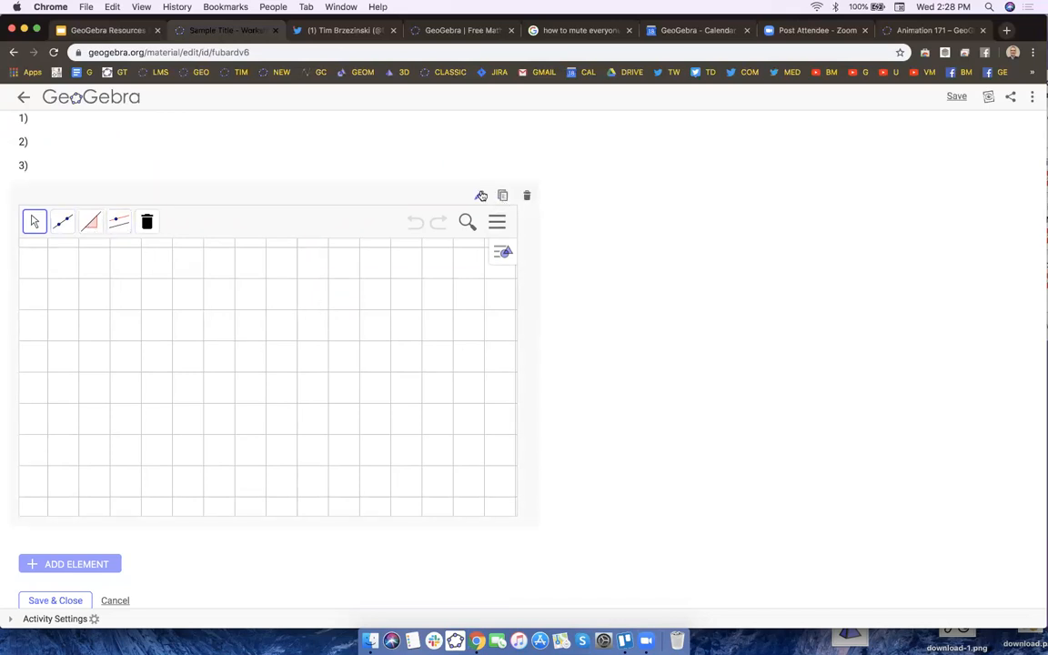
pyautogui.scroll(-2, 481, 196)
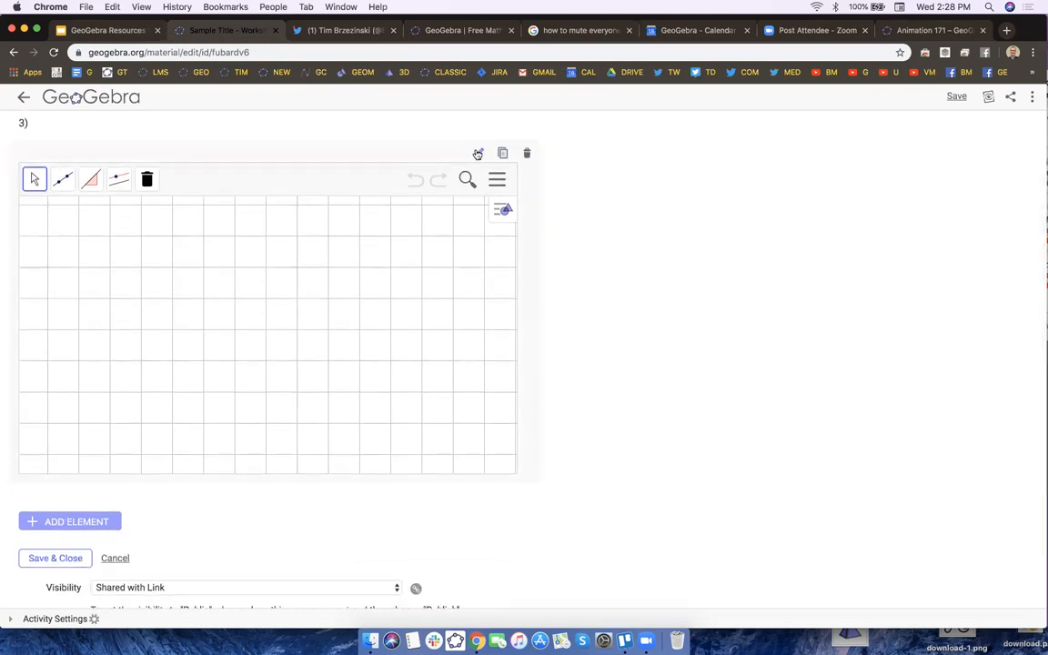
pyautogui.scroll(5, 478, 156)
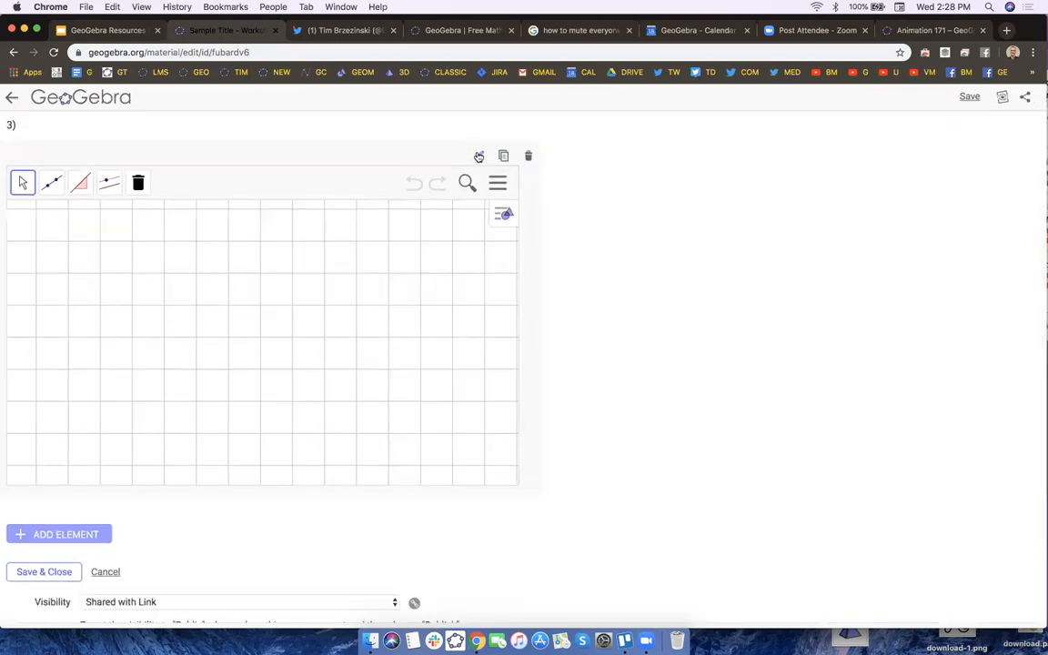
pyautogui.scroll(-5, 494, 353)
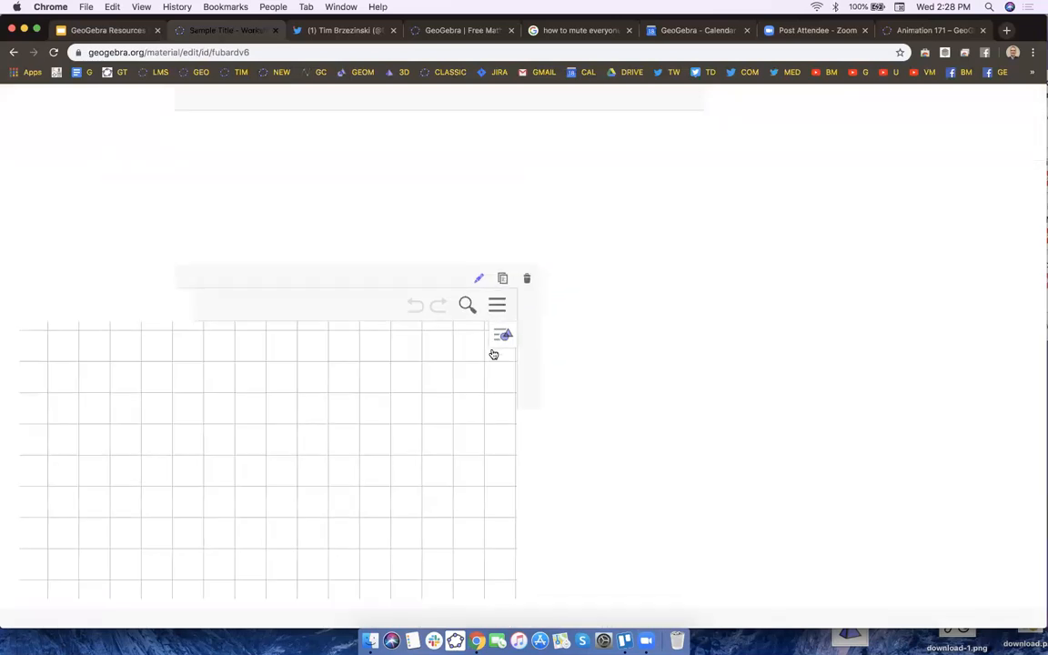
pyautogui.click(479, 276)
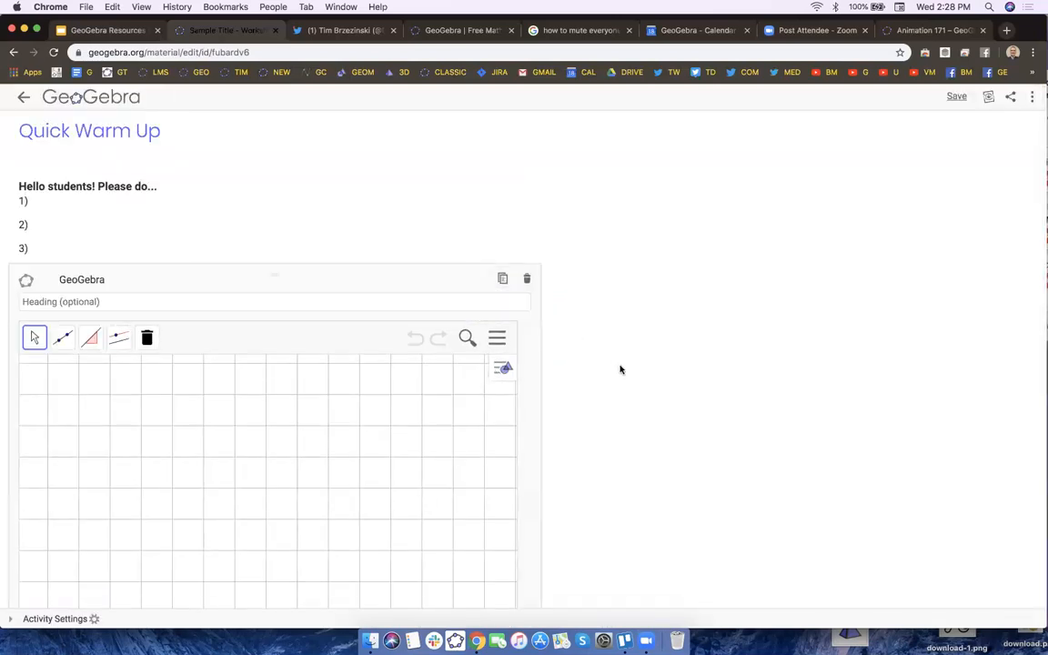
pyautogui.scroll(-10, 620, 367)
pyautogui.click(79, 468)
pyautogui.scroll(-3, 617, 447)
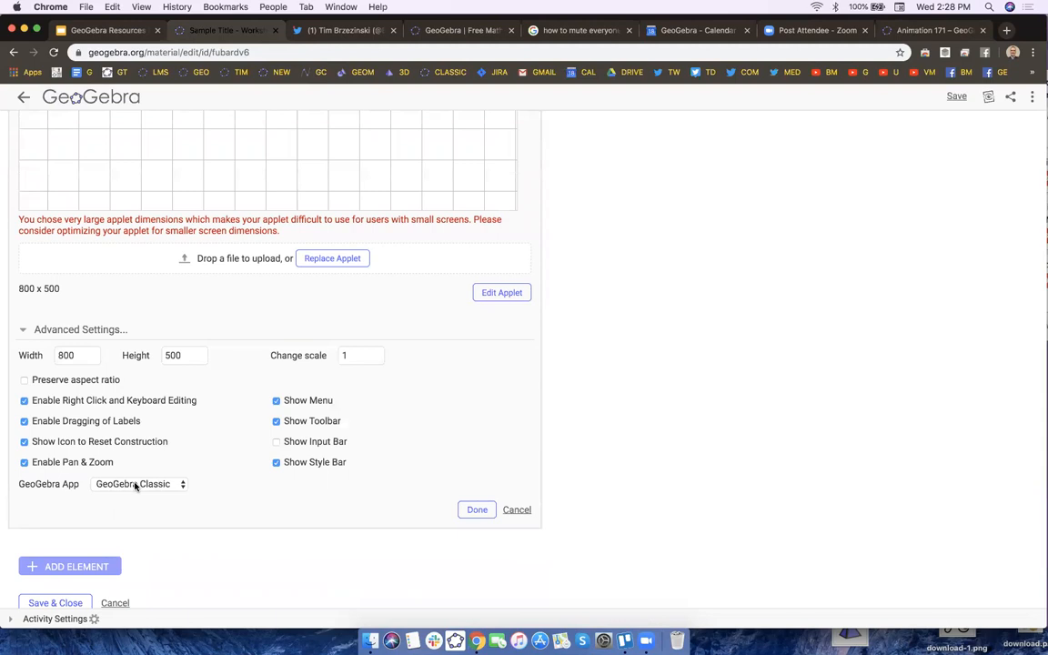
pyautogui.scroll(5, 136, 486)
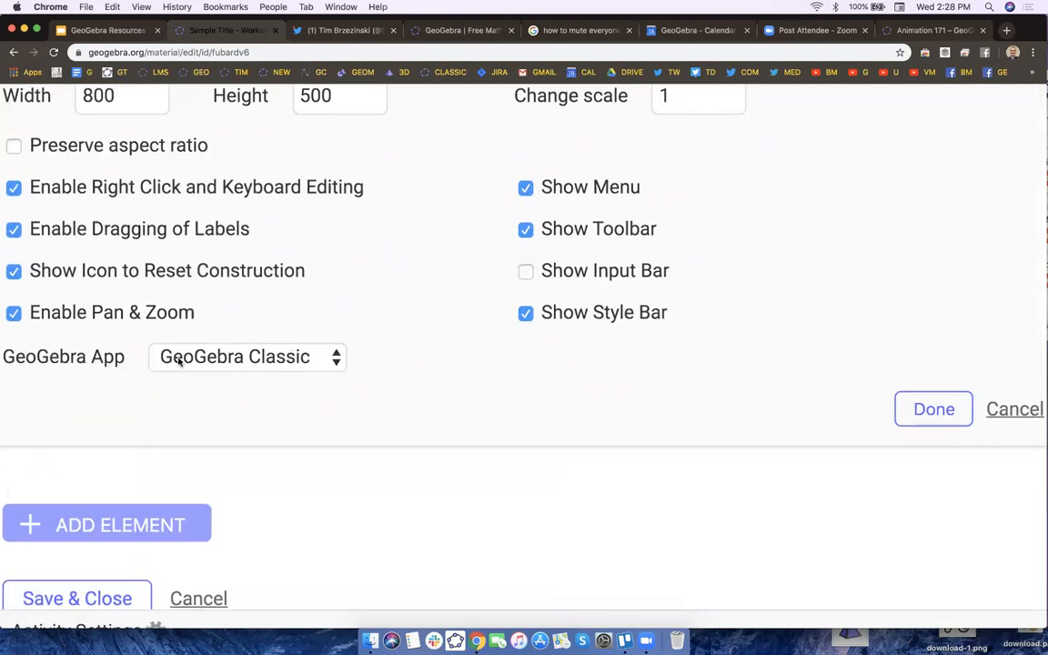
pyautogui.click(229, 362)
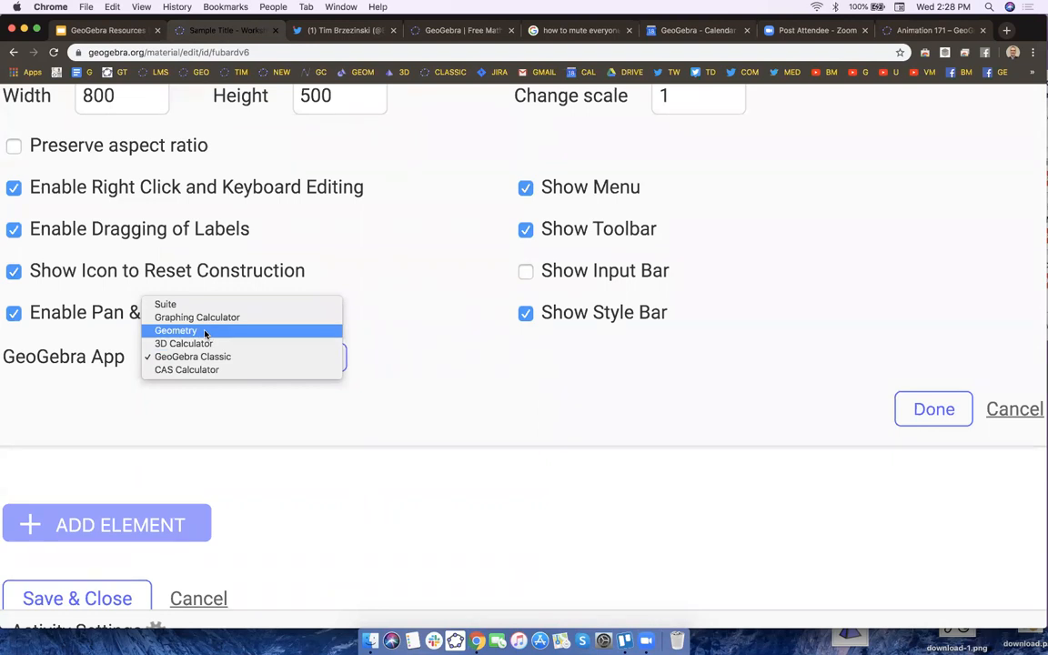
pyautogui.click(206, 333)
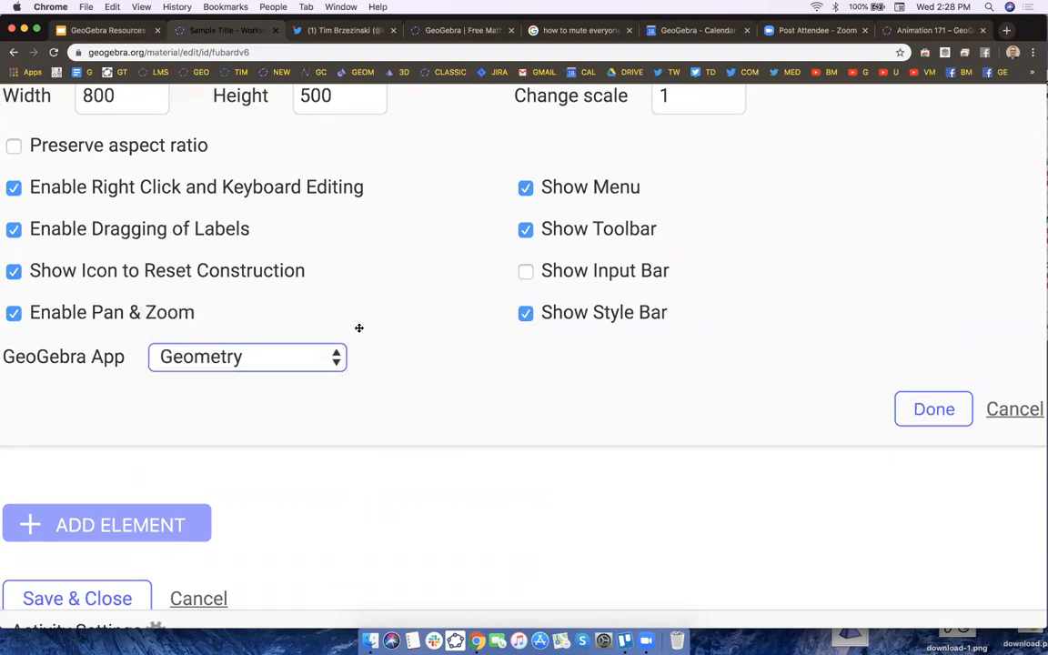
# Check the applet preview, finish editing the applet element, and save and close the activity.
pyautogui.press('super+0')
pyautogui.scroll(3, 750, 346)
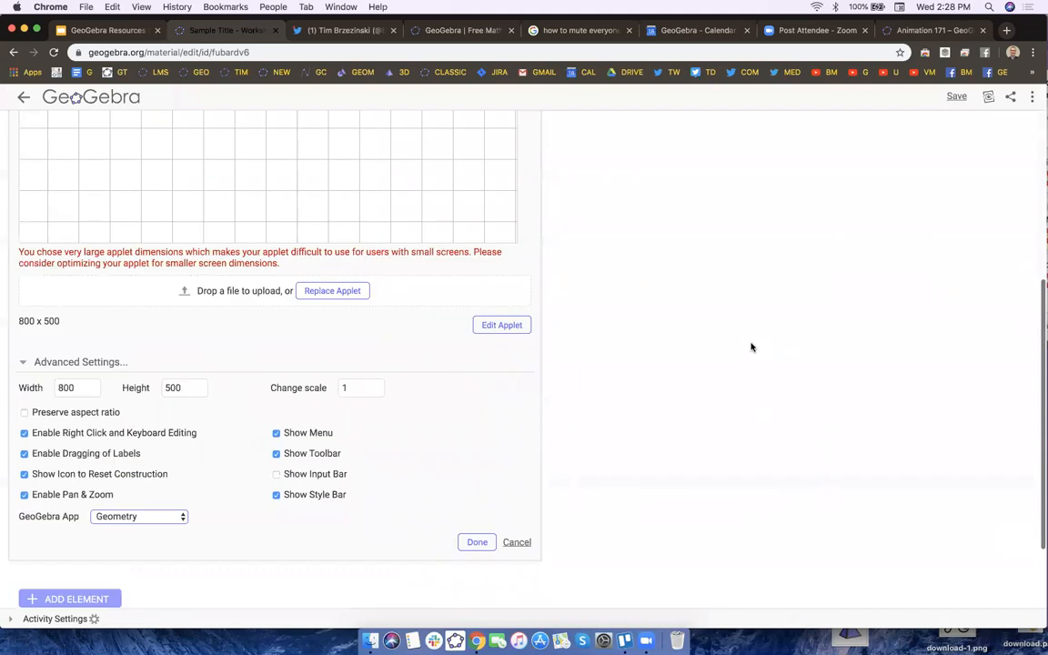
pyautogui.scroll(5, 751, 346)
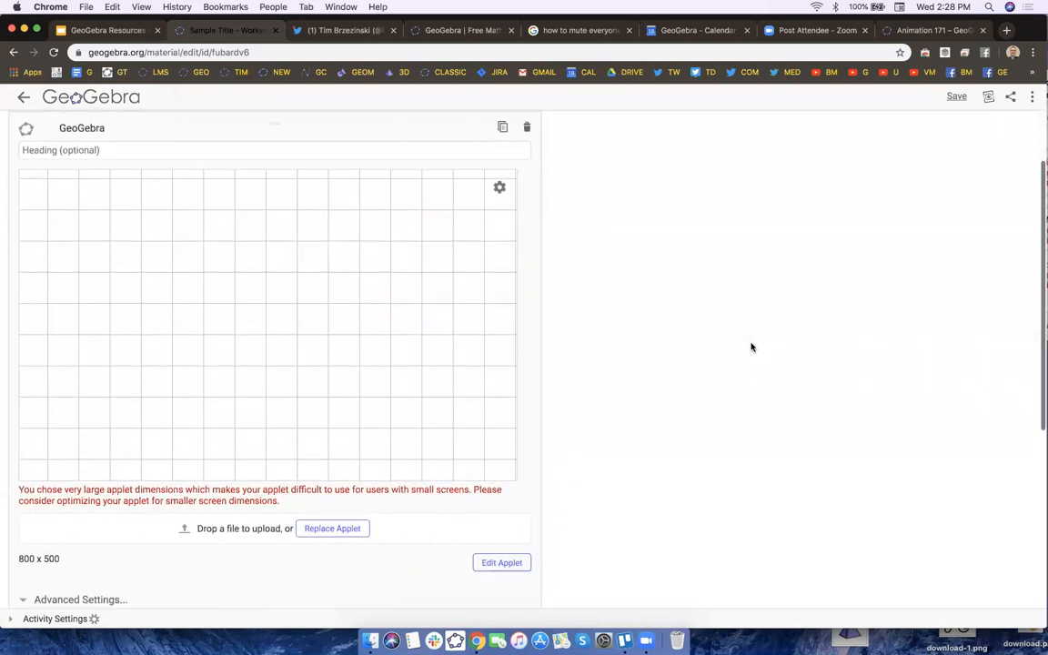
pyautogui.scroll(-6, 751, 346)
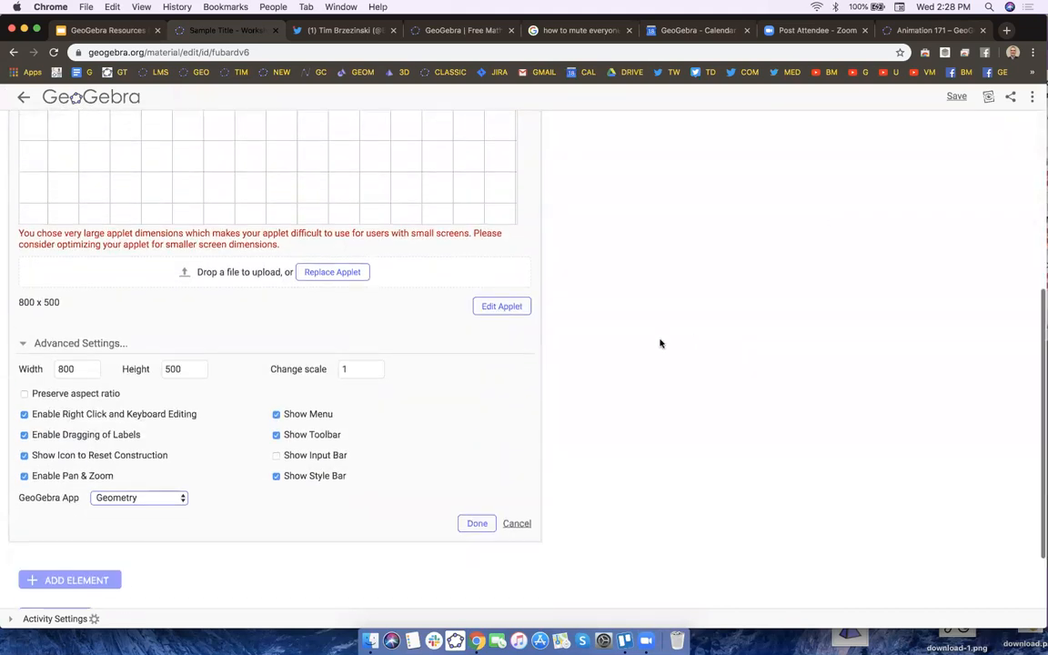
pyautogui.scroll(1, 661, 344)
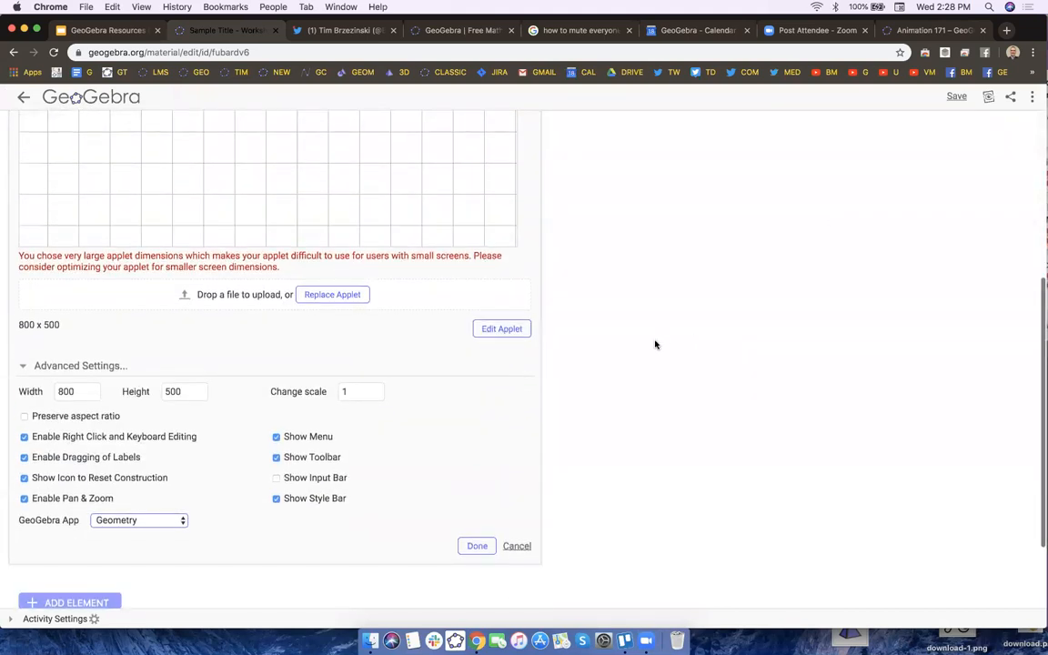
pyautogui.click(475, 545)
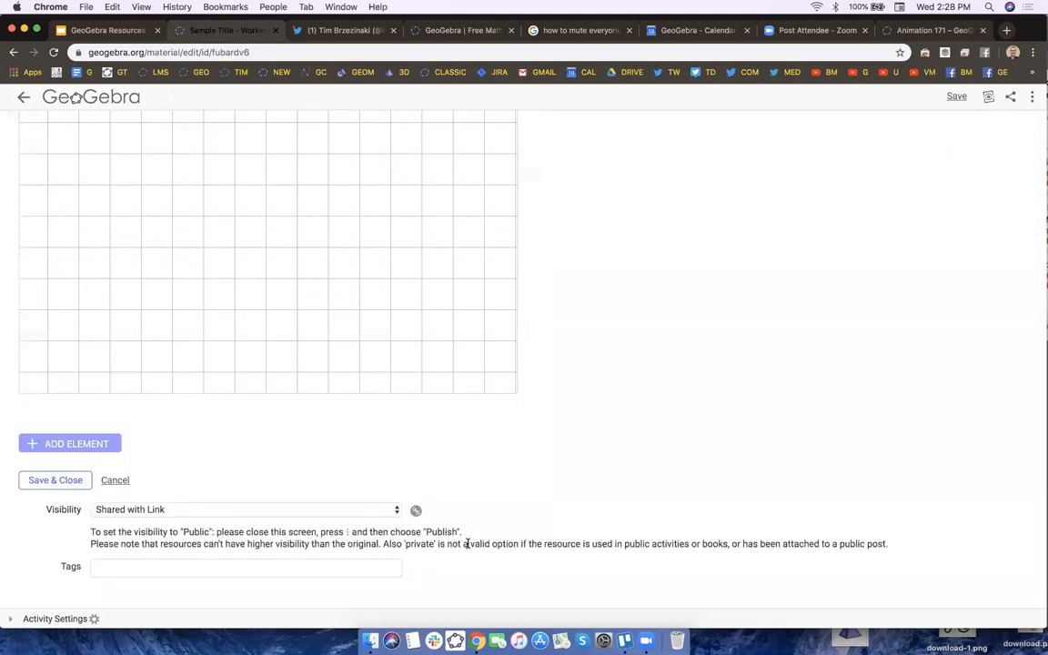
pyautogui.click(77, 474)
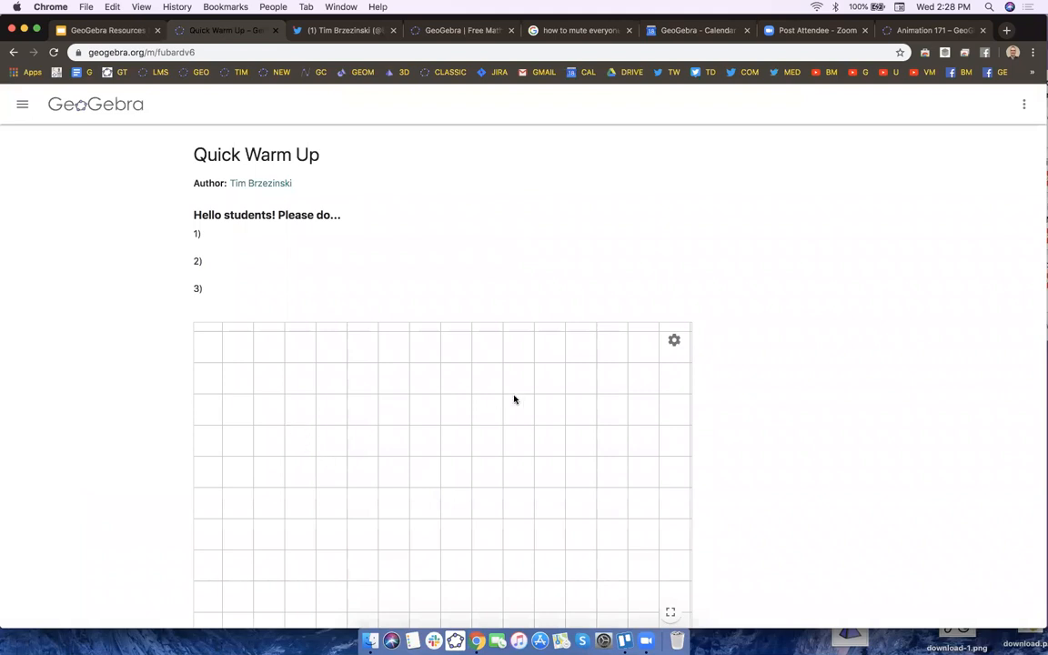
# Look over the saved Quick Warm Up activity and reopen it for editing at the applet element.
pyautogui.scroll(-3, 800, 461)
pyautogui.scroll(3, 794, 337)
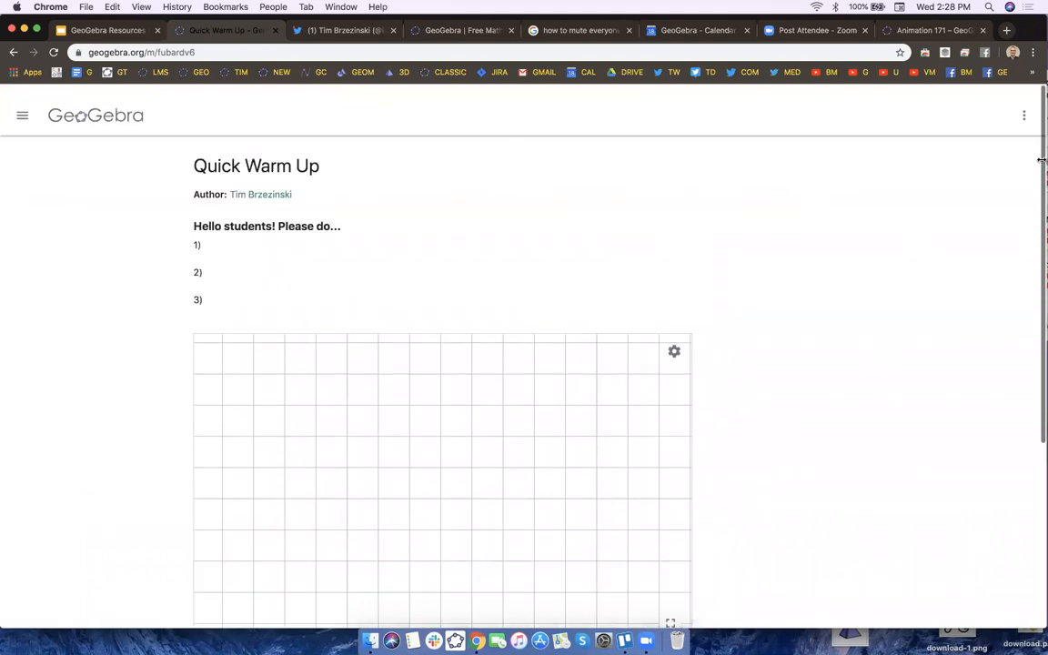
pyautogui.click(1024, 104)
pyautogui.click(971, 285)
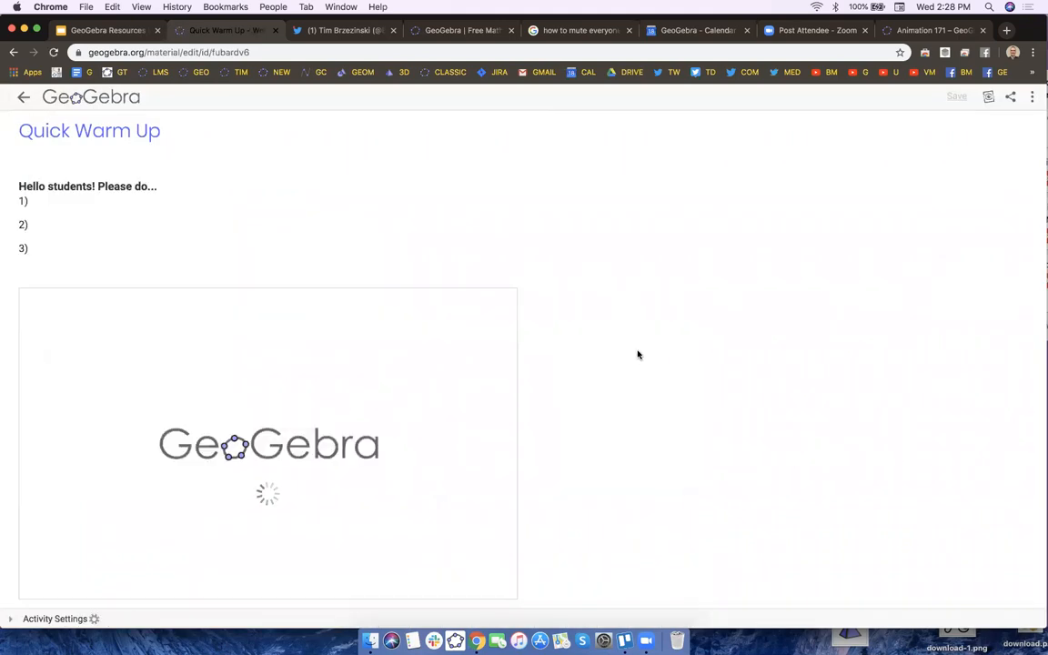
pyautogui.scroll(-3, 638, 377)
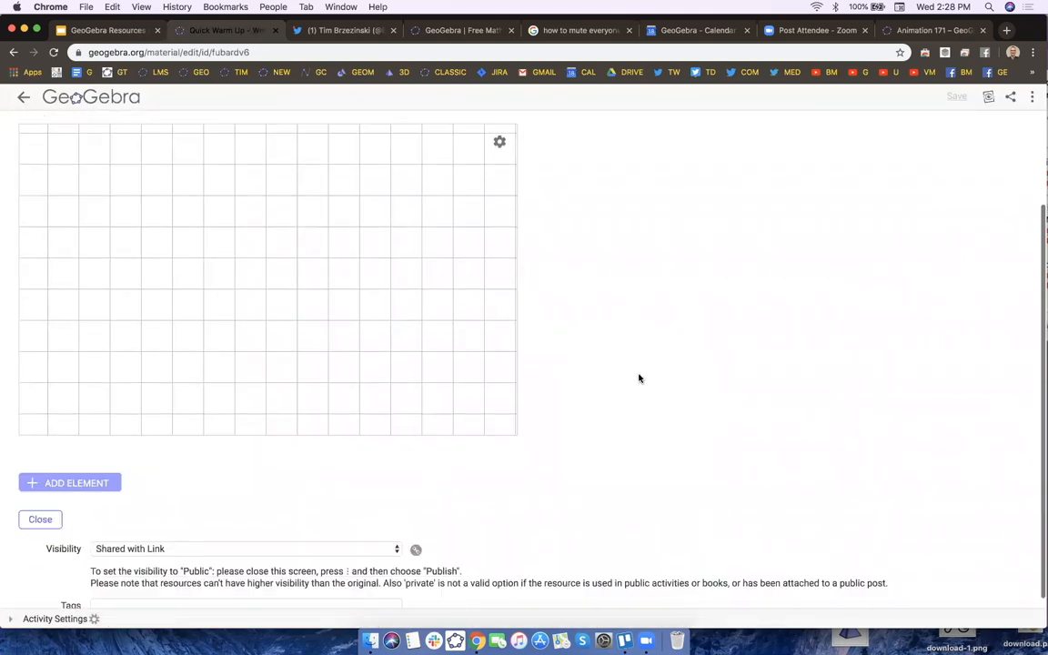
pyautogui.scroll(1, 610, 309)
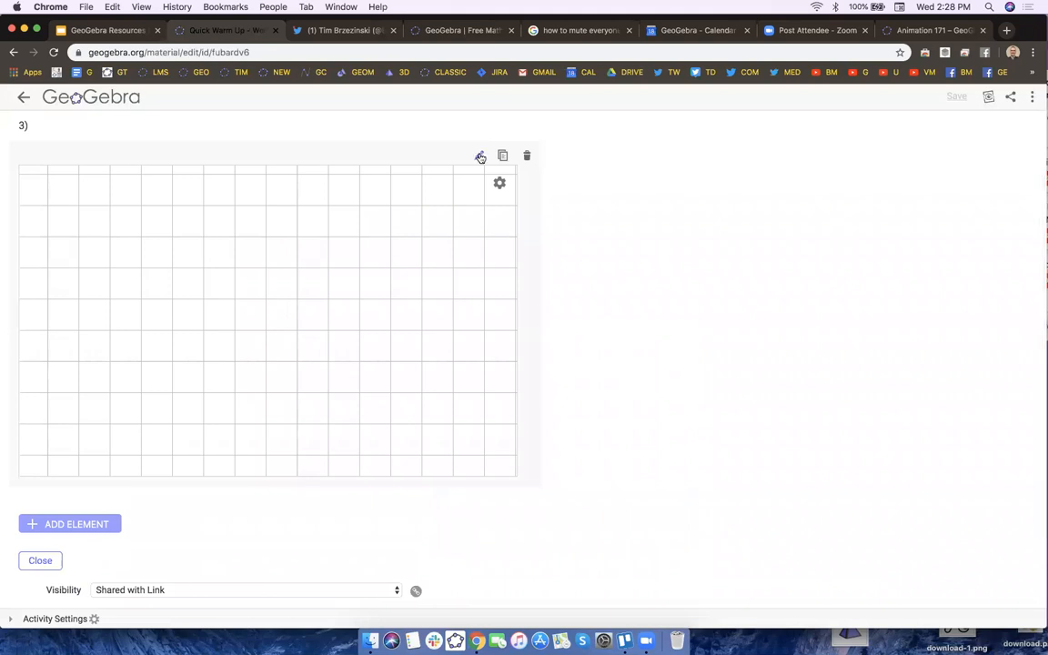
# Reopen the applet element for editing, expand its advanced settings, turn on Show Menu and check the preview.
pyautogui.click(480, 156)
pyautogui.scroll(-3, 568, 302)
pyautogui.click(55, 423)
pyautogui.click(277, 516)
pyautogui.click(276, 516)
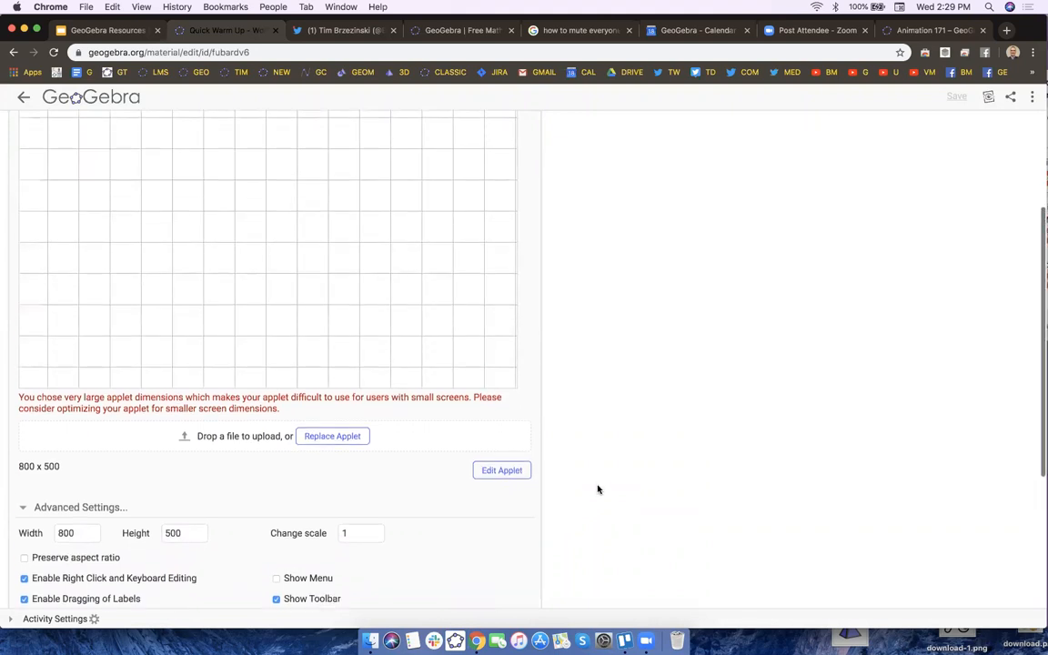
pyautogui.click(277, 495)
pyautogui.scroll(5, 604, 467)
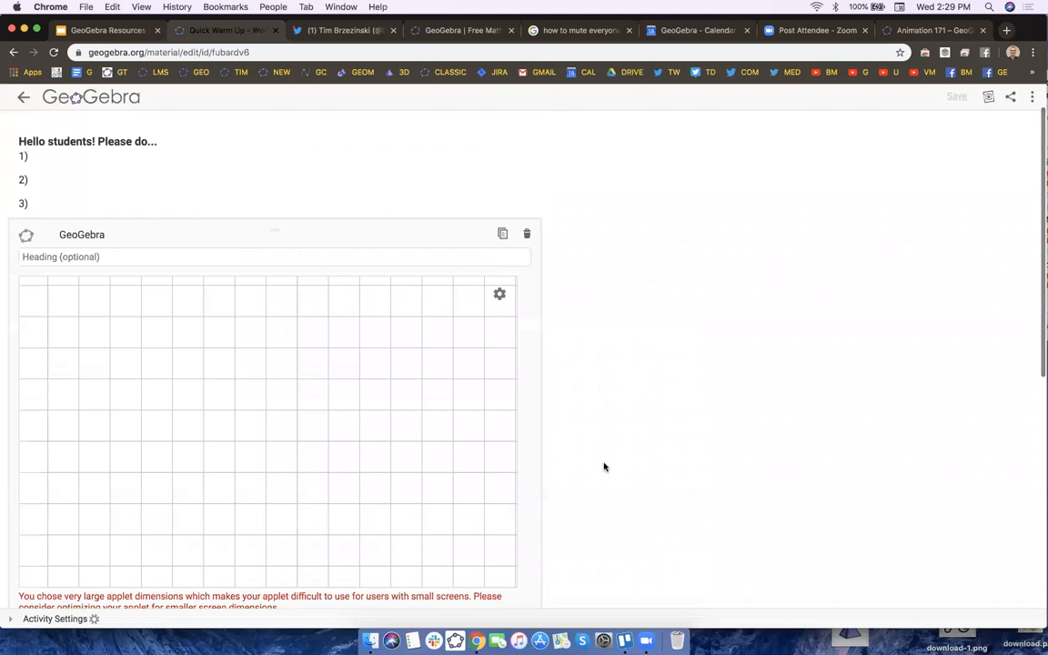
pyautogui.scroll(-5, 603, 465)
pyautogui.scroll(-2, 587, 467)
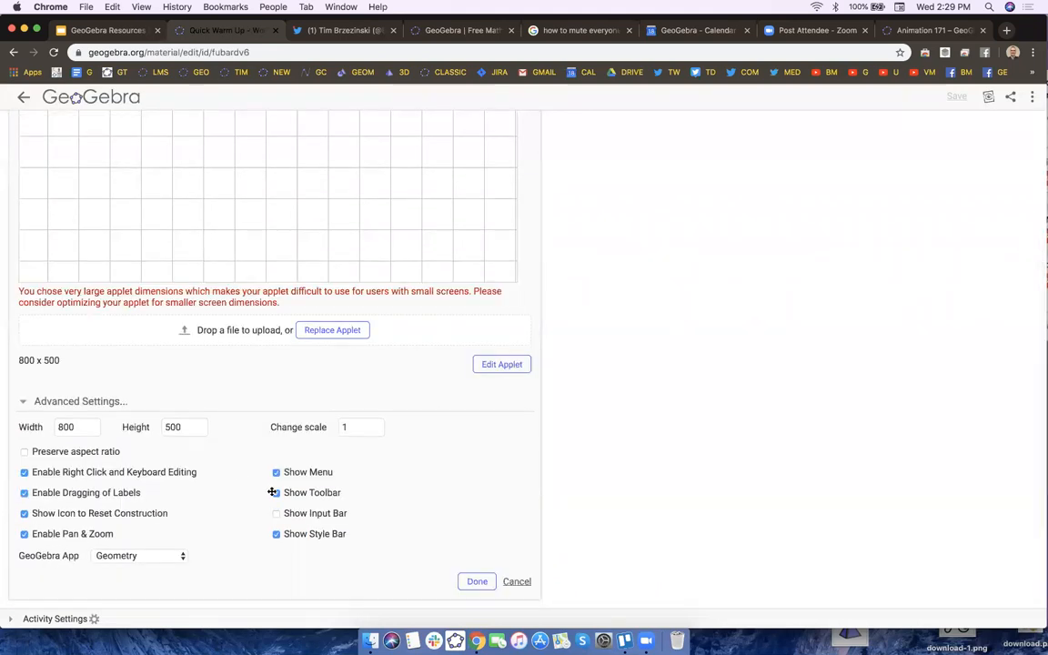
# Open the applet in its editor, view the graphics view settings, and finish to return to the applet element.
pyautogui.click(496, 365)
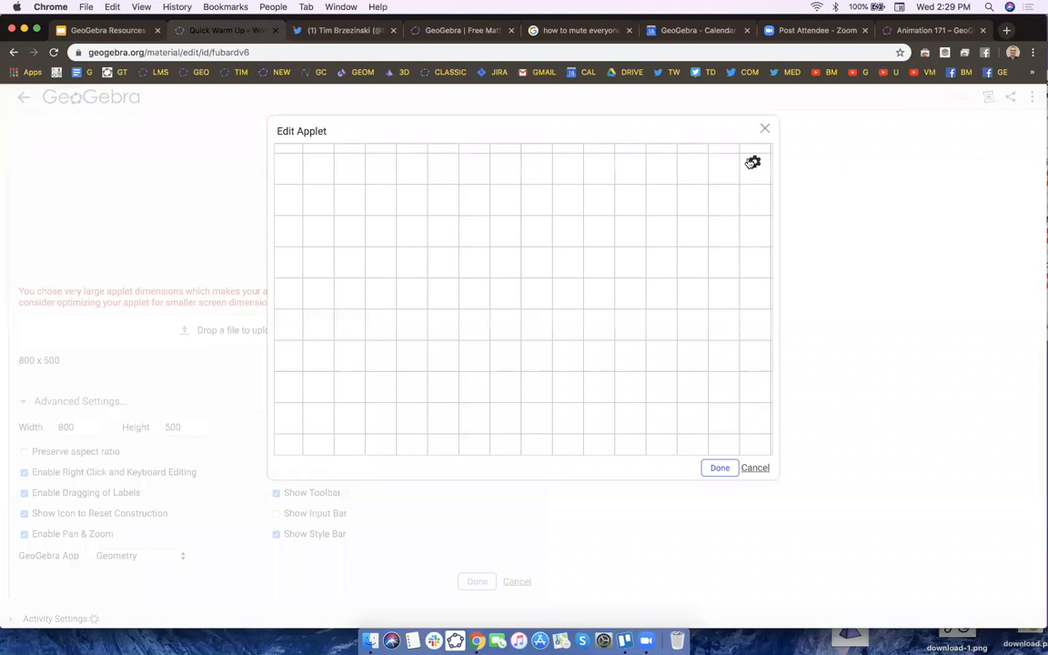
pyautogui.click(754, 163)
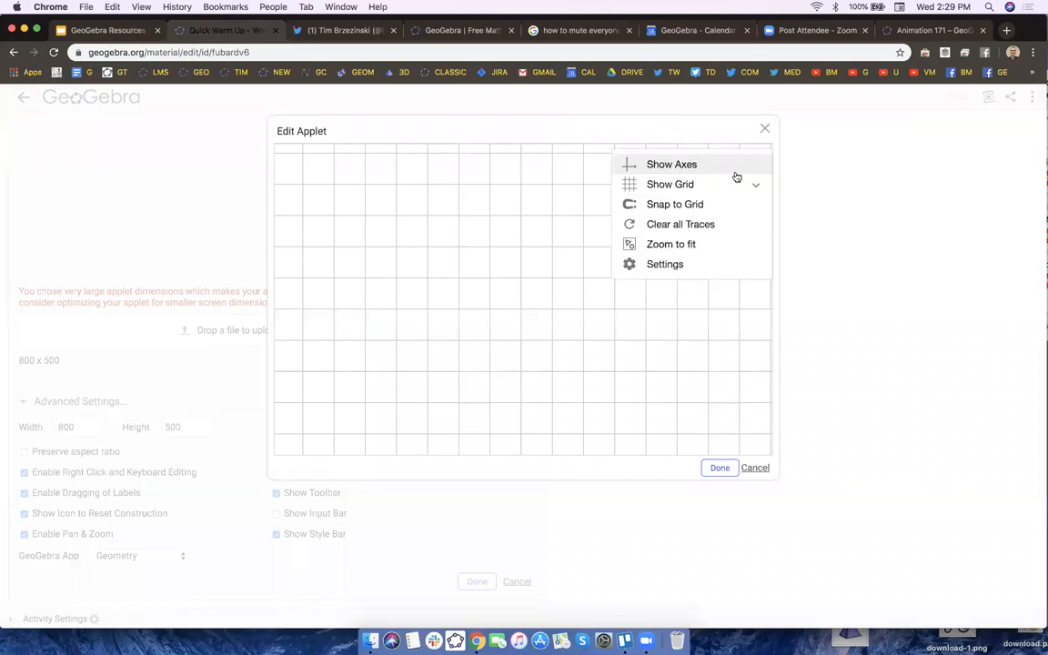
pyautogui.click(648, 264)
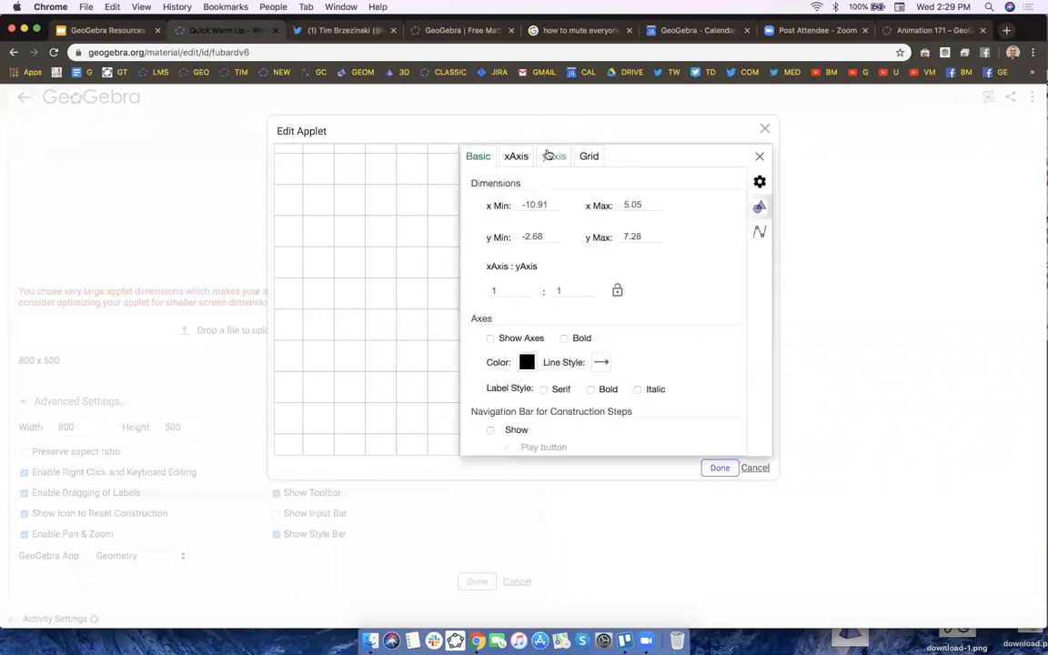
pyautogui.click(759, 156)
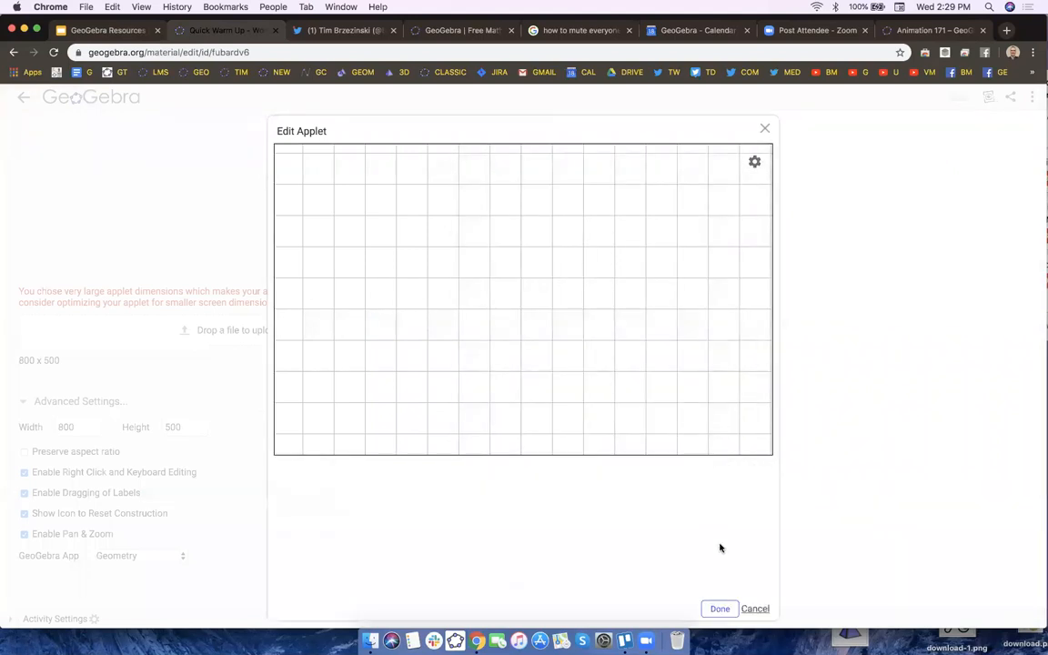
pyautogui.click(718, 609)
pyautogui.scroll(3, 669, 416)
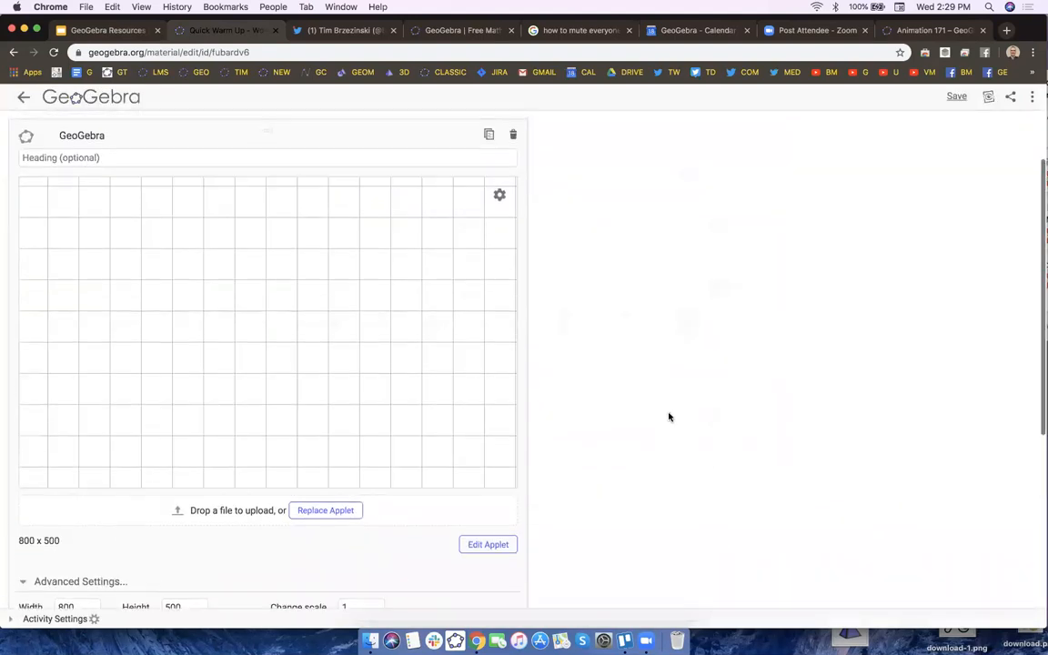
# Try turning off Show Menu, switch Show Toolbar off and back on, and check the applet preview.
pyautogui.scroll(-2, 668, 417)
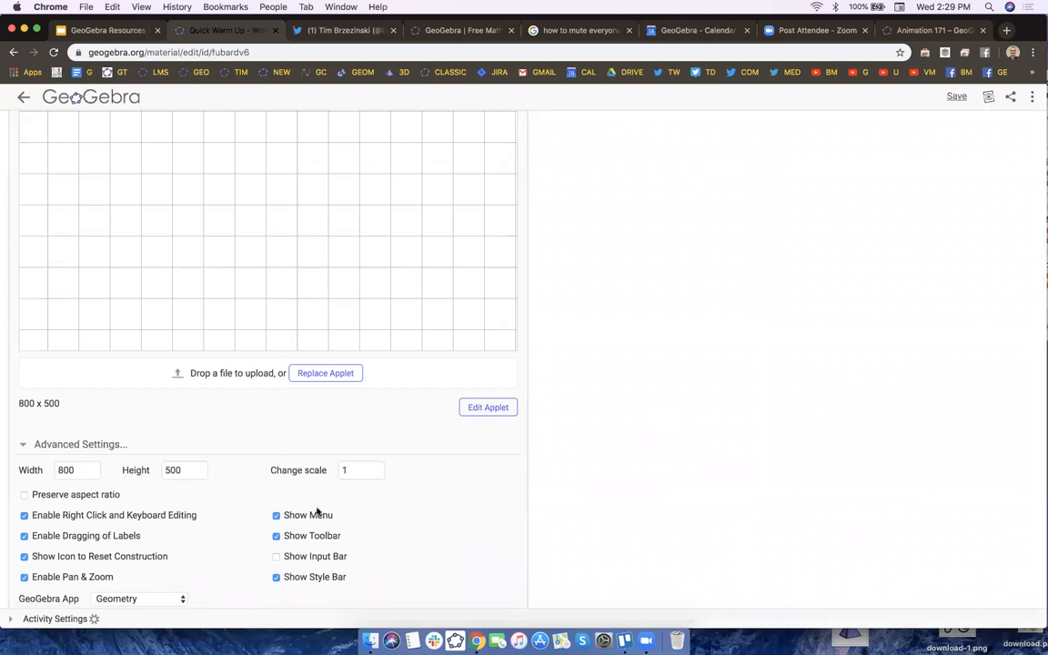
pyautogui.click(275, 516)
pyautogui.click(276, 536)
pyautogui.click(275, 536)
pyautogui.scroll(3, 666, 476)
pyautogui.scroll(-4, 666, 477)
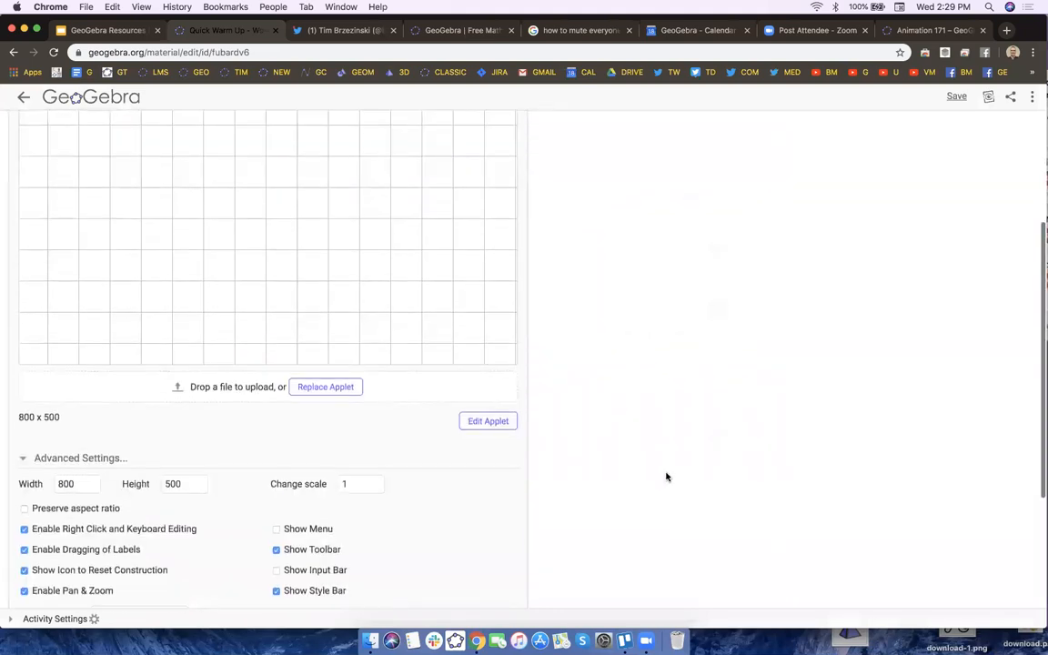
# Turn on Show Input Bar and Show Menu, set GeoGebra App to GeoGebra Classic, and finish editing the applet element.
pyautogui.click(276, 516)
pyautogui.click(275, 474)
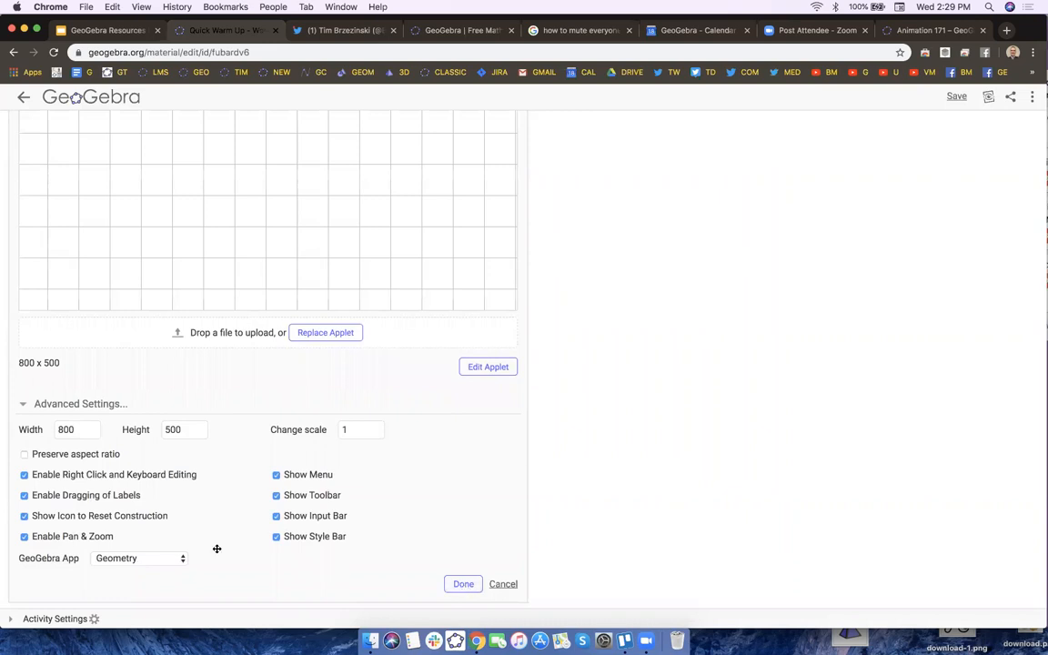
pyautogui.click(169, 558)
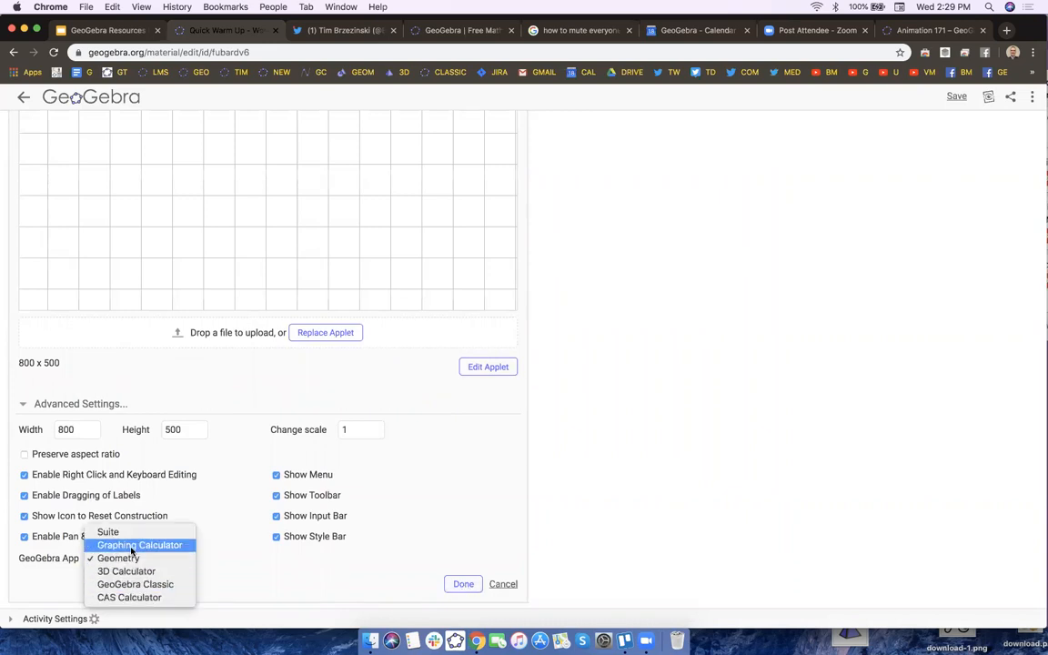
pyautogui.click(127, 588)
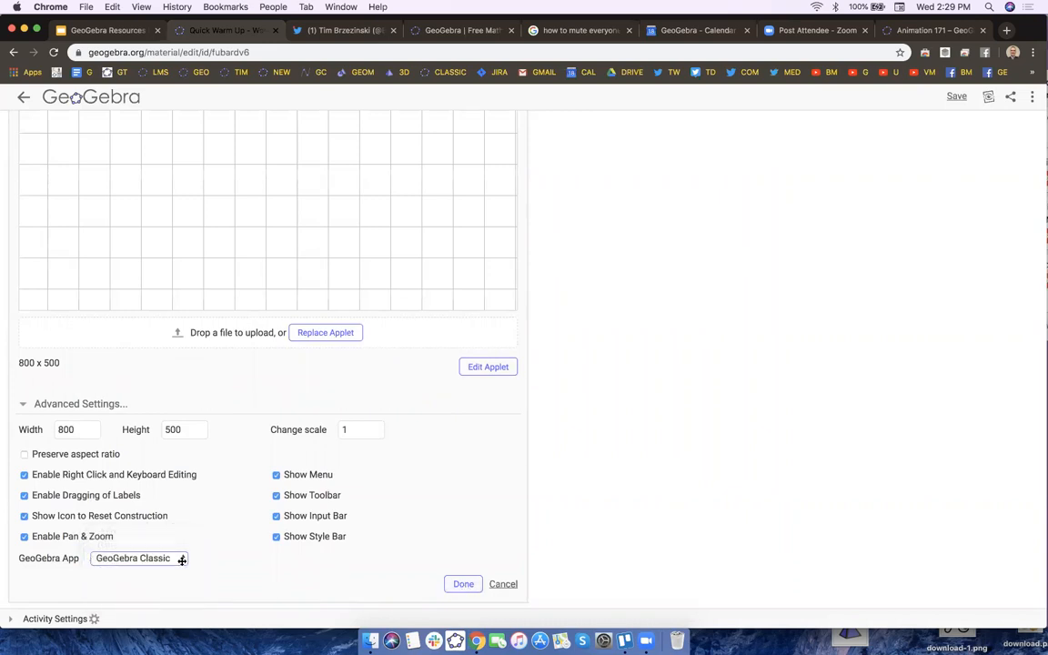
pyautogui.scroll(-1, 662, 446)
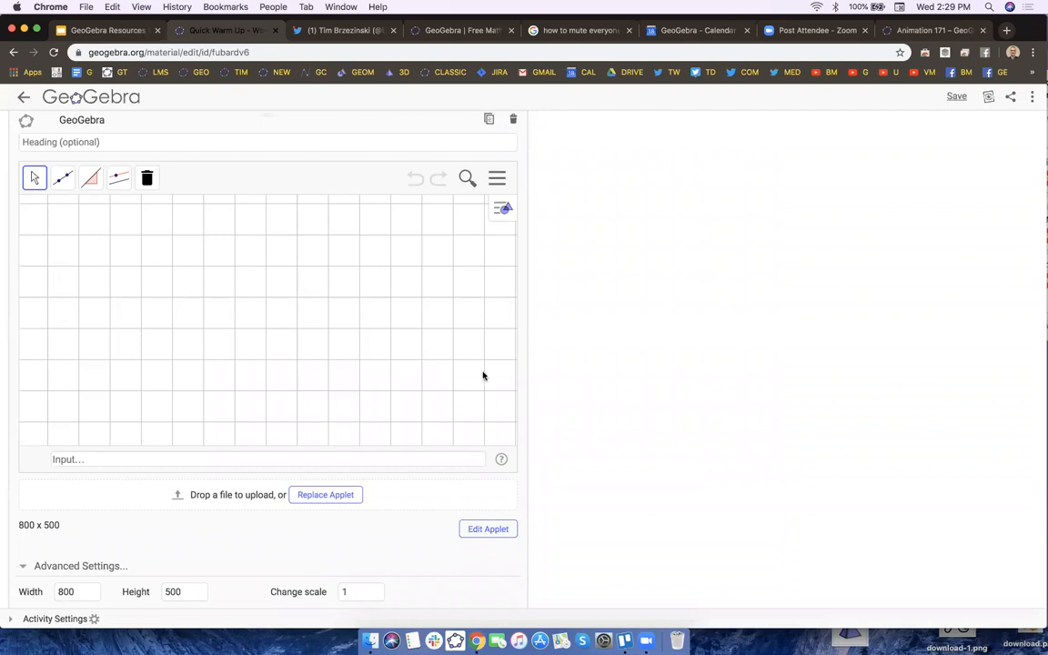
pyautogui.scroll(-5, 582, 435)
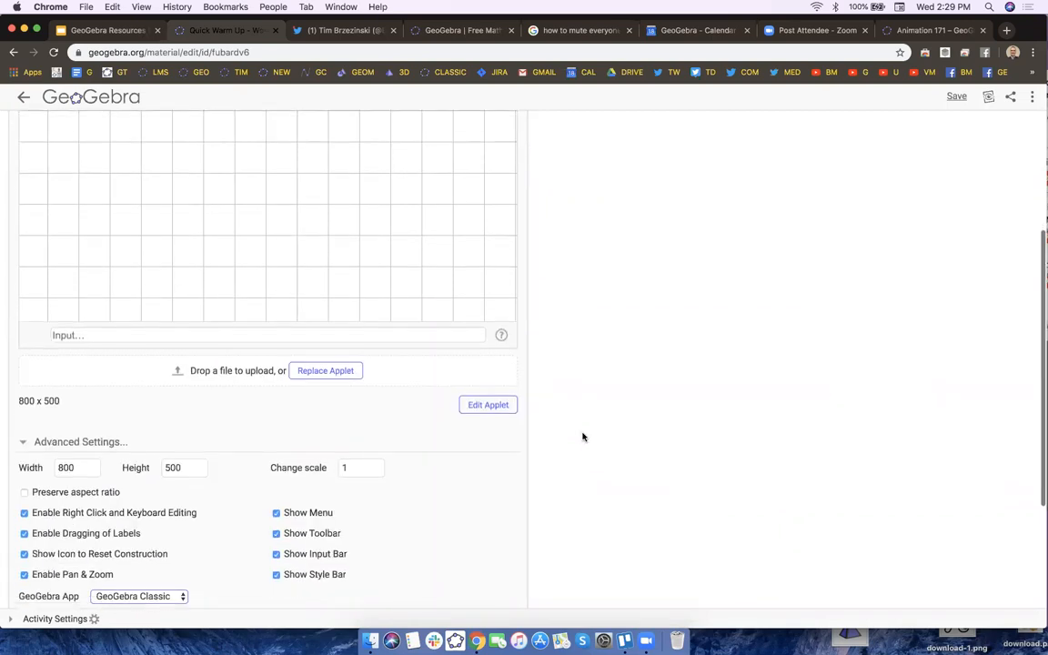
pyautogui.click(455, 556)
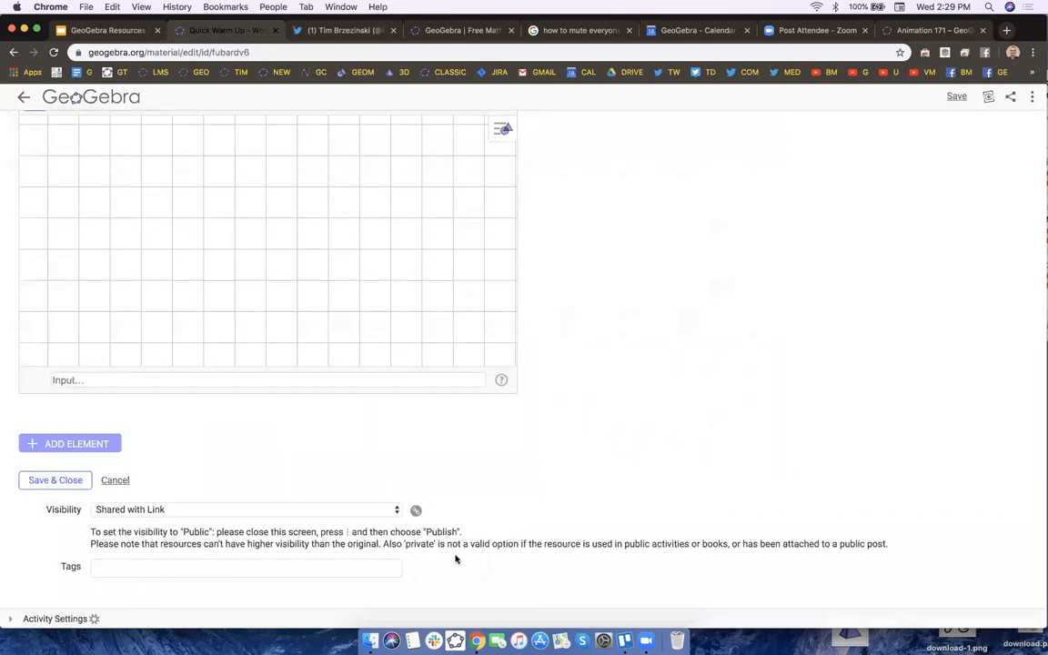
pyautogui.scroll(3, 522, 323)
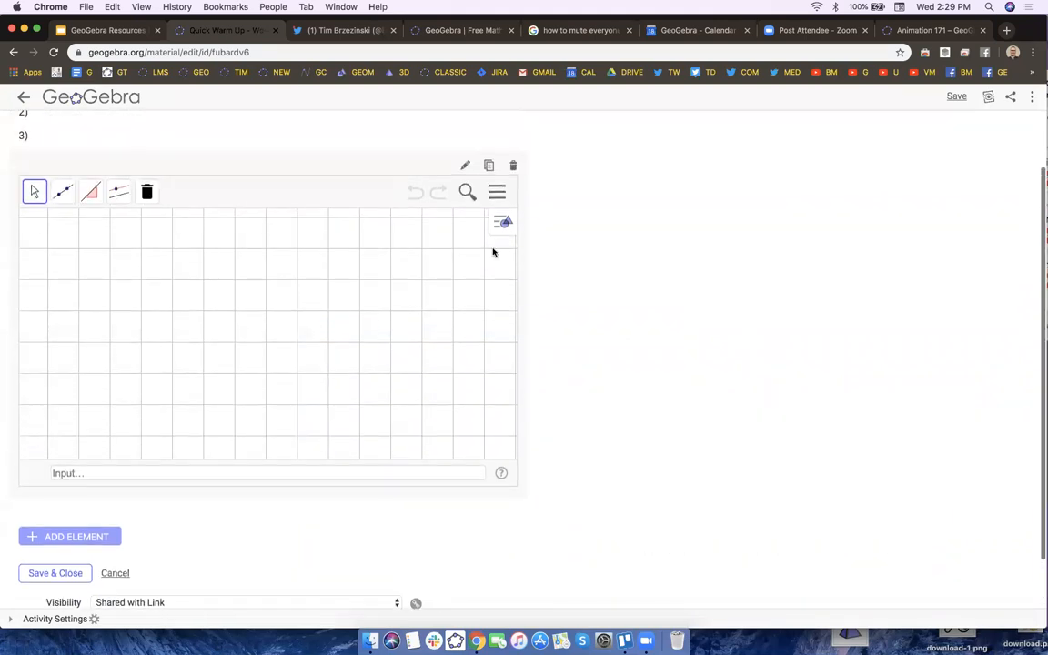
# Reopen the applet element, turn off Show Input Bar, and finish editing it.
pyautogui.click(466, 167)
pyautogui.scroll(-5, 599, 479)
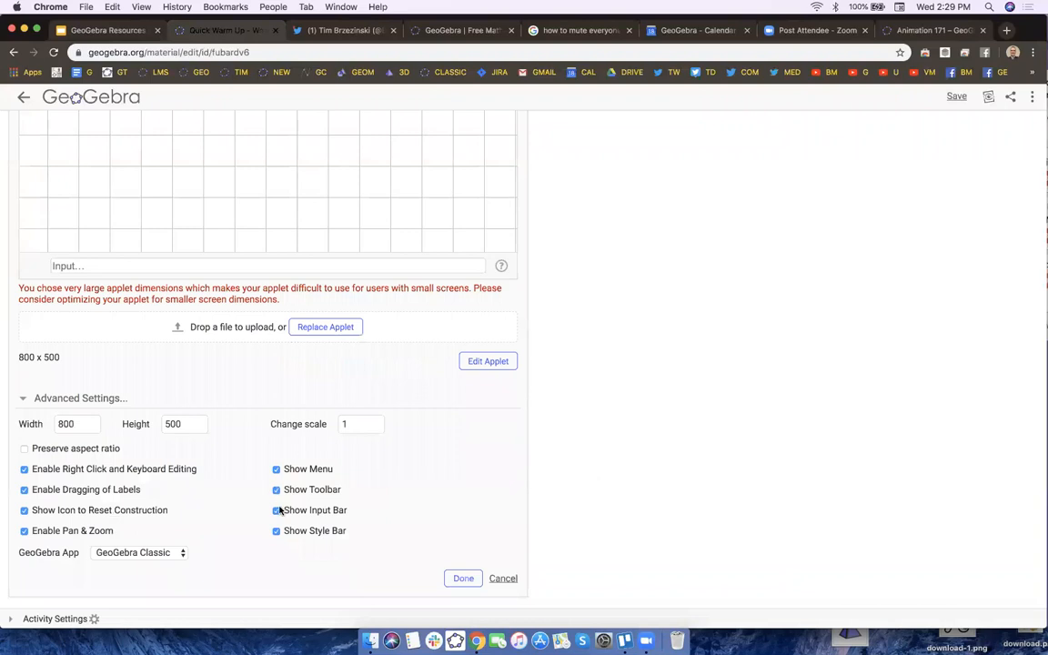
pyautogui.click(277, 510)
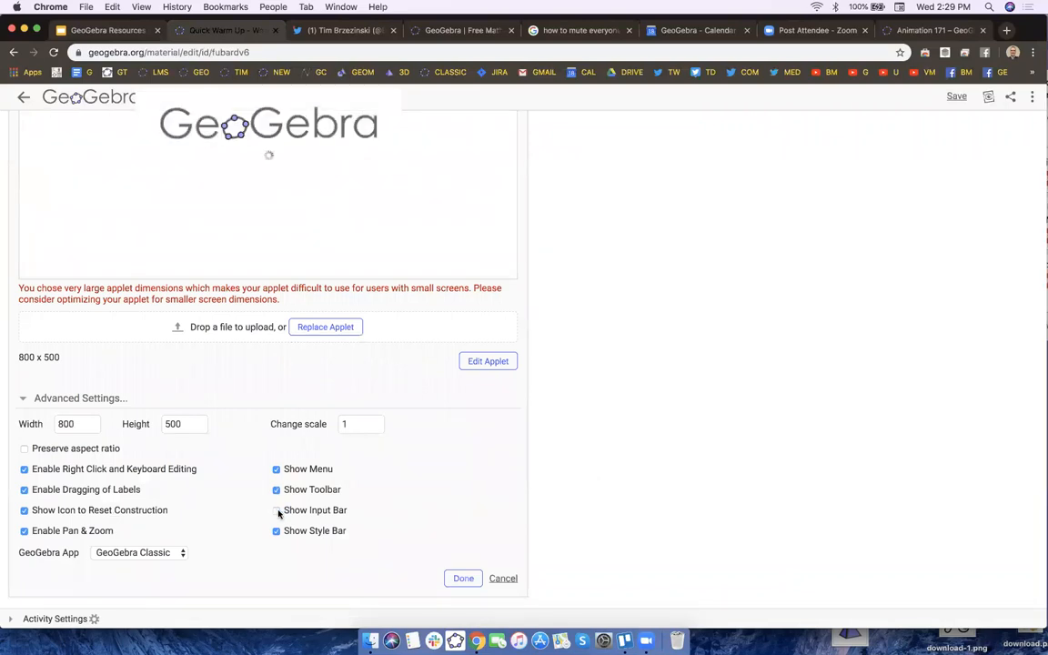
pyautogui.click(465, 580)
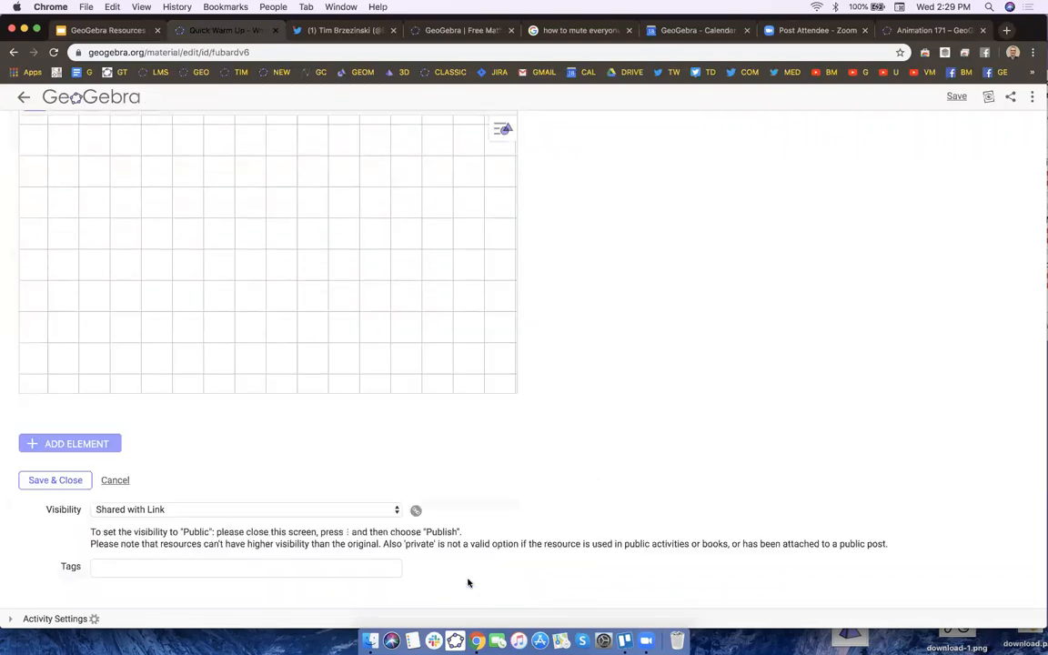
# Add a Question element below the applet and enter "1)" as its heading.
pyautogui.click(93, 449)
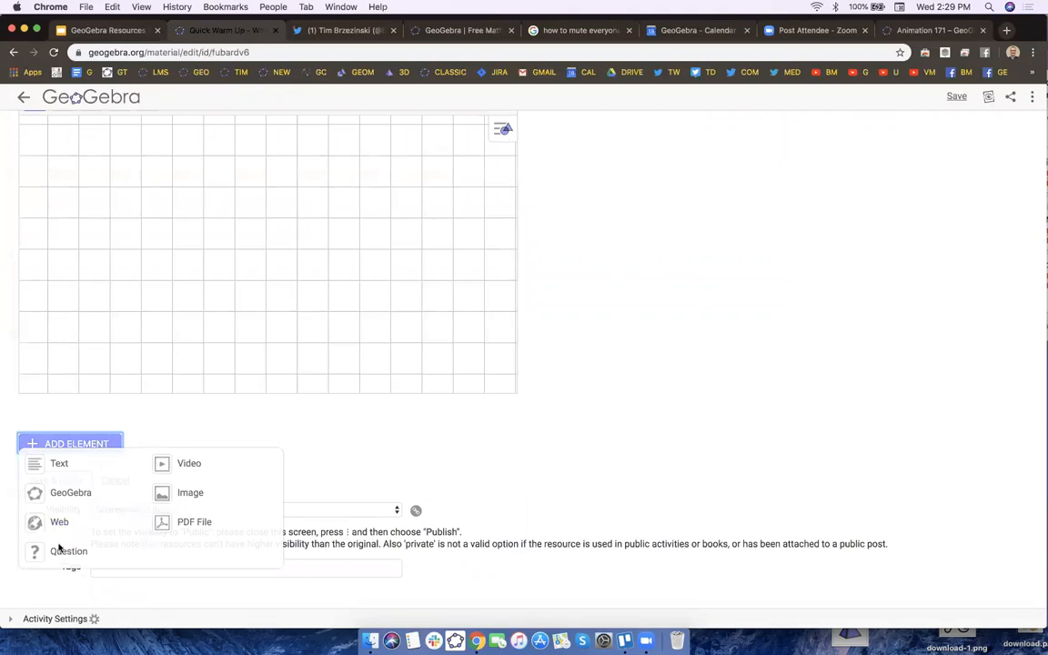
pyautogui.click(60, 549)
pyautogui.click(56, 445)
pyautogui.write('10')
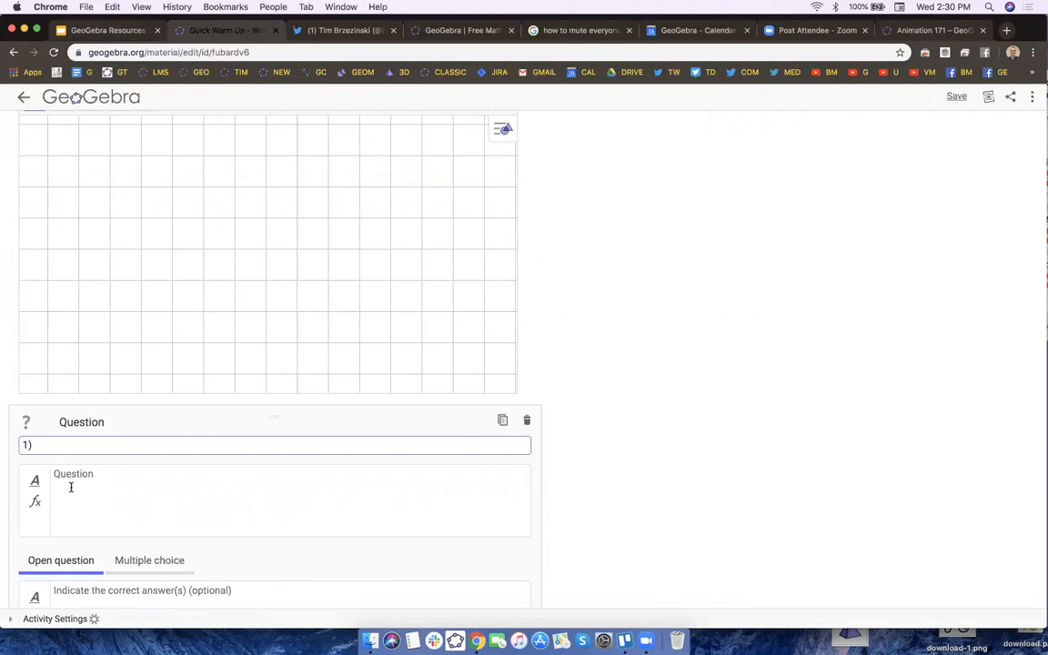
# Enter "What do you notice? Describe." as the text of open question 1) and save and close the activity.
pyautogui.scroll(5, 71, 487)
pyautogui.click(98, 351)
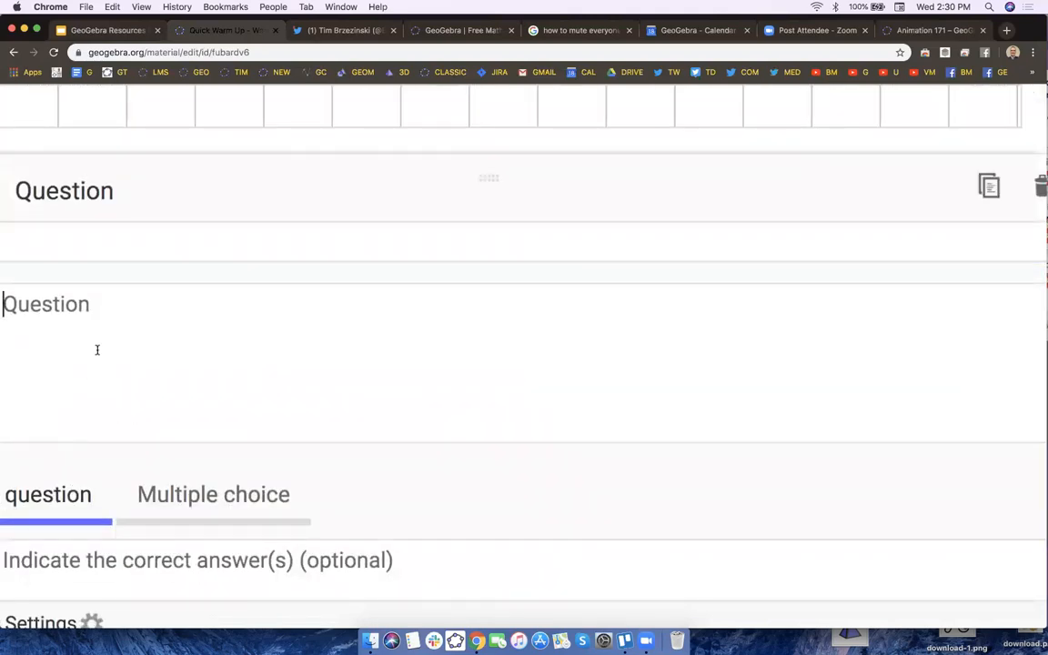
pyautogui.write('w')
pyautogui.press('BackSpace')
pyautogui.write('What do yo u')
pyautogui.press('BackSpace')
pyautogui.press('BackSpace')
pyautogui.write('u notice? Describe.')
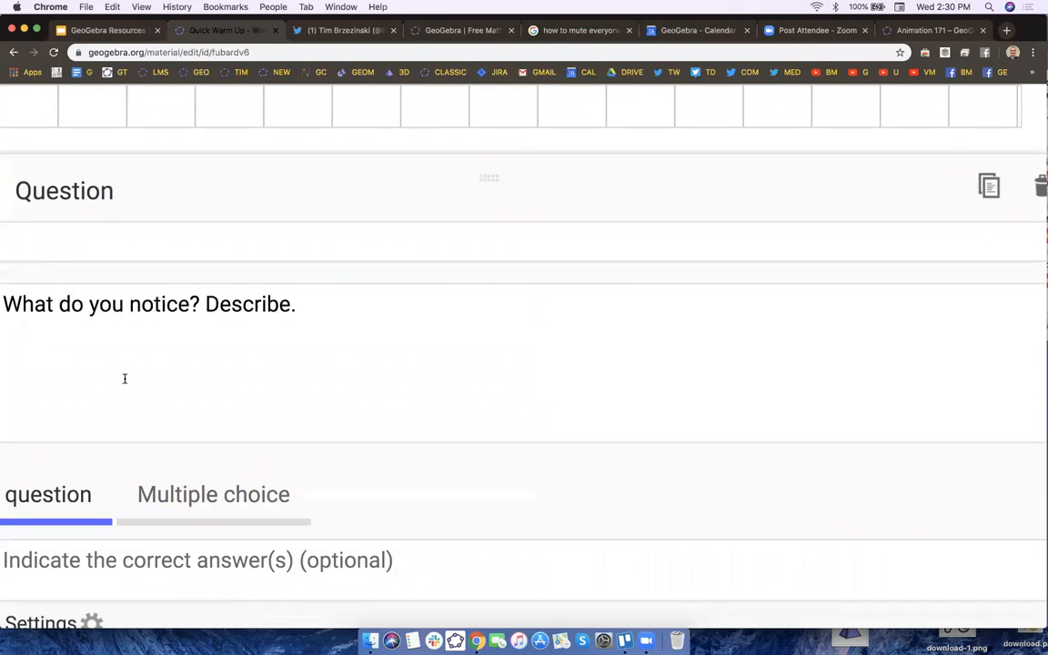
pyautogui.press('super+0')
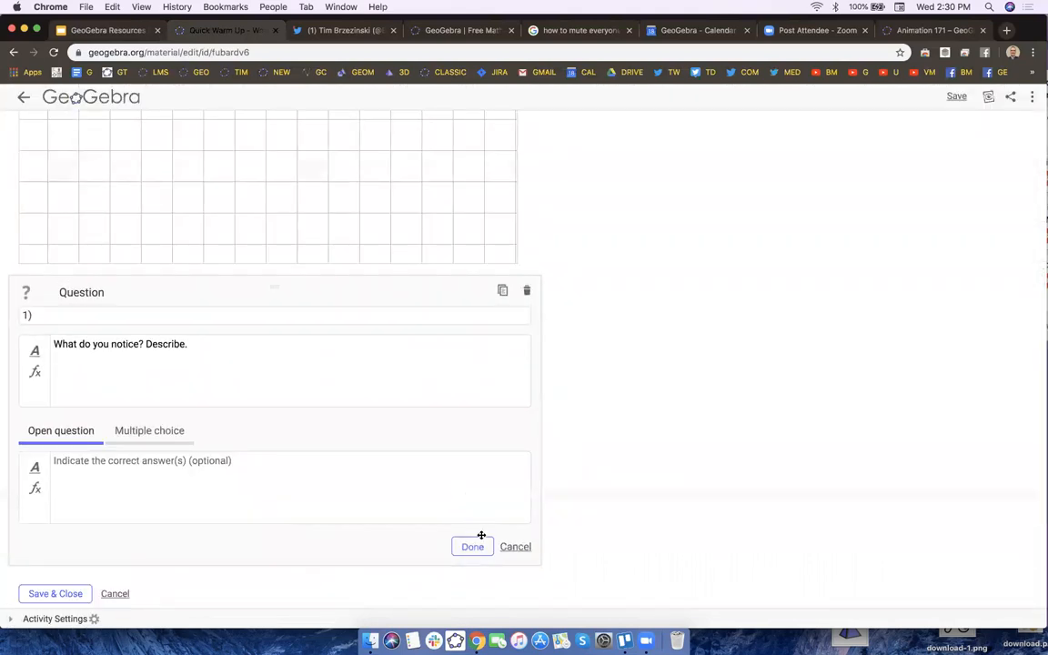
pyautogui.click(475, 546)
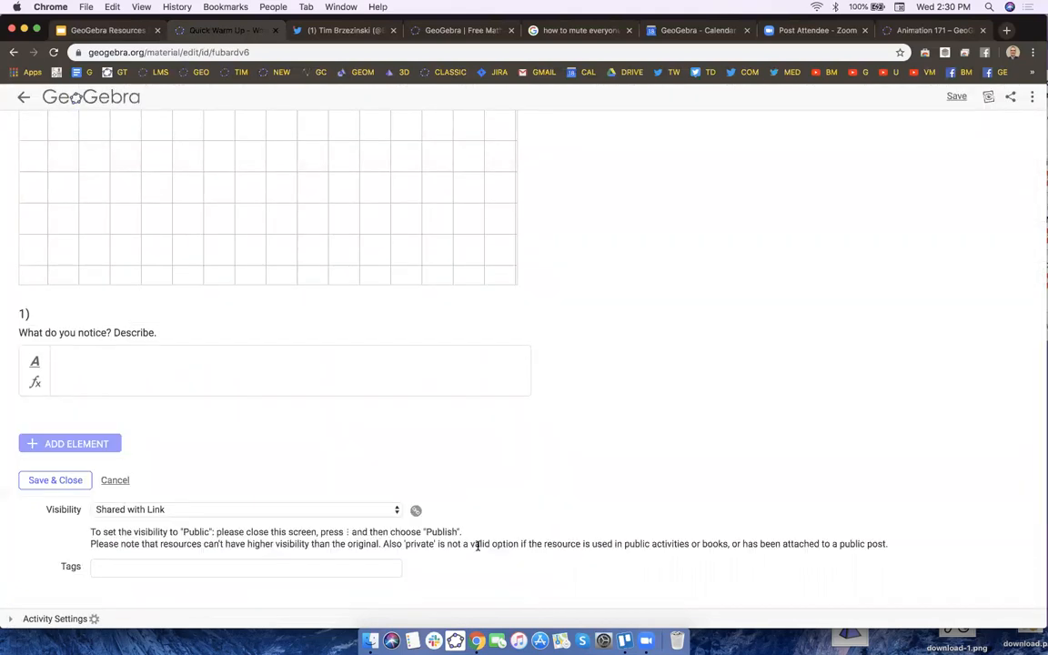
pyautogui.click(56, 479)
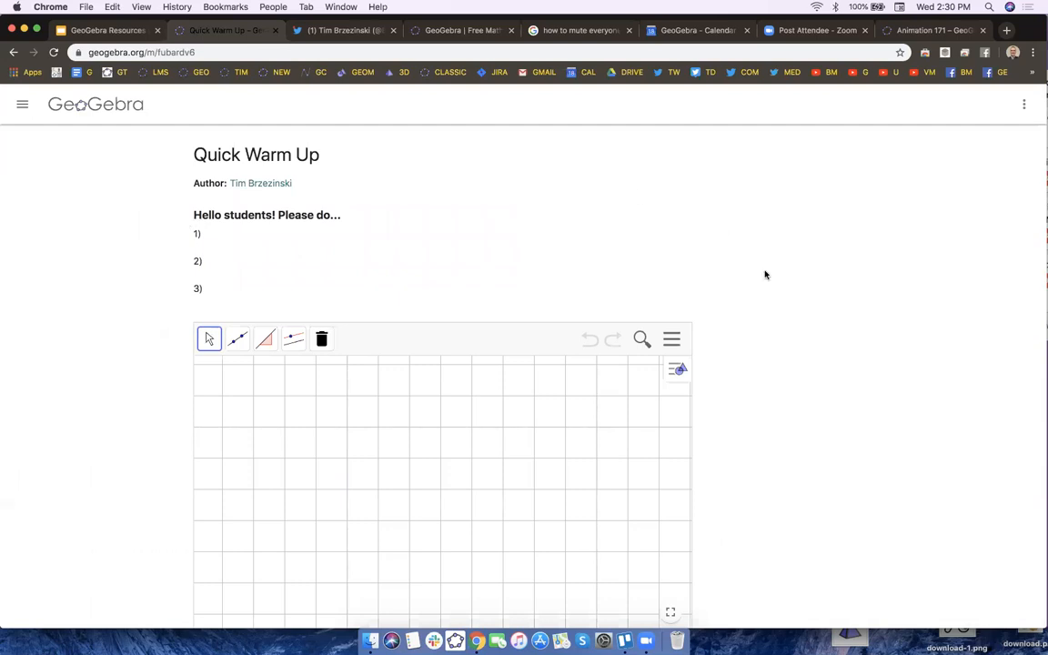
# View the link-sharing options for the Quick Warm Up activity and close them without sharing.
pyautogui.click(1026, 105)
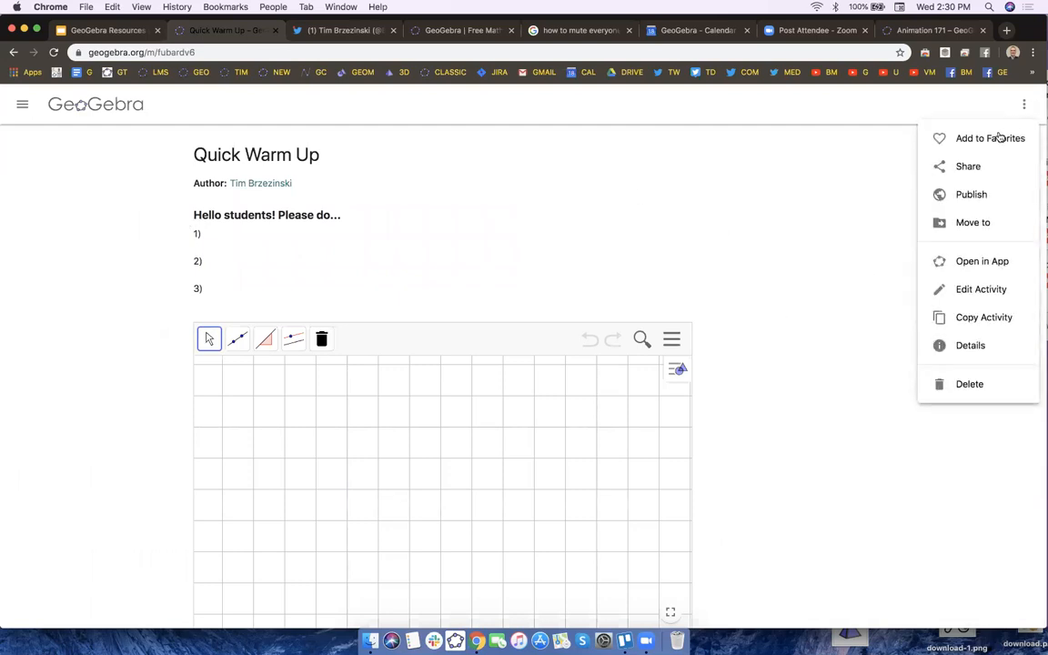
pyautogui.click(967, 165)
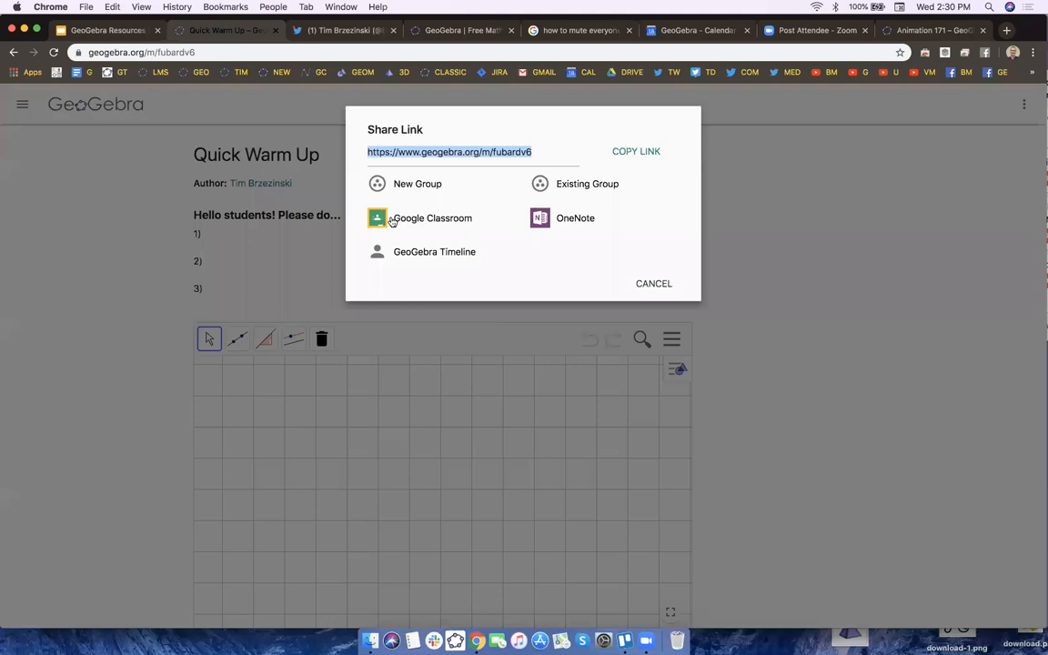
pyautogui.click(657, 283)
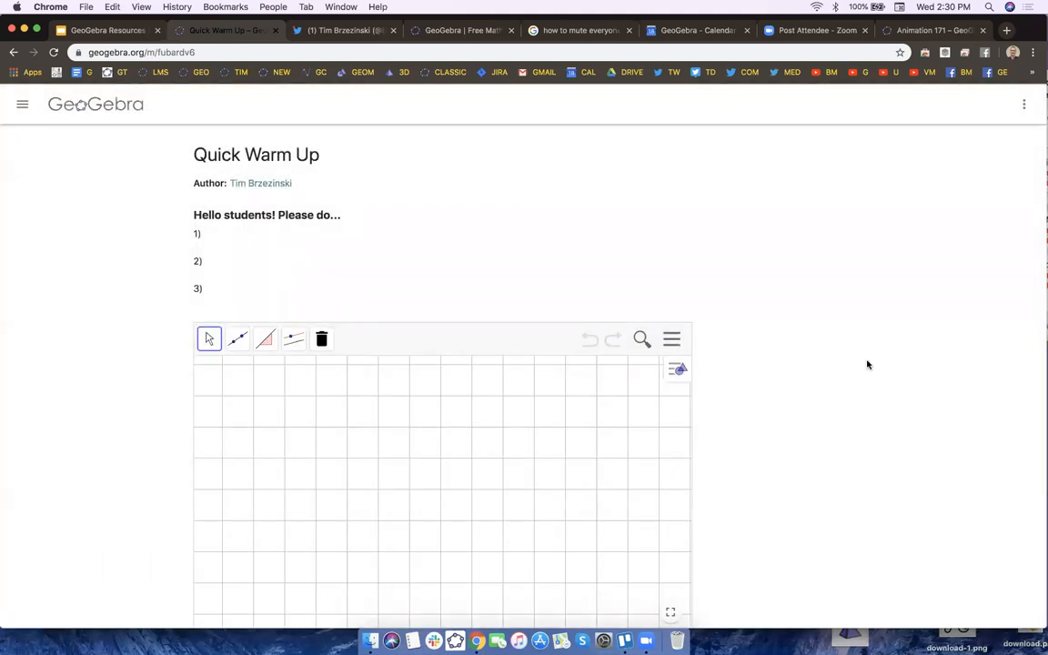
# Draw a slanted line through two grid points in the activity's applet and move its upper point two squares right and one up.
pyautogui.scroll(-3, 867, 365)
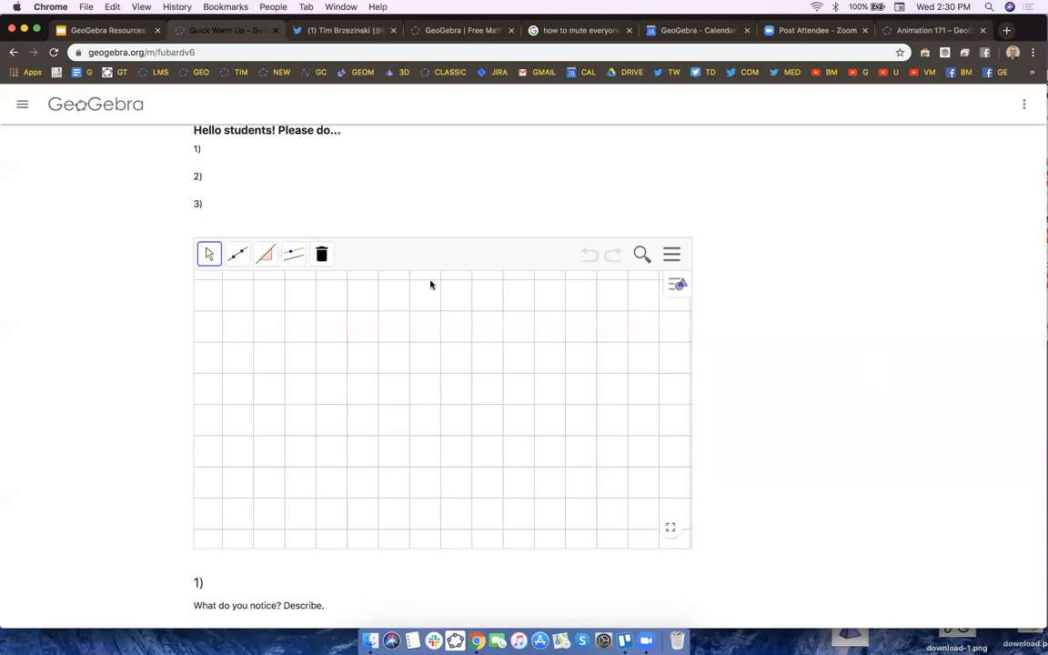
pyautogui.click(199, 52)
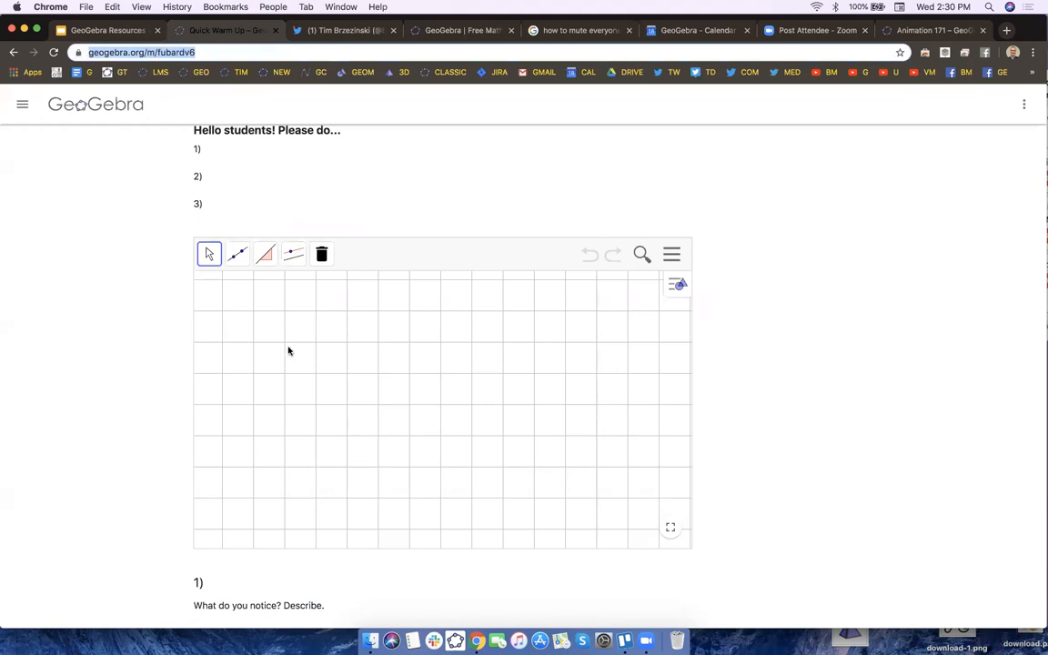
pyautogui.click(237, 255)
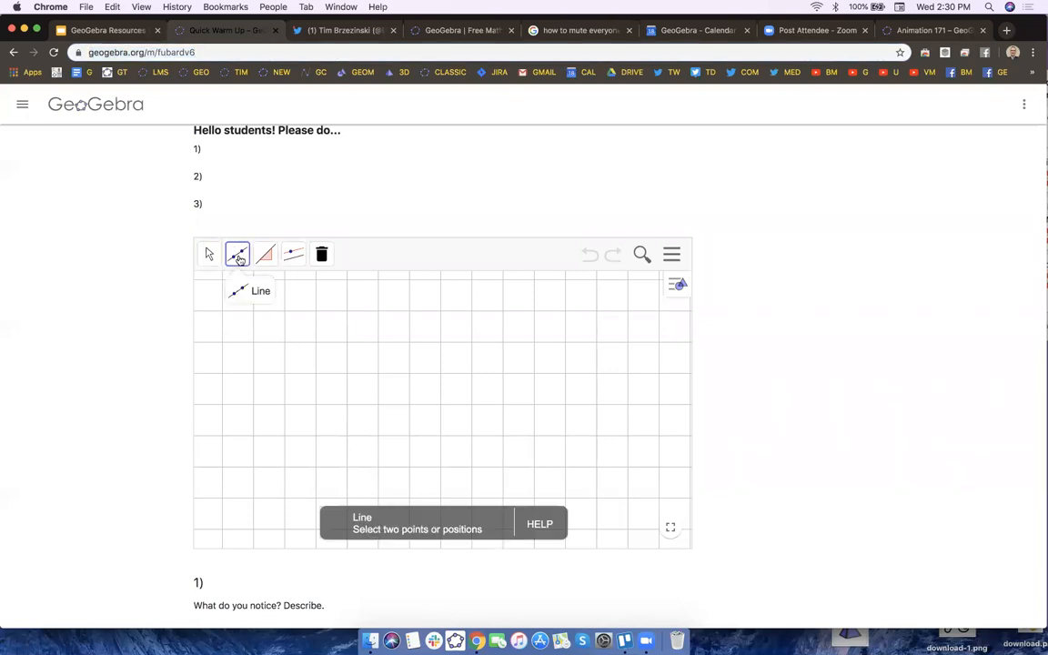
pyautogui.click(285, 434)
pyautogui.click(503, 342)
pyautogui.click(210, 254)
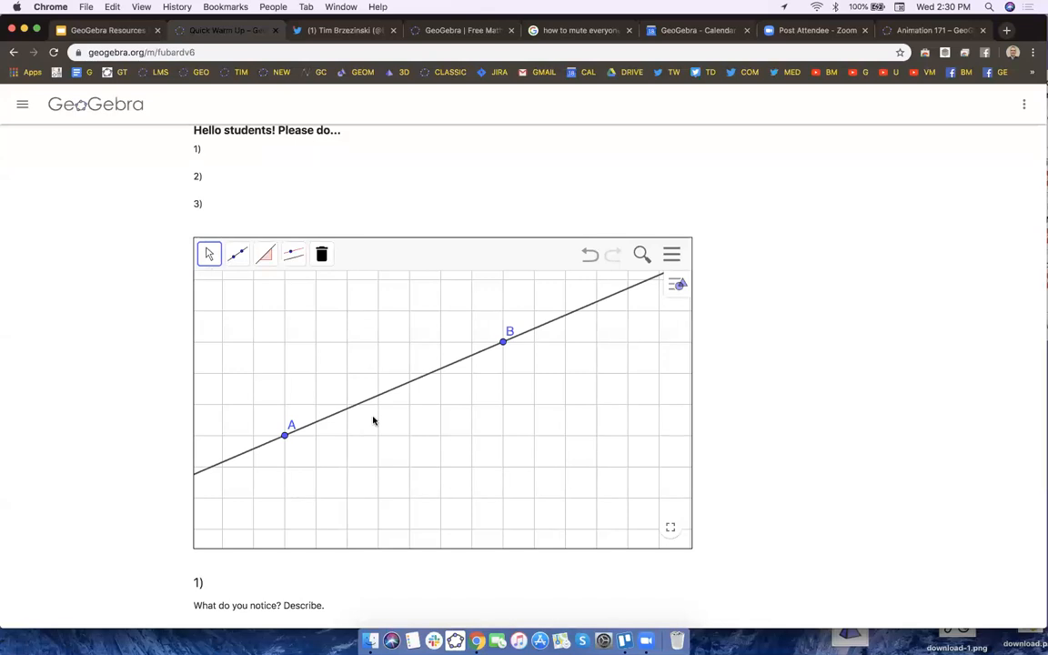
pyautogui.click(731, 30)
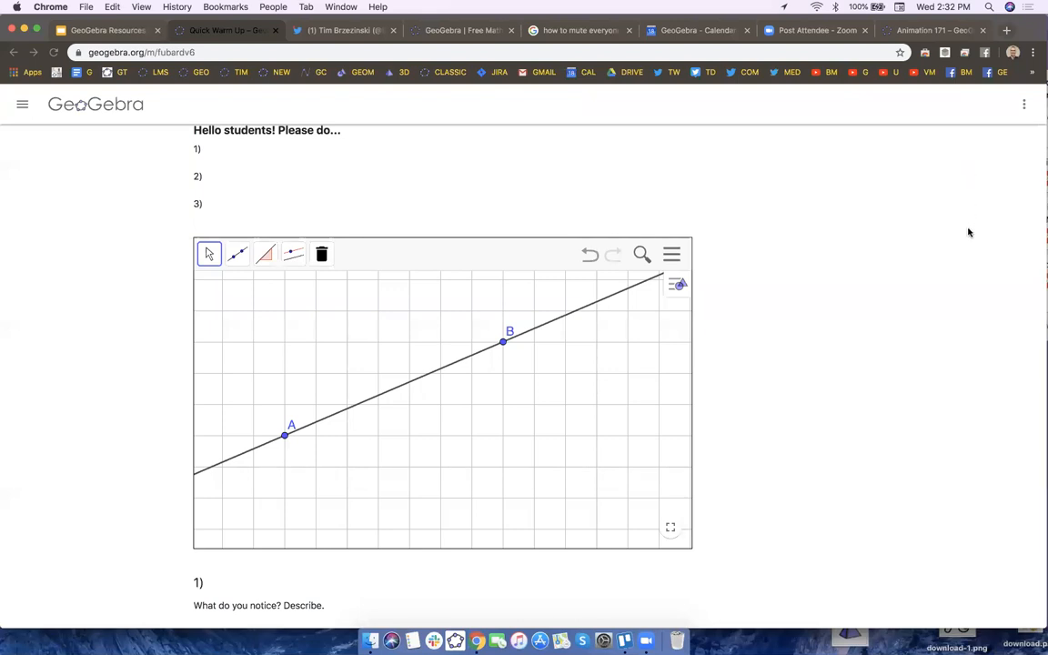
pyautogui.moveTo(505, 339); pyautogui.dragTo(557, 314)
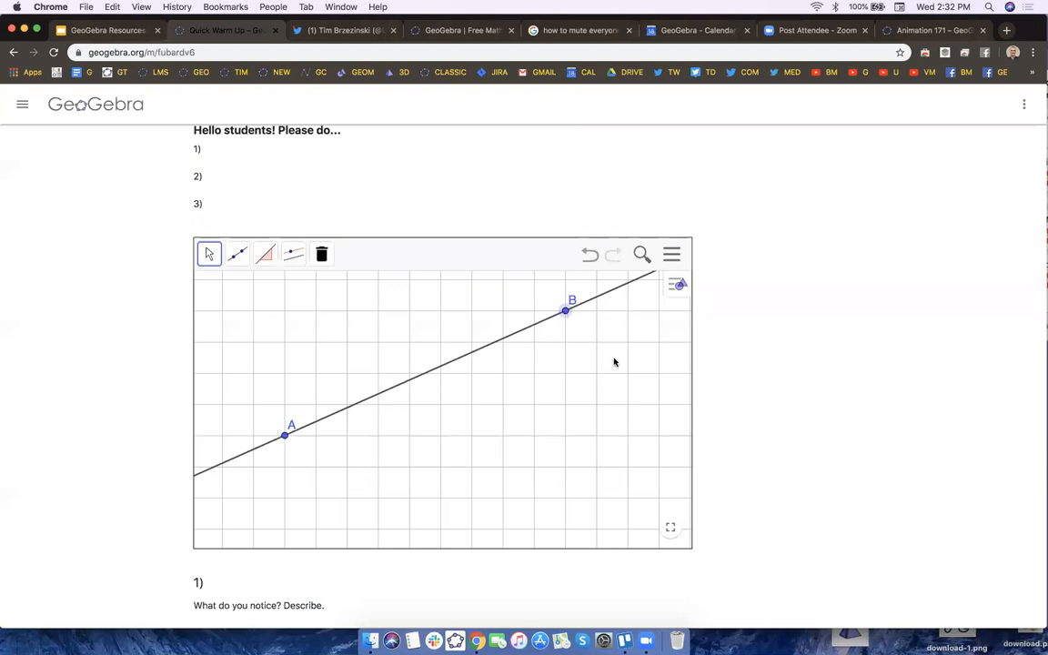
# Reload the activity page and enter "xyz" as the answer to question 1).
pyautogui.click(216, 53)
pyautogui.press('Return')
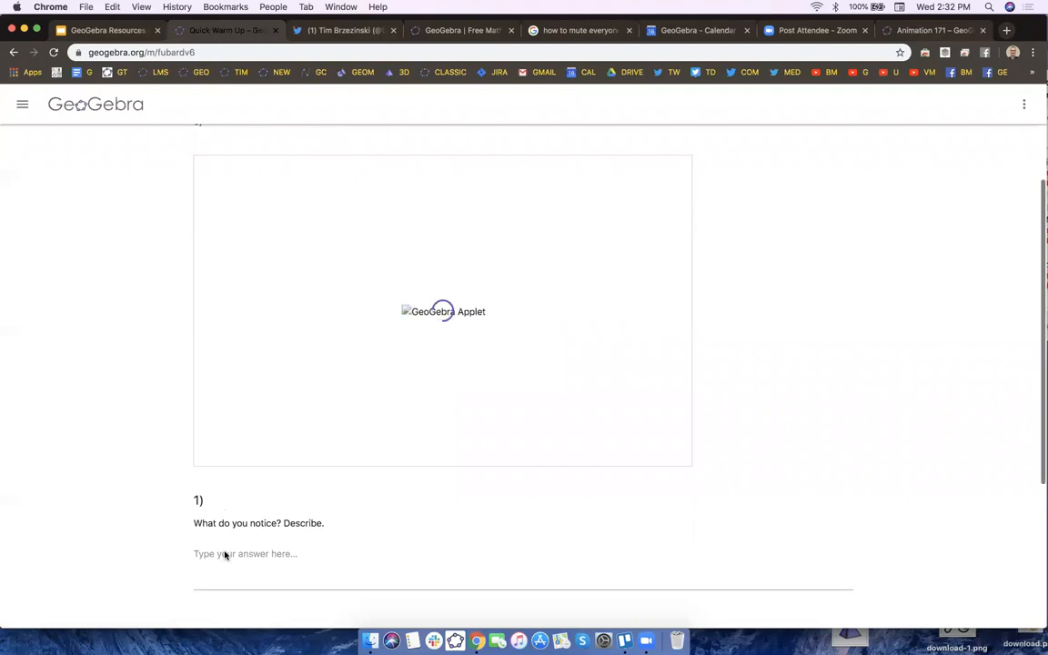
pyautogui.click(225, 555)
pyautogui.write('xyz')
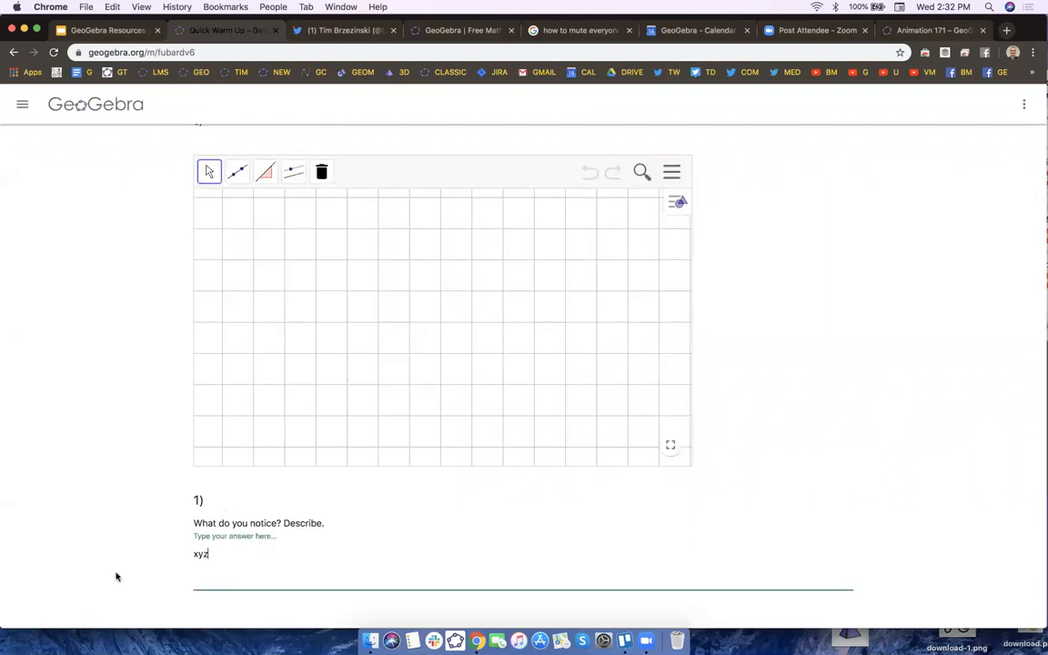
# Replace the answer to question 1) with a long string of random filler characters.
pyautogui.scroll(-2, 117, 577)
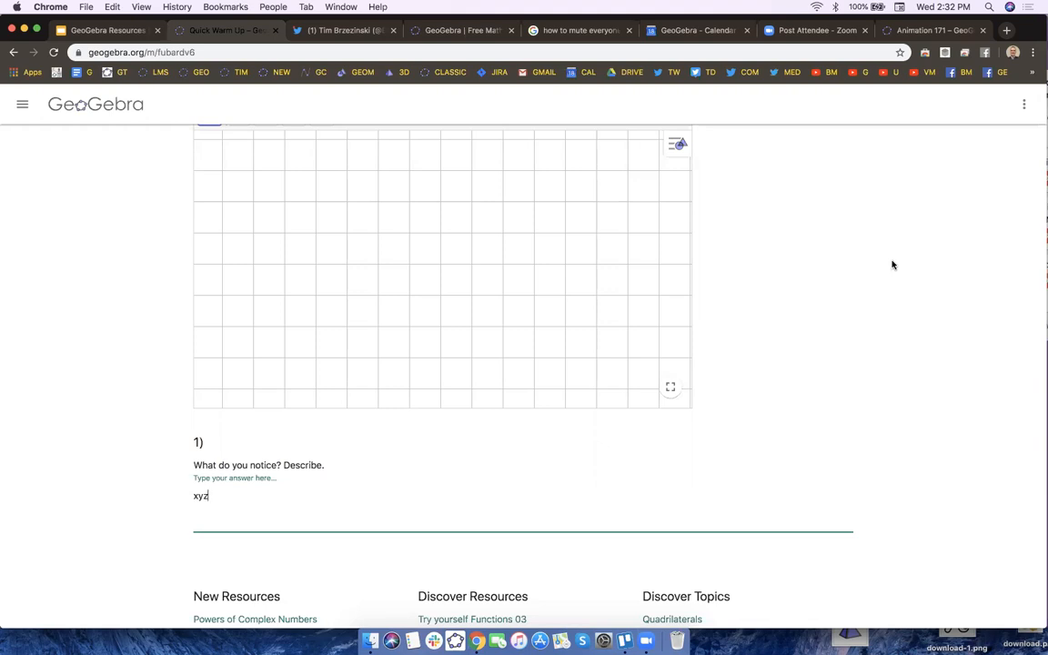
pyautogui.moveTo(210, 495); pyautogui.dragTo(192, 495)
pyautogui.press('BackSpace')
pyautogui.write('fjldskfjladsjfadskl;jfldks;fjakls;jf;lksdjf;alksfj;adlskjf;alsdkfj')
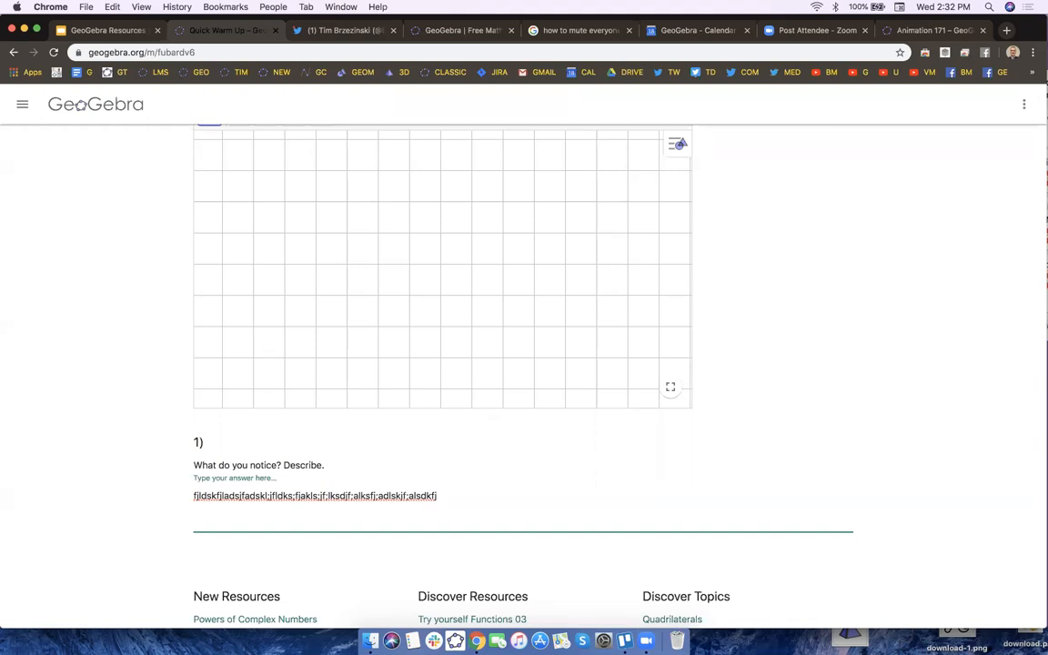
pyautogui.scroll(2, 754, 441)
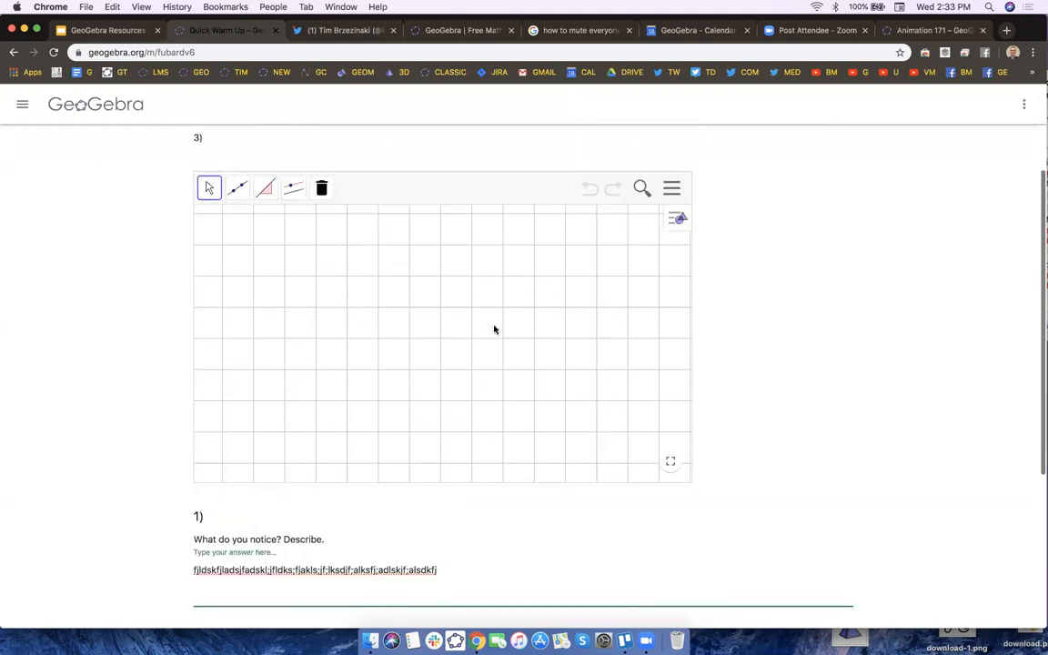
pyautogui.click(209, 187)
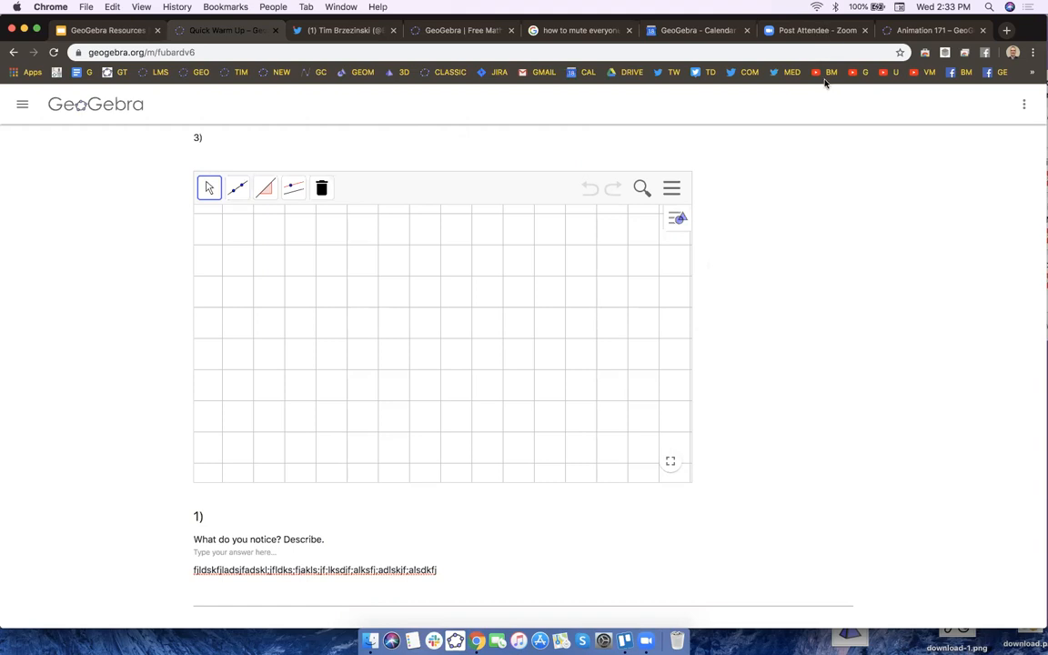
pyautogui.click(827, 30)
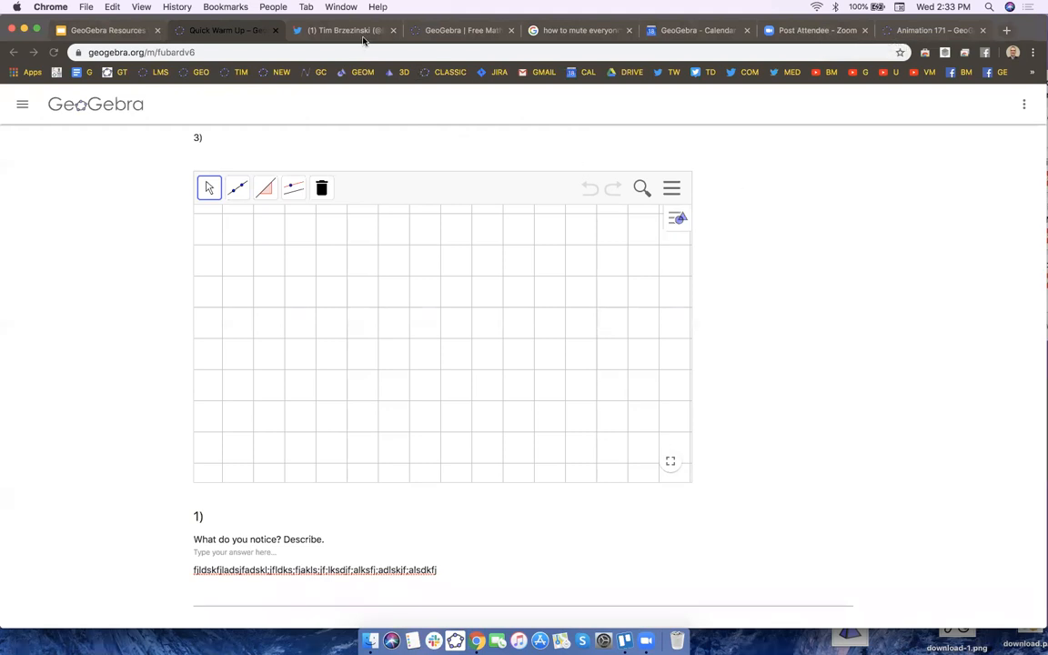
pyautogui.scroll(3, 726, 286)
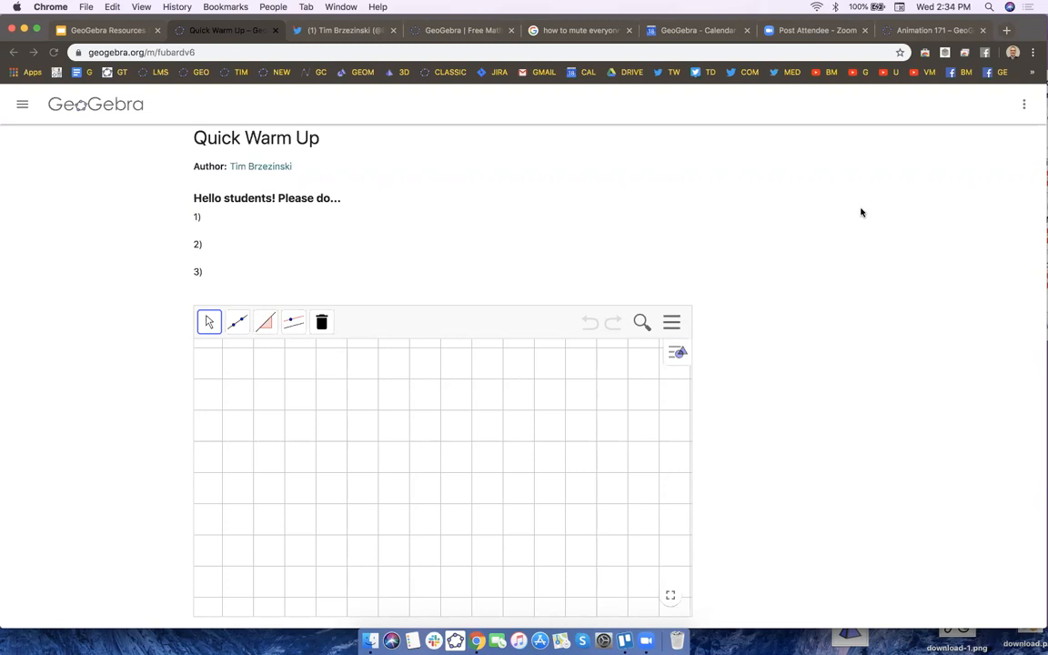
# Go to the GeoGebra home page, open the own profile and show its options for creating new content.
pyautogui.click(934, 31)
pyautogui.click(196, 73)
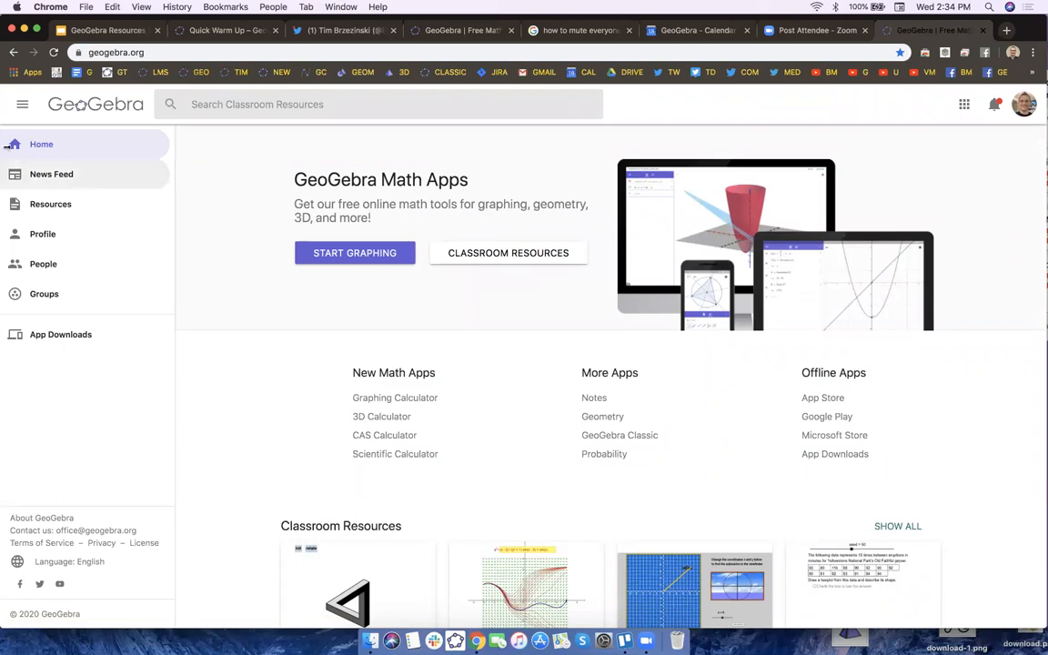
pyautogui.click(54, 235)
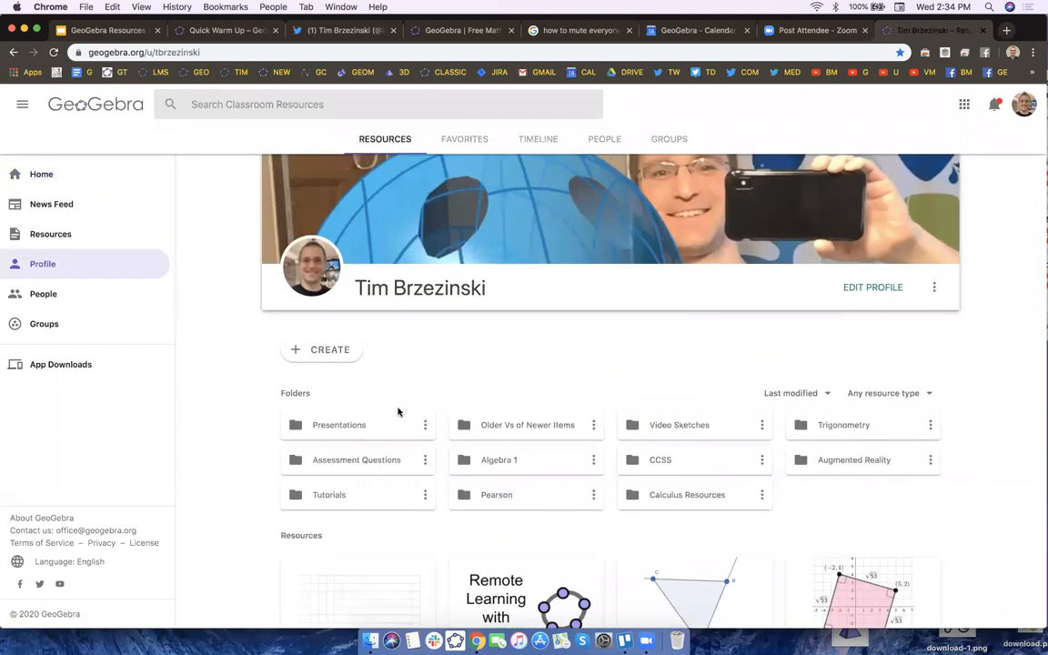
pyautogui.click(330, 351)
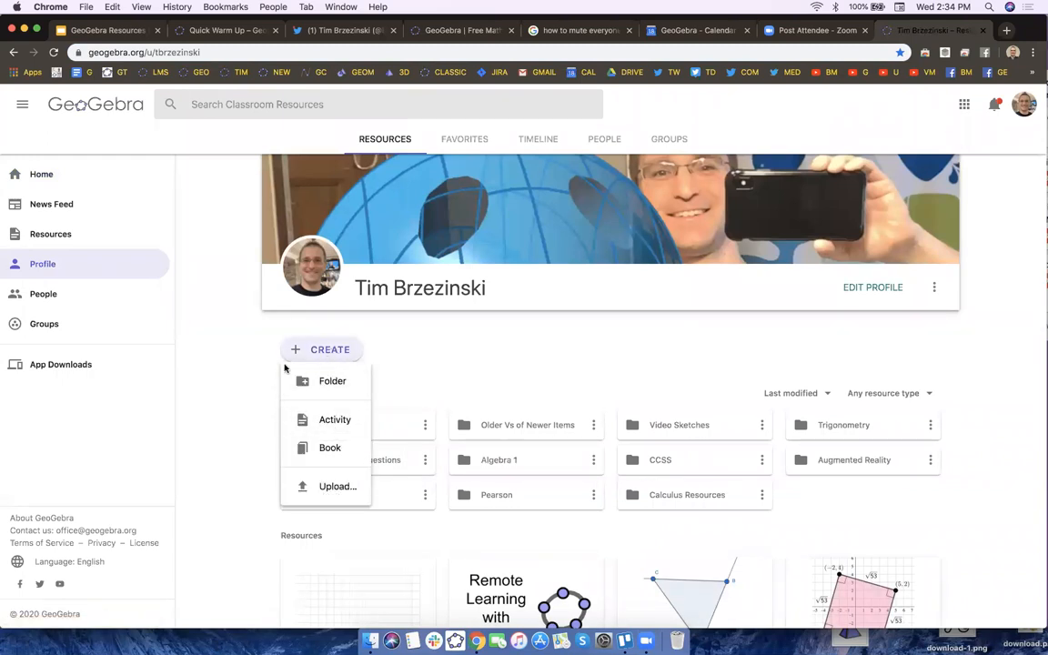
# Return to the GeoGebra home page and open the 3D Calculator from the list of math apps.
pyautogui.click(69, 174)
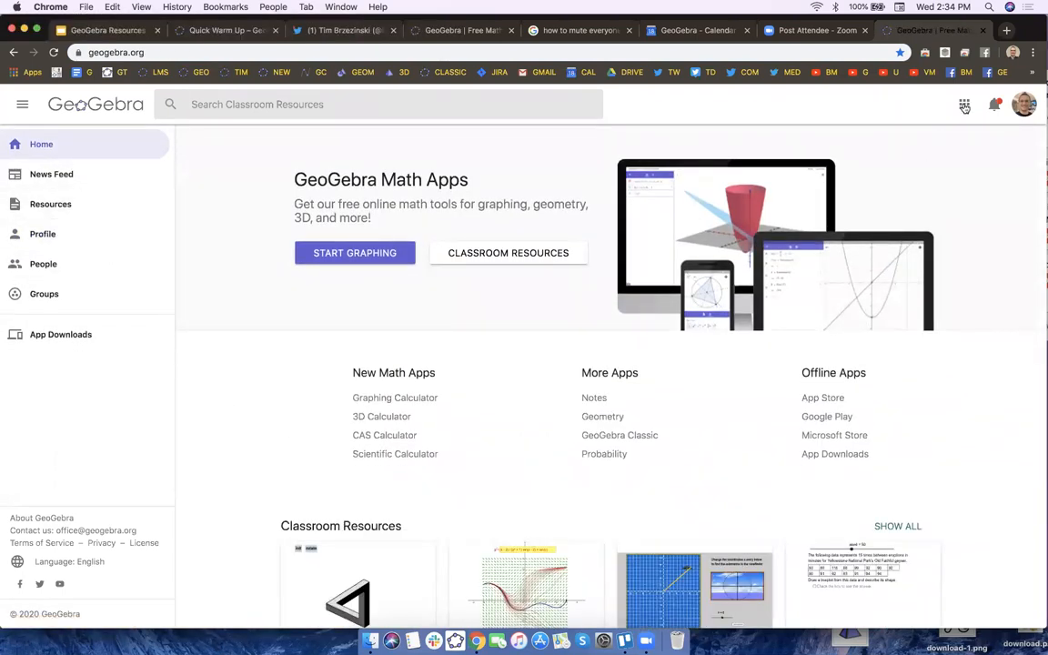
pyautogui.scroll(1, 965, 107)
pyautogui.scroll(3, 962, 107)
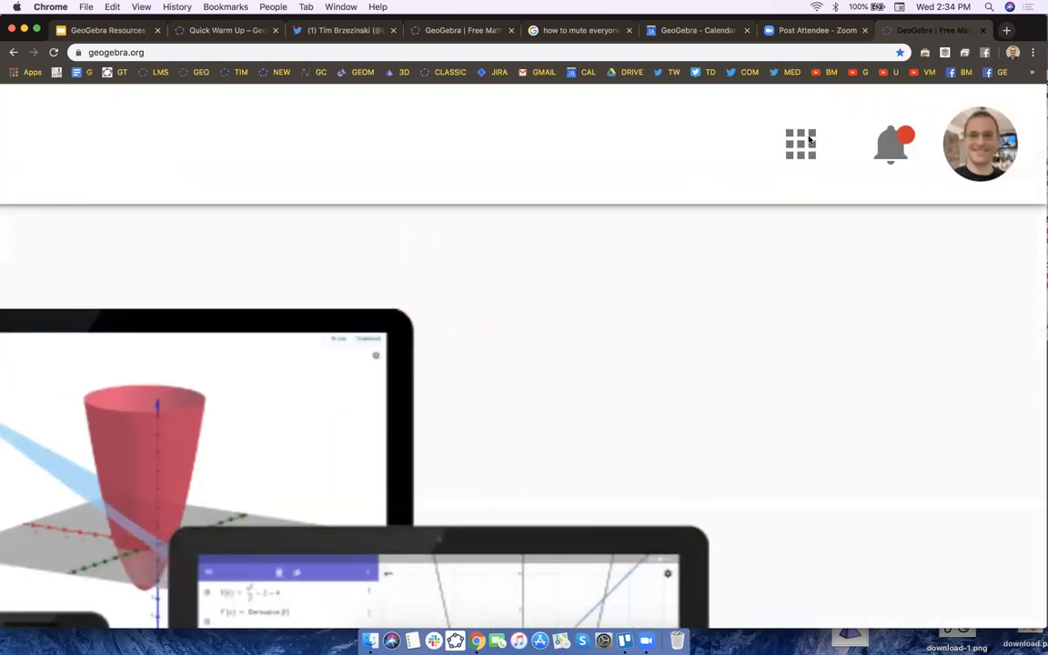
pyautogui.click(800, 145)
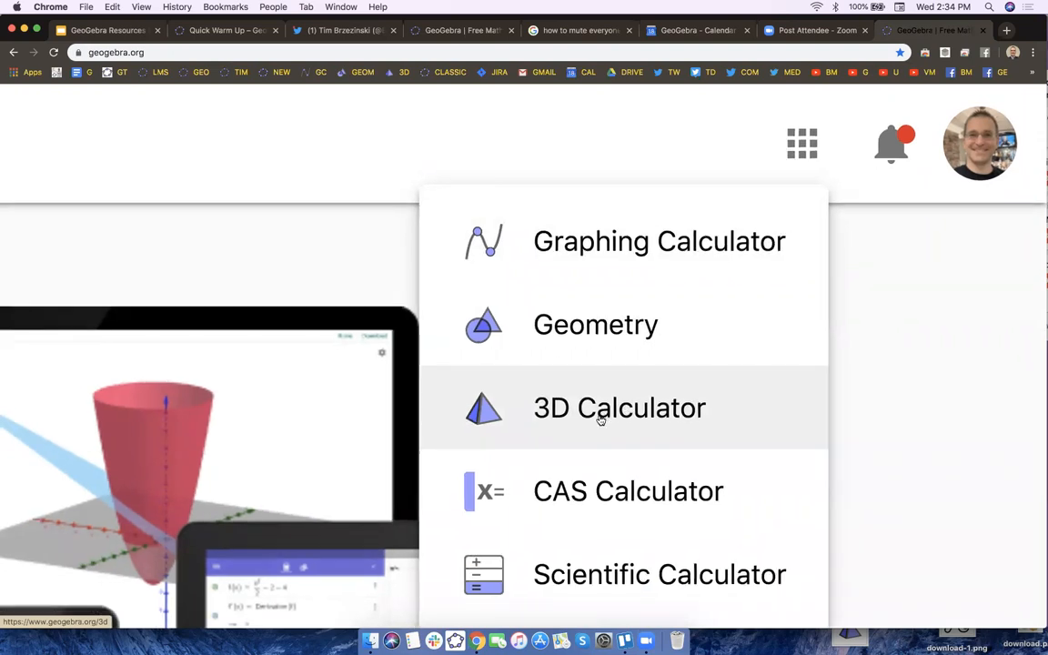
pyautogui.scroll(-3, 600, 417)
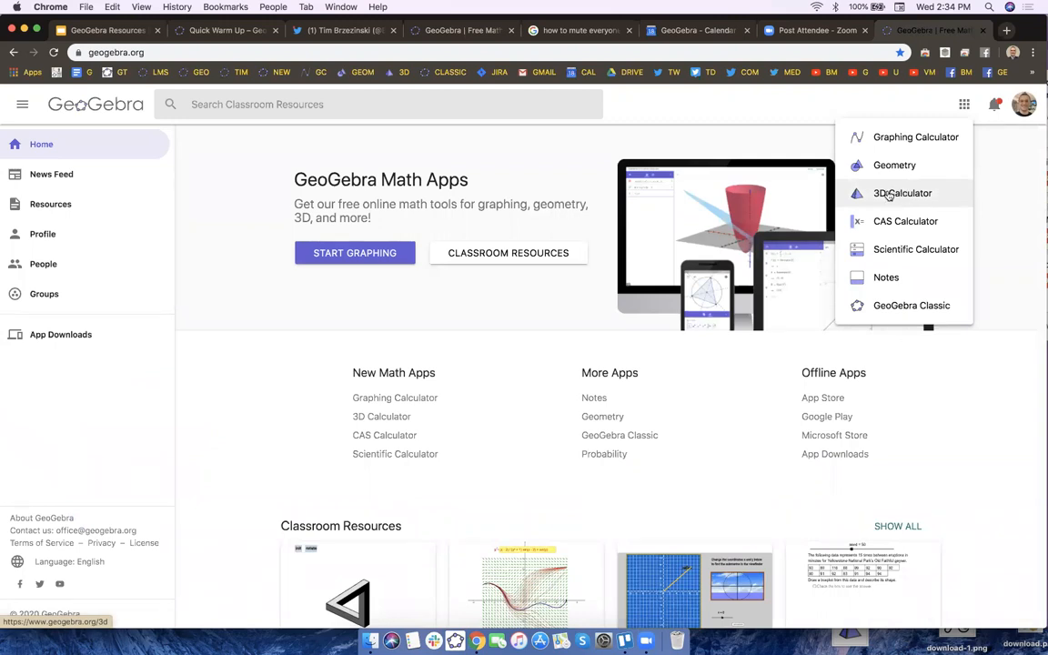
pyautogui.click(896, 193)
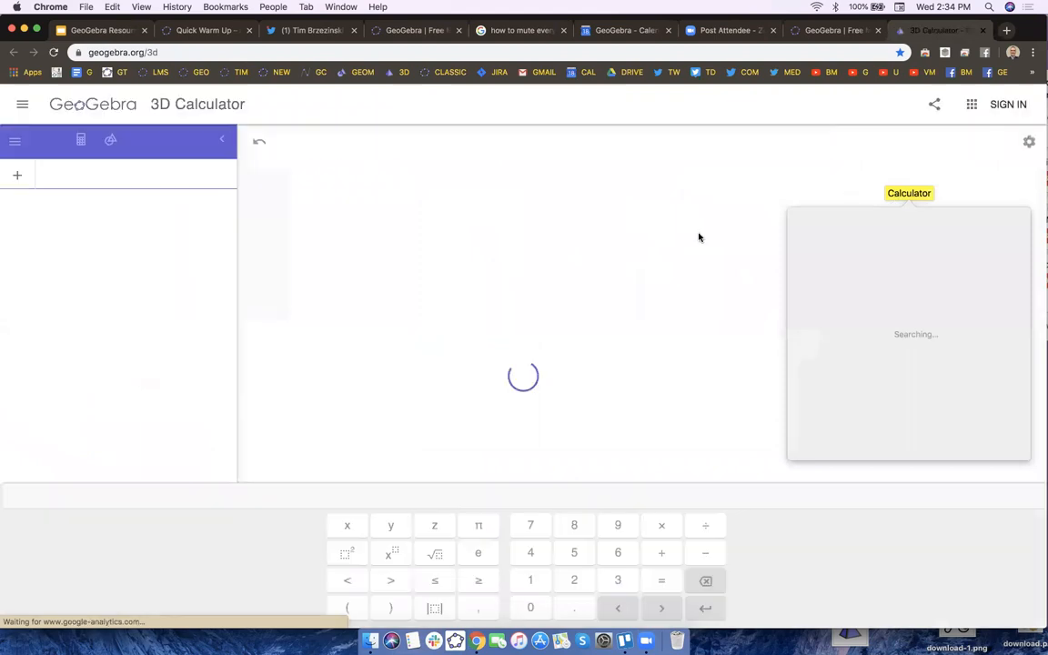
pyautogui.click(627, 196)
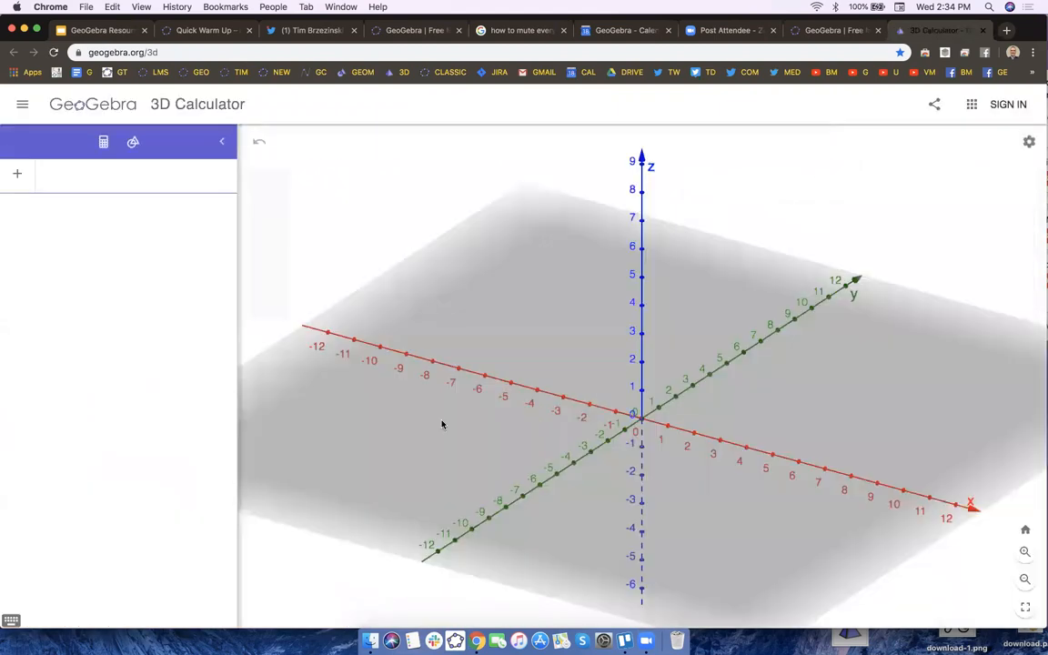
# Show the 3D Calculator's basic tools and rotate the empty coordinate system to view it from several angles.
pyautogui.moveTo(456, 477)
pyautogui.mouseDown()
pyautogui.moveTo(463, 467)
pyautogui.moveTo(448, 461)
pyautogui.moveTo(457, 473)
pyautogui.mouseUp()
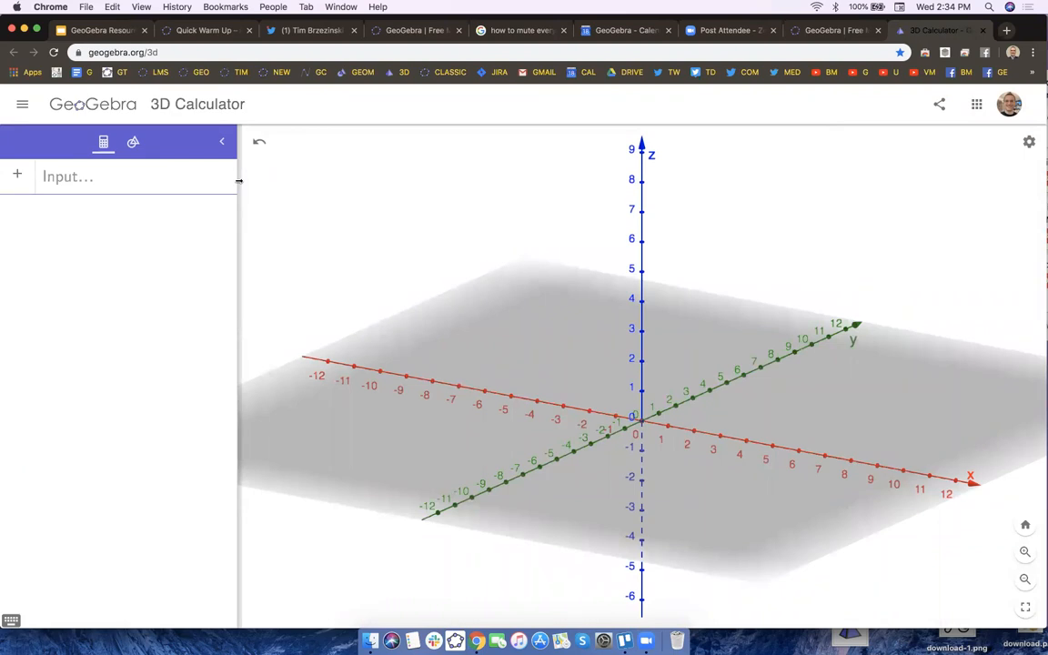
pyautogui.click(132, 150)
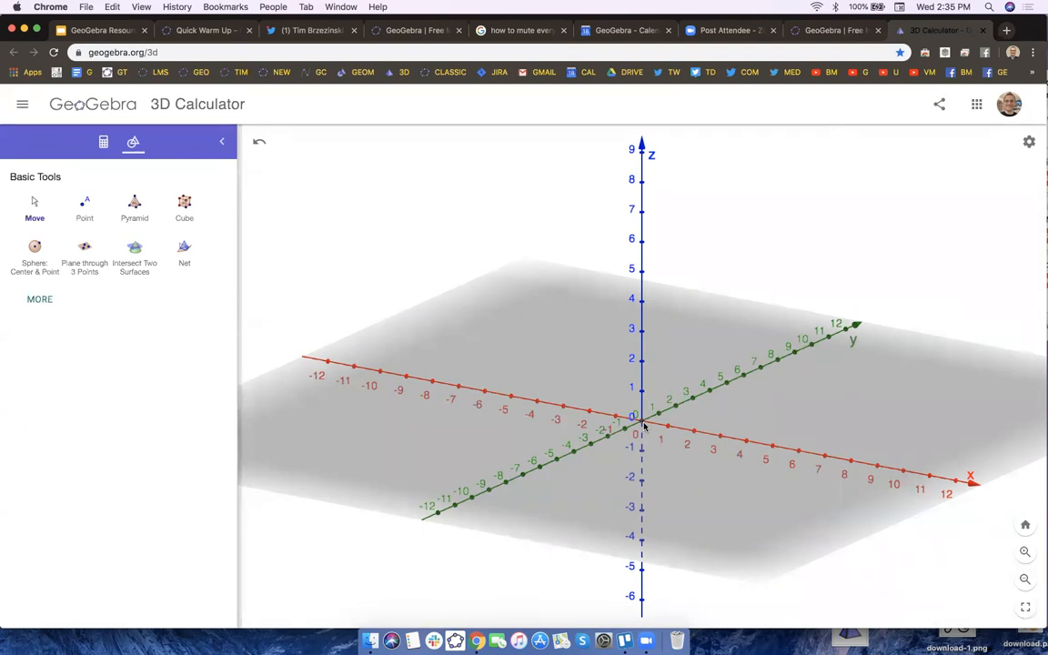
pyautogui.moveTo(484, 416)
pyautogui.mouseDown()
pyautogui.moveTo(480, 449)
pyautogui.moveTo(508, 477)
pyautogui.moveTo(487, 423)
pyautogui.mouseUp()
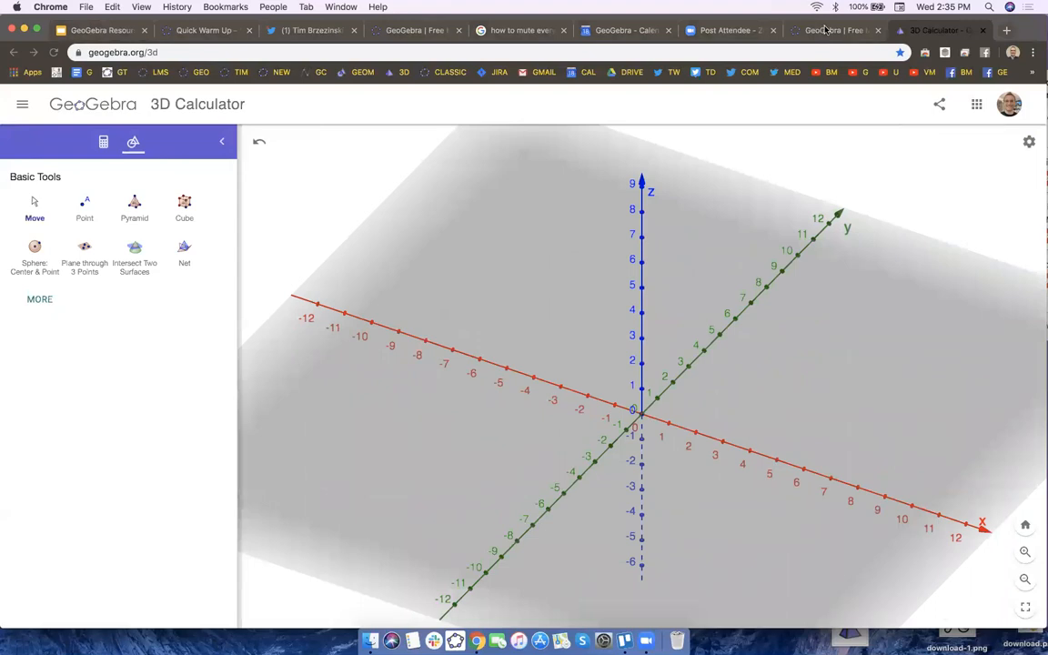
pyautogui.moveTo(437, 426); pyautogui.dragTo(387, 377)
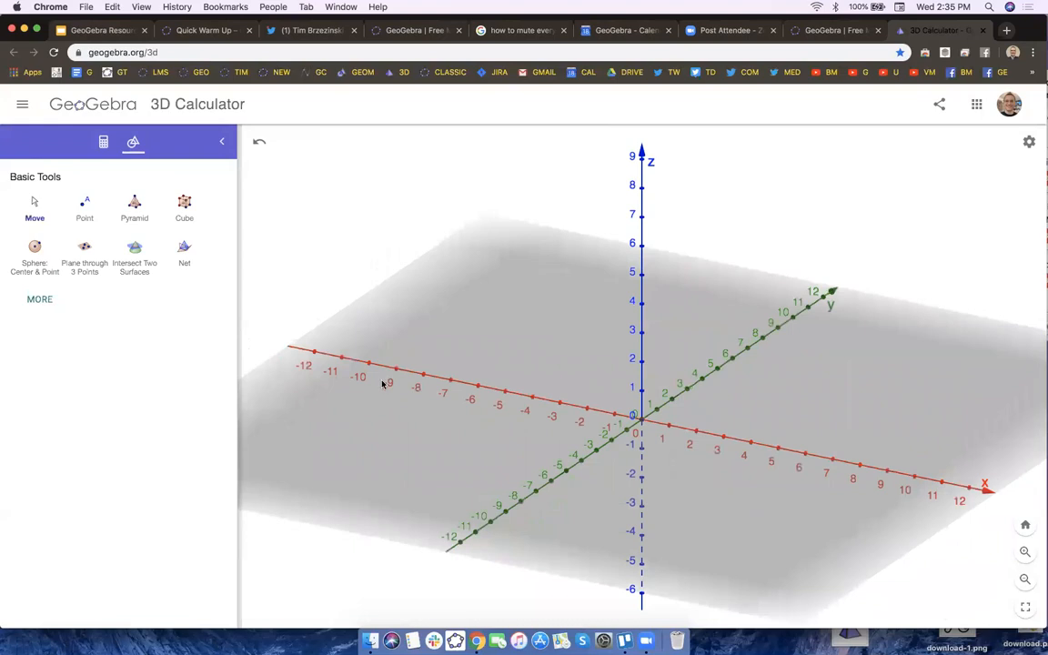
# Widen the algebra view and enter the function f(x) = x restricted to 0 < x < 4.
pyautogui.click(99, 136)
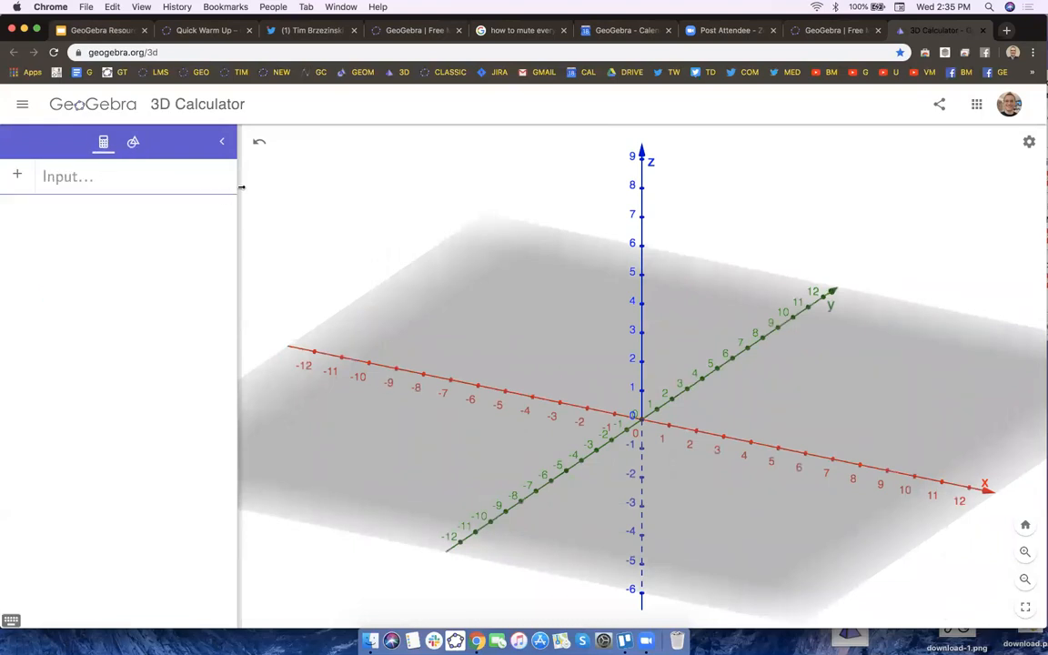
pyautogui.moveTo(238, 185); pyautogui.dragTo(330, 188)
pyautogui.click(197, 189)
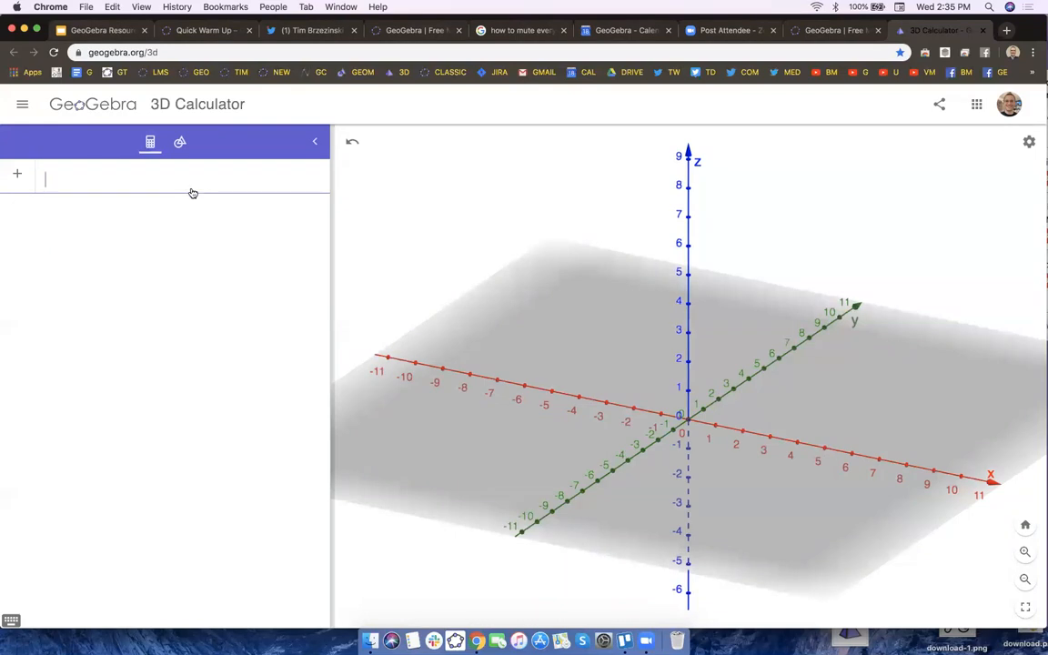
pyautogui.write('f(')
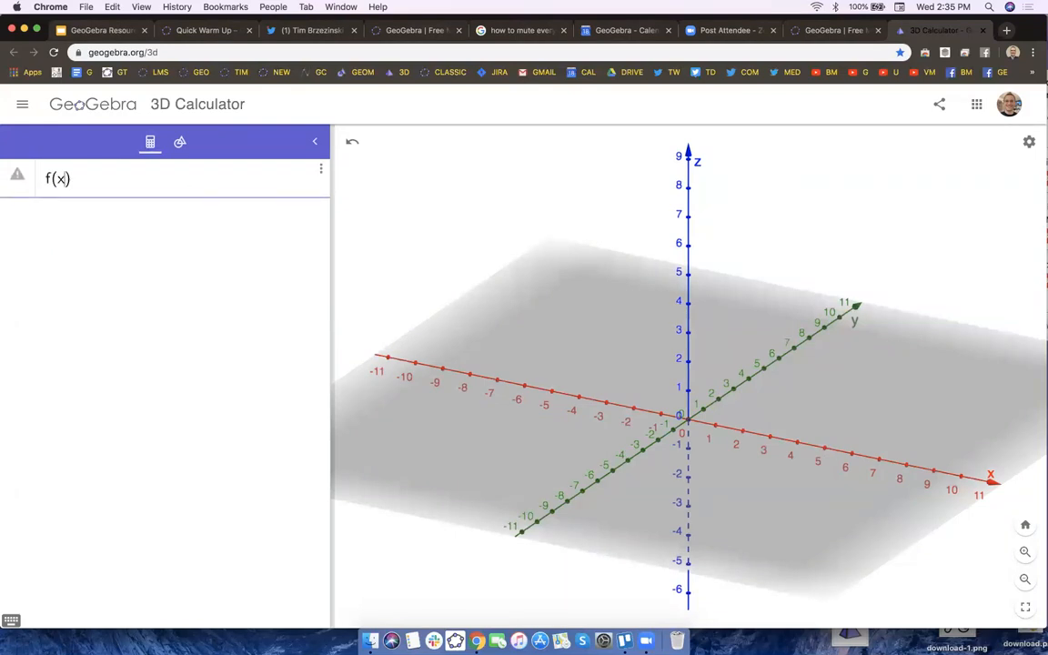
pyautogui.write('x) = x,')
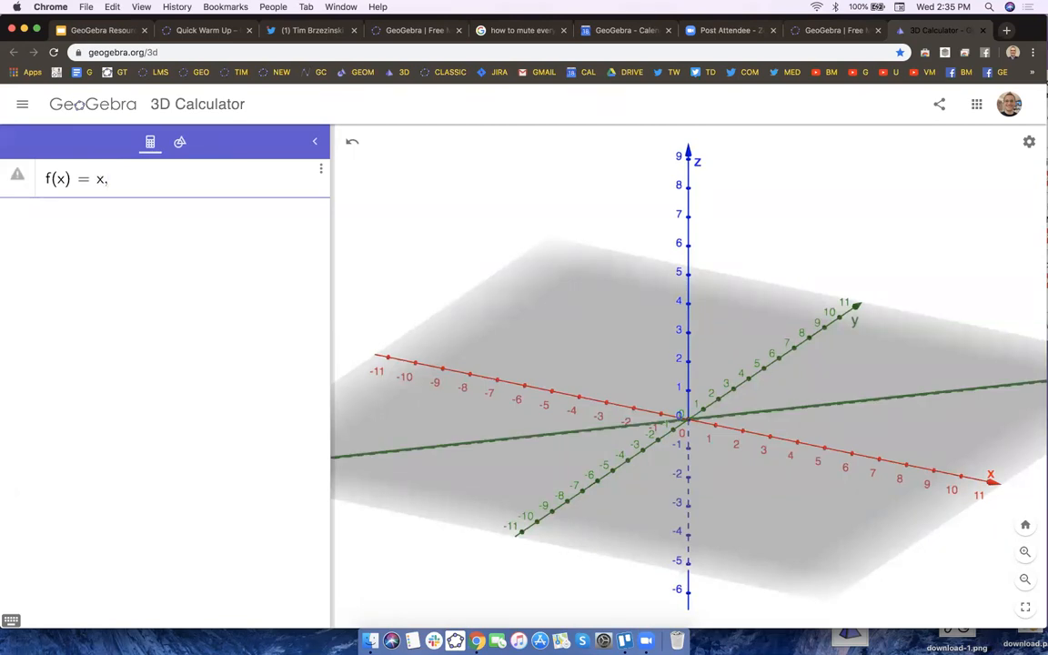
pyautogui.write('0')
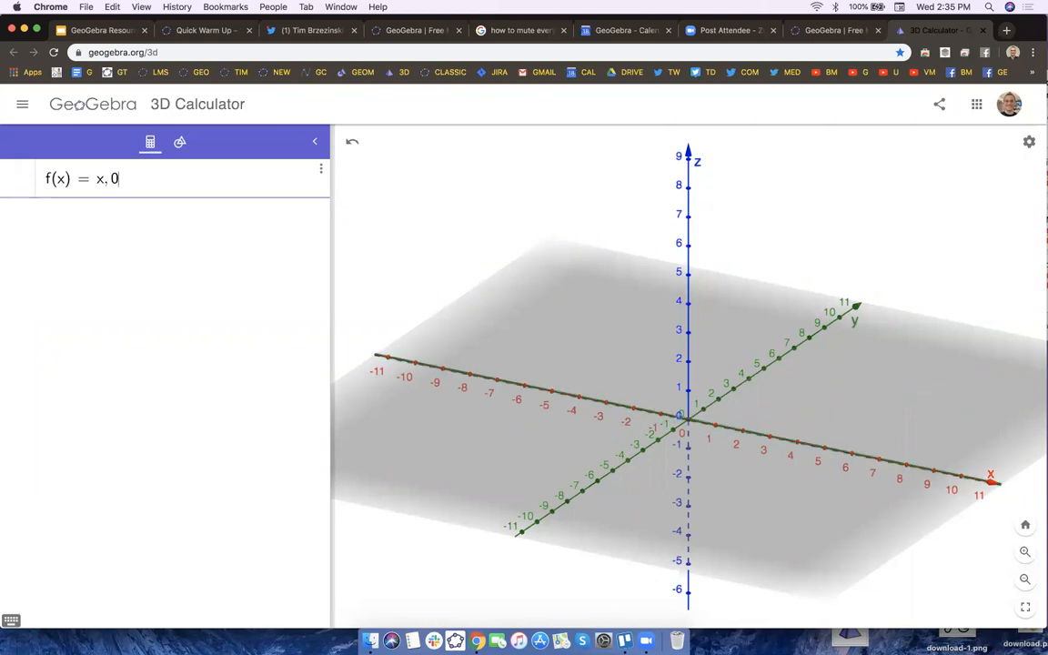
pyautogui.write(' < x < 4')
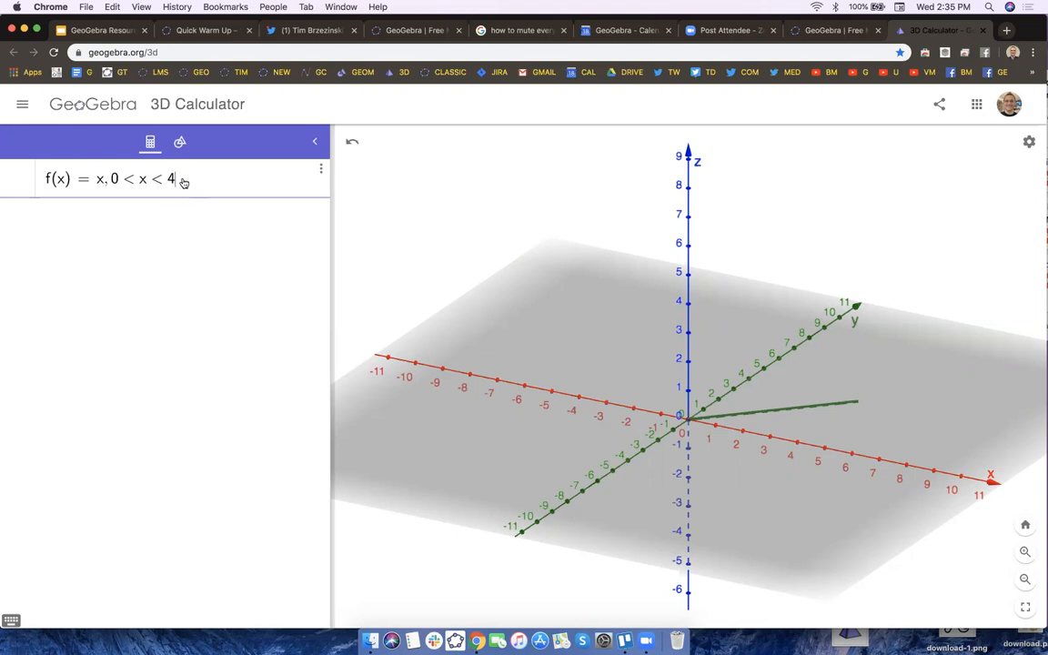
pyautogui.scroll(5, 125, 184)
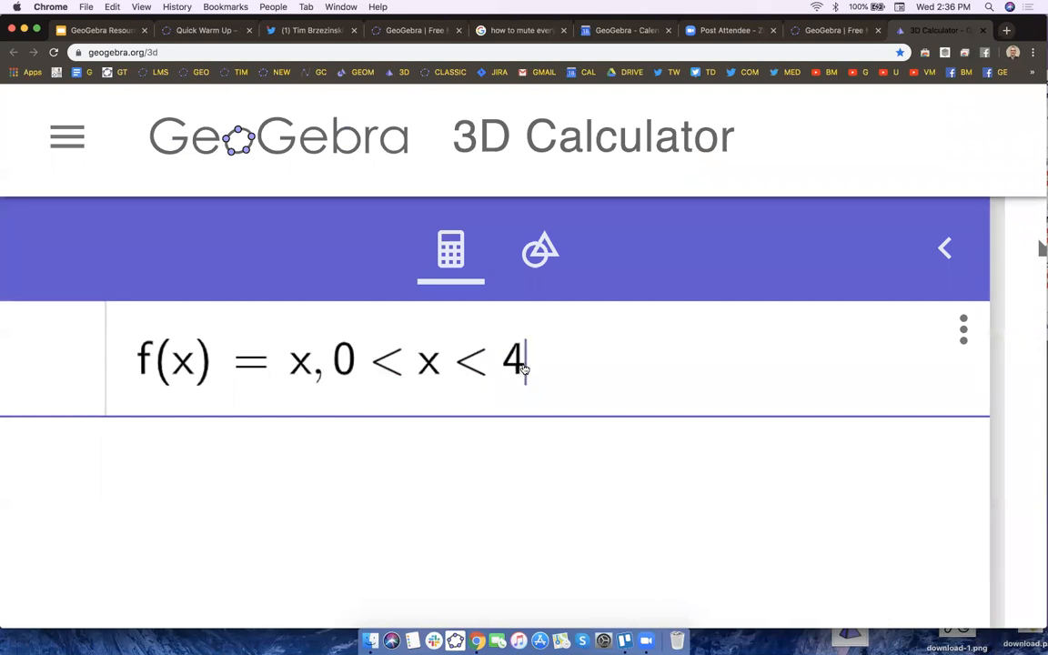
pyautogui.scroll(-5, 524, 366)
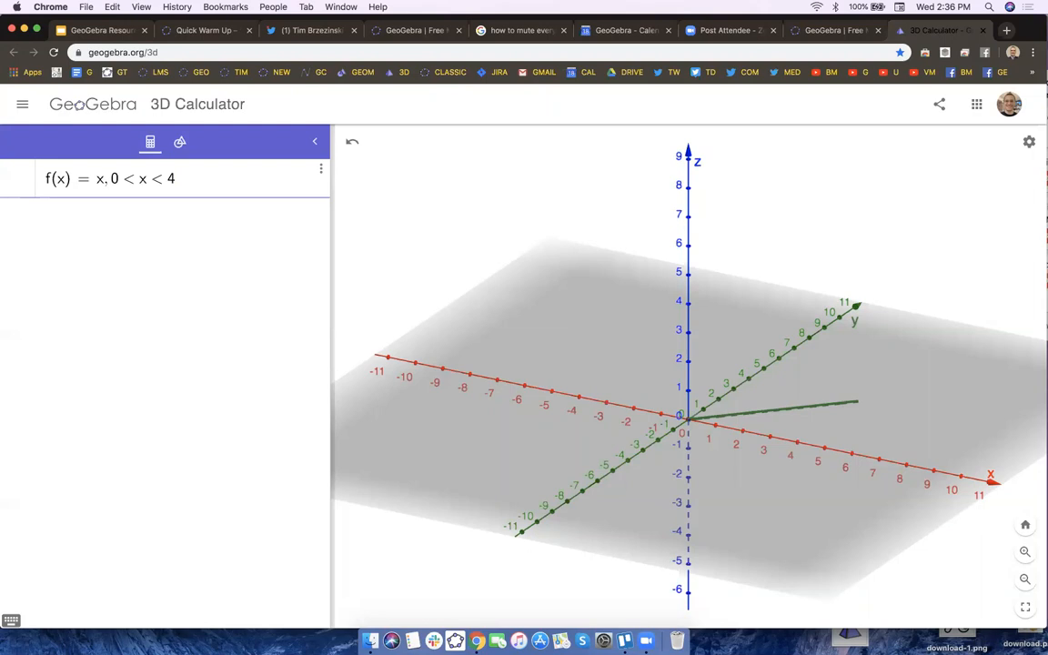
pyautogui.press('Return')
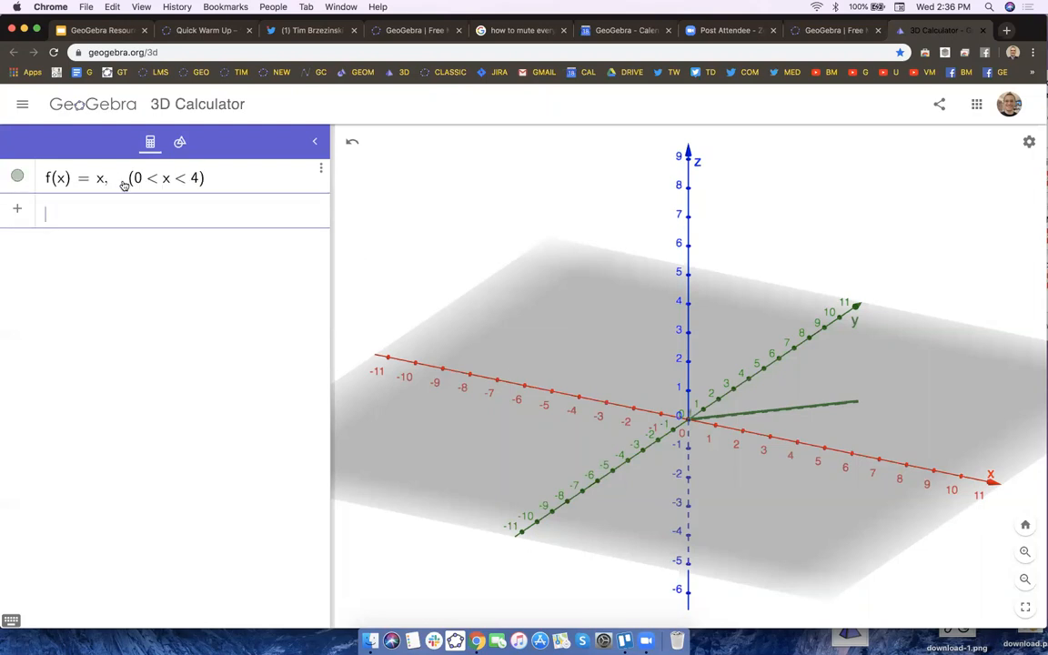
# Create an angle slider n with a starting value of 0° and move it to 57°.
pyautogui.click(621, 349)
pyautogui.moveTo(621, 348); pyautogui.dragTo(615, 340)
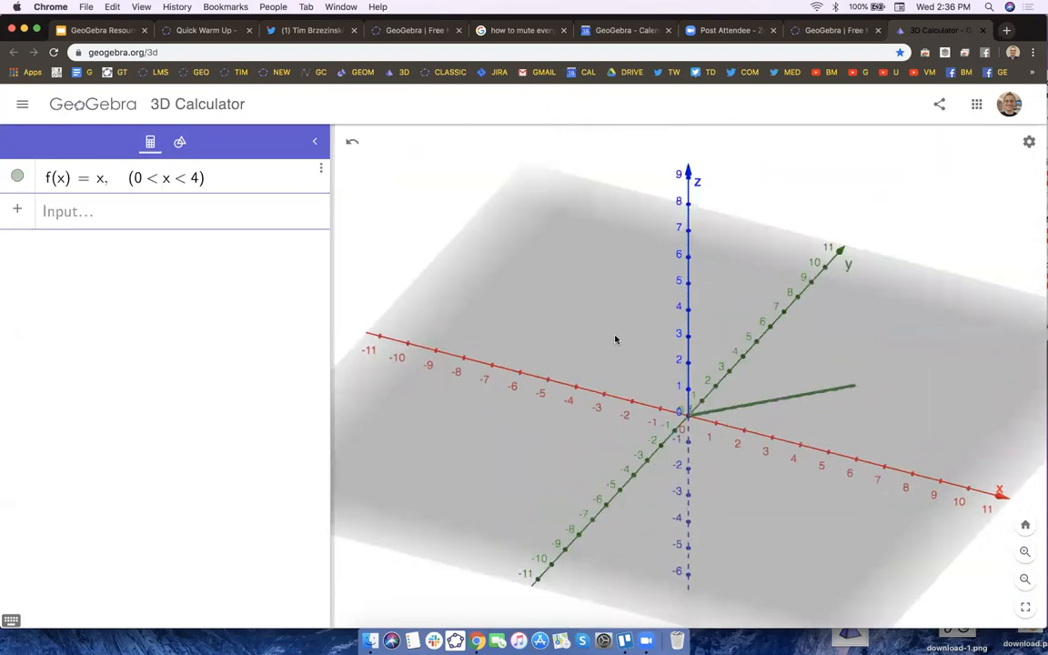
pyautogui.click(259, 209)
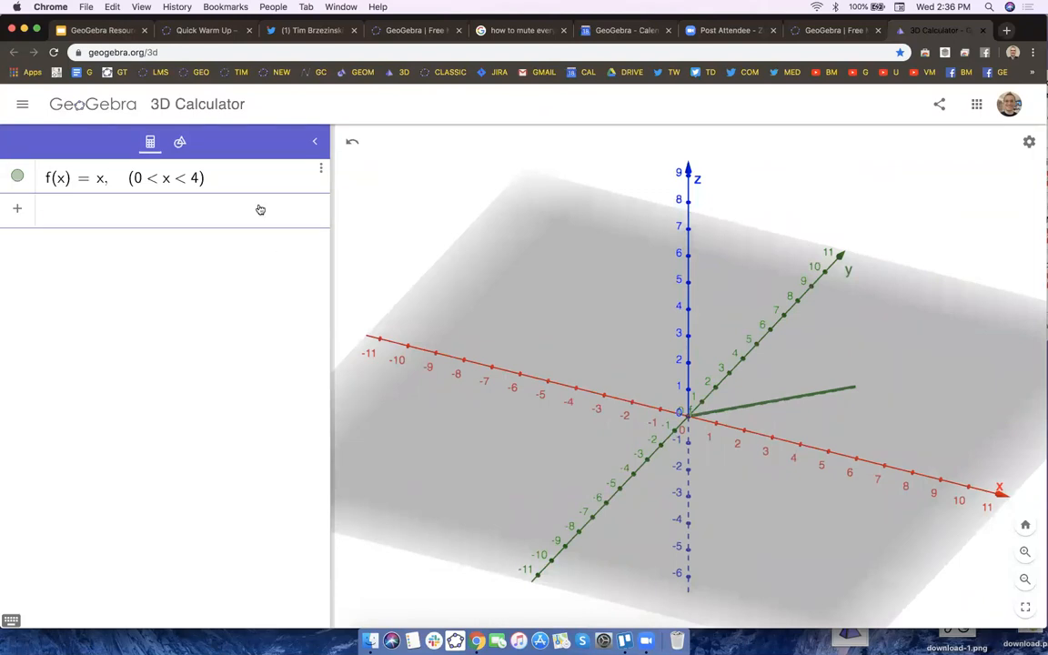
pyautogui.scroll(5, 141, 223)
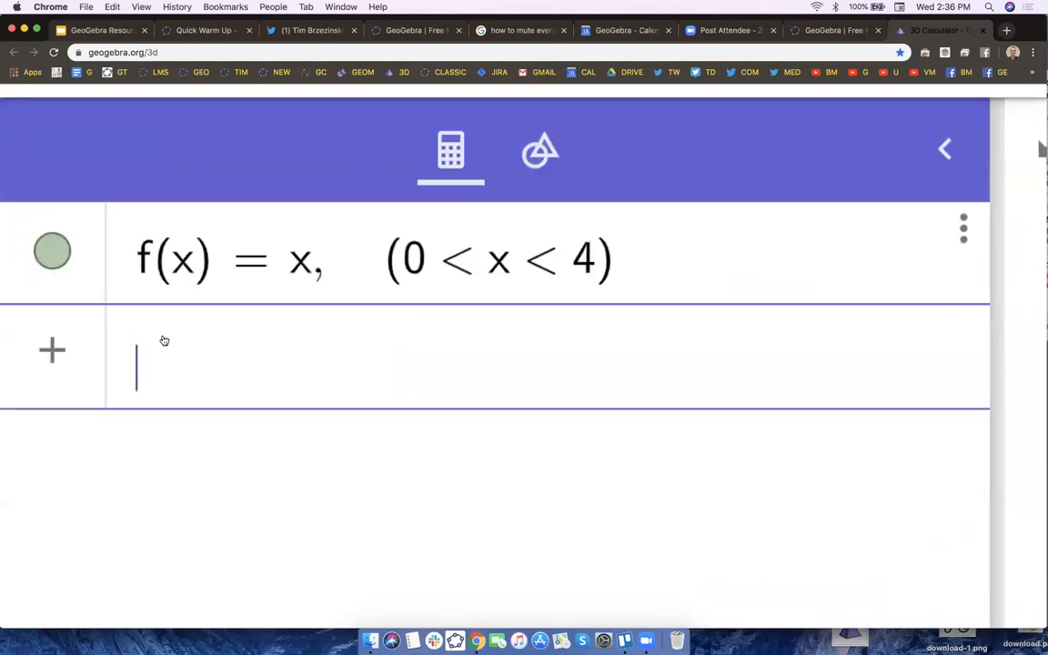
pyautogui.write('n-=')
pyautogui.press('BackSpace')
pyautogui.press('BackSpace')
pyautogui.write('= ')
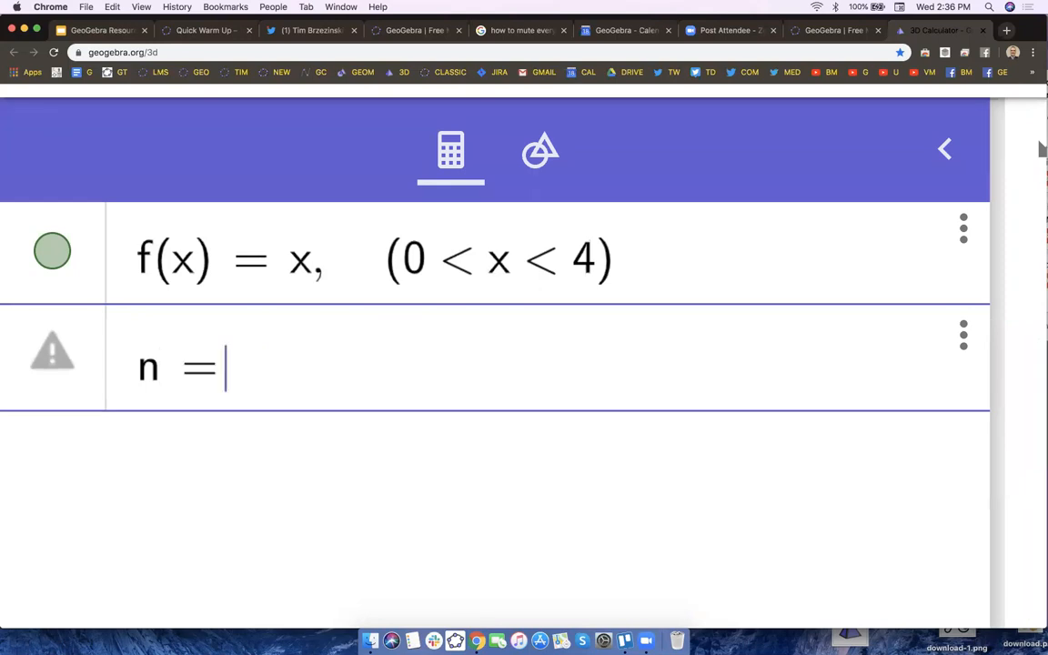
pyautogui.write('0deg')
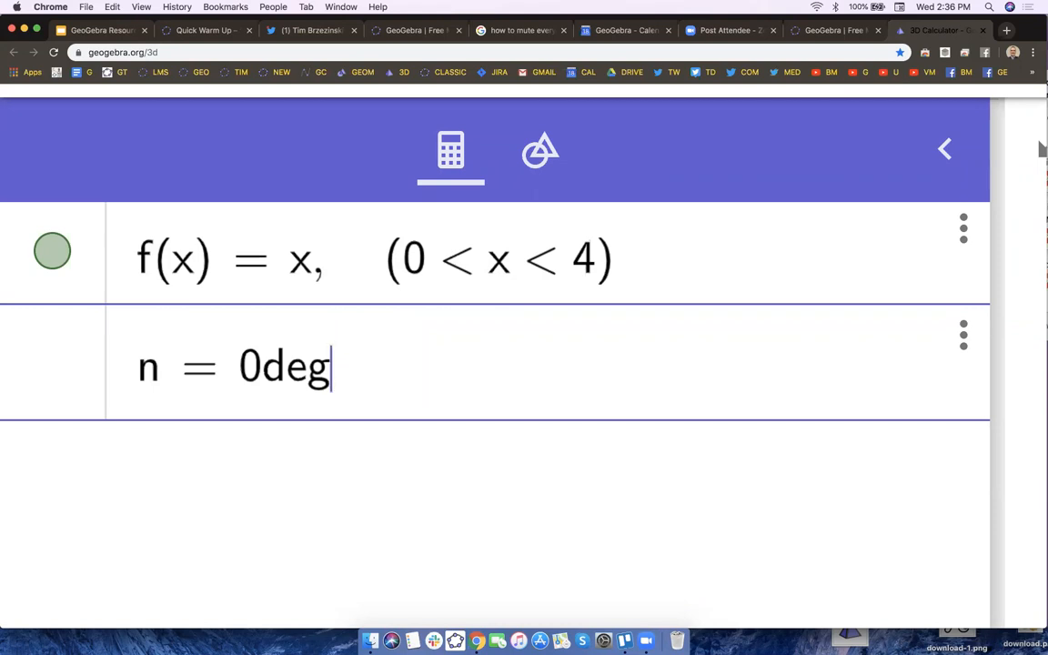
pyautogui.press('Return')
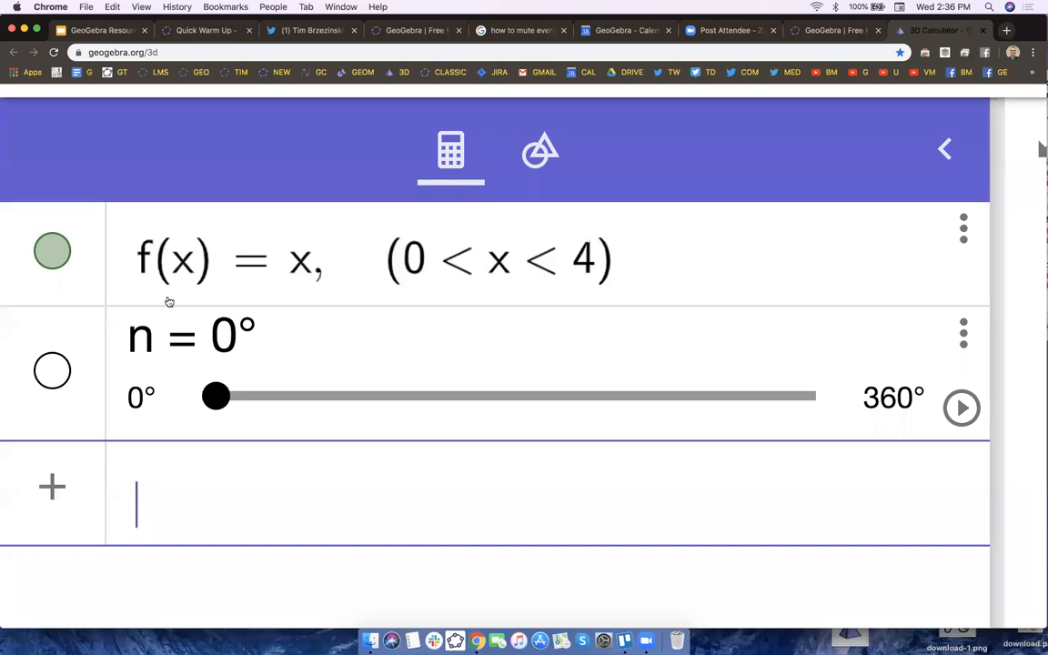
pyautogui.moveTo(219, 397); pyautogui.dragTo(312, 406)
pyautogui.scroll(-5, 312, 404)
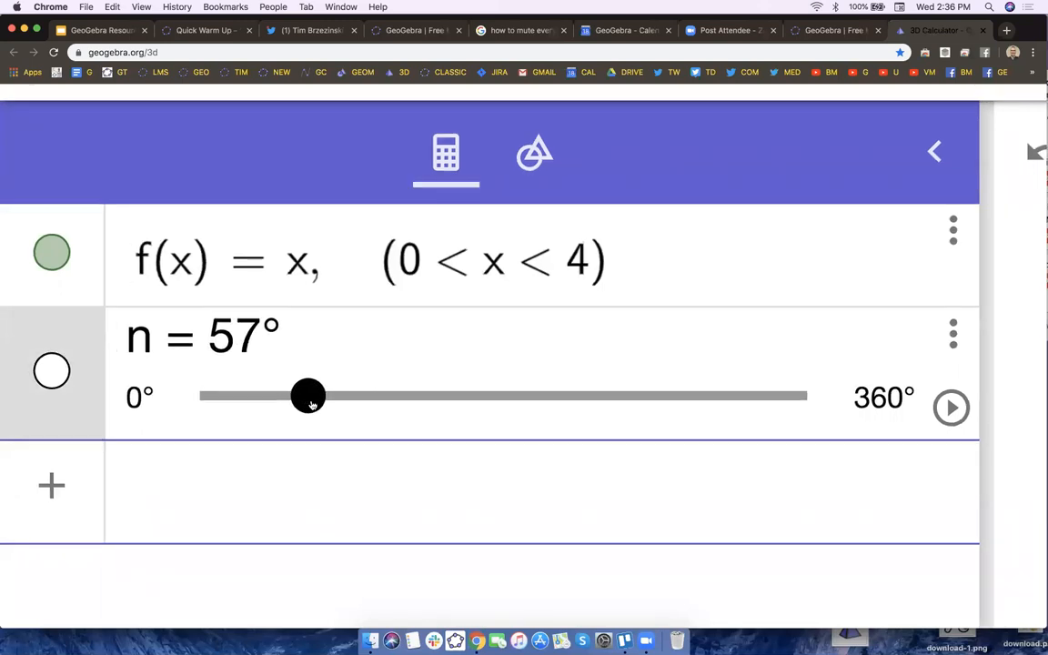
# Rotate f by angle n about the x-axis with Rotate(f, n, xAxis) and test it by moving slider n to 64°.
pyautogui.click(167, 257)
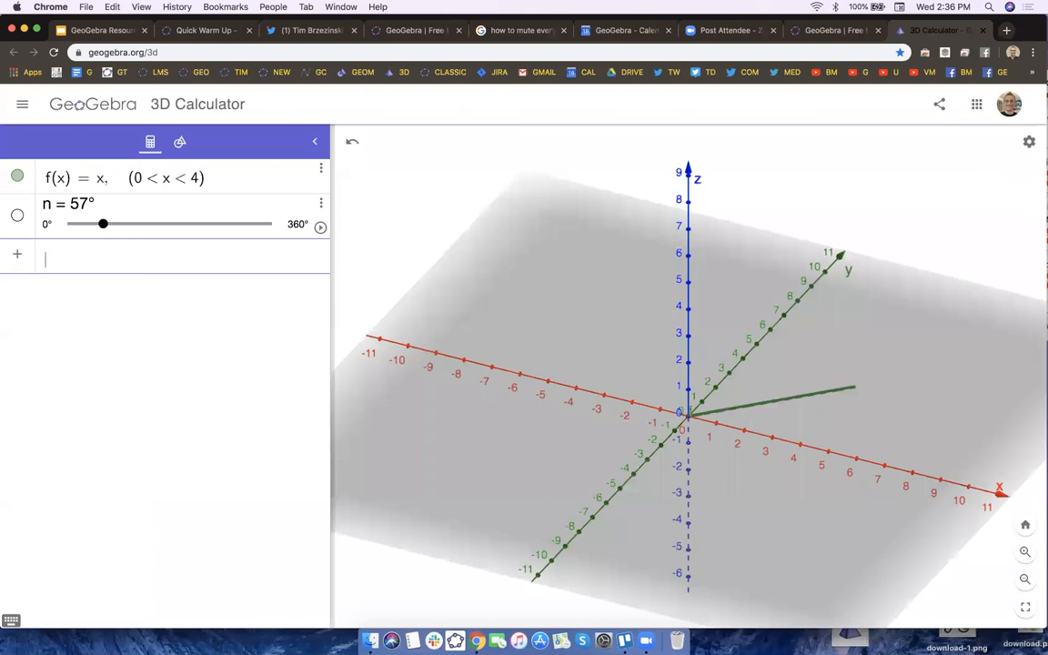
pyautogui.write('rotate(')
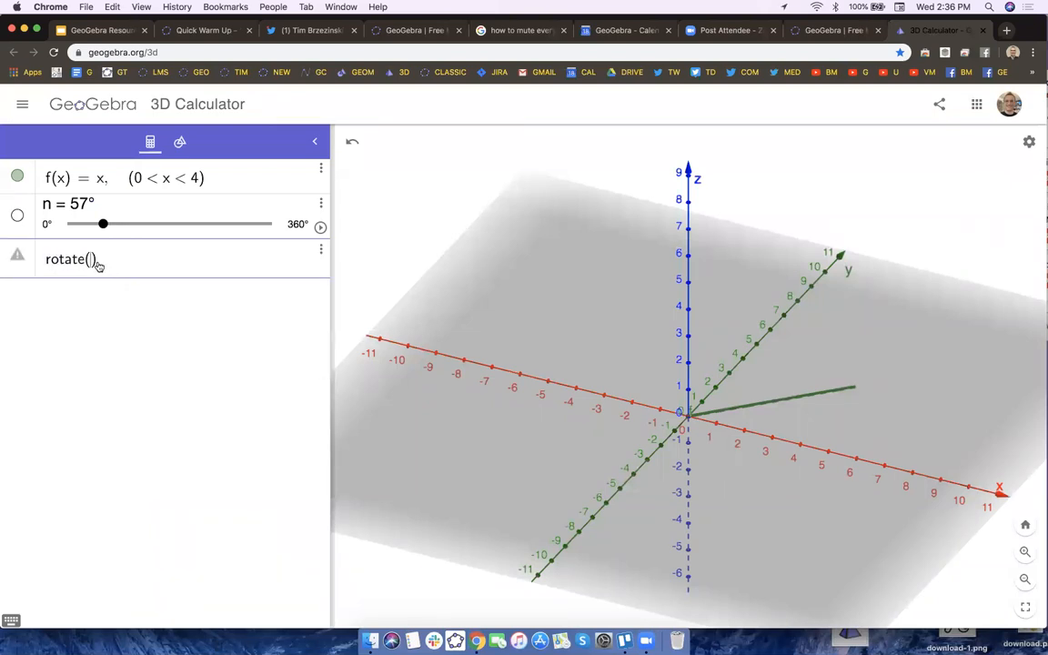
pyautogui.write('f')
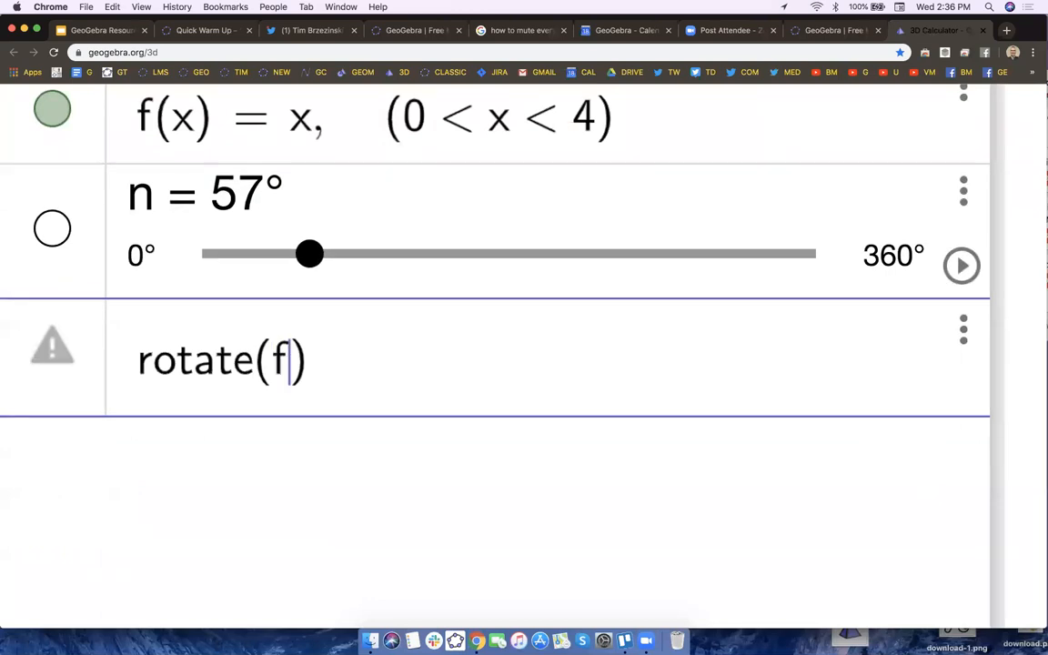
pyautogui.write(', n')
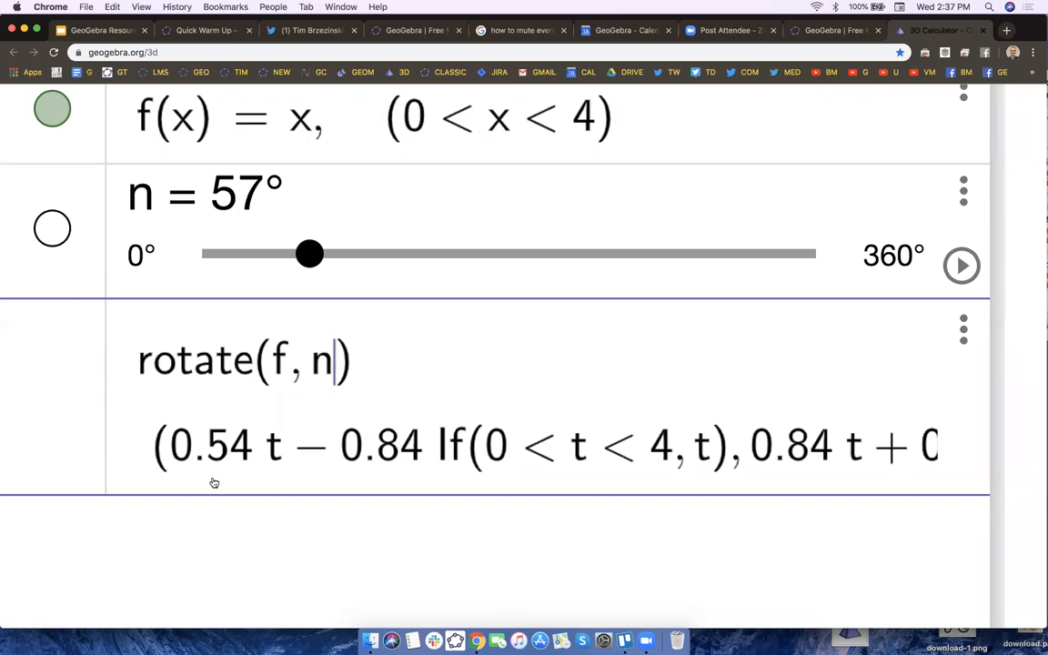
pyautogui.write(', ')
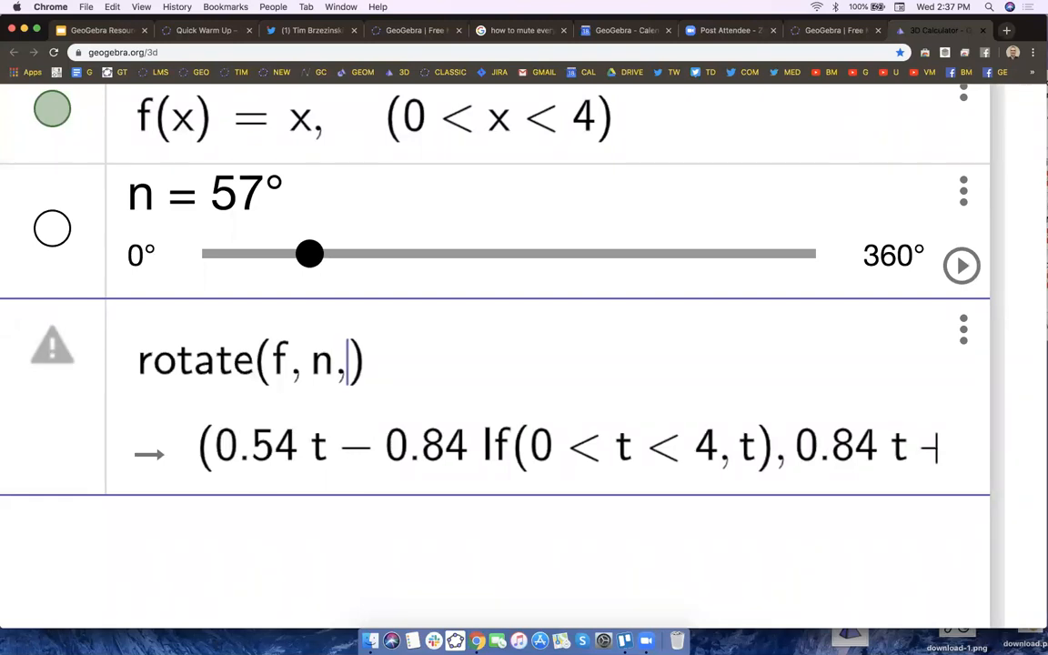
pyautogui.write('xAxis')
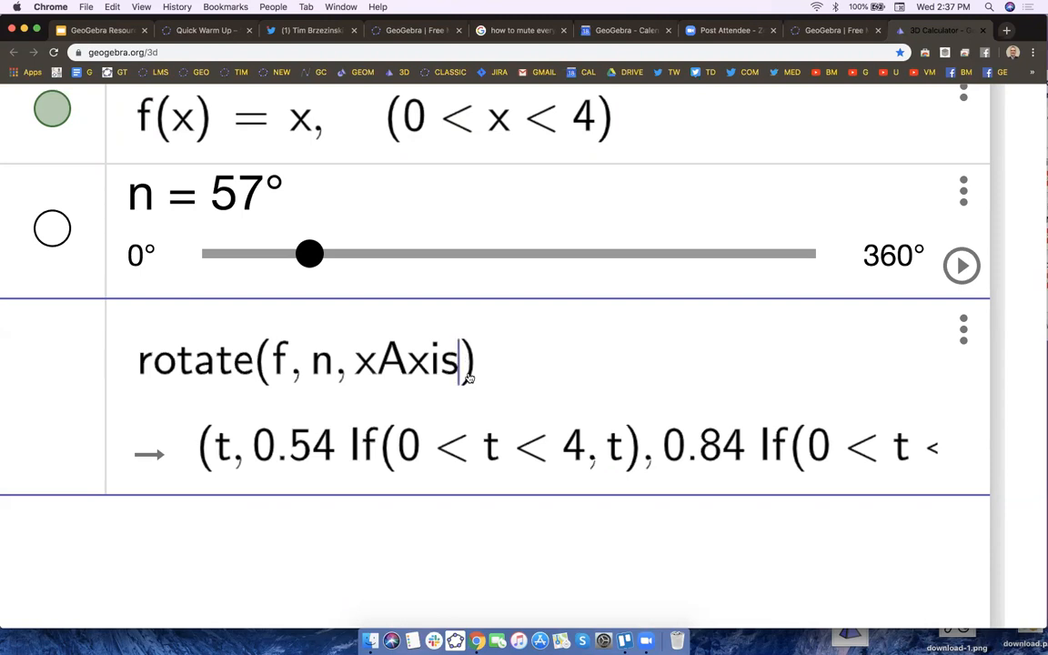
pyautogui.press('Return')
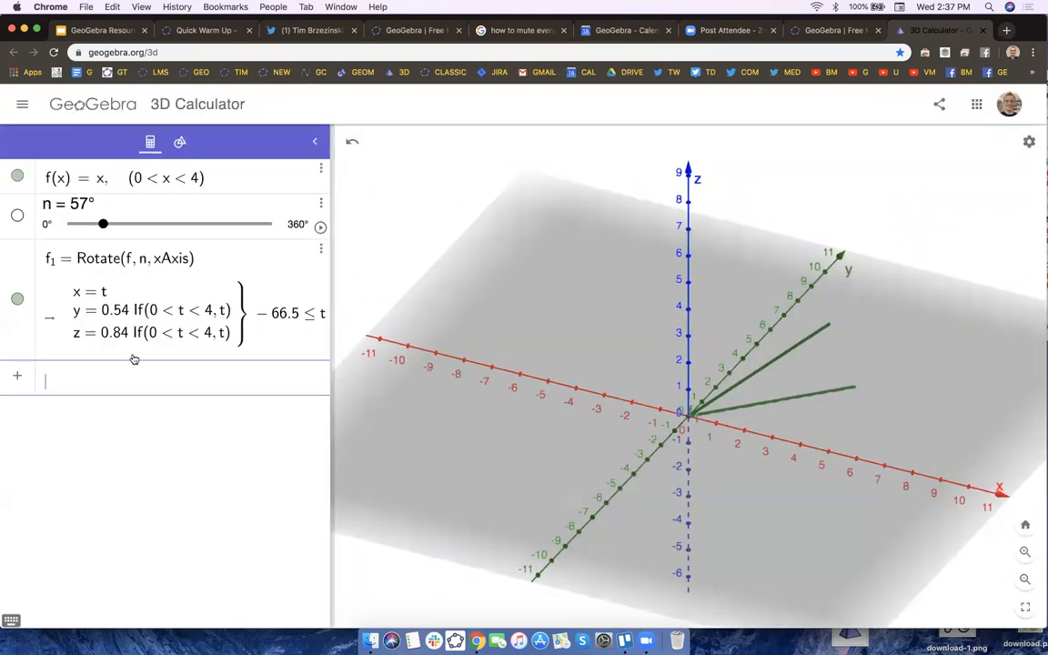
pyautogui.moveTo(103, 224)
pyautogui.mouseDown()
pyautogui.moveTo(264, 234)
pyautogui.moveTo(86, 241)
pyautogui.moveTo(110, 243)
pyautogui.mouseUp()
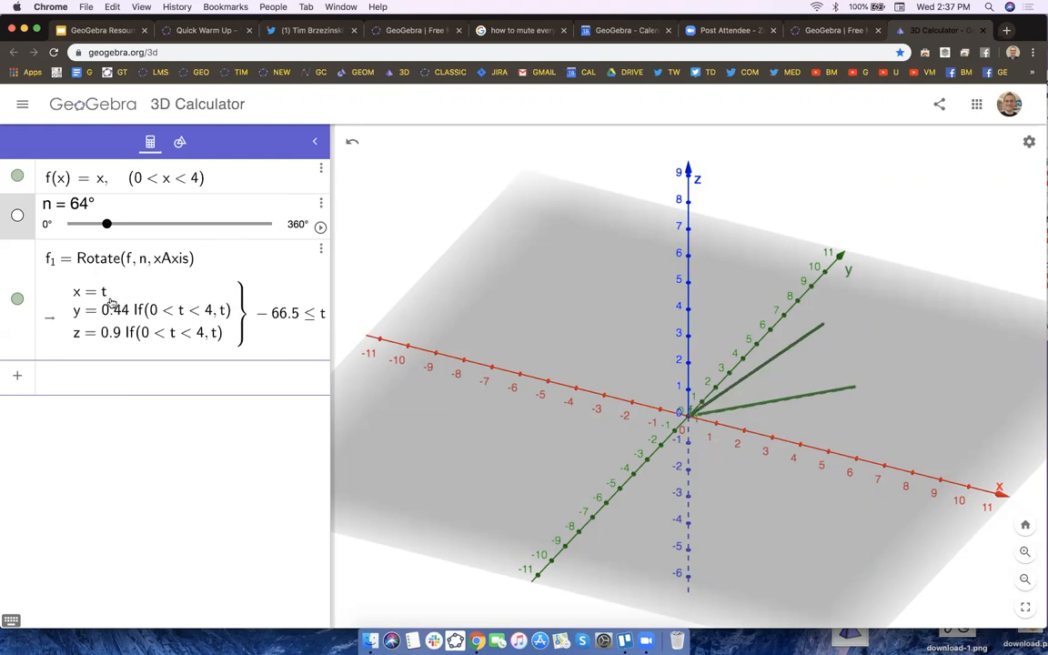
# Generate the surface of revolution of f through angle n about the x-axis with Surface(f, n, xAxis).
pyautogui.scroll(5, 81, 369)
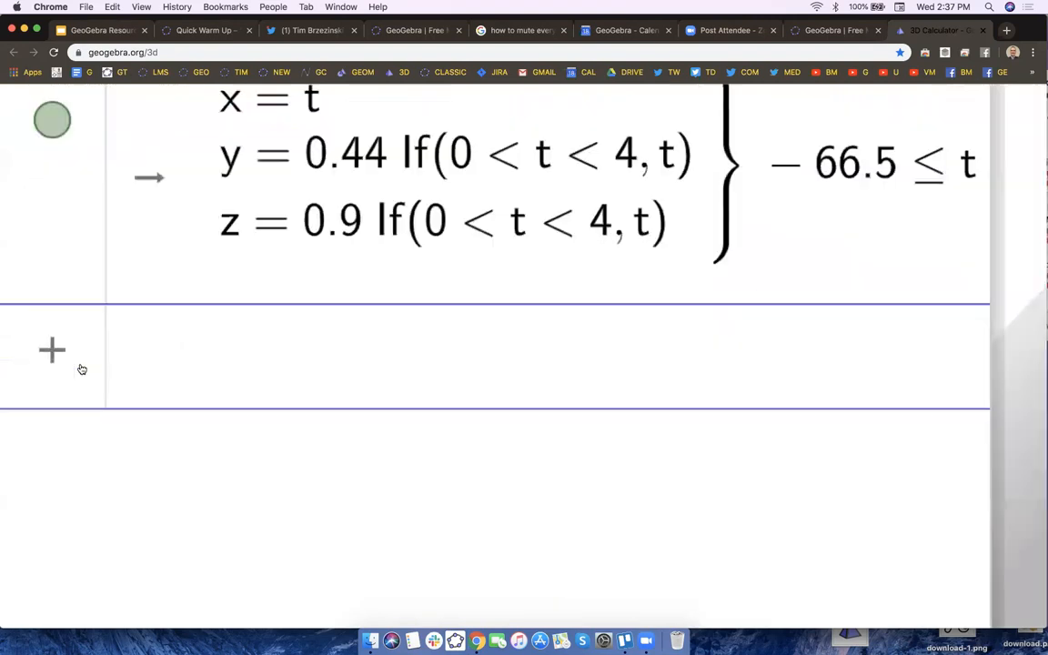
pyautogui.click(261, 356)
pyautogui.write('s')
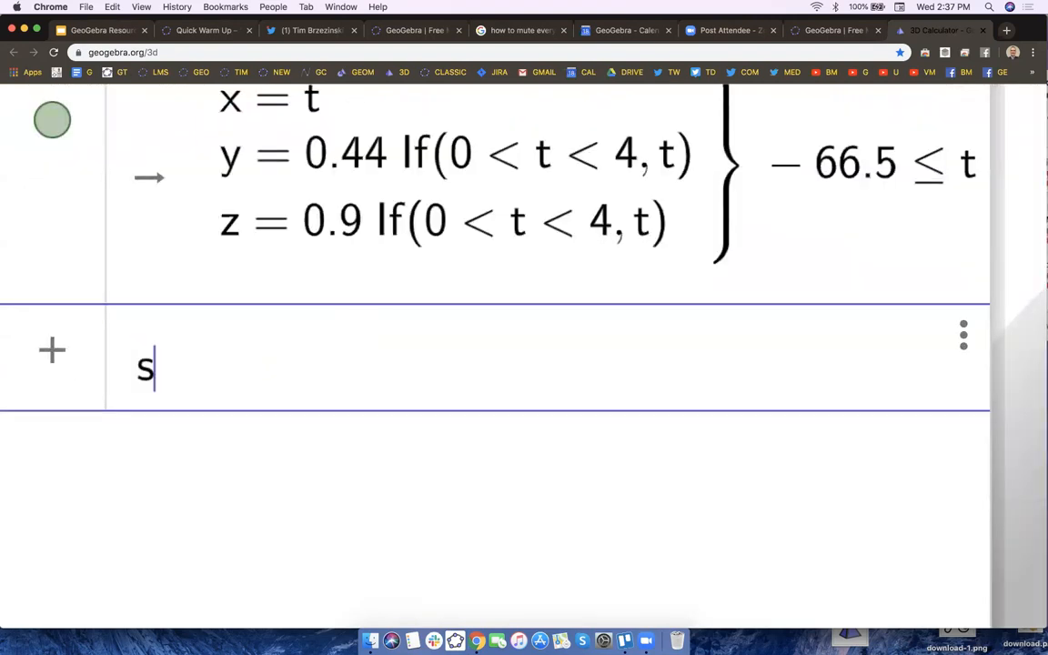
pyautogui.write('urface')
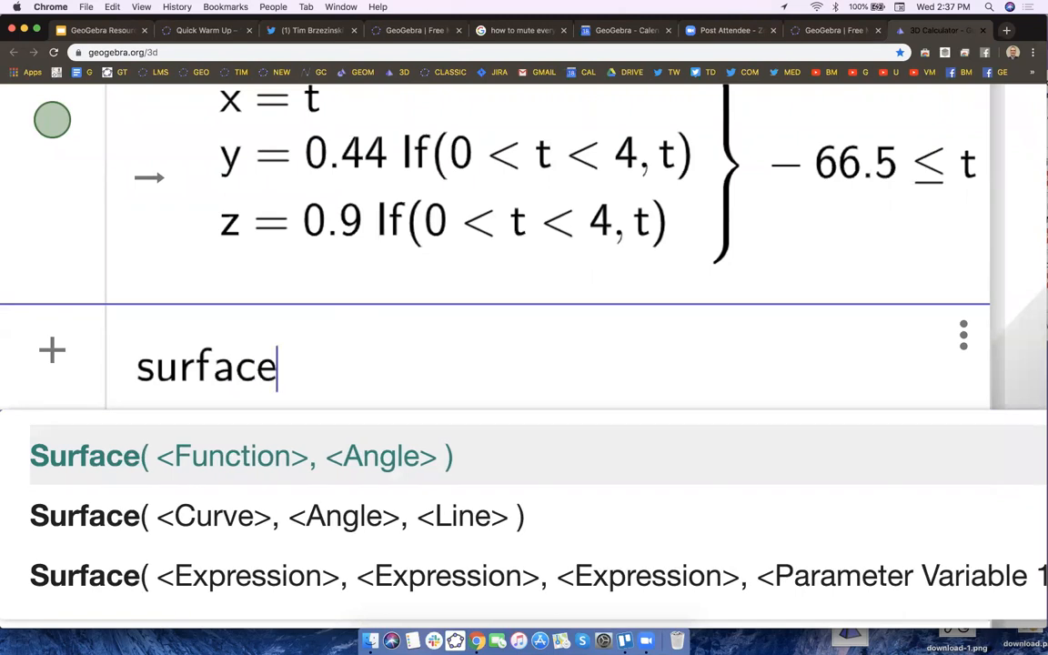
pyautogui.write('(')
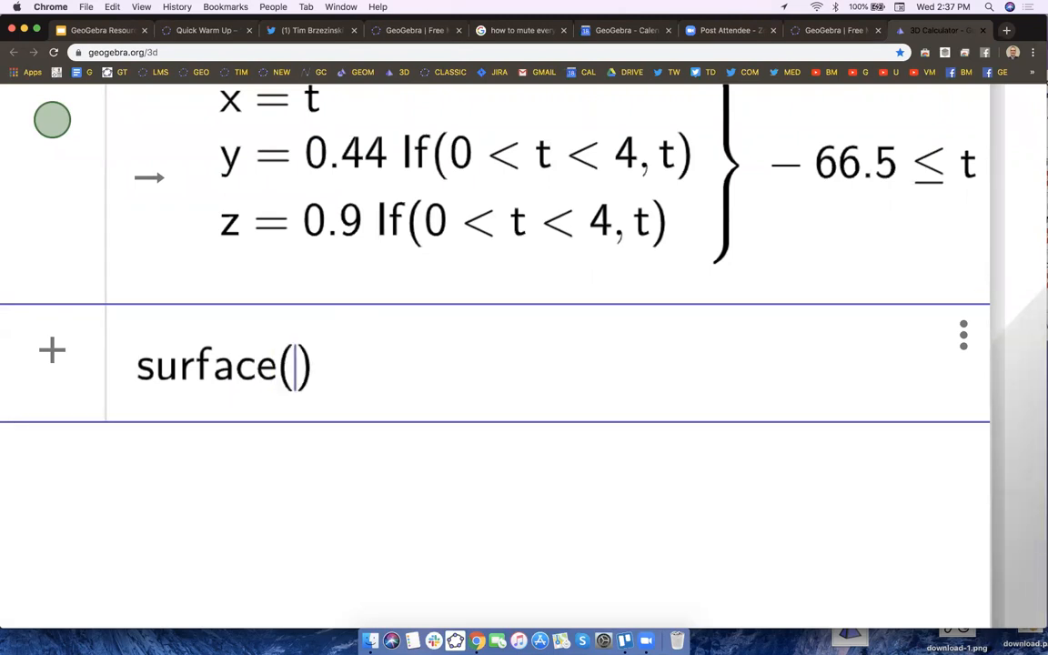
pyautogui.write('f')
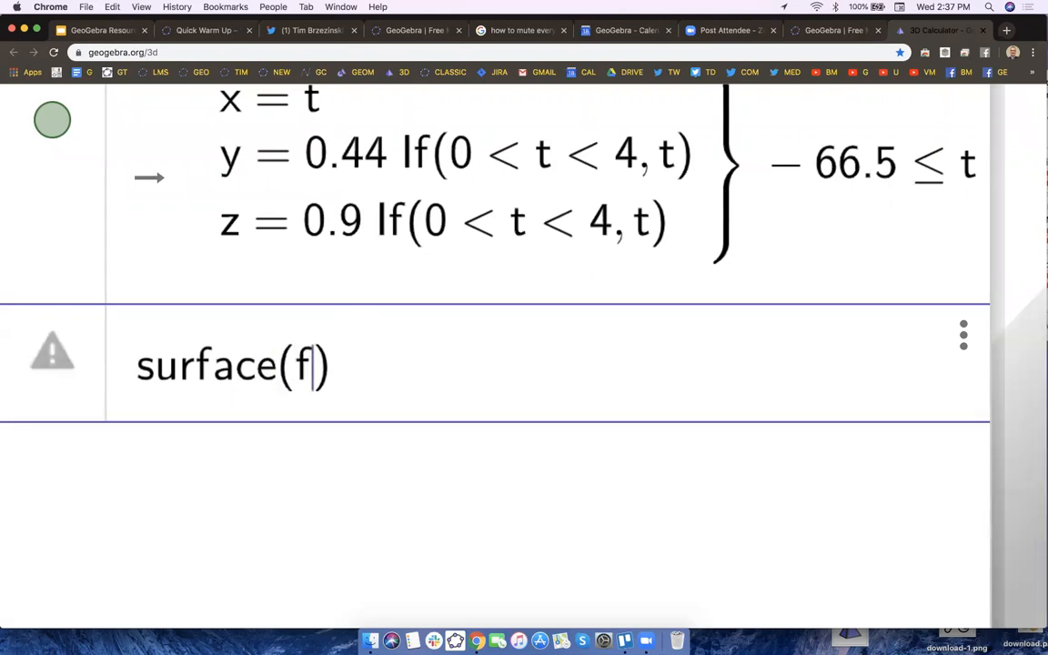
pyautogui.write(', n, x')
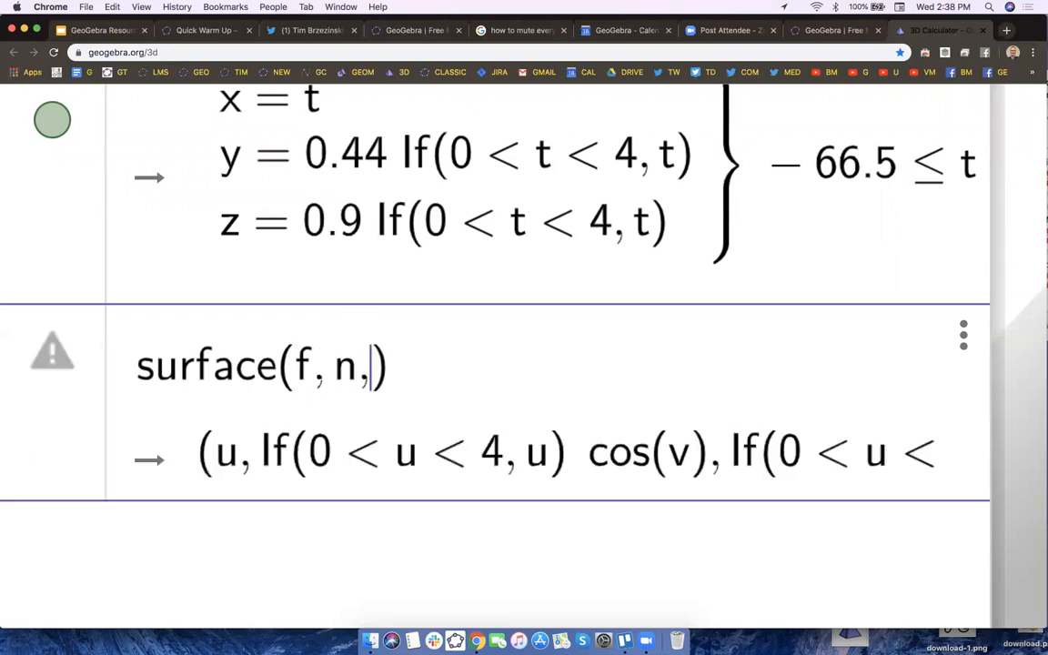
pyautogui.write('Axis')
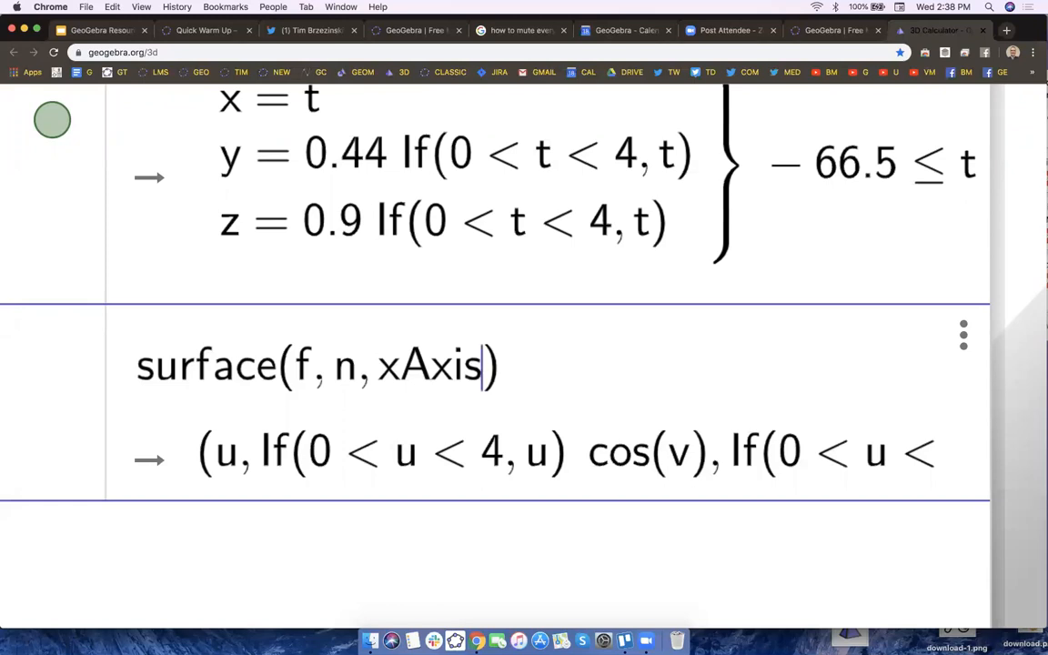
pyautogui.press('Return')
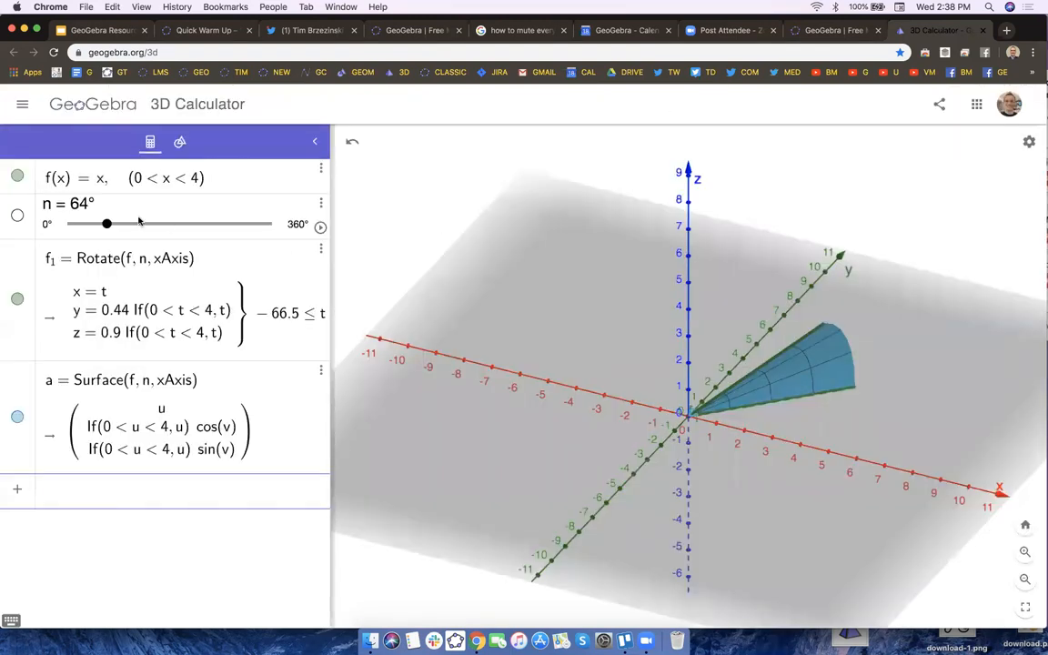
# Vary slider n to 75° to inspect the surface from another angle, and return n to 0°.
pyautogui.moveTo(110, 224); pyautogui.dragTo(87, 265)
pyautogui.moveTo(552, 328)
pyautogui.mouseDown()
pyautogui.moveTo(524, 314)
pyautogui.moveTo(456, 315)
pyautogui.moveTo(499, 335)
pyautogui.moveTo(606, 323)
pyautogui.moveTo(574, 305)
pyautogui.moveTo(554, 326)
pyautogui.mouseUp()
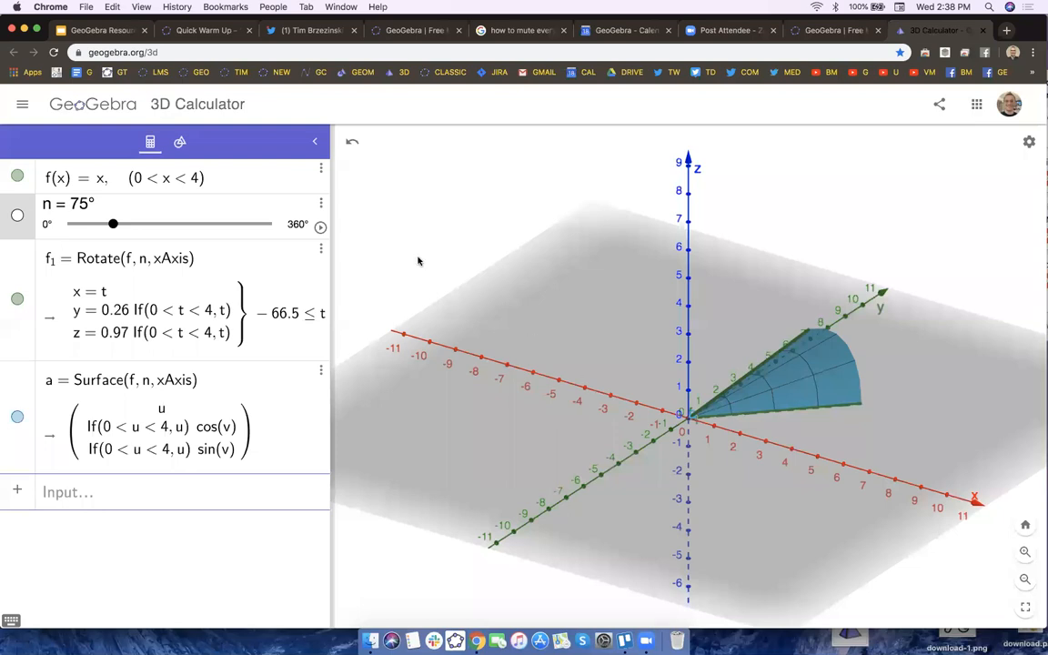
pyautogui.moveTo(109, 209); pyautogui.dragTo(48, 225)
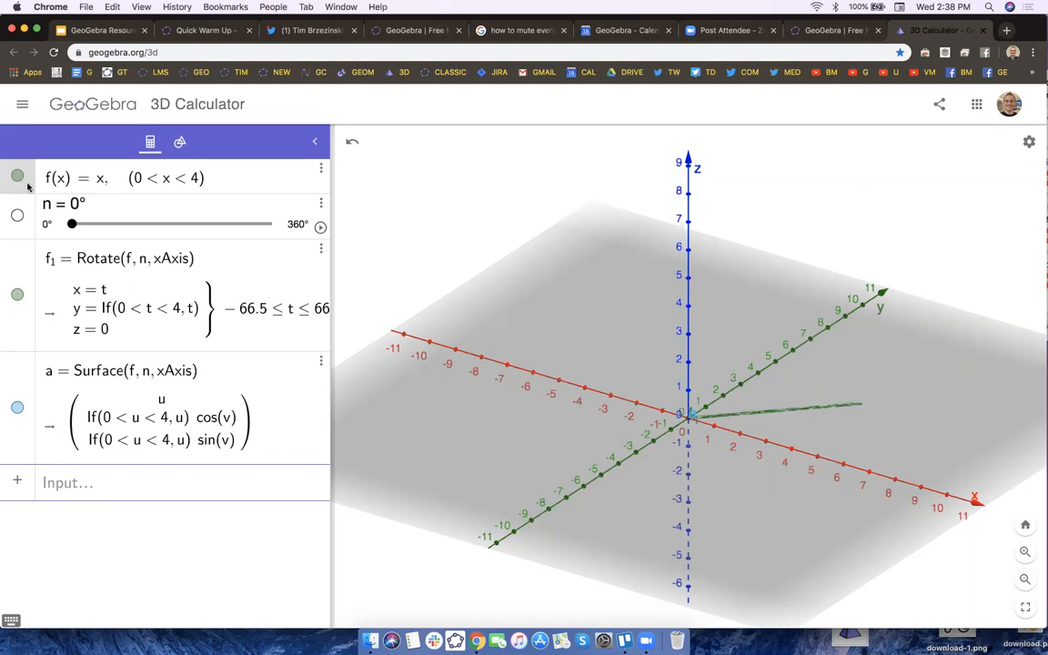
# Color the line f black and move slider n to 144°.
pyautogui.rightClick(28, 186)
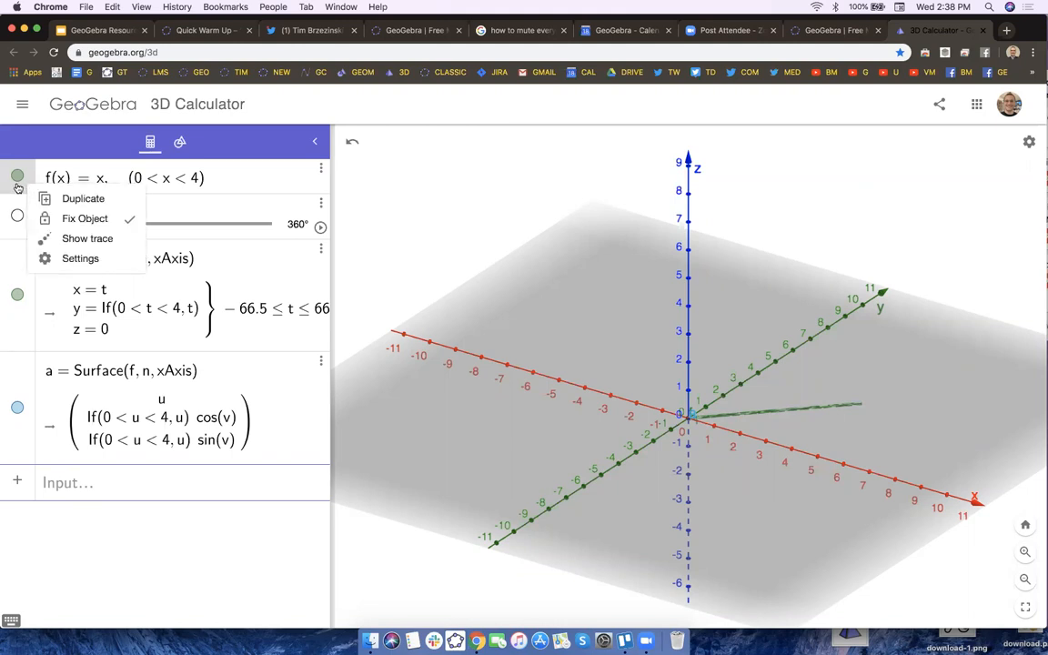
pyautogui.click(73, 258)
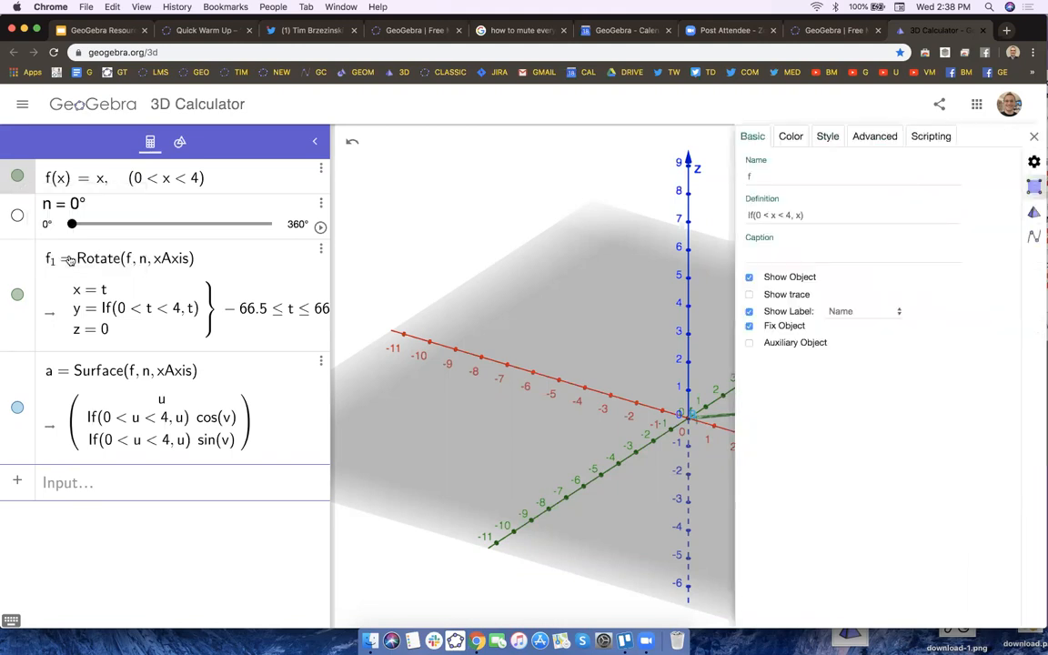
pyautogui.click(790, 139)
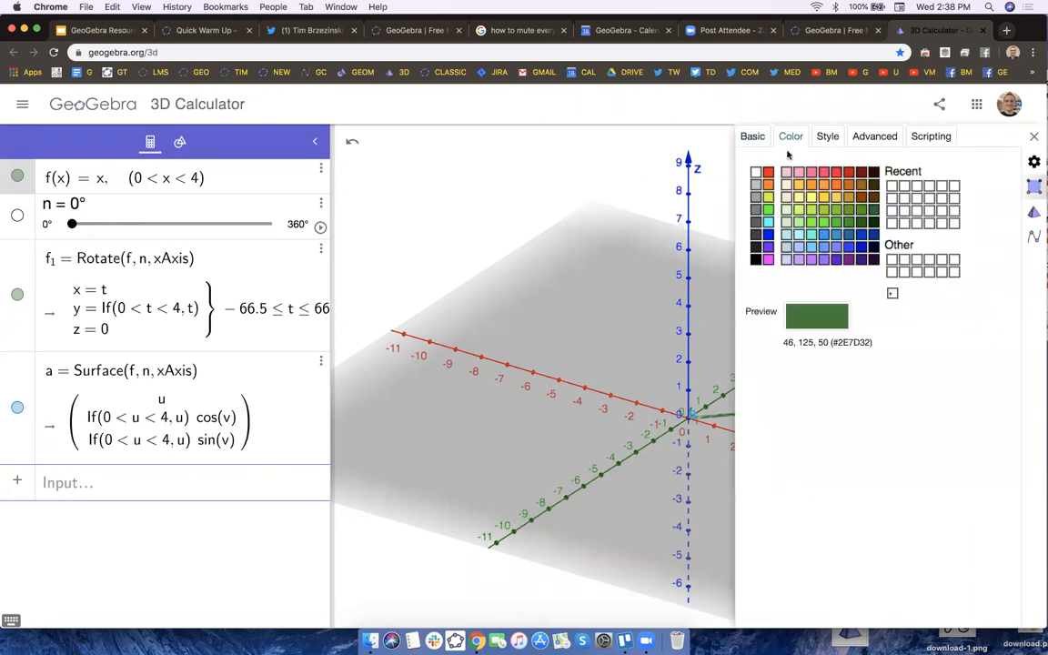
pyautogui.click(757, 260)
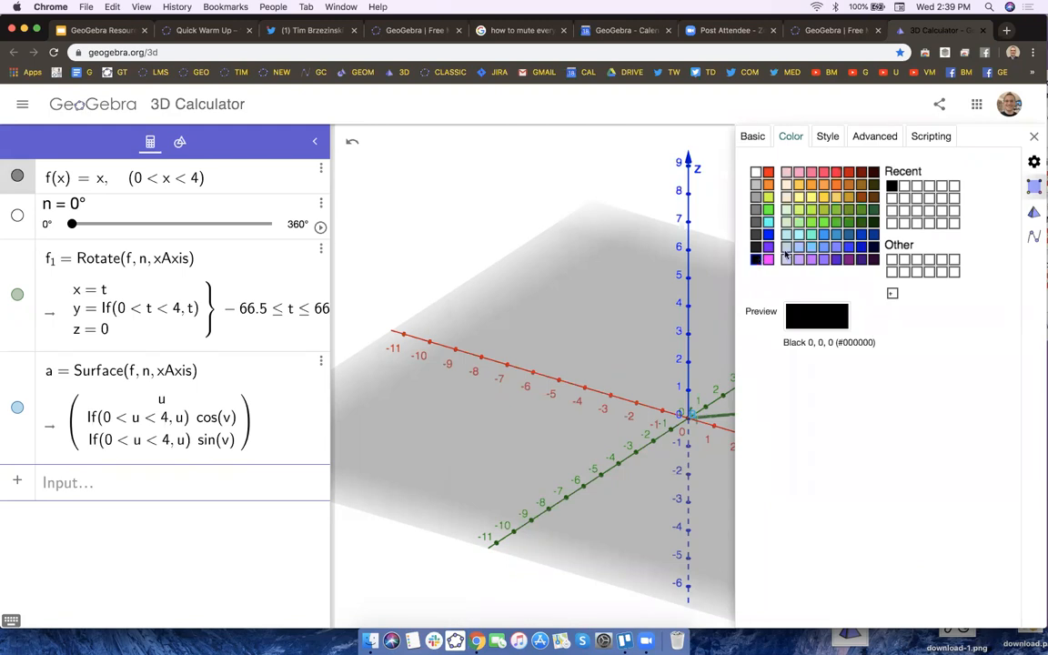
pyautogui.click(1034, 136)
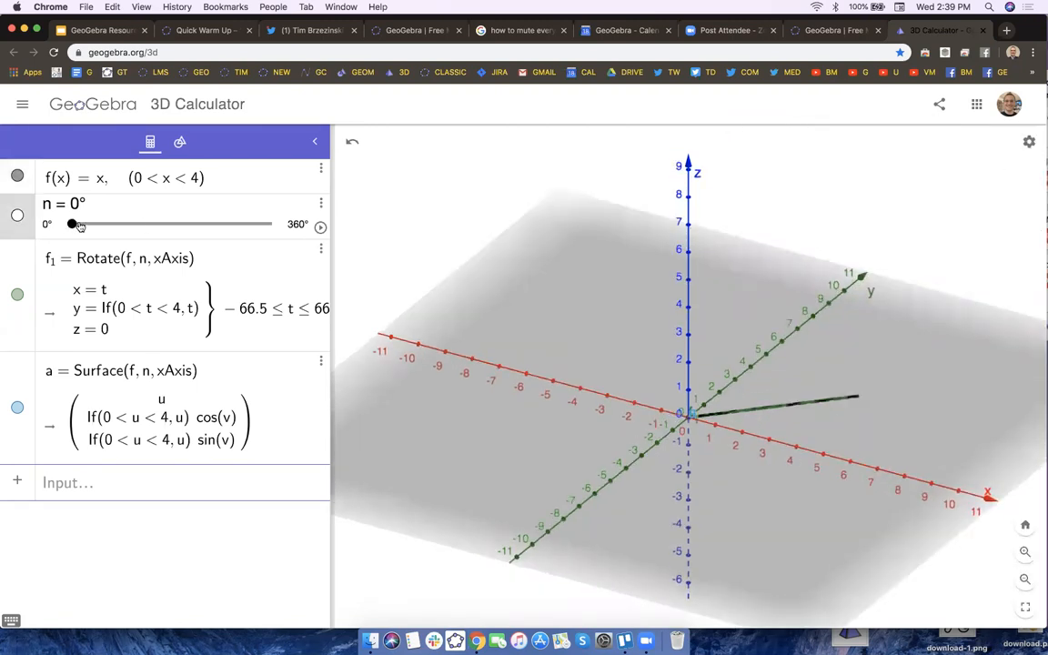
pyautogui.moveTo(79, 227); pyautogui.dragTo(152, 227)
pyautogui.moveTo(531, 276); pyautogui.dragTo(504, 258)
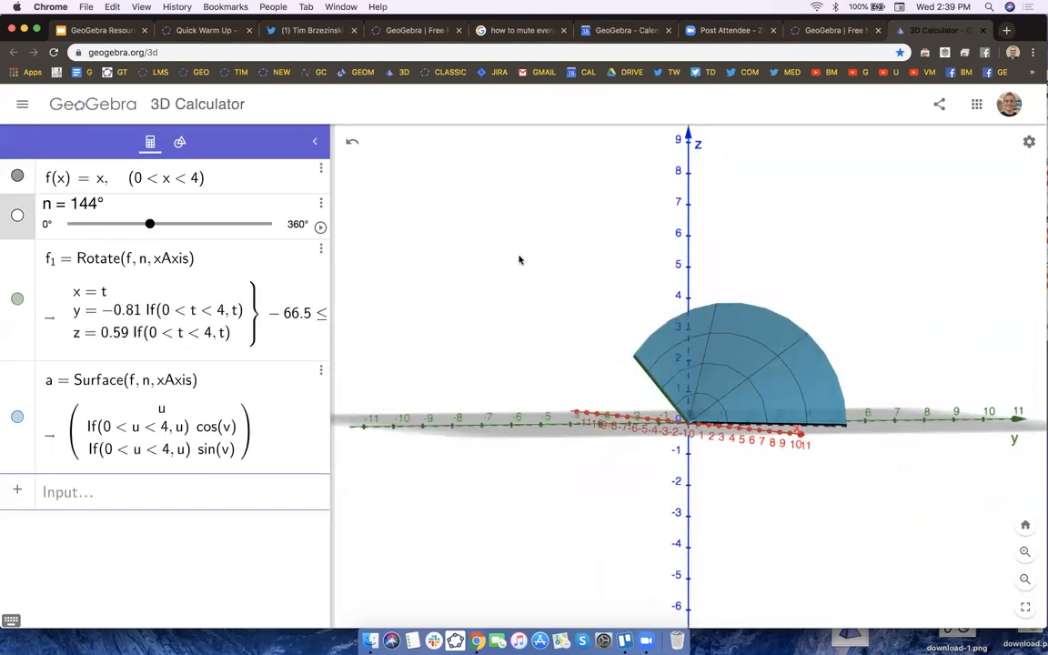
# Recolor the surface of revolution dark grey and replace that with red.
pyautogui.click(640, 369)
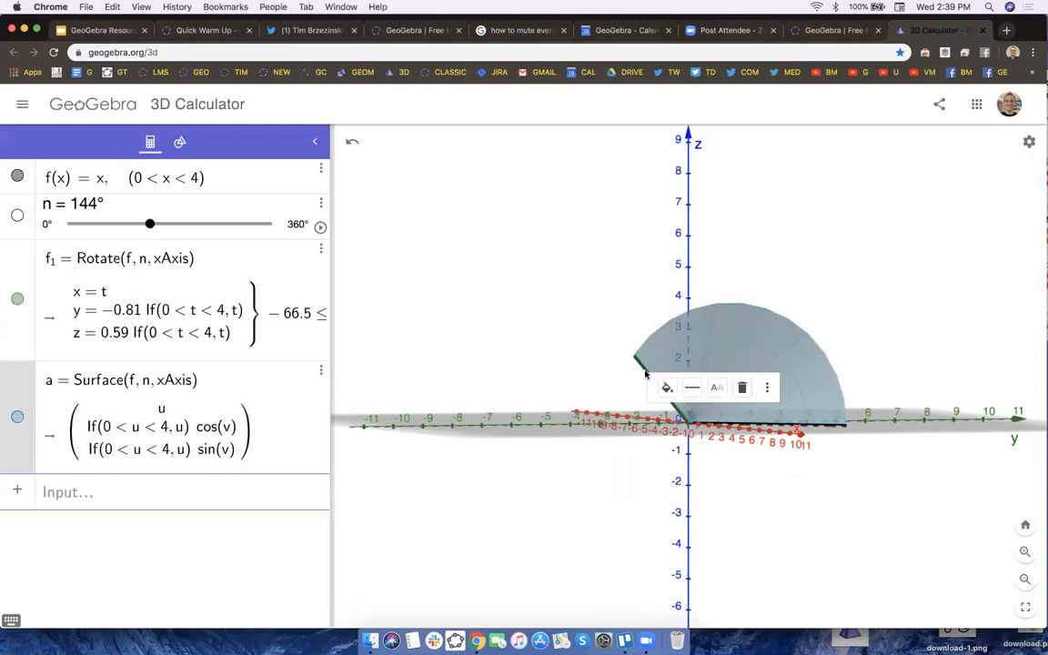
pyautogui.click(667, 388)
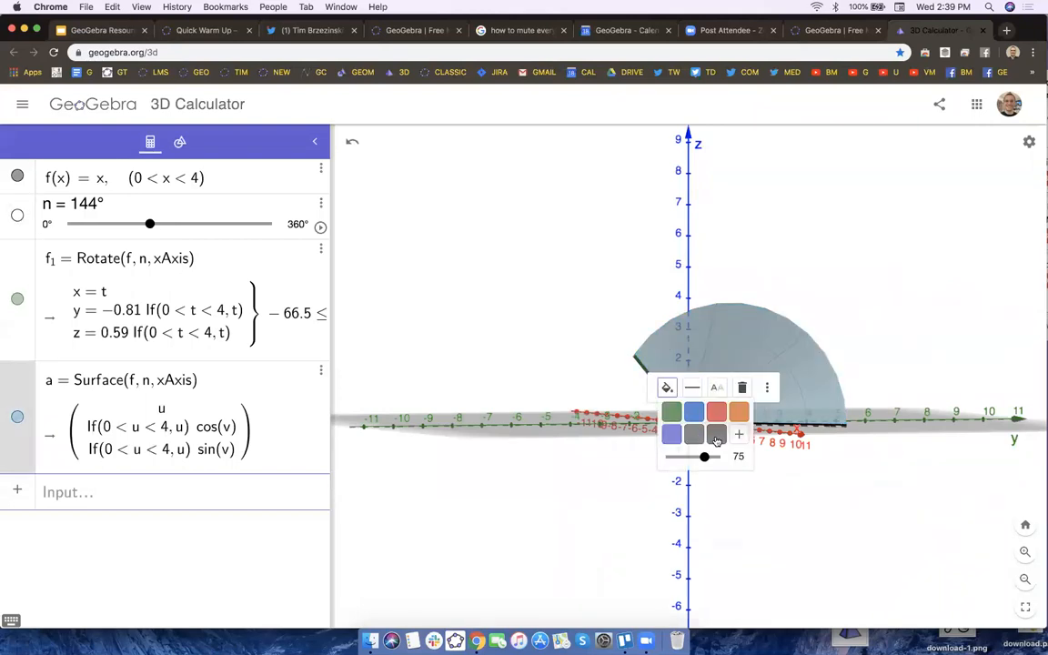
pyautogui.click(716, 435)
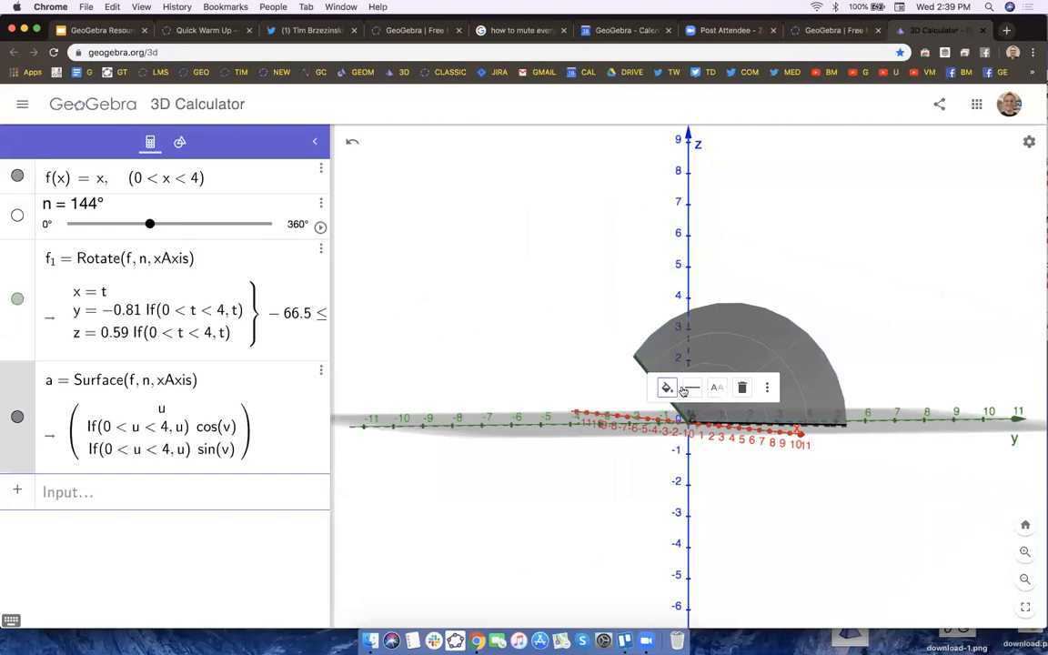
pyautogui.click(667, 389)
pyautogui.click(716, 413)
pyautogui.click(562, 327)
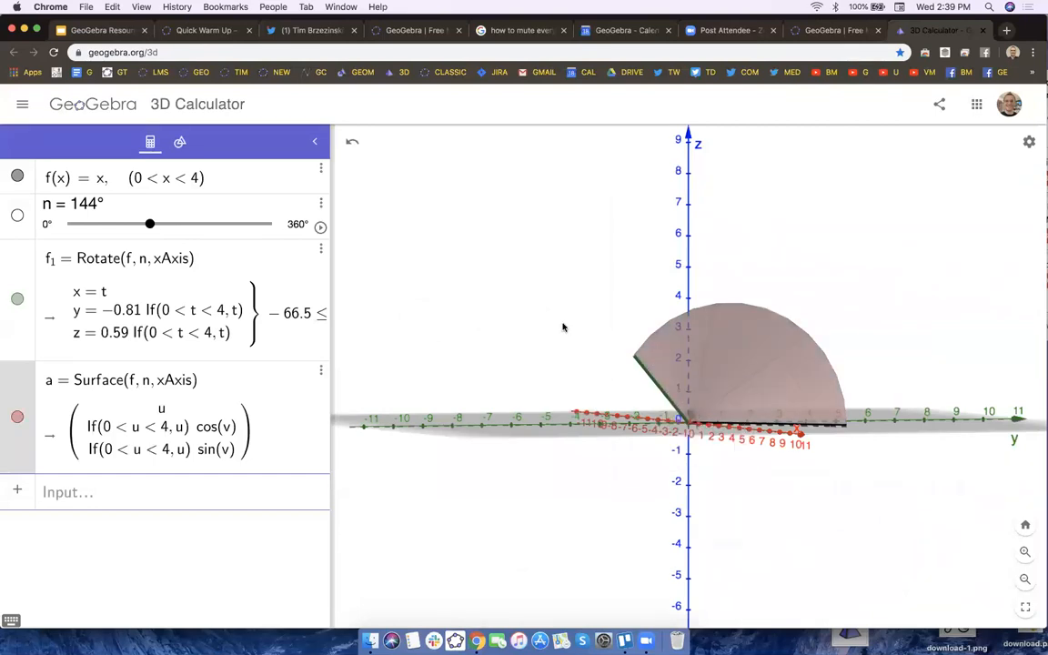
pyautogui.moveTo(554, 327); pyautogui.dragTo(580, 347)
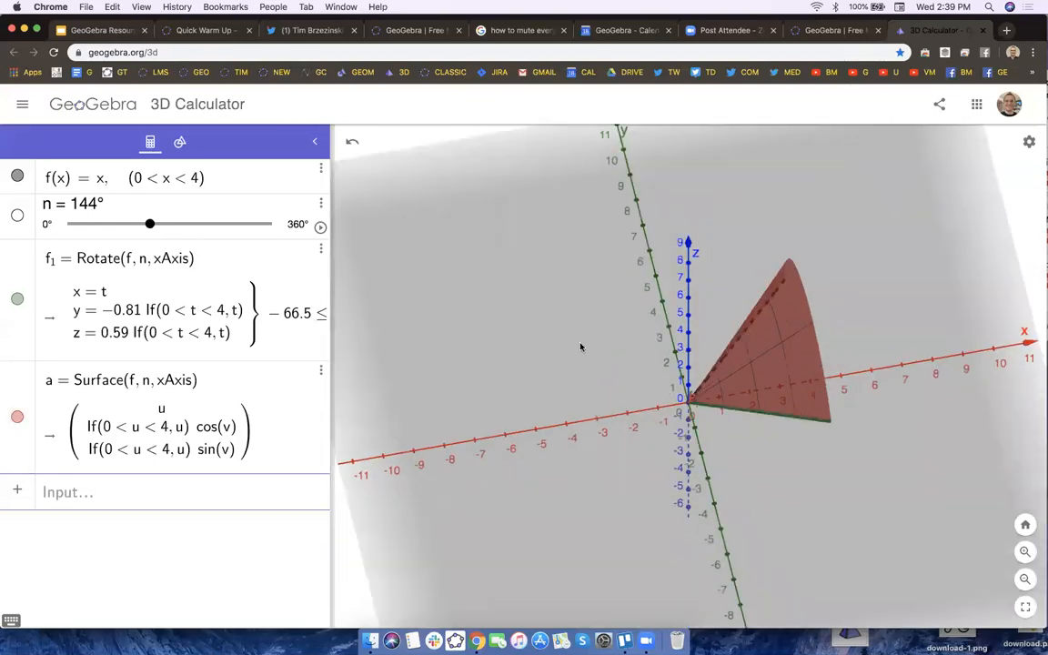
# Color the rotated line defined by Rotate(f, n, xAxis) black.
pyautogui.rightClick(20, 323)
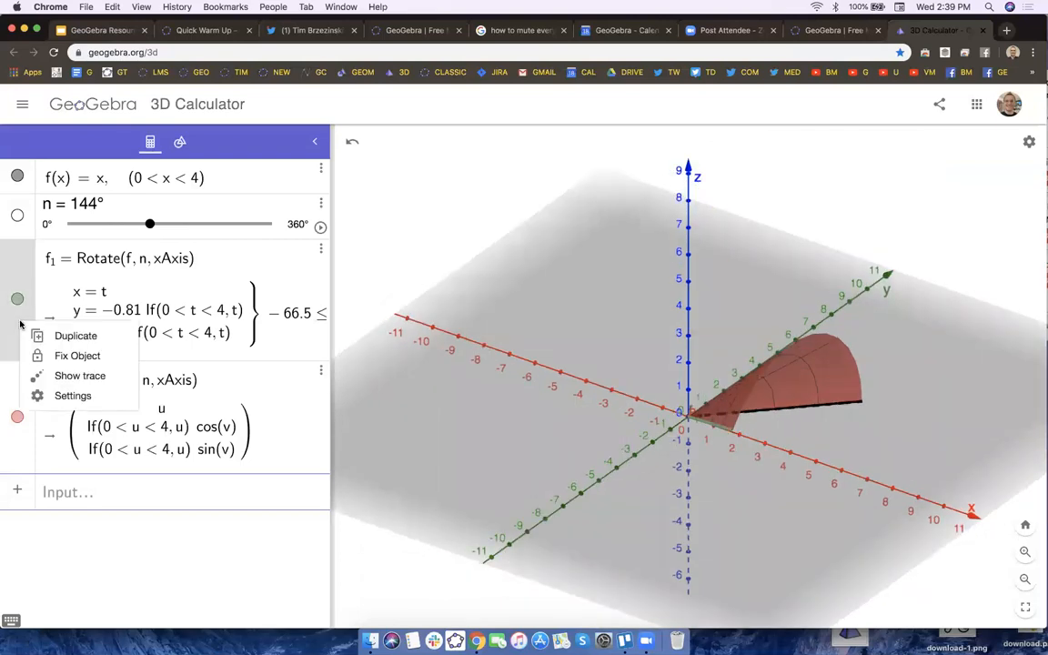
pyautogui.click(41, 395)
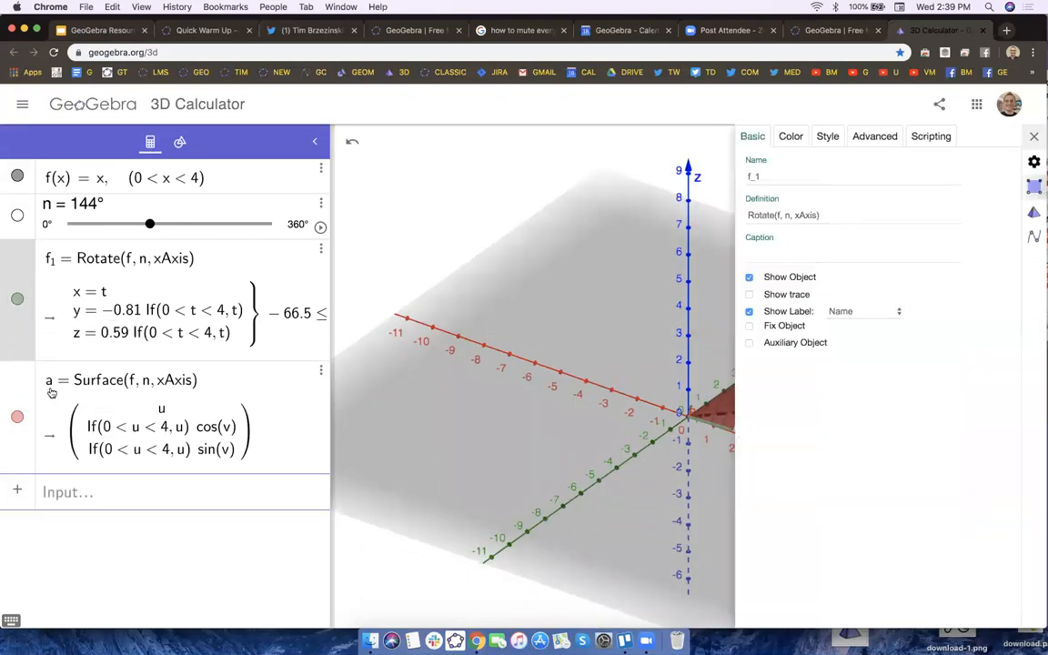
pyautogui.click(791, 136)
pyautogui.click(754, 262)
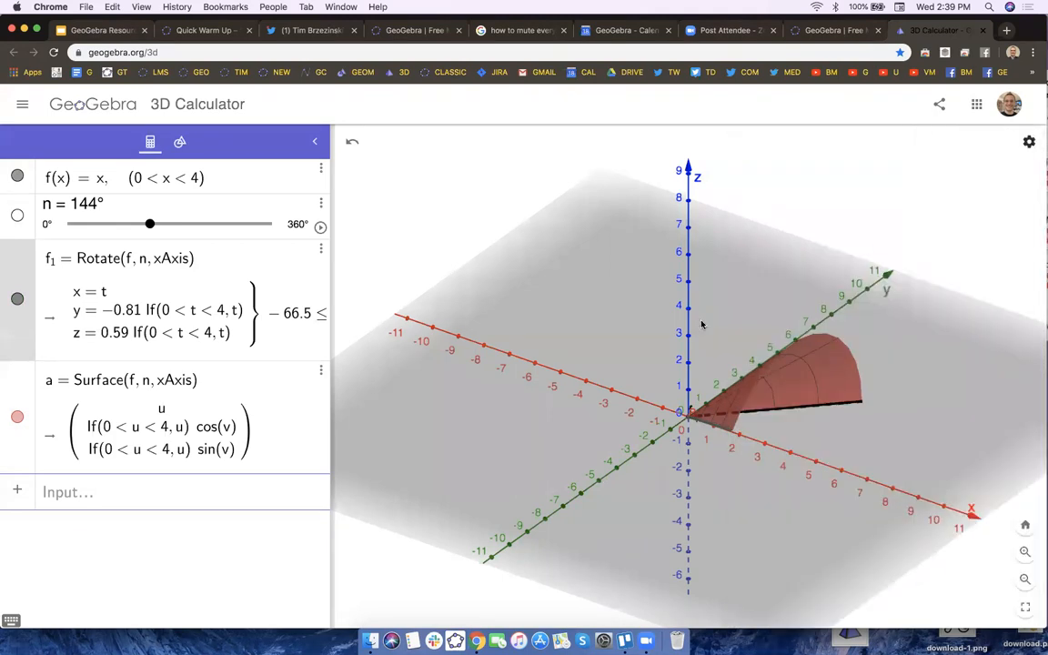
pyautogui.moveTo(650, 327); pyautogui.dragTo(597, 304)
pyautogui.click(624, 327)
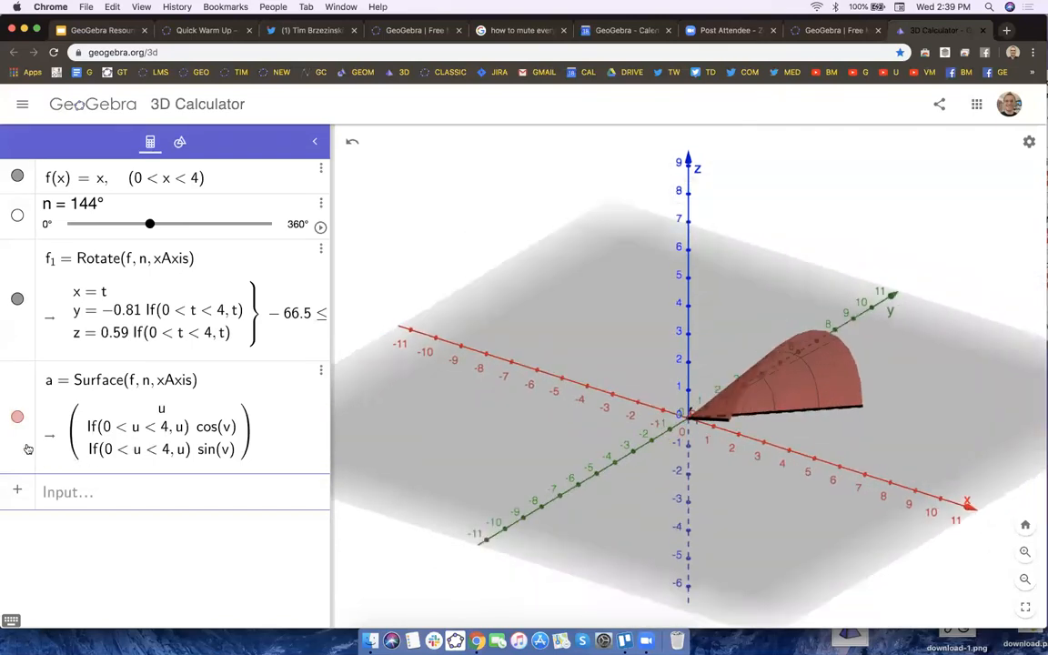
# Recolor the surface of revolution turquoise (#33FFCC) and inspect it from another angle.
pyautogui.click(20, 389)
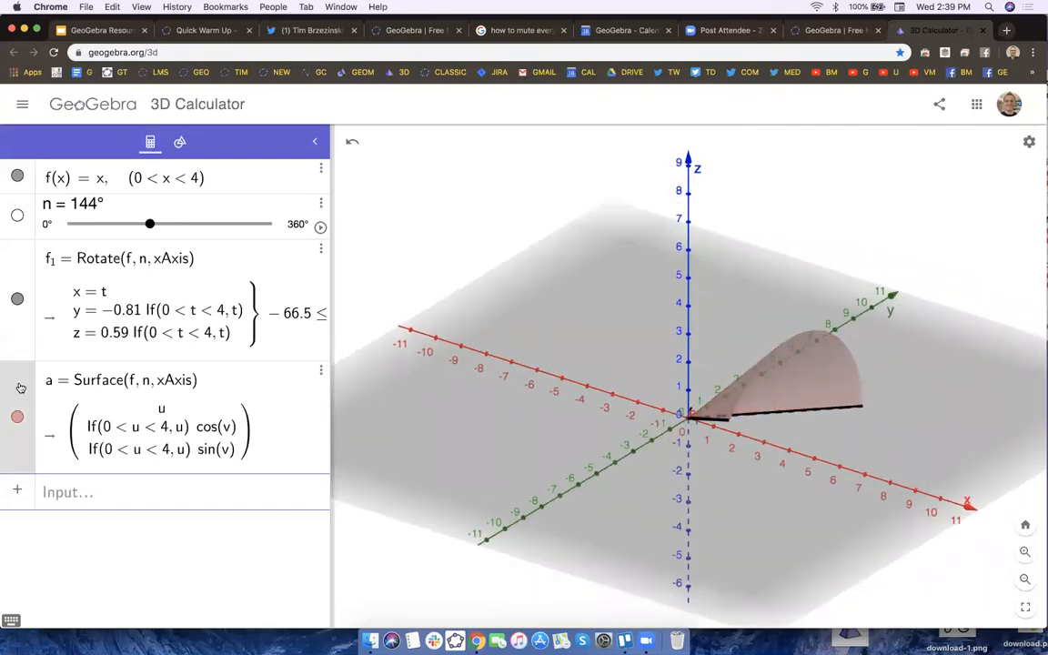
pyautogui.rightClick(20, 387)
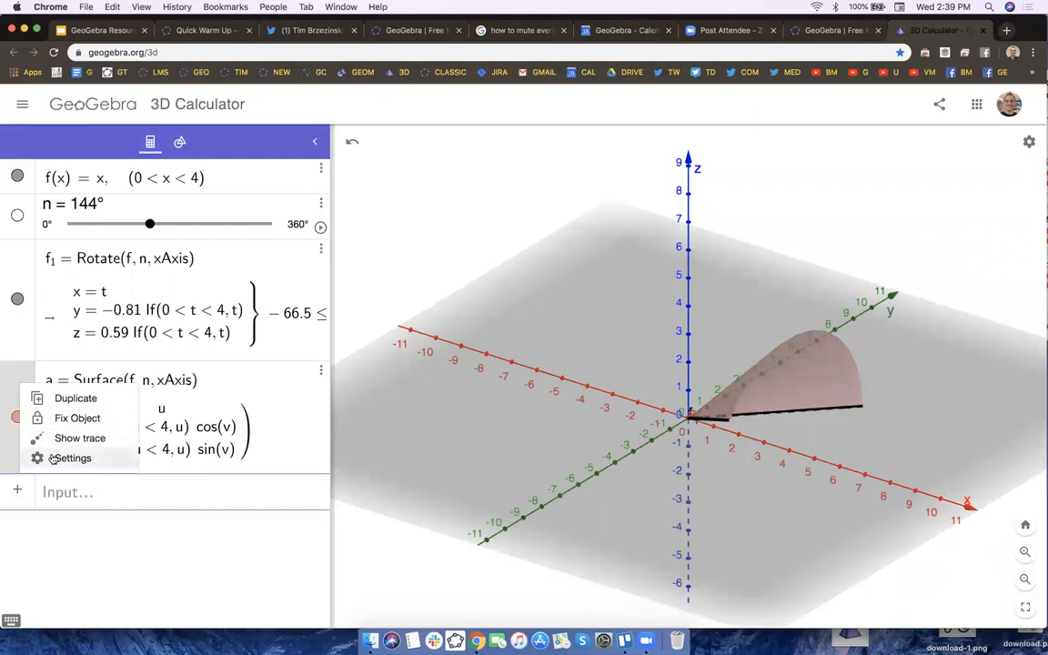
pyautogui.click(56, 457)
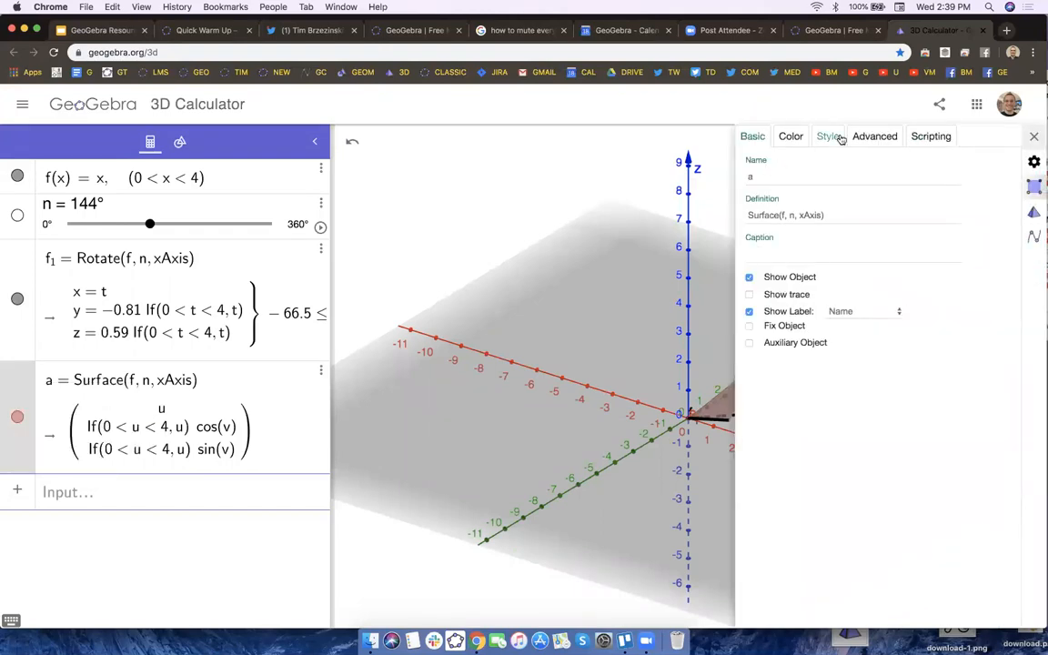
pyautogui.click(792, 137)
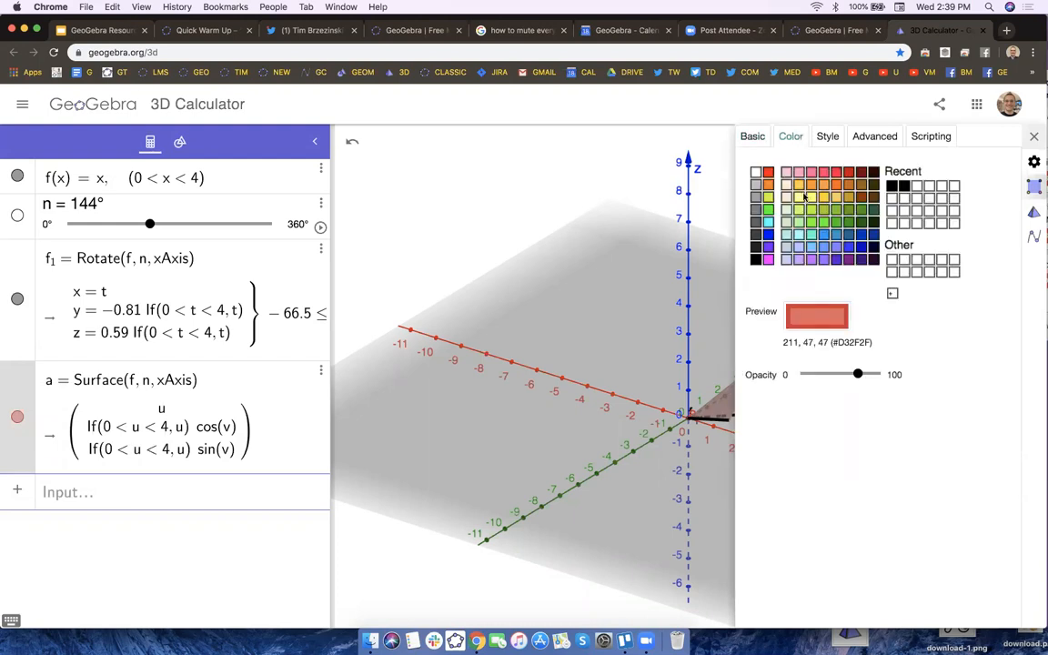
pyautogui.click(807, 238)
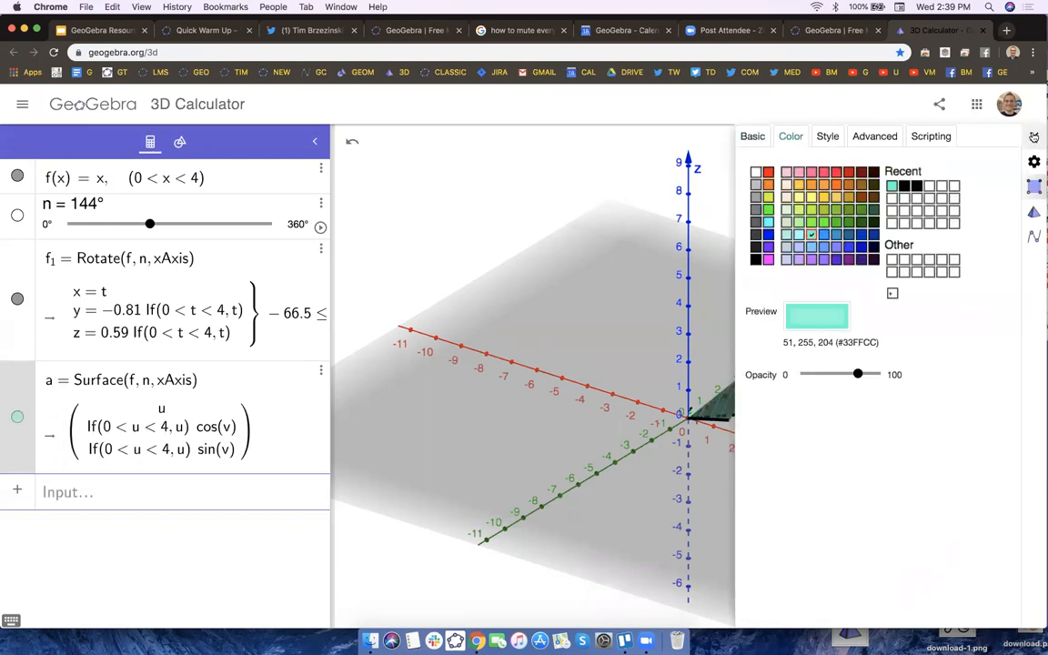
pyautogui.click(1034, 137)
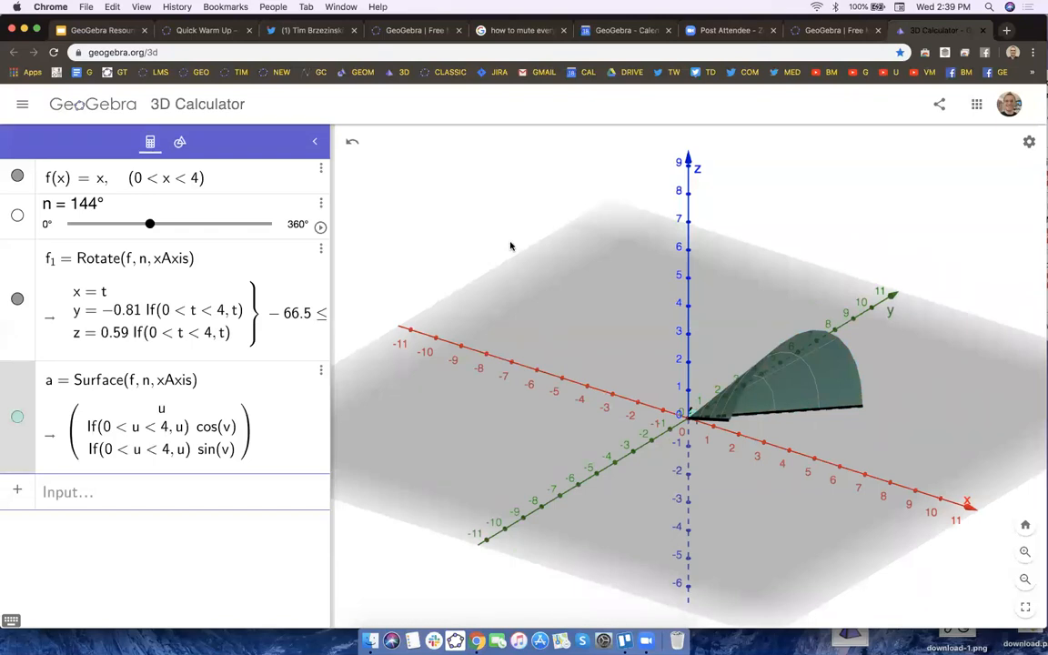
pyautogui.moveTo(510, 246); pyautogui.dragTo(524, 245)
pyautogui.moveTo(792, 188); pyautogui.dragTo(758, 213)
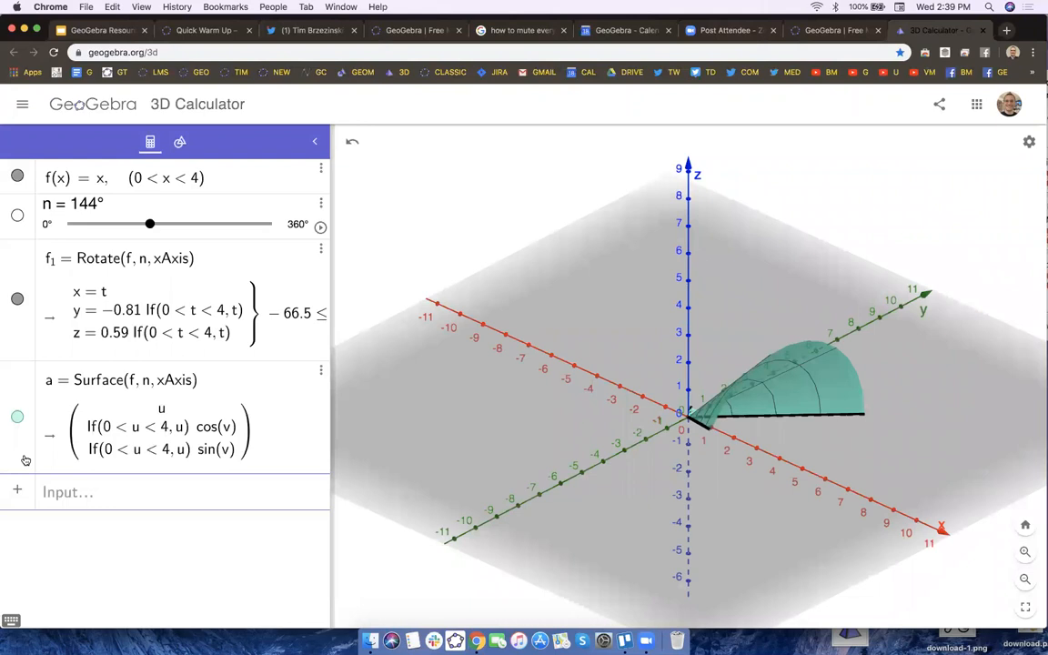
# Recolor the surface of revolution pink (#FF6699) and slightly increase its opacity.
pyautogui.rightClick(24, 417)
pyautogui.click(51, 532)
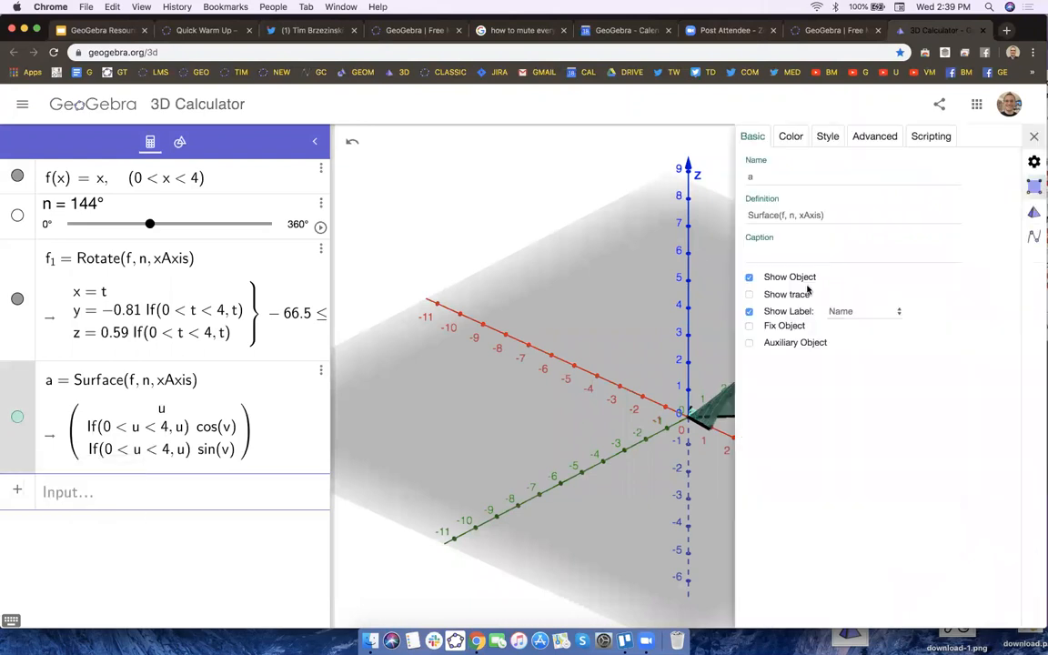
pyautogui.click(790, 135)
pyautogui.click(810, 171)
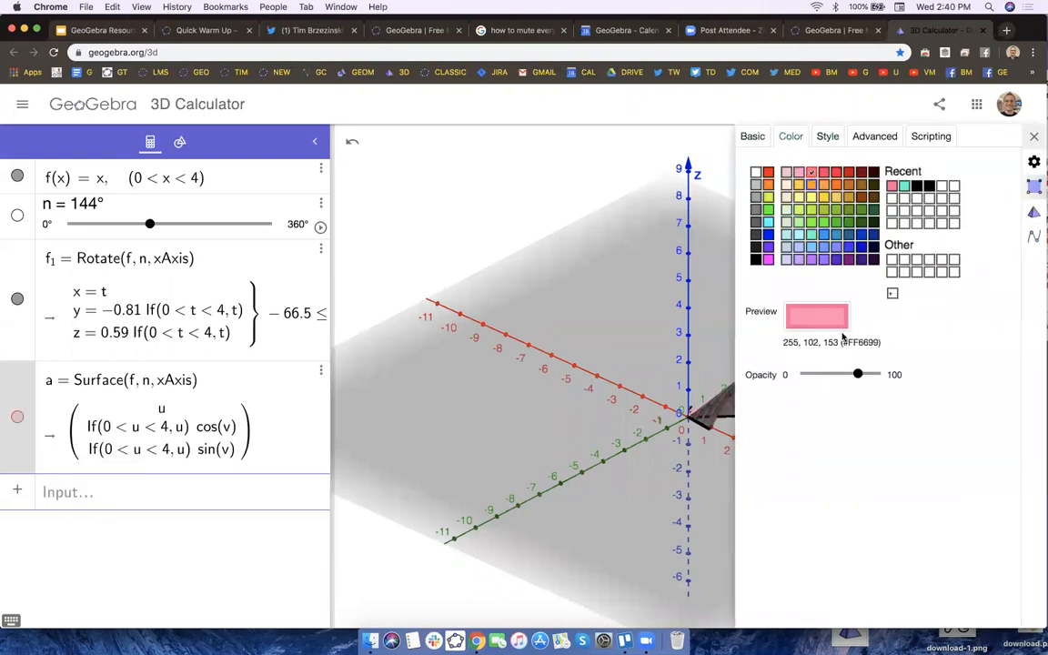
pyautogui.moveTo(857, 376); pyautogui.dragTo(887, 374)
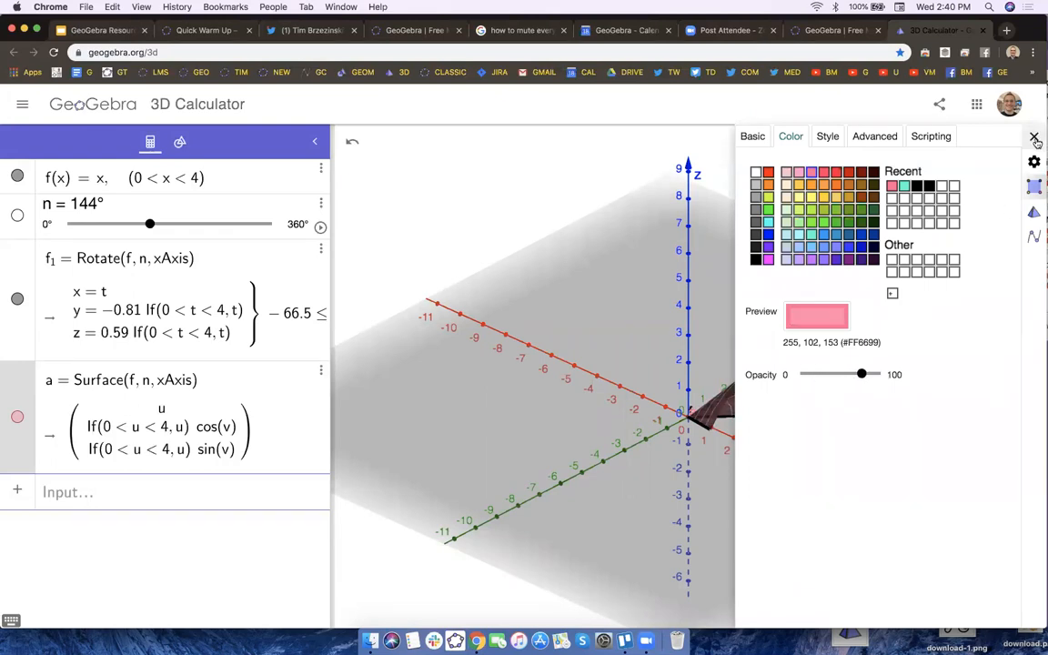
pyautogui.click(1033, 136)
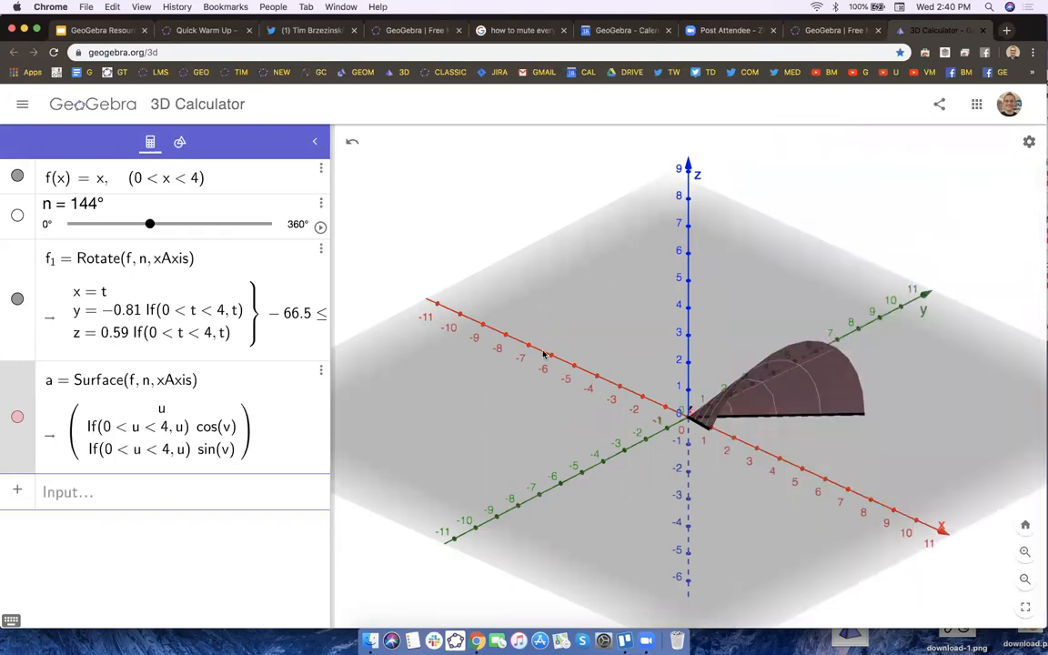
pyautogui.moveTo(533, 397); pyautogui.dragTo(571, 344)
pyautogui.click(403, 218)
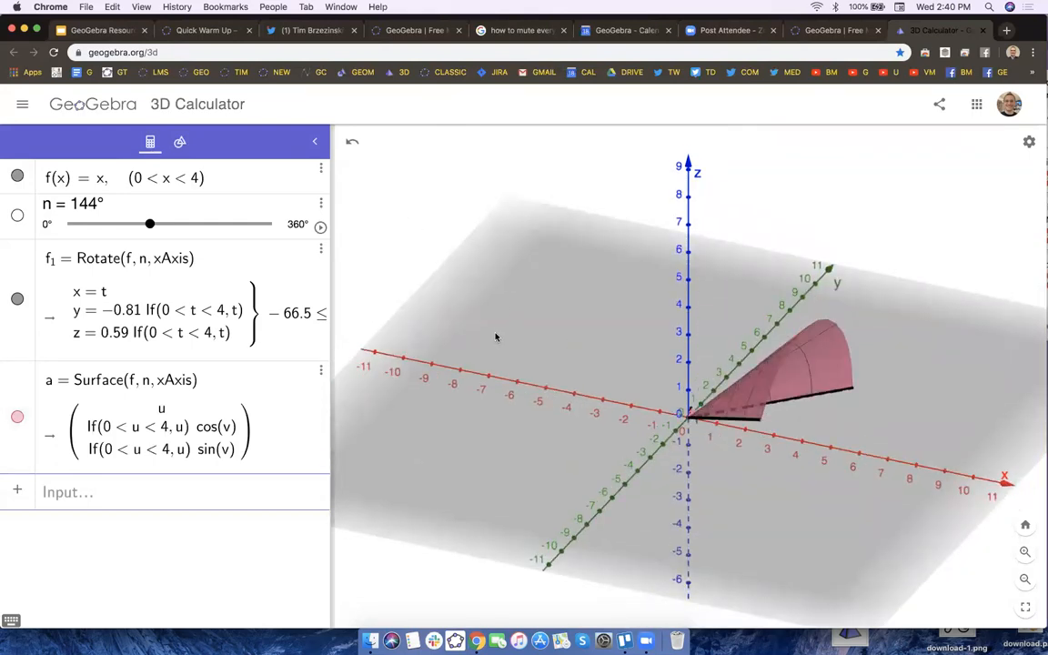
pyautogui.moveTo(496, 337); pyautogui.dragTo(494, 334)
# Sweep slider n to 359° to inspect the full cone, and return n to 0°.
pyautogui.moveTo(151, 224); pyautogui.dragTo(278, 226)
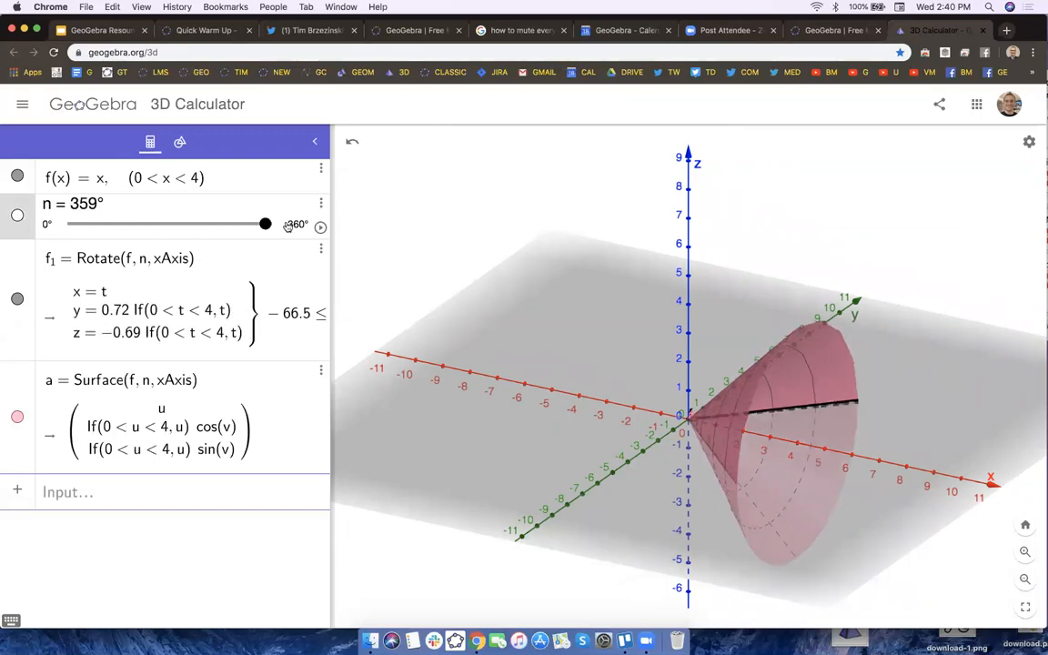
pyautogui.moveTo(531, 353); pyautogui.dragTo(547, 357)
pyautogui.moveTo(263, 224); pyautogui.dragTo(56, 245)
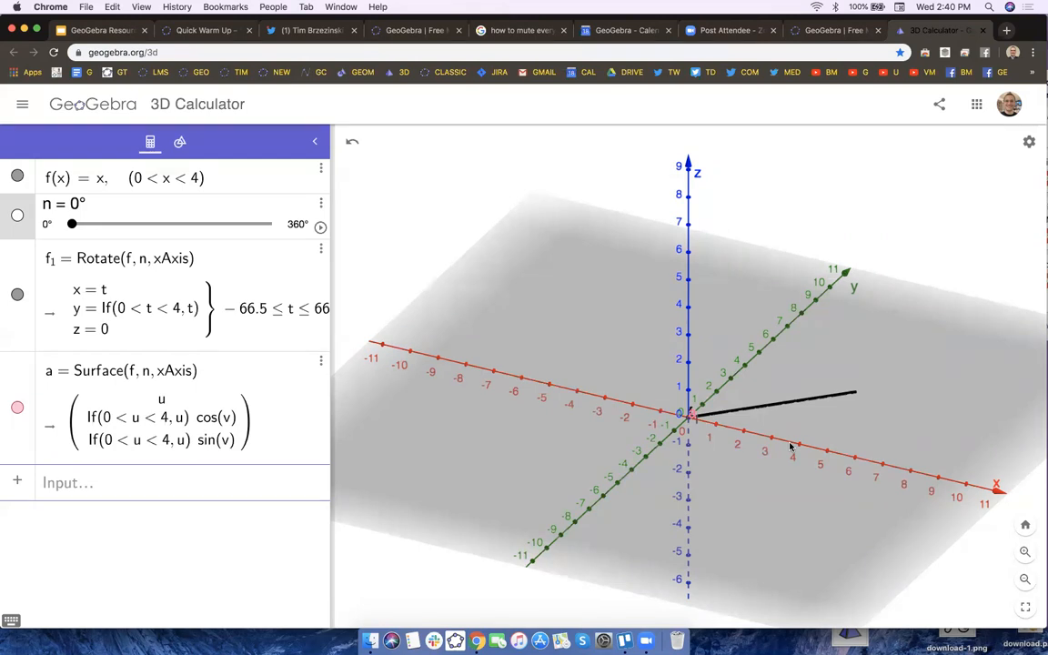
# Redefine f as the constant 2 for 0 < x < 4, with slider n set to 0°.
pyautogui.click(96, 176)
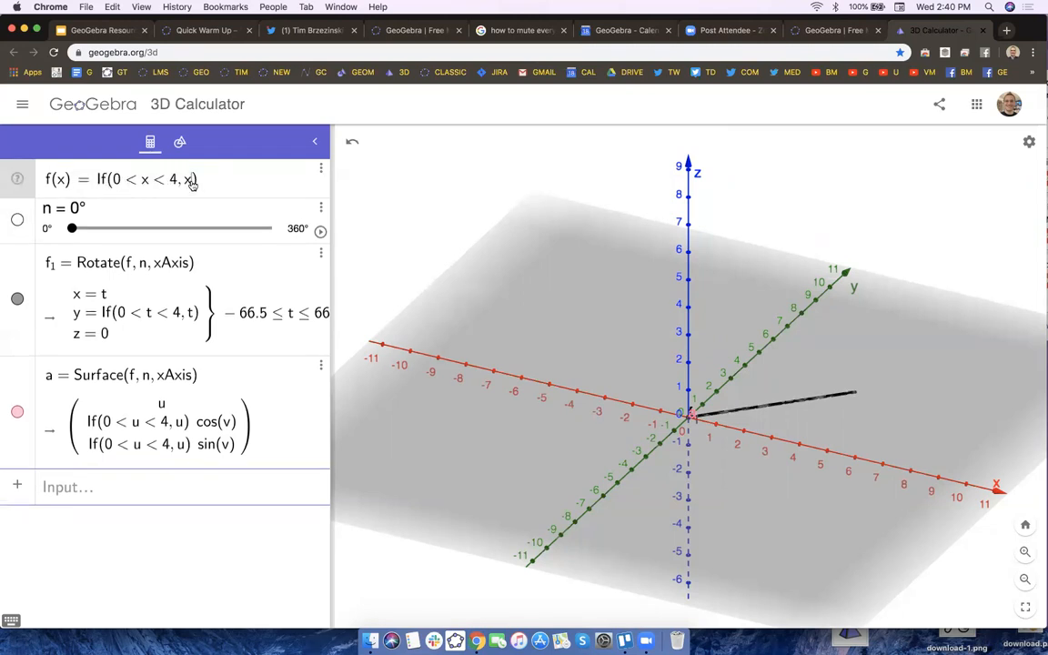
pyautogui.press('BackSpace')
pyautogui.write('2')
pyautogui.press('Return')
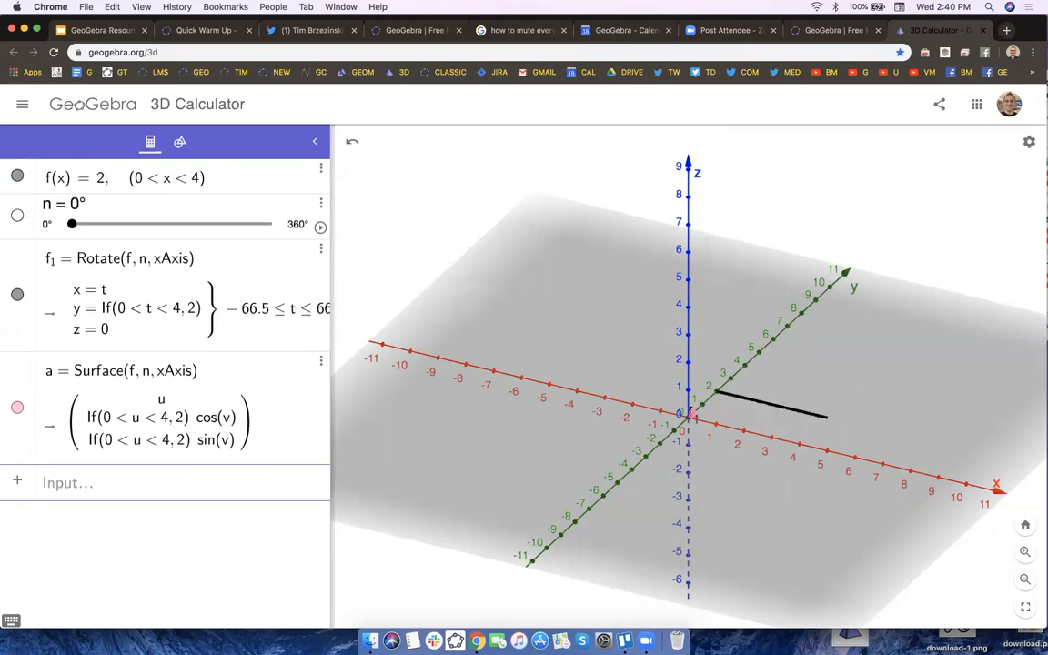
pyautogui.moveTo(73, 224)
pyautogui.mouseDown()
pyautogui.moveTo(193, 229)
pyautogui.moveTo(303, 211)
pyautogui.moveTo(129, 200)
pyautogui.moveTo(62, 224)
pyautogui.mouseUp()
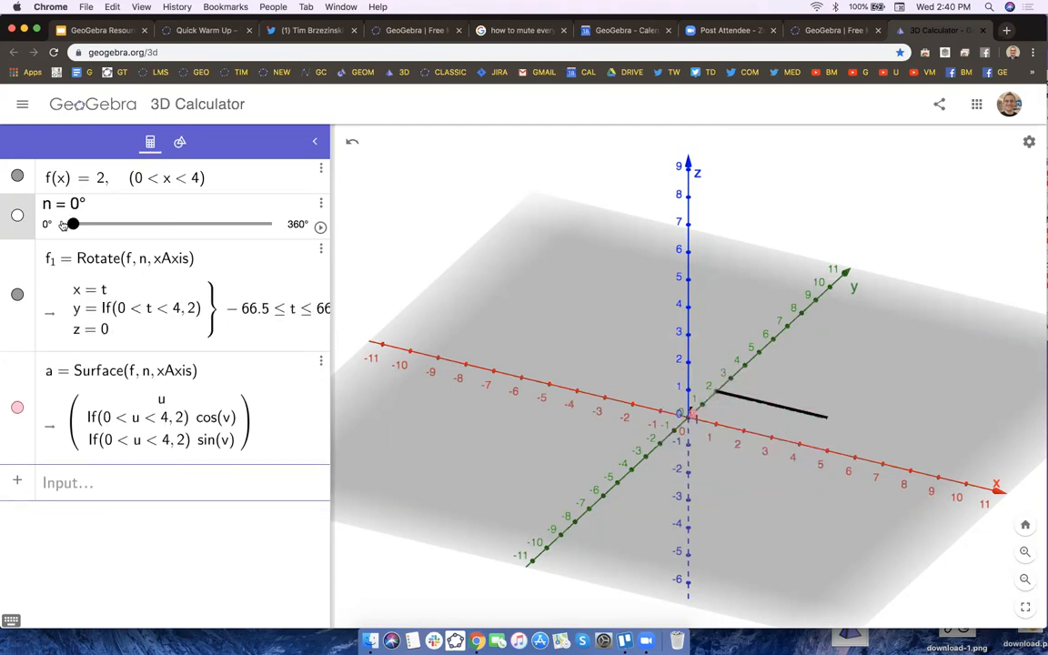
# Redefine f as sin(x) for 0 < x < 4.
pyautogui.click(104, 181)
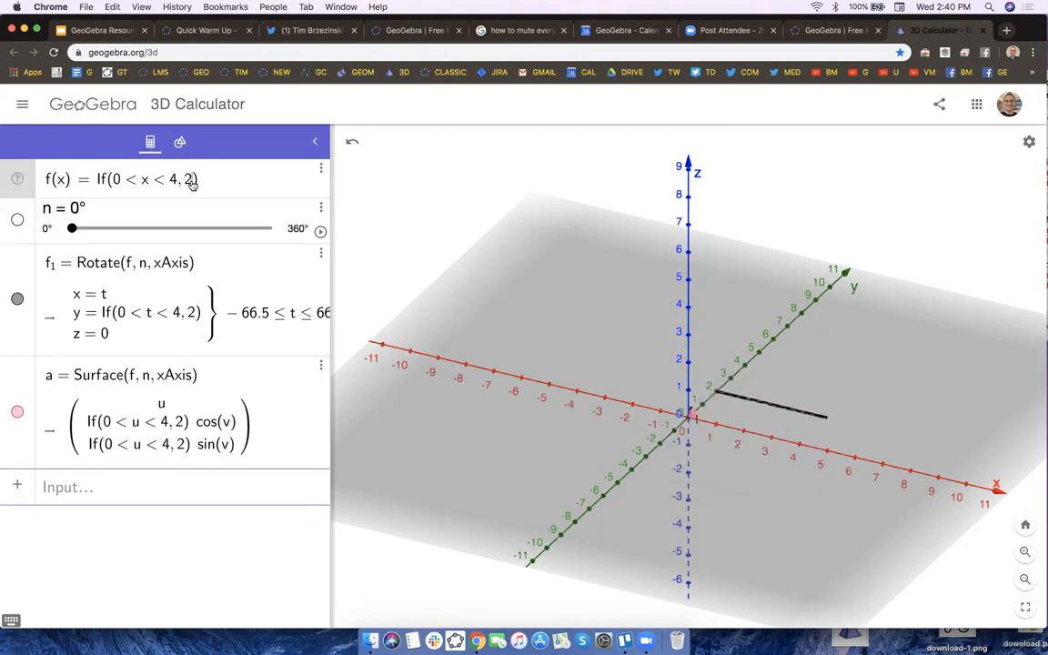
pyautogui.press('BackSpace')
pyautogui.write('sin(x)')
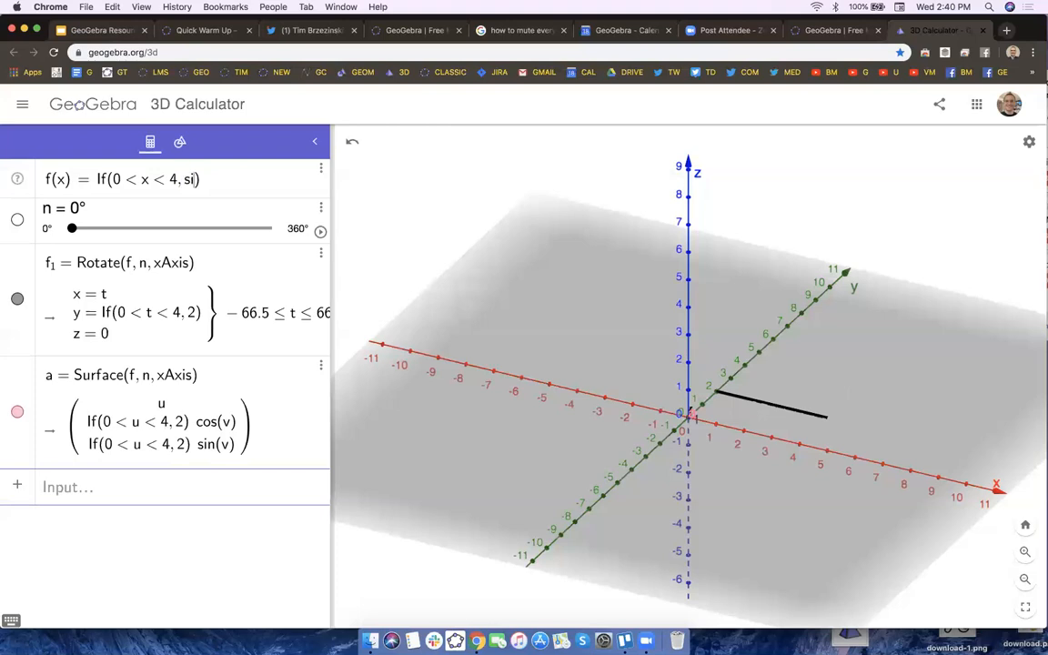
pyautogui.press('Return')
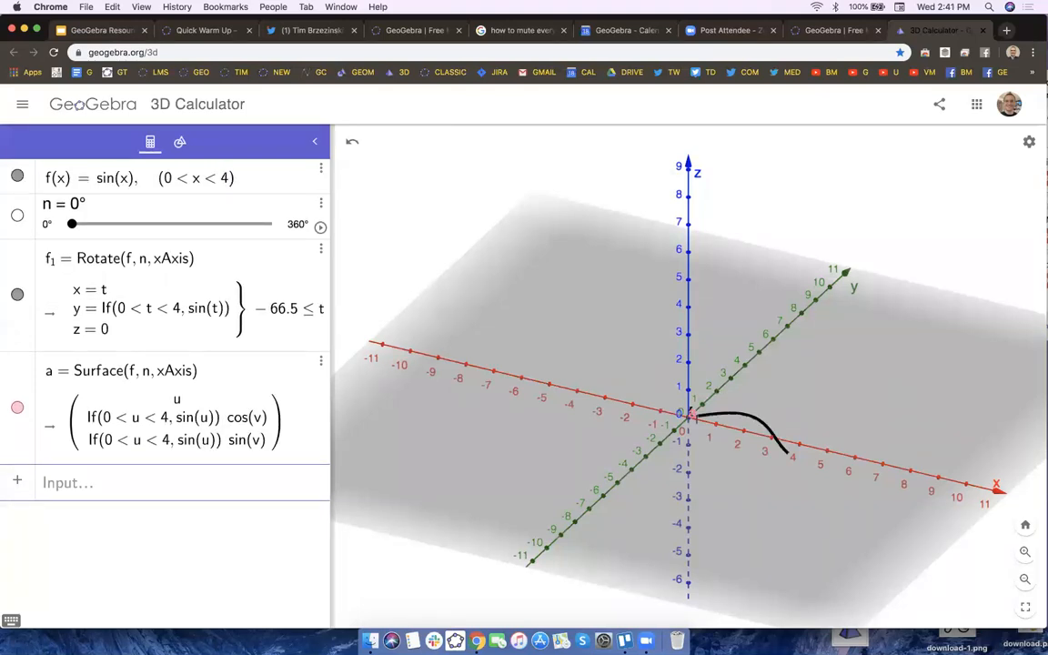
# Sweep slider n to 359° to inspect the full surface generated by sin(x) about the x-axis.
pyautogui.click(100, 224)
pyautogui.moveTo(100, 225); pyautogui.dragTo(321, 205)
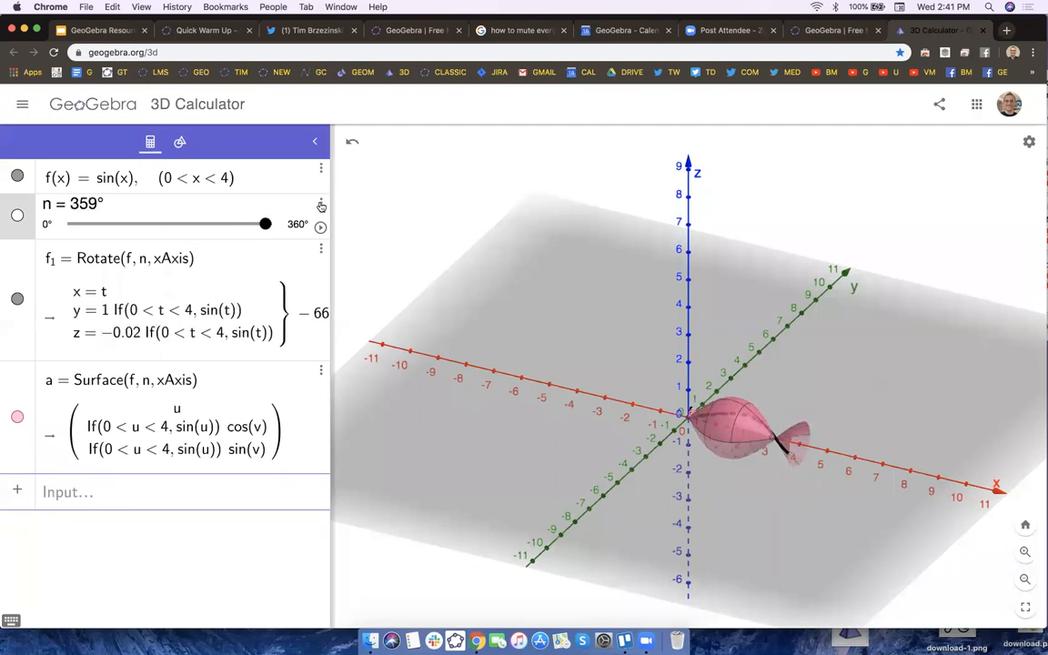
pyautogui.moveTo(204, 224); pyautogui.dragTo(333, 227)
pyautogui.moveTo(585, 347)
pyautogui.mouseDown()
pyautogui.moveTo(473, 299)
pyautogui.moveTo(562, 351)
pyautogui.moveTo(583, 346)
pyautogui.mouseUp()
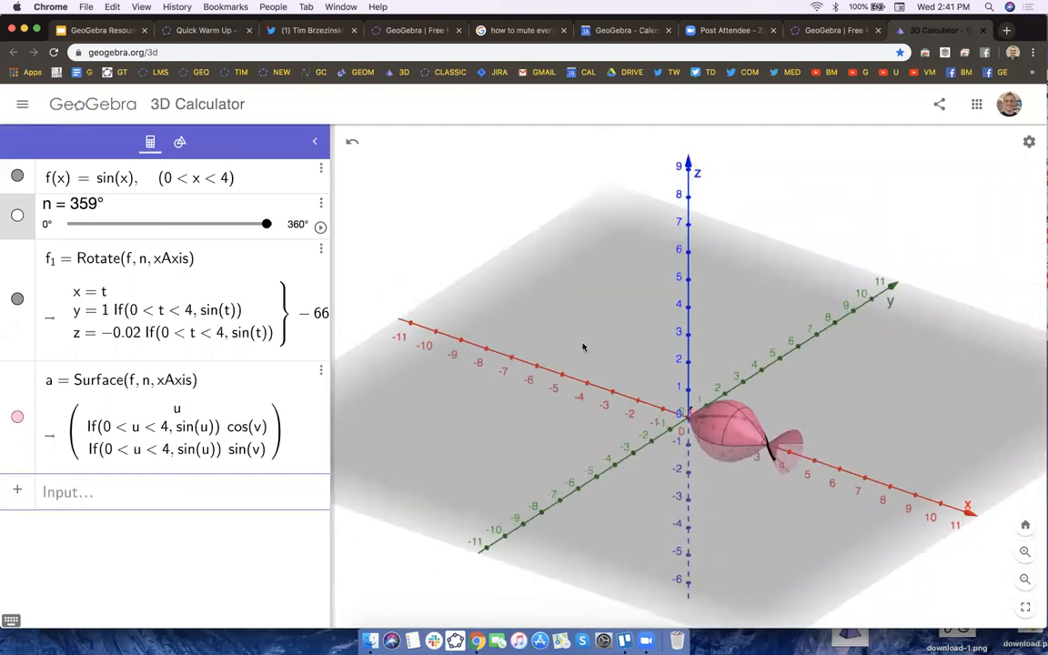
# Change the rotation axis of surface a to yAxis, giving Surface(f, n, yAxis).
pyautogui.click(93, 170)
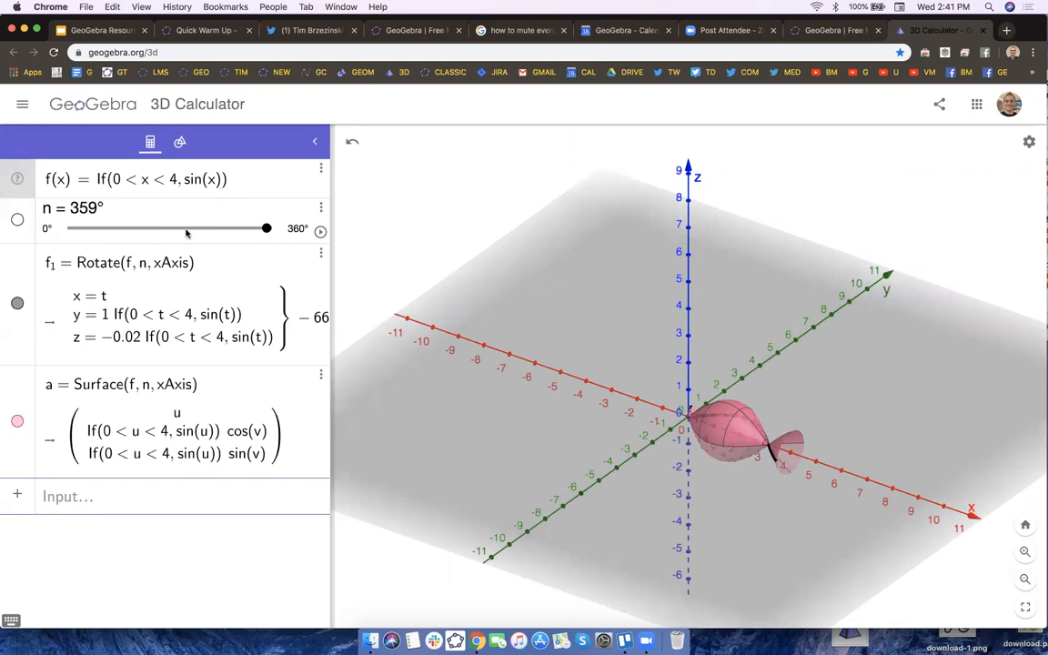
pyautogui.click(161, 386)
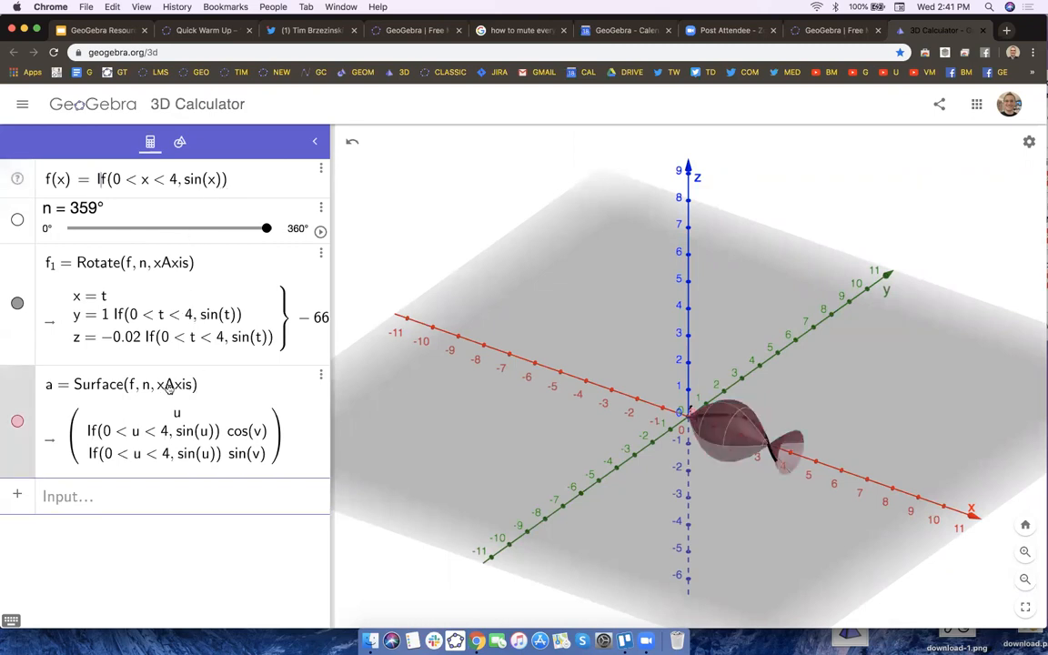
pyautogui.press('BackSpace')
pyautogui.write('y')
pyautogui.press('Return')
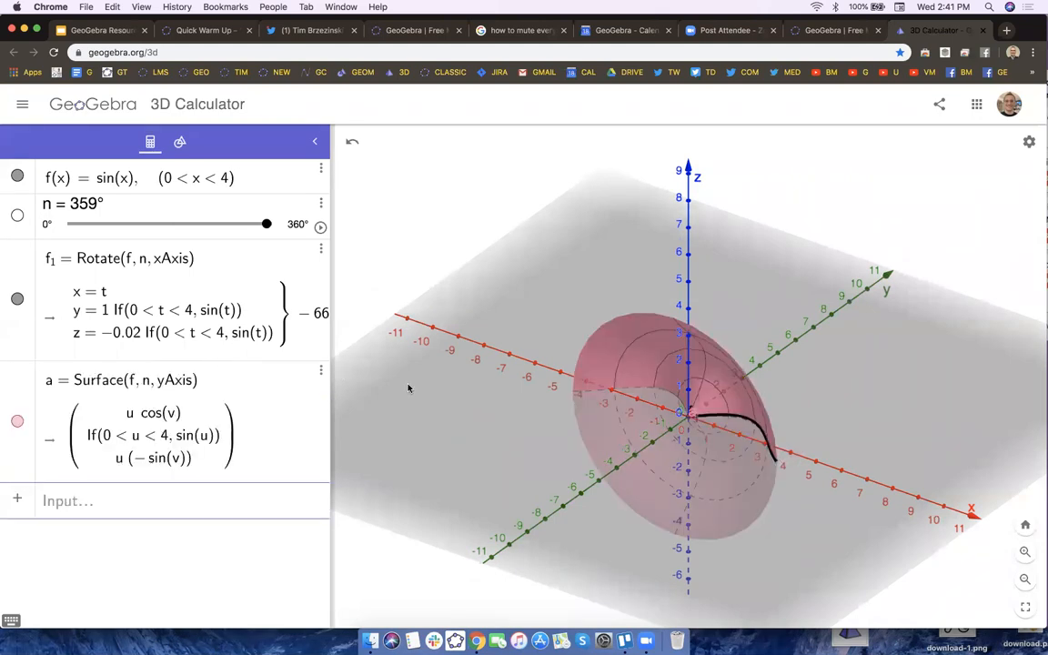
# Inspect the surface around the y-axis from other angles and vary slider n, leaving it at 354°.
pyautogui.moveTo(479, 369); pyautogui.dragTo(434, 333)
pyautogui.moveTo(264, 225)
pyautogui.mouseDown()
pyautogui.moveTo(190, 225)
pyautogui.moveTo(109, 202)
pyautogui.moveTo(101, 219)
pyautogui.moveTo(266, 242)
pyautogui.mouseUp()
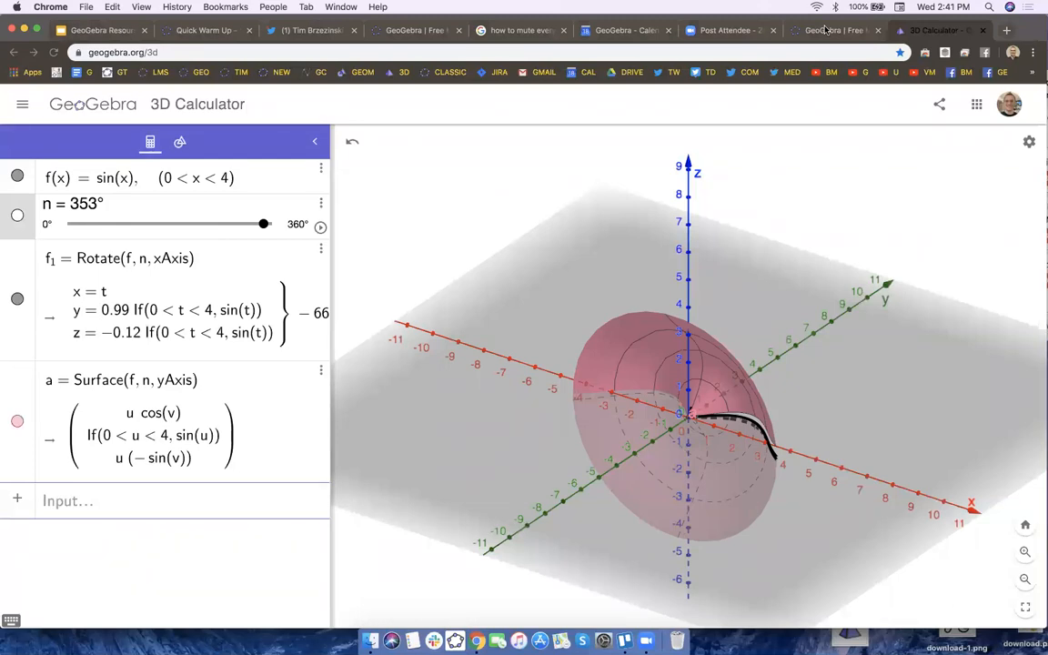
pyautogui.moveTo(759, 241); pyautogui.dragTo(755, 241)
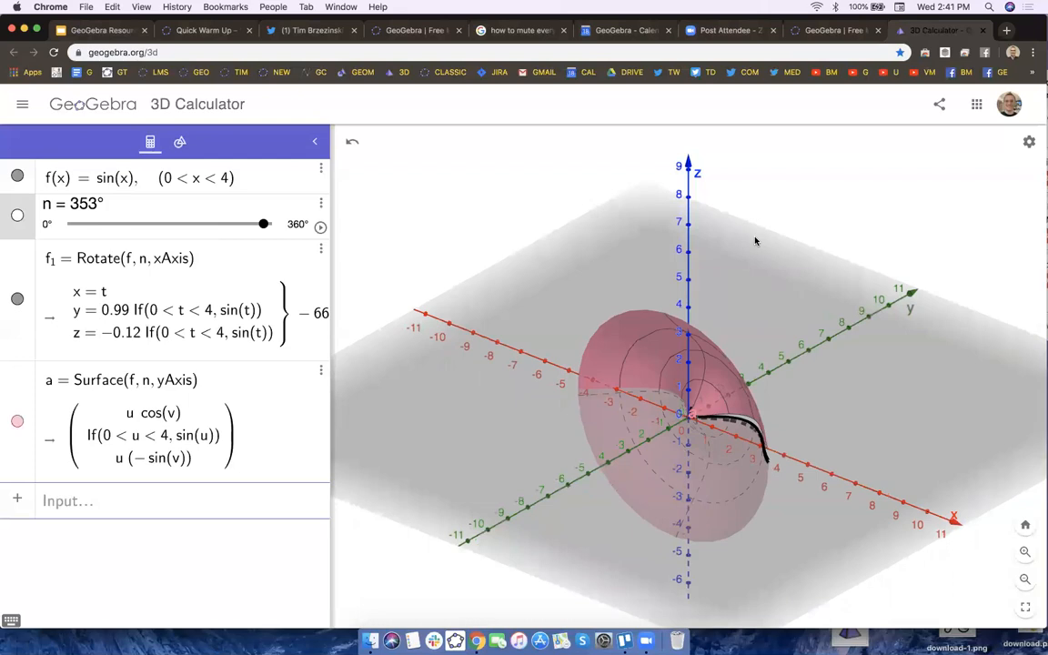
pyautogui.click(264, 227)
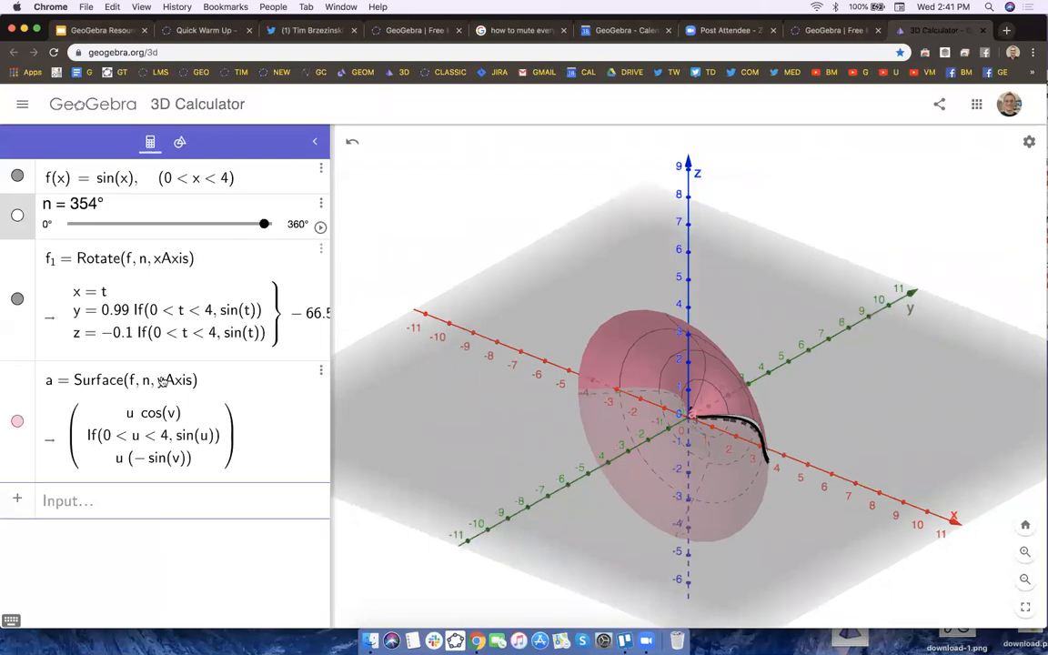
# Change the rotation axis of surface a back to xAxis, giving Surface(f, n, xAxis).
pyautogui.click(169, 386)
pyautogui.press('BackSpace')
pyautogui.write('x')
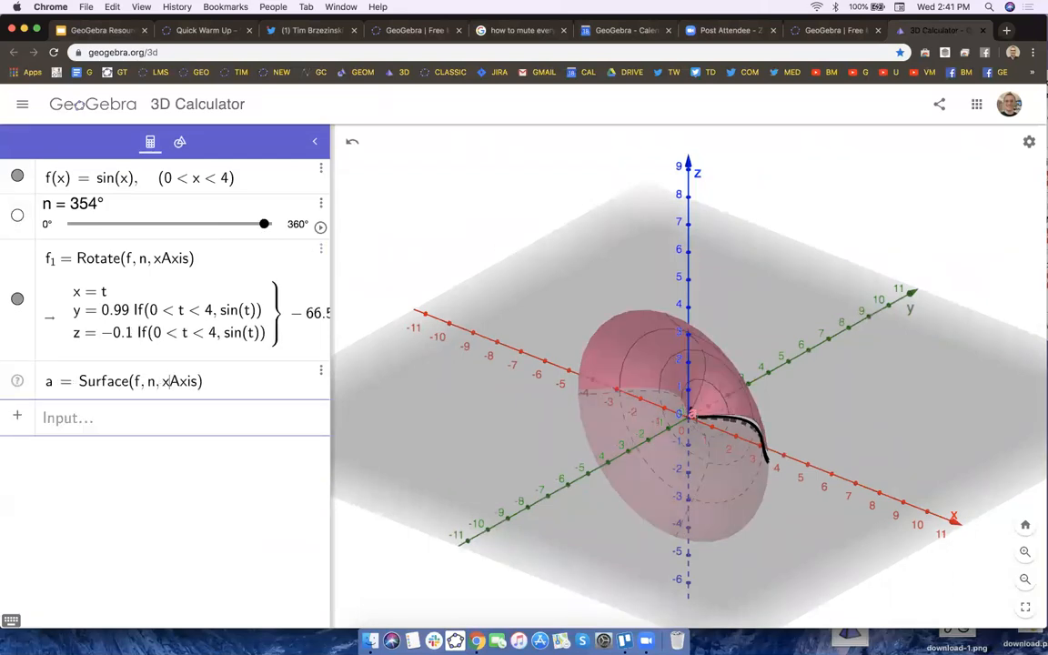
pyautogui.press('Return')
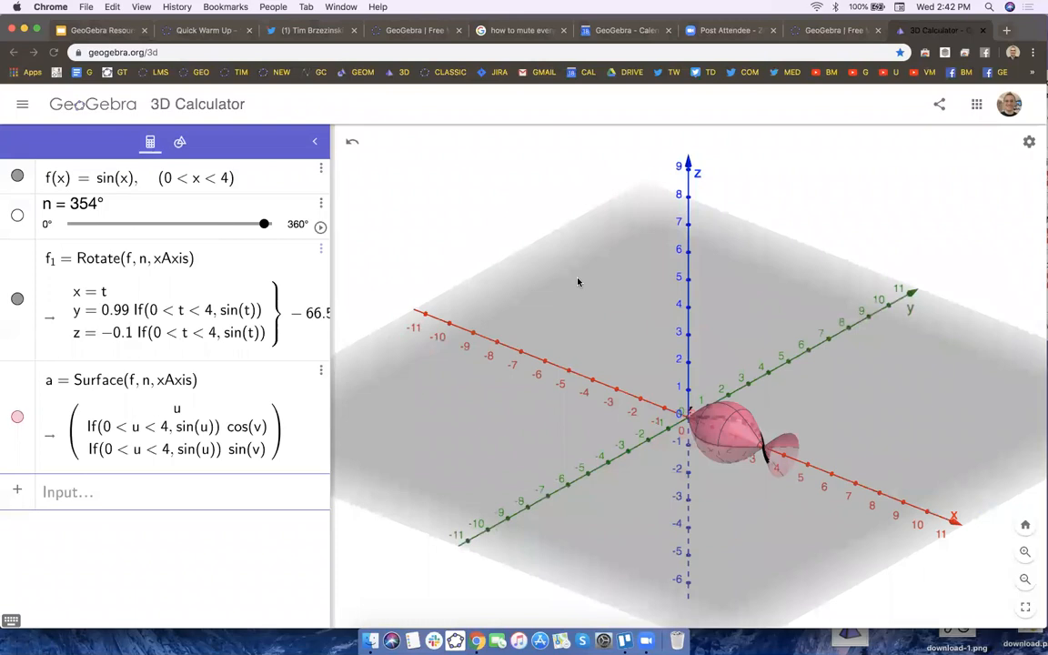
pyautogui.moveTo(524, 332); pyautogui.dragTo(528, 335)
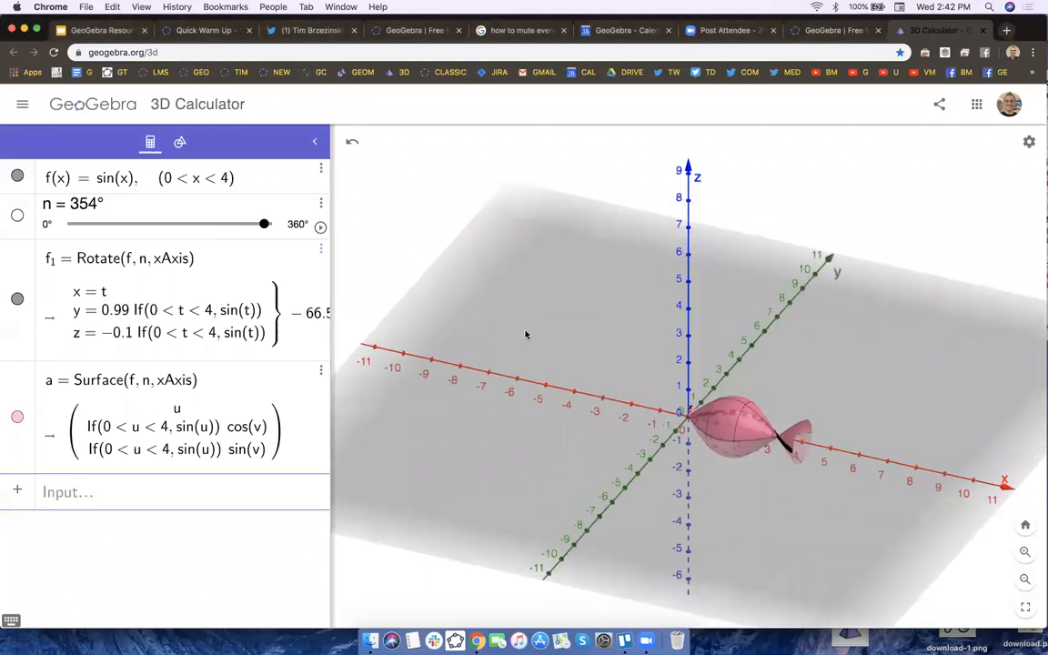
# Redefine f as x for 0 < x < 4, and return slider n to 0°.
pyautogui.click(107, 181)
pyautogui.click(218, 183)
pyautogui.press('BackSpace')
pyautogui.press('BackSpace')
pyautogui.press('BackSpace')
pyautogui.press('BackSpace')
pyautogui.press('BackSpace')
pyautogui.write('x')
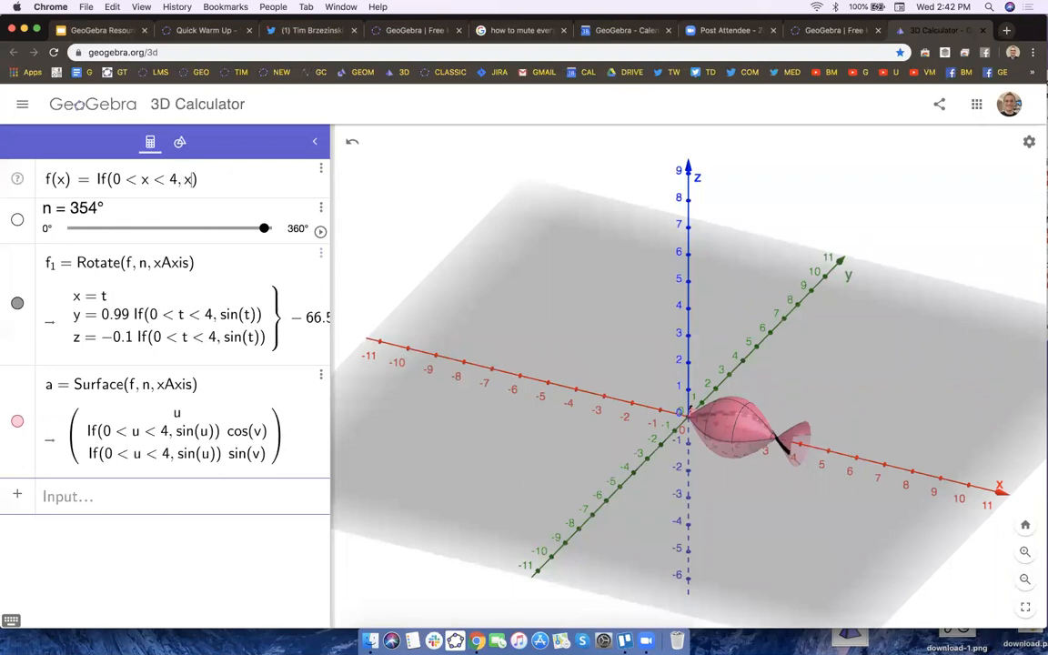
pyautogui.press('Return')
pyautogui.moveTo(264, 225); pyautogui.dragTo(50, 225)
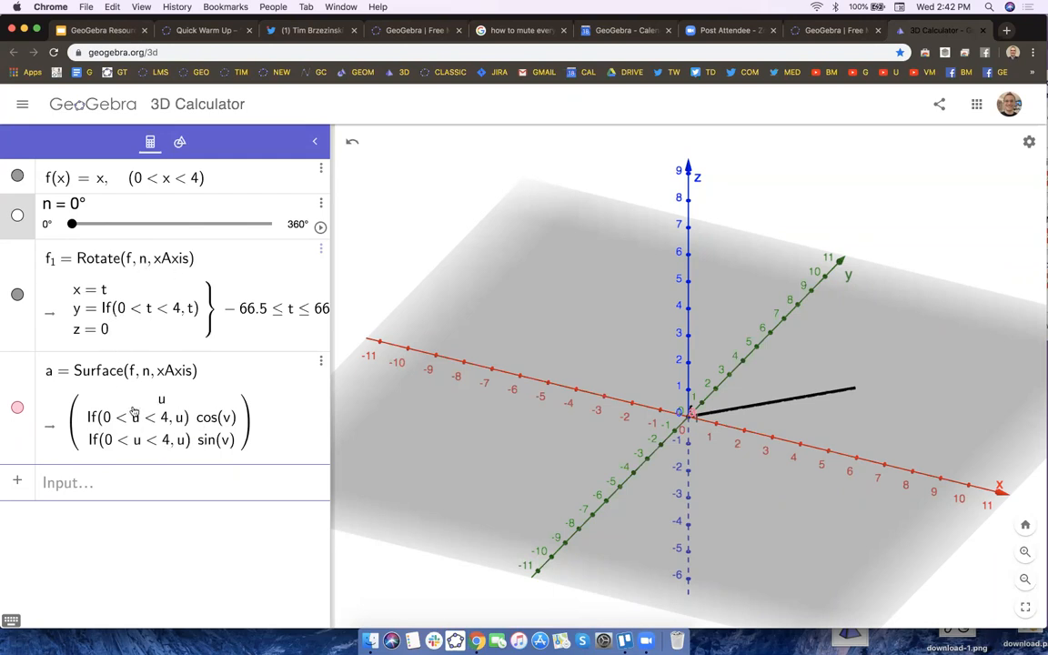
# Open the settings of slider n and mark it as an auxiliary object.
pyautogui.click(319, 249)
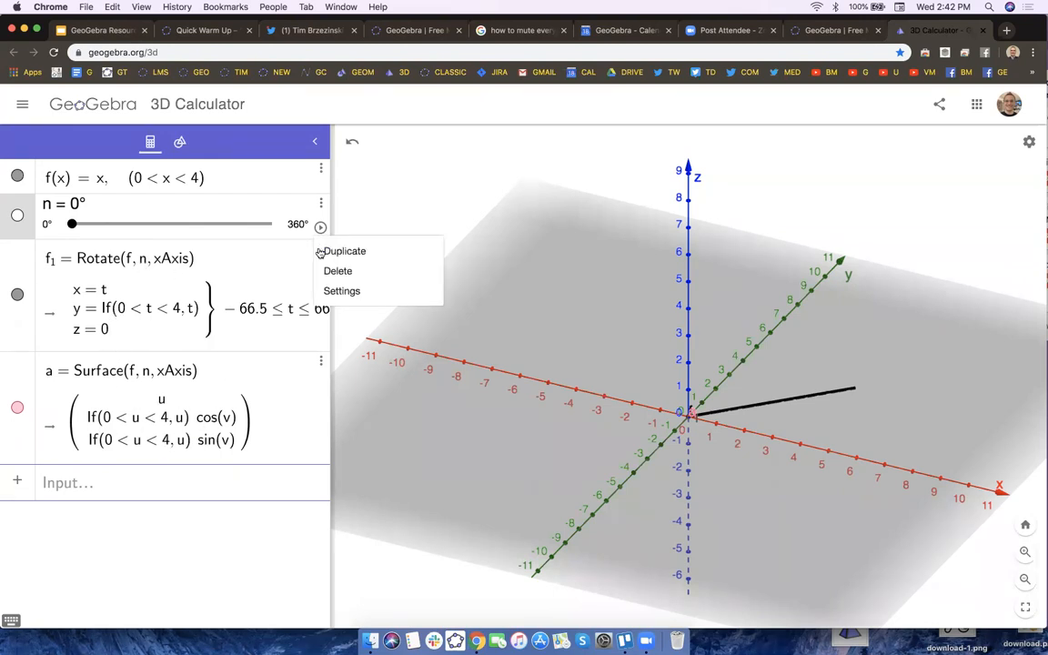
pyautogui.click(376, 323)
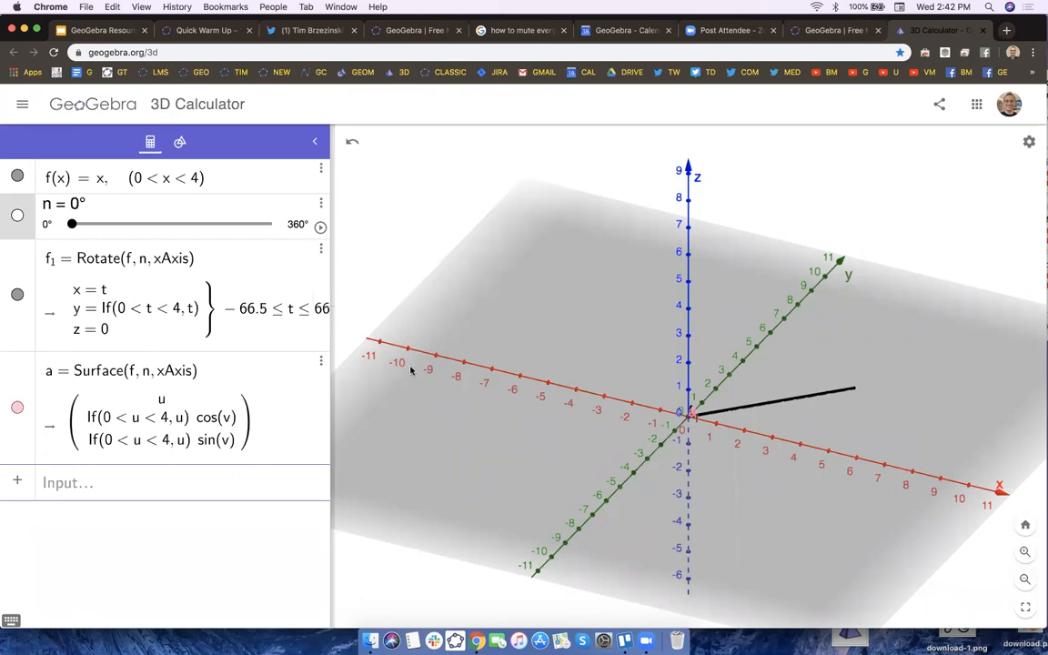
pyautogui.click(323, 250)
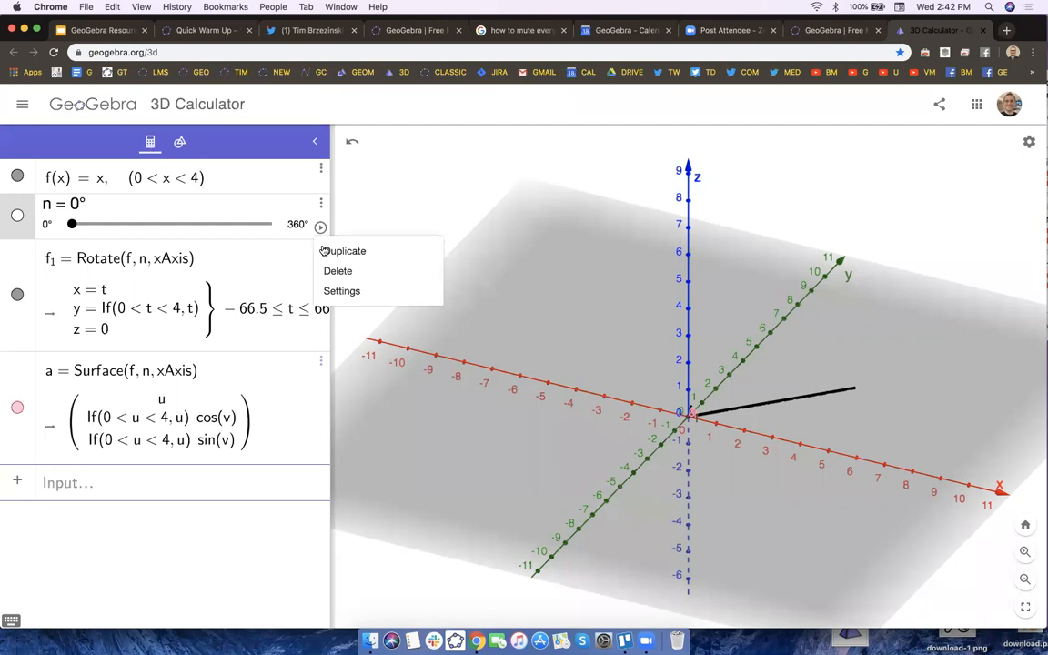
pyautogui.click(344, 293)
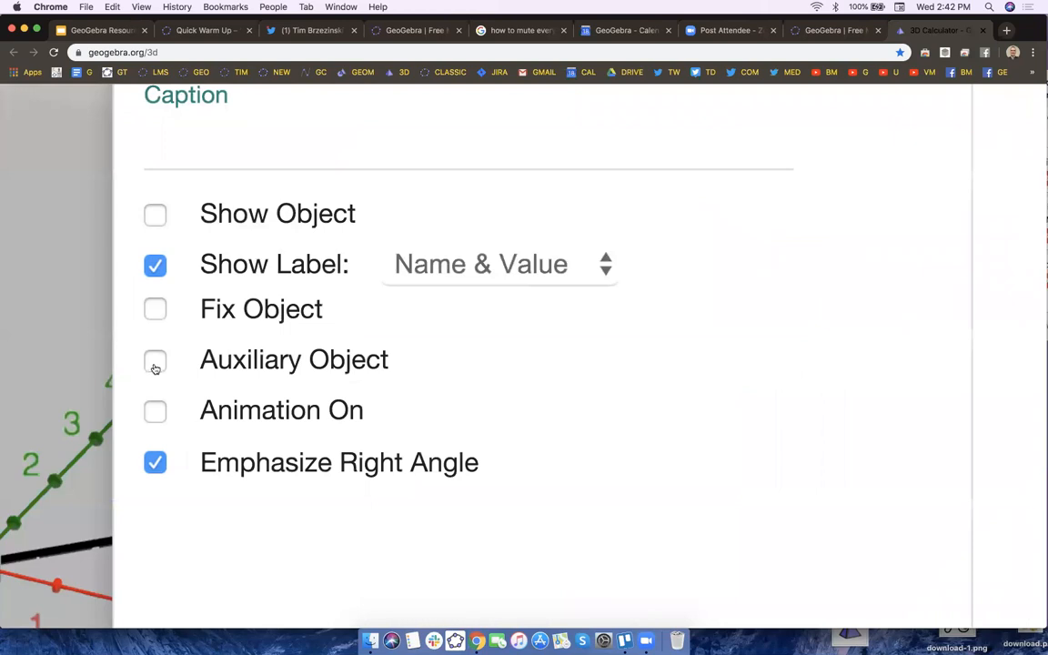
pyautogui.click(749, 350)
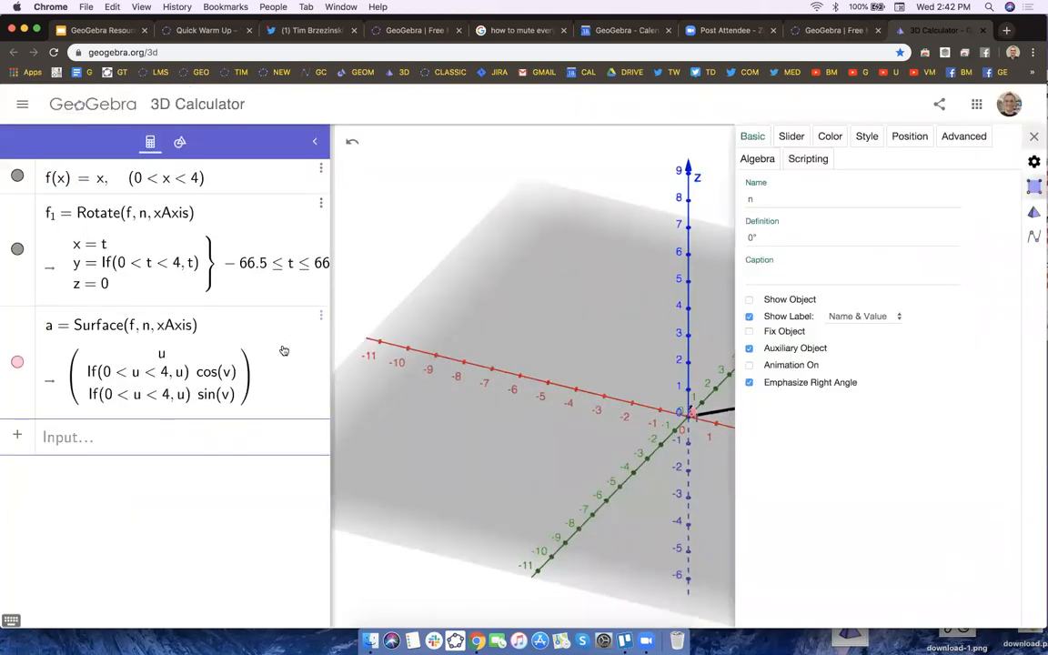
# Mark surface a as an auxiliary object, close its settings, and undo the auxiliary settings of both a and n.
pyautogui.click(18, 393)
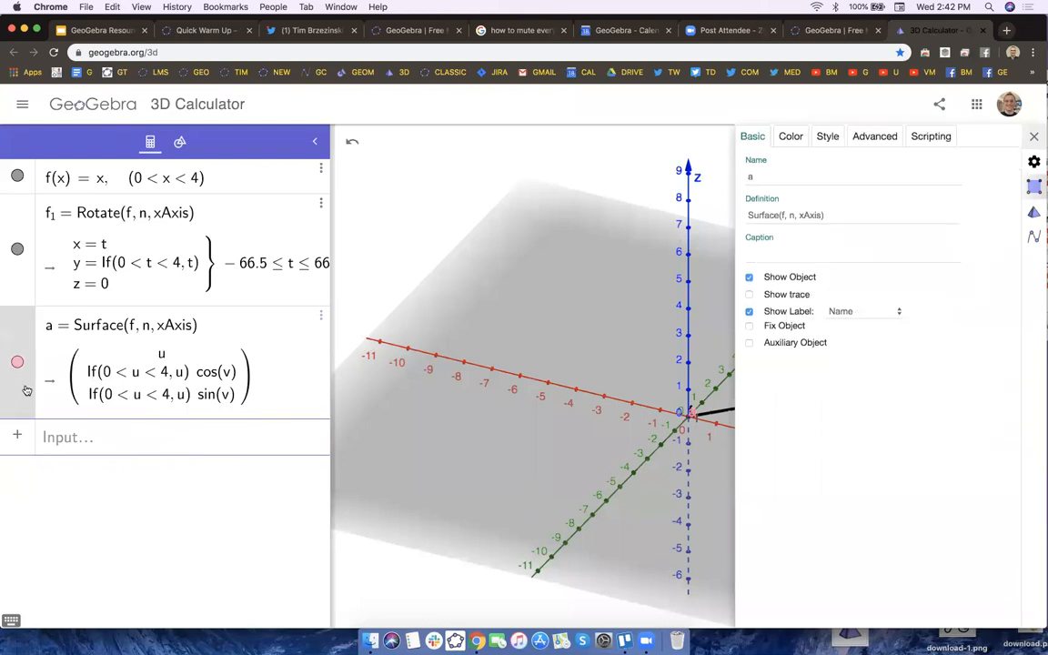
pyautogui.click(750, 345)
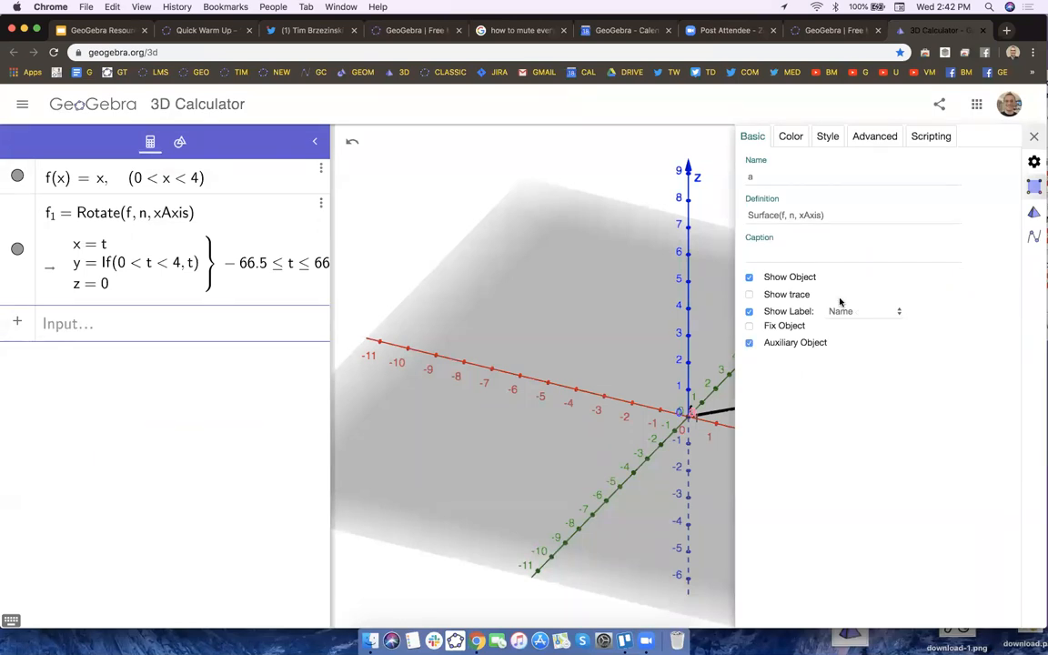
pyautogui.click(1034, 136)
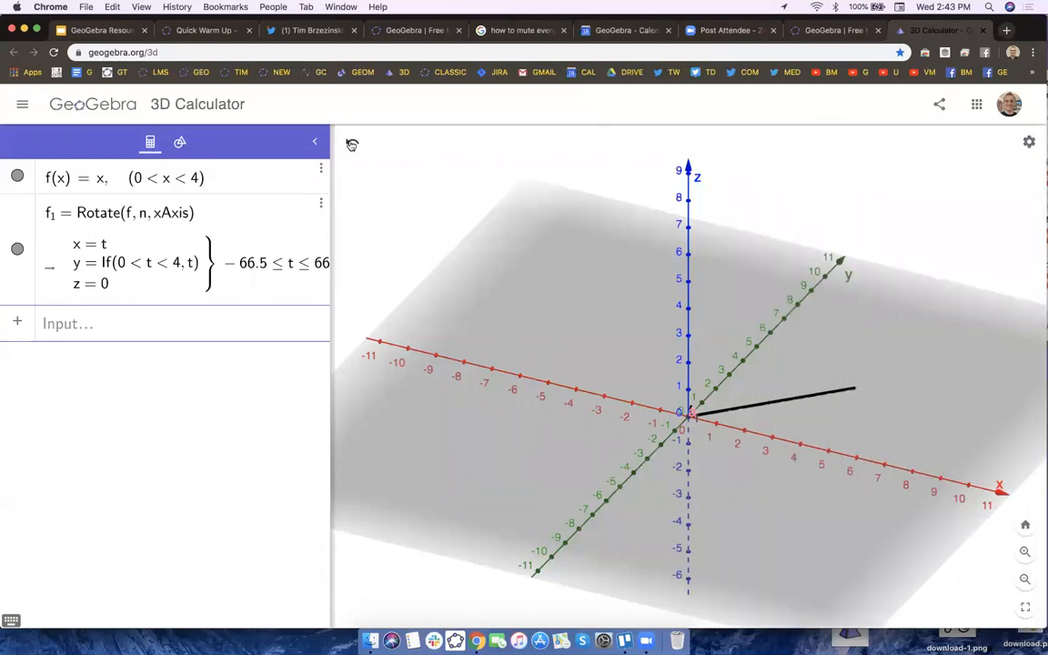
pyautogui.click(351, 144)
pyautogui.click(351, 144)
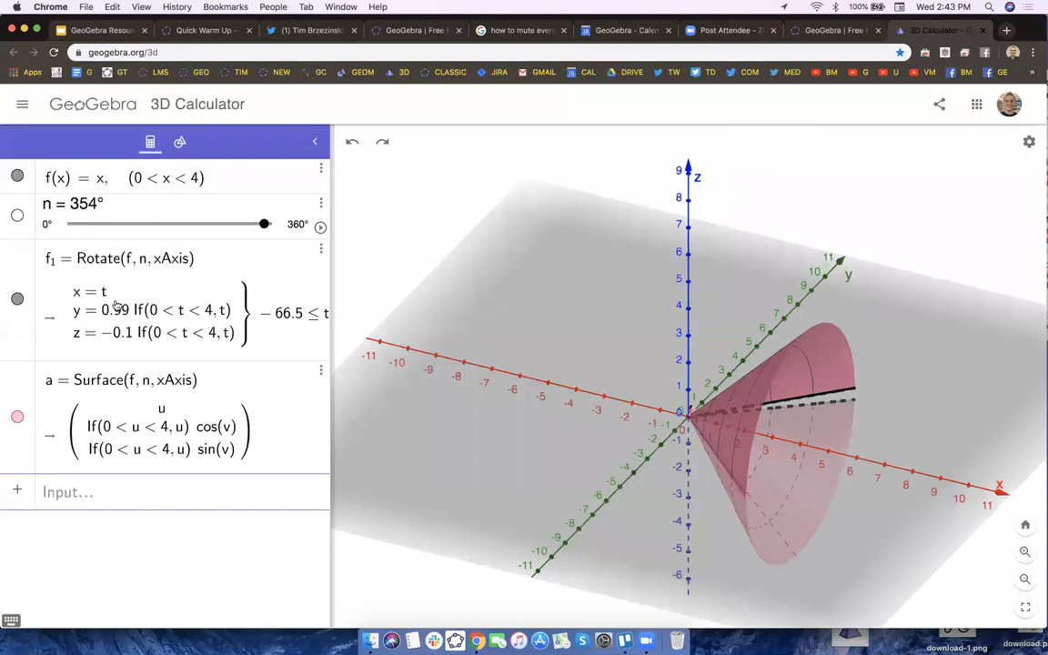
# Mark the rotated curve f_1 as an auxiliary object to hide it from the algebra list.
pyautogui.click(319, 249)
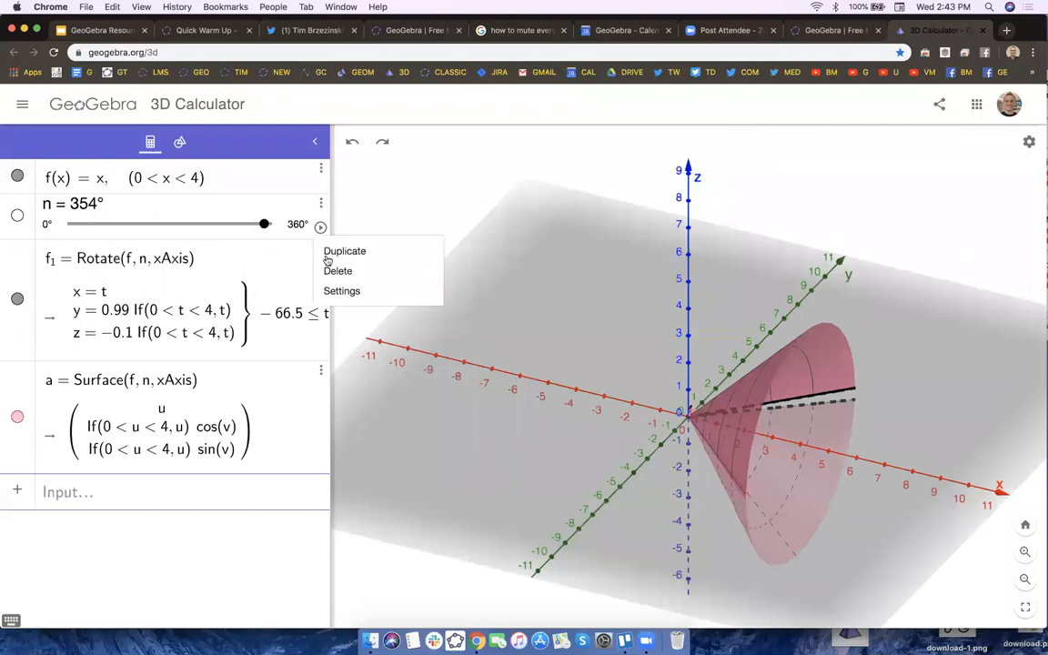
pyautogui.click(340, 291)
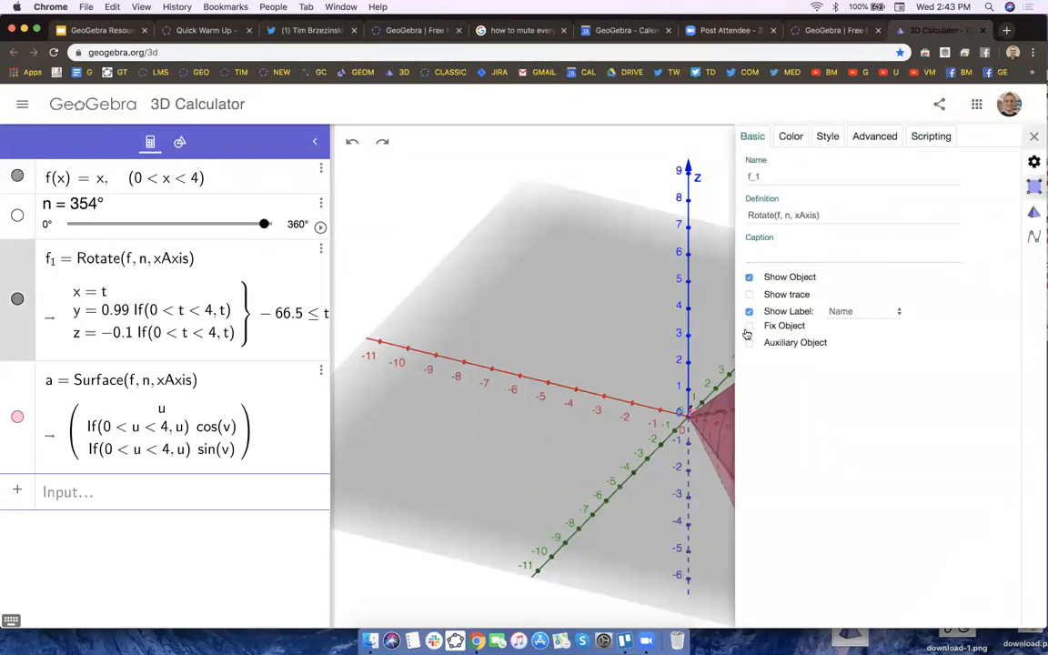
pyautogui.click(749, 343)
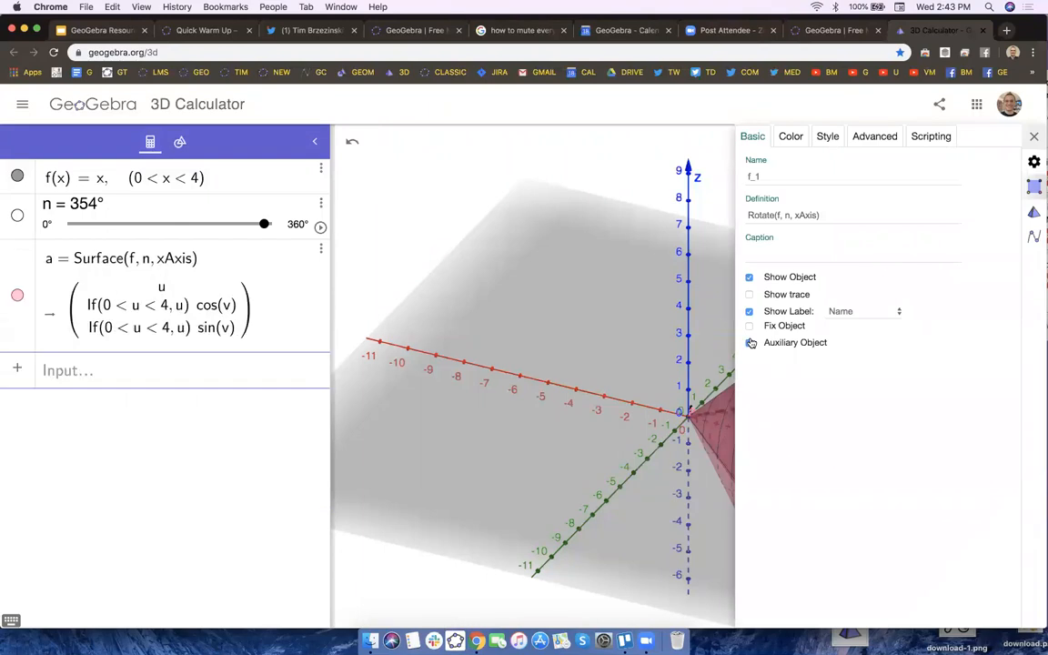
# Mark surface a as an auxiliary object to hide it from the algebra list, and close the settings.
pyautogui.click(321, 248)
pyautogui.click(338, 291)
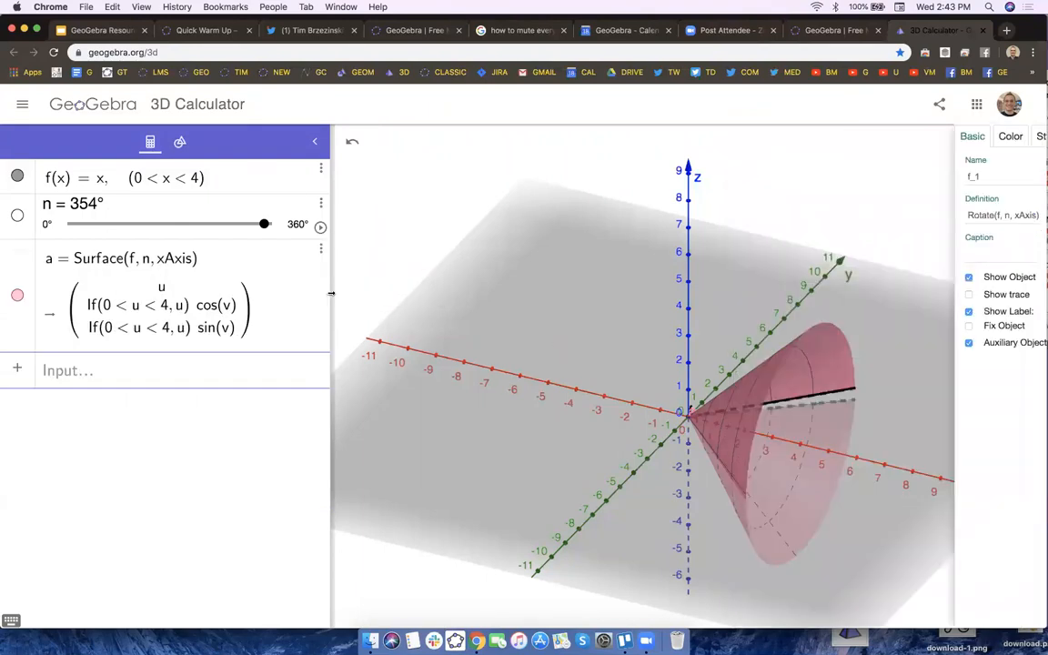
pyautogui.click(749, 343)
pyautogui.click(750, 343)
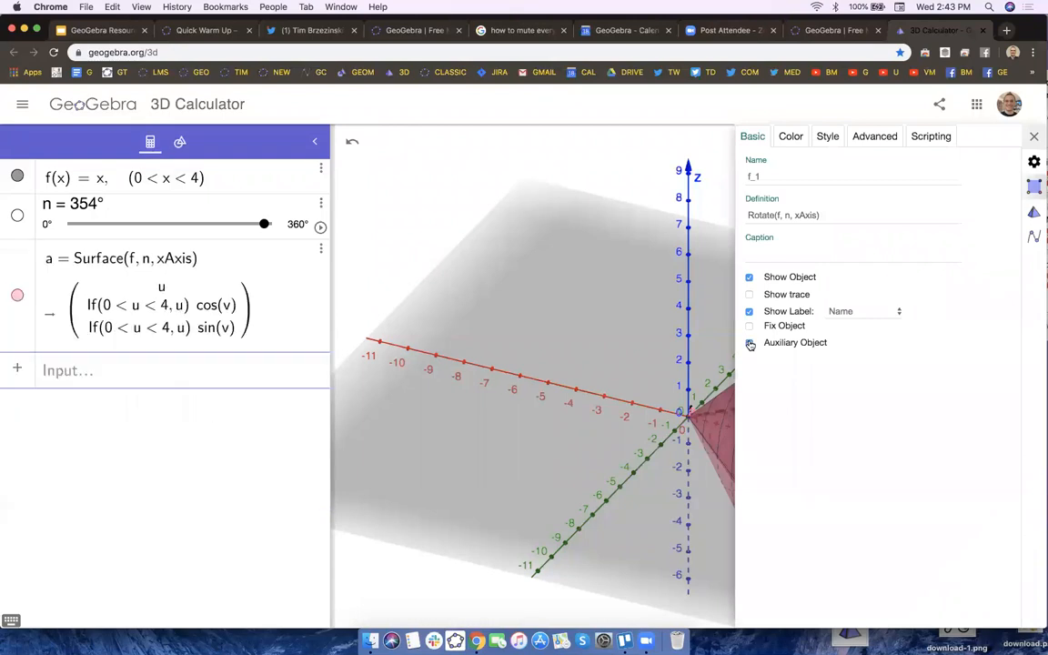
pyautogui.click(29, 289)
pyautogui.rightClick(30, 318)
pyautogui.click(58, 391)
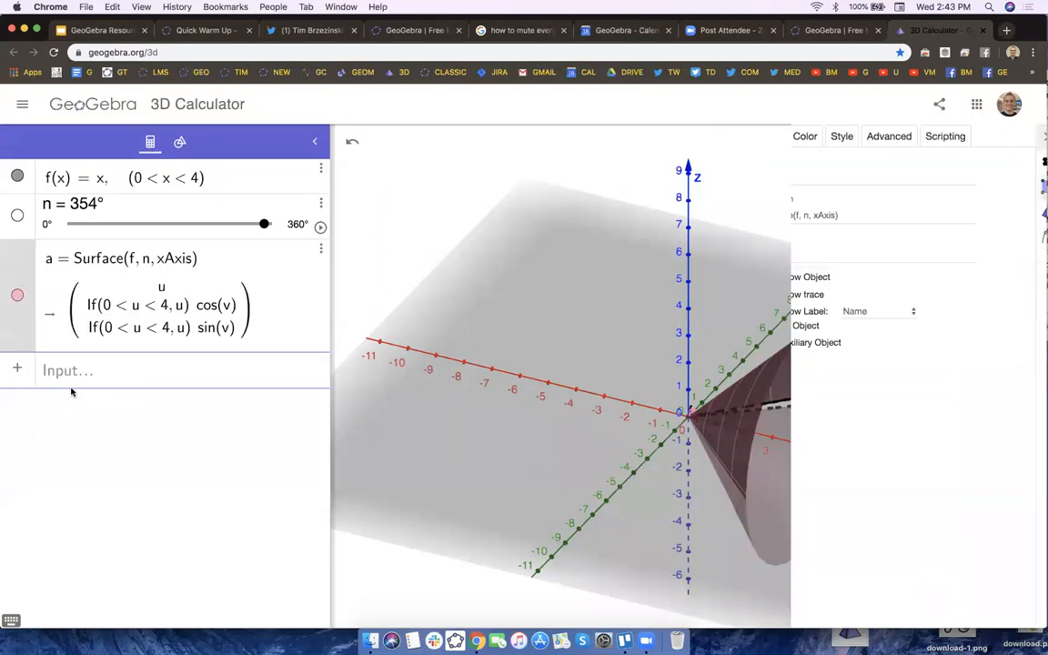
pyautogui.click(750, 343)
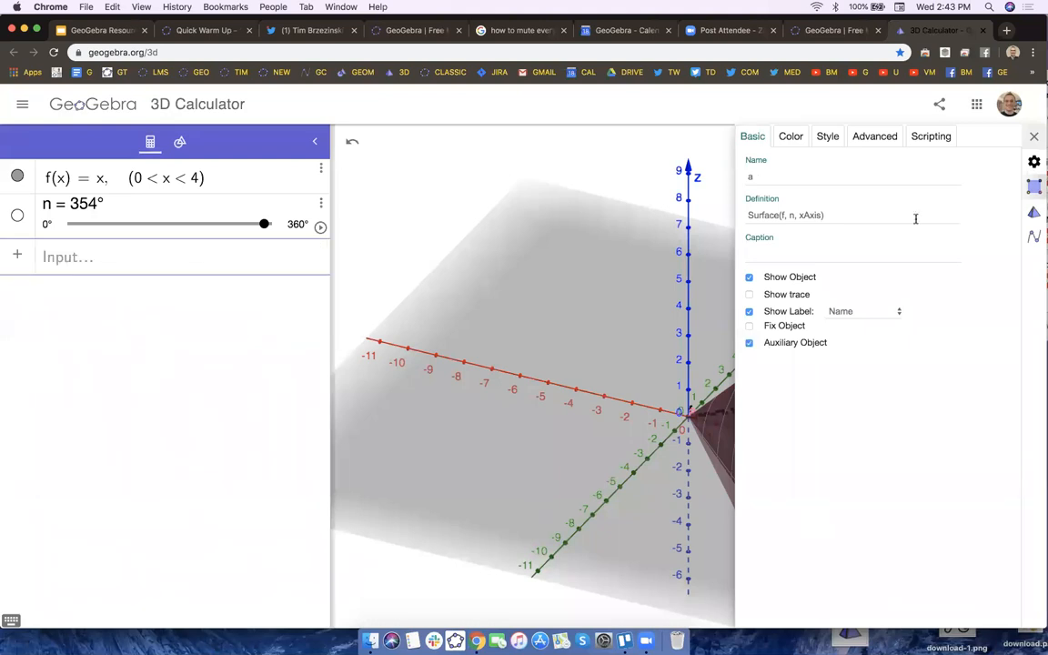
pyautogui.click(1034, 137)
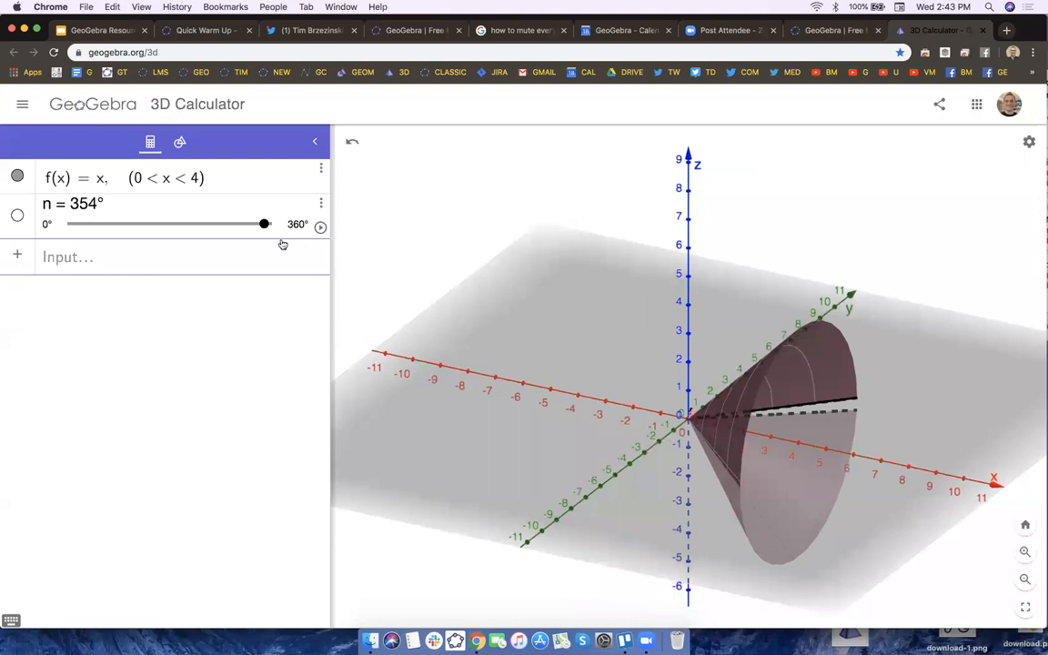
# Return slider n to 0° and tilt the 3D view to a lower viewing angle.
pyautogui.moveTo(265, 225); pyautogui.dragTo(53, 227)
pyautogui.moveTo(501, 261); pyautogui.dragTo(492, 262)
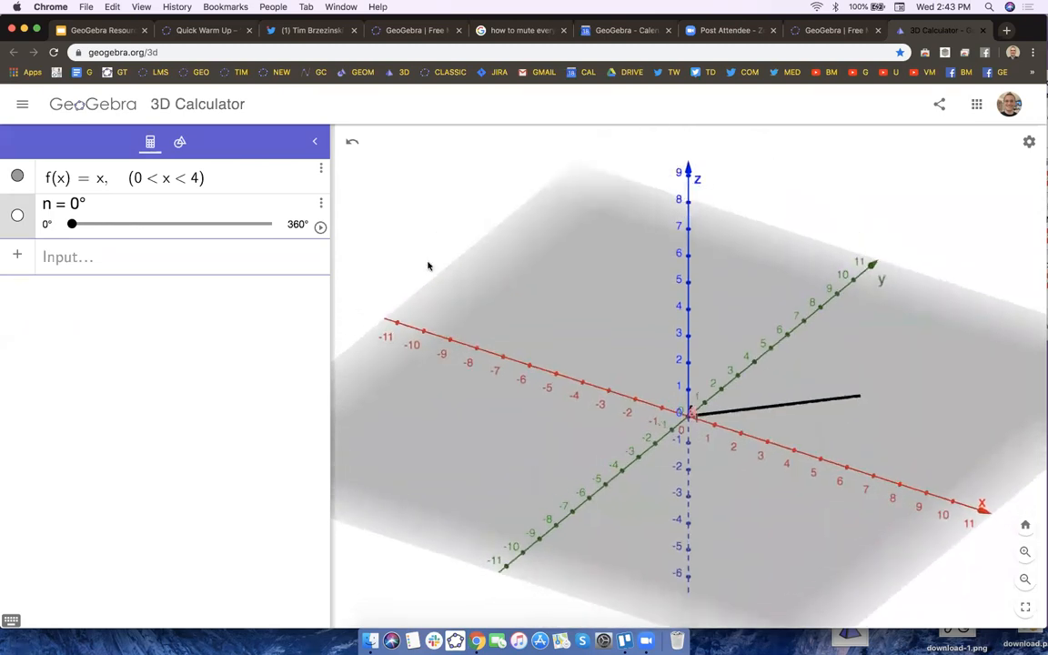
pyautogui.moveTo(73, 227)
pyautogui.mouseDown()
pyautogui.moveTo(222, 236)
pyautogui.moveTo(280, 225)
pyautogui.moveTo(54, 236)
pyautogui.mouseUp()
pyautogui.moveTo(409, 292)
pyautogui.mouseDown()
pyautogui.moveTo(421, 282)
pyautogui.moveTo(412, 288)
pyautogui.mouseUp()
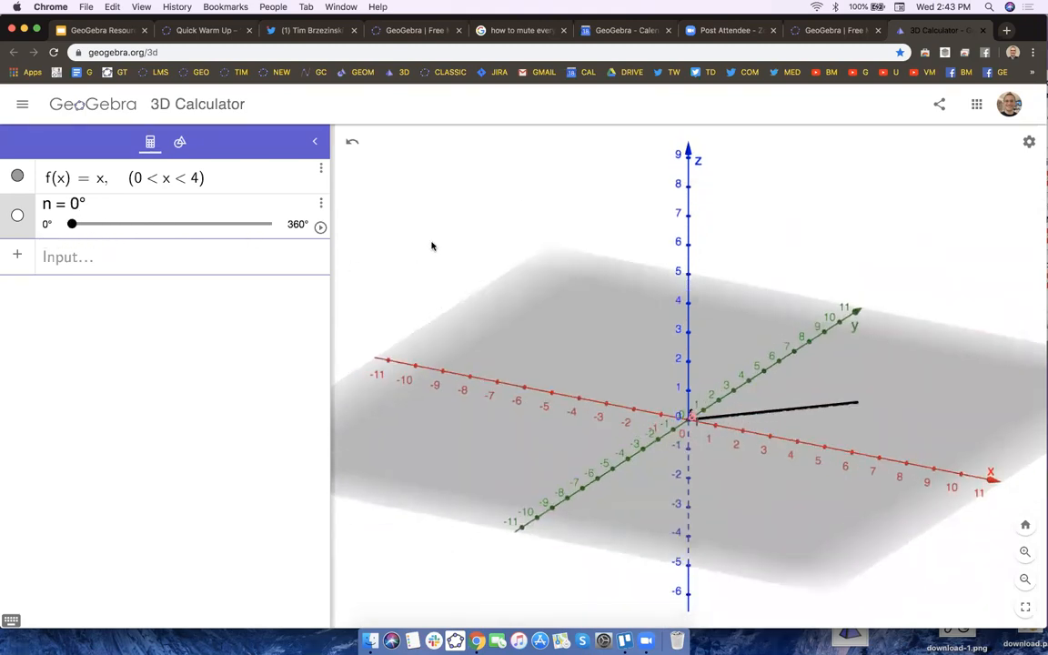
# Save the construction under the title "Class Opener 123" with Shared visibility.
pyautogui.click(23, 105)
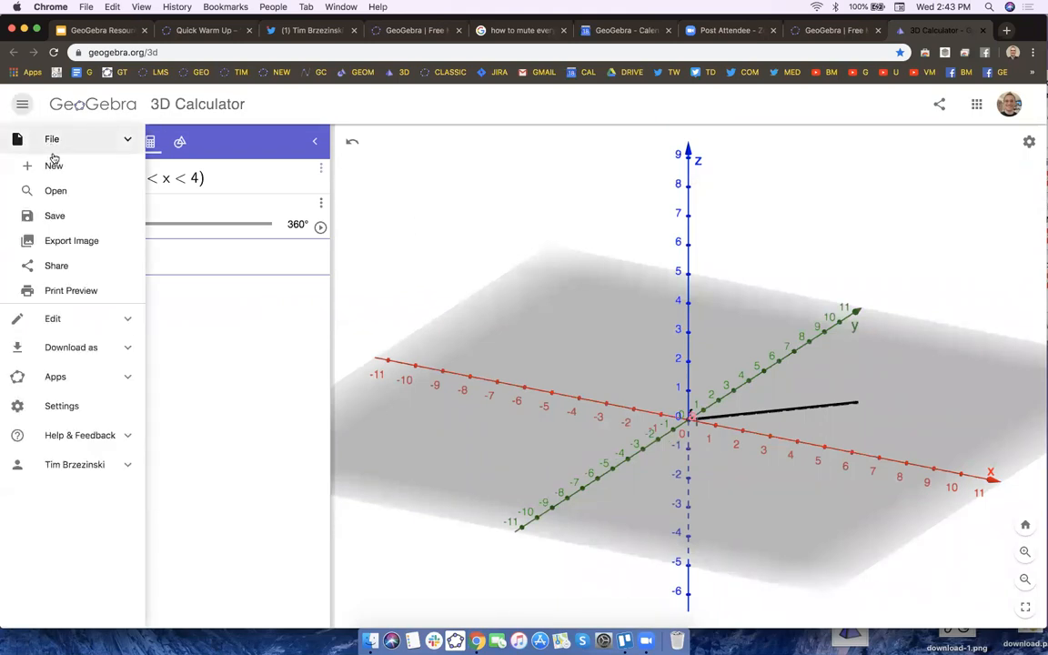
pyautogui.click(55, 216)
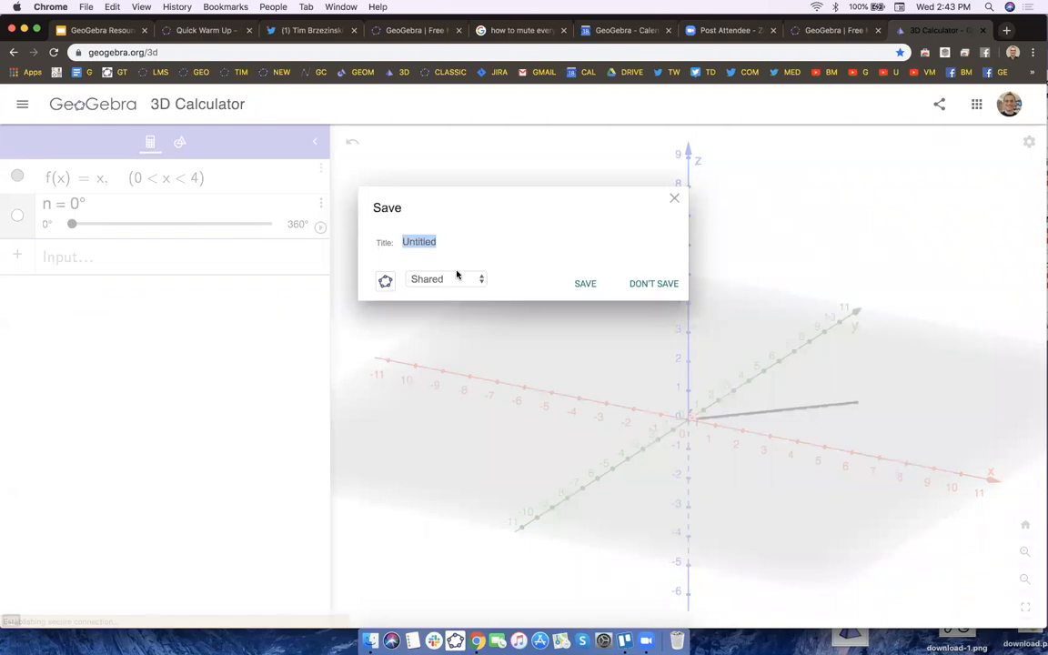
pyautogui.press('BackSpace')
pyautogui.write('Class Opener 123')
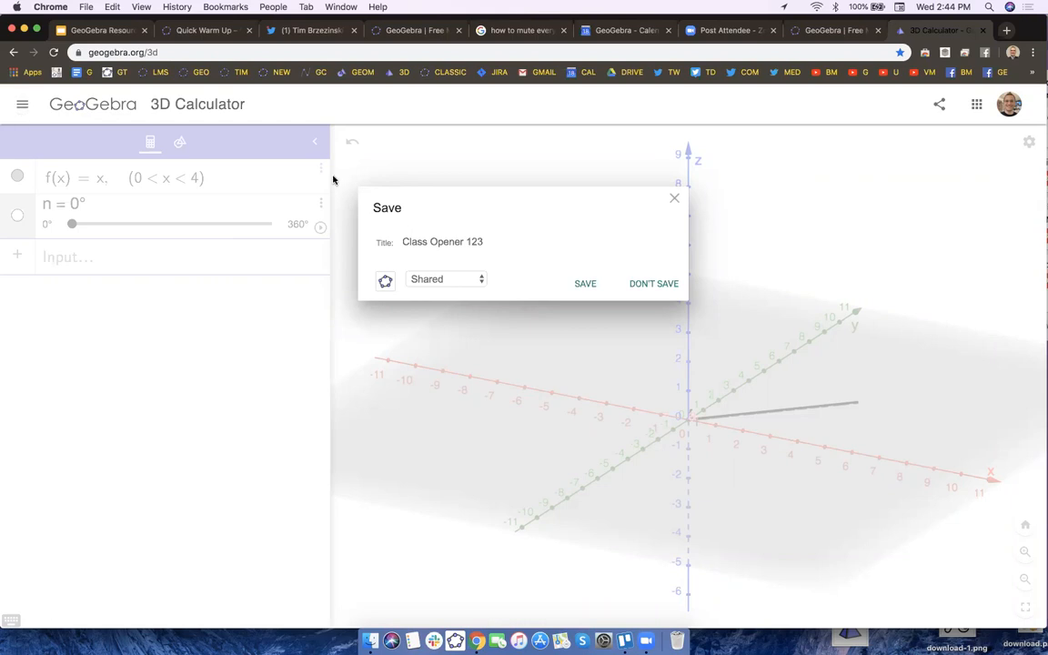
pyautogui.click(586, 285)
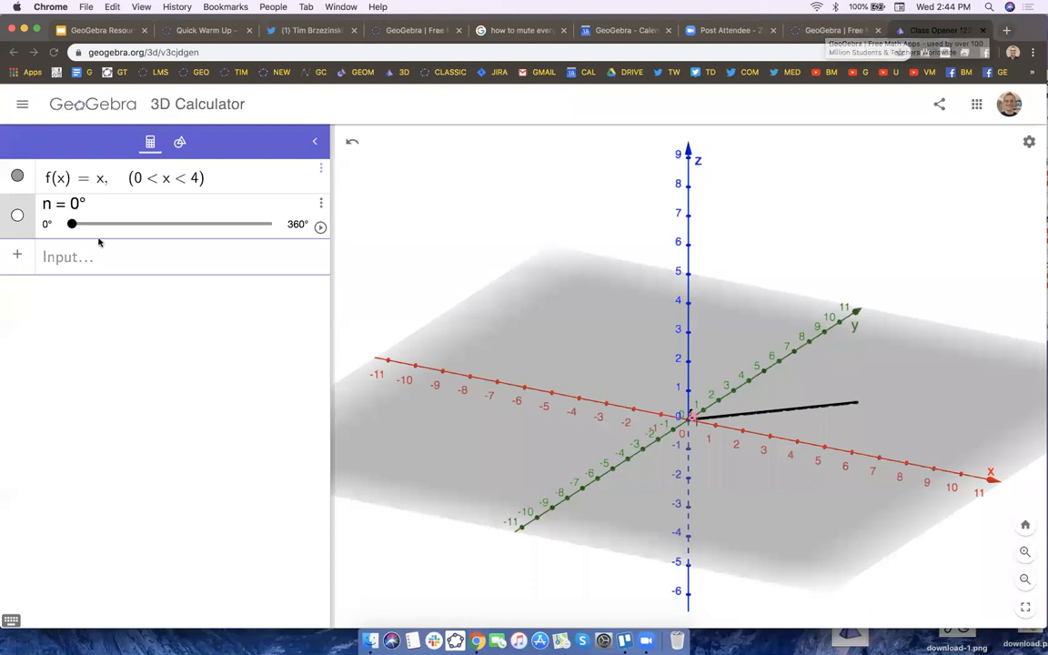
# Close the saved 3D construction and open the resource list on the GeoGebra profile.
pyautogui.click(983, 34)
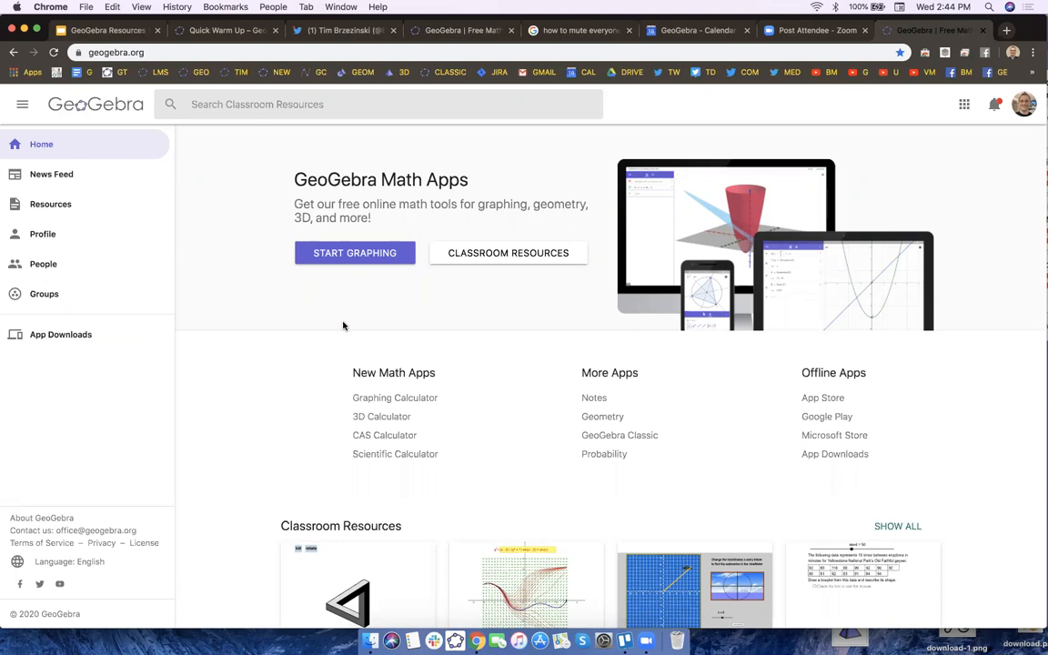
pyautogui.click(40, 236)
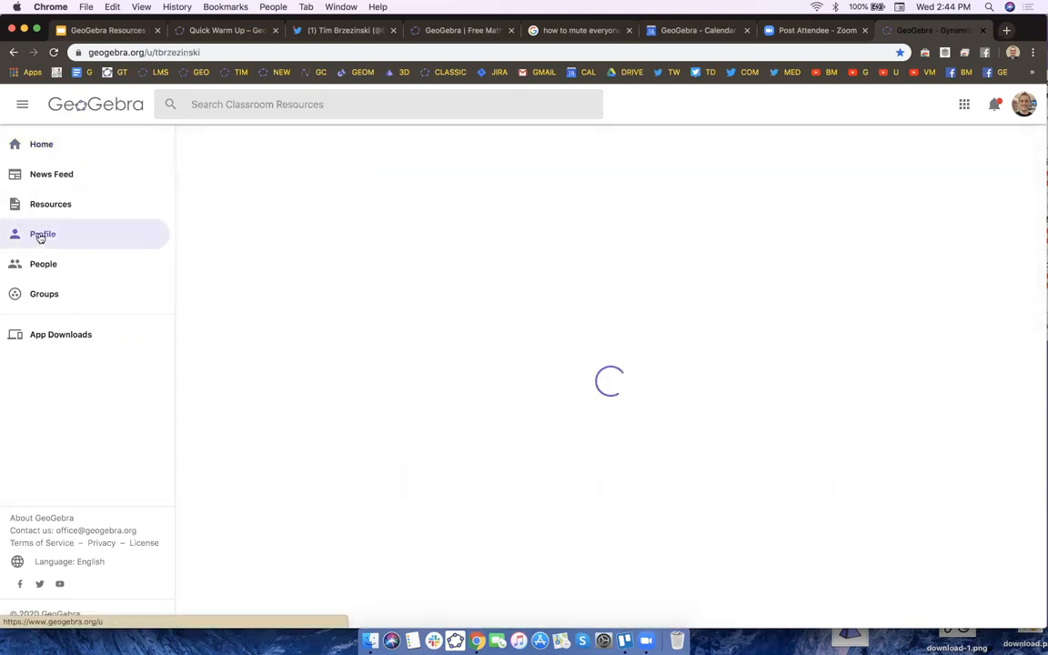
pyautogui.scroll(-3, 227, 419)
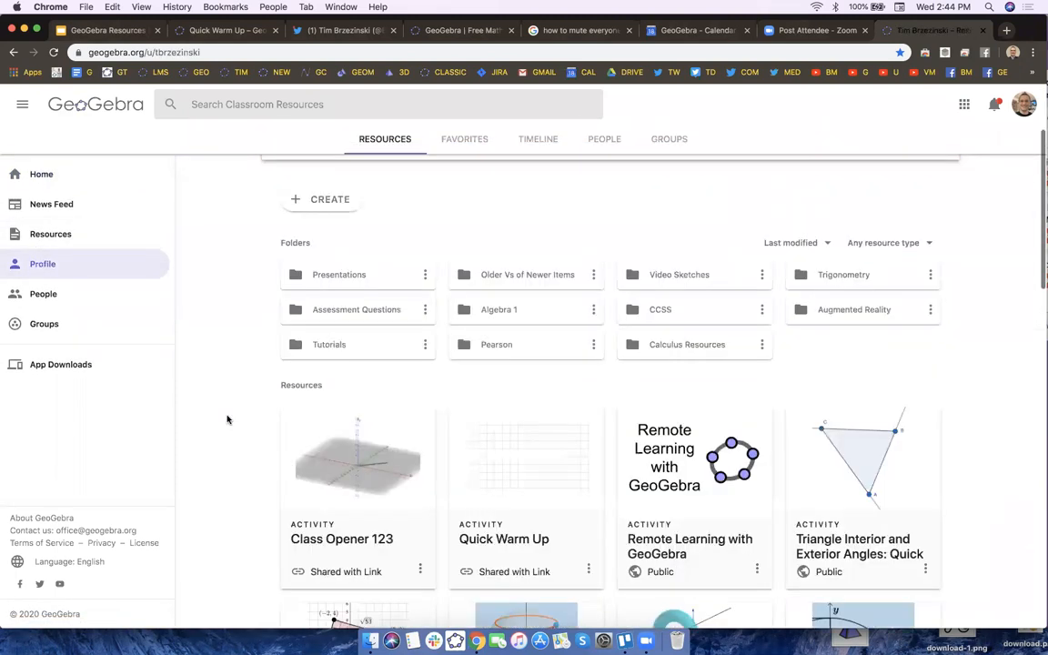
pyautogui.scroll(-1, 228, 420)
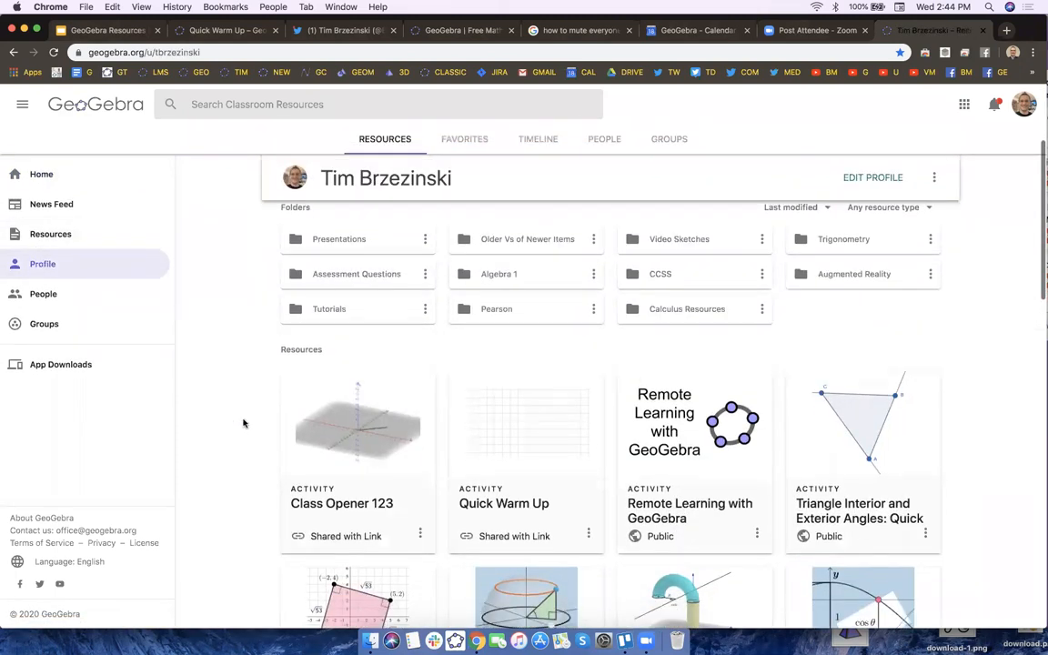
# Open the Class Opener 123 resource in its app and highlight its web address as the student link.
pyautogui.click(420, 534)
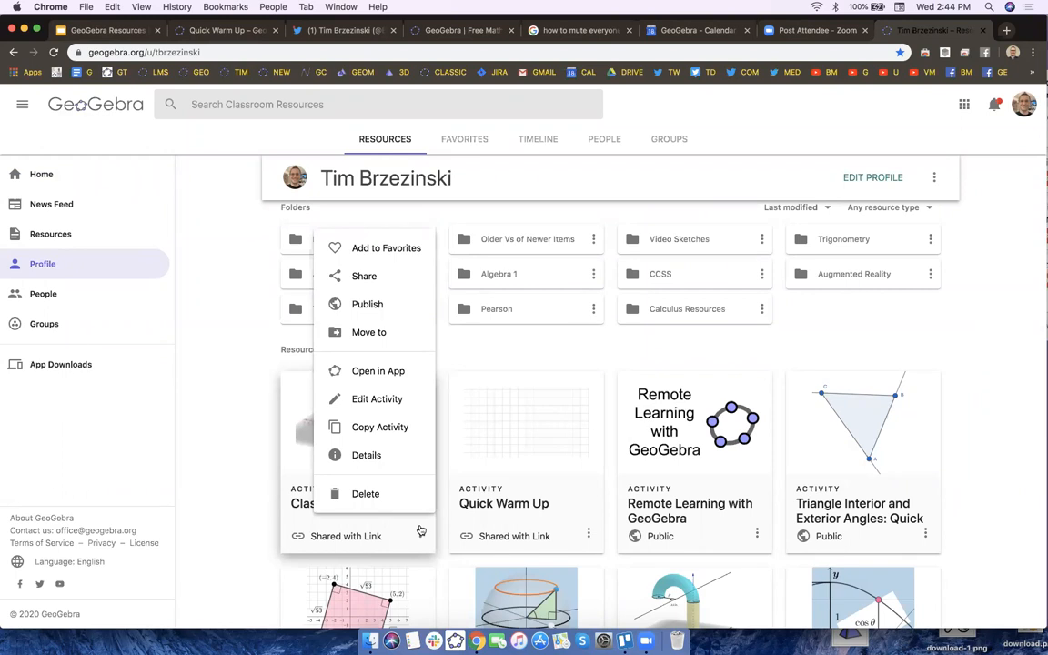
pyautogui.click(242, 503)
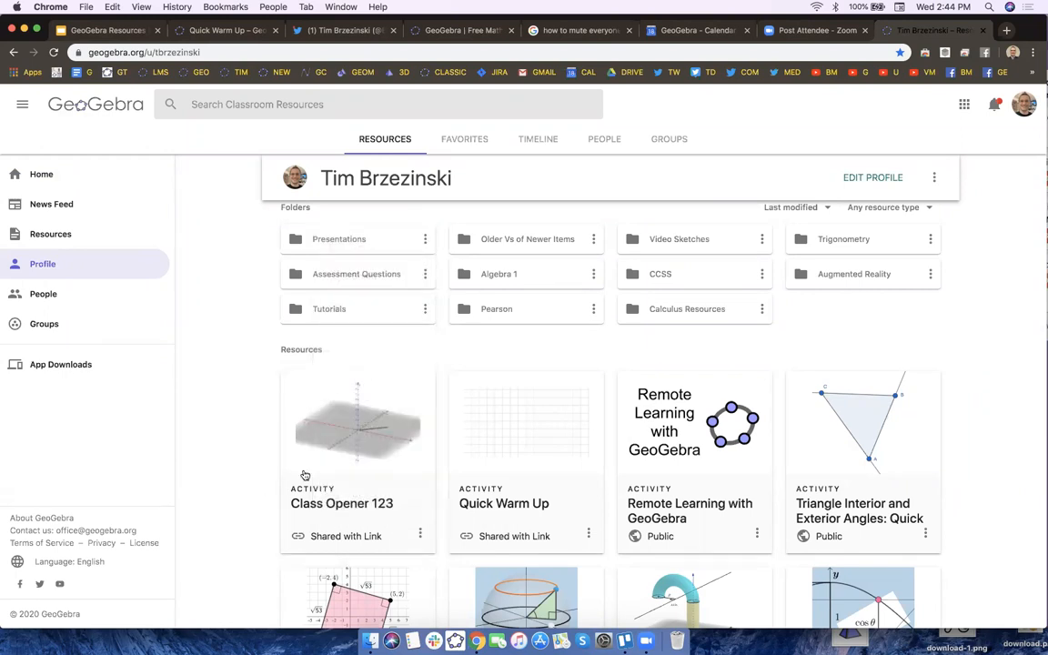
pyautogui.click(420, 533)
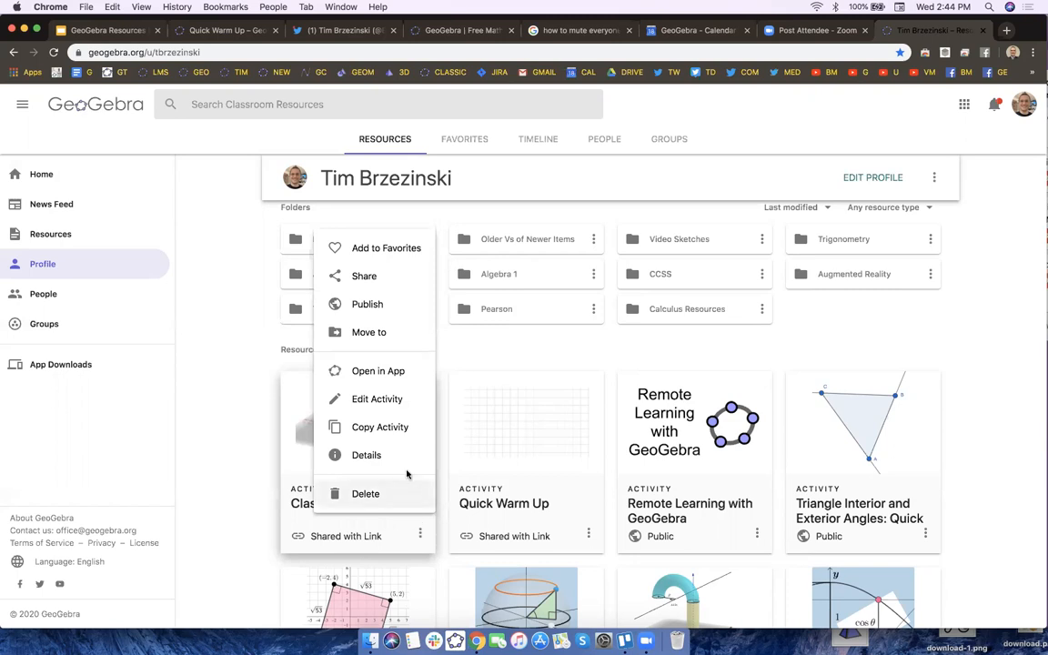
pyautogui.click(391, 372)
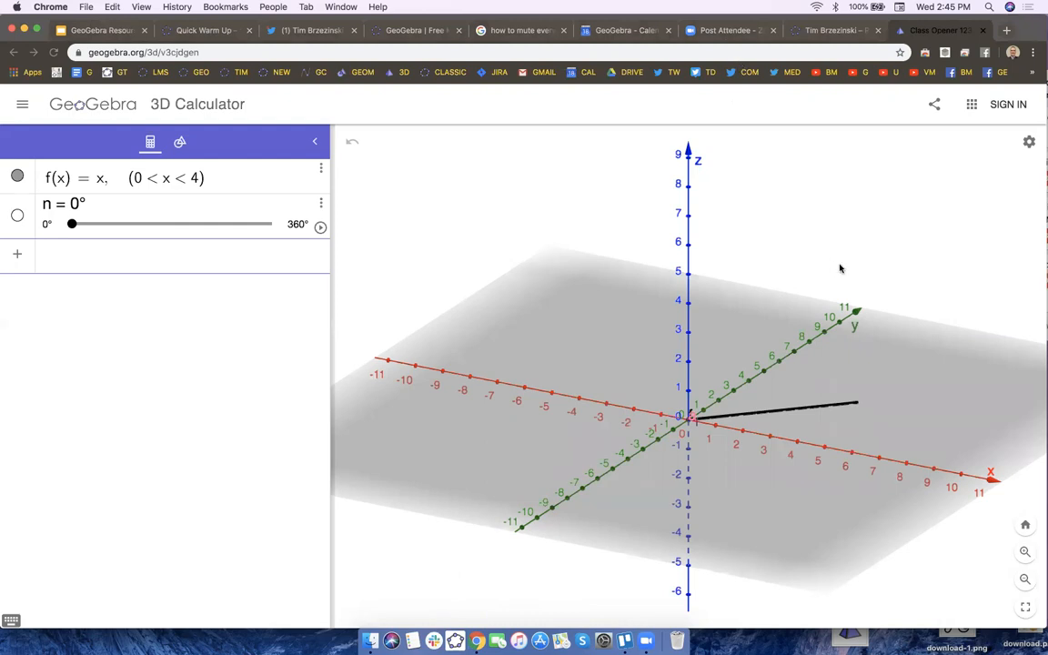
pyautogui.moveTo(206, 53); pyautogui.dragTo(78, 55)
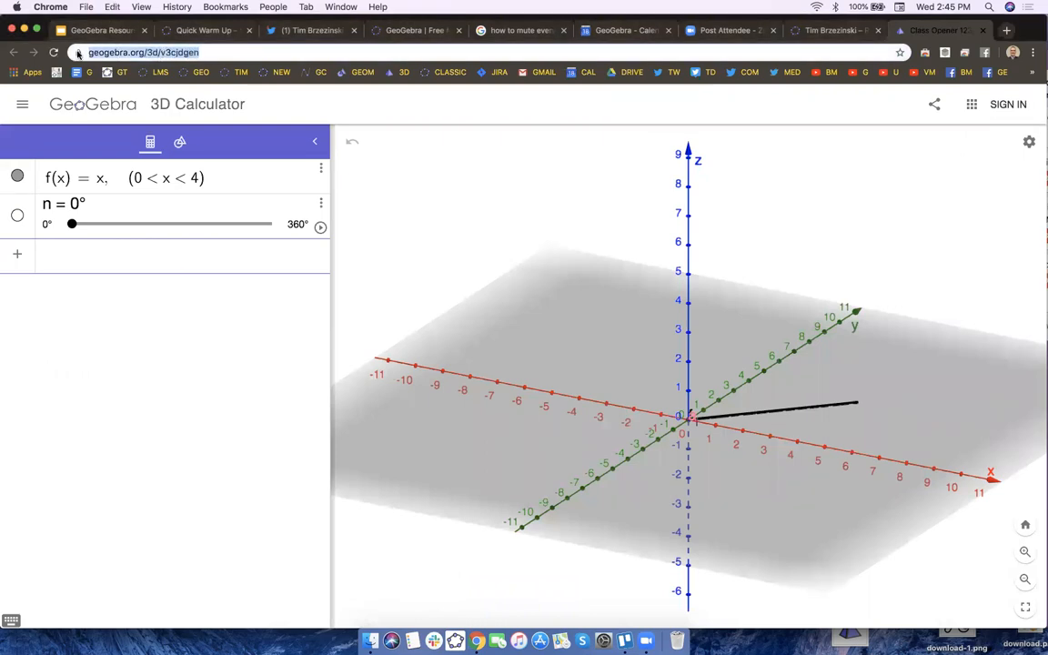
pyautogui.click(837, 269)
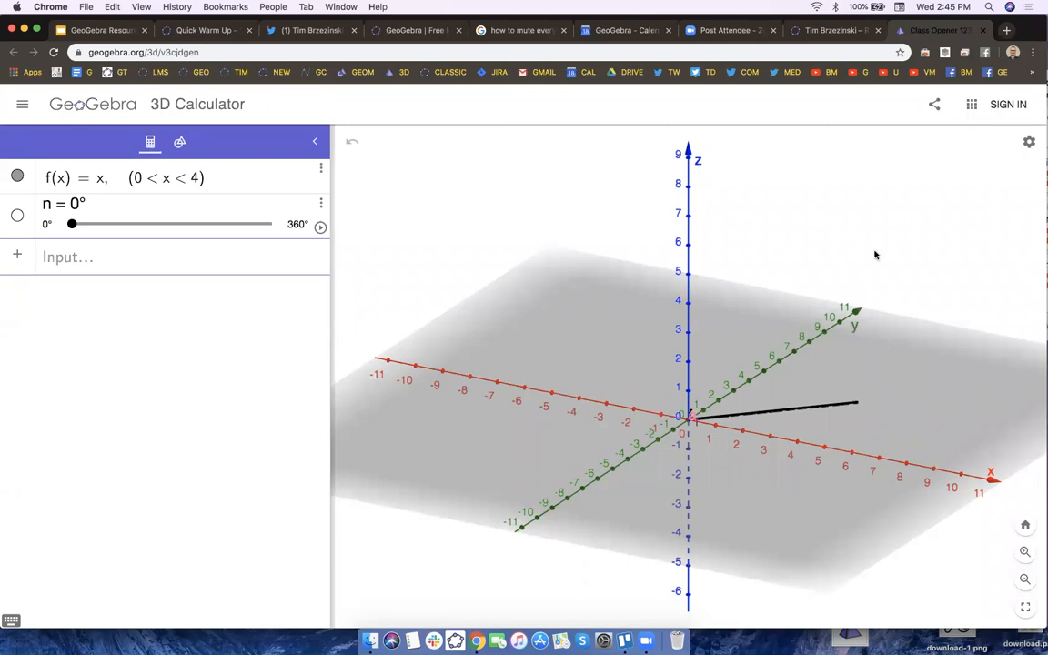
# Close the app view of Class Opener 123 and open the activity for editing from the profile resources.
pyautogui.click(829, 30)
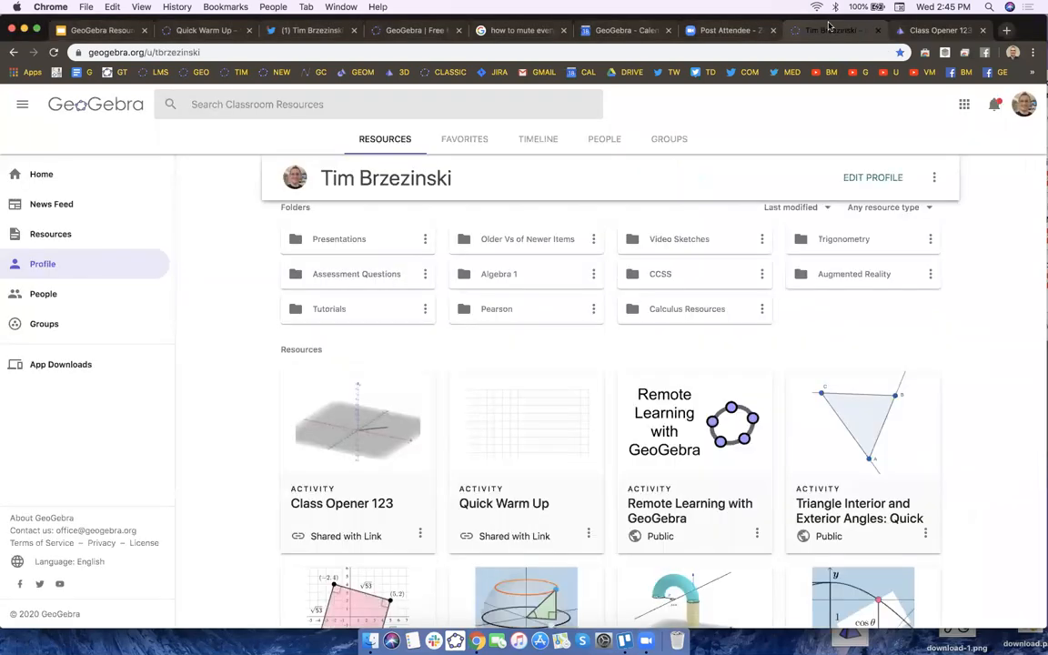
pyautogui.click(984, 31)
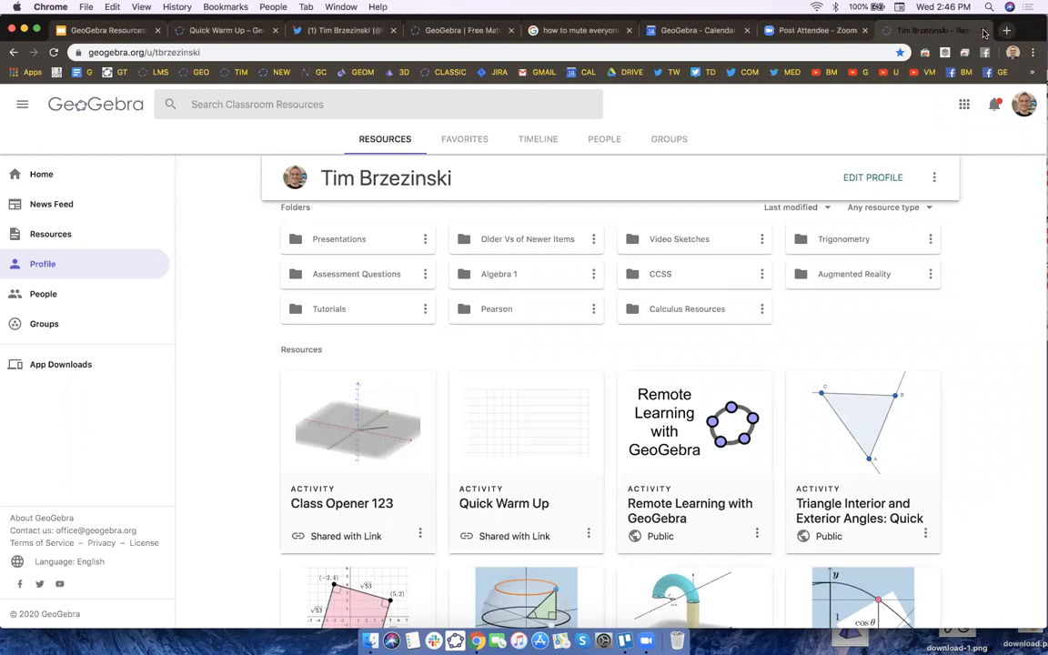
pyautogui.click(420, 534)
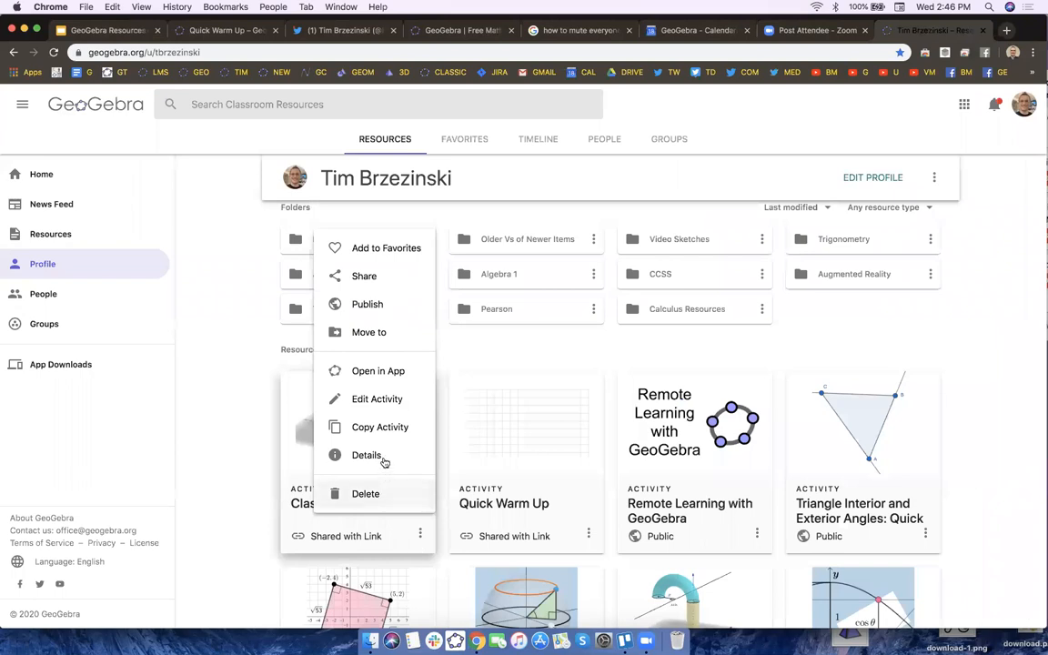
pyautogui.scroll(5, 382, 401)
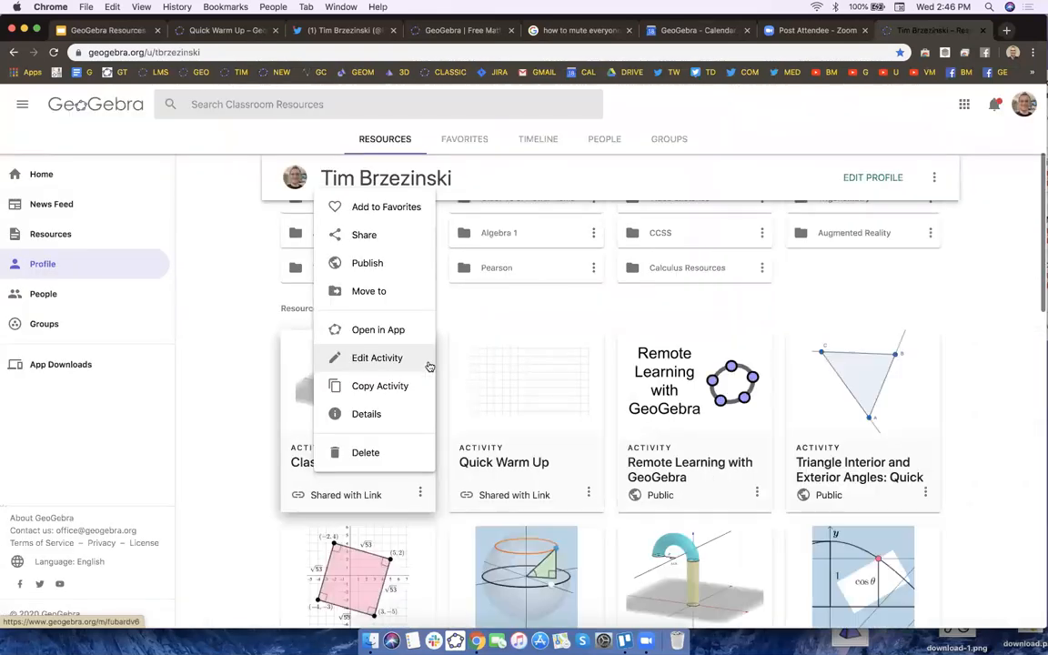
pyautogui.click(378, 358)
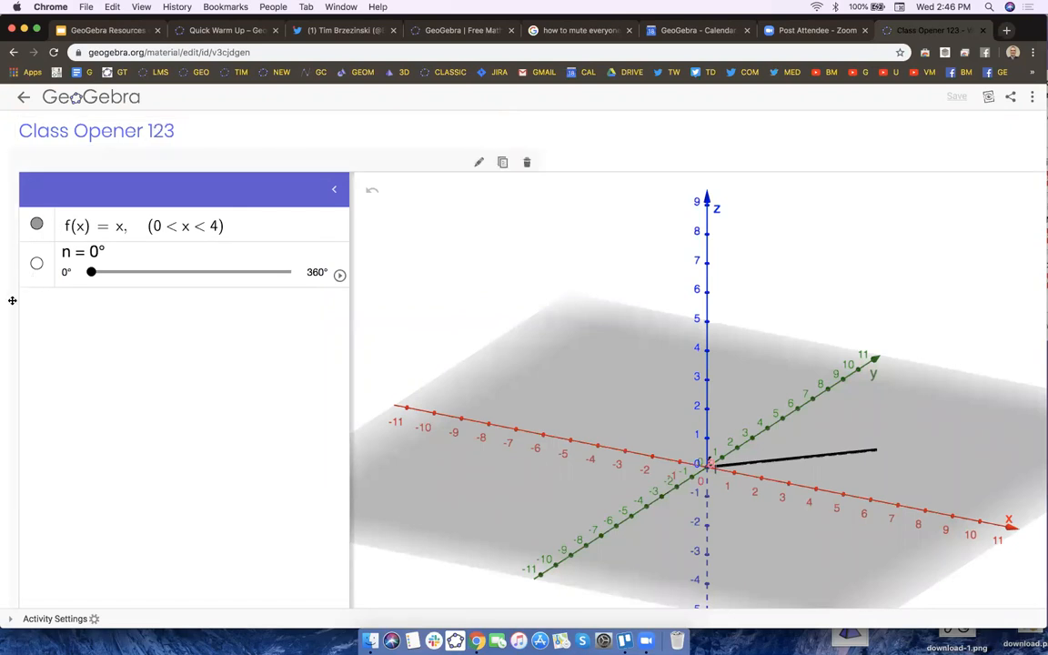
# Change the activity title to "Surface of REV Warm Up".
pyautogui.scroll(-5, 11, 300)
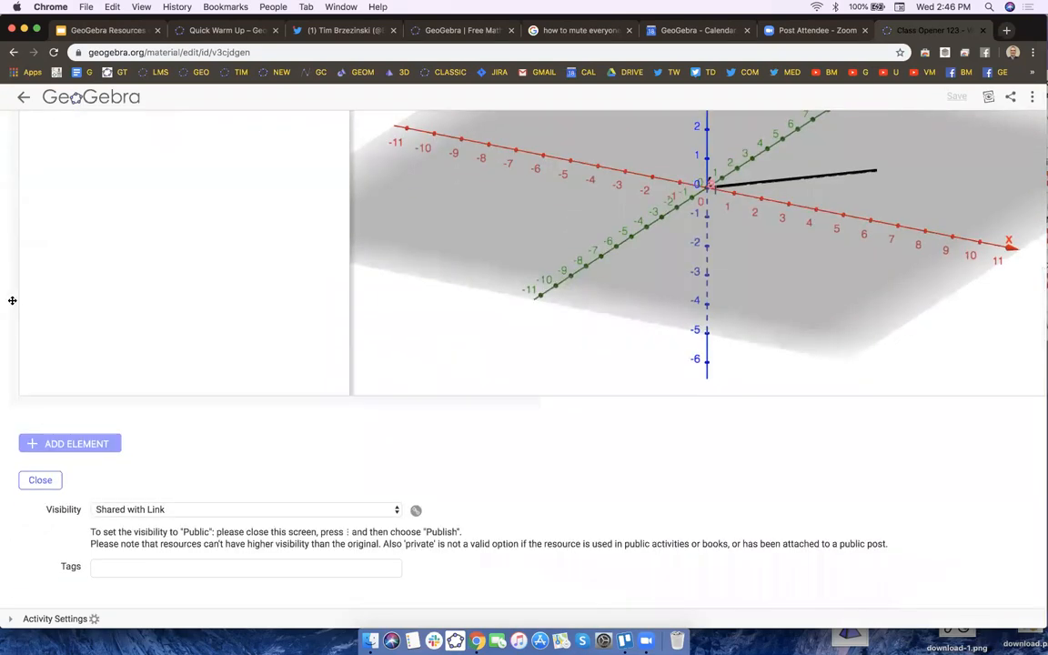
pyautogui.scroll(5, 12, 300)
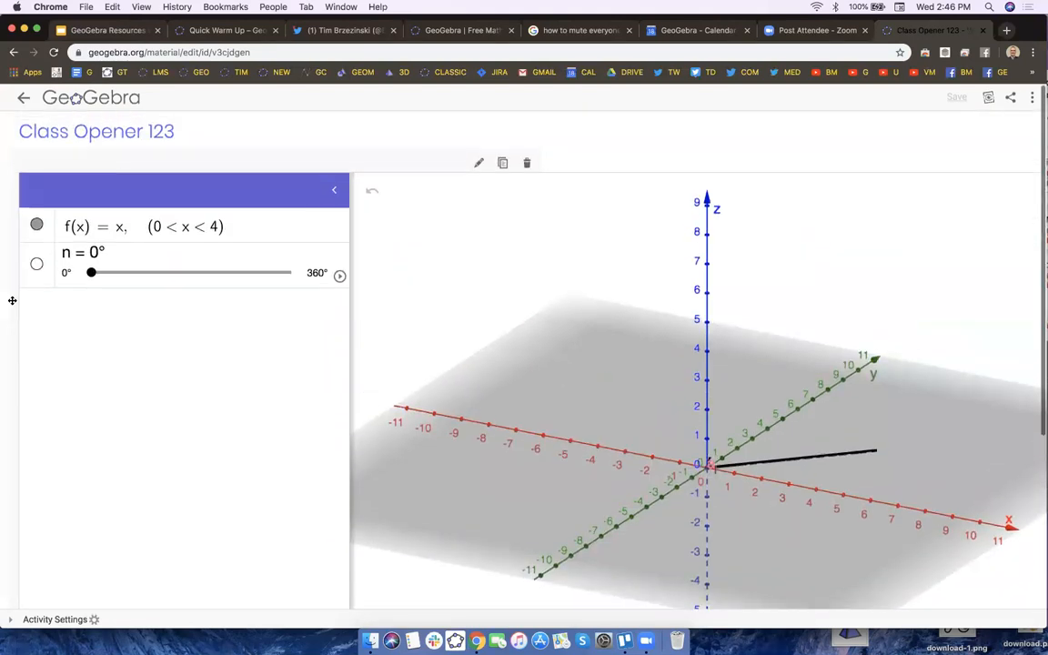
pyautogui.click(180, 134)
pyautogui.doubleClick(165, 129)
pyautogui.moveTo(125, 134); pyautogui.dragTo(20, 134)
pyautogui.write('Corss')
pyautogui.press('BackSpace')
pyautogui.press('BackSpace')
pyautogui.press('BackSpace')
pyautogui.press('BackSpace')
pyautogui.write('ro')
pyautogui.press('BackSpace')
pyautogui.press('BackSpace')
pyautogui.press('BackSpace')
pyautogui.write('Surface of REVE')
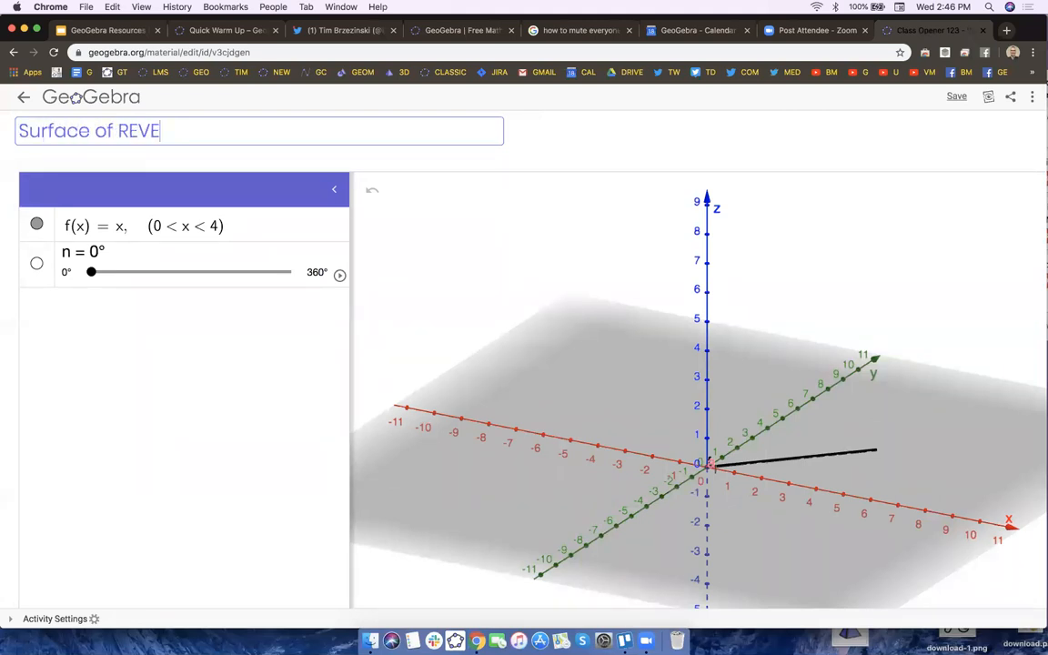
pyautogui.press('BackSpace')
pyautogui.write('Warm Up')
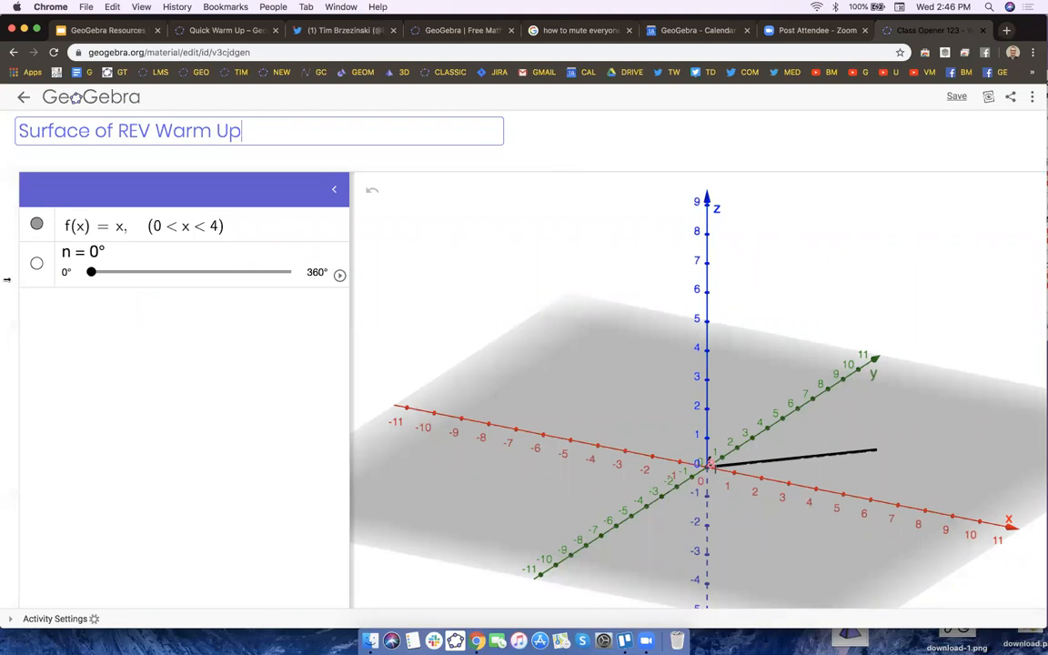
# Open the applet element for editing and set its width to 900 in the advanced settings.
pyautogui.scroll(-5, 8, 305)
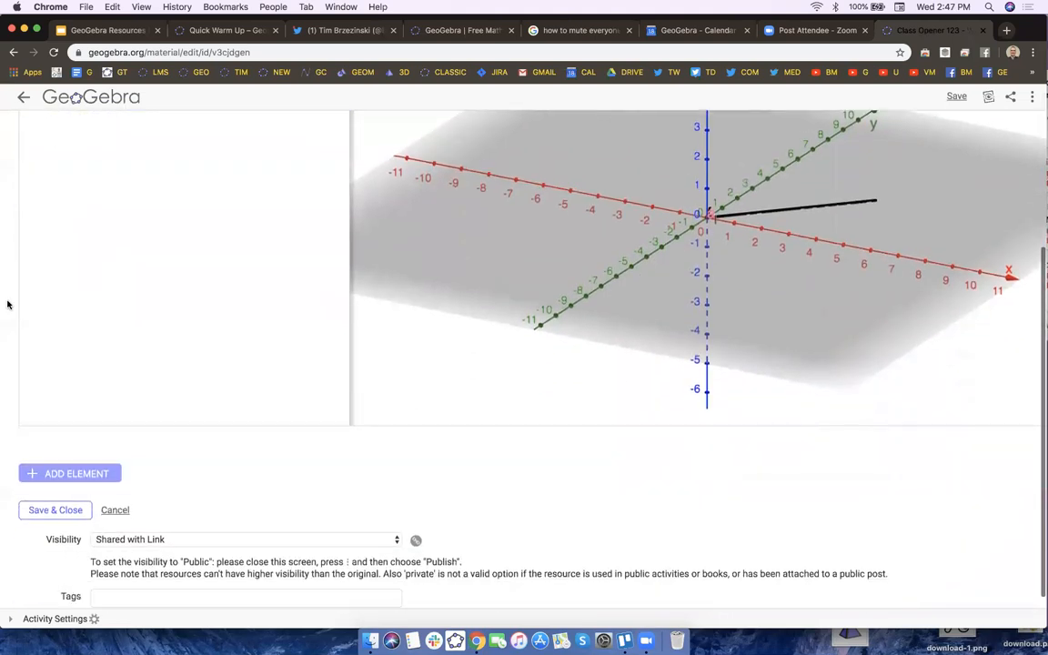
pyautogui.scroll(5, 8, 308)
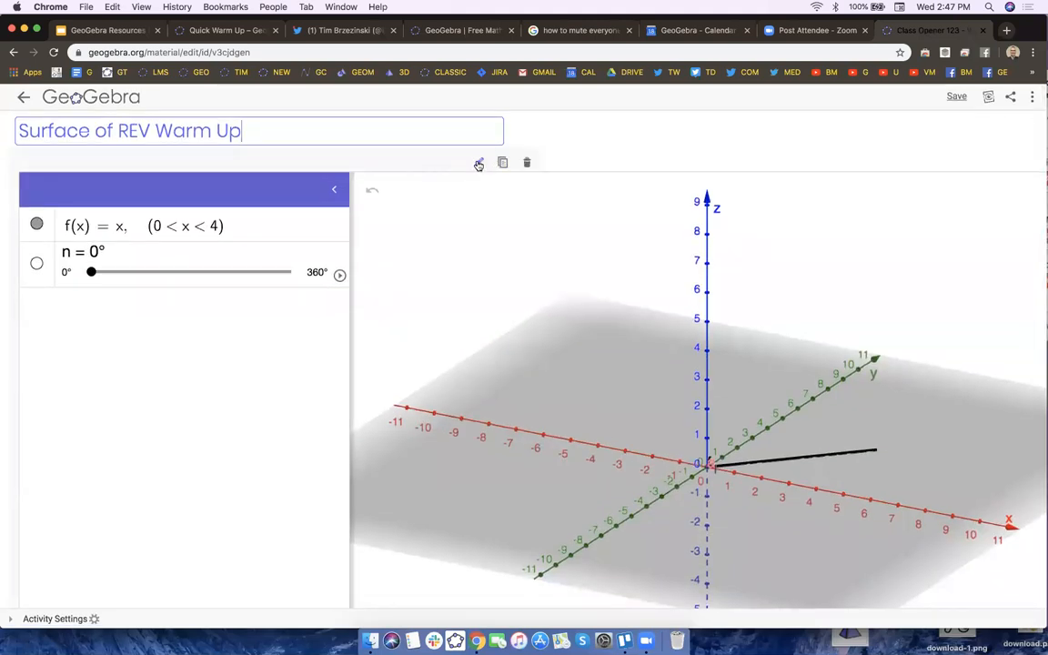
pyautogui.click(478, 165)
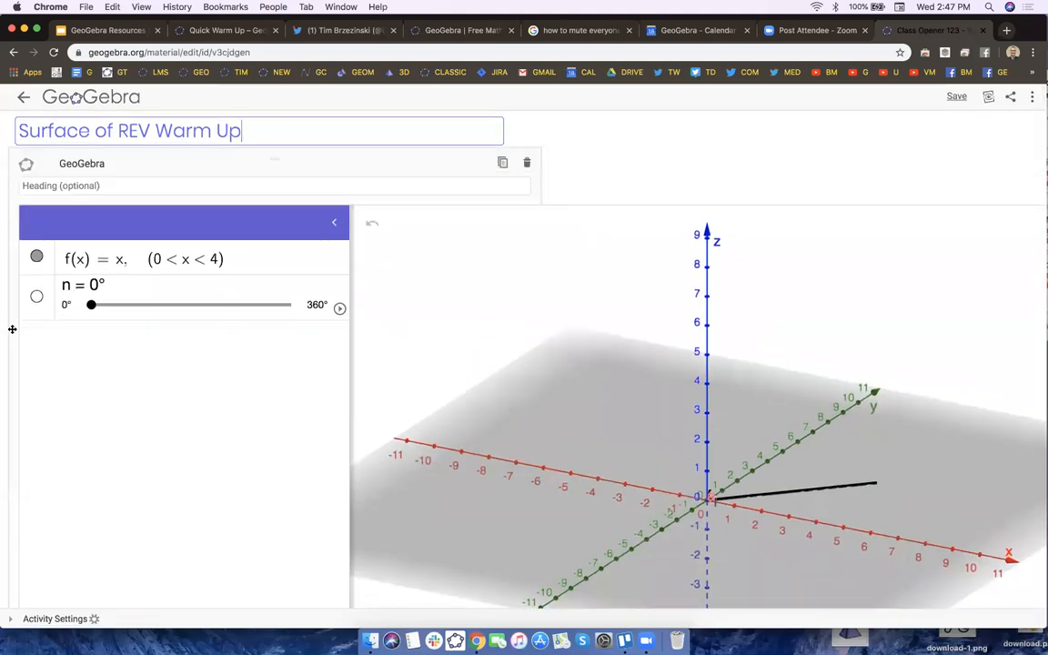
pyautogui.scroll(-10, 11, 329)
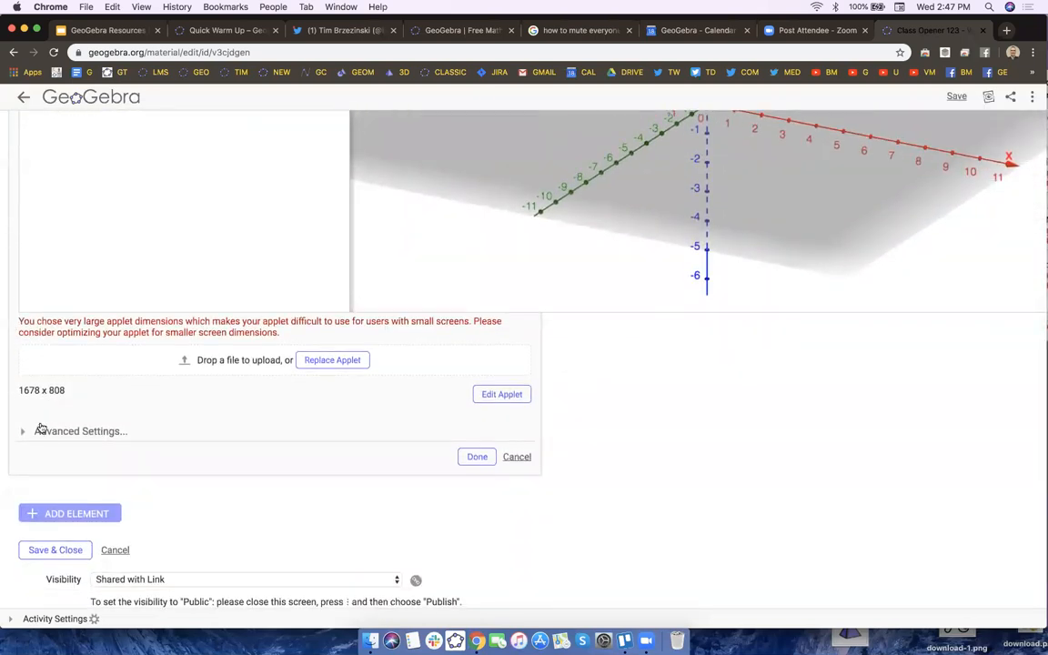
pyautogui.click(40, 435)
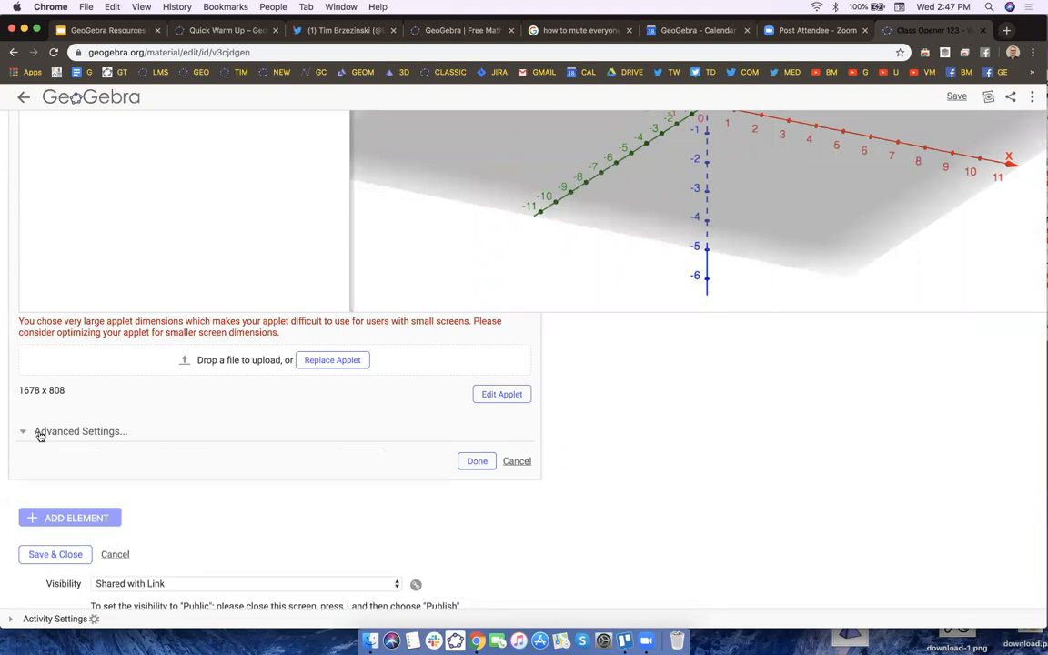
pyautogui.click(79, 459)
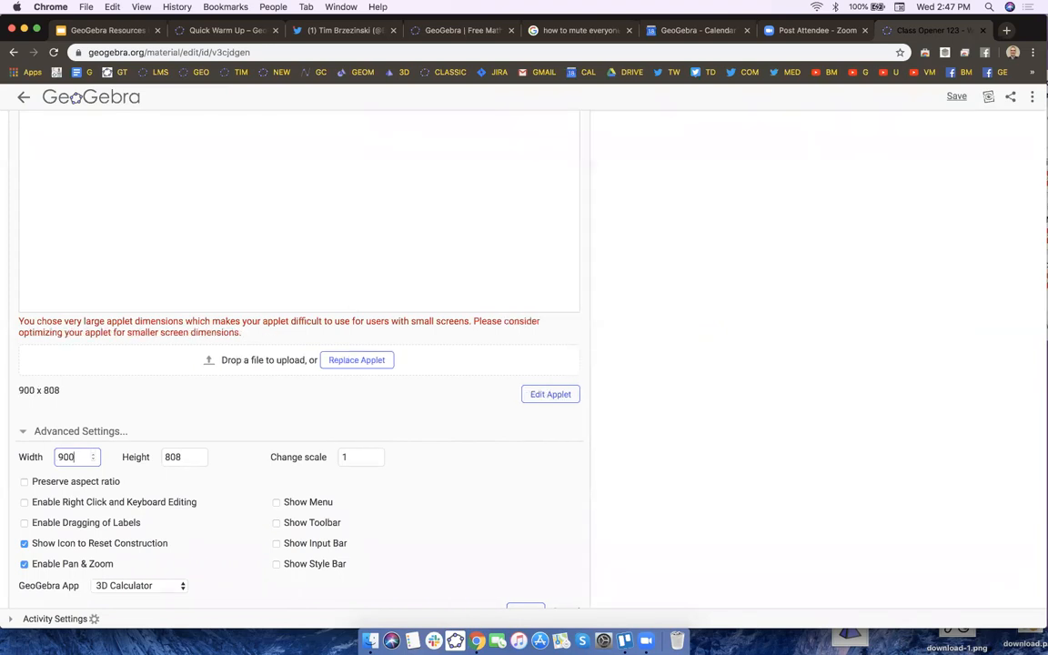
pyautogui.scroll(7, 102, 452)
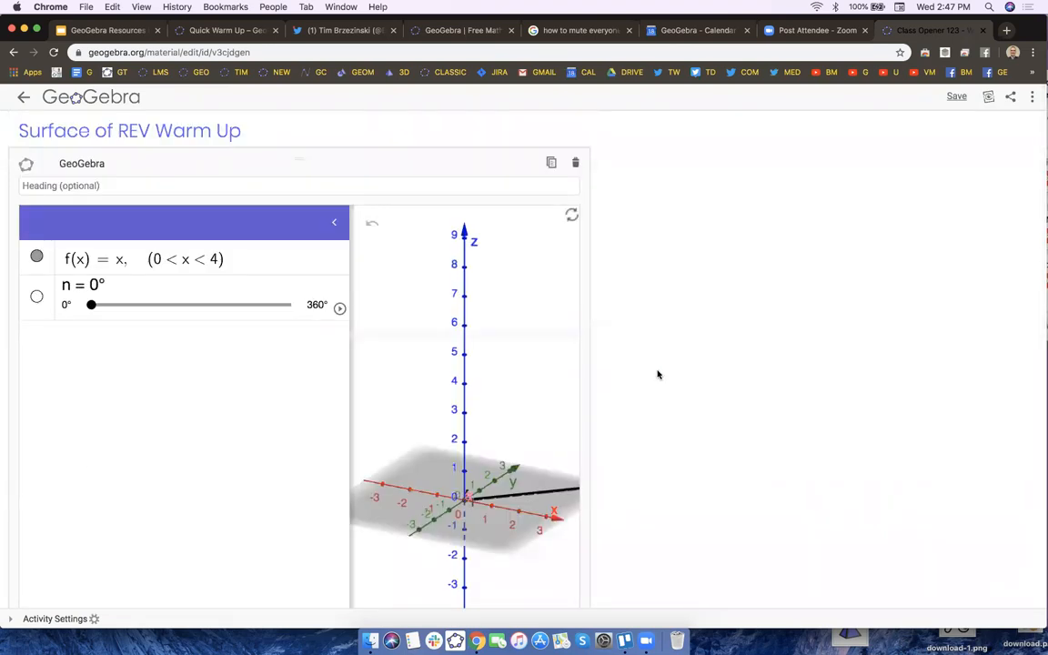
# Set the applet's height to 500 and check how the resized applet looks.
pyautogui.scroll(-7, 658, 374)
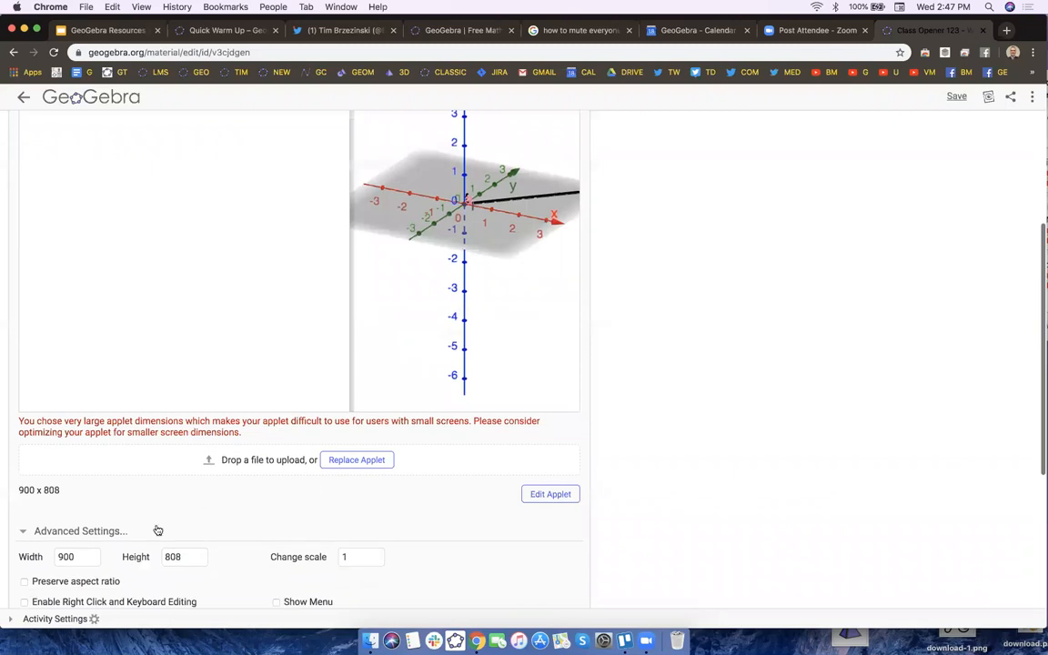
pyautogui.click(185, 557)
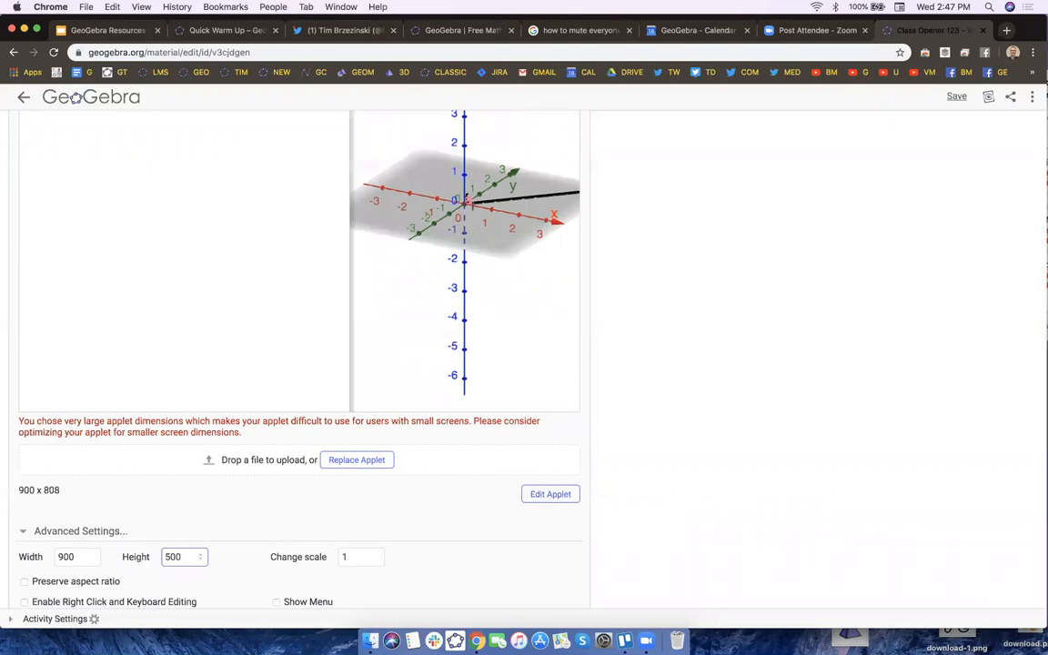
pyautogui.press('Return')
pyautogui.scroll(8, 431, 450)
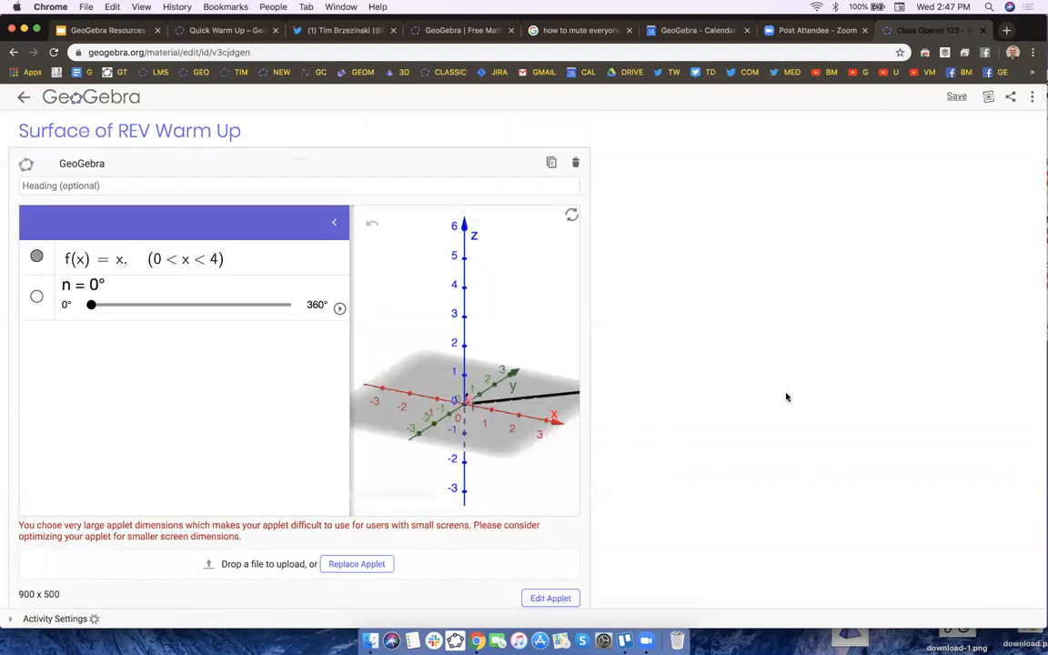
pyautogui.scroll(-1, 772, 413)
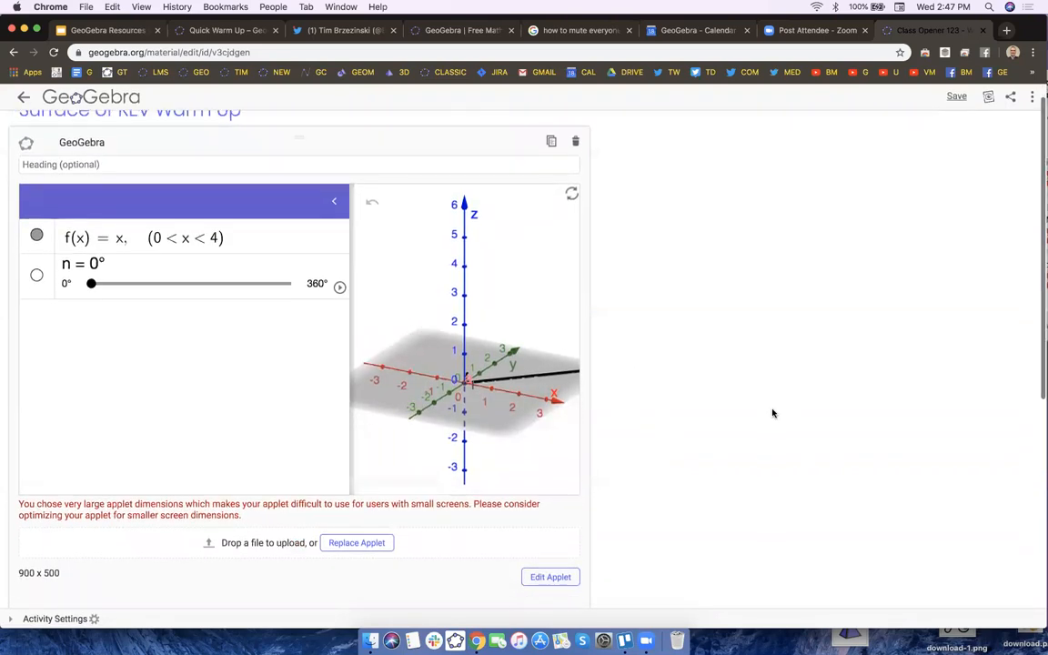
pyautogui.scroll(-3, 772, 411)
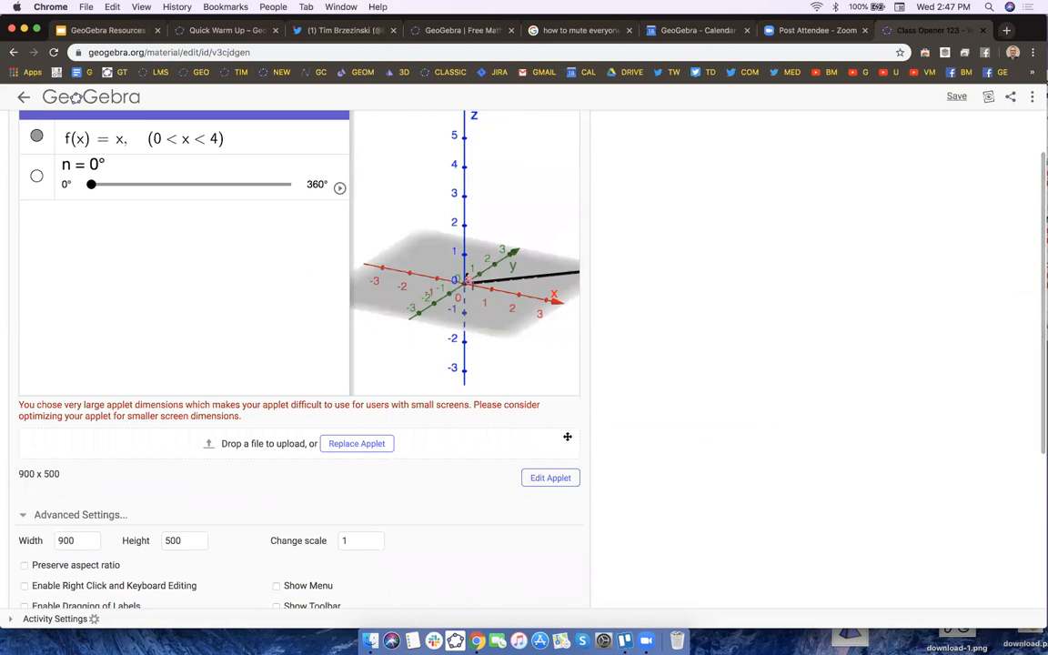
# Open the applet for editing, zoom out and reposition its 3D view to fit the whole f(x) segment, and apply the edit.
pyautogui.click(547, 479)
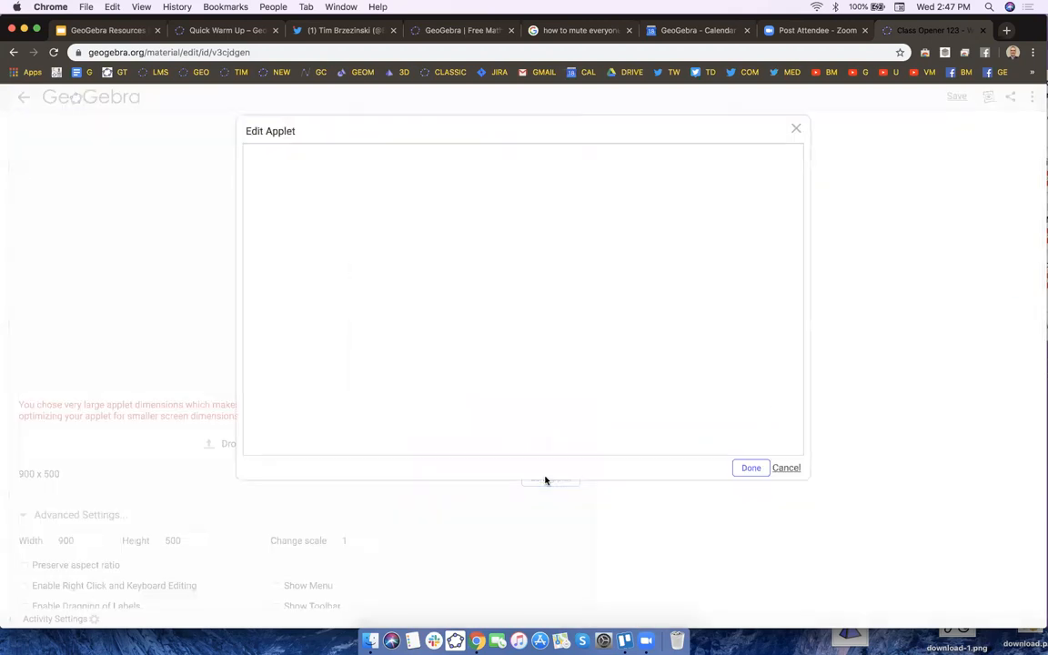
pyautogui.moveTo(576, 348); pyautogui.dragTo(493, 355)
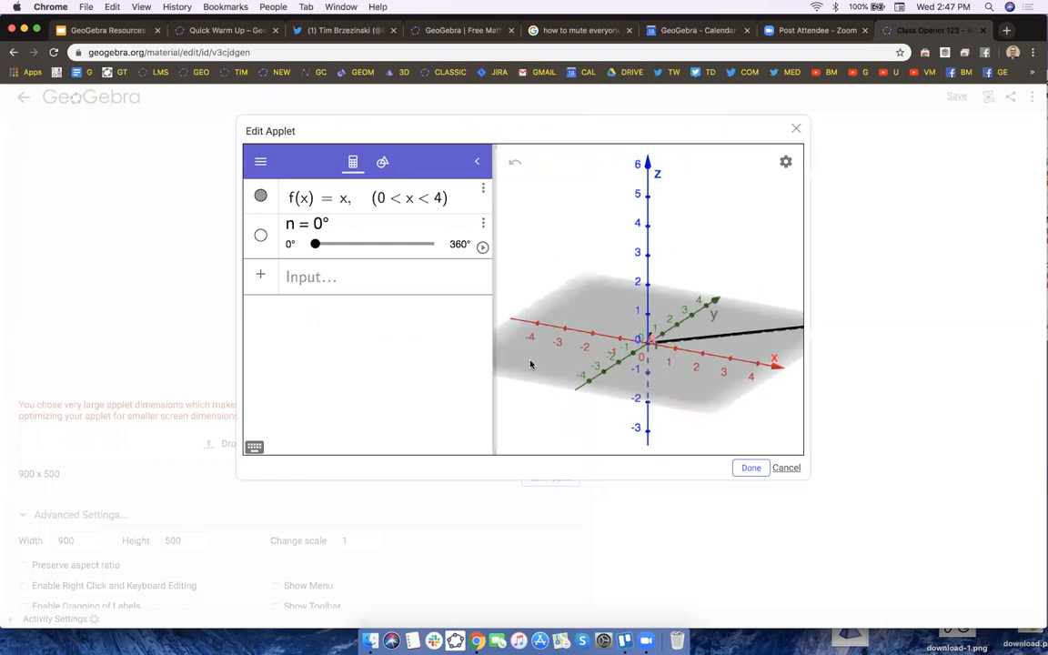
pyautogui.scroll(-3, 532, 364)
pyautogui.moveTo(532, 364); pyautogui.dragTo(539, 371)
pyautogui.scroll(-2, 535, 366)
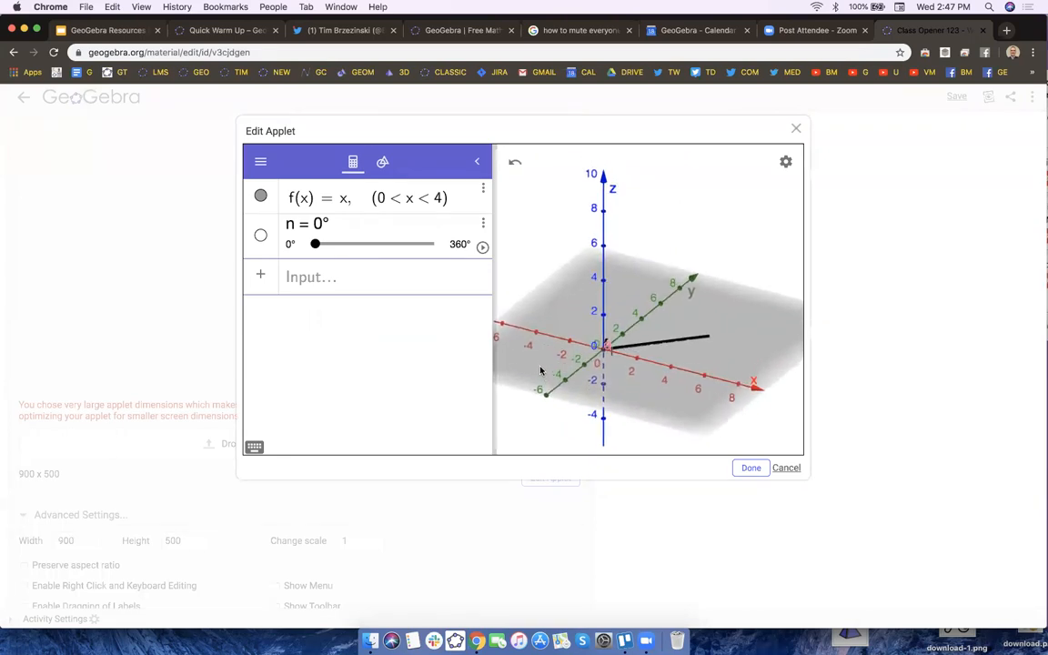
pyautogui.scroll(-3, 540, 371)
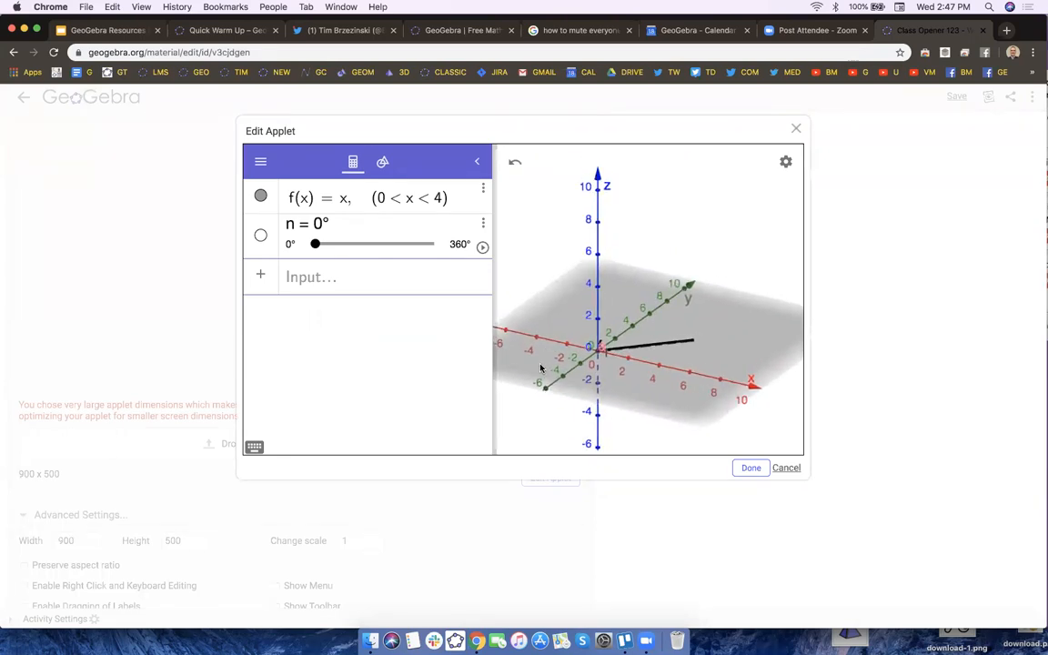
pyautogui.click(749, 468)
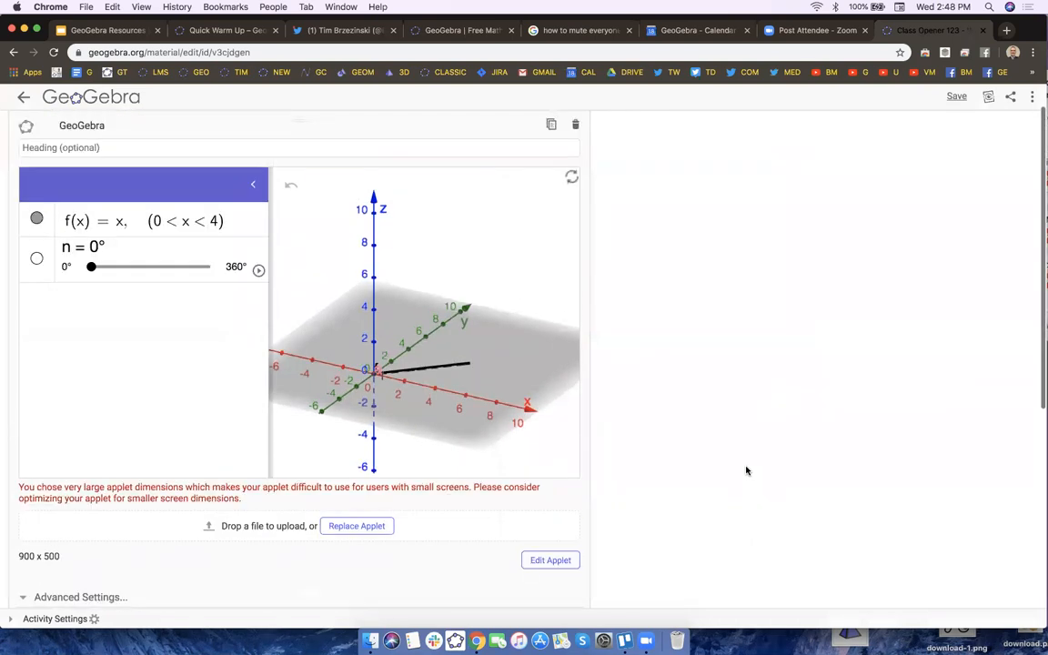
# Review the edited applet preview and its advanced settings, and try the n slider.
pyautogui.scroll(-3, 746, 470)
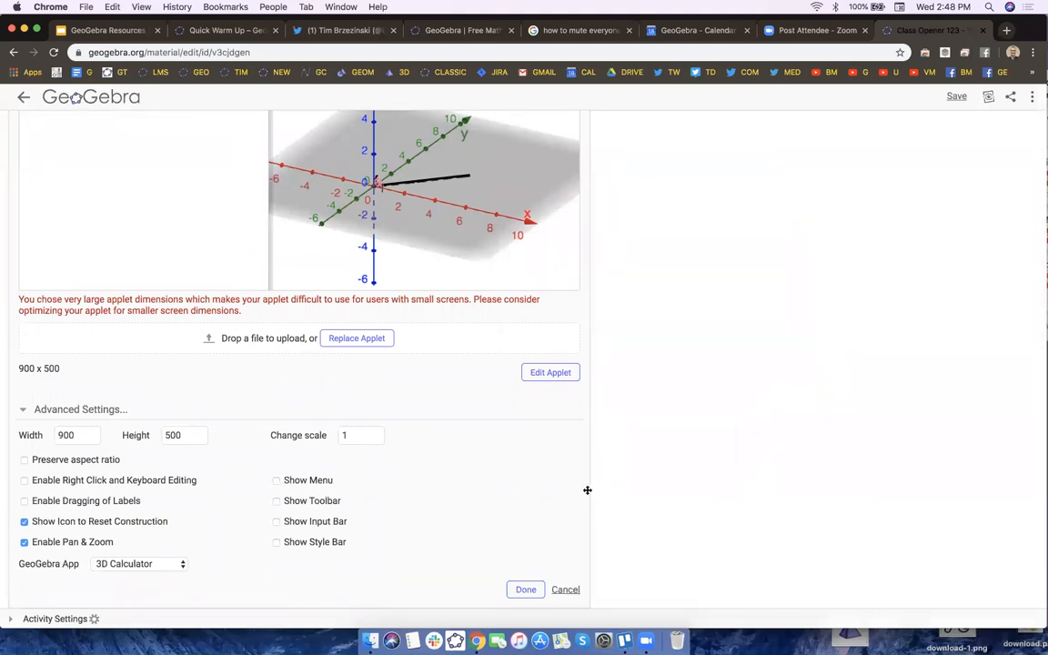
pyautogui.scroll(1, 640, 486)
pyautogui.scroll(3, 641, 487)
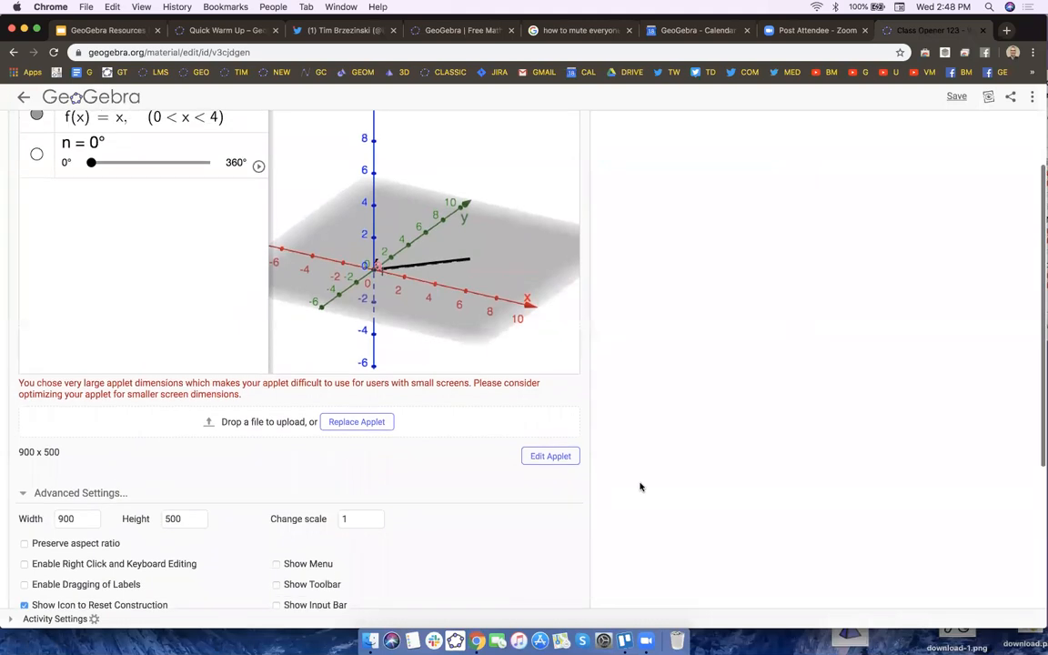
pyautogui.scroll(1, 640, 486)
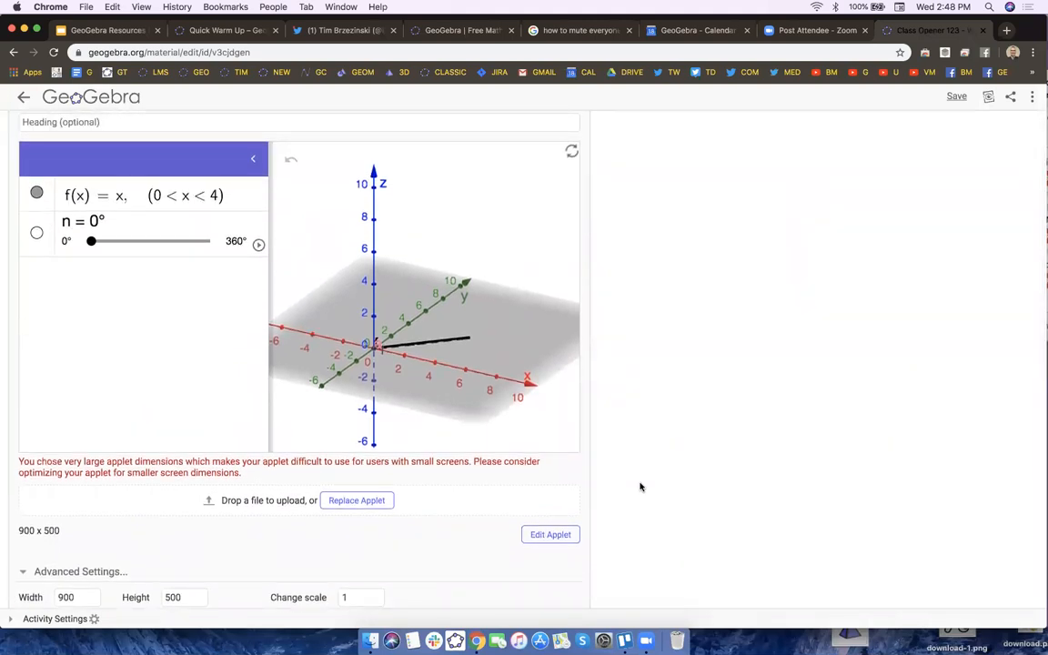
pyautogui.scroll(-2, 640, 486)
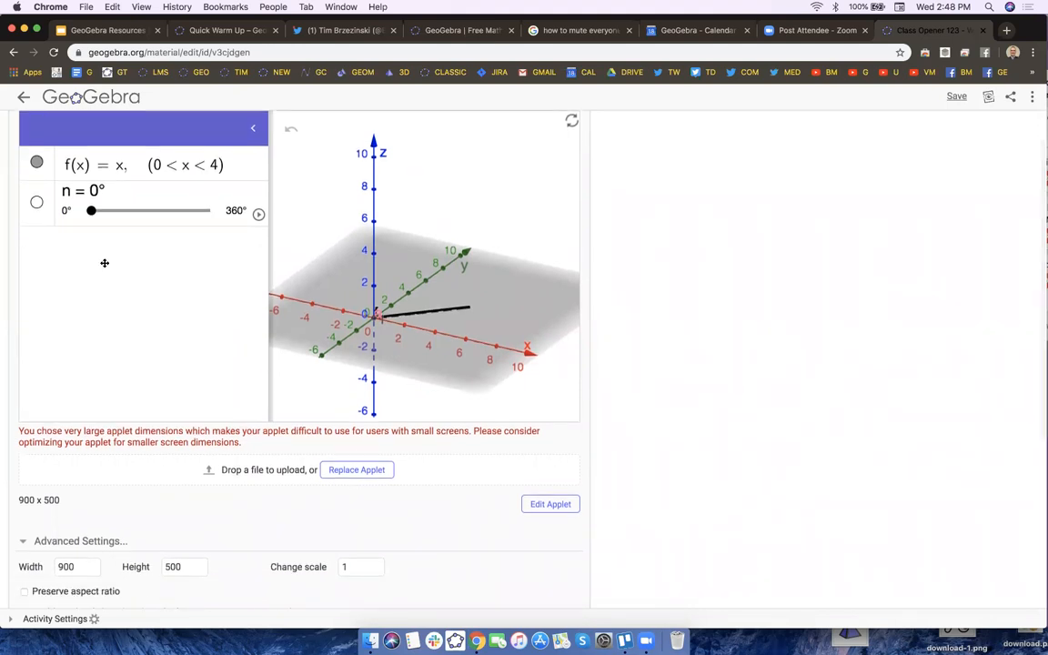
pyautogui.moveTo(90, 211)
pyautogui.mouseDown()
pyautogui.moveTo(204, 211)
pyautogui.moveTo(110, 211)
pyautogui.moveTo(80, 195)
pyautogui.mouseUp()
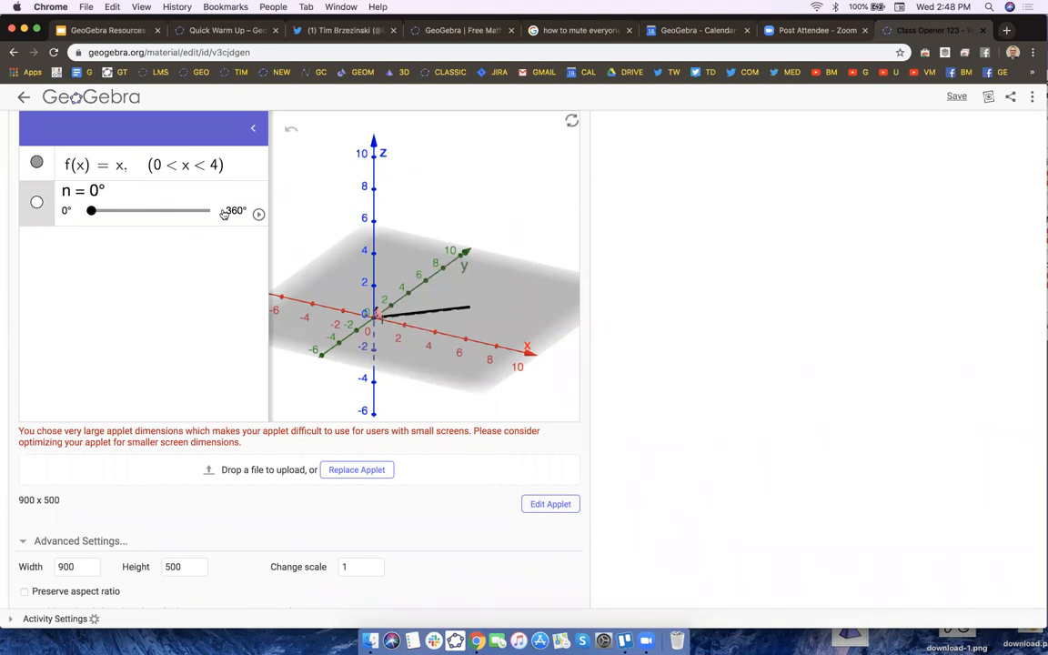
# Enable dragging of labels and show the menu and toolbar in the applet's advanced settings.
pyautogui.scroll(-2, 676, 372)
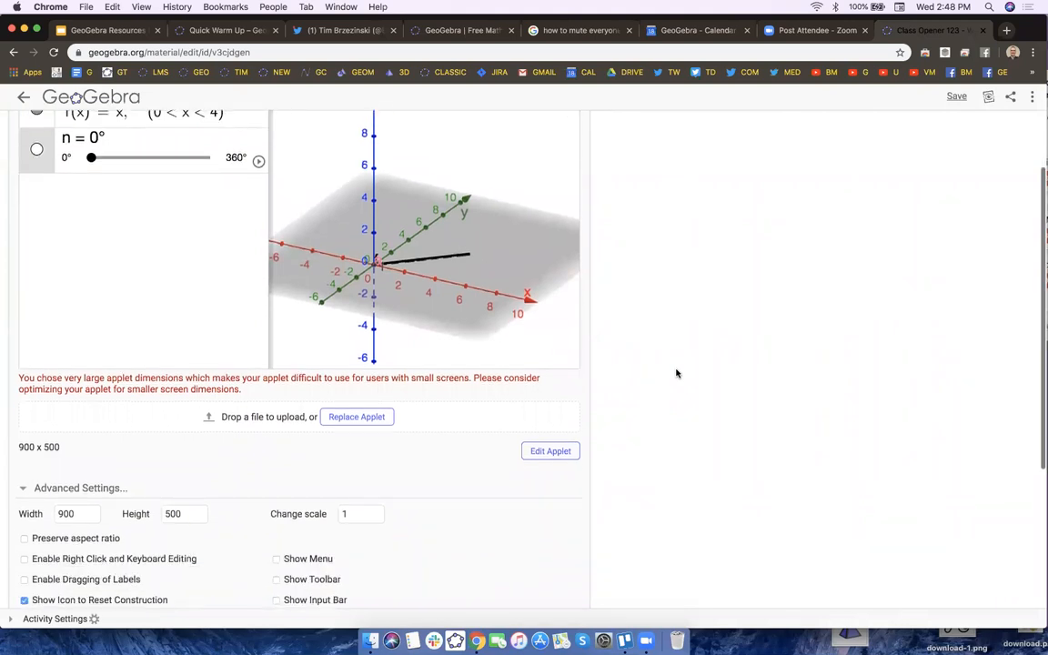
pyautogui.scroll(-3, 676, 373)
pyautogui.click(24, 446)
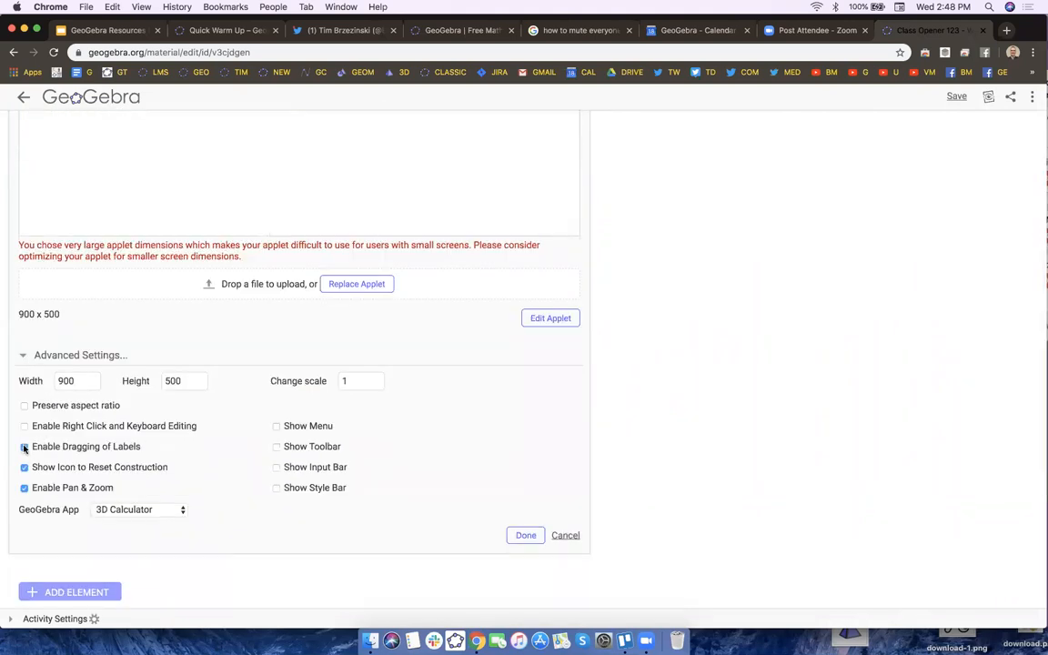
pyautogui.scroll(-5, 680, 422)
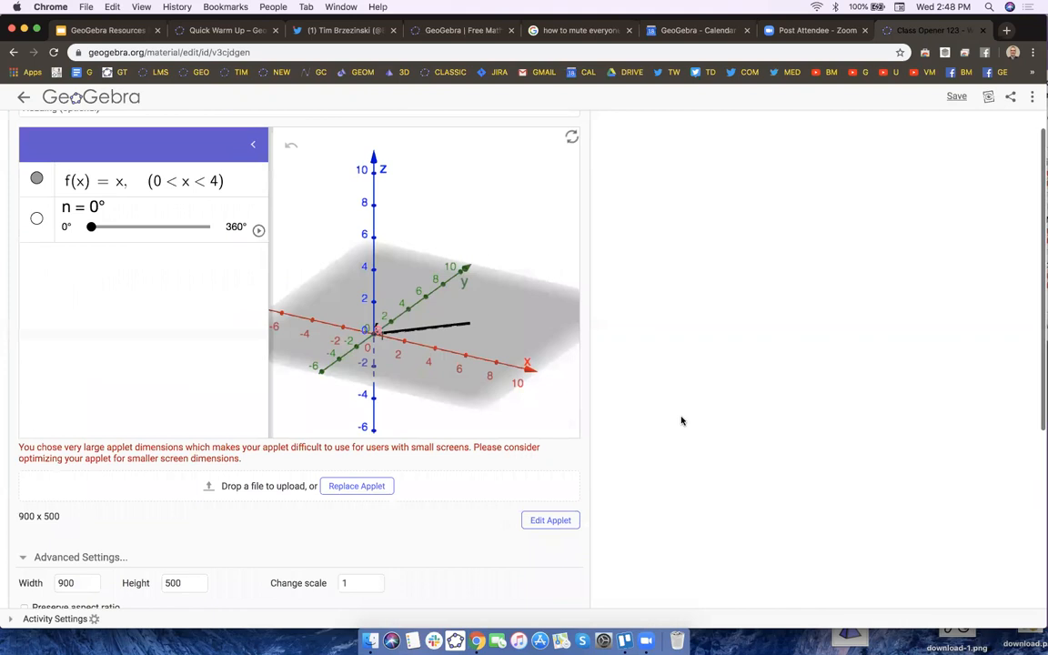
pyautogui.click(277, 492)
pyautogui.click(277, 512)
pyautogui.scroll(-5, 701, 446)
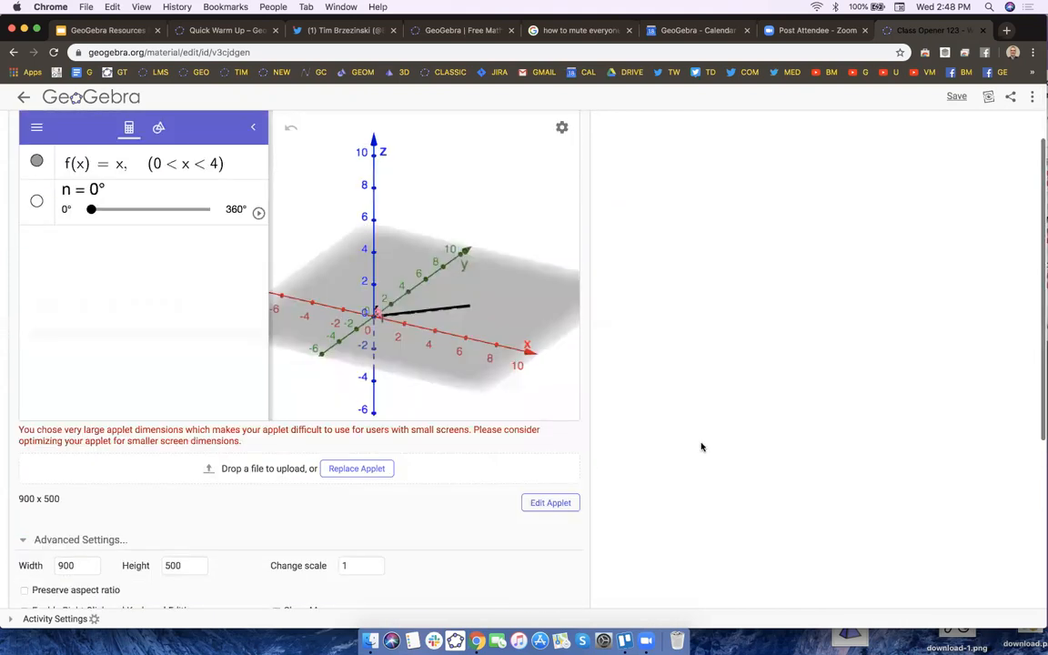
# Show the applet's input bar and style bar, and enable right click and keyboard editing.
pyautogui.click(276, 526)
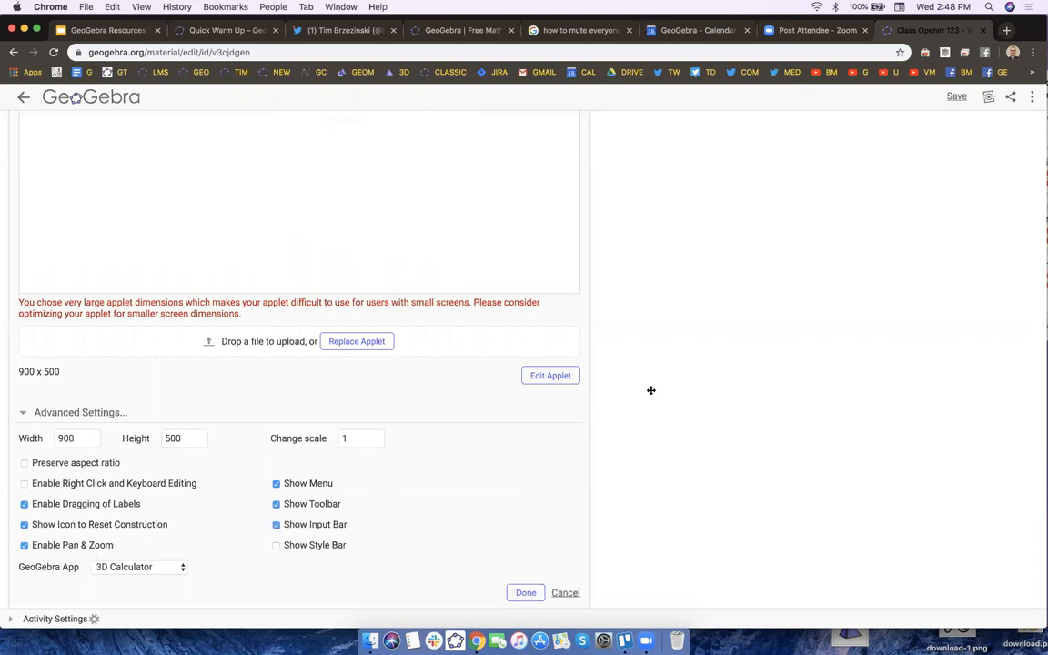
pyautogui.scroll(-5, 660, 391)
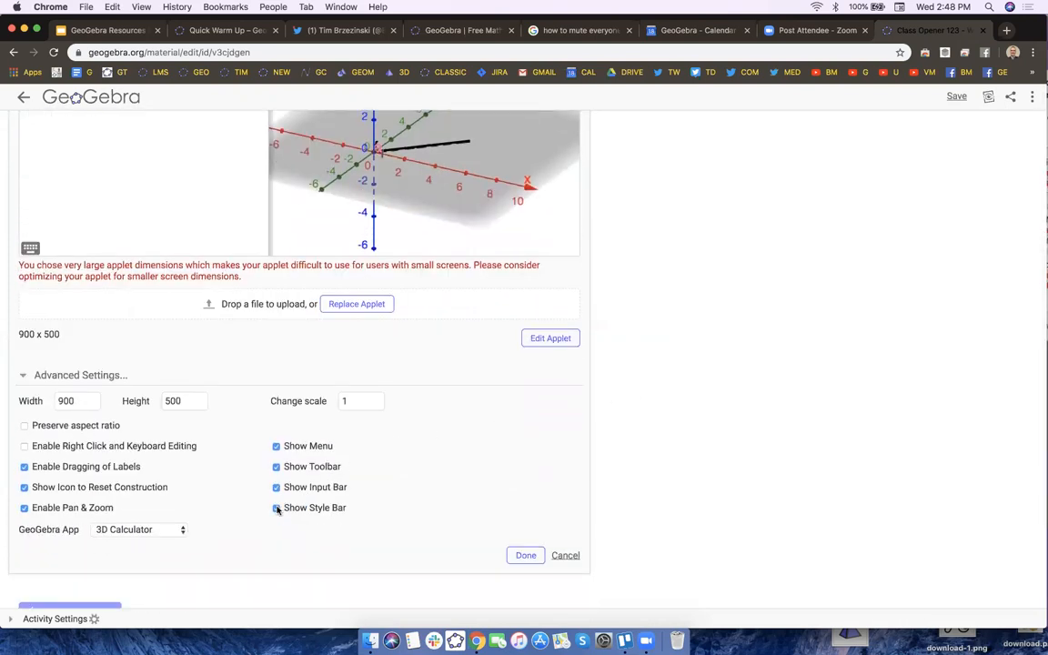
pyautogui.scroll(-2, 701, 297)
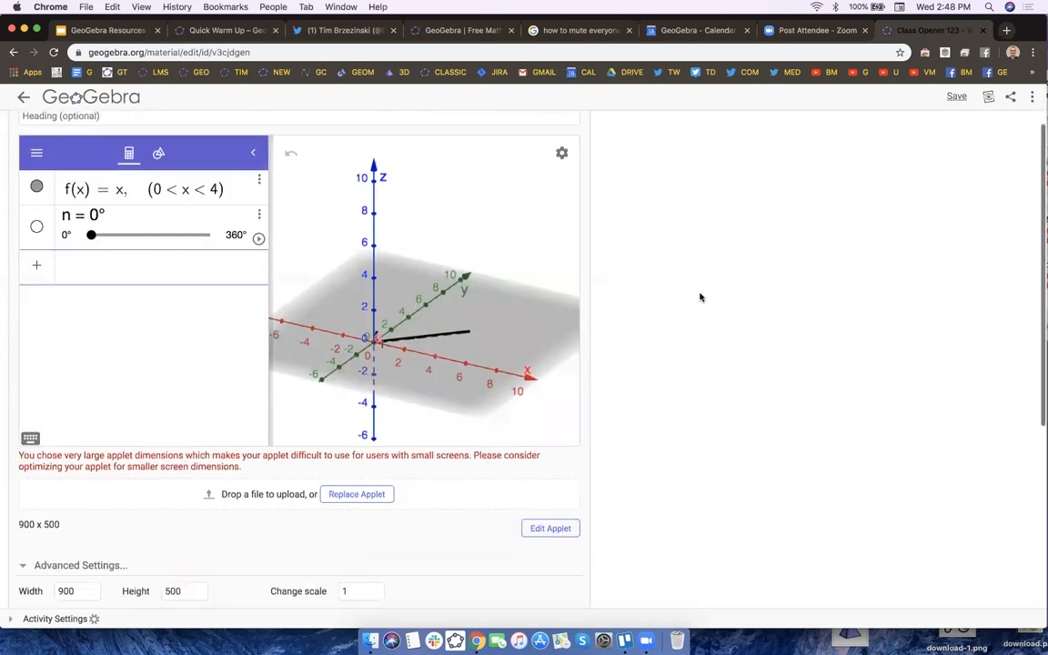
pyautogui.scroll(-4, 701, 297)
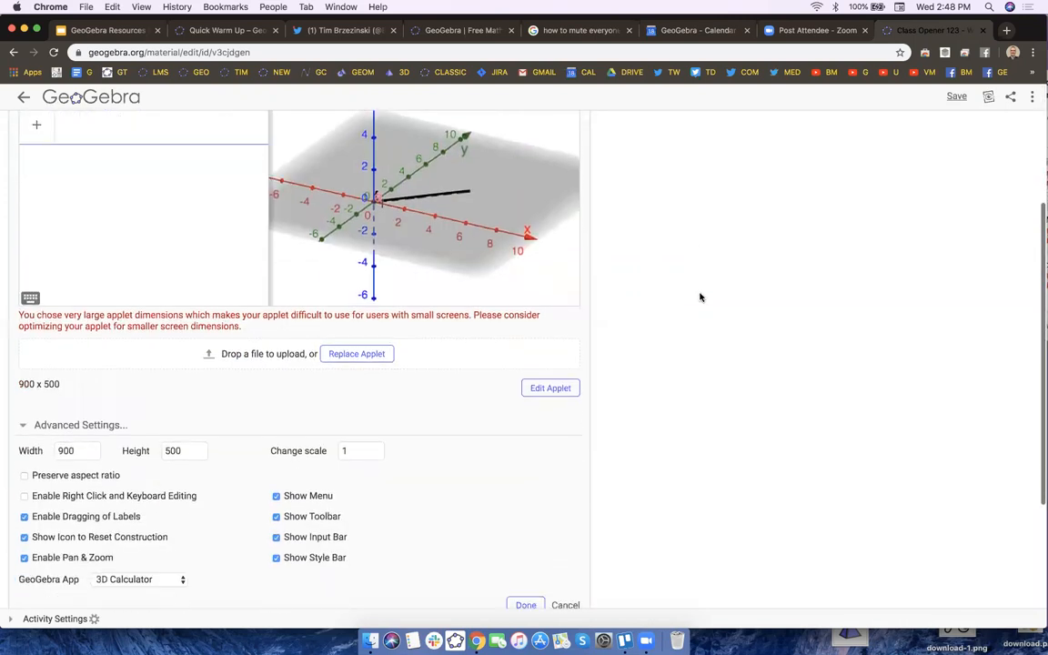
pyautogui.click(24, 490)
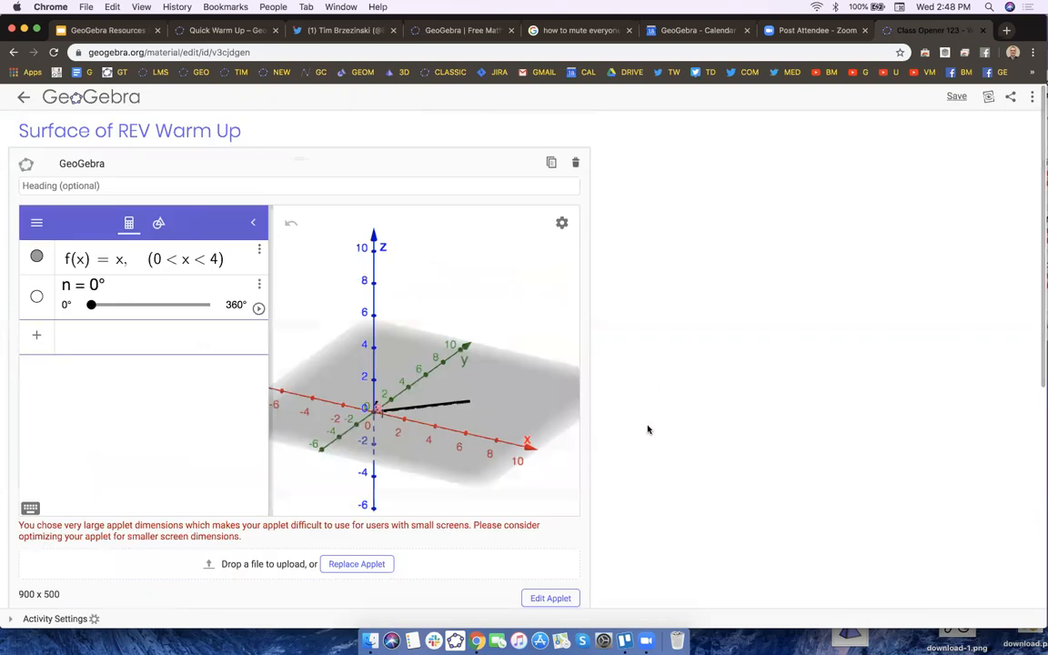
# Narrow the algebra view slightly and set the applet's global font size to 16 pt.
pyautogui.scroll(-1, 734, 401)
pyautogui.scroll(-2, 733, 401)
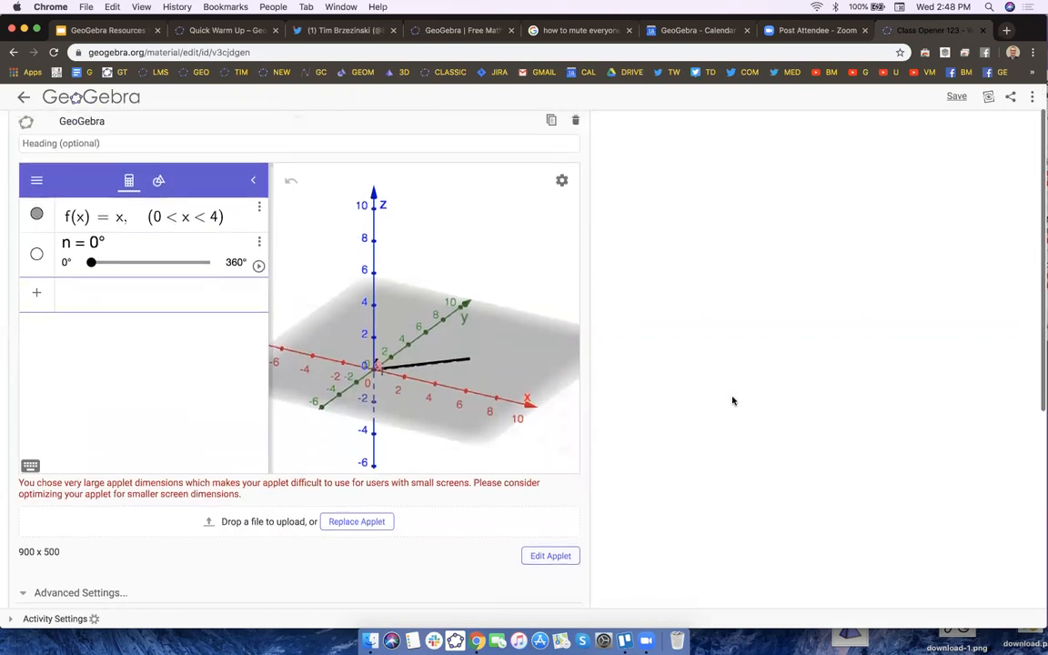
pyautogui.moveTo(278, 296); pyautogui.dragTo(263, 298)
pyautogui.click(562, 183)
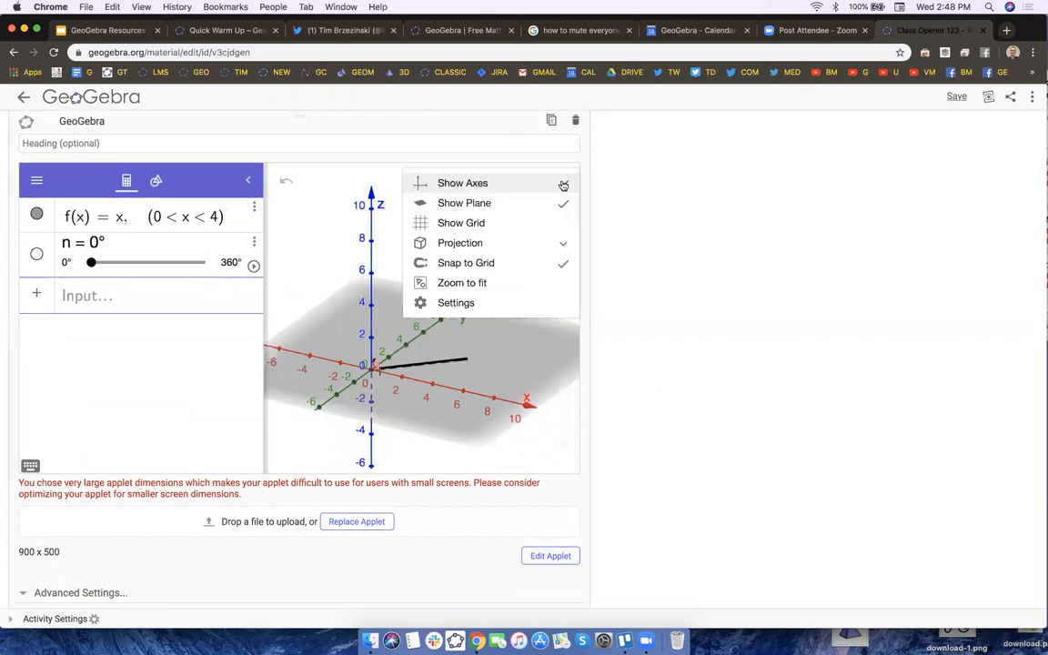
pyautogui.click(451, 302)
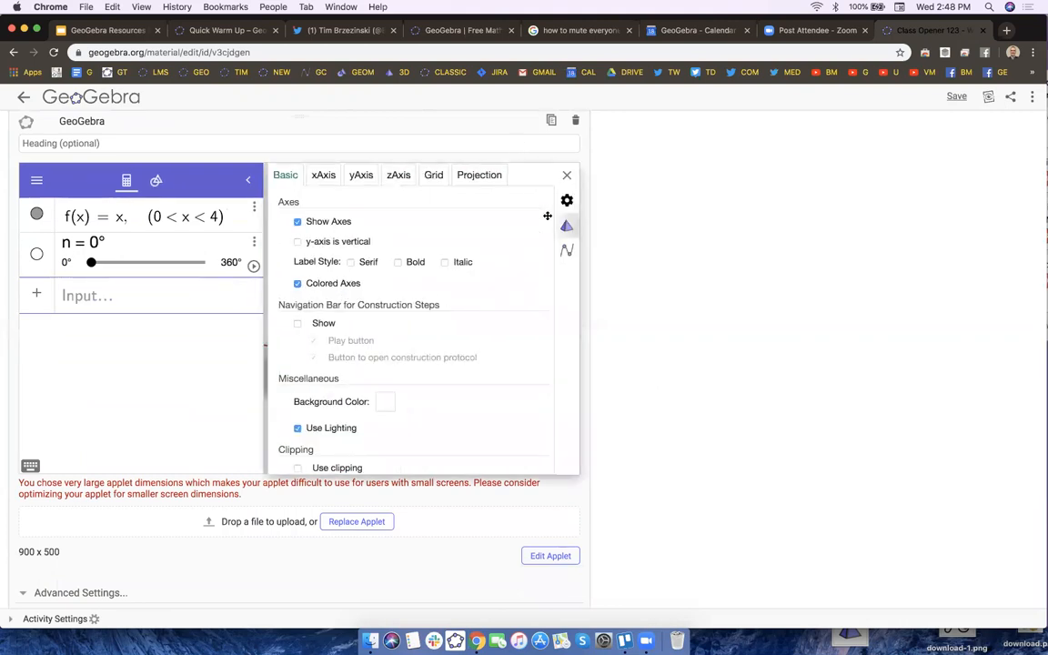
pyautogui.click(567, 200)
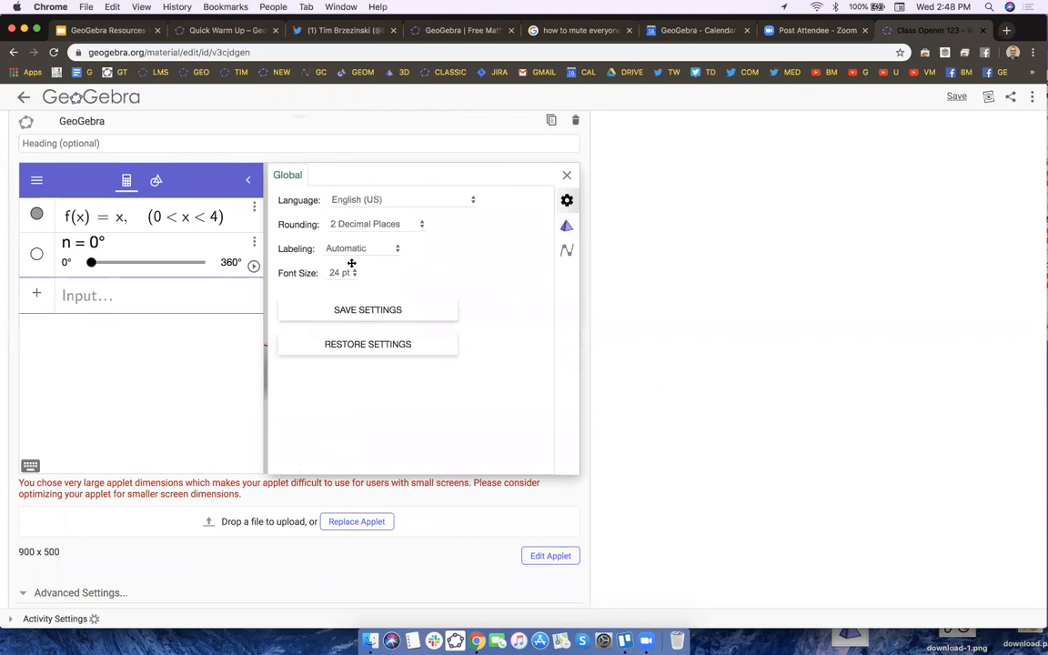
pyautogui.click(338, 273)
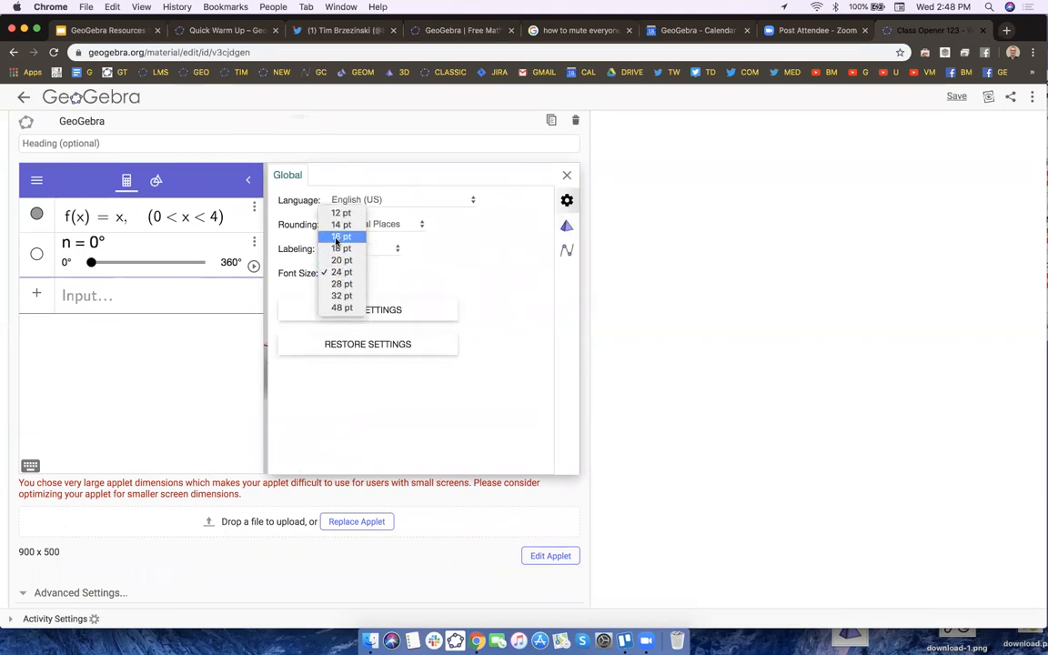
pyautogui.click(340, 236)
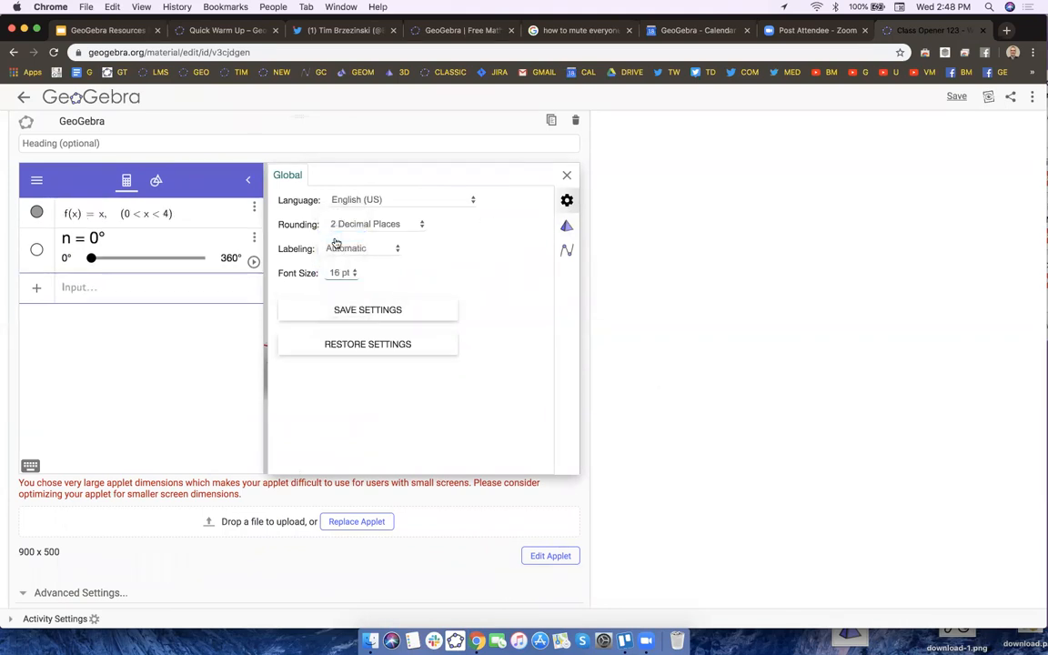
pyautogui.click(565, 175)
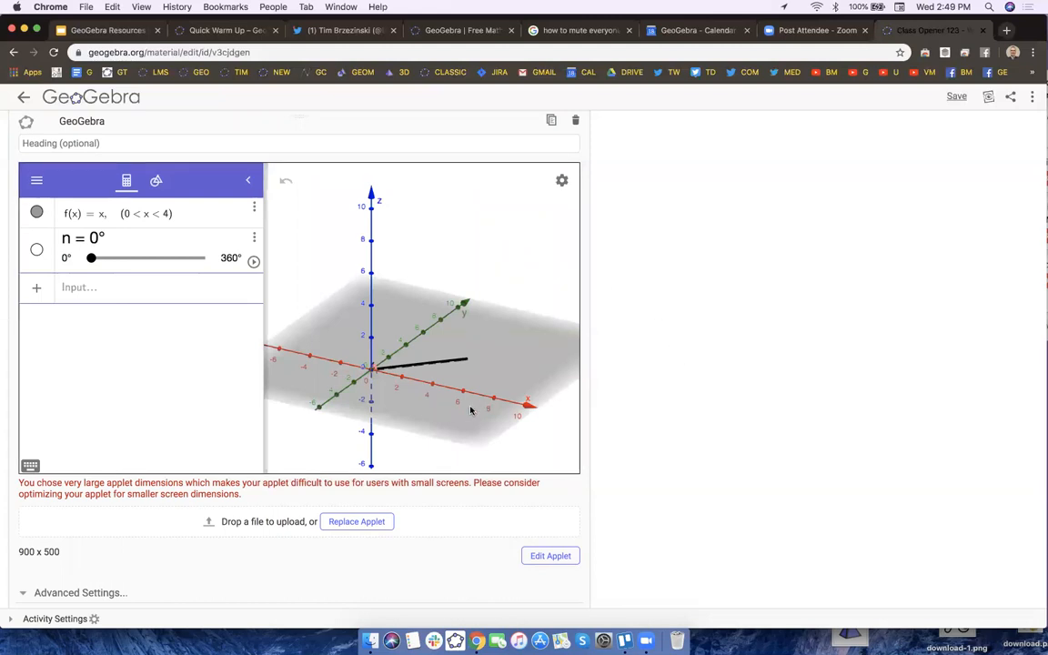
# Adjust the tilt and position of the applet's 3D view and finish editing the applet element.
pyautogui.moveTo(423, 427); pyautogui.dragTo(423, 429)
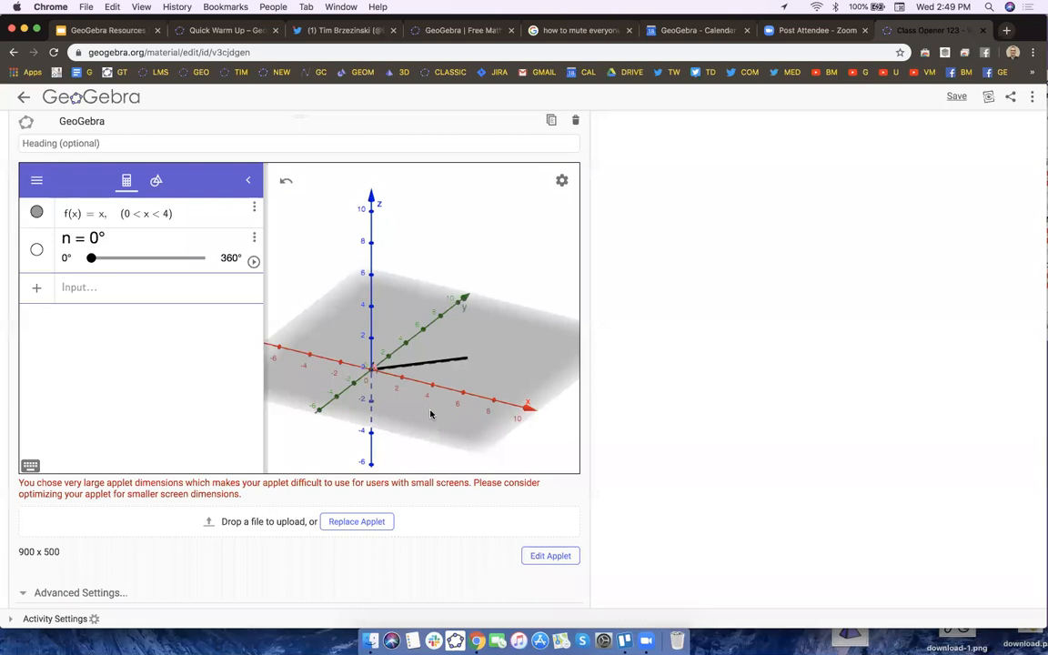
pyautogui.moveTo(418, 418); pyautogui.dragTo(417, 385)
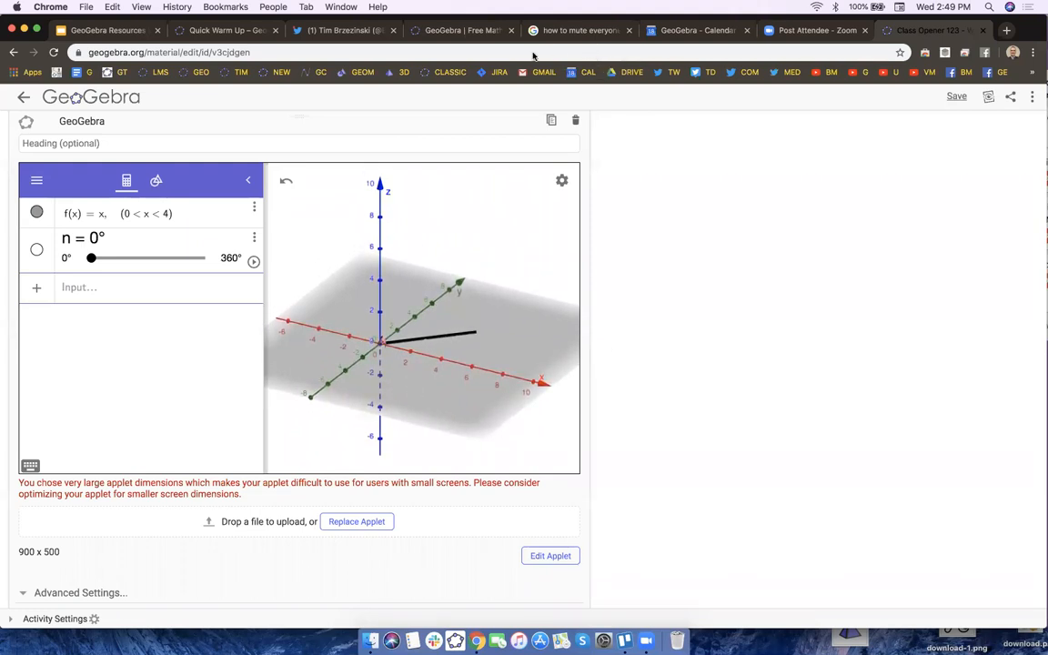
pyautogui.click(731, 30)
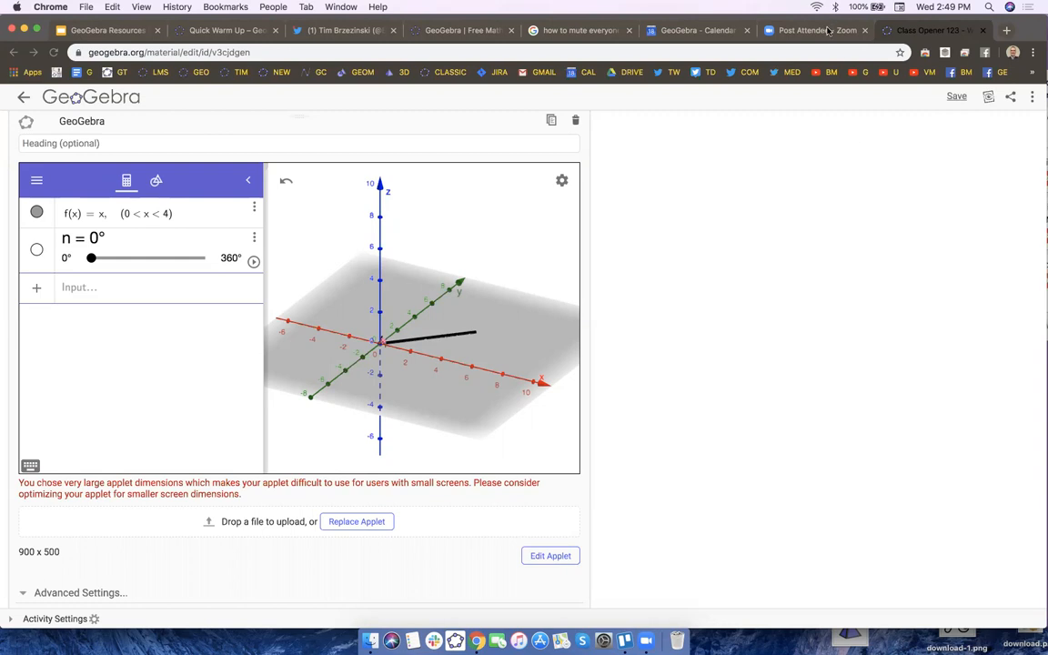
pyautogui.scroll(-3, 745, 450)
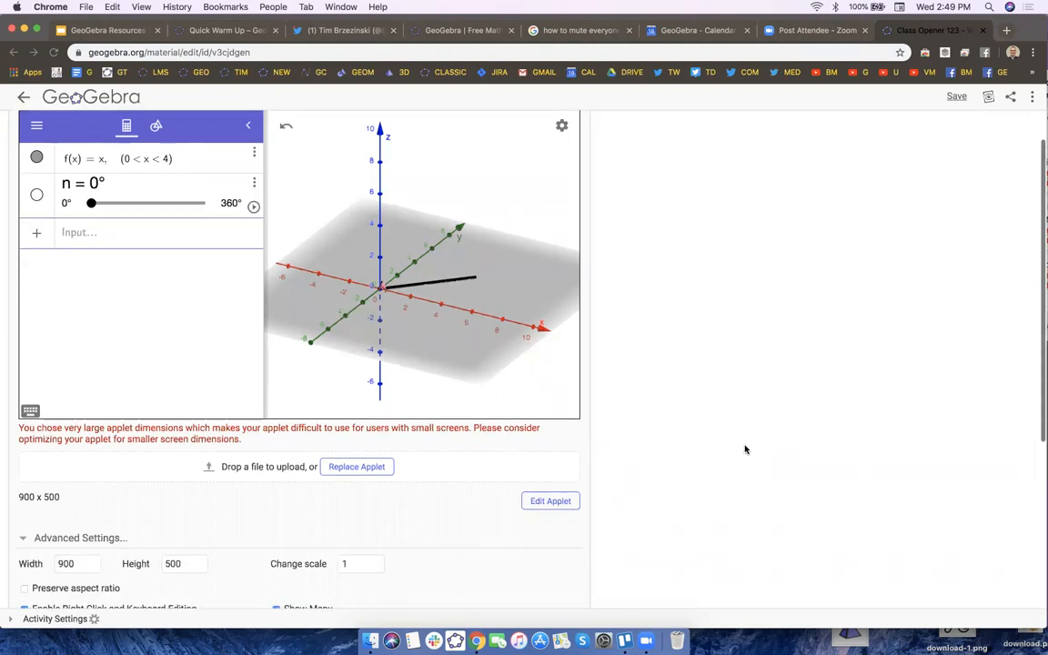
pyautogui.click(526, 582)
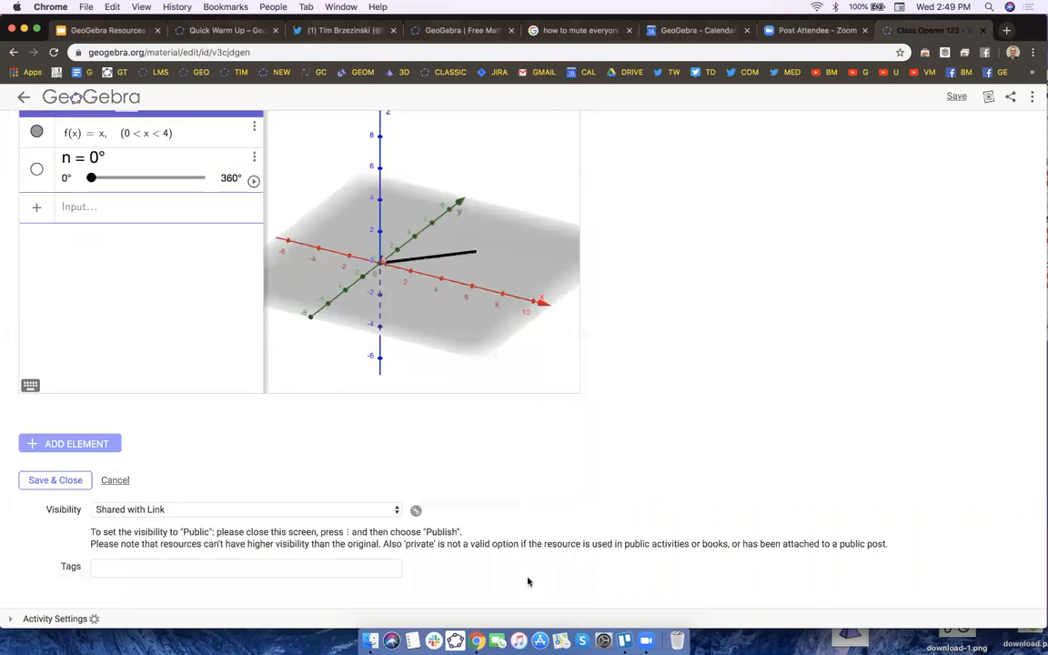
pyautogui.click(91, 443)
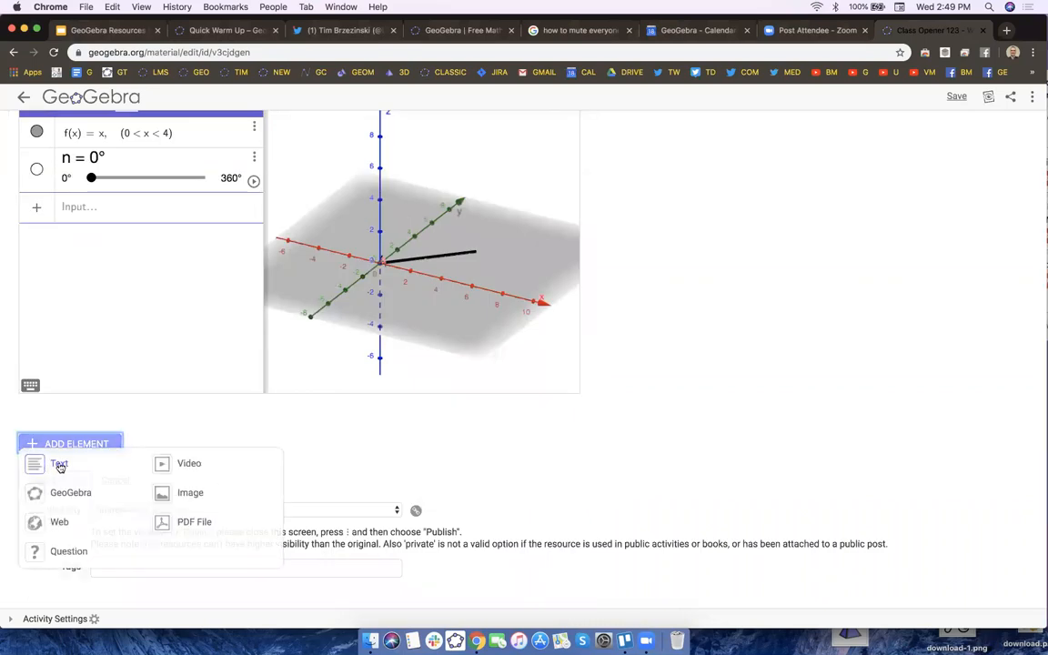
pyautogui.click(60, 463)
pyautogui.click(68, 482)
pyautogui.write('1')
pyautogui.press('BackSpace')
pyautogui.click(526, 421)
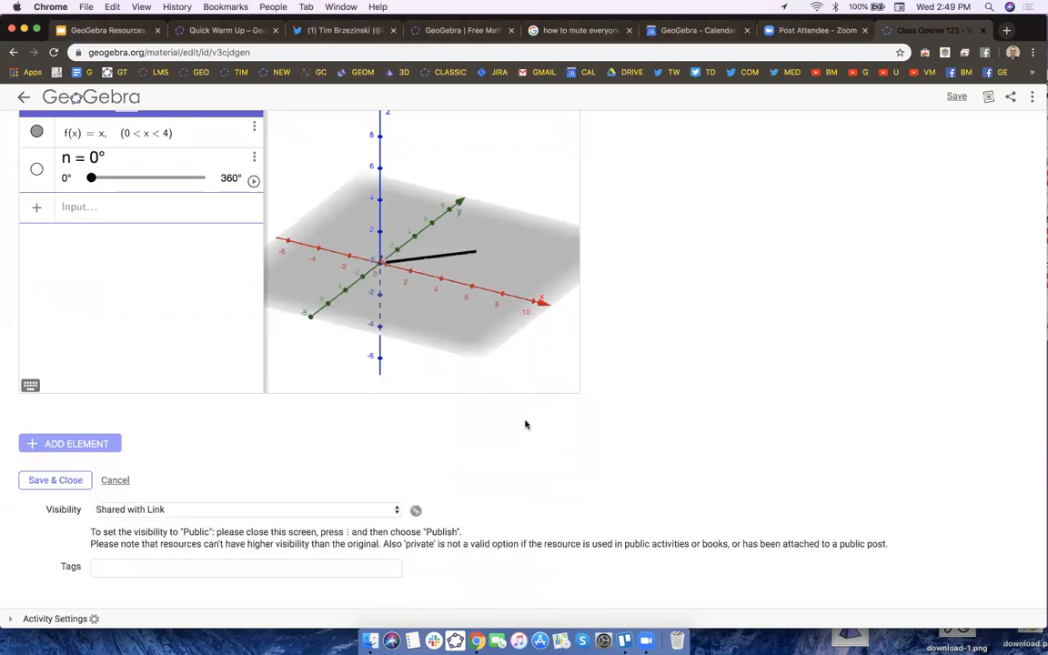
# Add an open question headed "1)" below the applet with the text "Create a function that causes surface of REV to be a cylinder!".
pyautogui.click(88, 443)
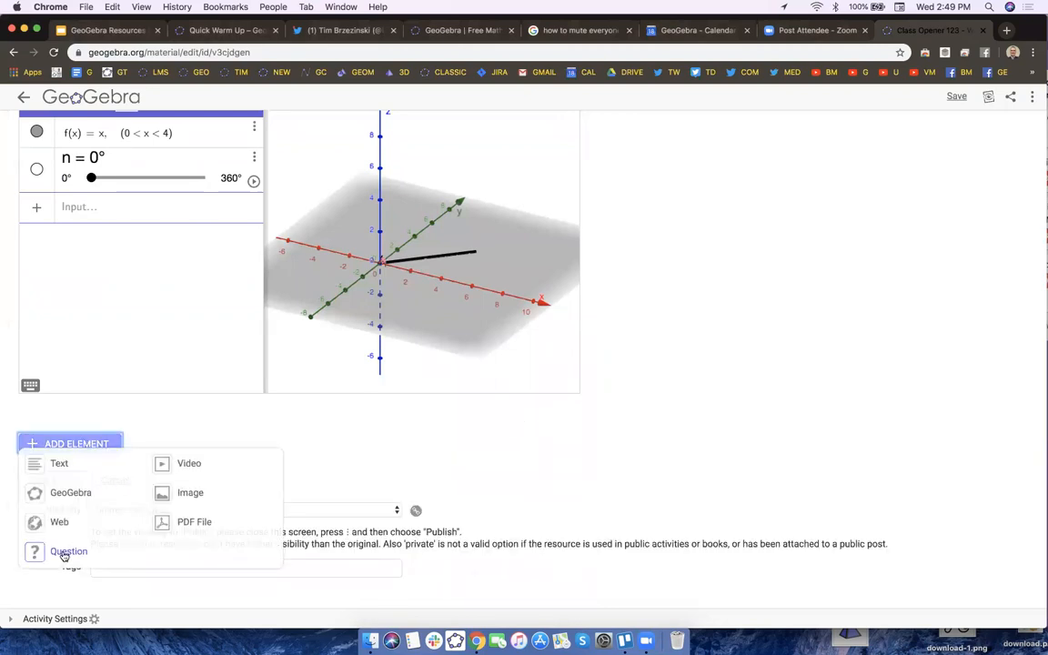
pyautogui.click(60, 550)
pyautogui.click(26, 444)
pyautogui.write('1')
pyautogui.click(83, 475)
pyautogui.write('Create a function that')
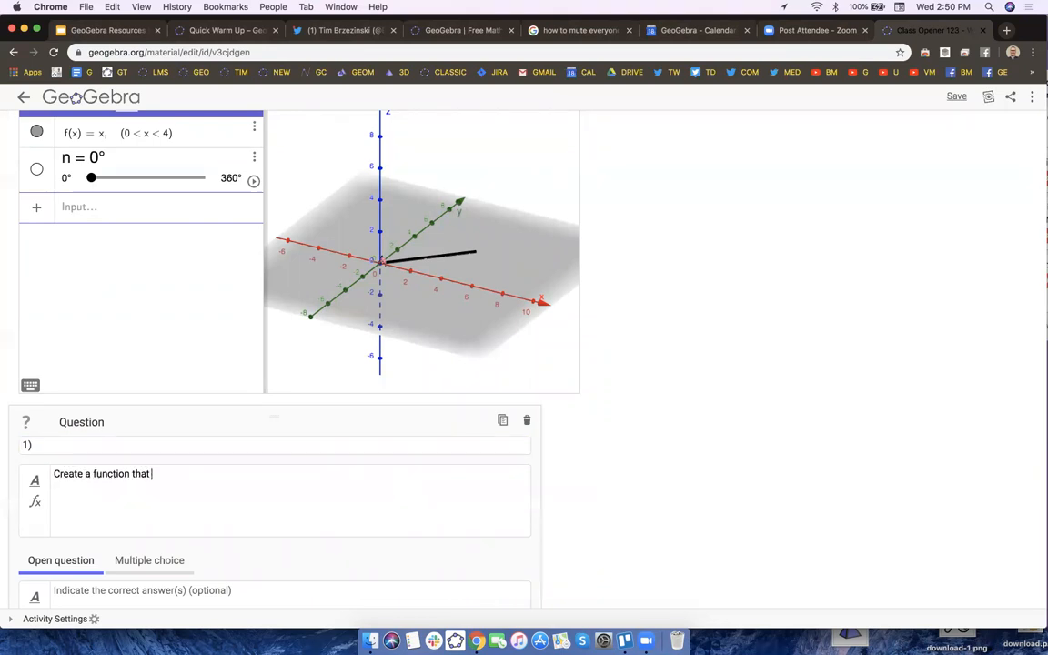
pyautogui.write(' causes surface3 of REV to be a cy')
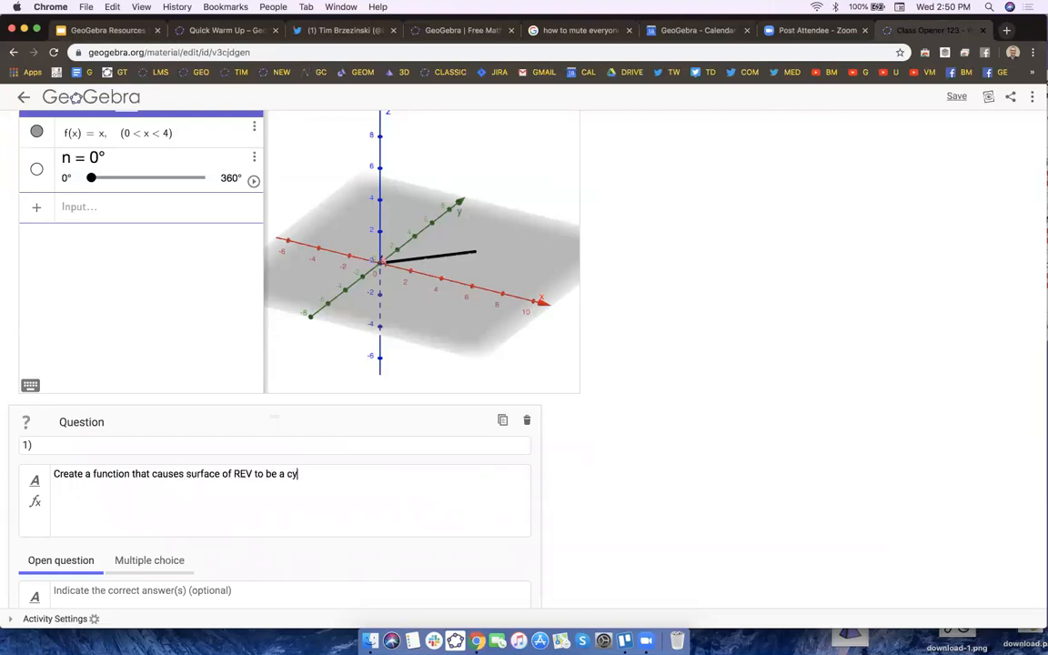
pyautogui.write('linder!')
pyautogui.scroll(-3, 643, 486)
pyautogui.click(479, 539)
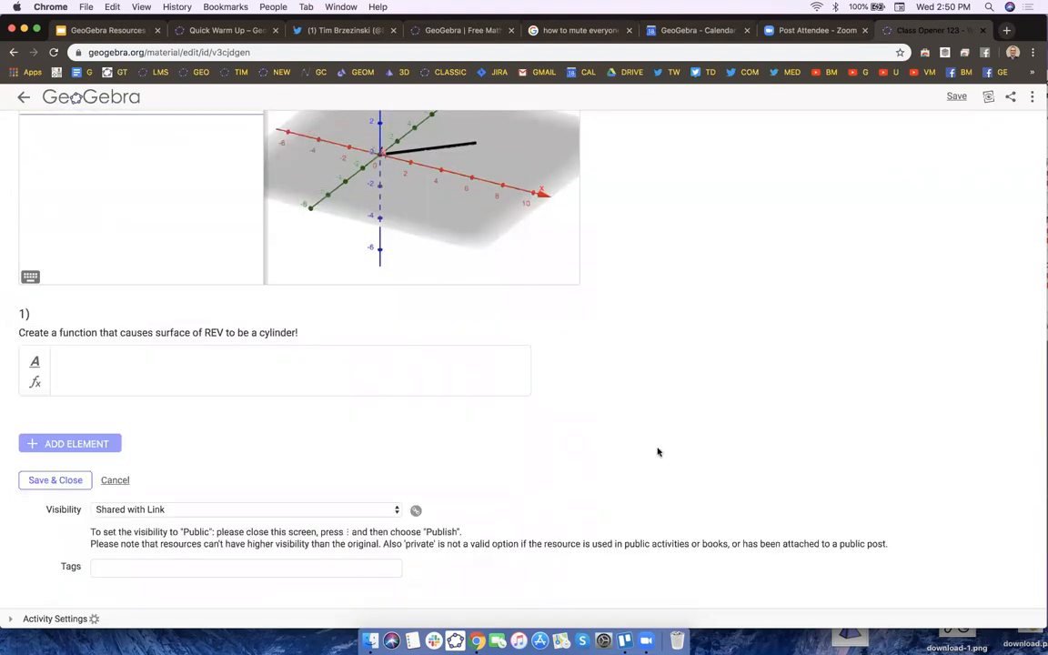
# Duplicate the 3D applet element of the Surface of REV Warm Up activity.
pyautogui.scroll(5, 755, 361)
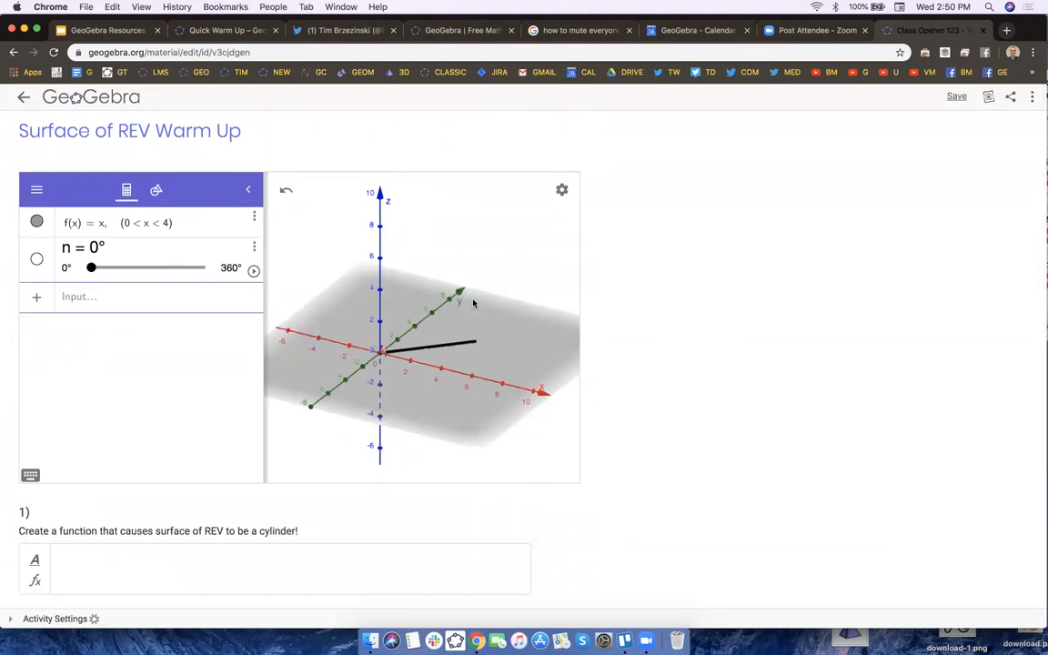
pyautogui.moveTo(556, 163)
pyautogui.scroll(1, 554, 164)
pyautogui.scroll(3, 554, 163)
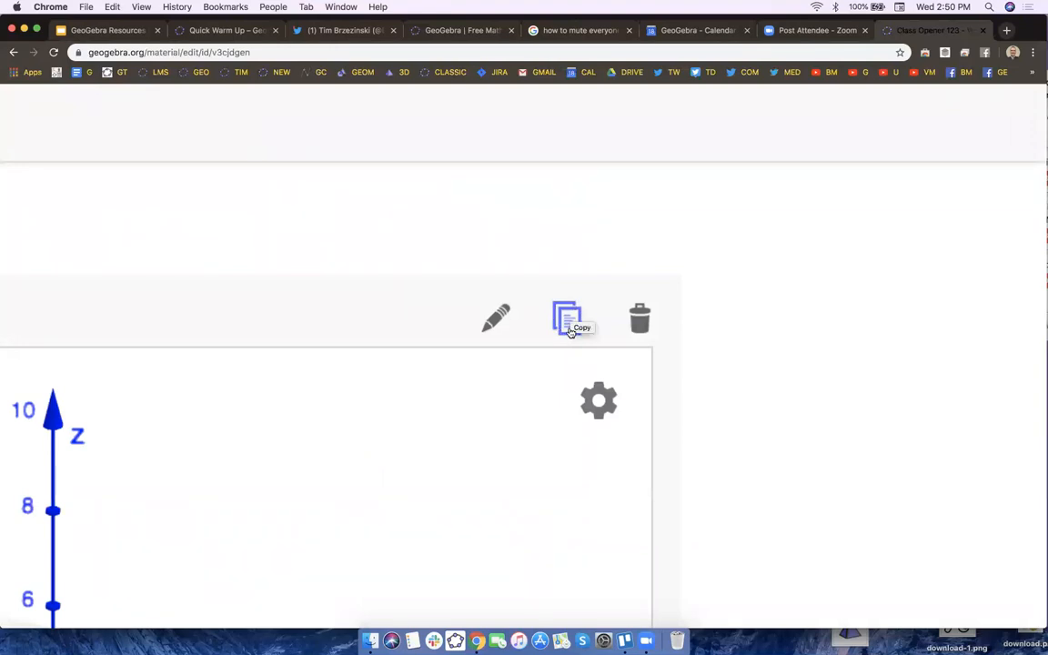
pyautogui.scroll(-4, 571, 332)
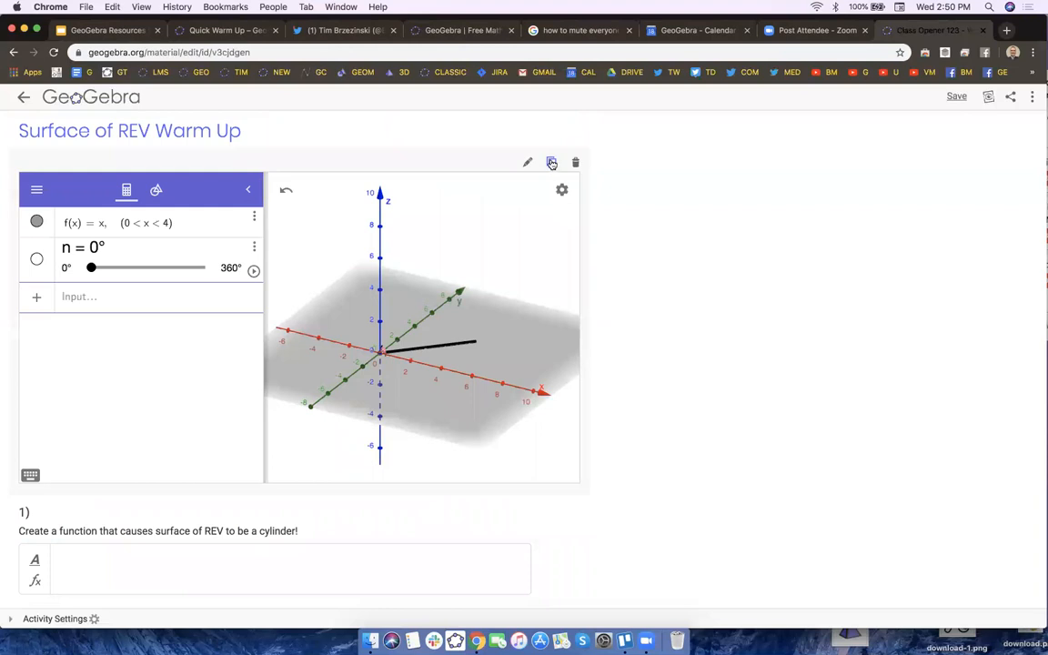
pyautogui.click(551, 164)
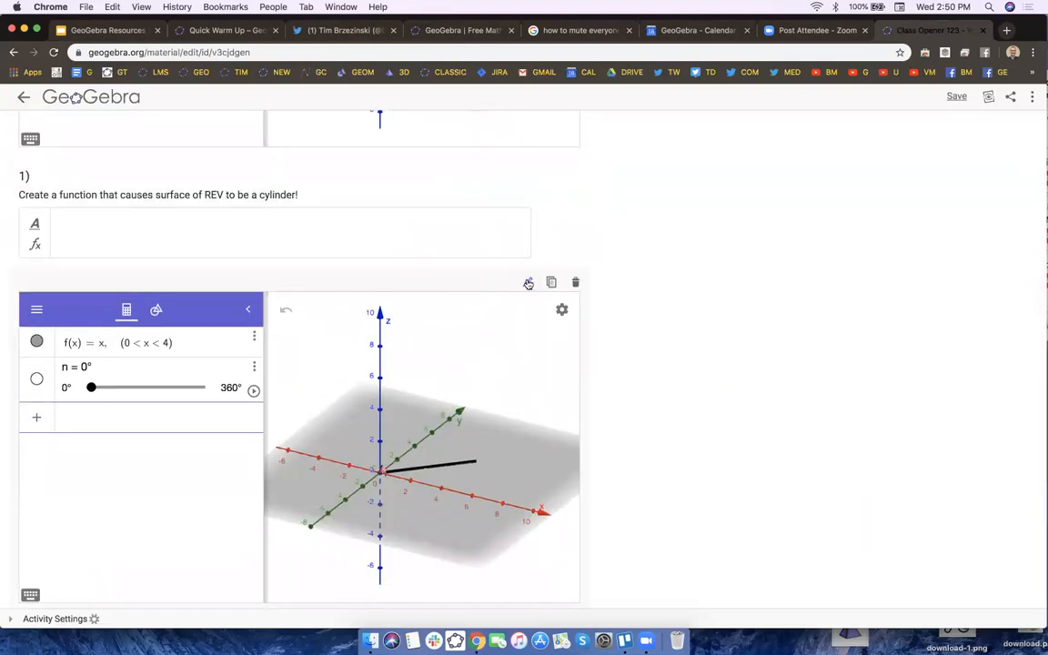
# Give the copied applet the heading "Create a function that causes surface of REV to be a cylinder!".
pyautogui.click(526, 281)
pyautogui.click(306, 304)
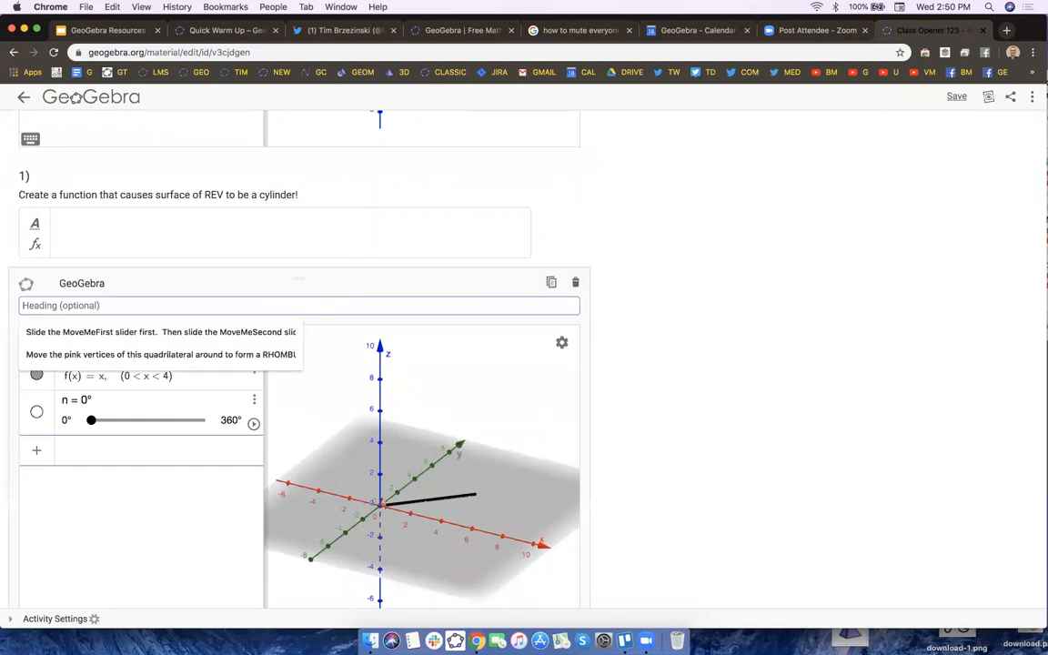
pyautogui.write('Create a function t')
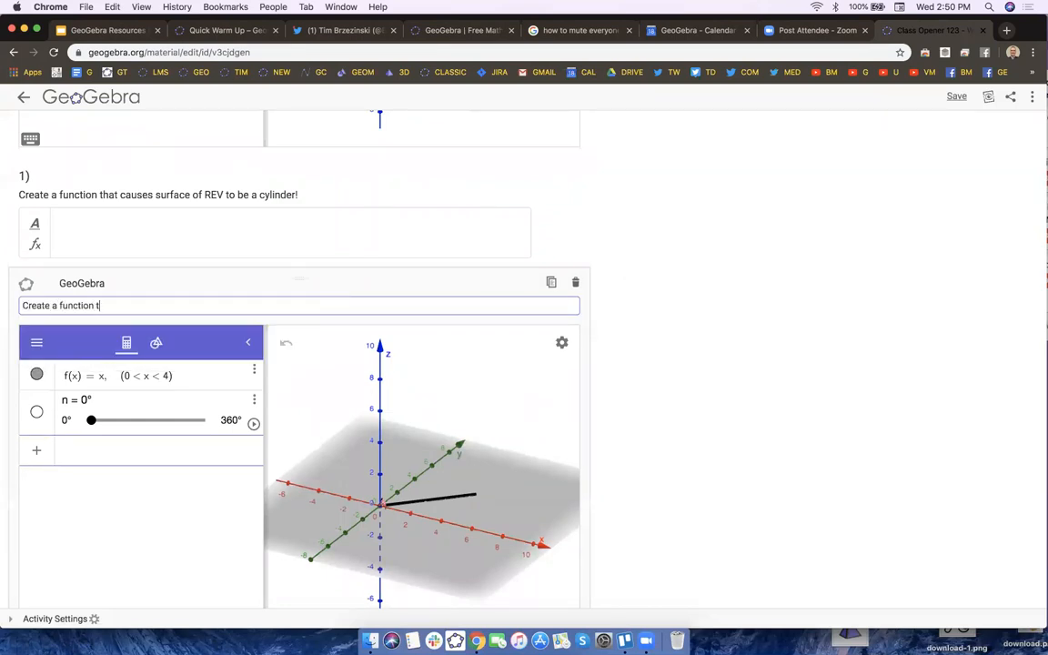
pyautogui.write('hat causes surface of REV to')
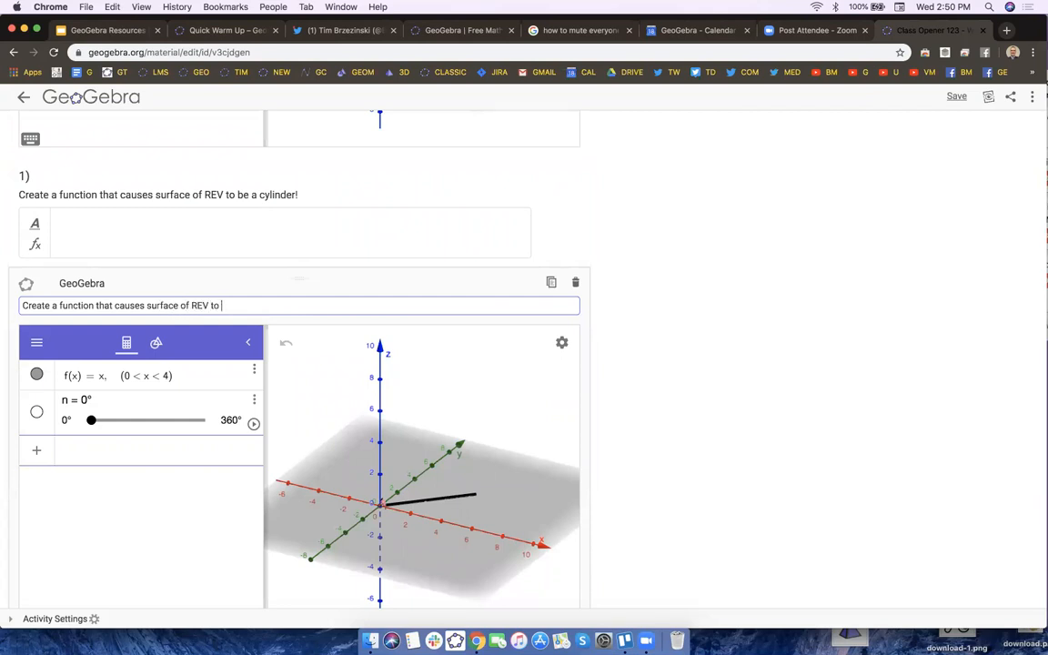
pyautogui.write(' be a cylinder!')
# Enable the toolbar in the copied applet's advanced settings and finish editing the element.
pyautogui.scroll(-4, 776, 393)
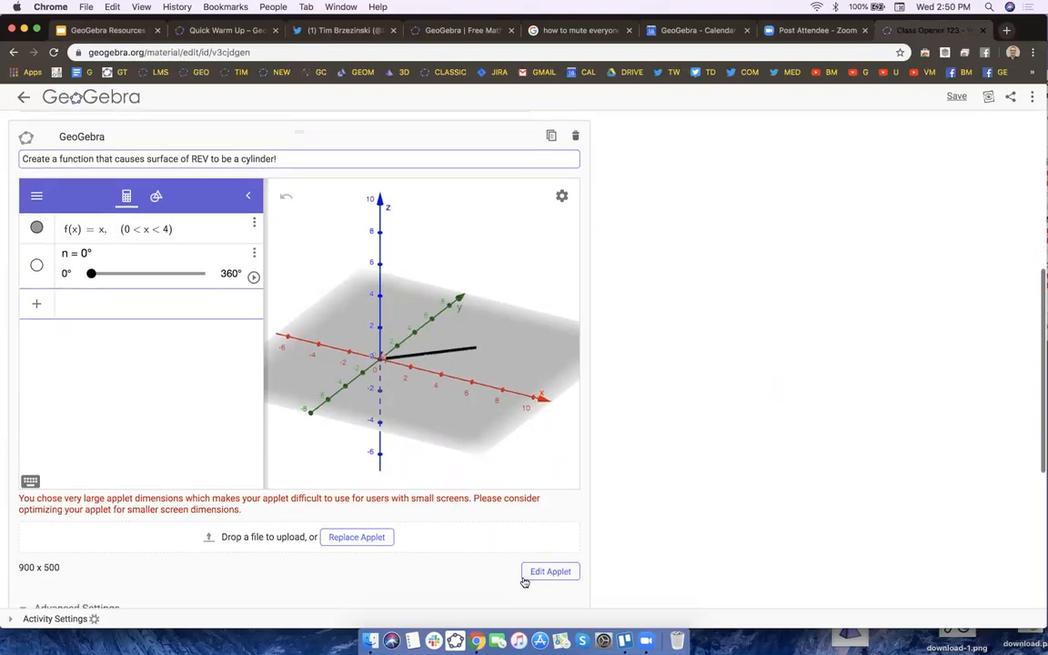
pyautogui.scroll(-5, 440, 552)
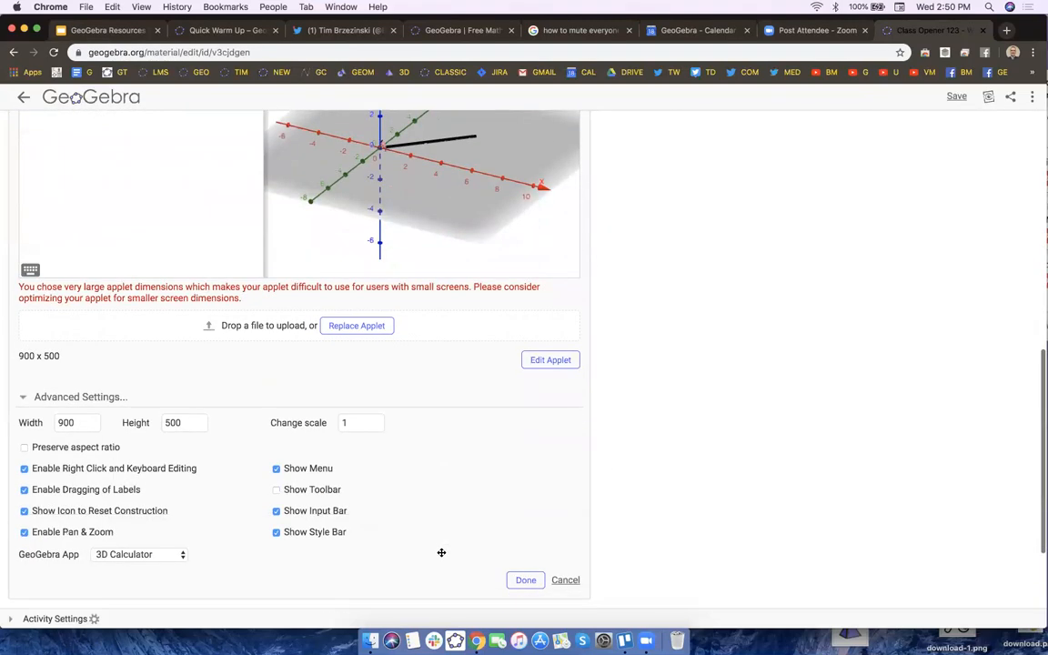
pyautogui.click(276, 492)
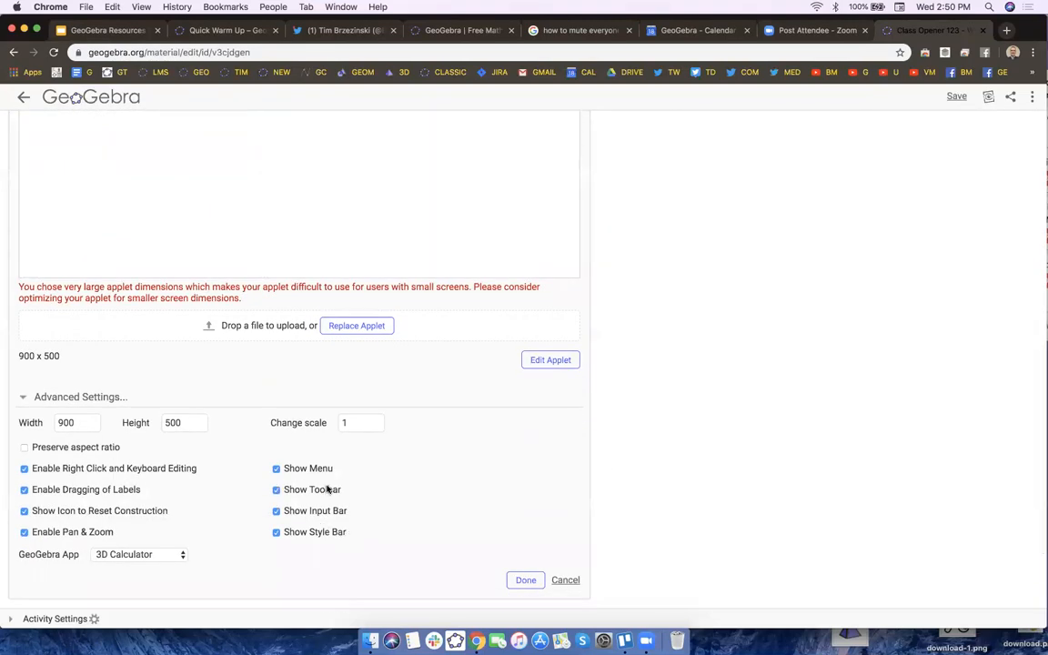
pyautogui.click(660, 480)
pyautogui.scroll(-5, 661, 482)
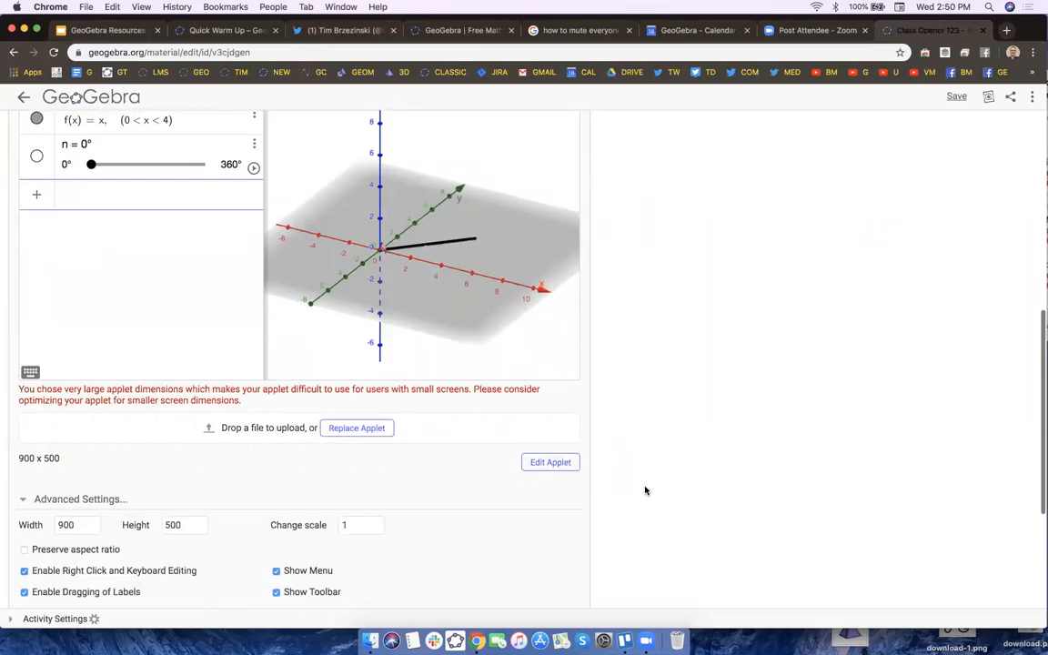
pyautogui.scroll(-2, 592, 519)
pyautogui.click(522, 575)
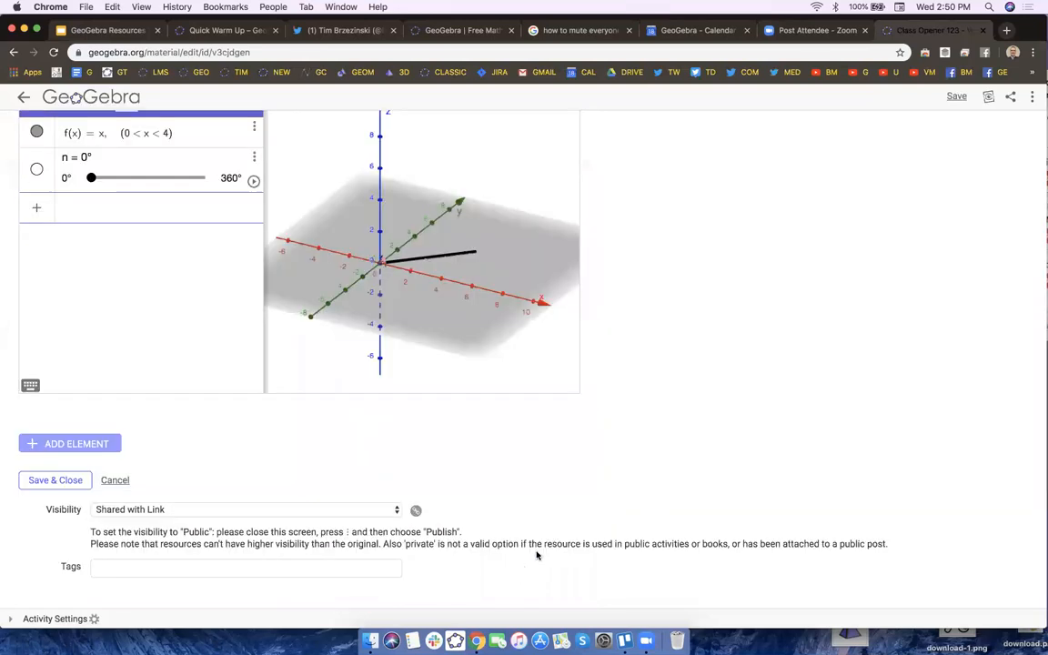
# Save and close the activity, and open Surface of REV Warm Up from the profile's resources.
pyautogui.click(55, 480)
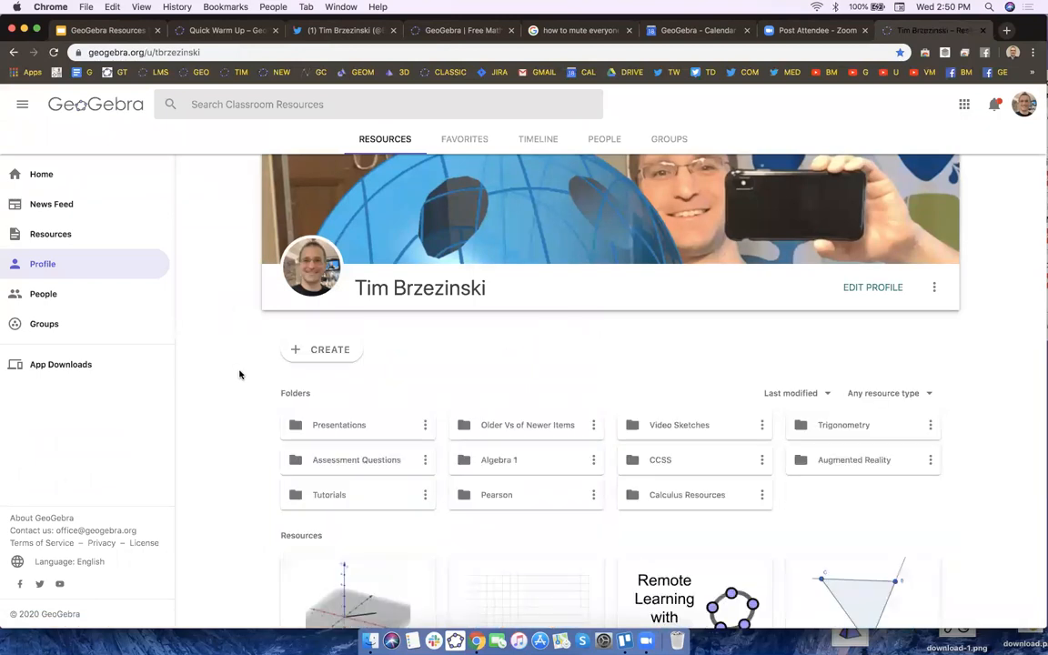
pyautogui.scroll(-5, 239, 374)
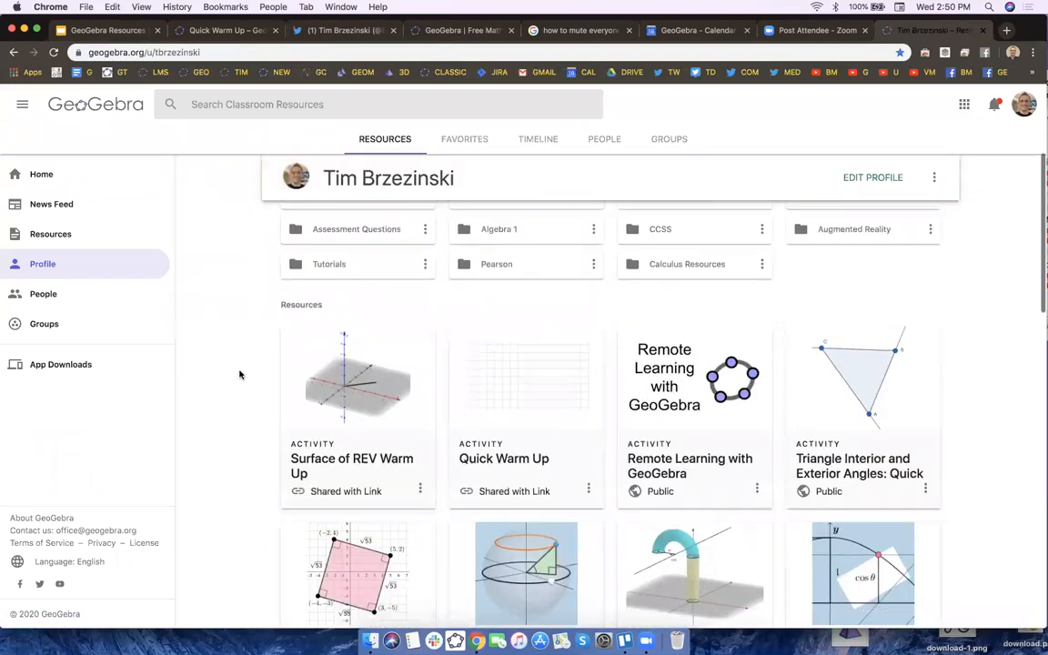
pyautogui.click(360, 383)
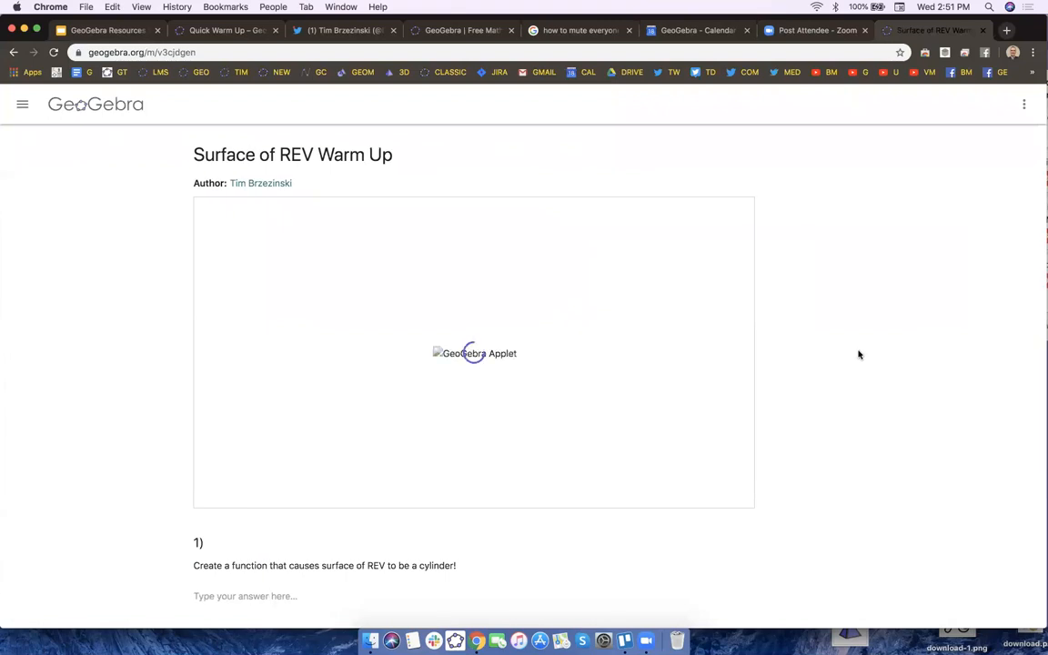
# Test the second applet by changing f(x) to 3 on 0 < x < 4 and moving slider n to 359°.
pyautogui.scroll(-5, 859, 355)
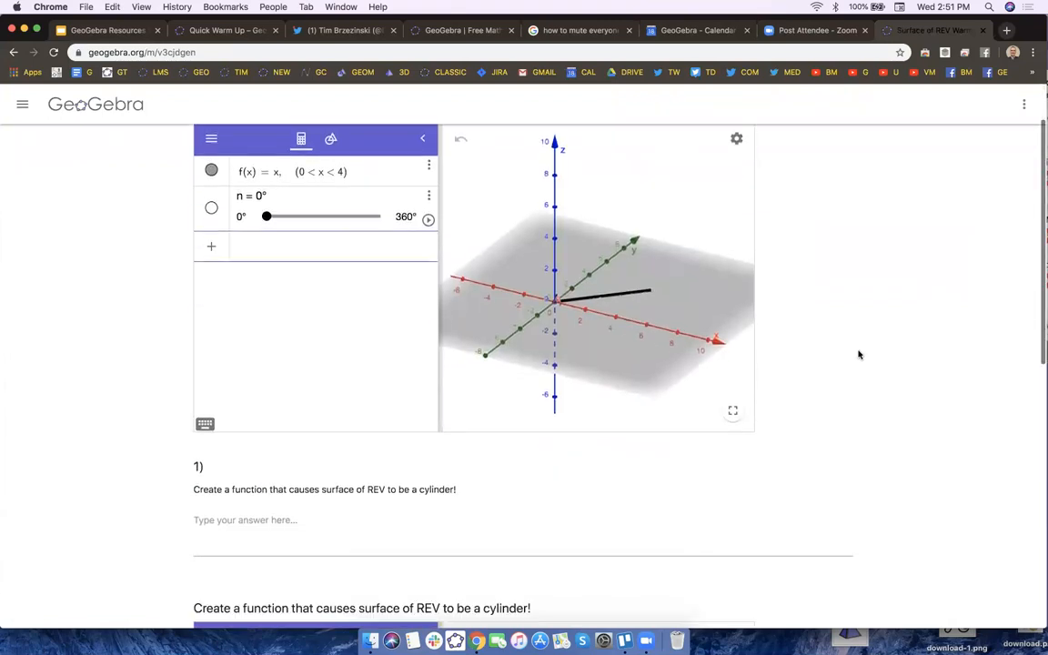
pyautogui.scroll(5, 858, 355)
pyautogui.scroll(-4, 800, 374)
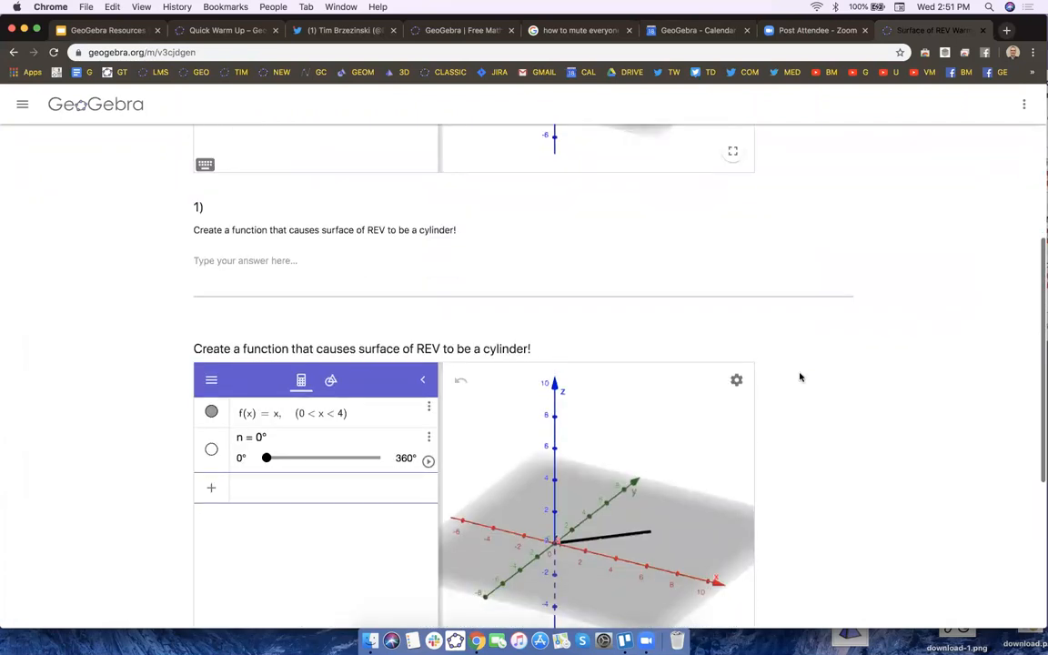
pyautogui.click(282, 418)
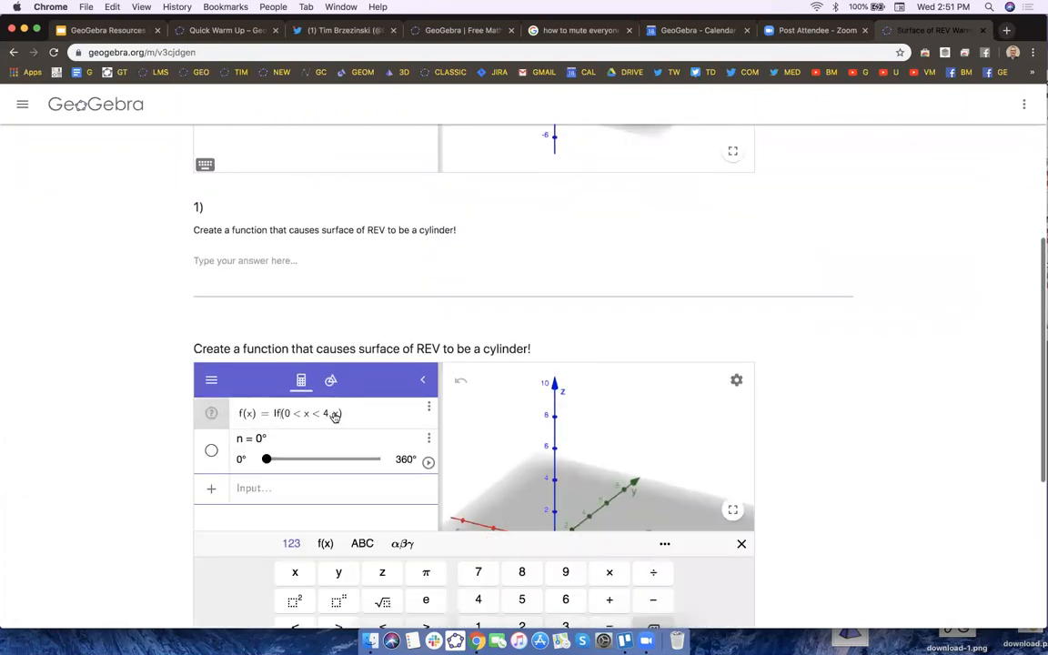
pyautogui.press('BackSpace')
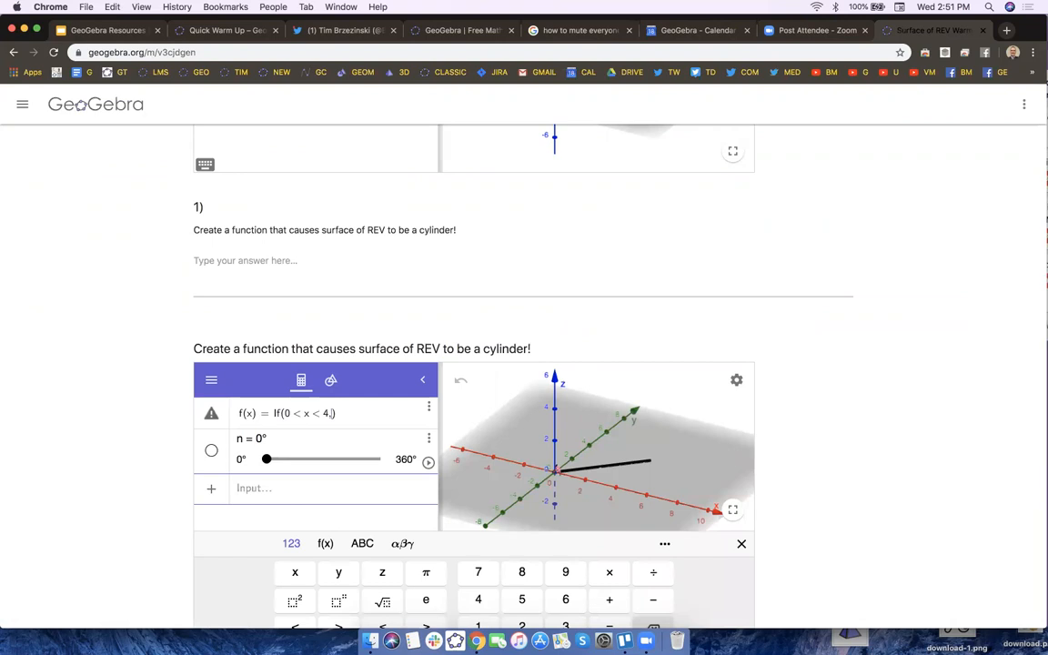
pyautogui.write('3')
pyautogui.press('Return')
pyautogui.moveTo(266, 458); pyautogui.dragTo(437, 448)
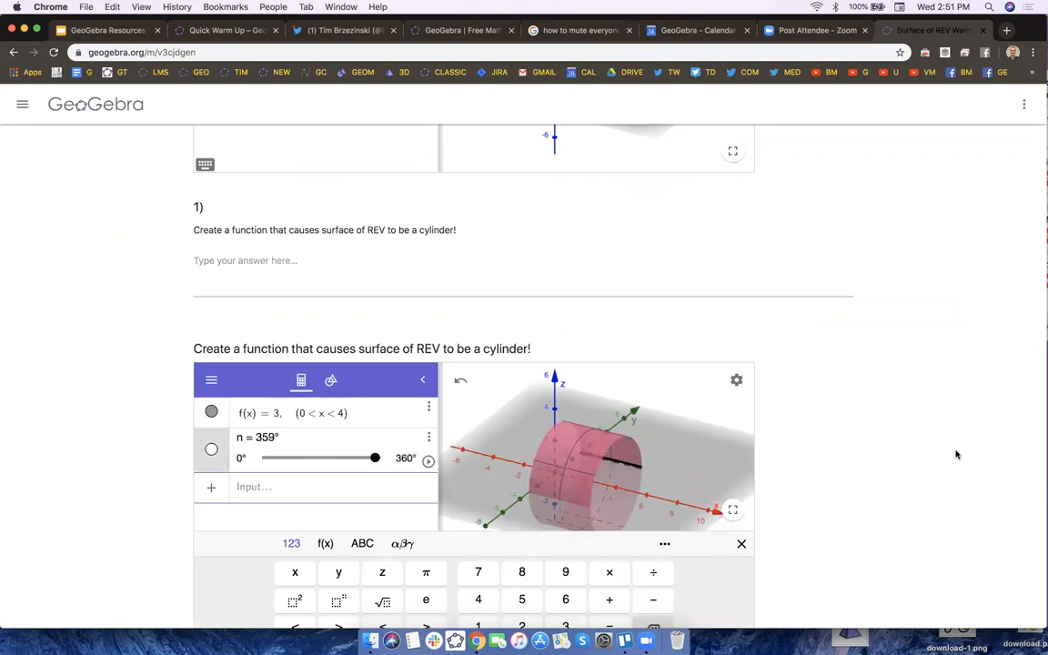
pyautogui.click(742, 546)
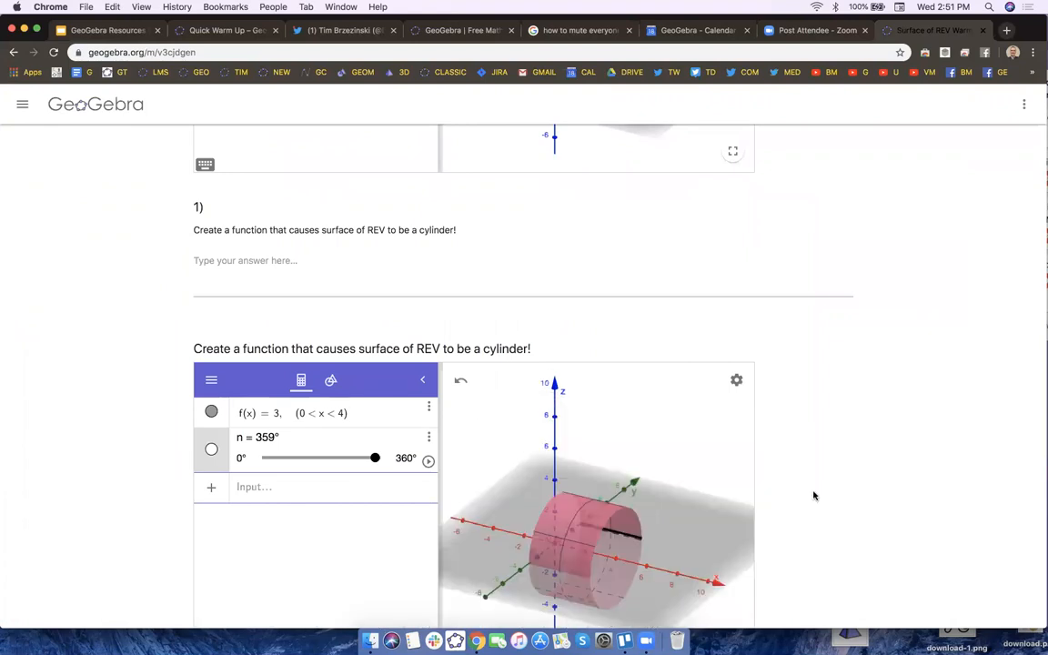
pyautogui.scroll(-4, 814, 495)
pyautogui.scroll(8, 814, 495)
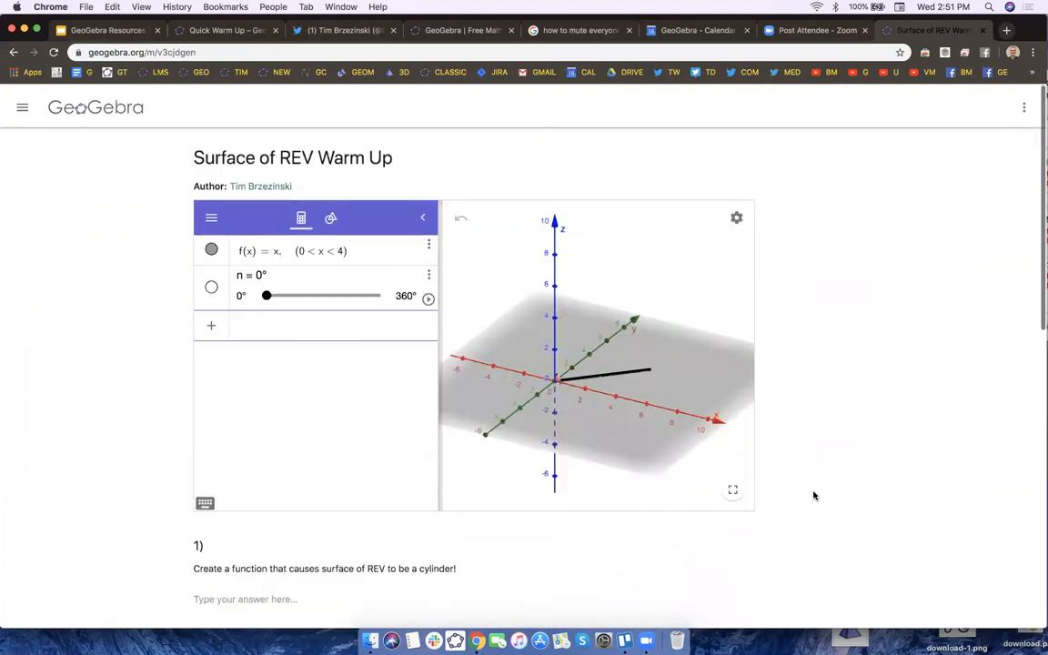
# Open geogebra.org in a new browser tab and search the classroom resources for "3D getting started".
pyautogui.click(1010, 32)
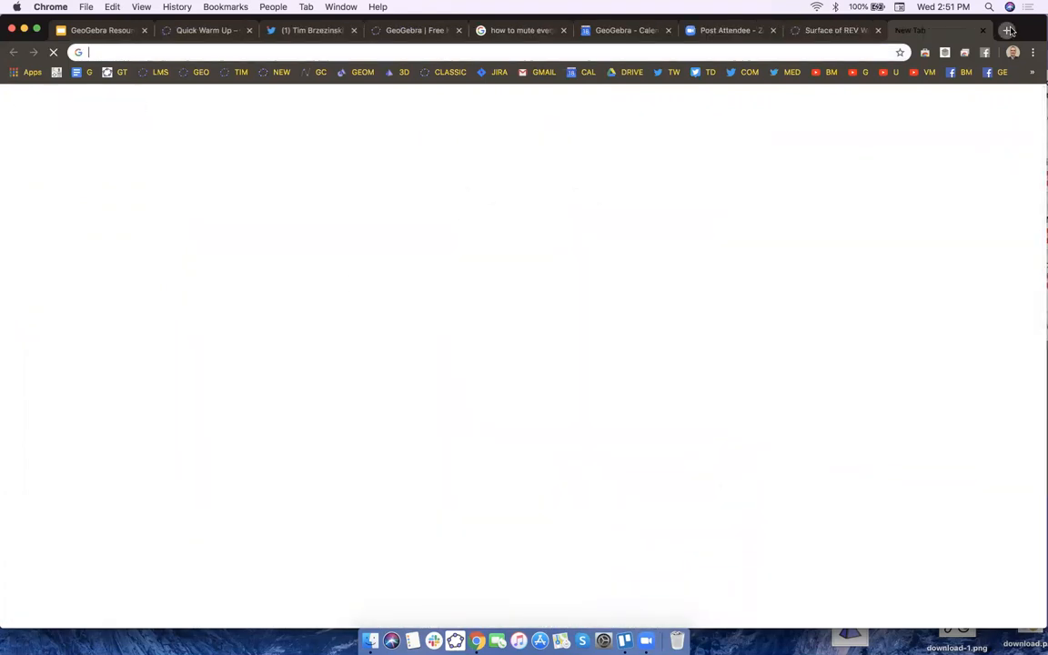
pyautogui.write('geogebra.org')
pyautogui.press('Return')
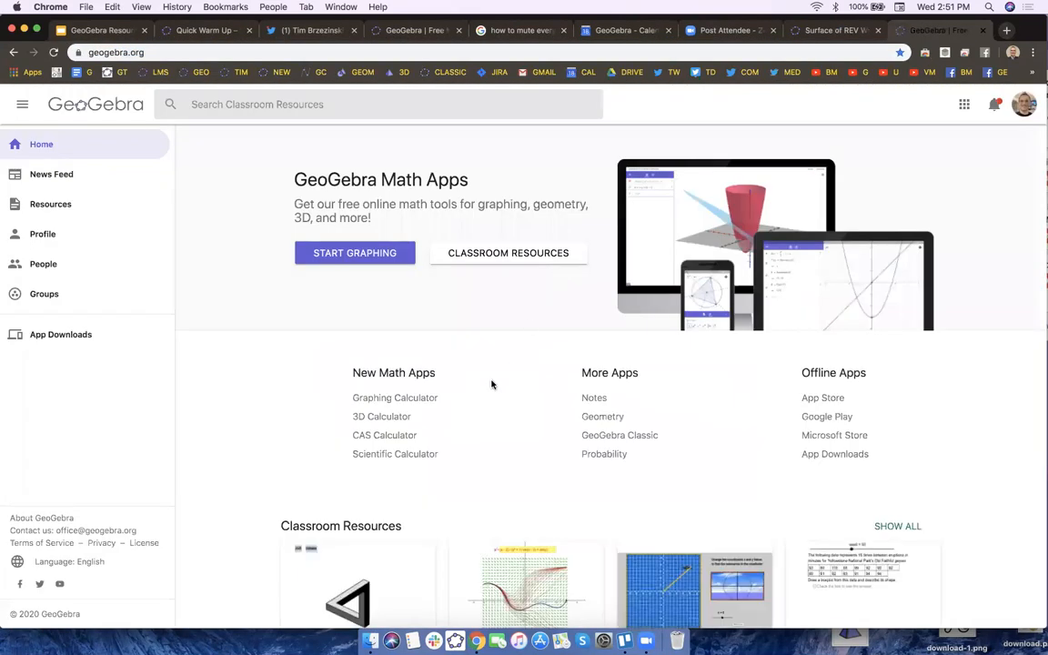
pyautogui.click(336, 110)
pyautogui.write('3D')
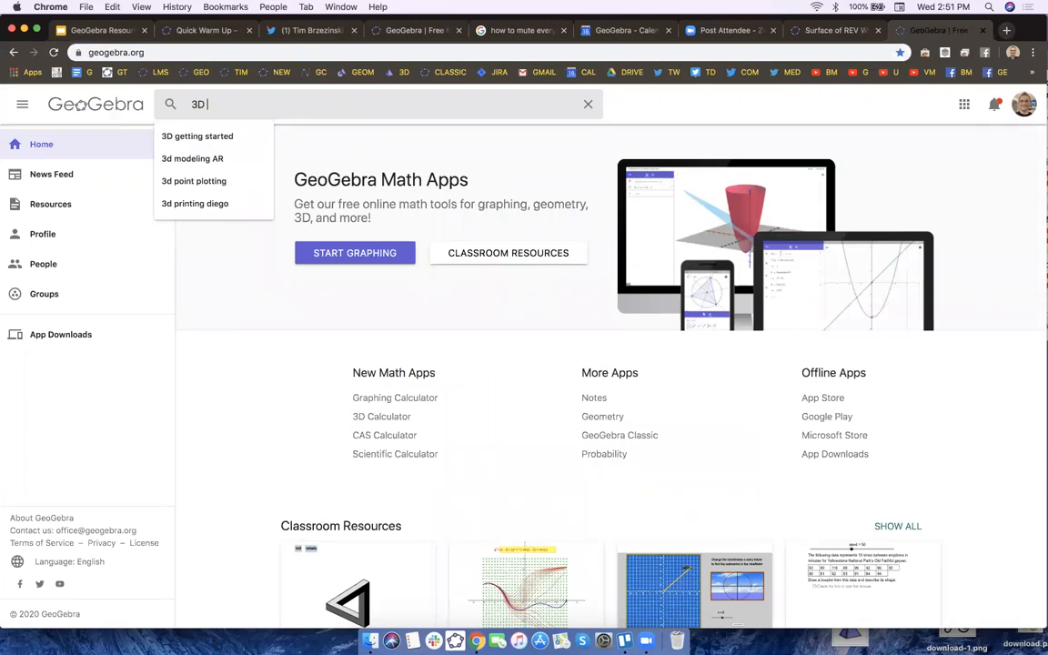
pyautogui.write(' getting started')
pyautogui.press('Return')
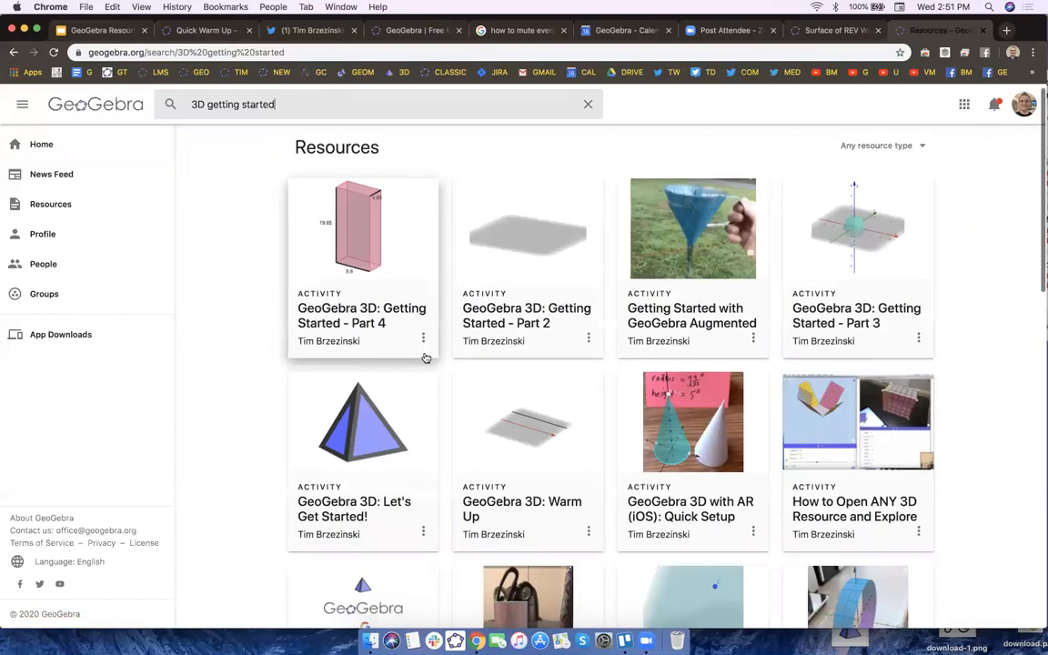
# Open the "GeoGebra 3D: Warm Up" activity from the search results and select its web address.
pyautogui.scroll(-1, 425, 355)
pyautogui.click(484, 418)
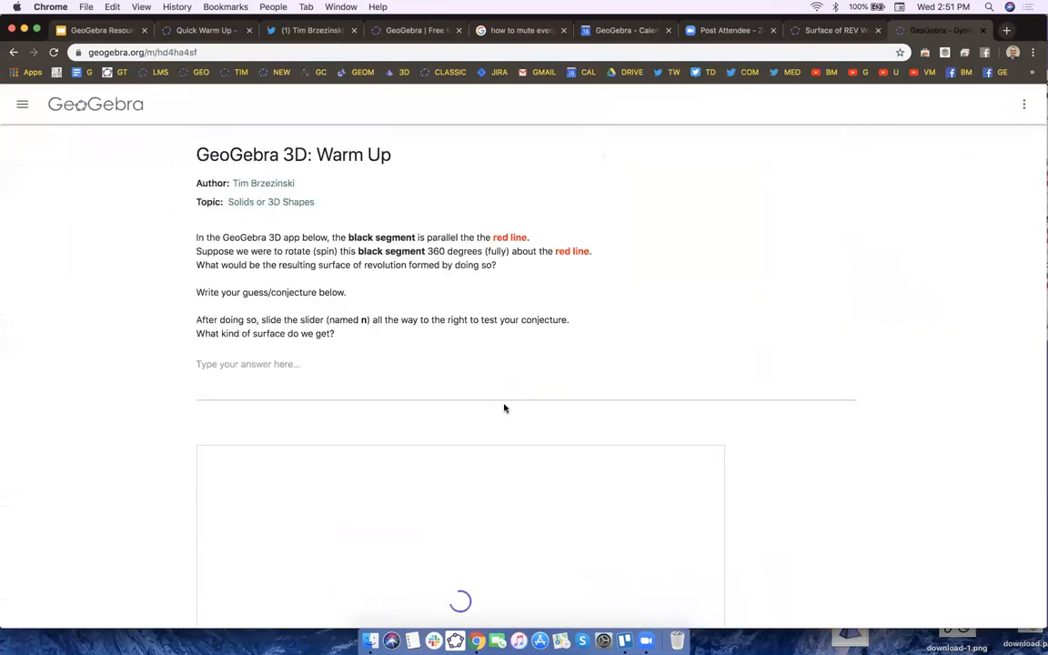
pyautogui.click(202, 53)
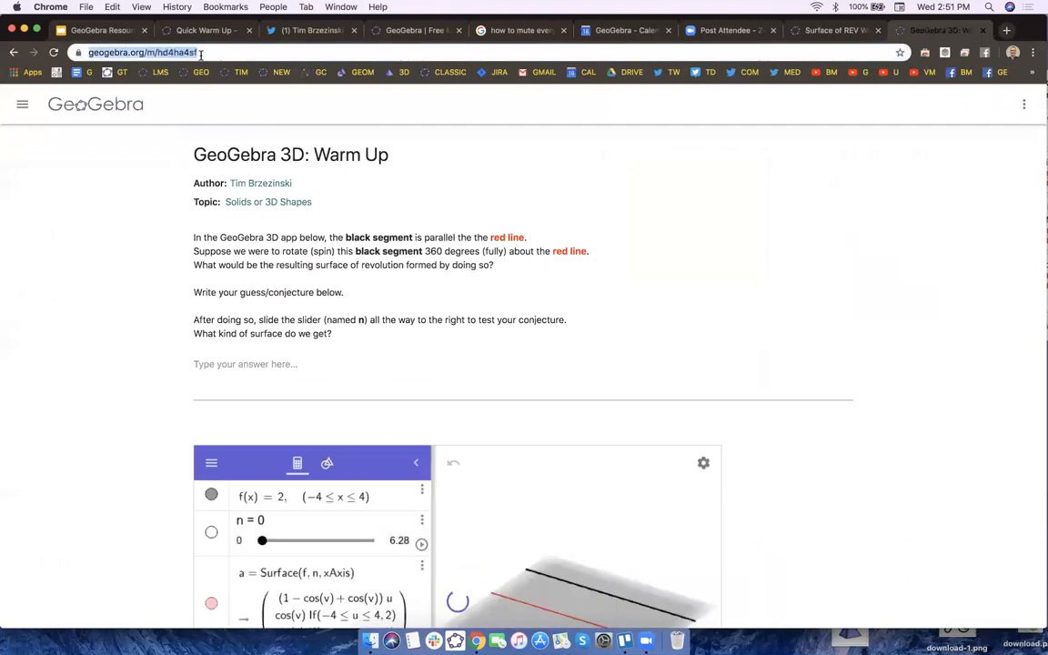
pyautogui.click(725, 29)
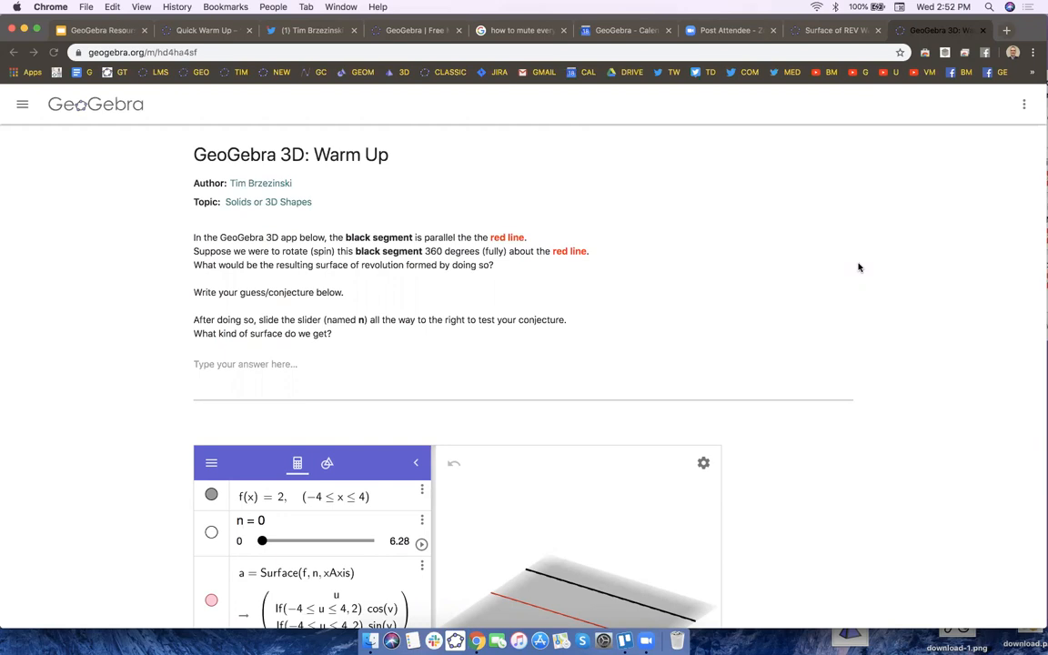
# Look through the applets and conjecture questions of the GeoGebra 3D: Warm Up activity.
pyautogui.scroll(-10, 608, 242)
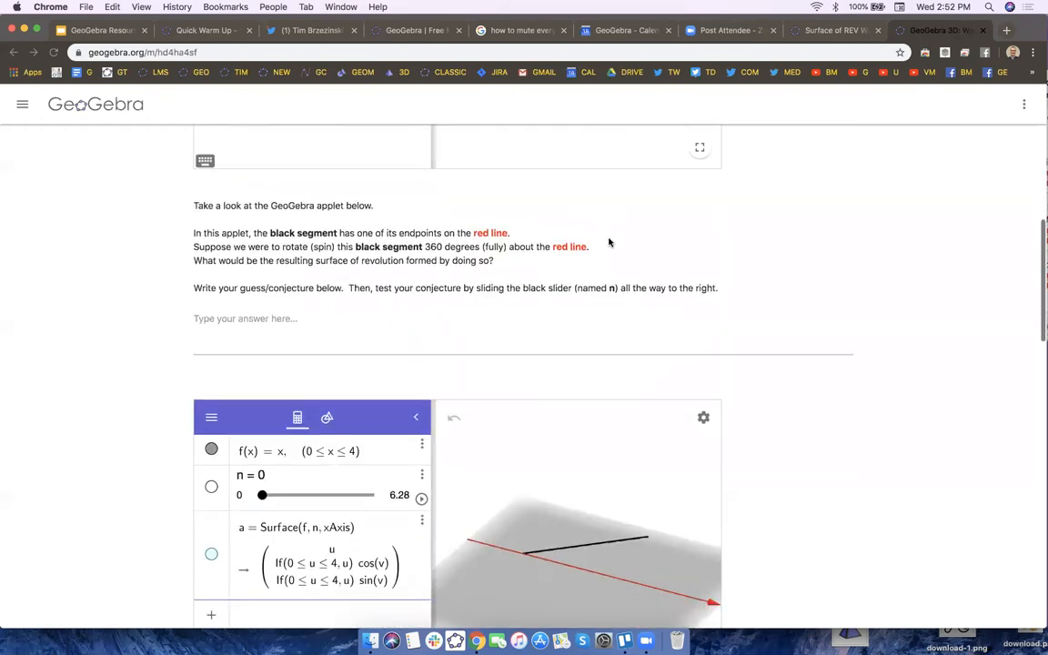
pyautogui.scroll(-8, 609, 241)
pyautogui.scroll(10, 608, 241)
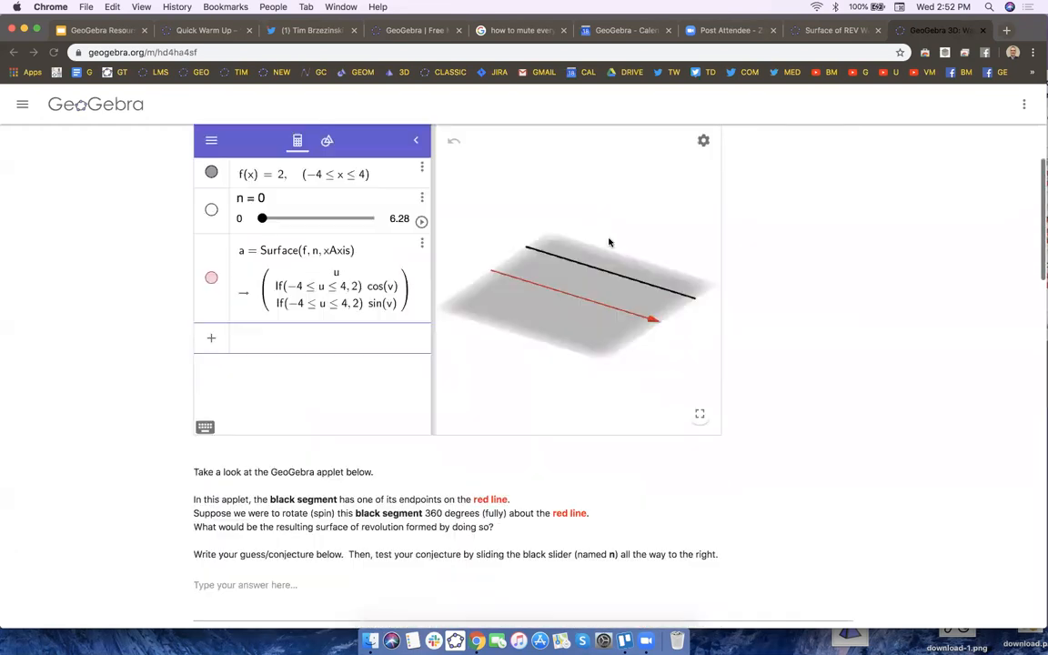
# Open the GeoGebra 3D Calculator in a new browser tab and construct a sphere centred at the origin through x = 4 on the x-axis.
pyautogui.scroll(3, 610, 242)
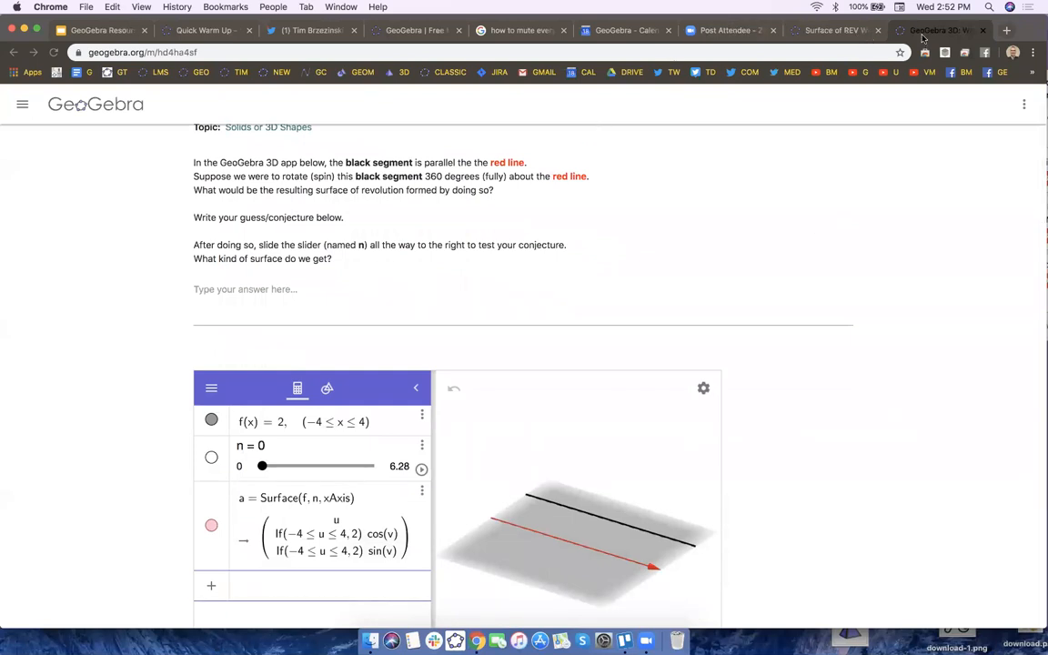
pyautogui.press('super+t')
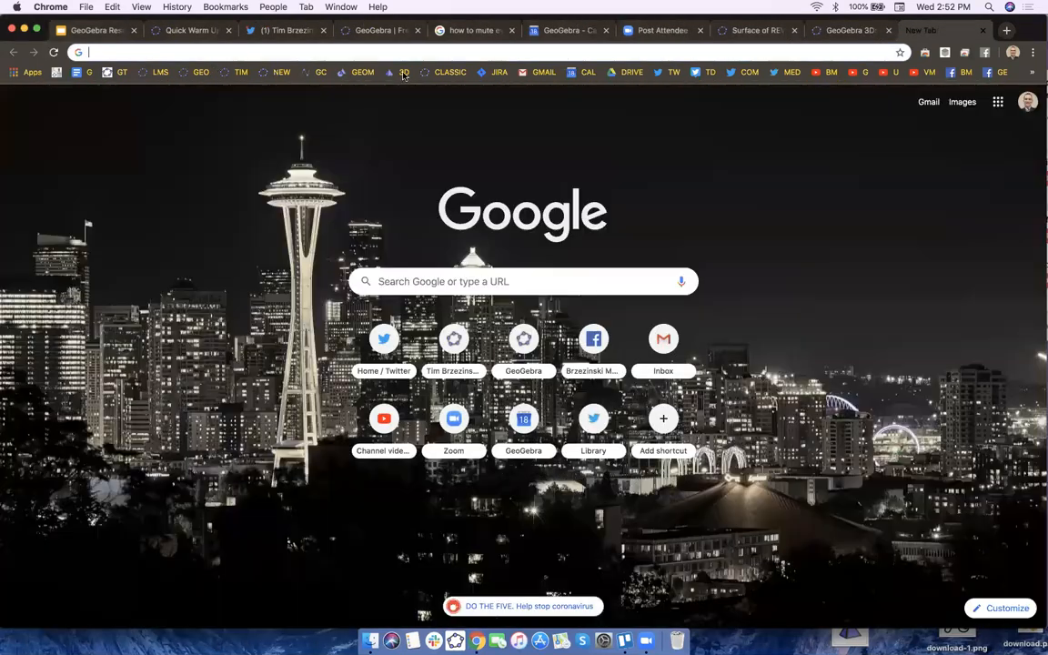
pyautogui.click(404, 73)
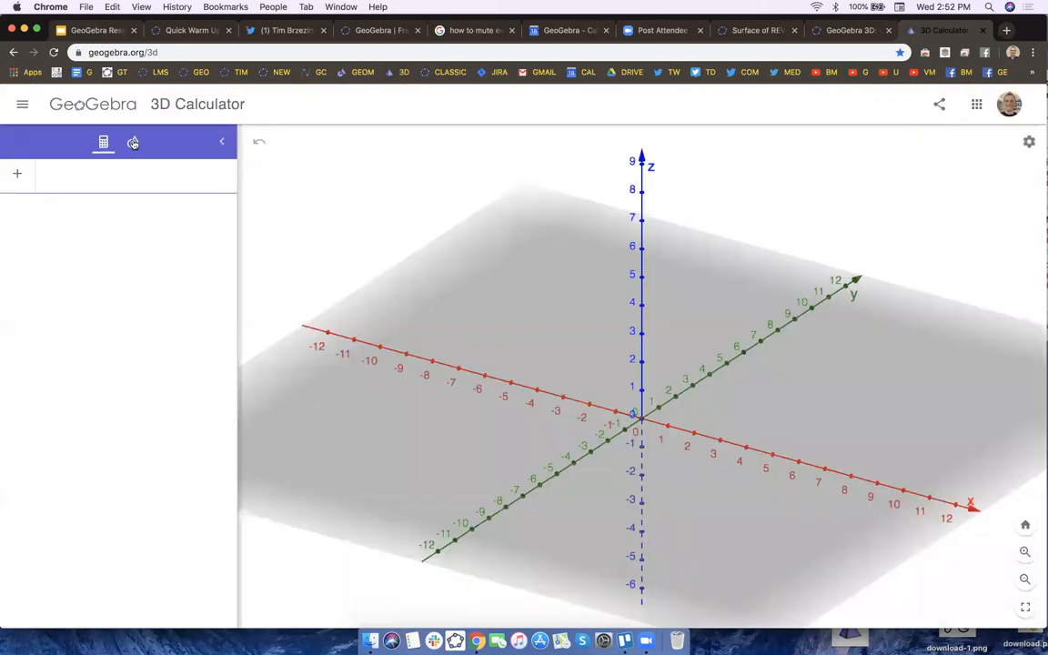
pyautogui.click(131, 143)
pyautogui.click(35, 248)
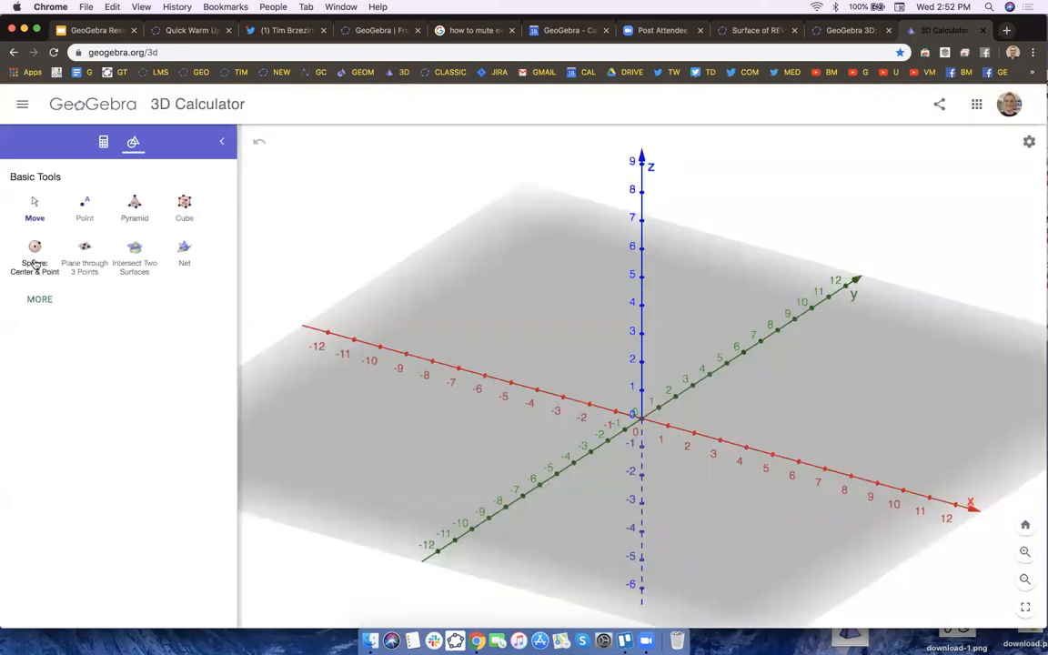
pyautogui.click(642, 420)
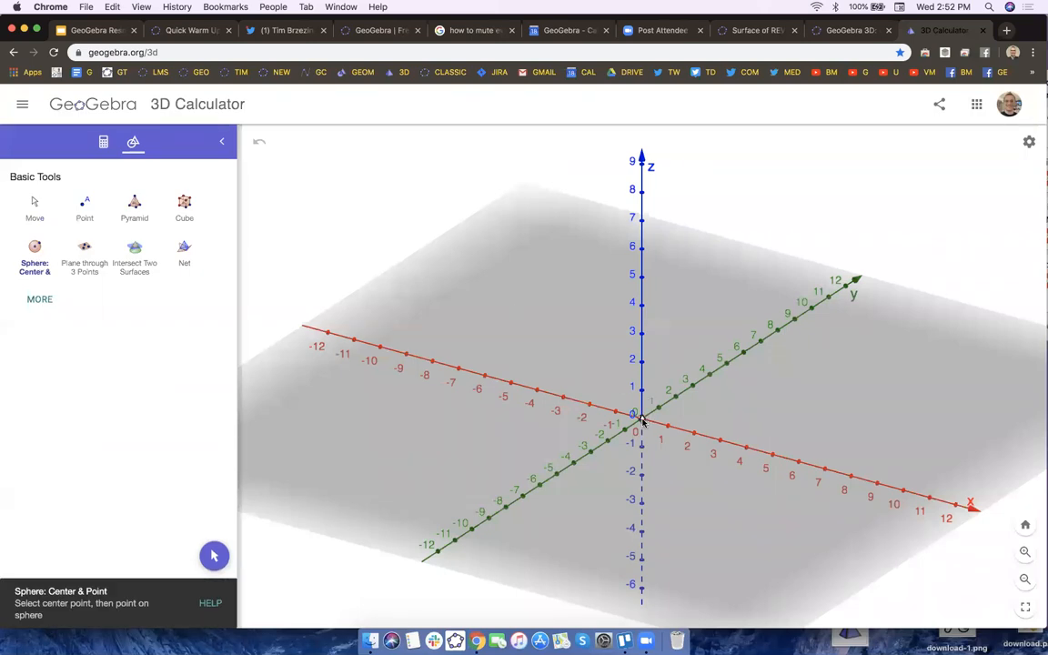
pyautogui.click(747, 449)
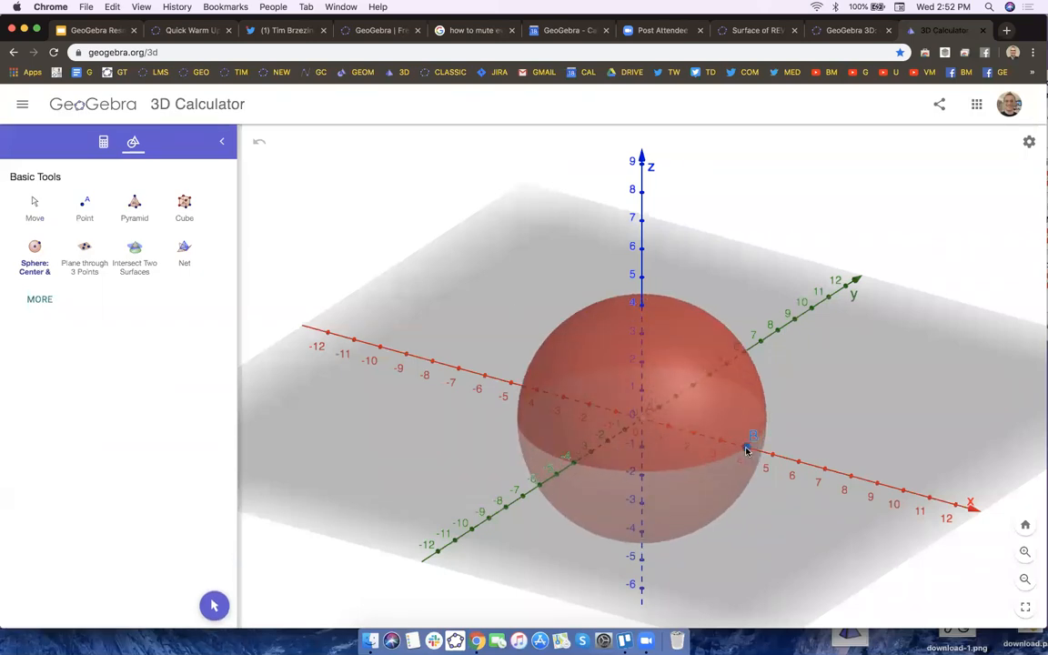
# Save the construction as Shared, titled "sample sphere for" plus the recipient's first name, and copy its share link.
pyautogui.click(22, 104)
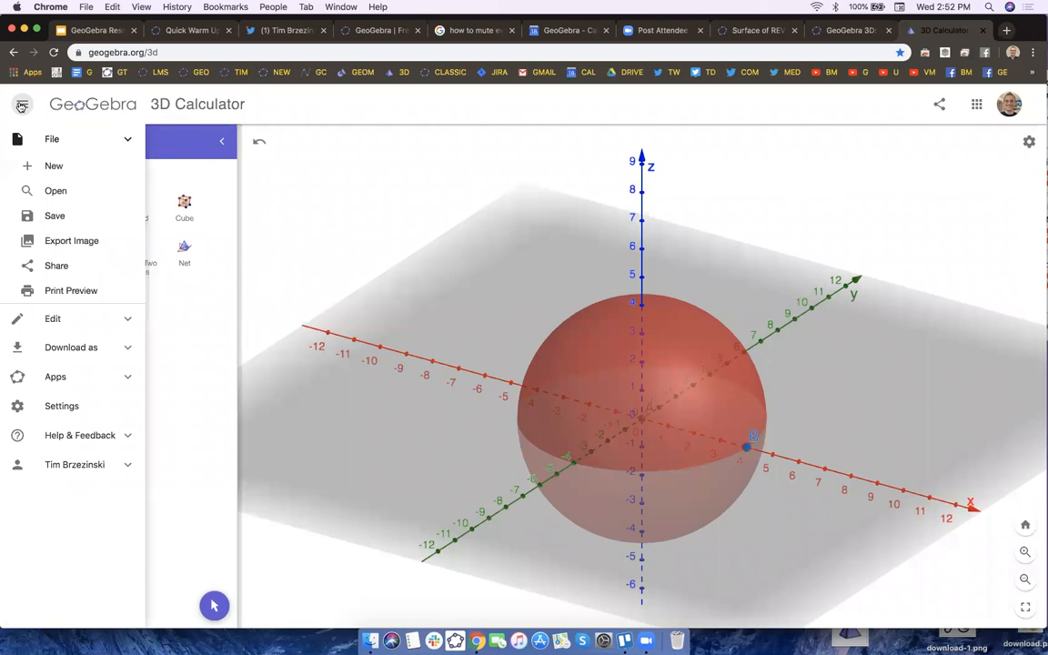
pyautogui.click(52, 215)
pyautogui.press('BackSpace')
pyautogui.write('sampel')
pyautogui.press('BackSpace')
pyautogui.press('BackSpace')
pyautogui.write('le')
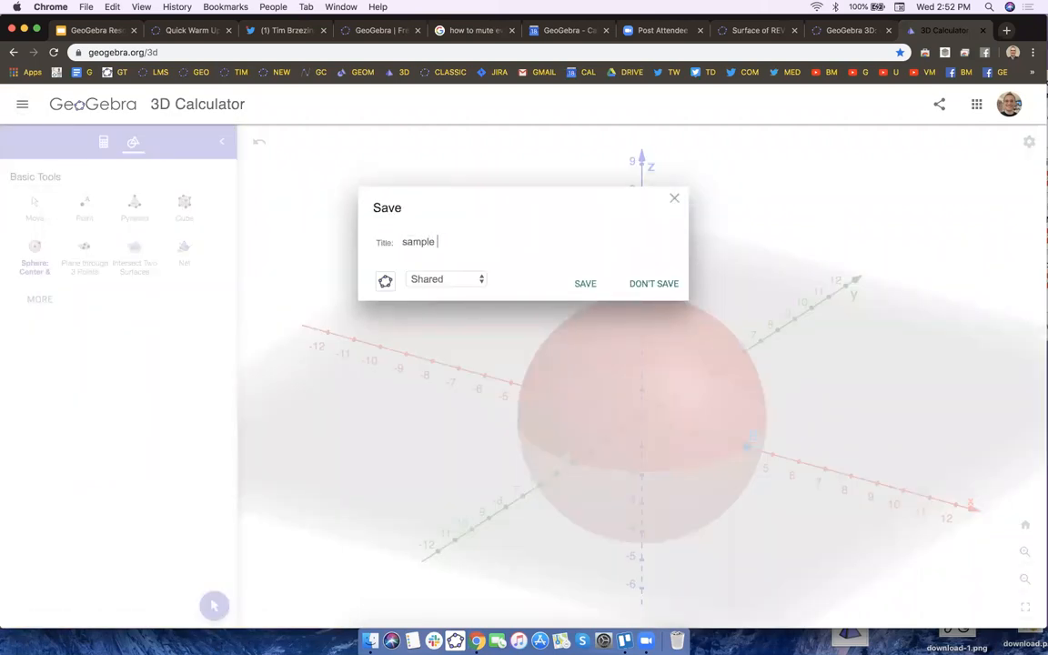
pyautogui.write(' sphere for Gail')
pyautogui.click(590, 285)
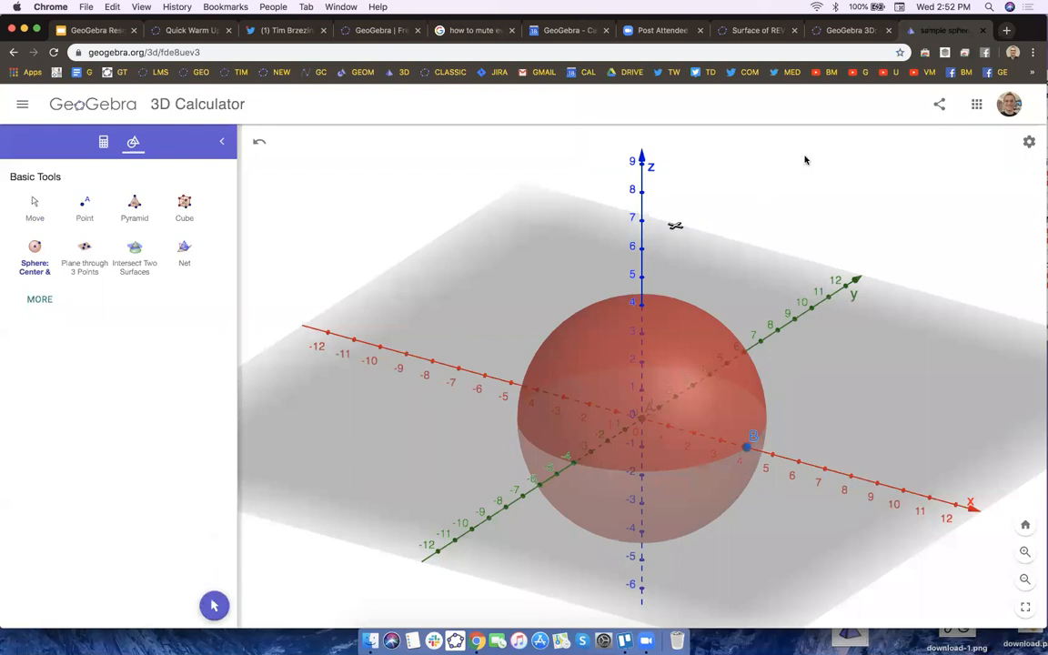
pyautogui.click(938, 104)
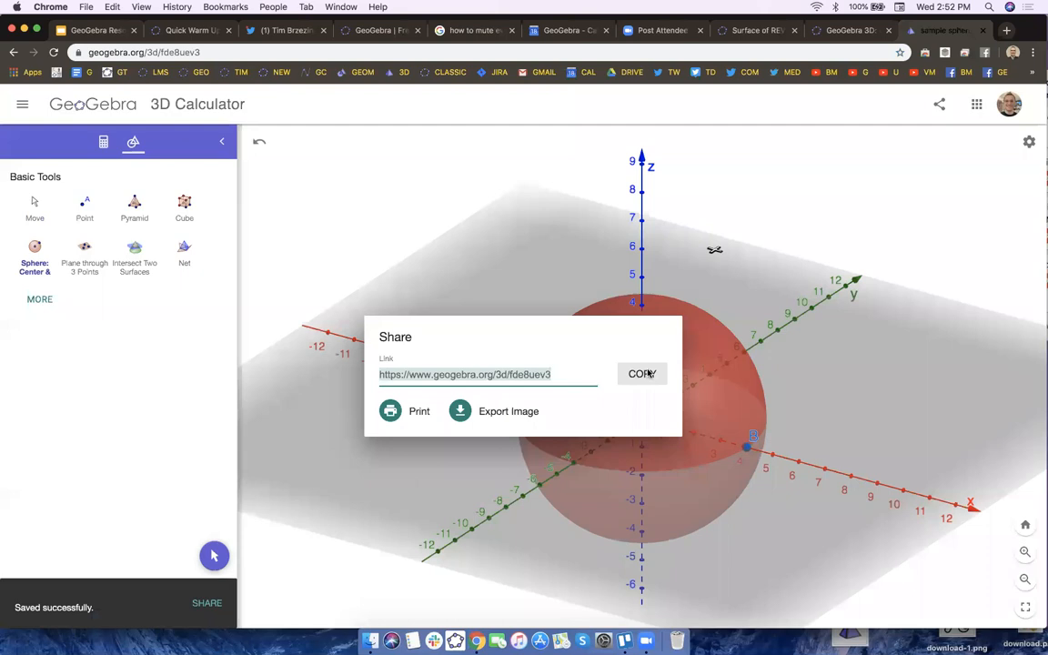
pyautogui.click(642, 373)
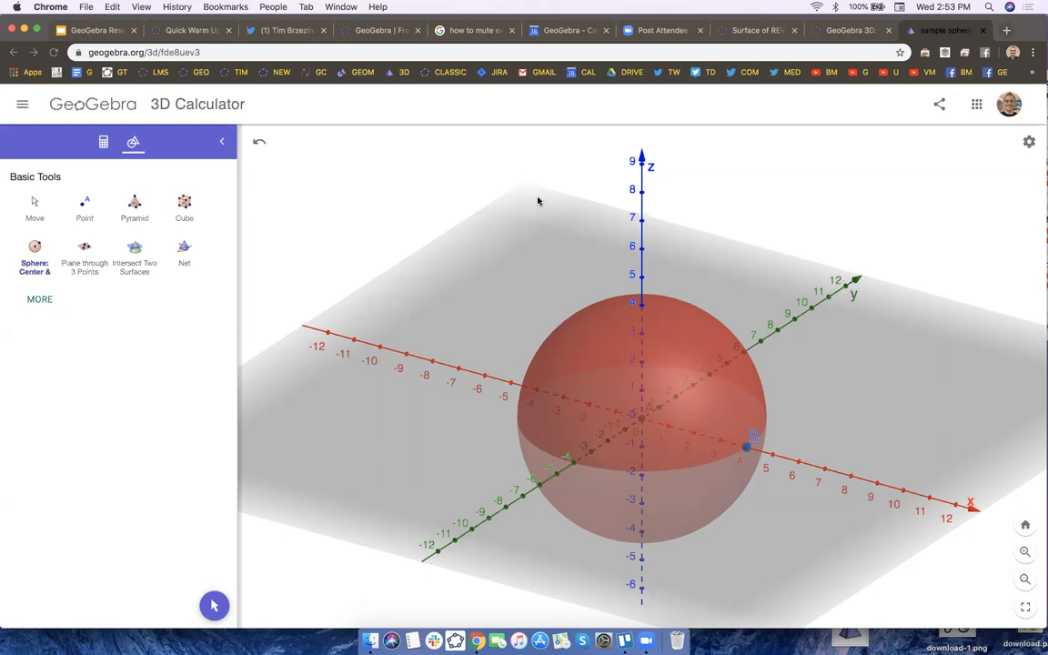
# Build a cube from two base points on the negative-x side of the sphere and create its net.
pyautogui.click(166, 188)
pyautogui.click(407, 379)
pyautogui.click(468, 338)
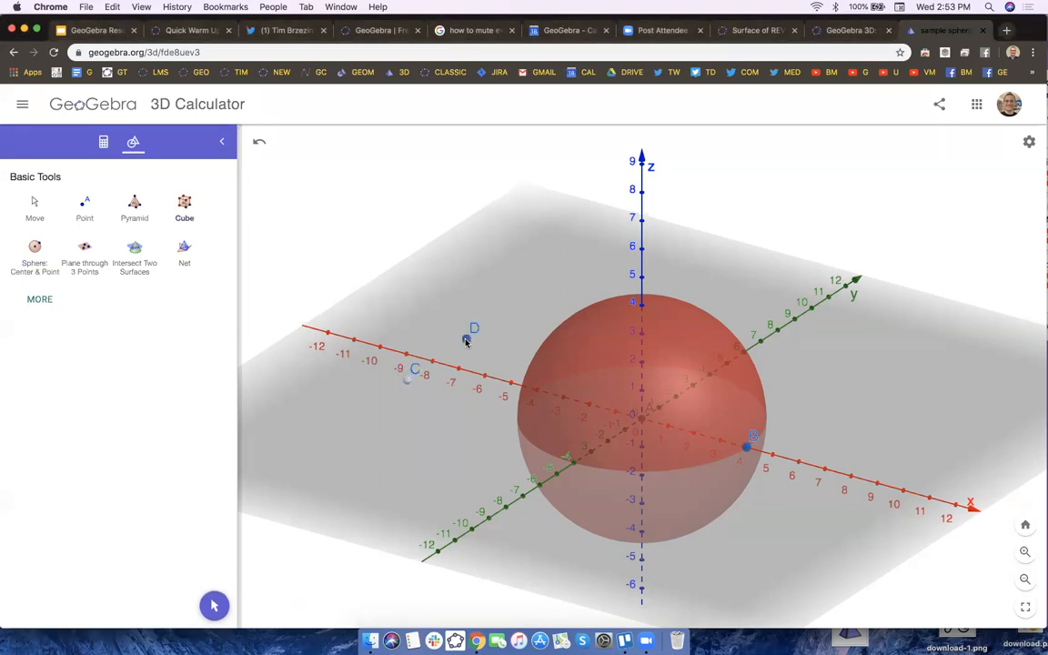
pyautogui.click(185, 252)
pyautogui.click(341, 227)
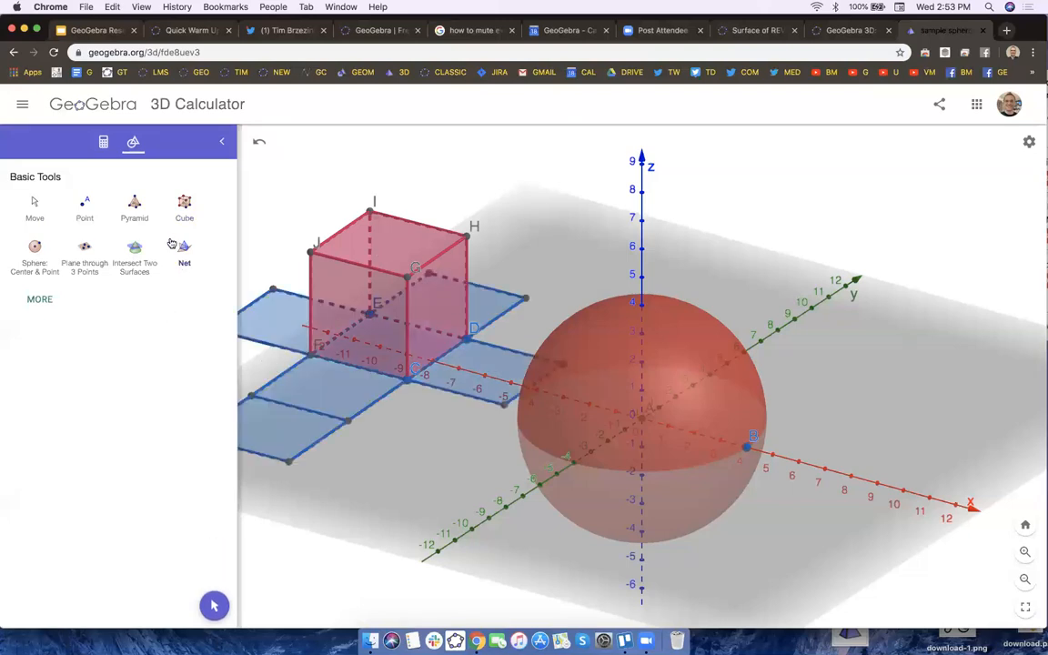
# Partially fold the cube's net and orbit to a lower view of the cube and sphere.
pyautogui.click(214, 605)
pyautogui.moveTo(288, 425); pyautogui.dragTo(332, 380)
pyautogui.moveTo(353, 491); pyautogui.dragTo(333, 477)
# Save the sphere and cube construction under its existing title as Shared and copy the share link.
pyautogui.click(23, 106)
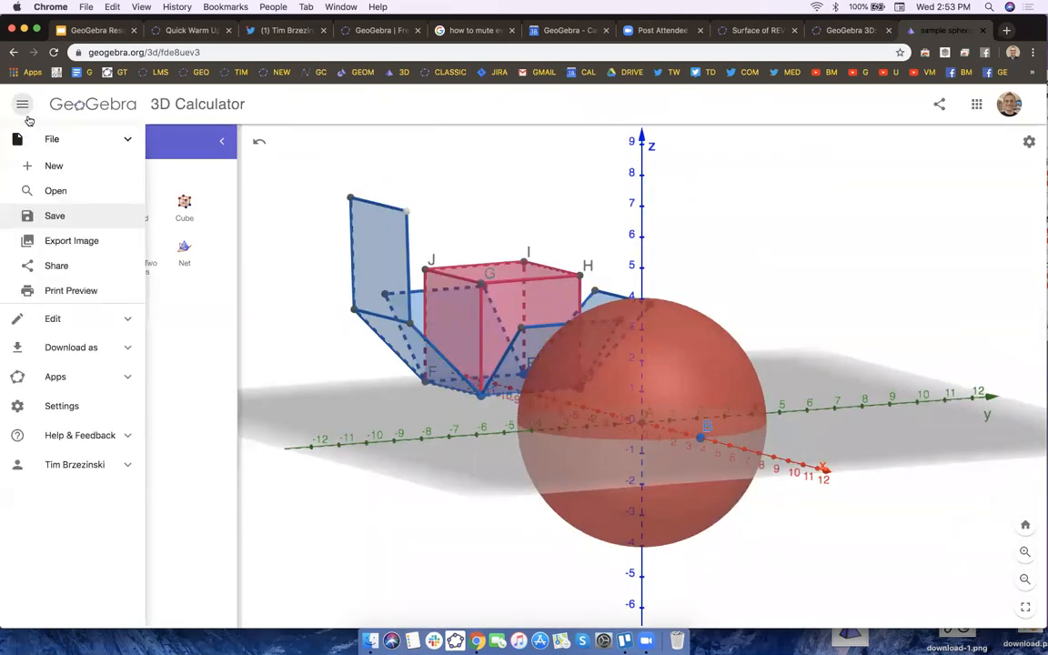
pyautogui.click(55, 216)
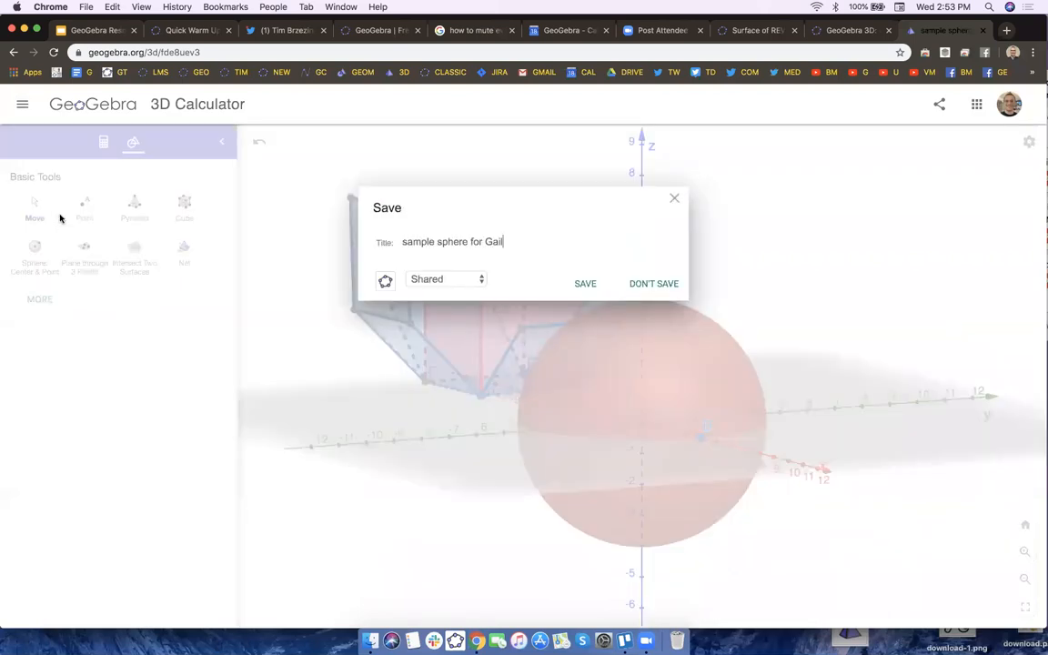
pyautogui.write('2')
pyautogui.press('BackSpace')
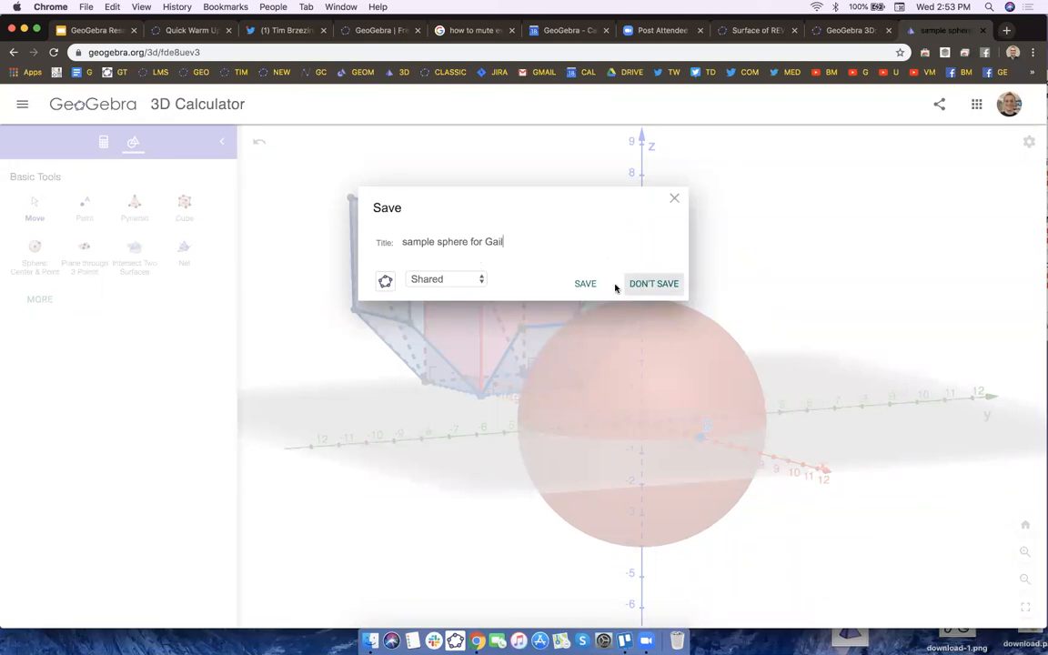
pyautogui.click(586, 285)
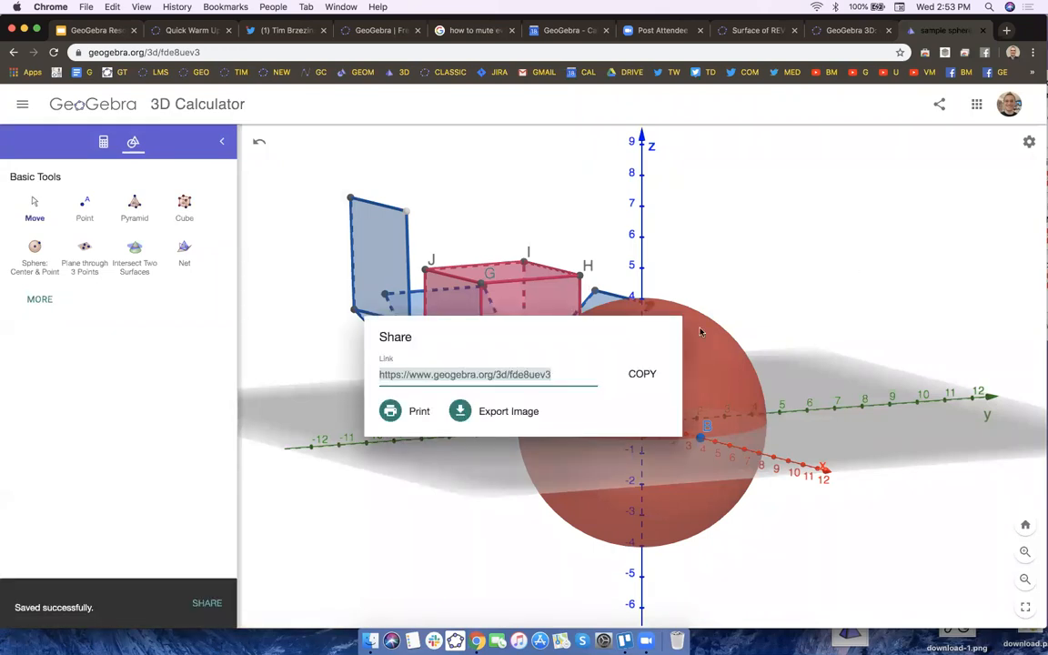
pyautogui.click(642, 374)
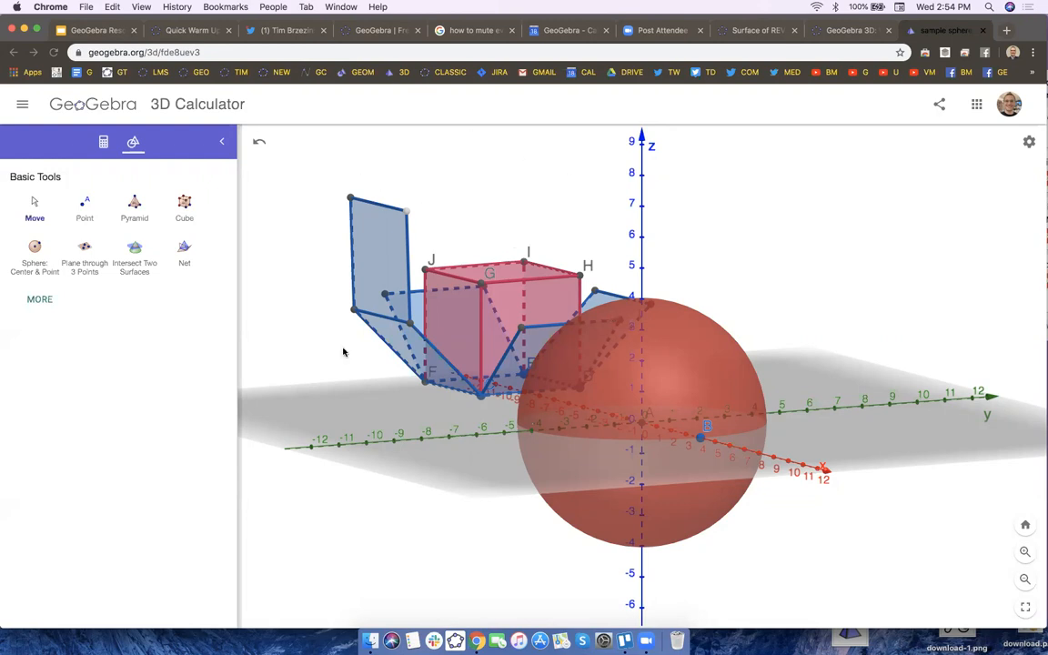
# In the open Quick Warm Up activity, draw two slanted lines through grid points in the applet, one below the other.
pyautogui.click(192, 30)
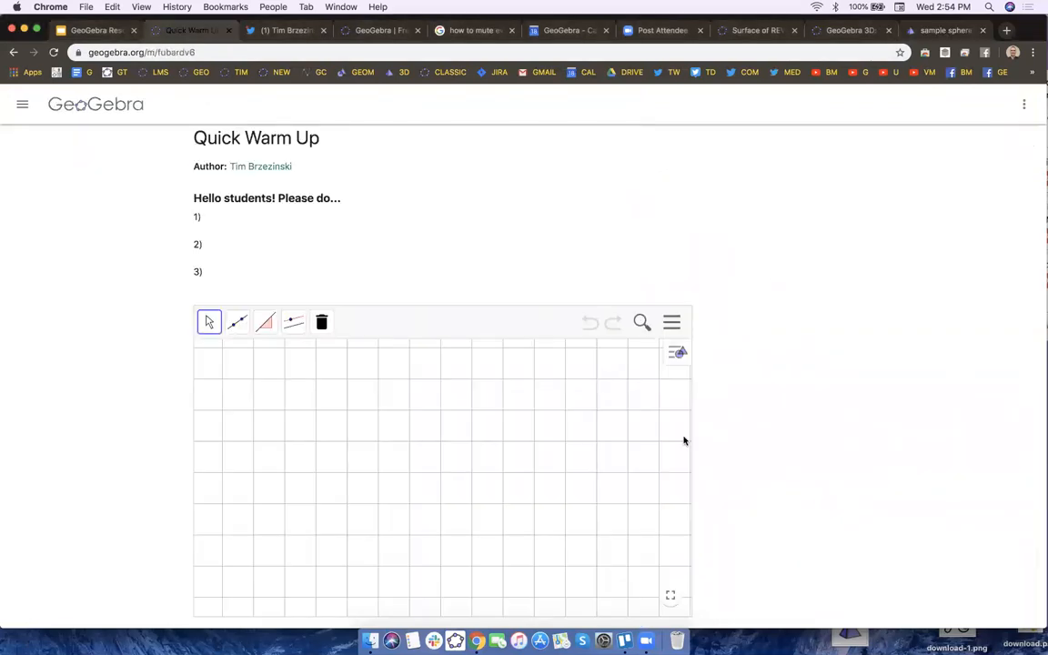
pyautogui.scroll(-3, 684, 441)
pyautogui.scroll(3, 546, 382)
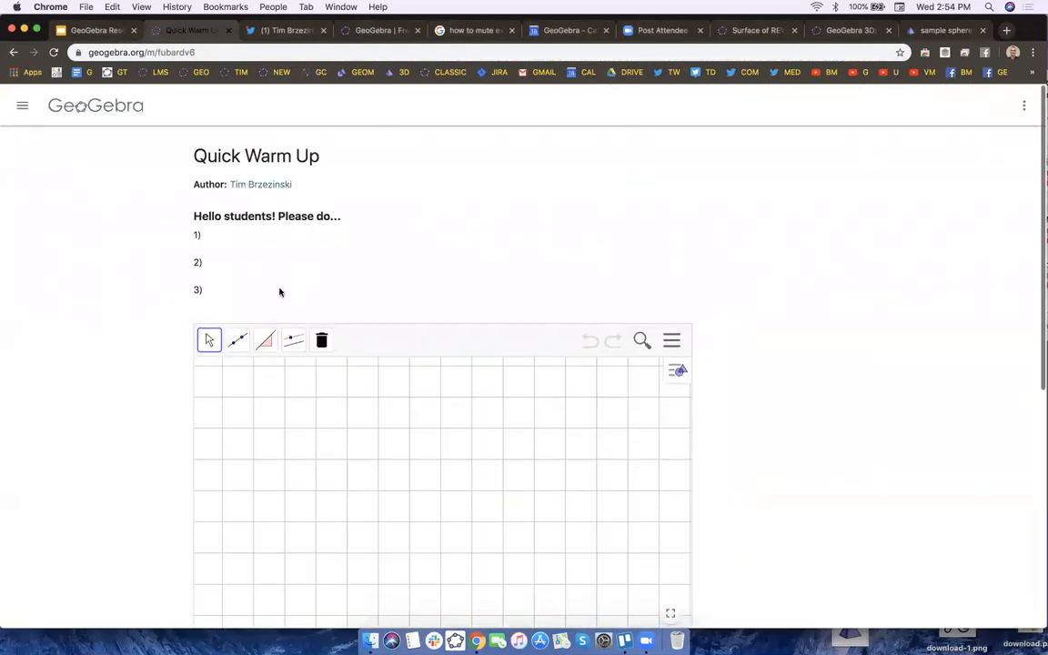
pyautogui.moveTo(225, 233); pyautogui.dragTo(224, 312)
pyautogui.click(150, 455)
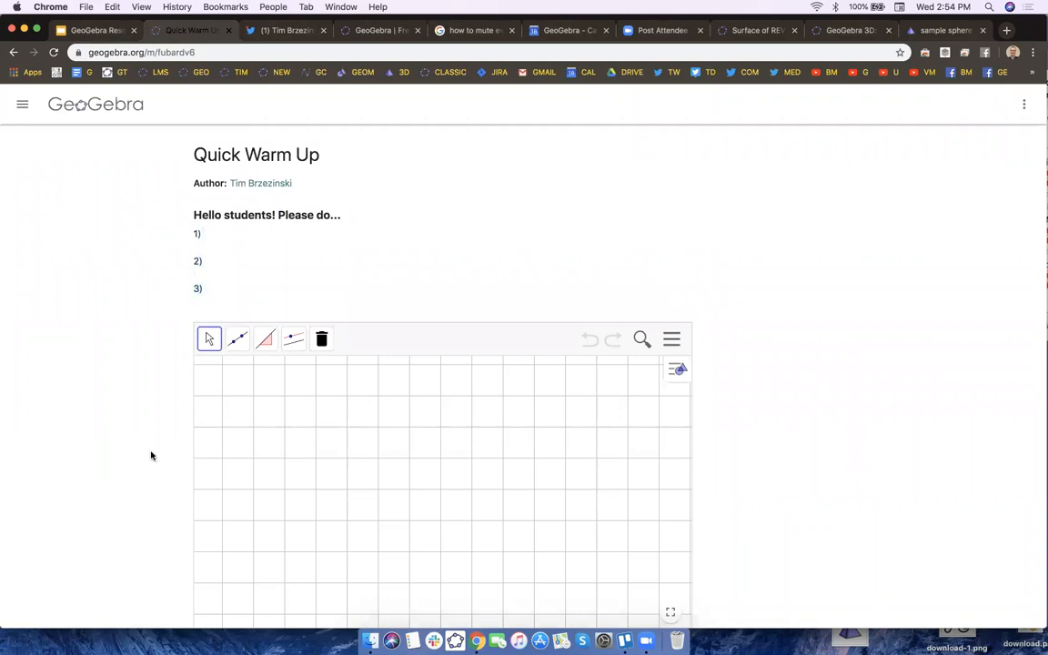
pyautogui.scroll(-3, 209, 292)
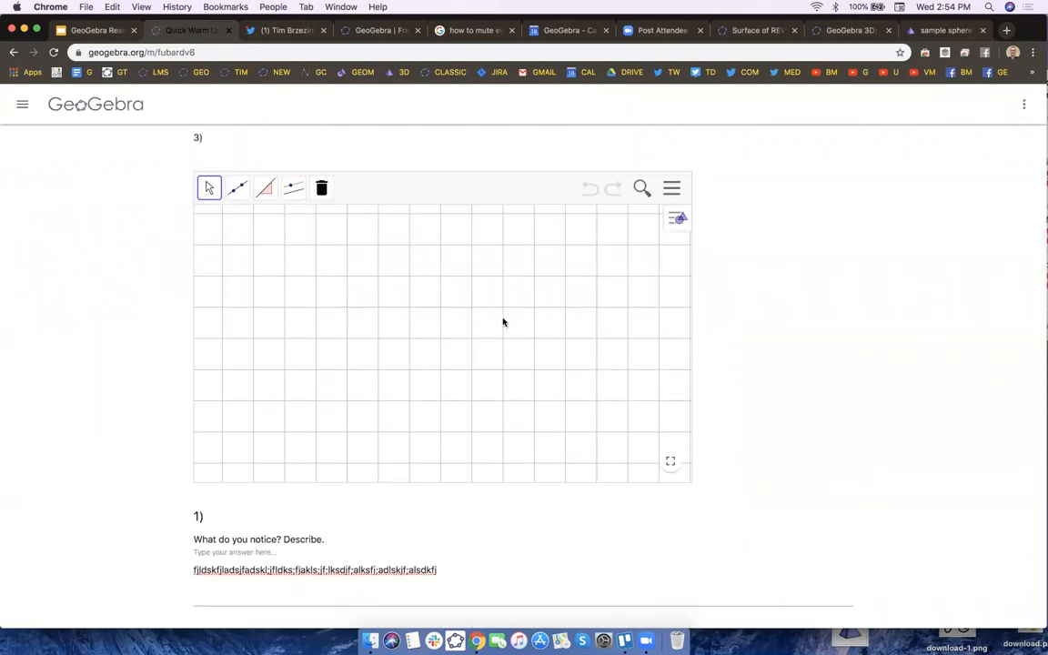
pyautogui.click(237, 188)
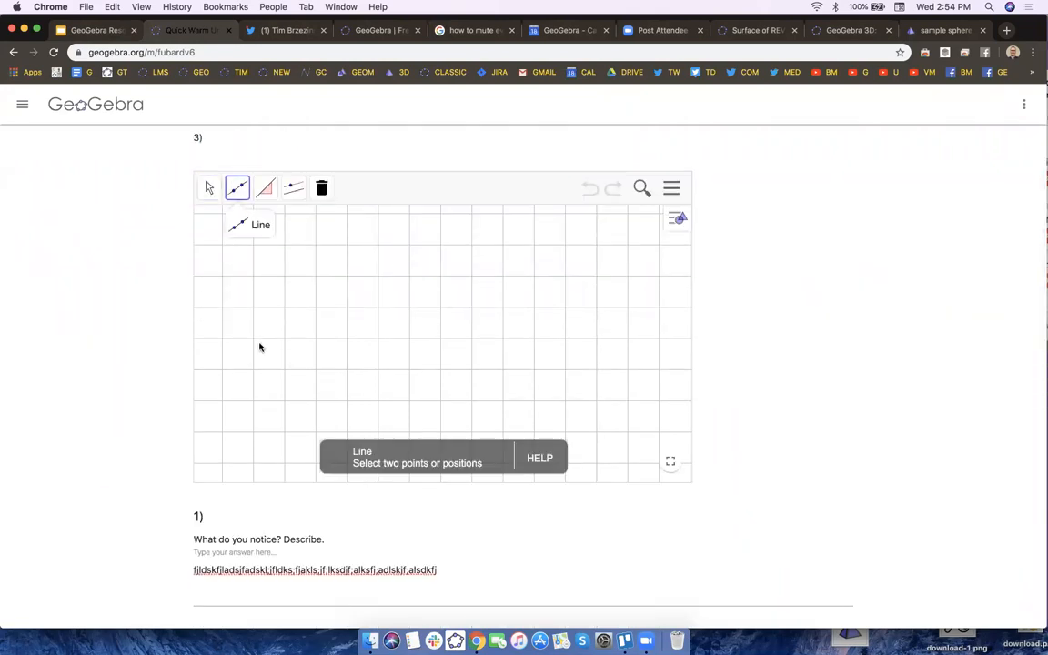
pyautogui.click(254, 338)
pyautogui.click(472, 244)
pyautogui.click(379, 400)
pyautogui.click(597, 276)
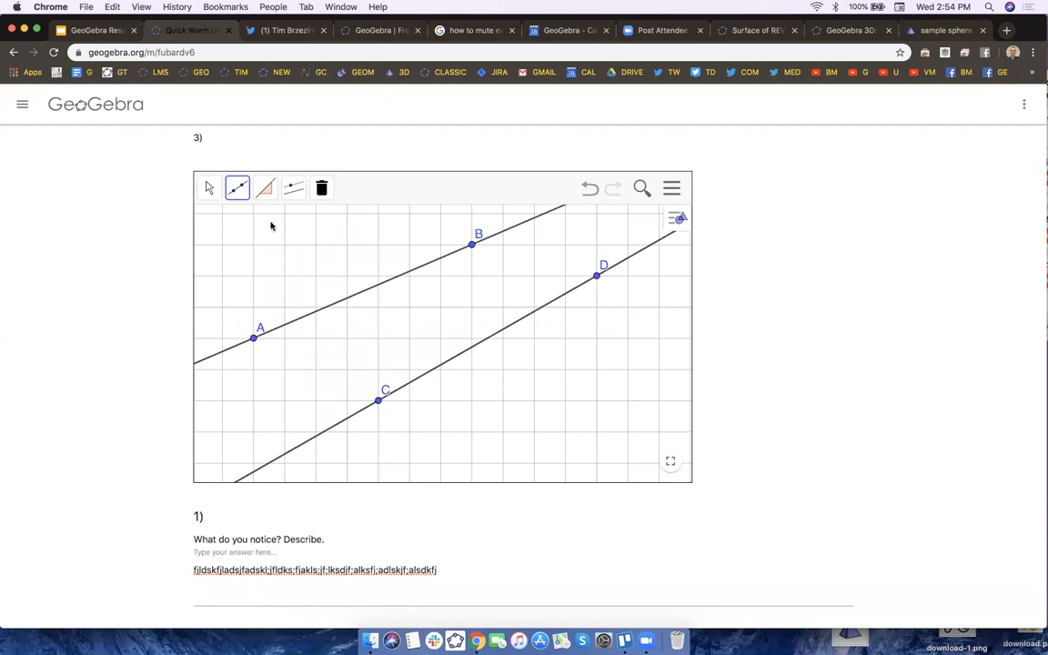
# Start a new activity from the GeoGebra profile page, title it "dsfasdfsdafsadfsaf", and close its tab without saving.
pyautogui.click(107, 110)
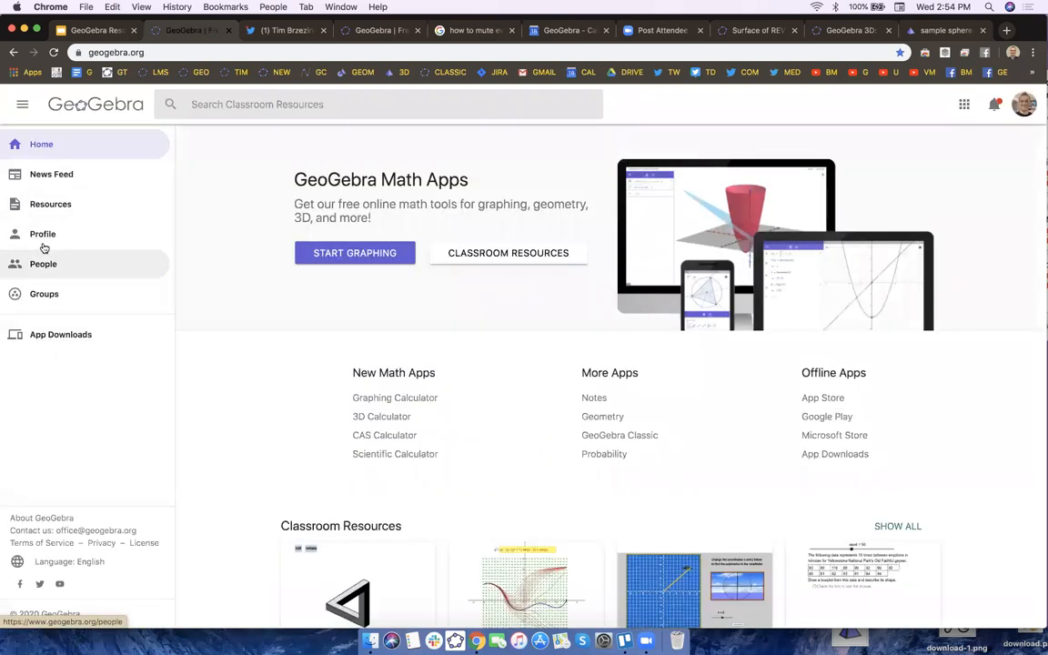
pyautogui.click(43, 234)
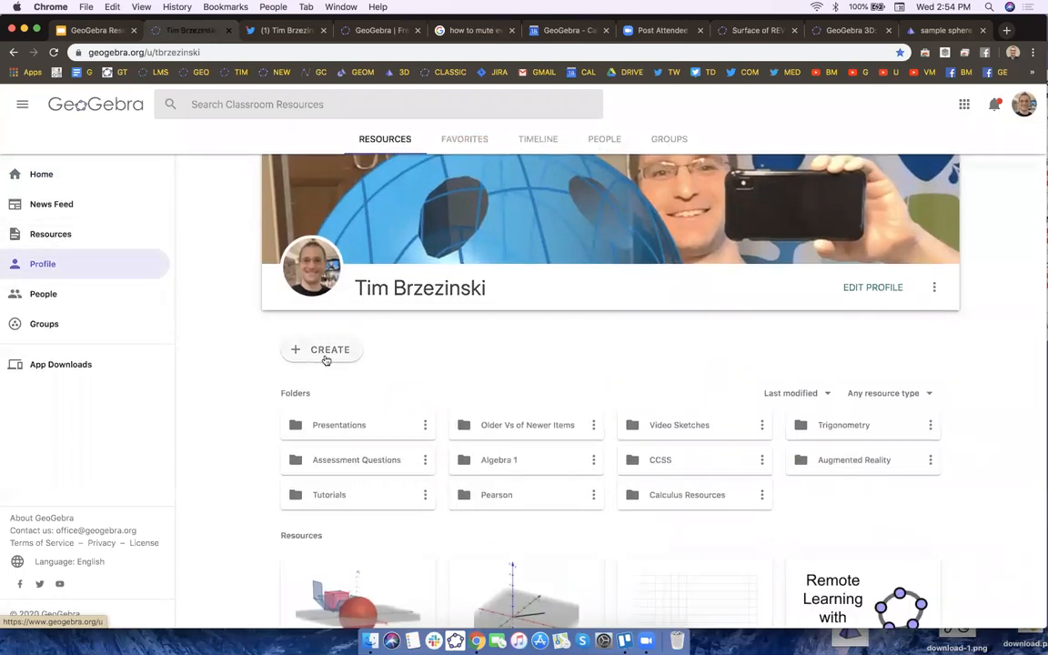
pyautogui.click(326, 355)
pyautogui.click(334, 420)
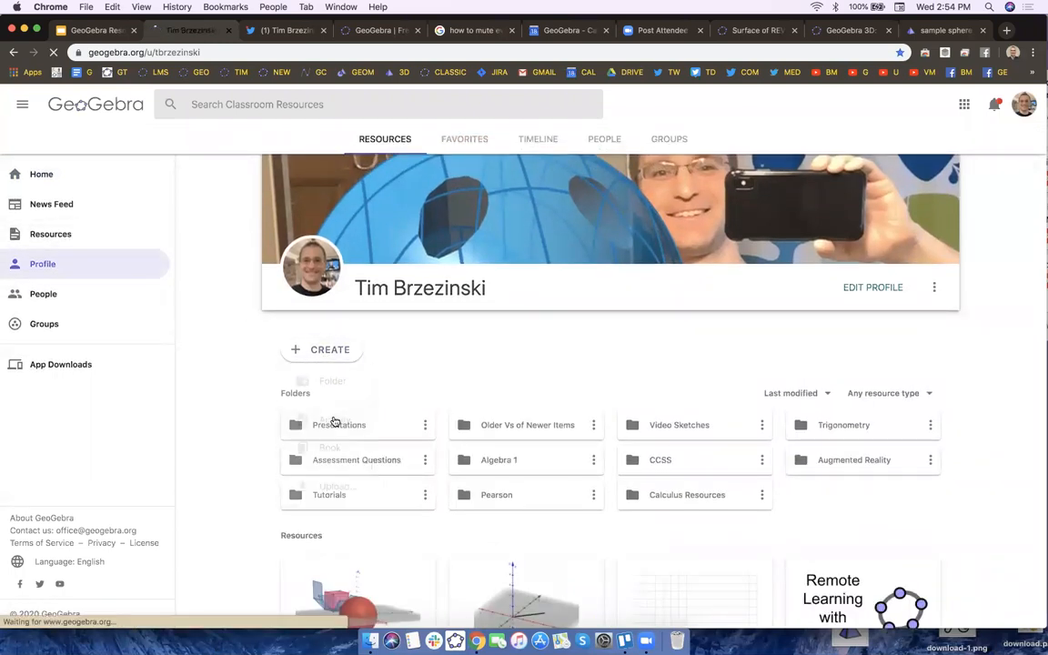
pyautogui.click(134, 134)
pyautogui.write('dsfasdfsdafsadfsaf')
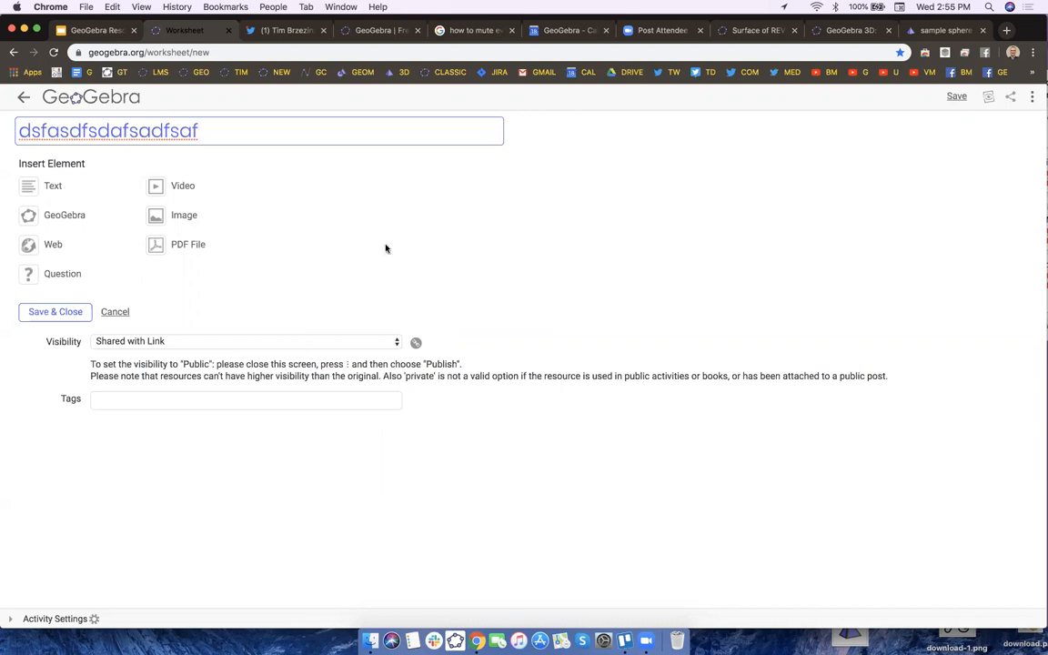
pyautogui.click(228, 31)
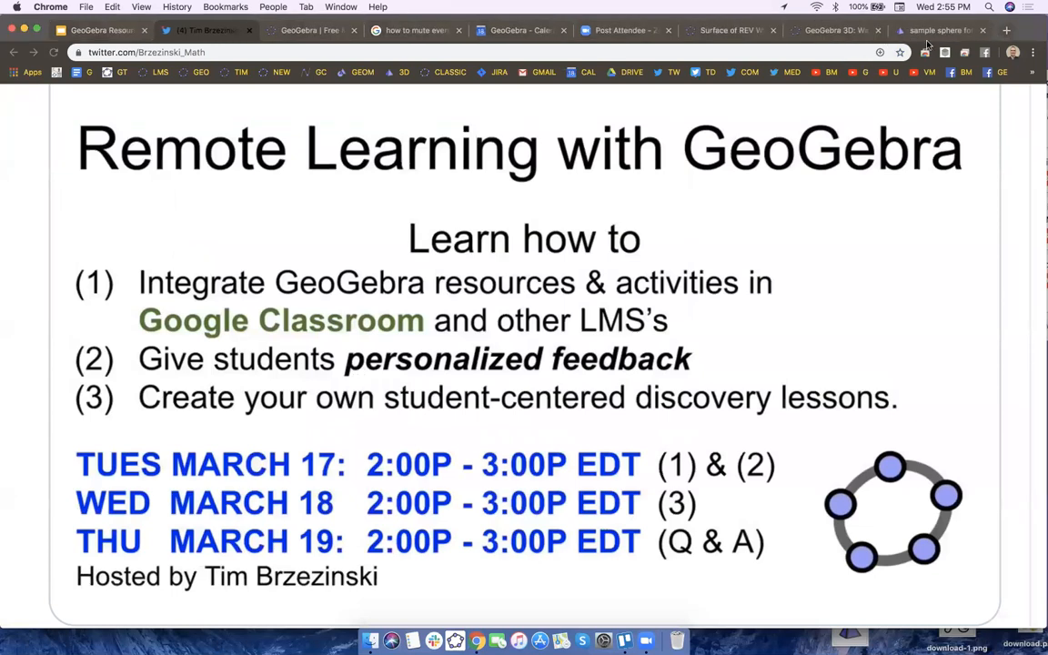
# From the sphere construction's tab, go to the profile's resources and open the saved sample sphere activity for editing.
pyautogui.click(838, 32)
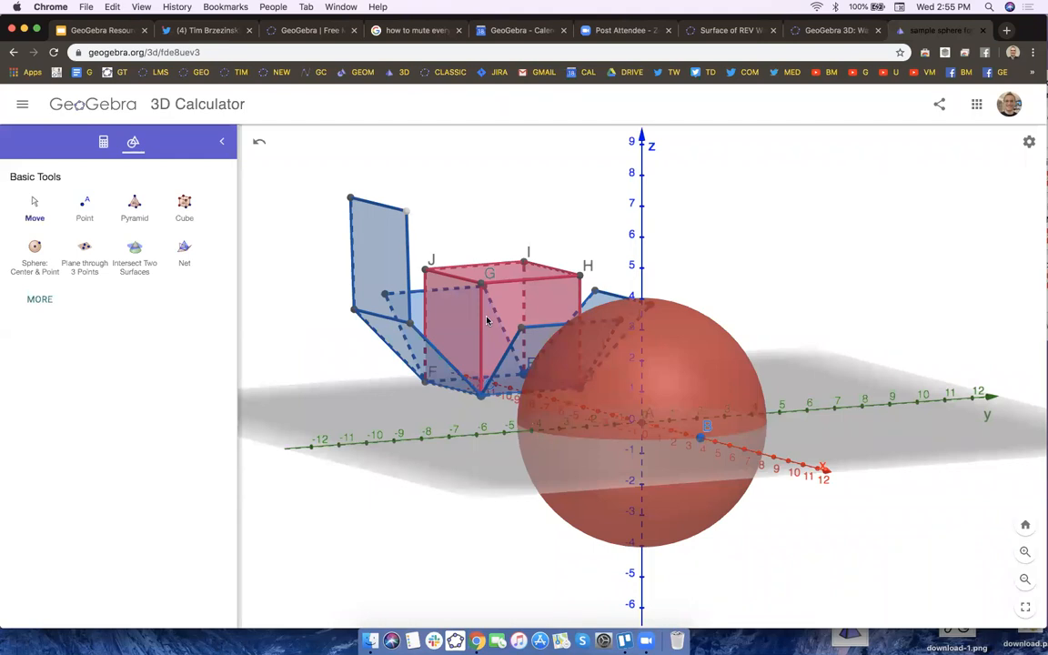
pyautogui.click(789, 134)
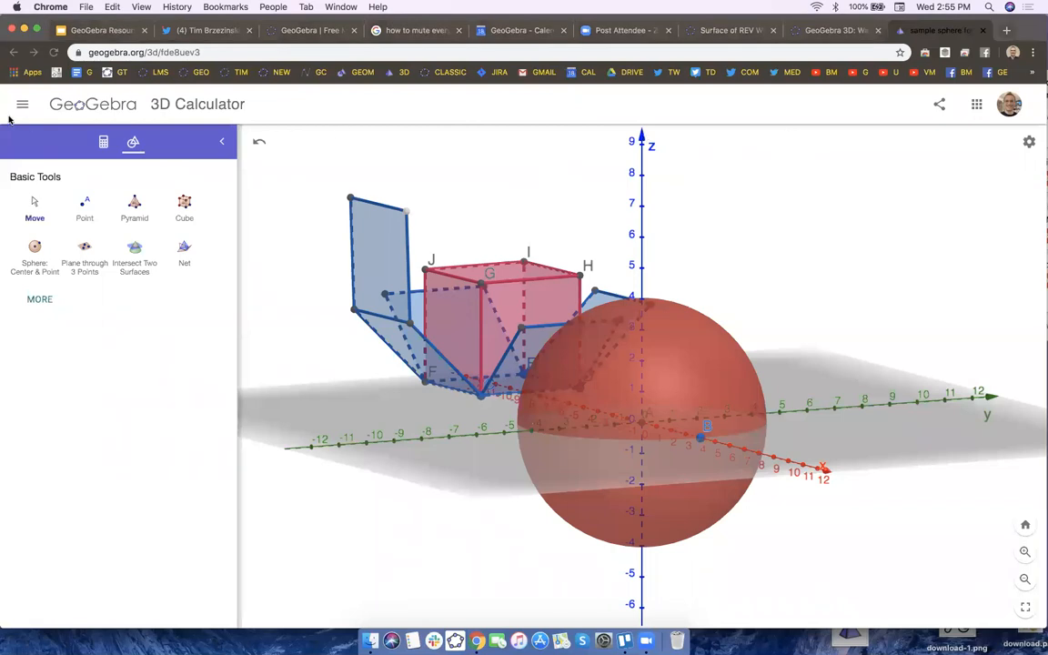
pyautogui.click(80, 107)
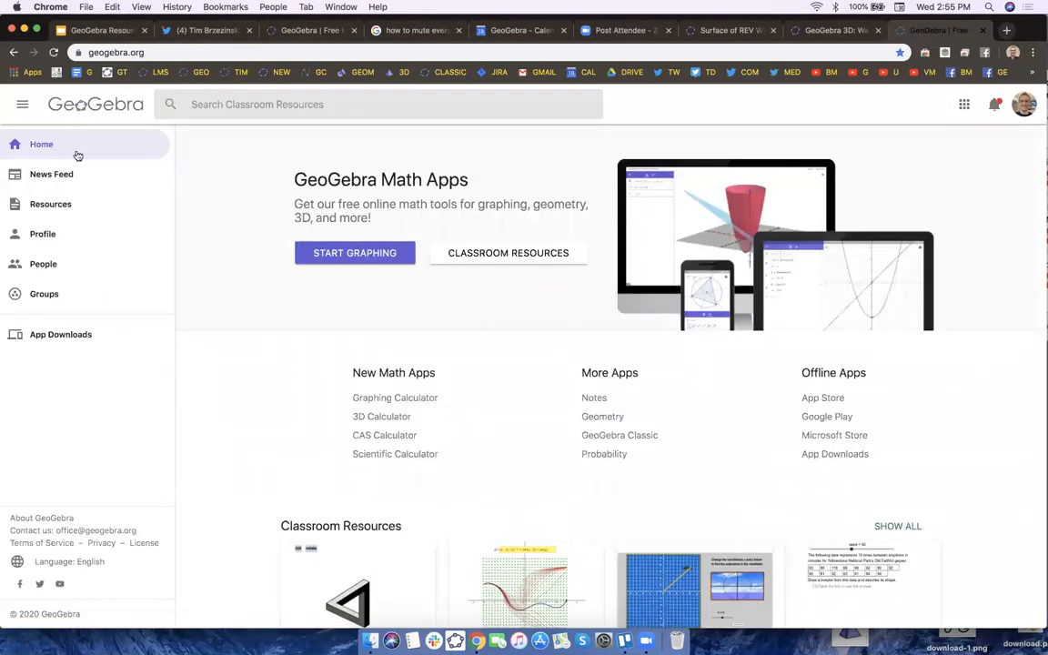
pyautogui.click(48, 244)
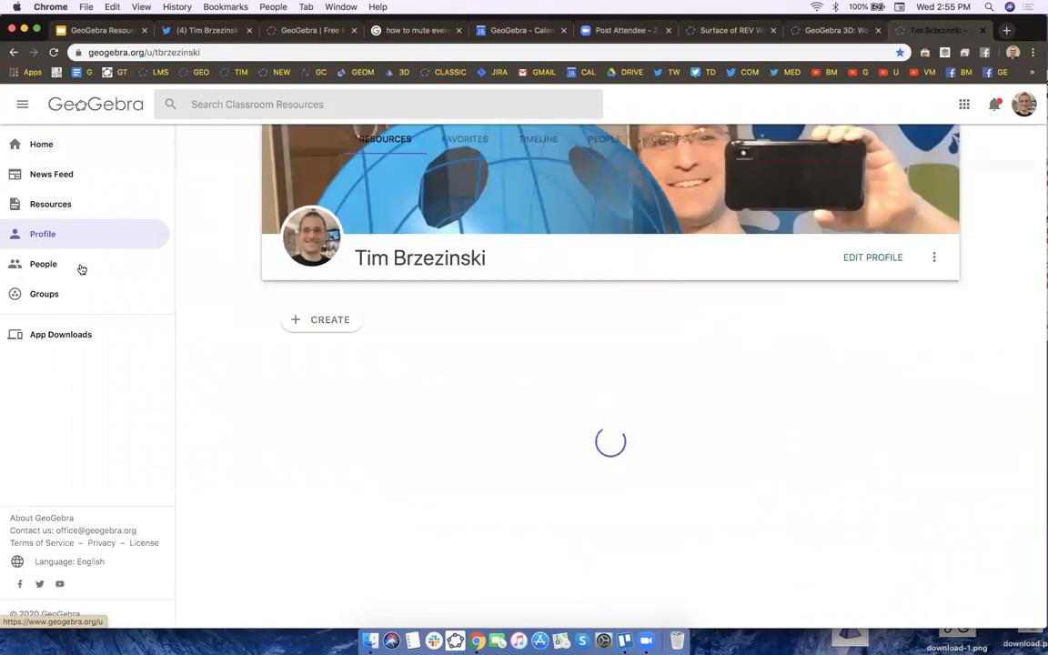
pyautogui.scroll(-1, 223, 495)
pyautogui.scroll(-3, 224, 495)
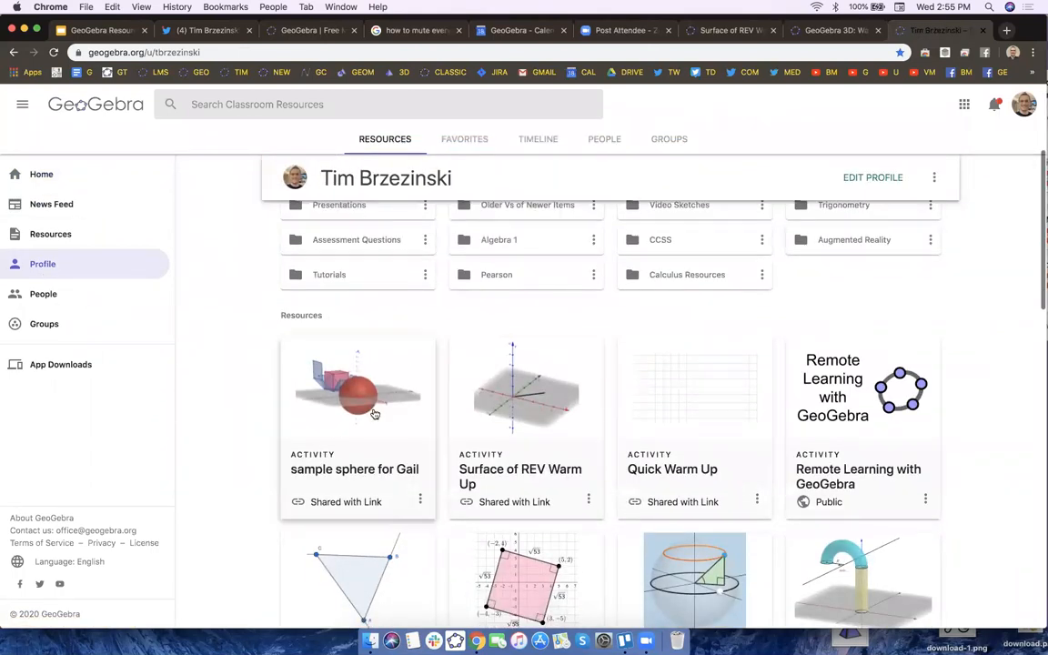
pyautogui.click(420, 500)
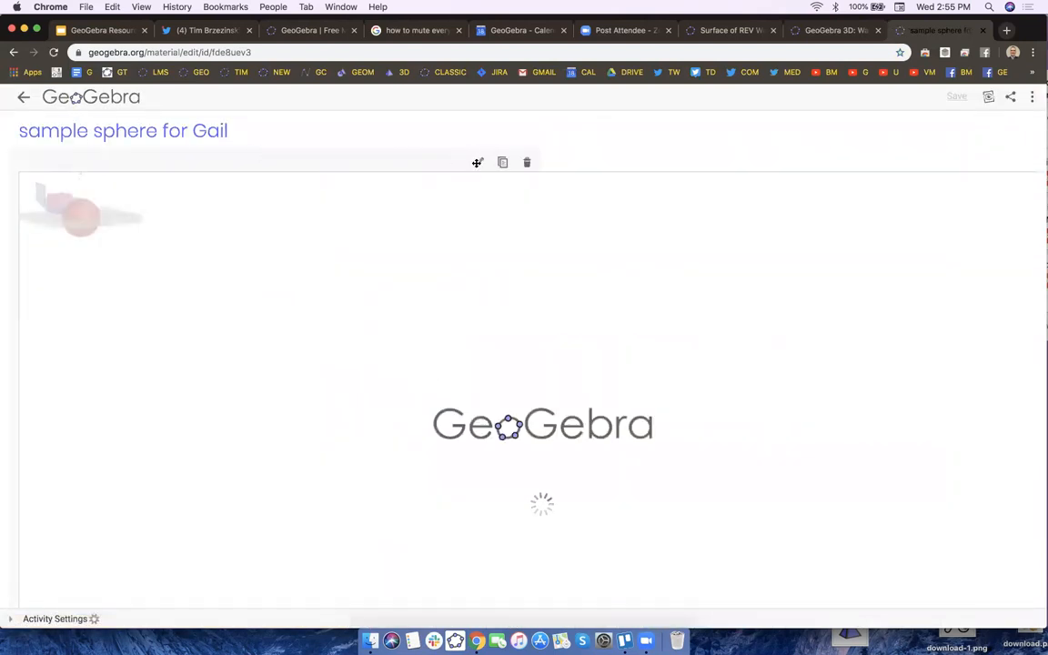
# Open the sphere applet's element editor, expand its advanced settings to review the display options, and close the activity editor.
pyautogui.click(477, 161)
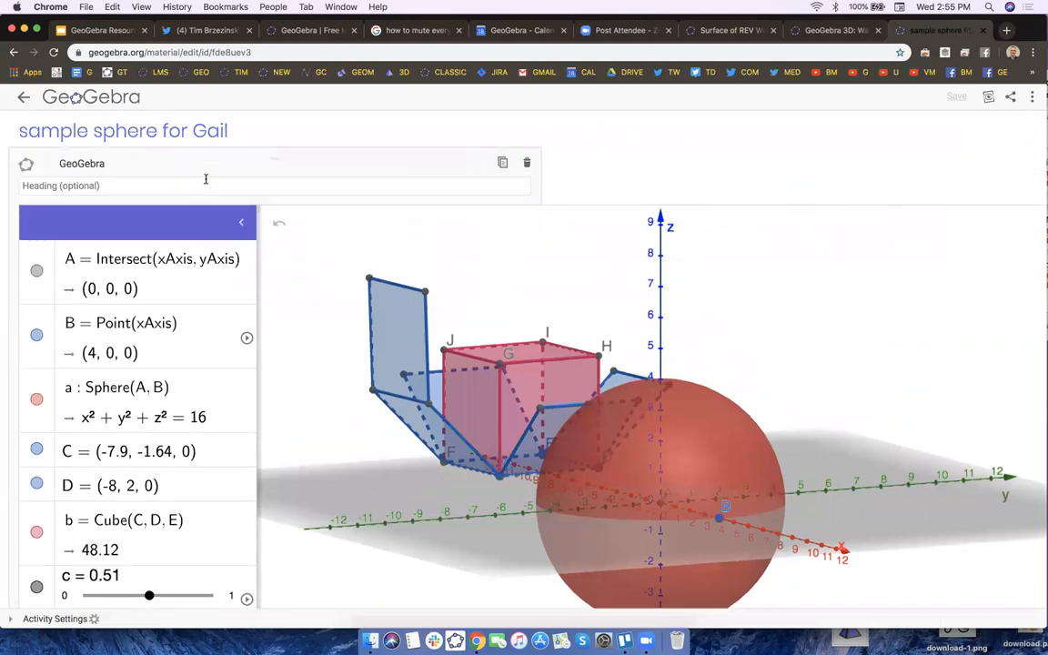
pyautogui.scroll(-8, 10, 394)
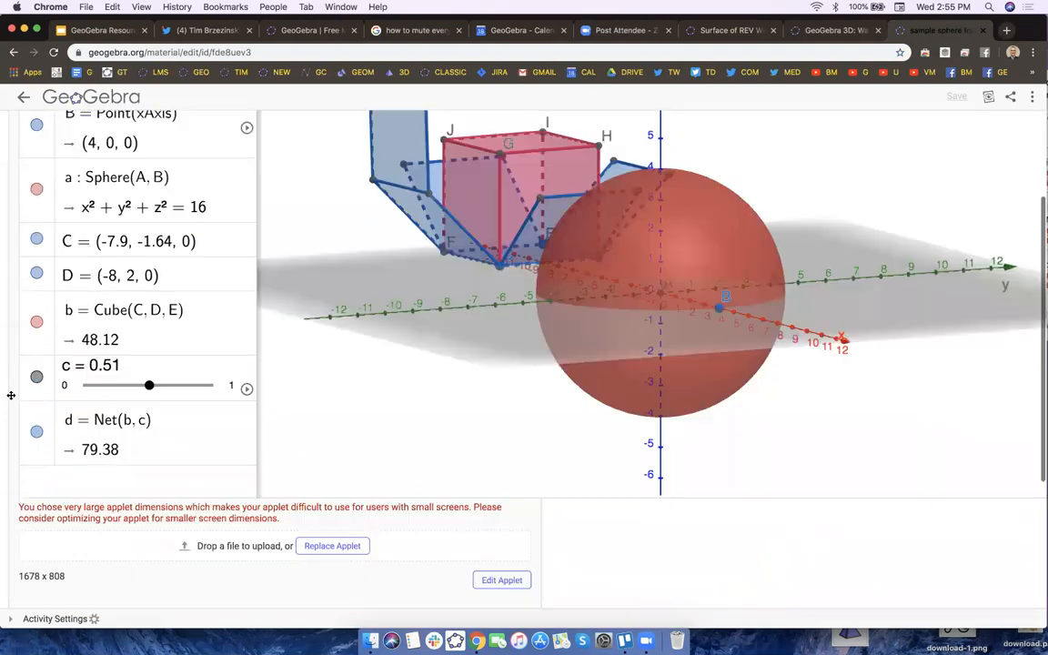
pyautogui.click(47, 482)
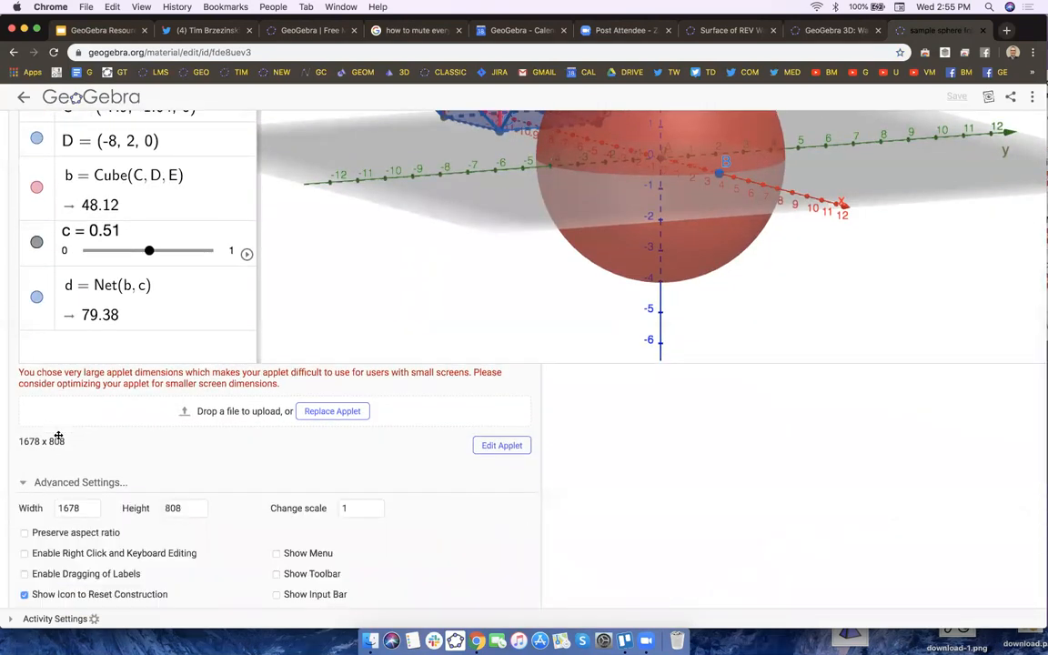
pyautogui.scroll(-6, 98, 556)
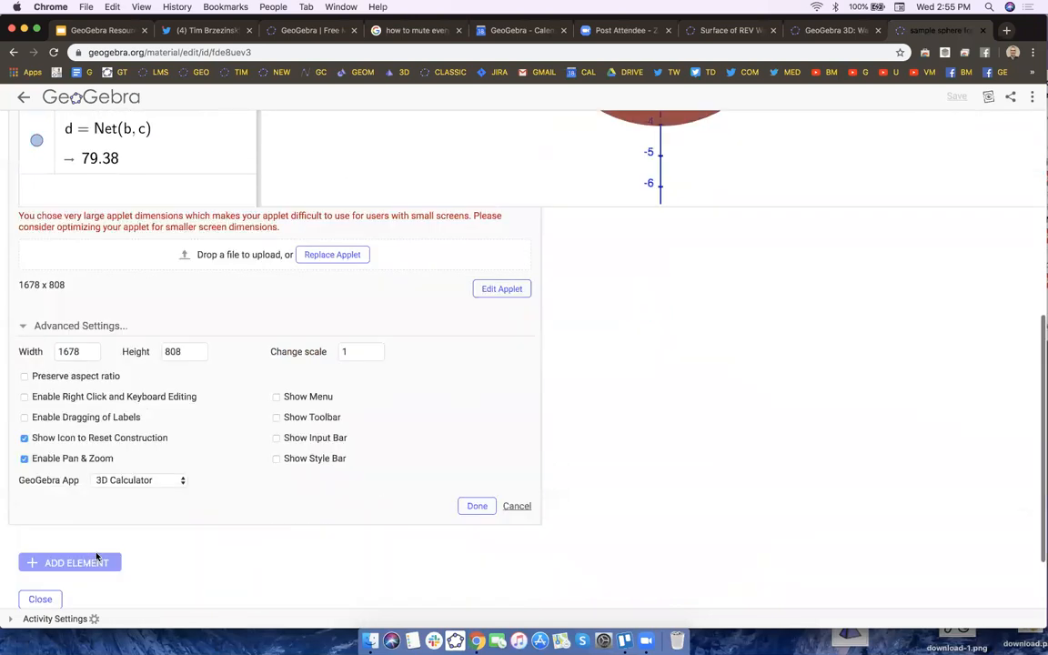
pyautogui.click(37, 480)
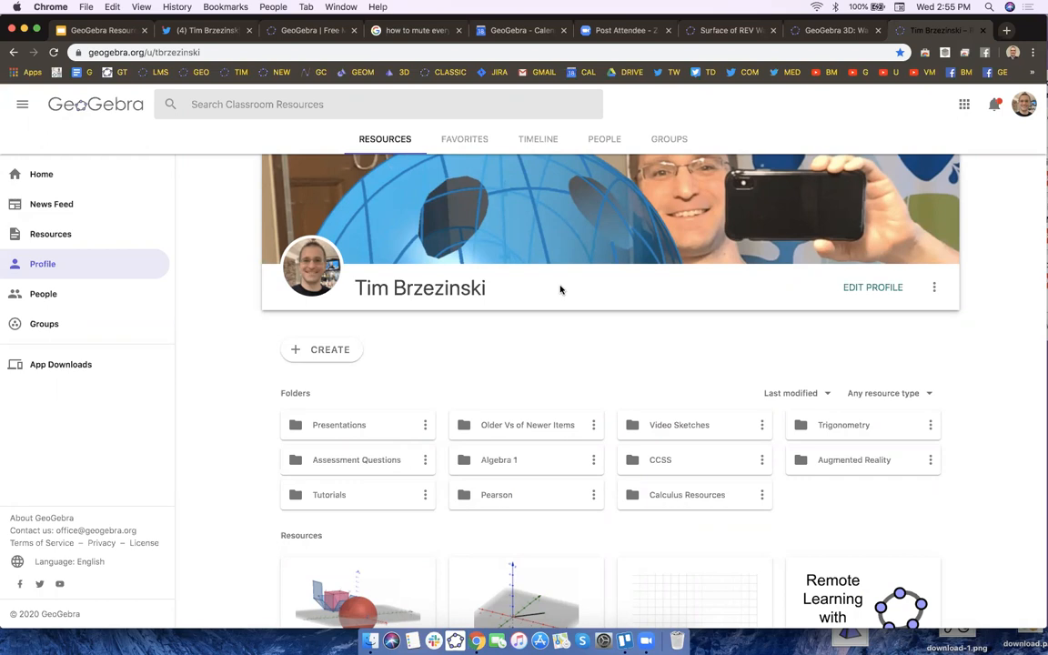
# Create a new resource folder named "sample" on the profile page.
pyautogui.click(326, 353)
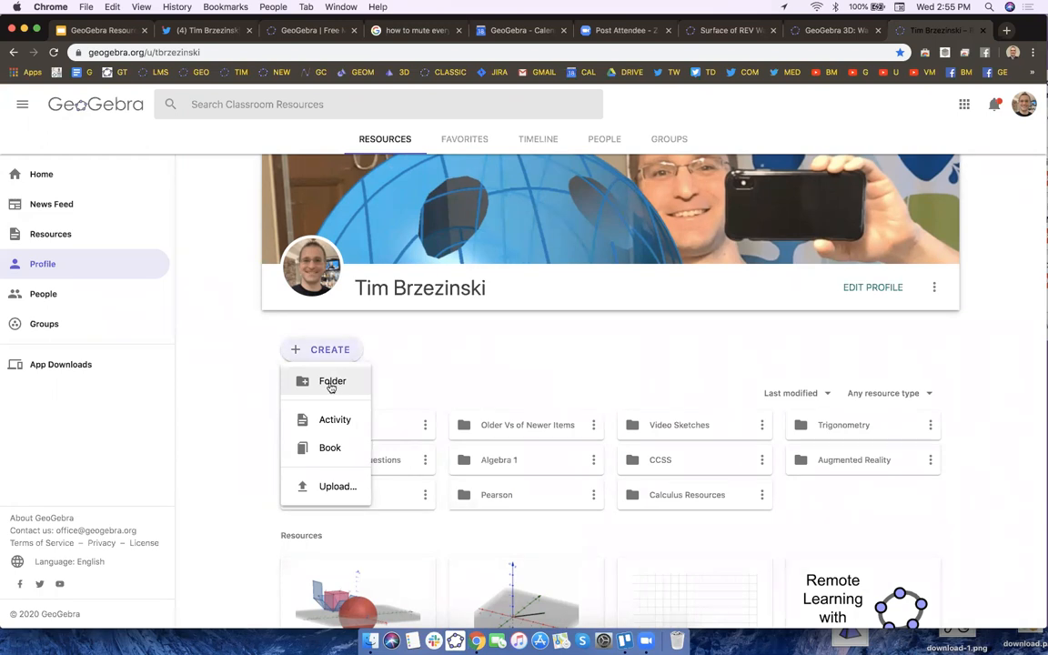
pyautogui.click(331, 384)
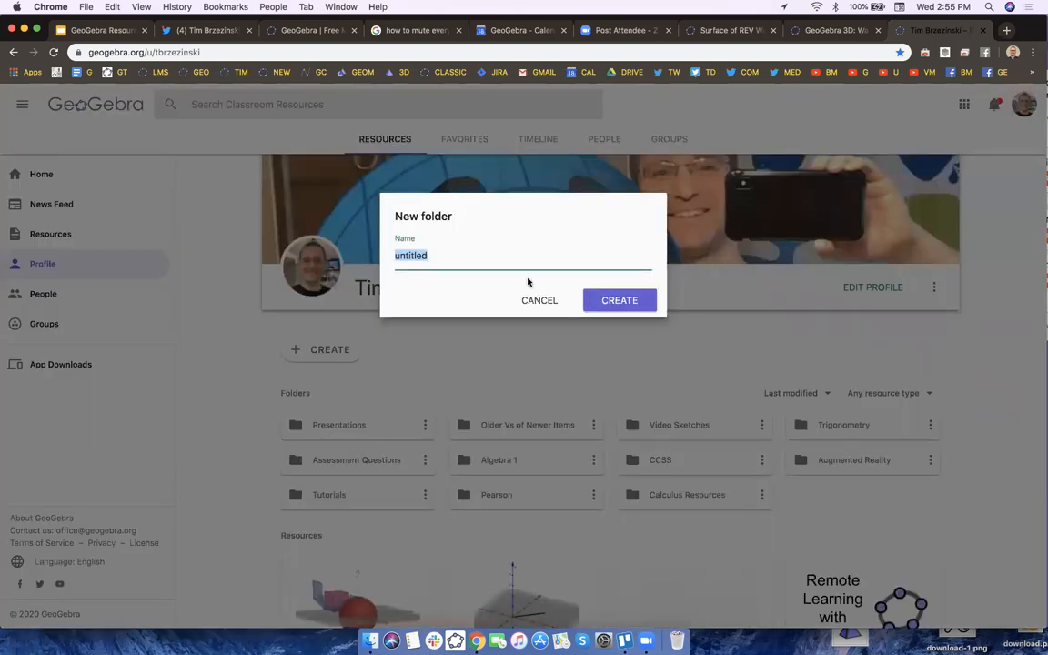
pyautogui.press('BackSpace')
pyautogui.write('u')
pyautogui.press('BackSpace')
pyautogui.write('sample')
pyautogui.click(631, 300)
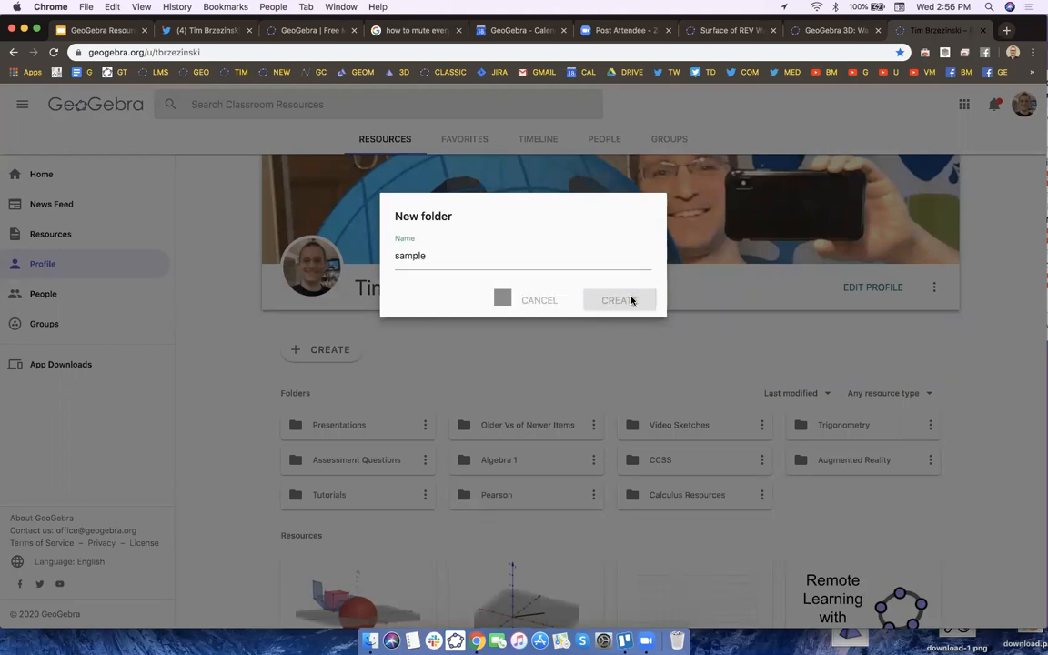
# Move the sample sphere activity and the Surface of REV Warm Up activity into the sample folder.
pyautogui.scroll(-5, 624, 351)
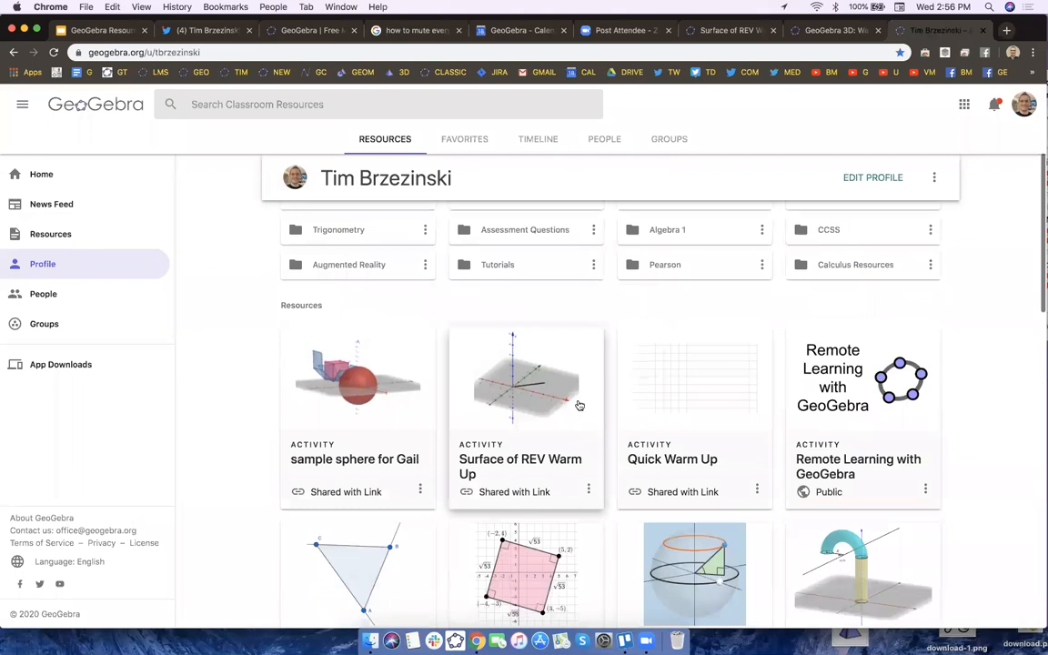
pyautogui.scroll(2, 509, 419)
pyautogui.moveTo(367, 489); pyautogui.dragTo(365, 309)
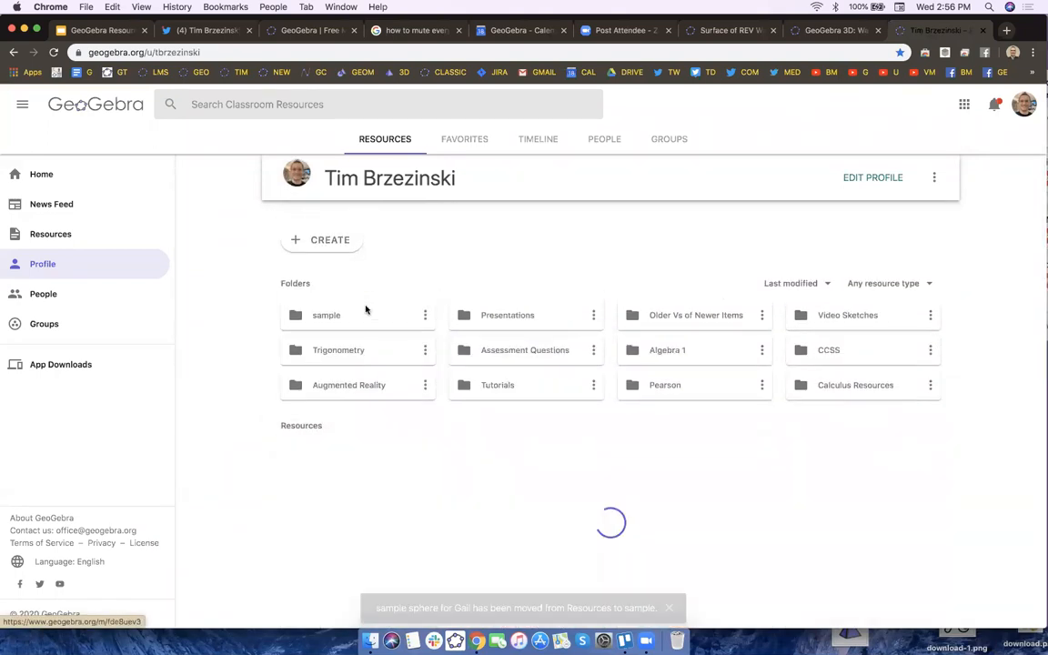
pyautogui.moveTo(370, 533); pyautogui.dragTo(369, 311)
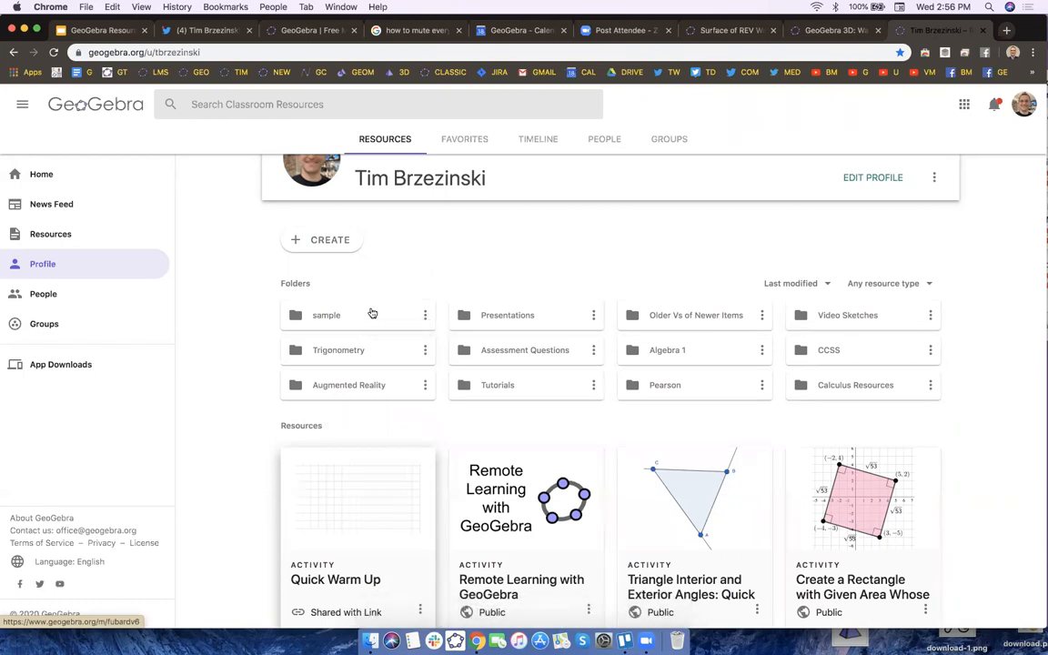
# Open the Triangle Interior and Exterior Angles activity, look through its instructions, questions and applet, and return to the profile.
pyautogui.click(697, 510)
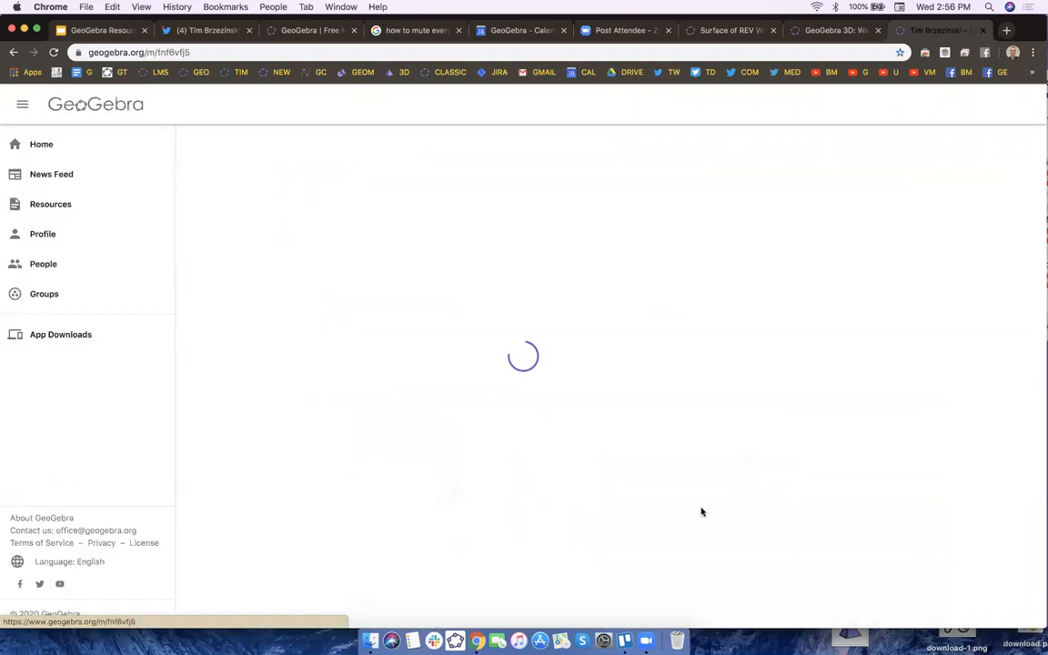
pyautogui.scroll(-10, 839, 332)
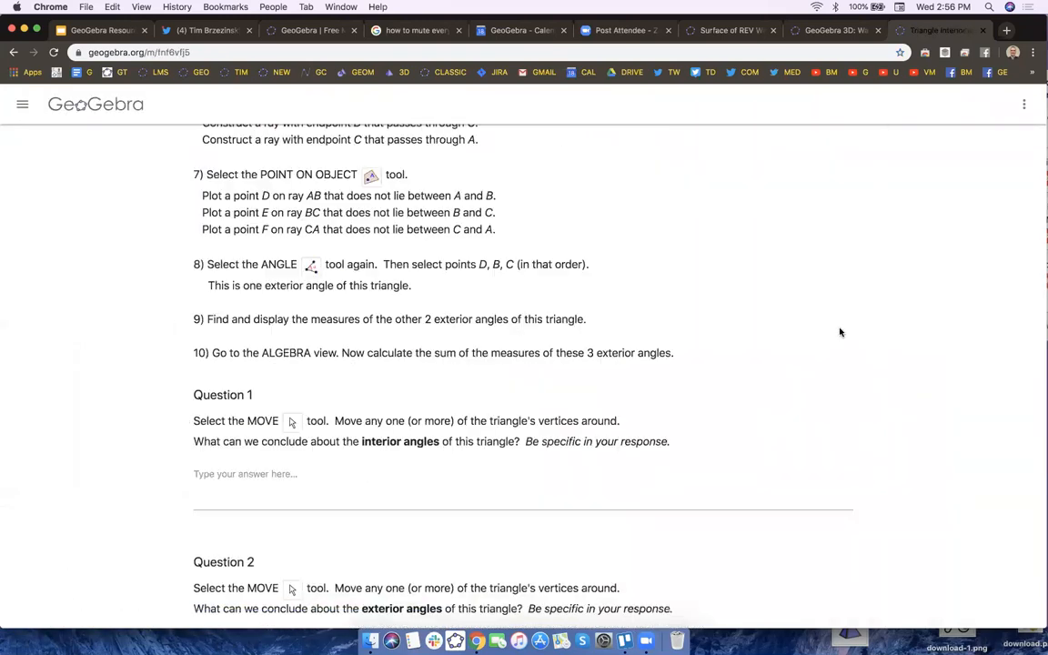
pyautogui.scroll(7, 840, 332)
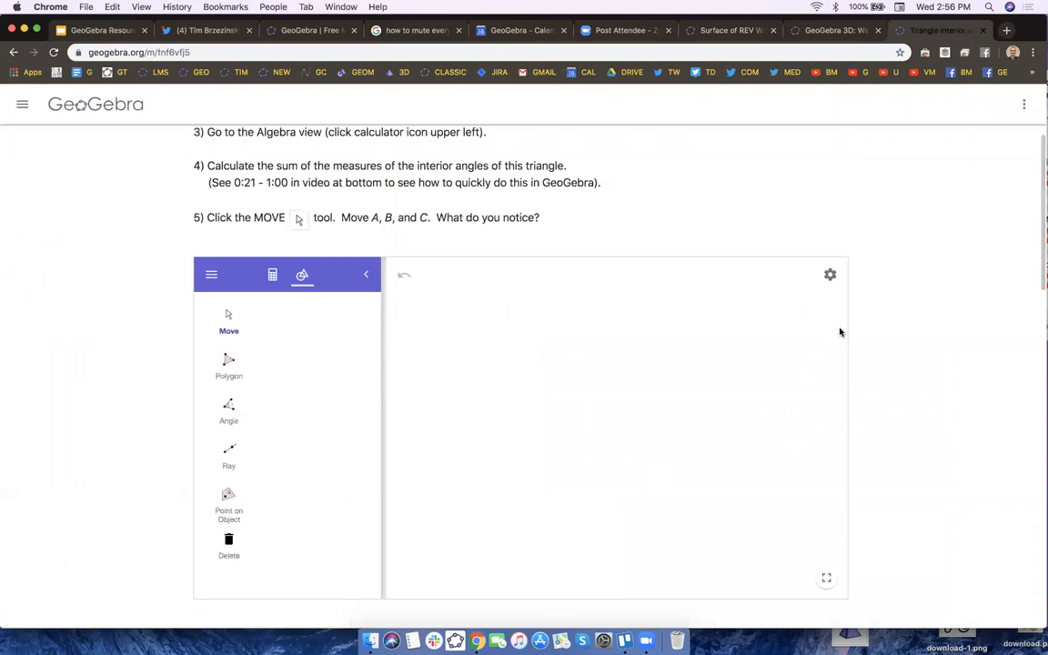
pyautogui.click(12, 53)
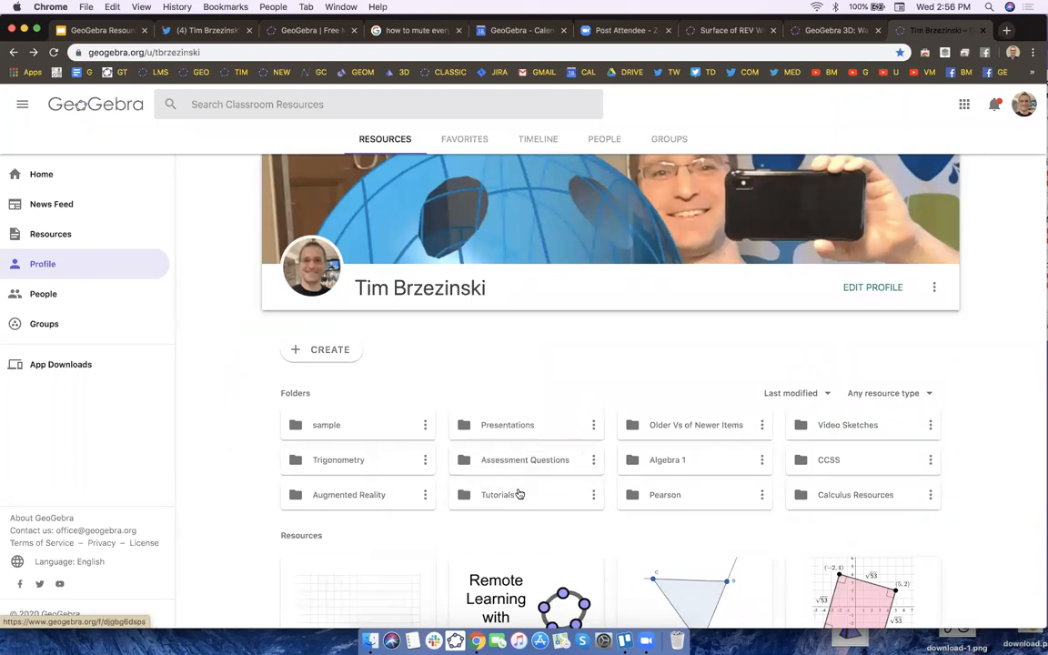
# Open the Augmented Reality folder, browse the books and activities in it, and return to the profile page.
pyautogui.click(334, 498)
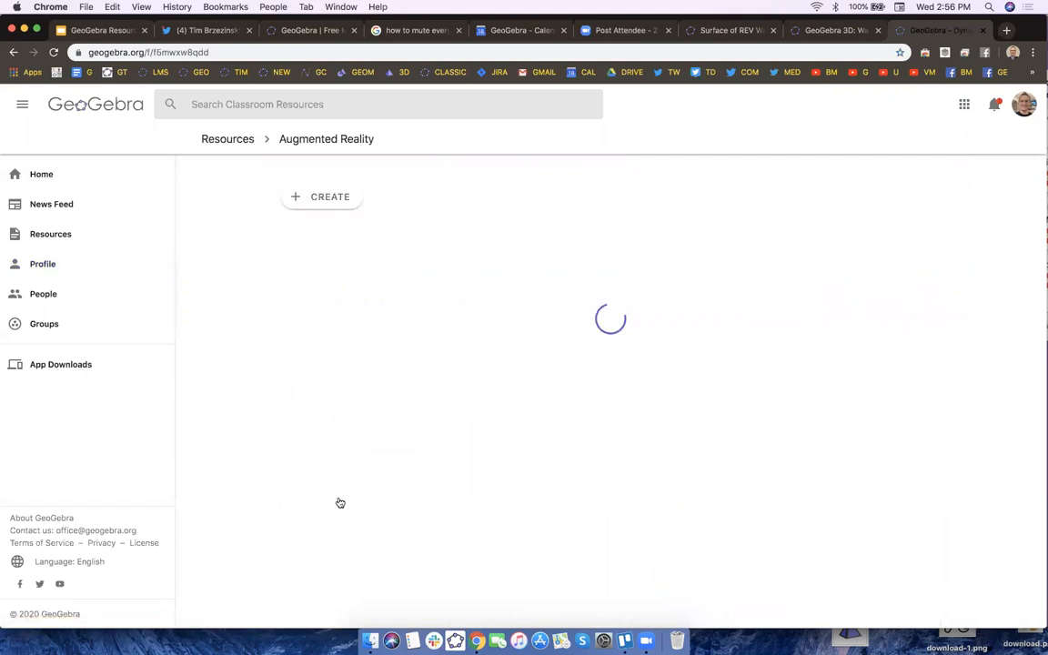
pyautogui.scroll(-3, 643, 513)
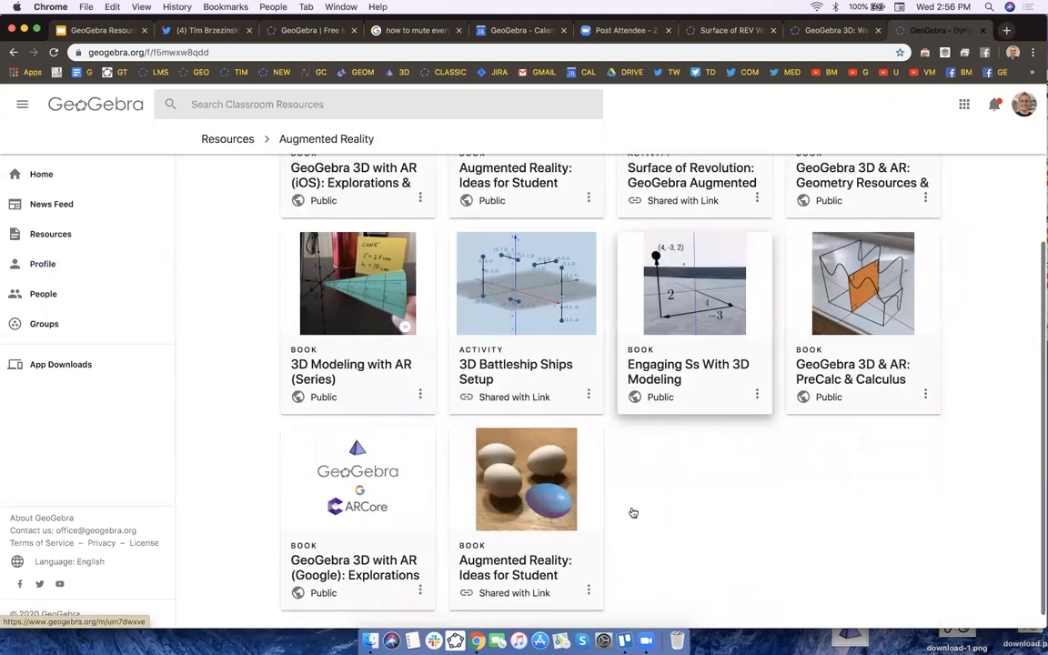
pyautogui.scroll(3, 630, 512)
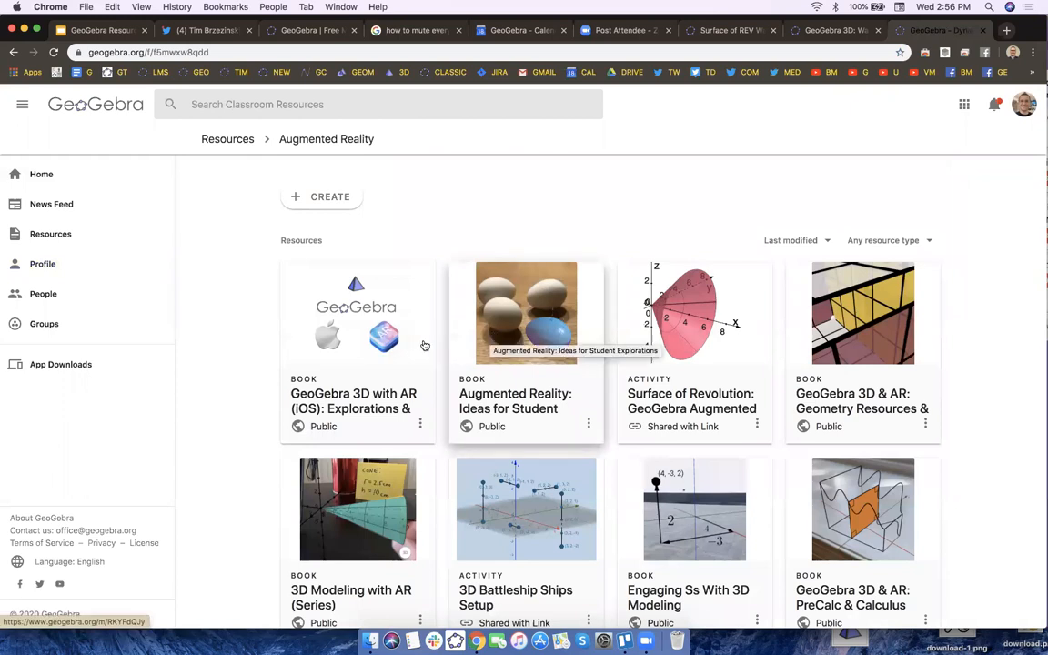
pyautogui.click(47, 264)
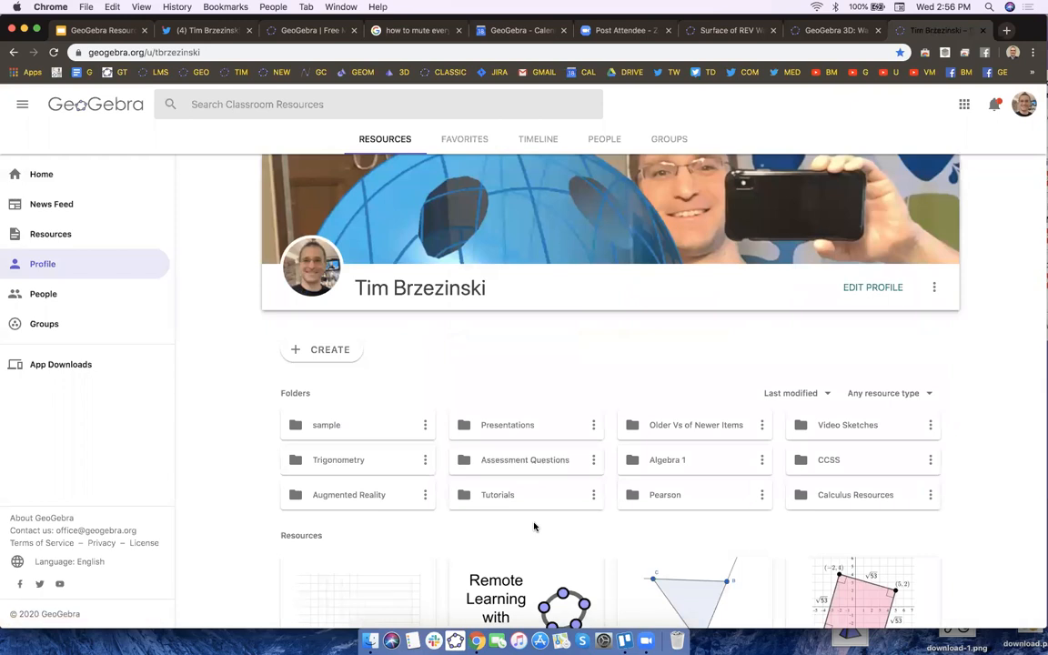